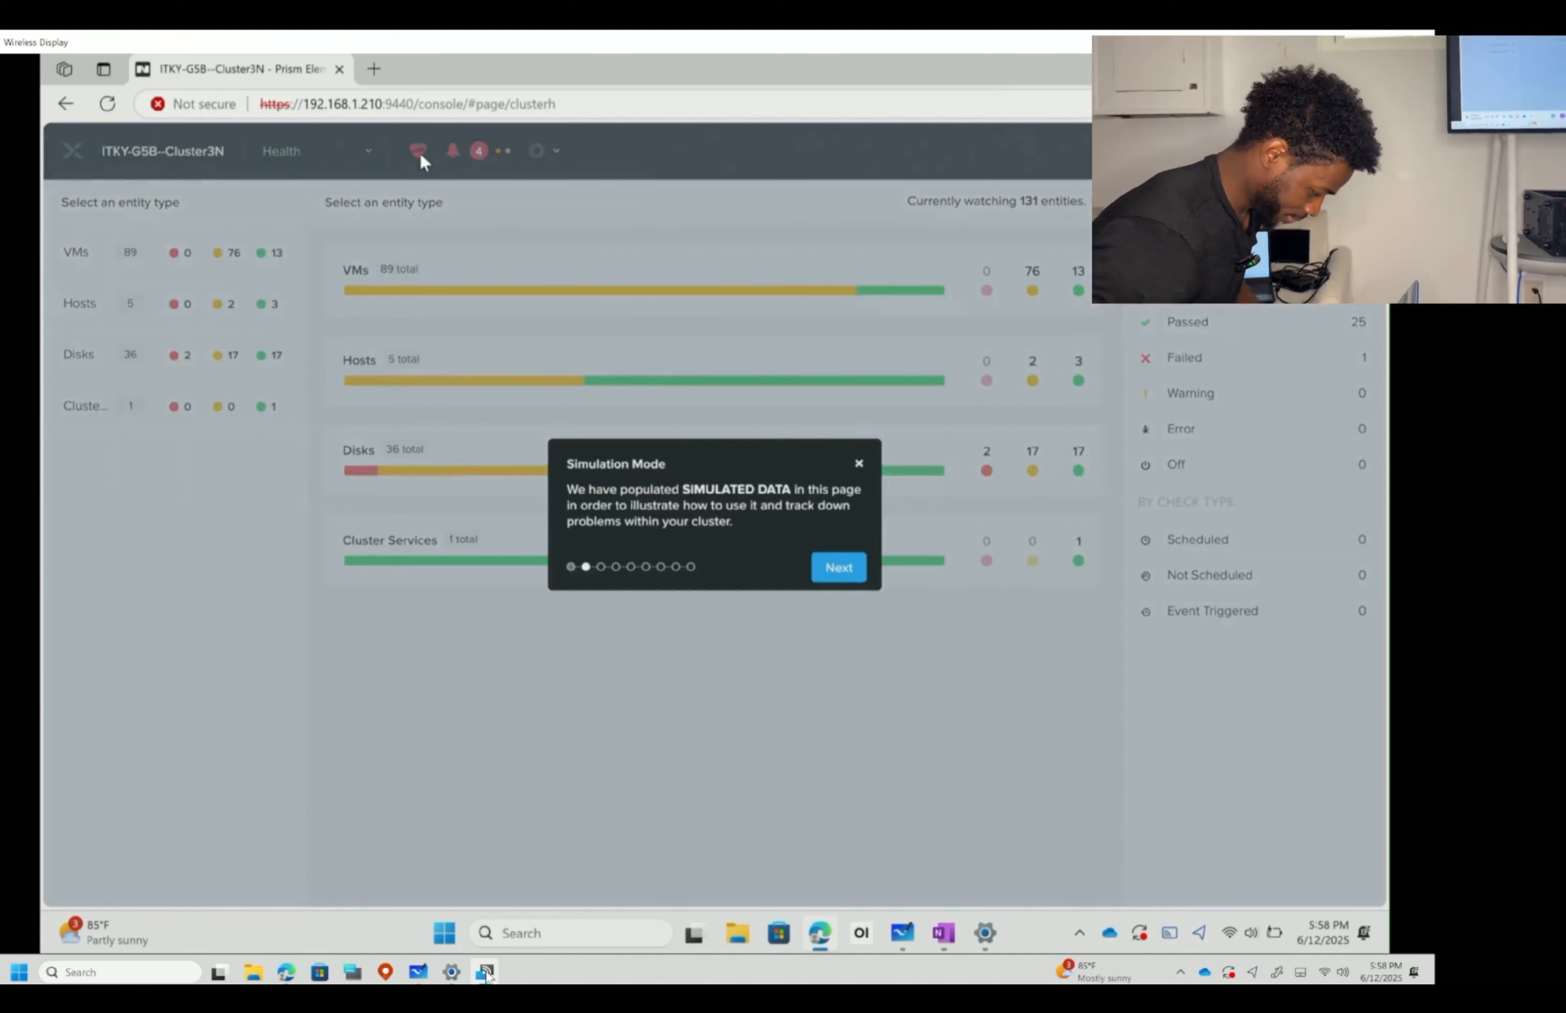
# - Exit simulation mode, then review and close the recent alerts list on the Health dashboard
pyautogui.press('Escape')
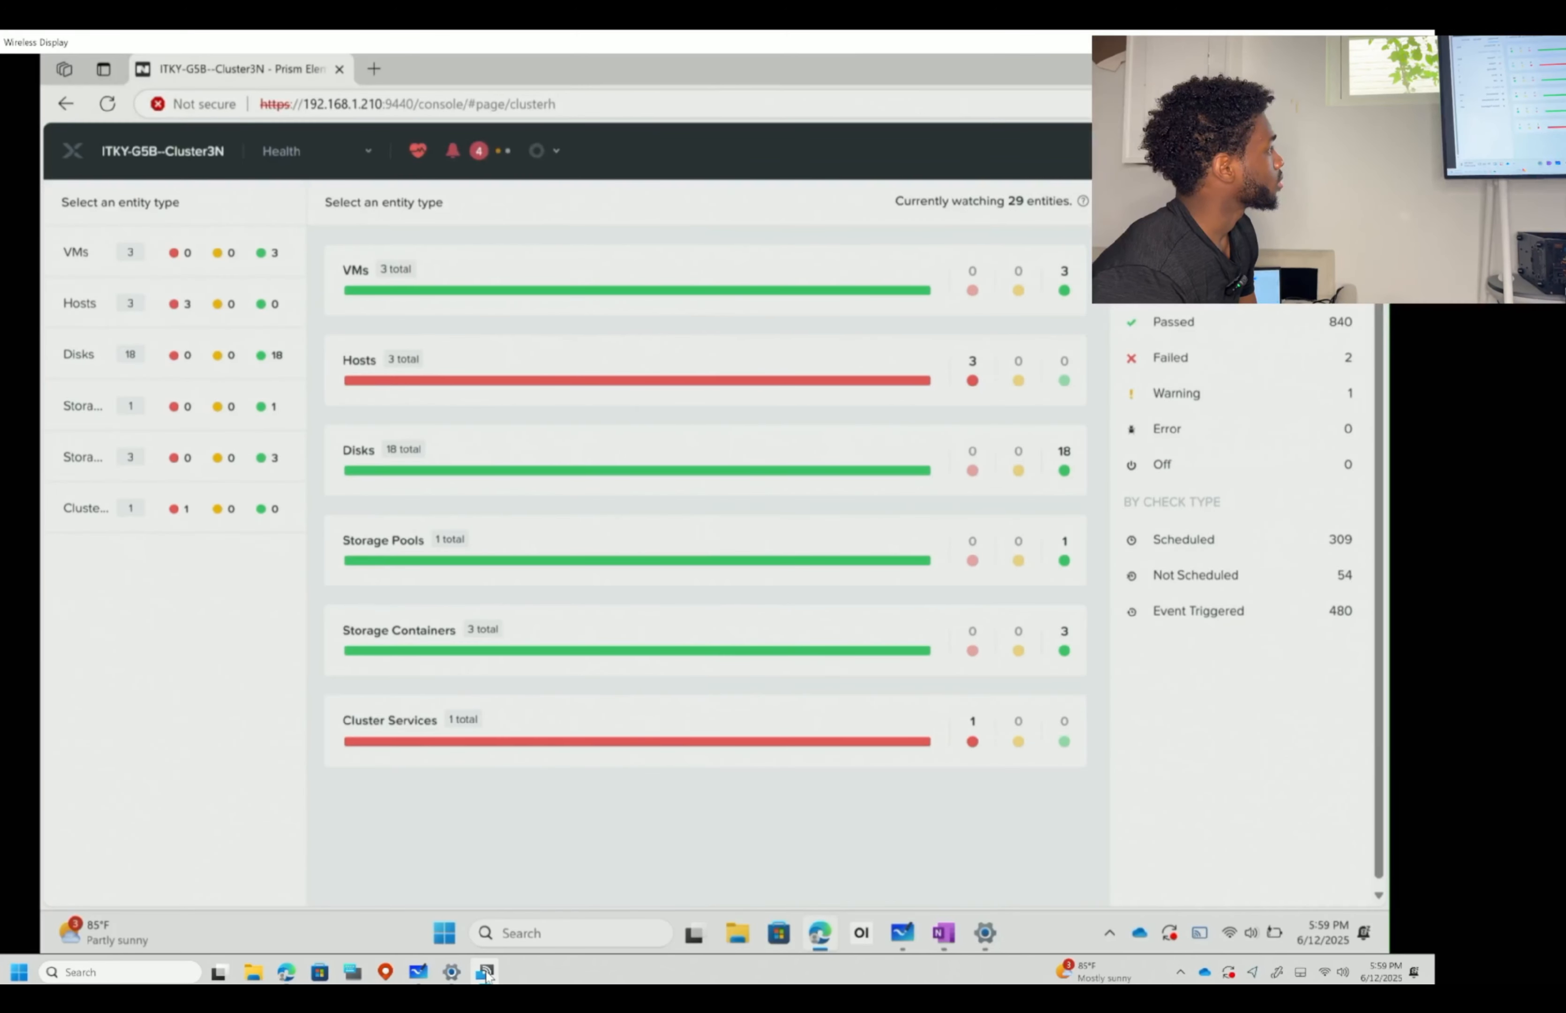
pyautogui.click(453, 151)
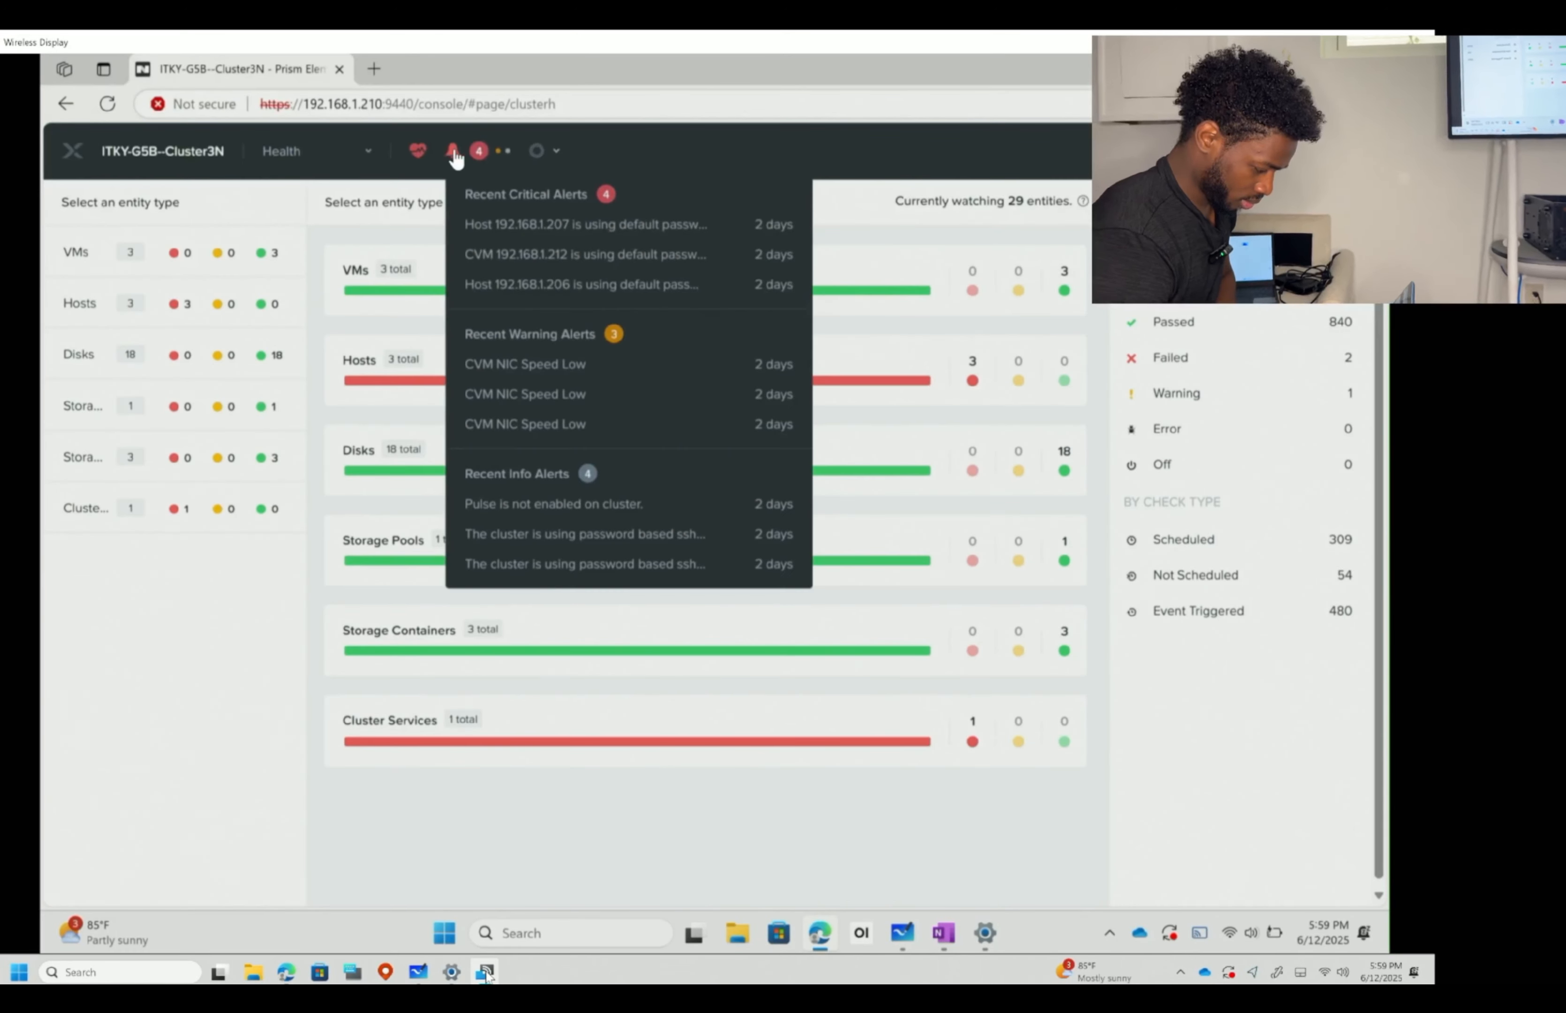
pyautogui.click(882, 199)
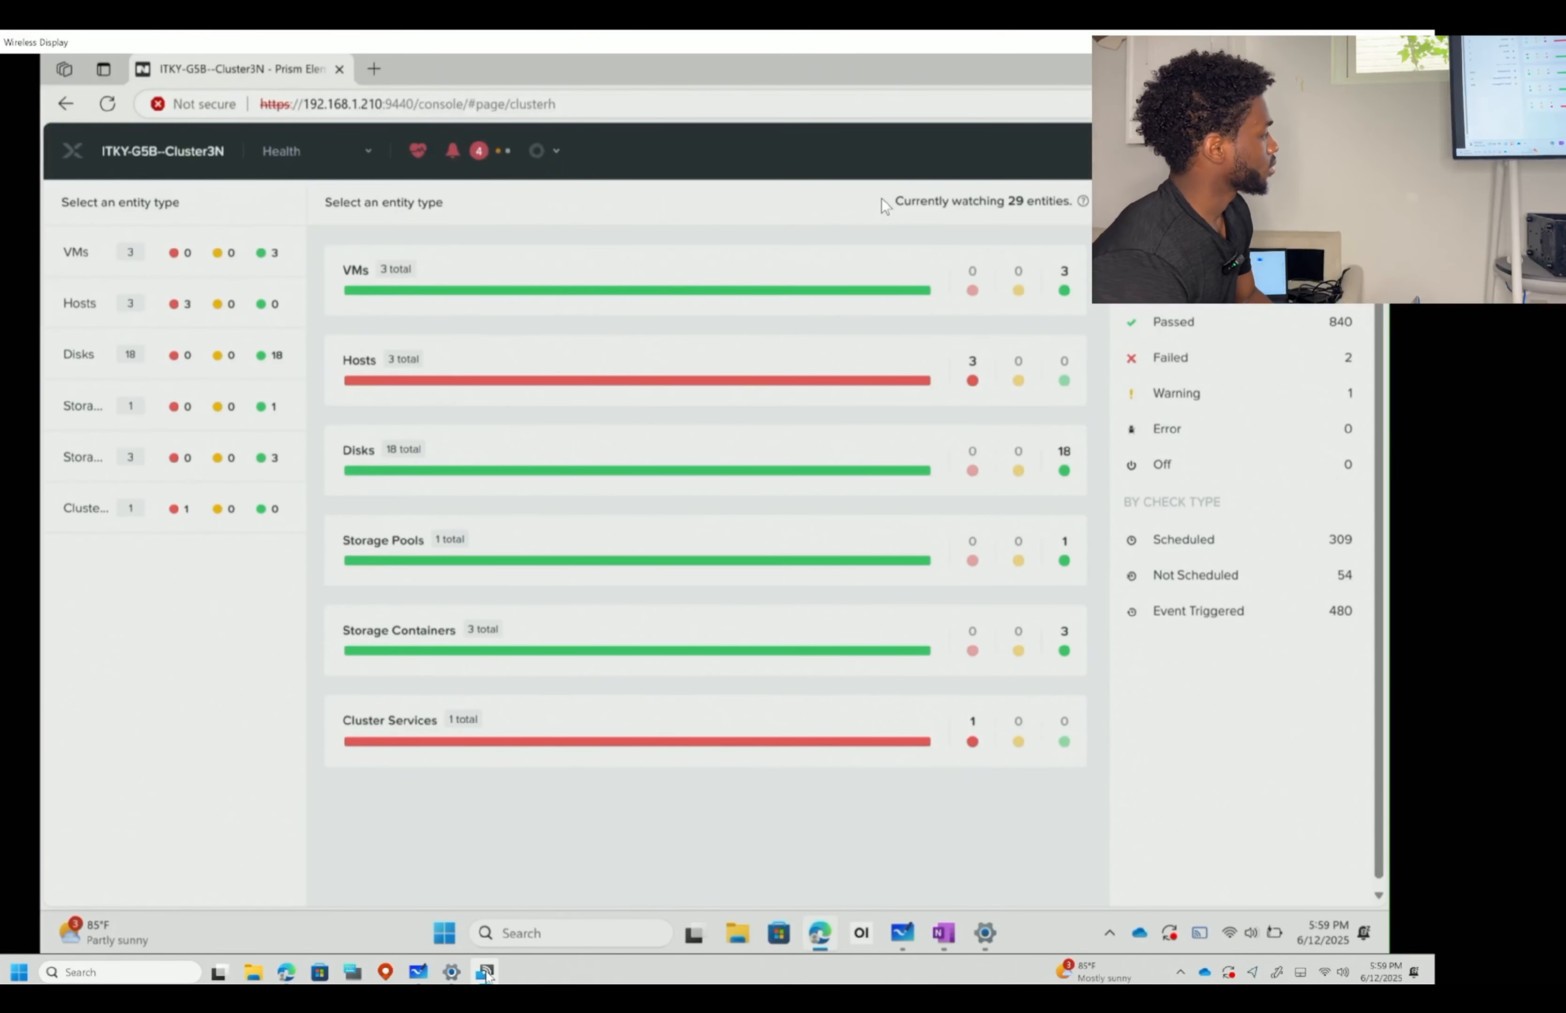
# - Launch Windows PowerShell from the taskbar search 'powers' and minimize it back to Prism
pyautogui.click(606, 925)
pyautogui.write('powers')
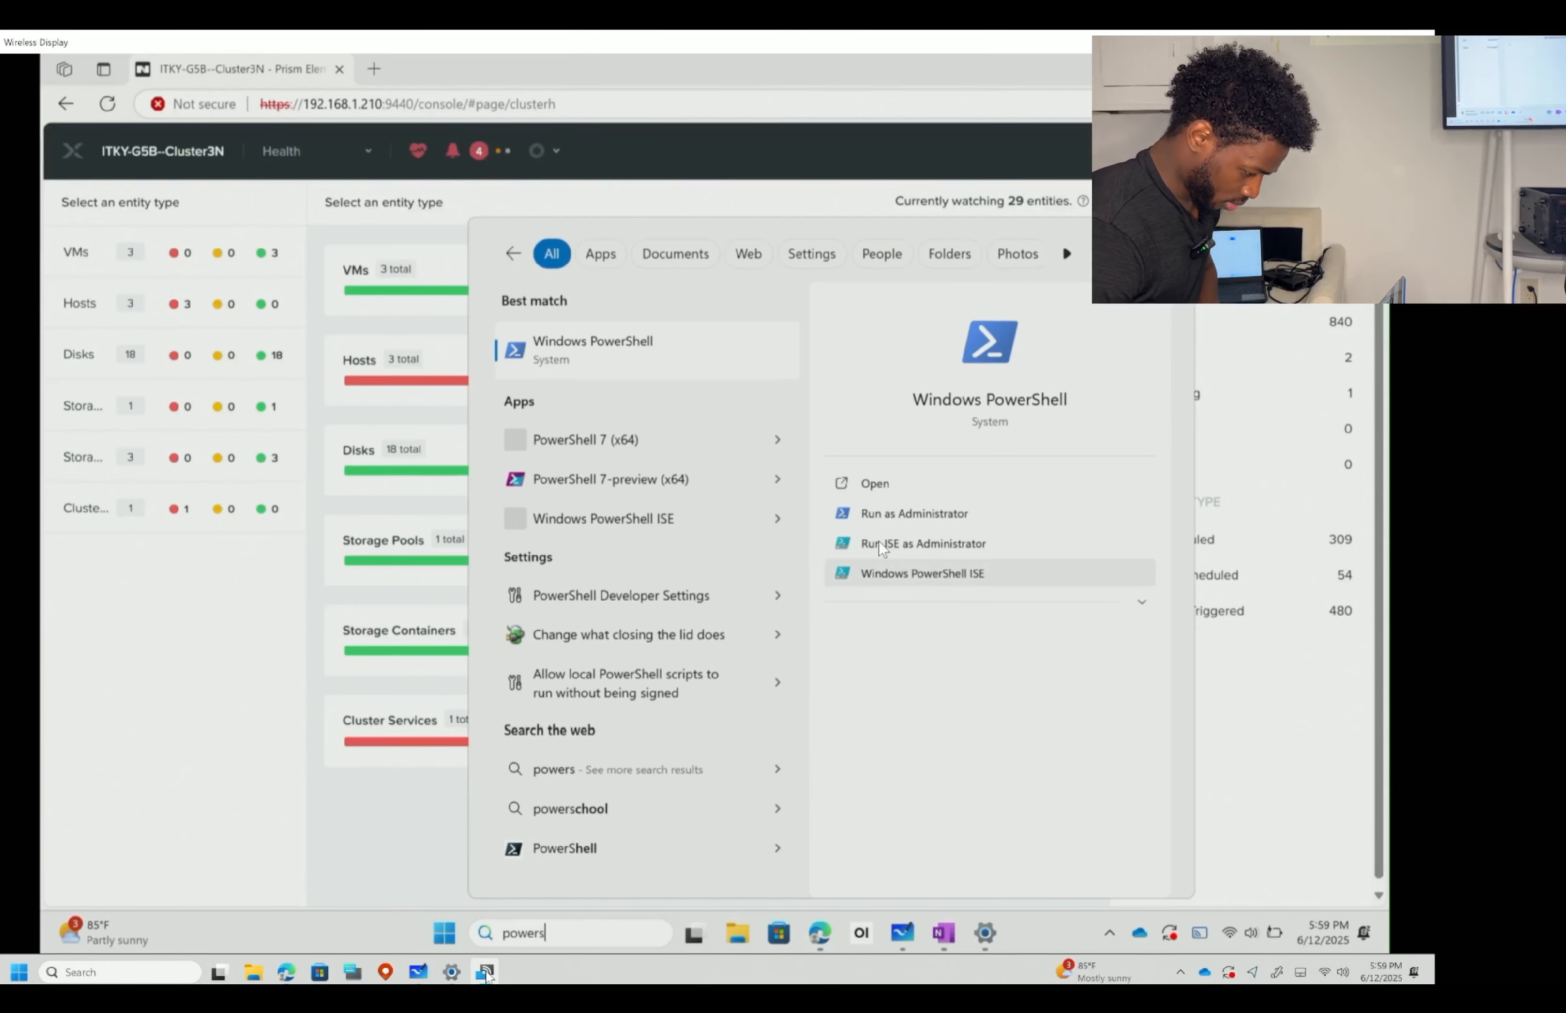
pyautogui.click(701, 353)
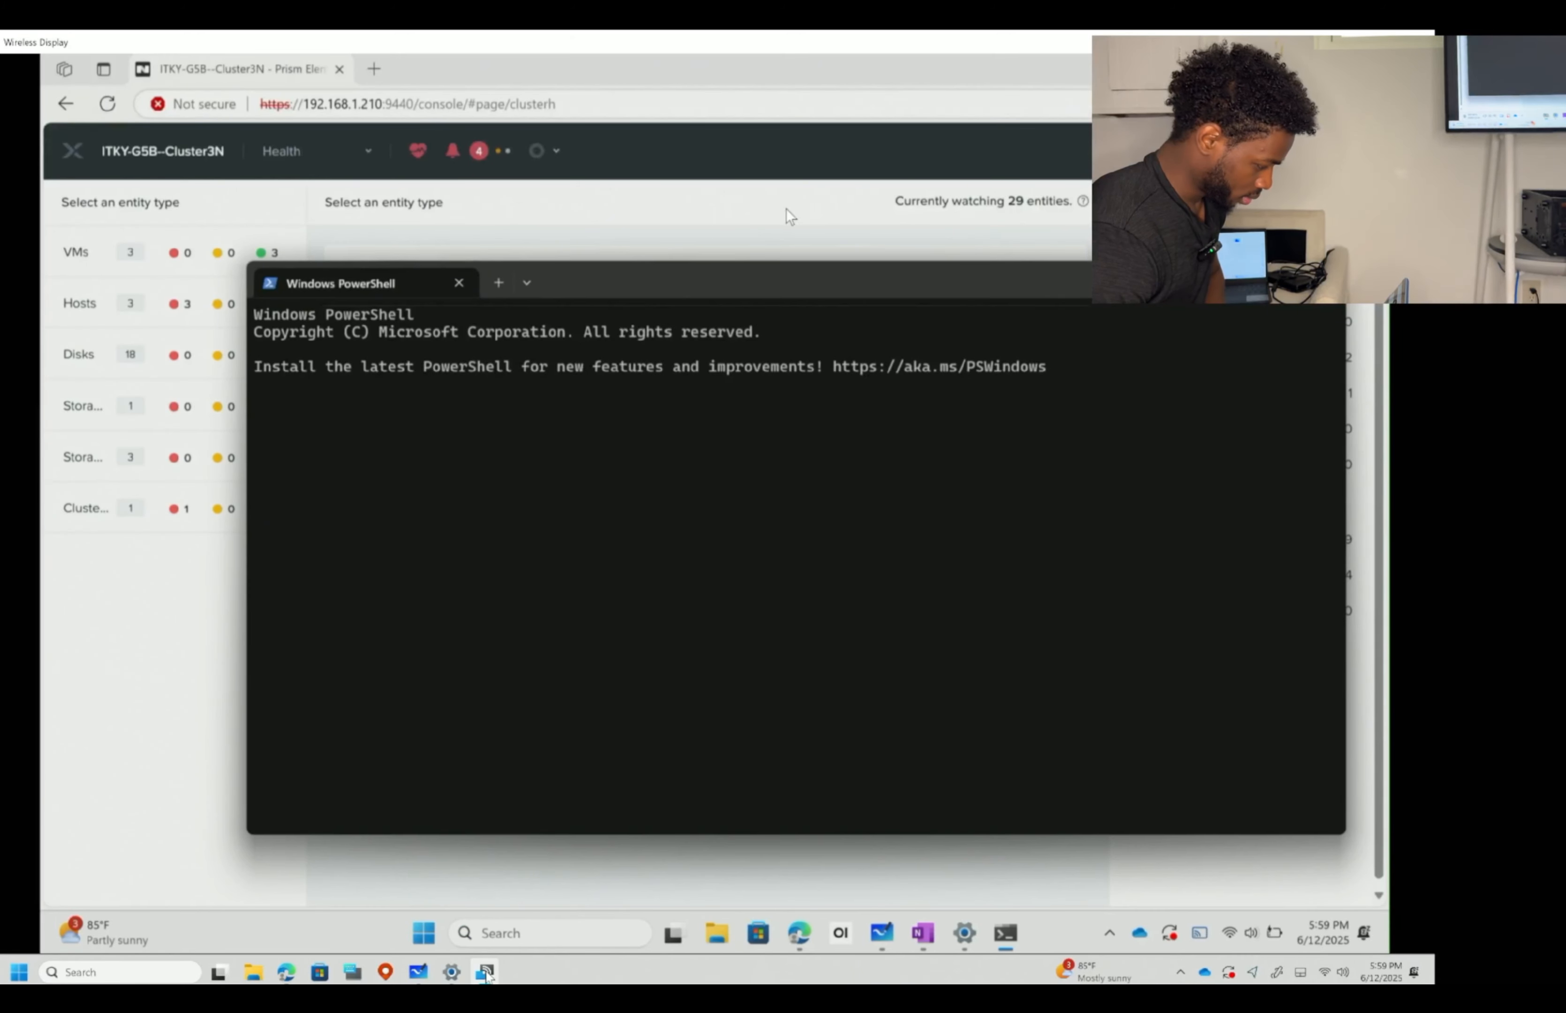
pyautogui.click(1236, 281)
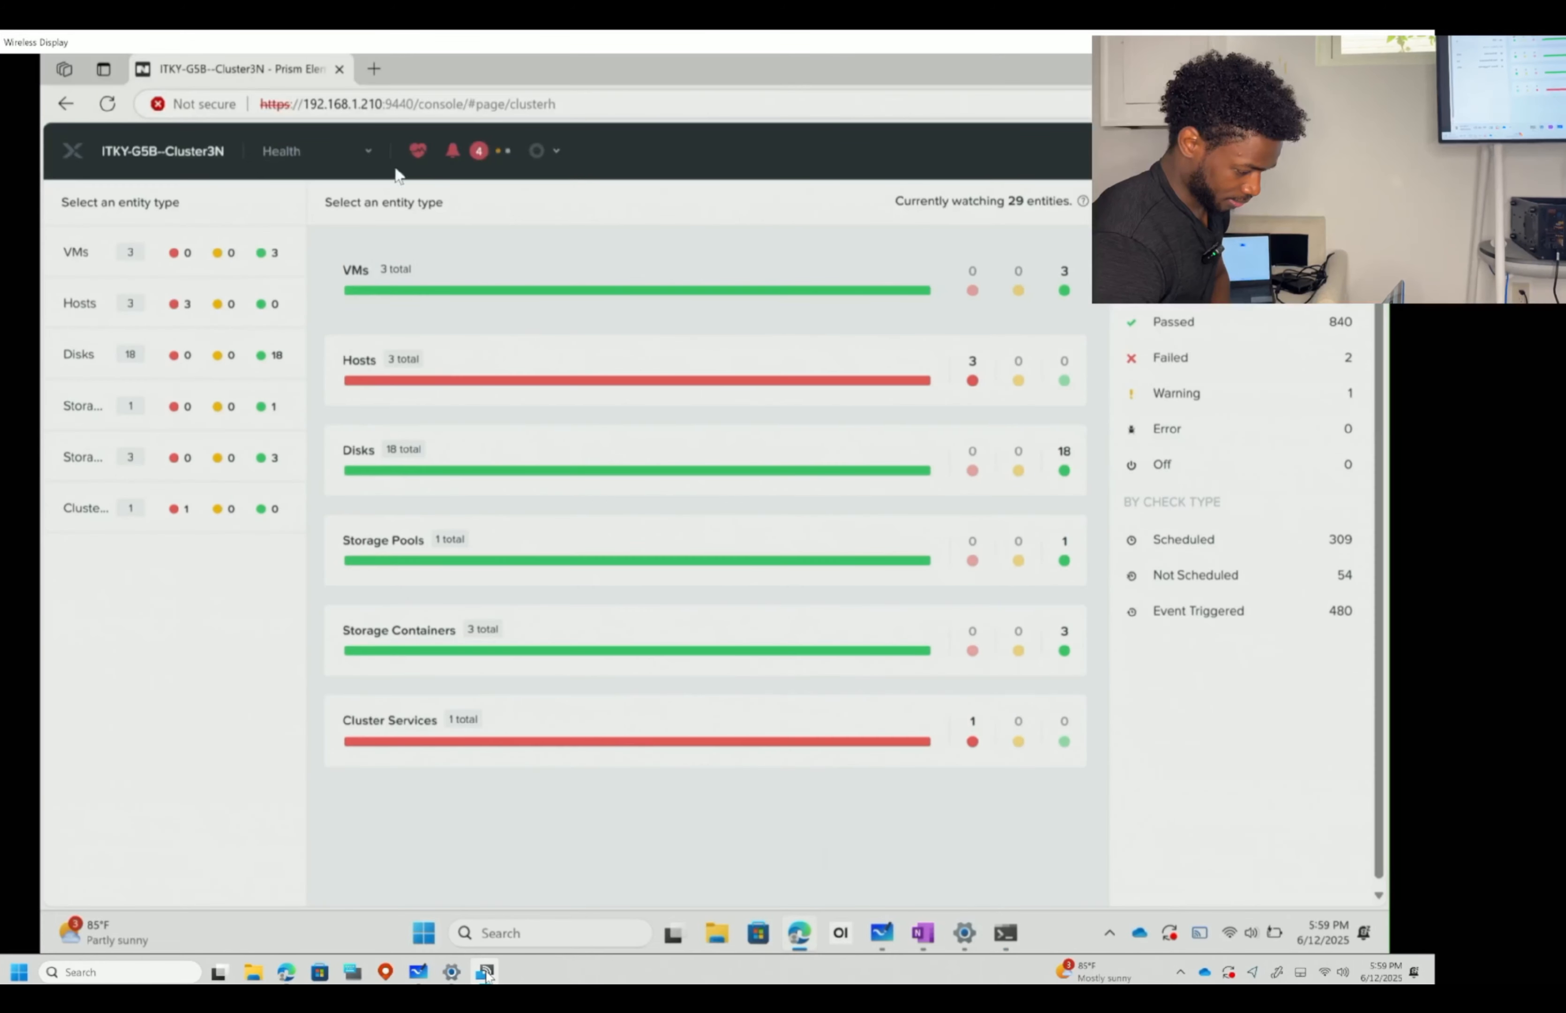
# - Go to Settings > Authentication > Local User Management, where only the admin account is listed
pyautogui.click(372, 155)
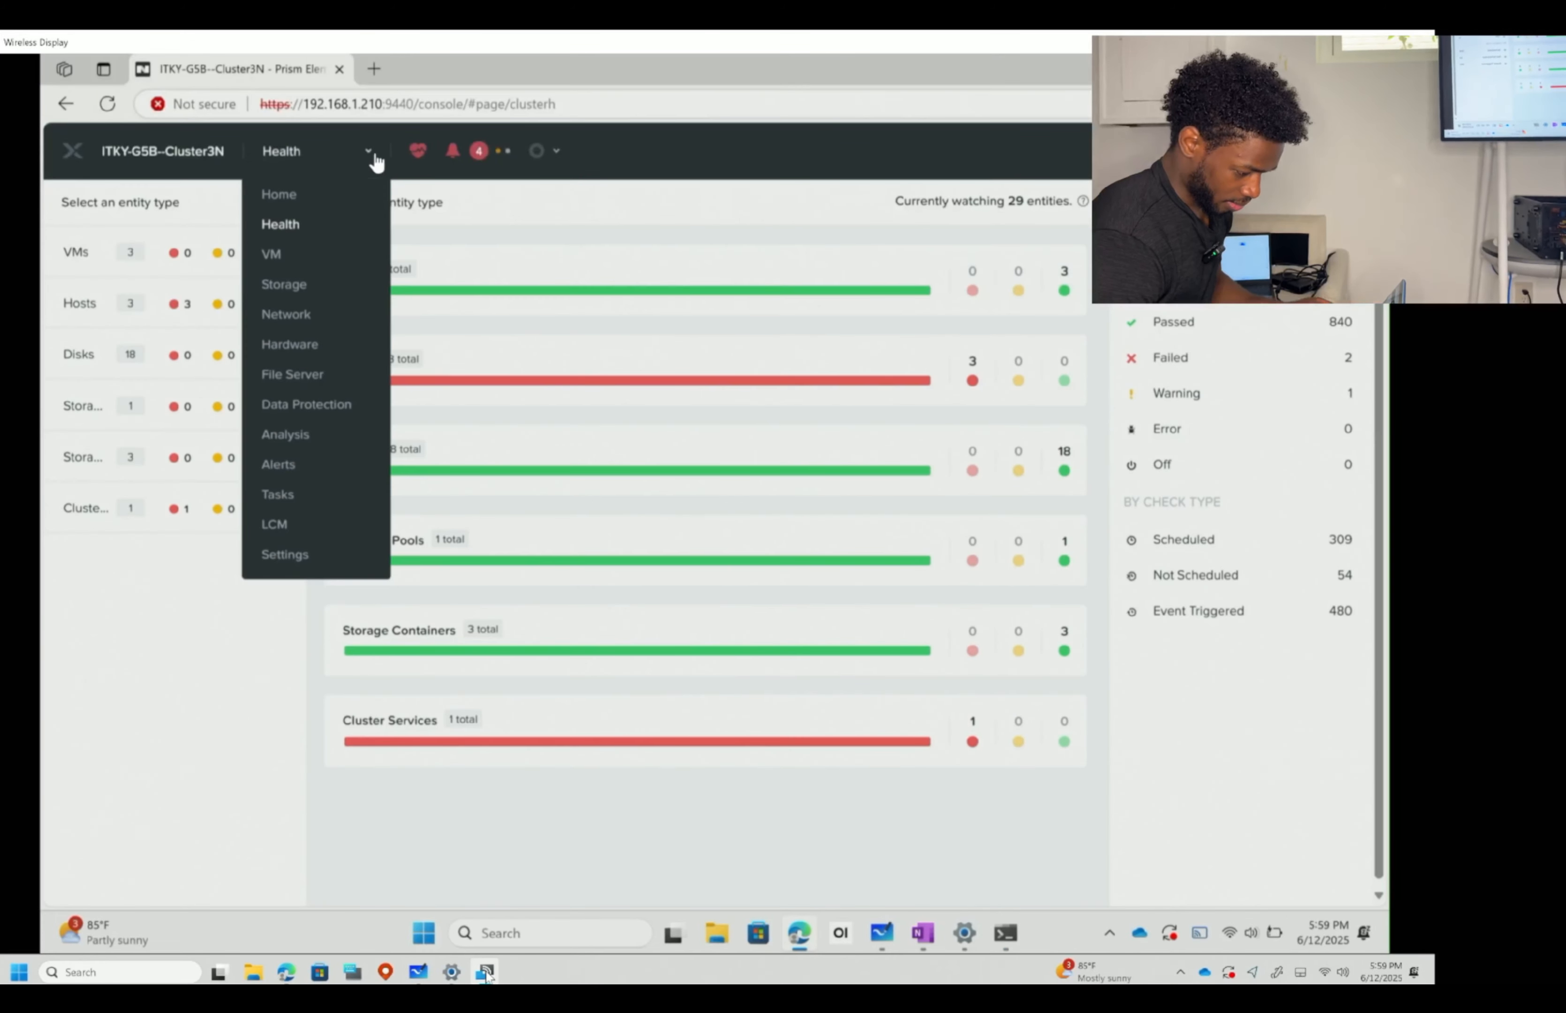
pyautogui.click(315, 557)
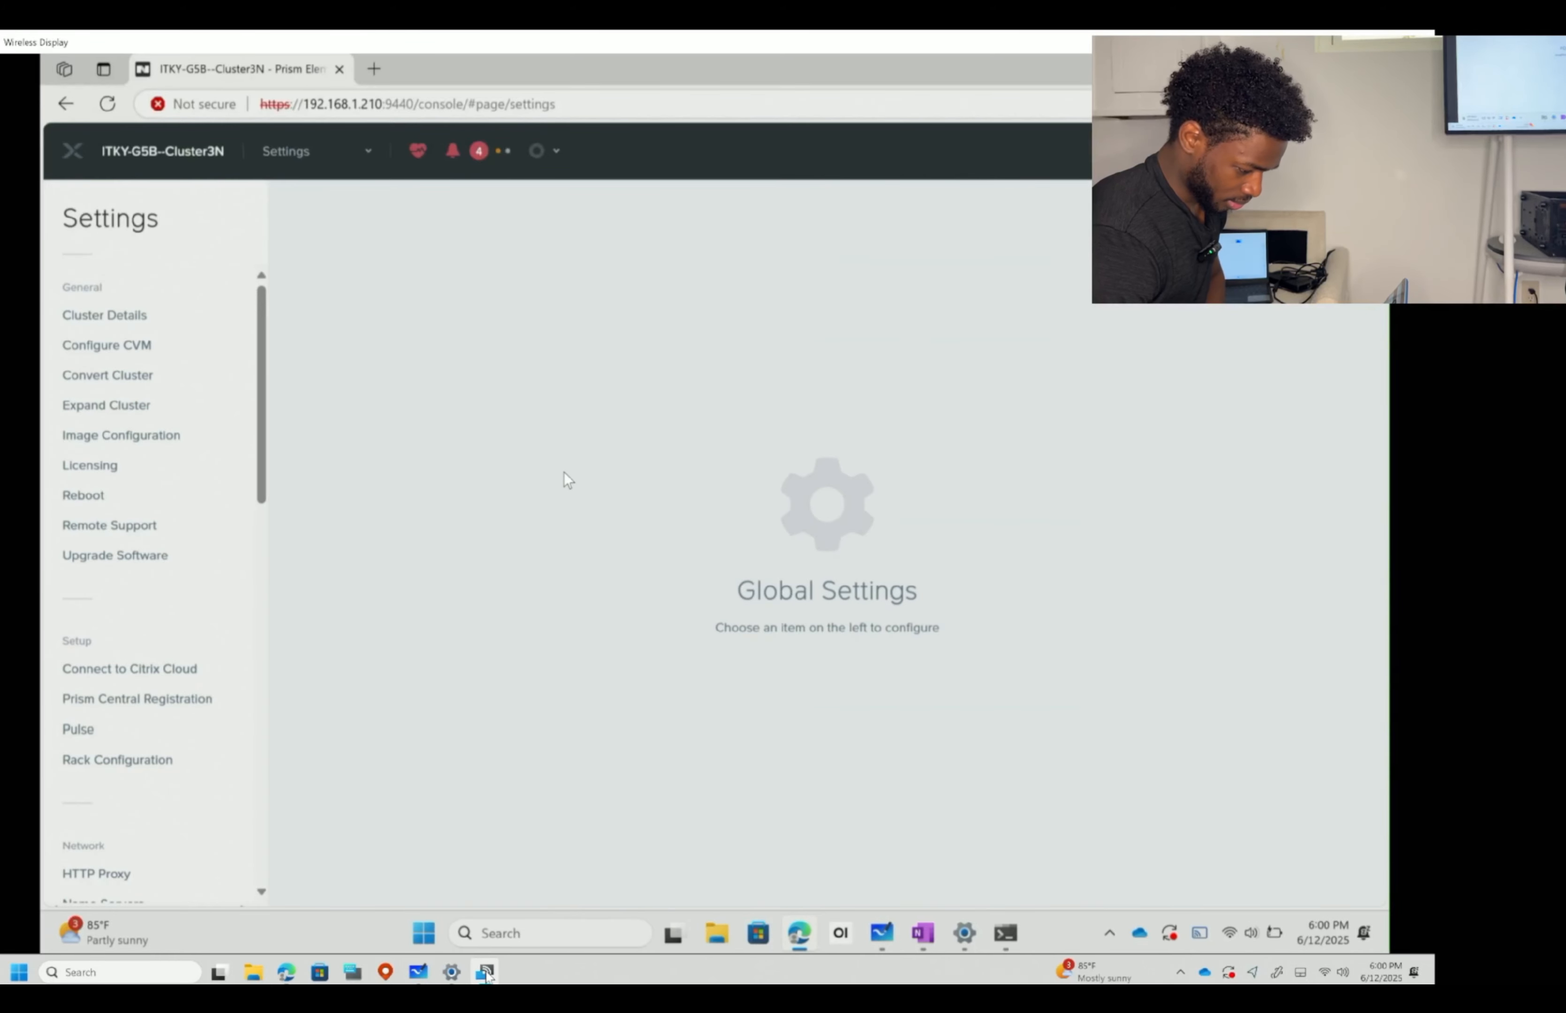
pyautogui.scroll(-8, 64, 551)
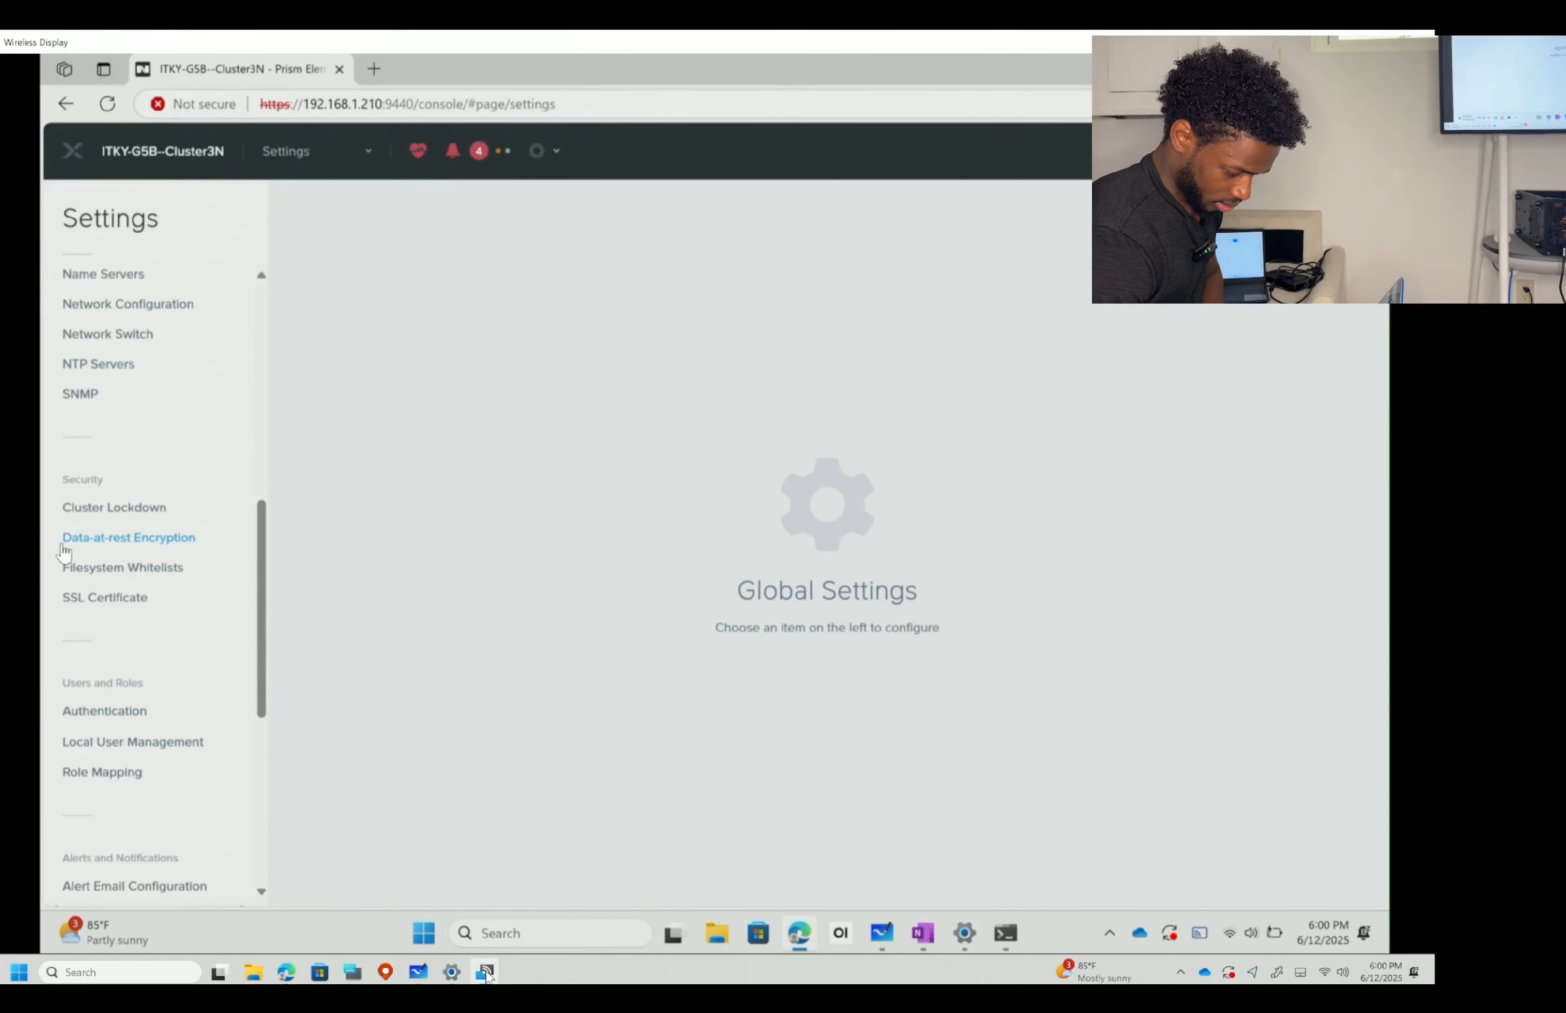
pyautogui.scroll(-3, 63, 550)
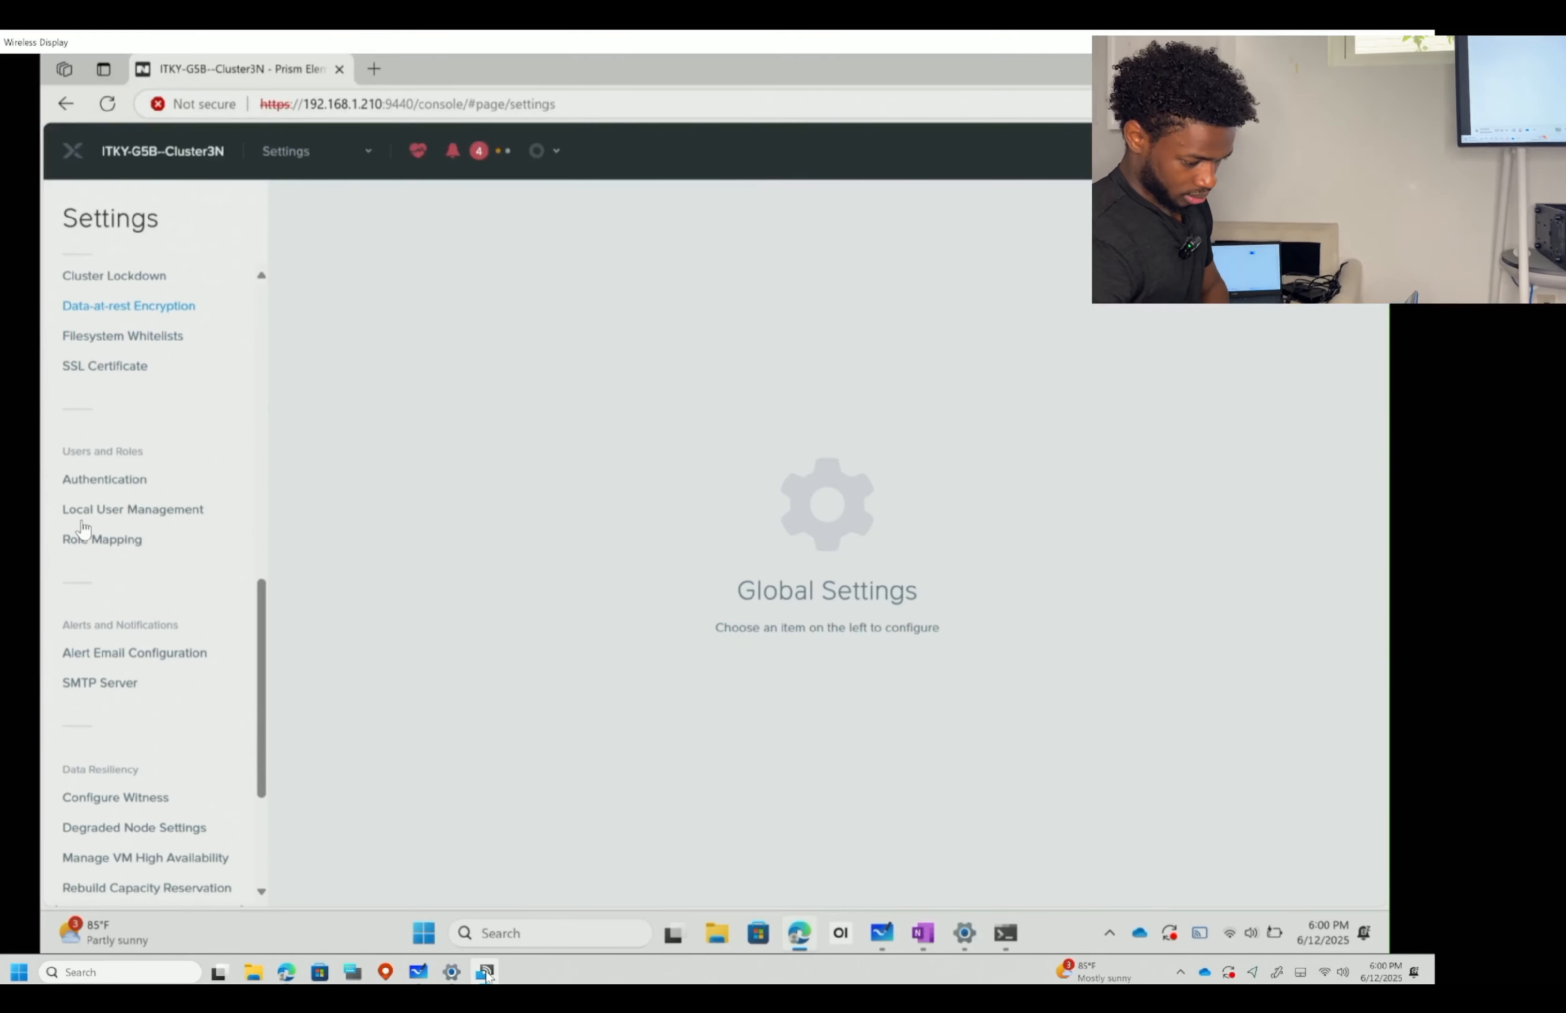
pyautogui.click(120, 483)
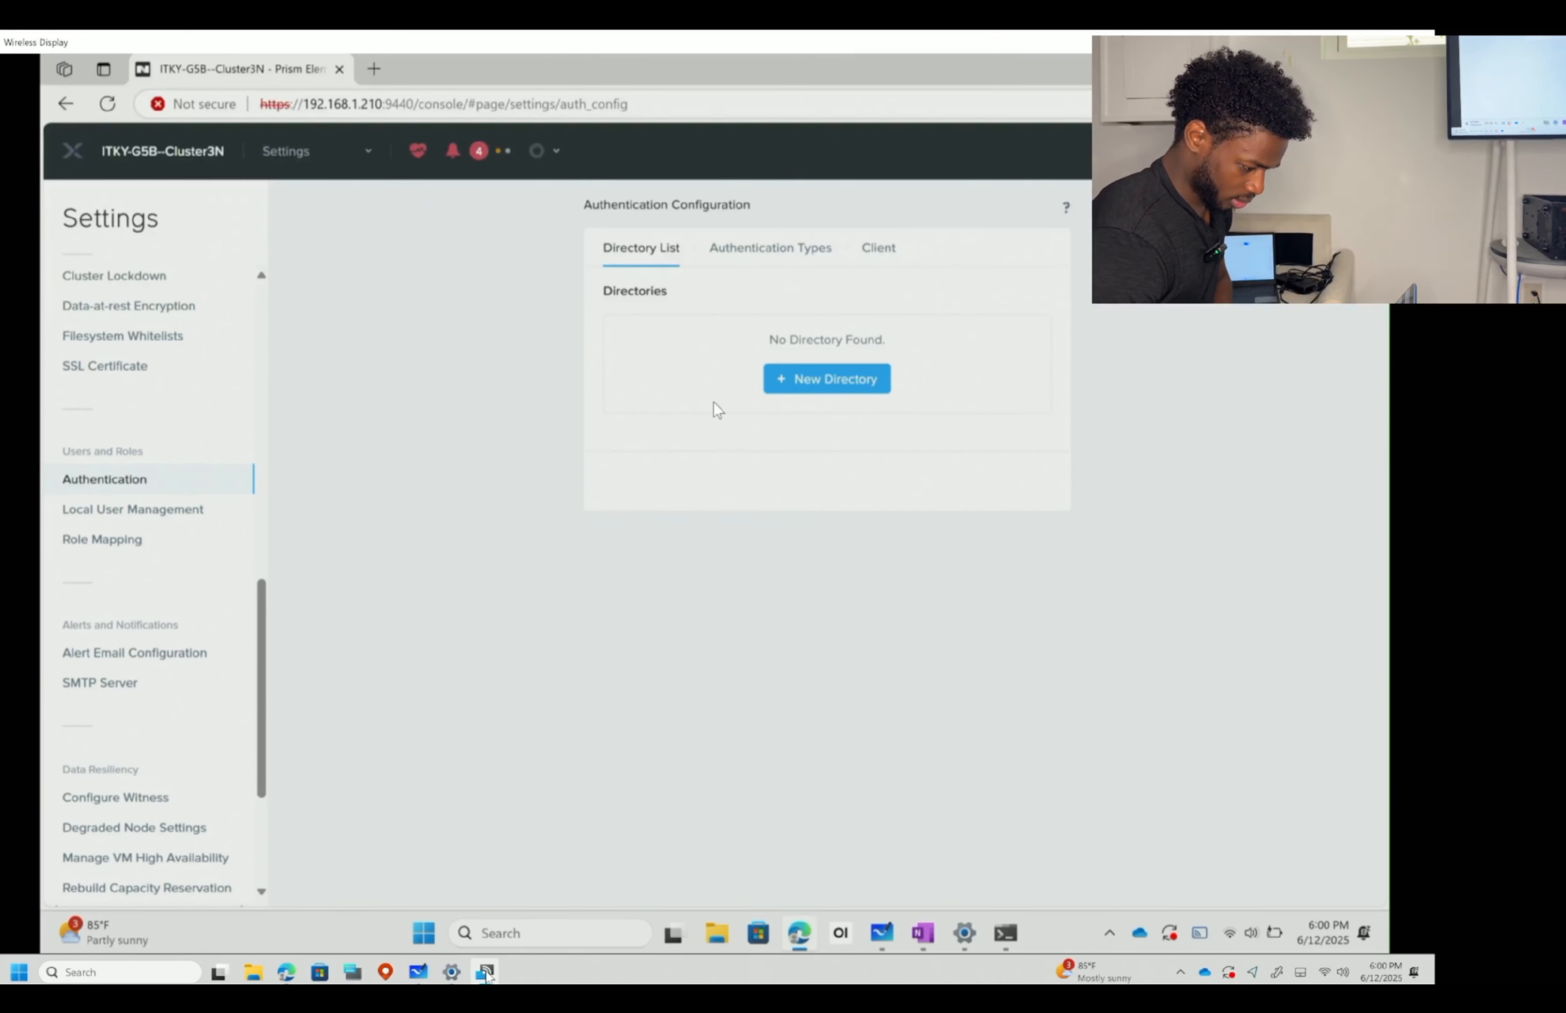
pyautogui.click(151, 511)
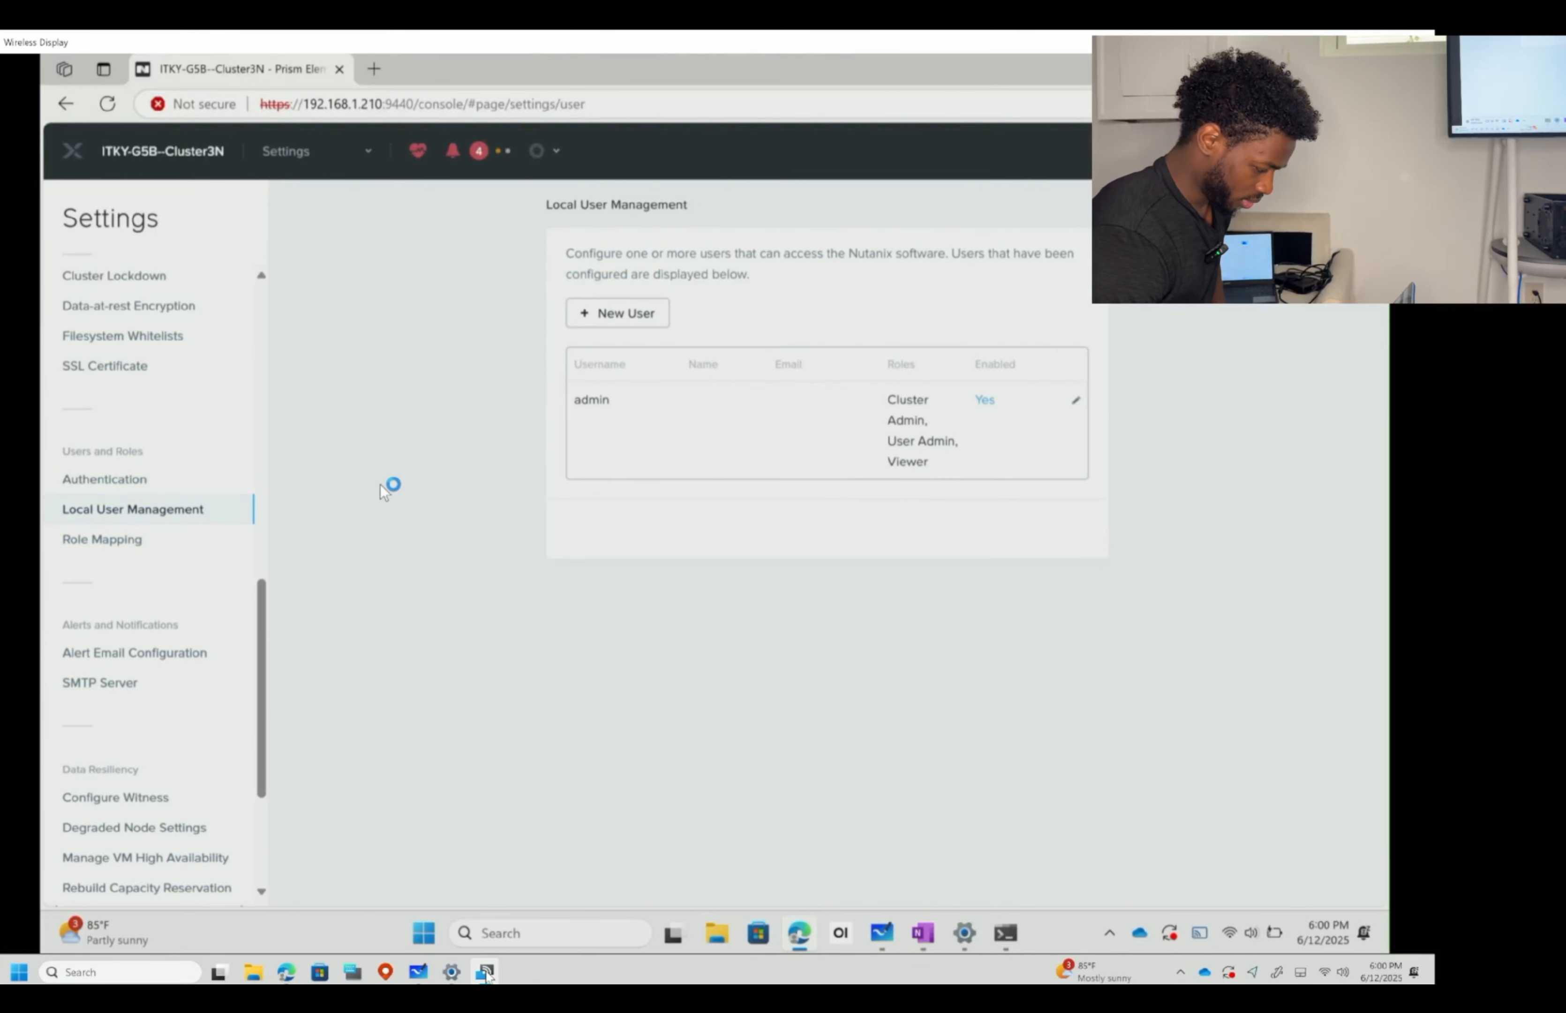
# - Start a new local user and enter the user's username, first name and last name
pyautogui.click(634, 314)
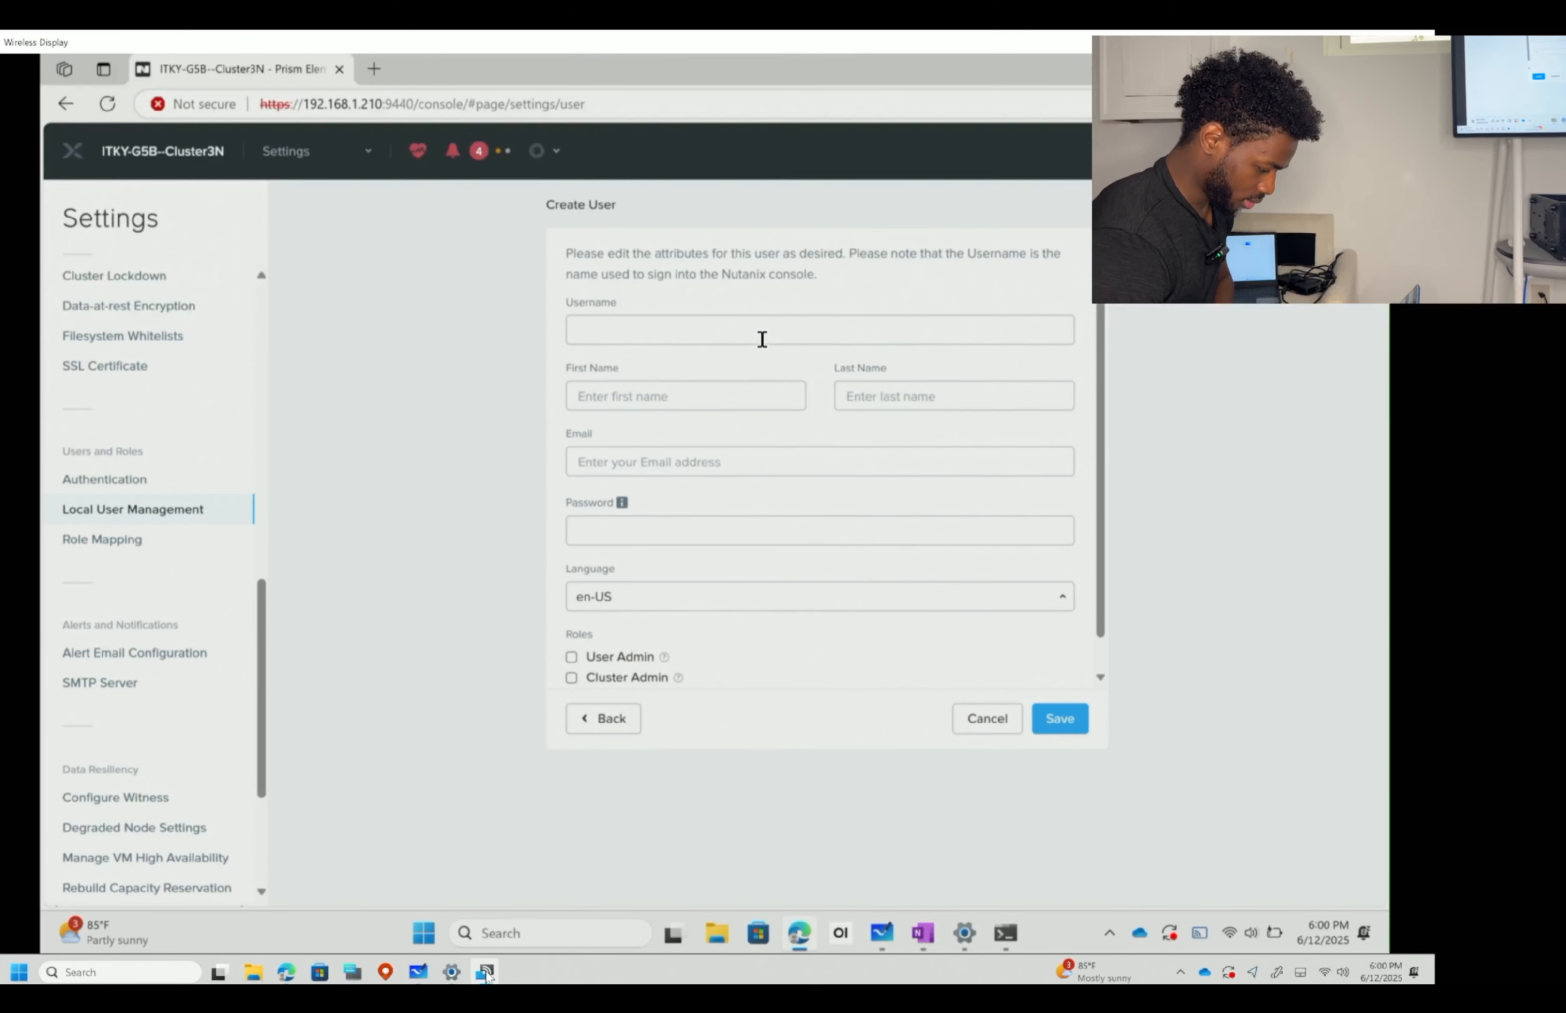
pyautogui.click(762, 340)
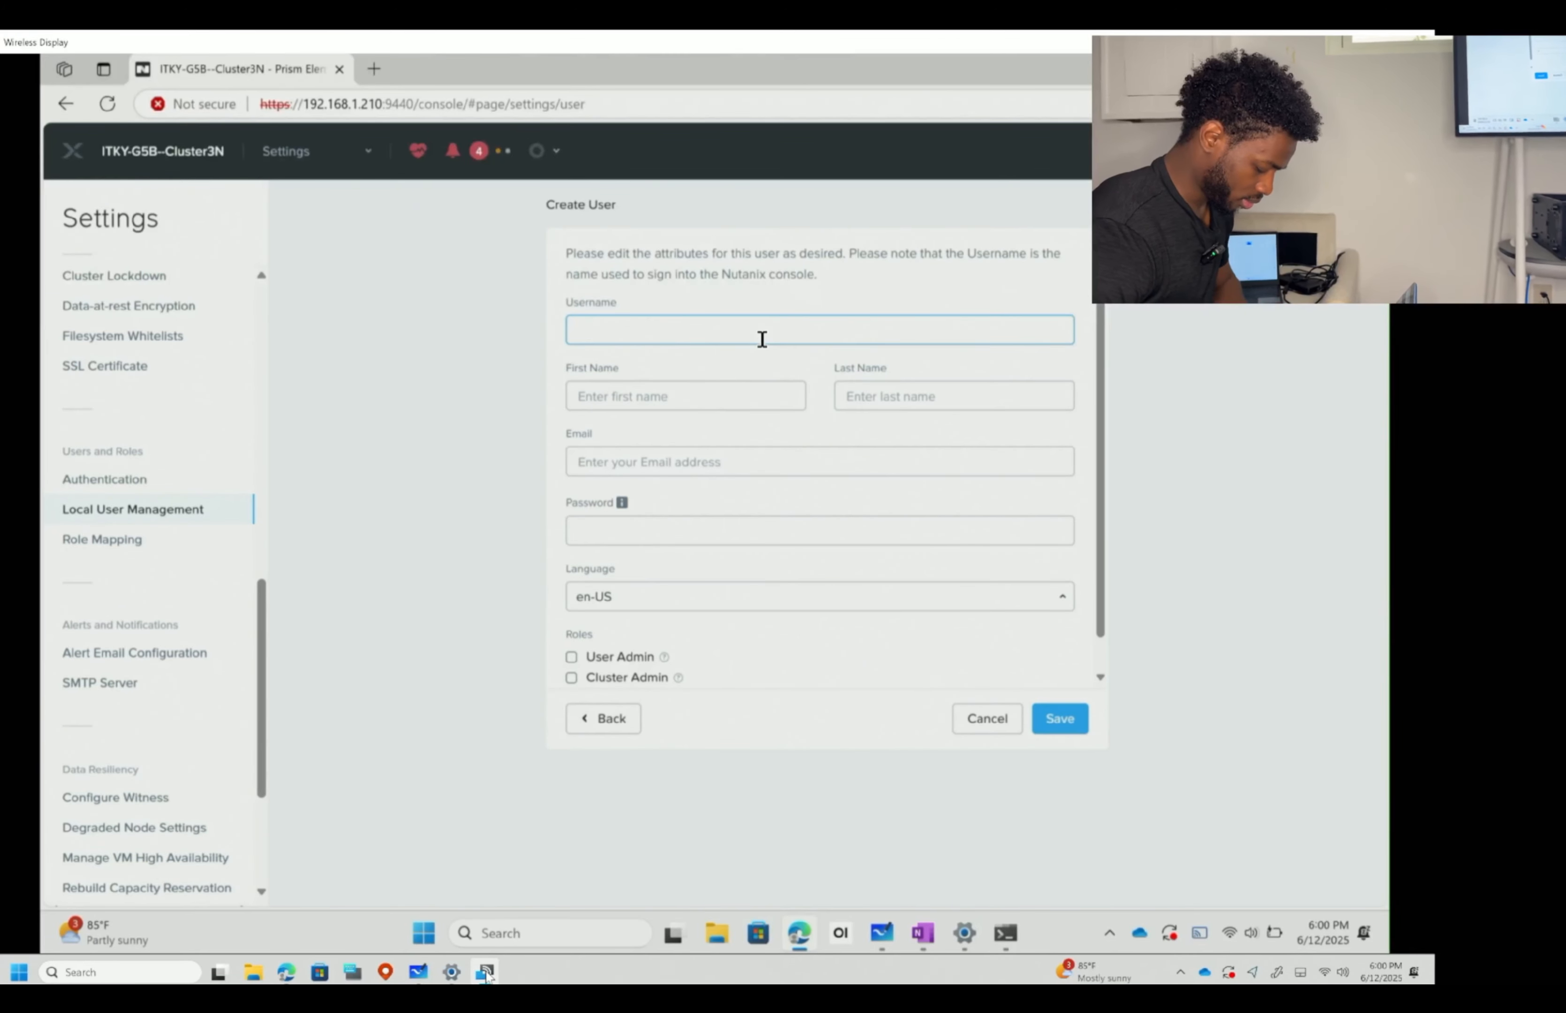
pyautogui.write('Mouctar')
pyautogui.press('Tab')
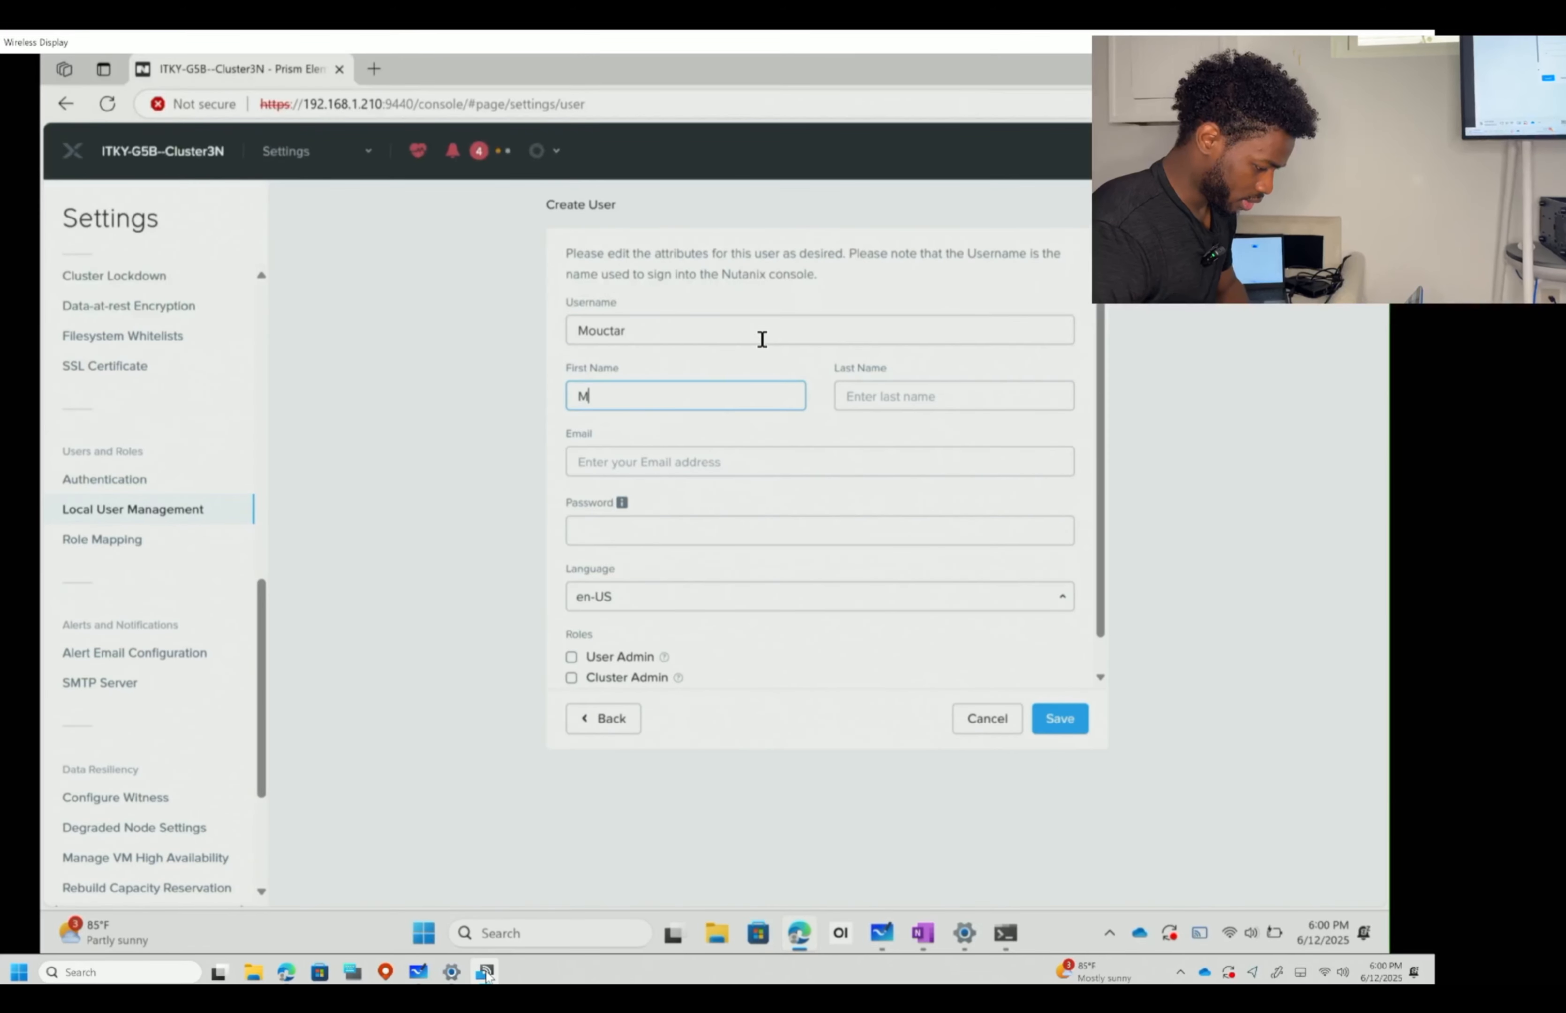
pyautogui.press('Tab')
# - Enter the user's e-mail address, then clear it, leaving the Email field empty
pyautogui.press('Tab')
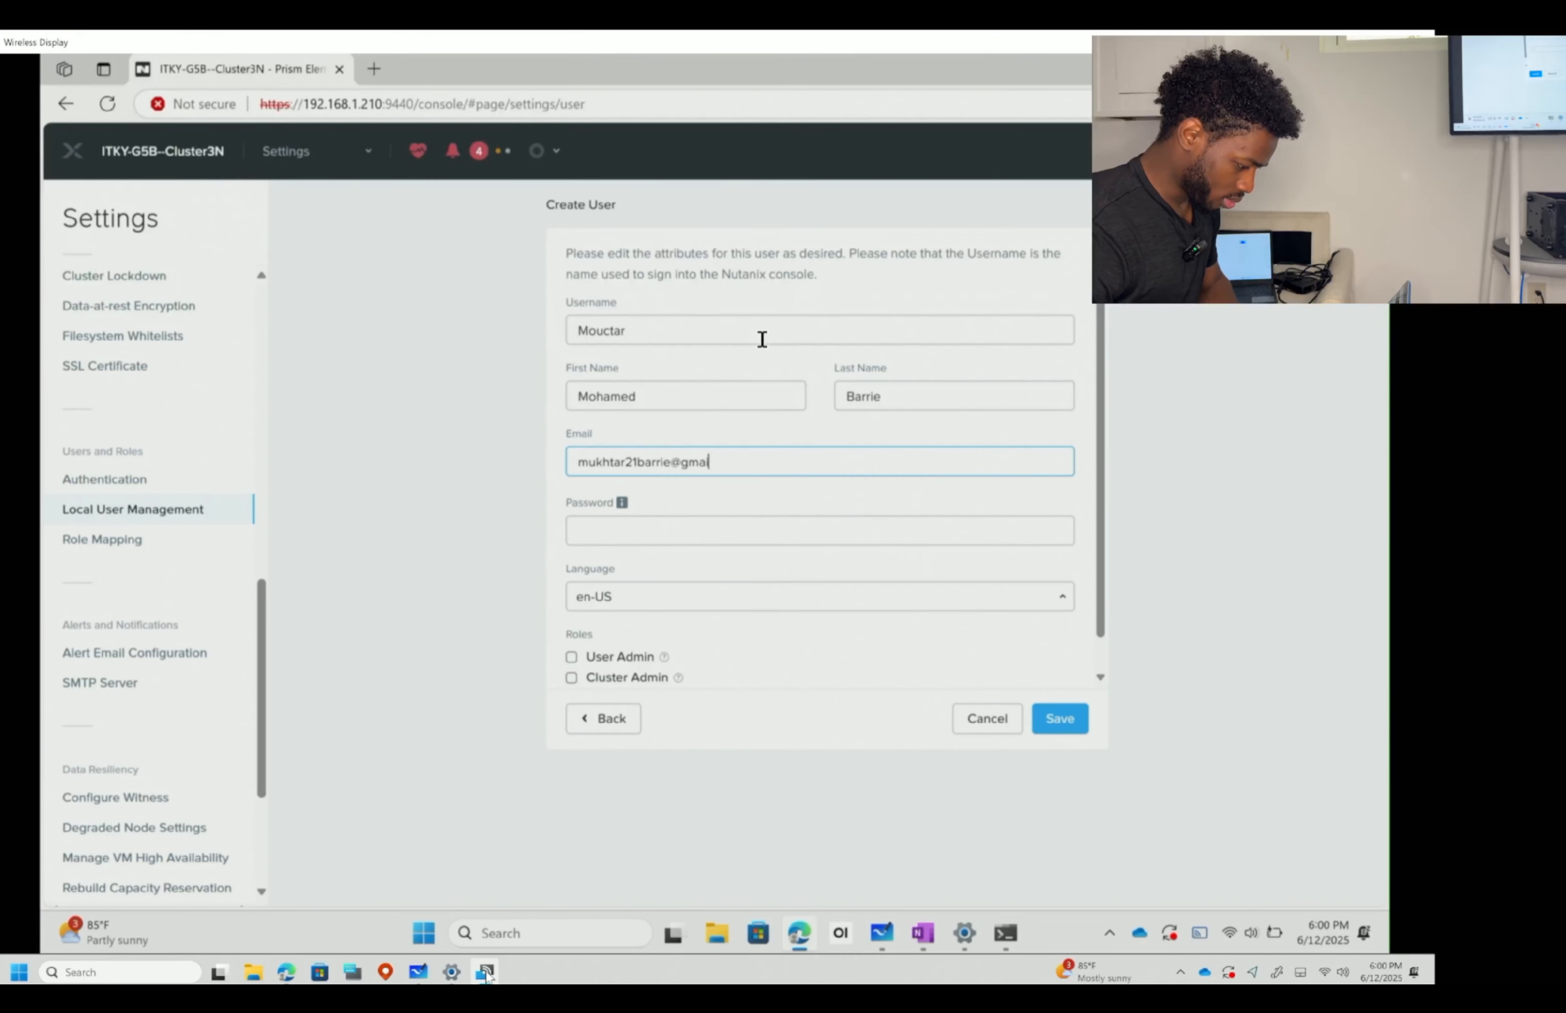
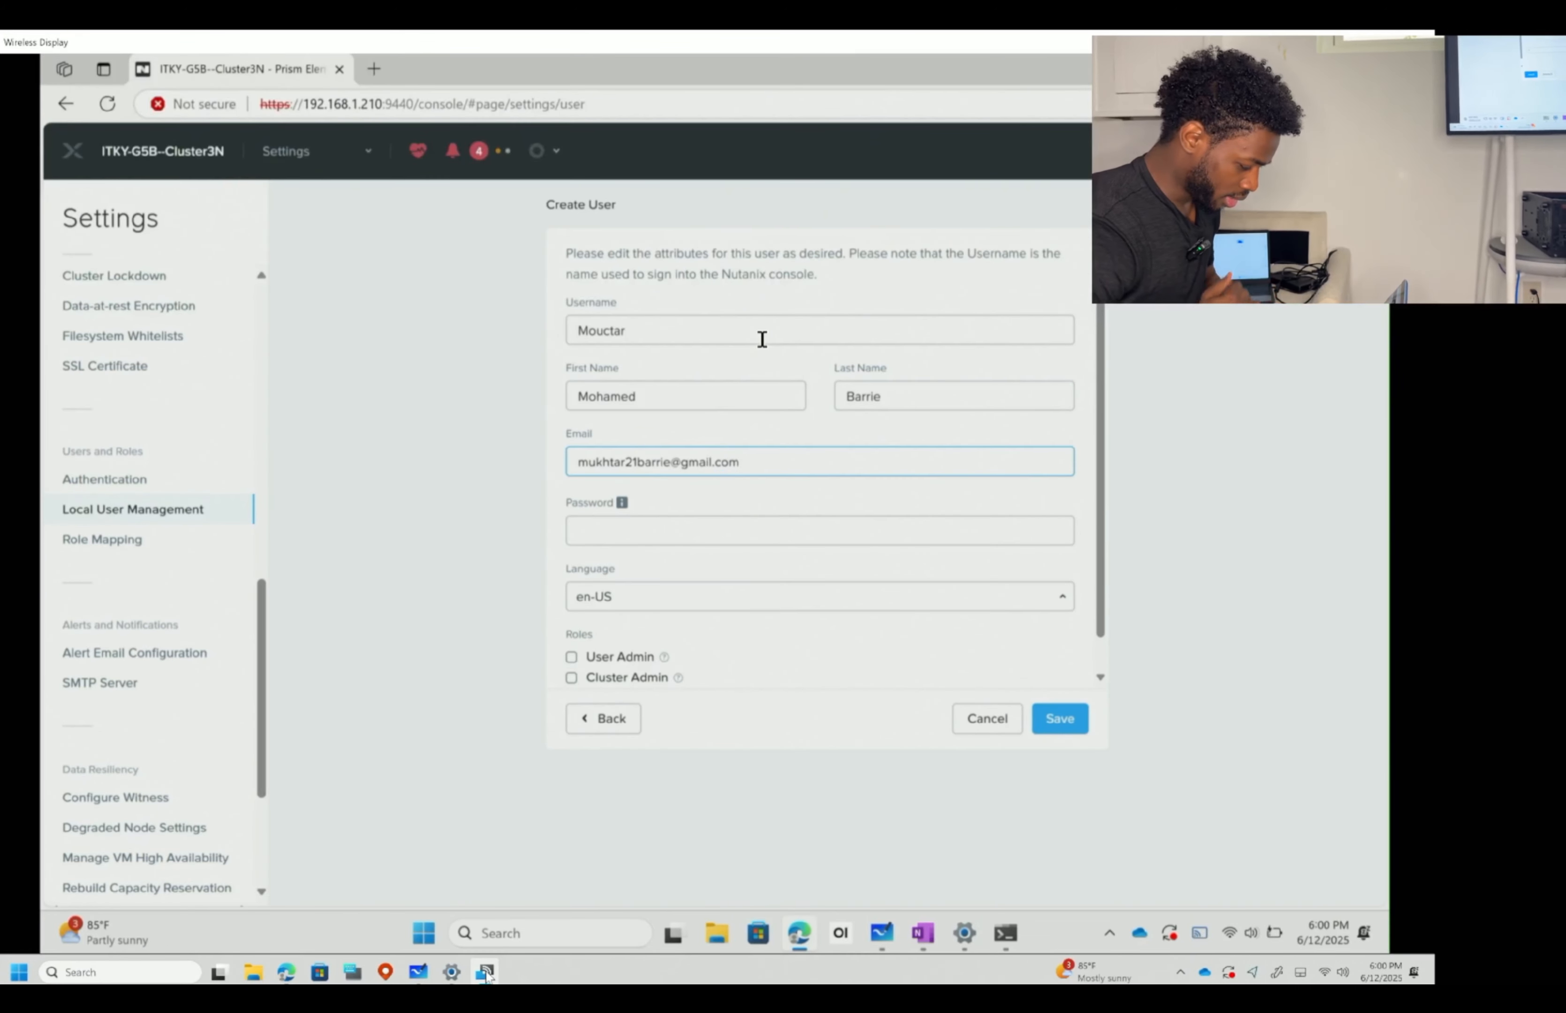
pyautogui.hotkey('ctrl', 'a')
pyautogui.press('BackSpace')
pyautogui.write('muc')
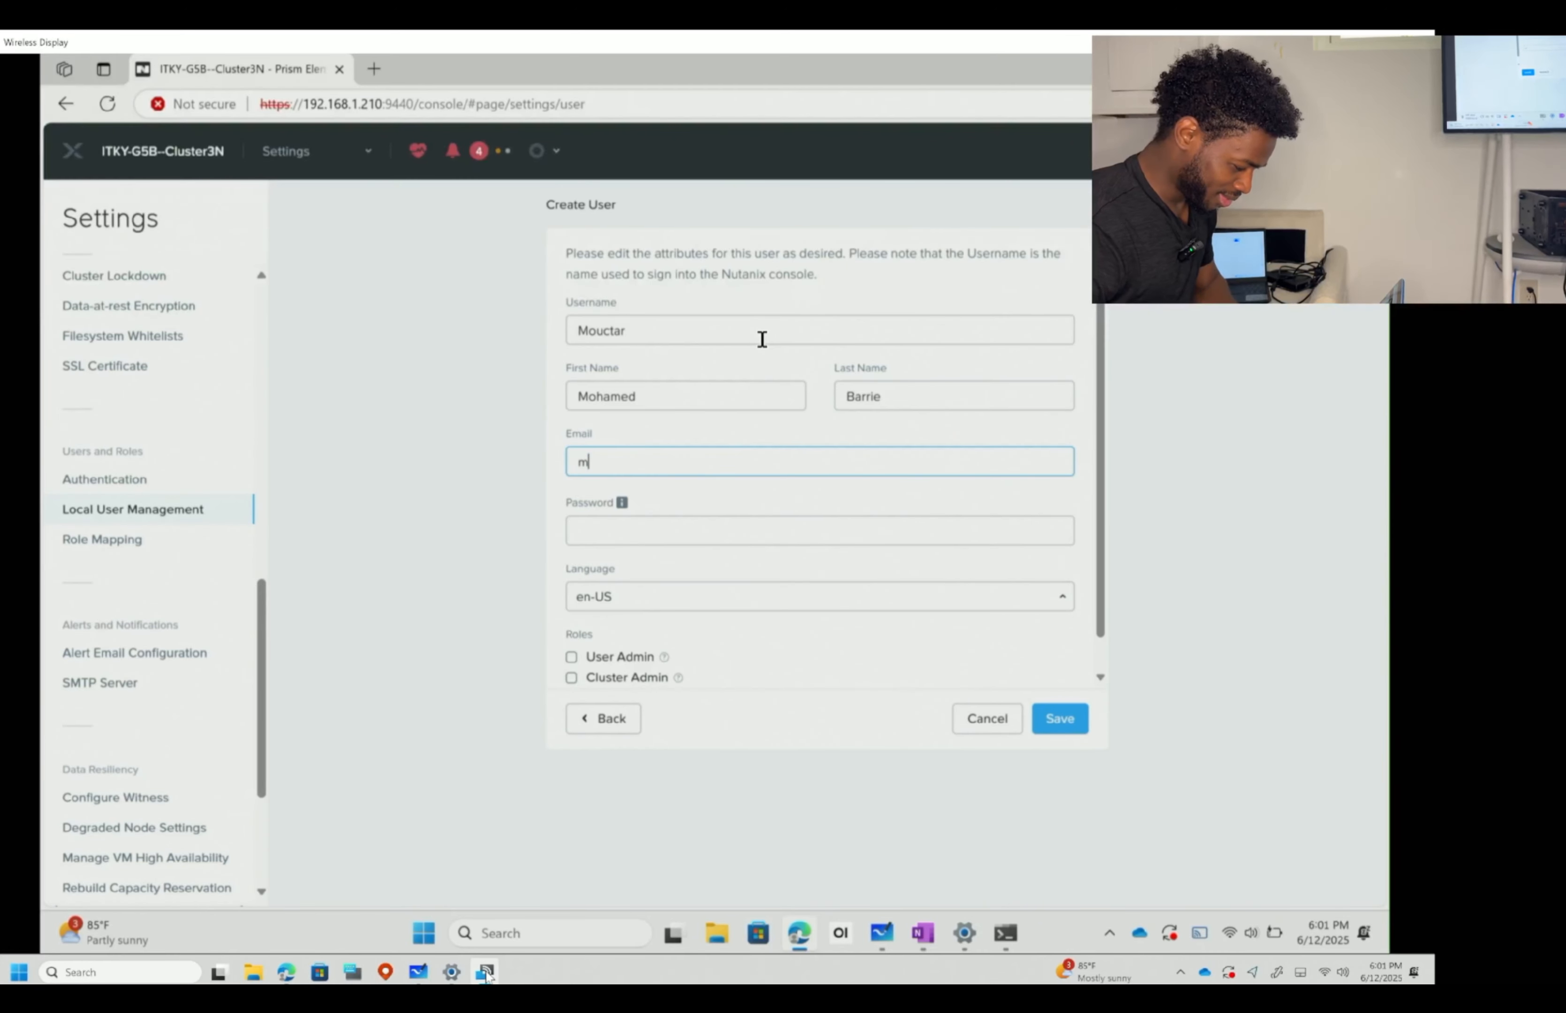
pyautogui.press('BackSpace')
pyautogui.press('BackSpace')
pyautogui.press('BackSpace')
pyautogui.write('mou')
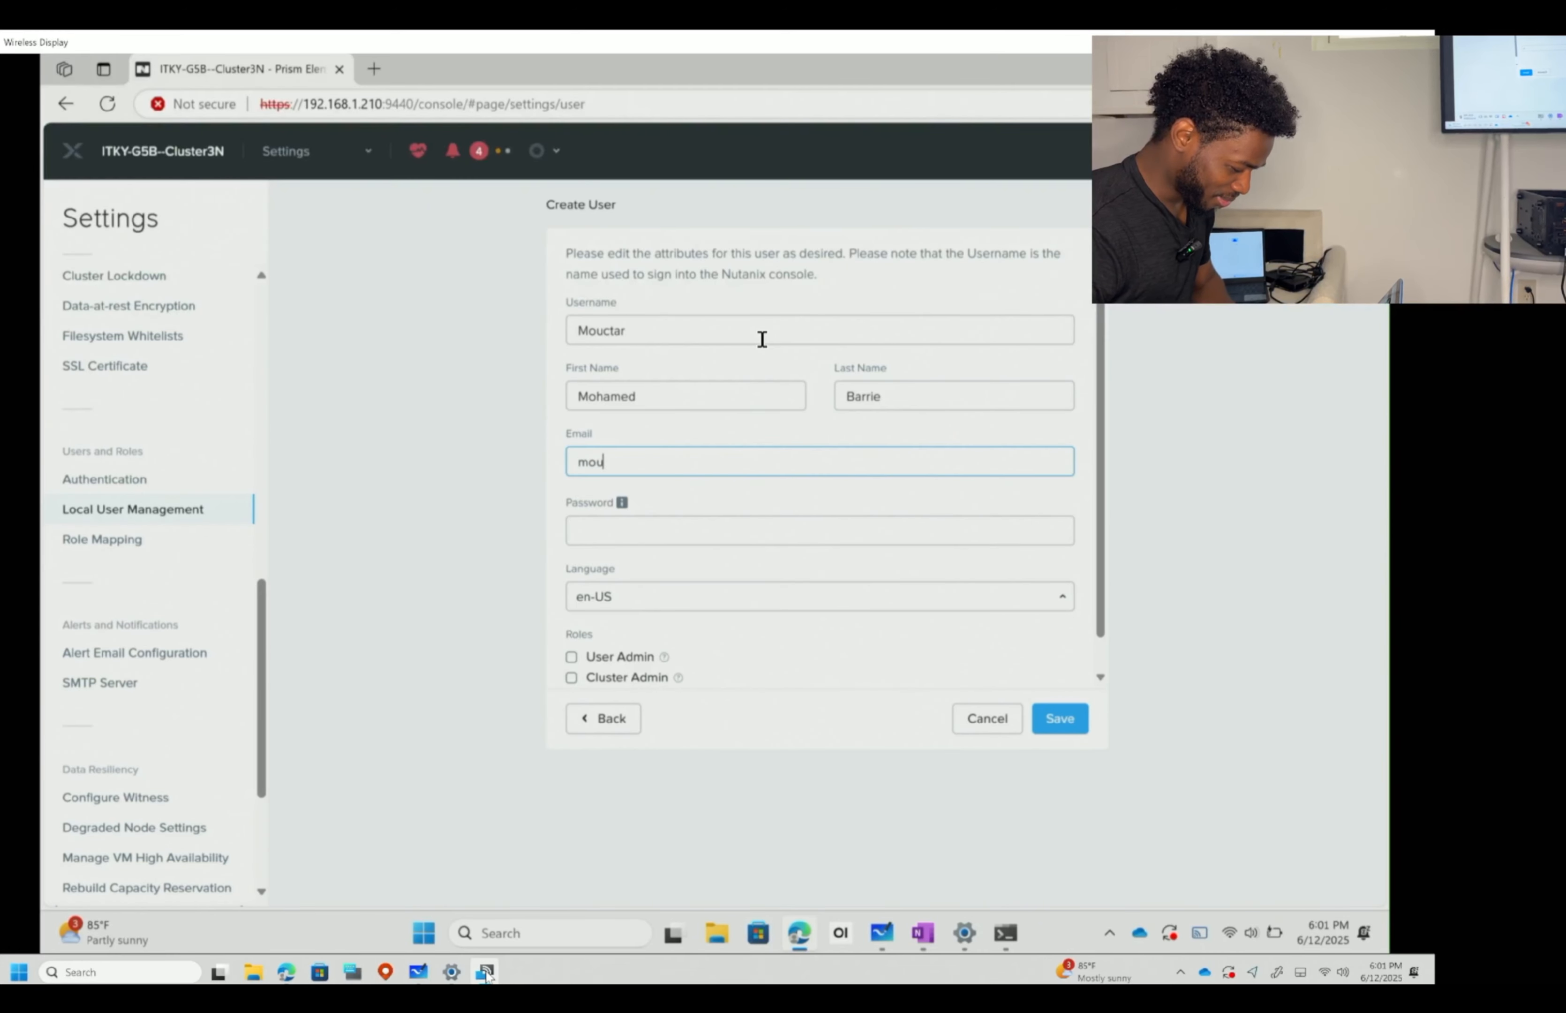
pyautogui.write('ctar')
pyautogui.hotkey('ctrl', 'a')
pyautogui.press('BackSpace')
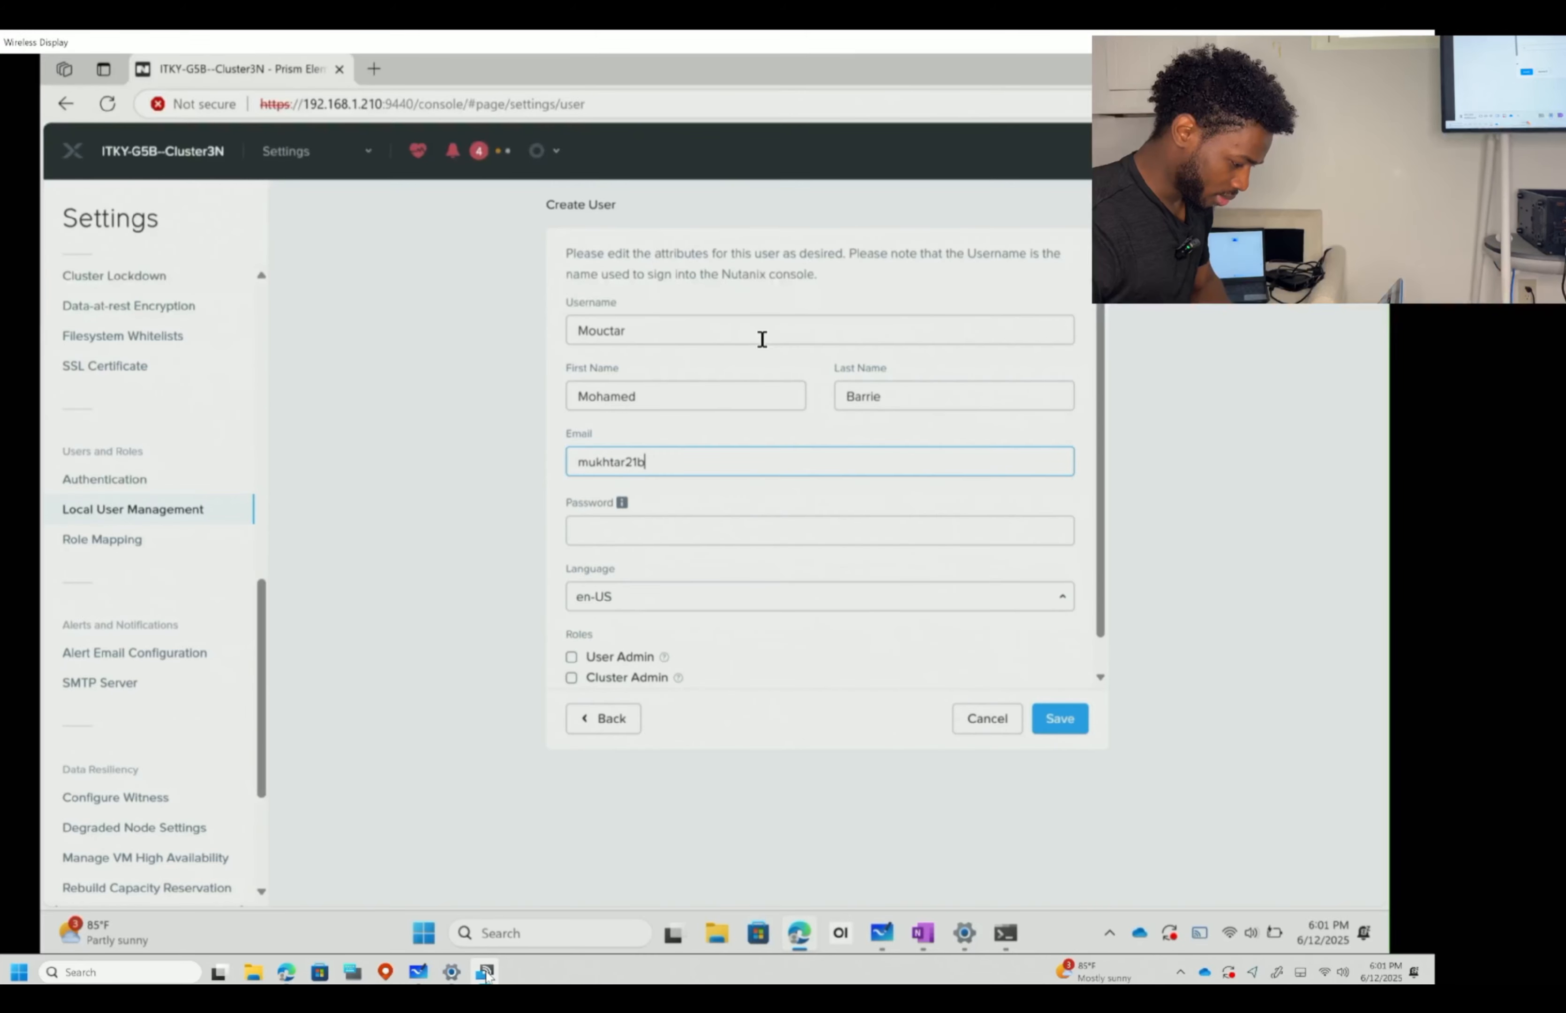
pyautogui.hotkey('ctrl', 'a')
pyautogui.press('BackSpace')
# - Enter a password, grant User Admin, Cluster Admin and Backup Admin roles, and submit
pyautogui.click(717, 526)
pyautogui.write('****')
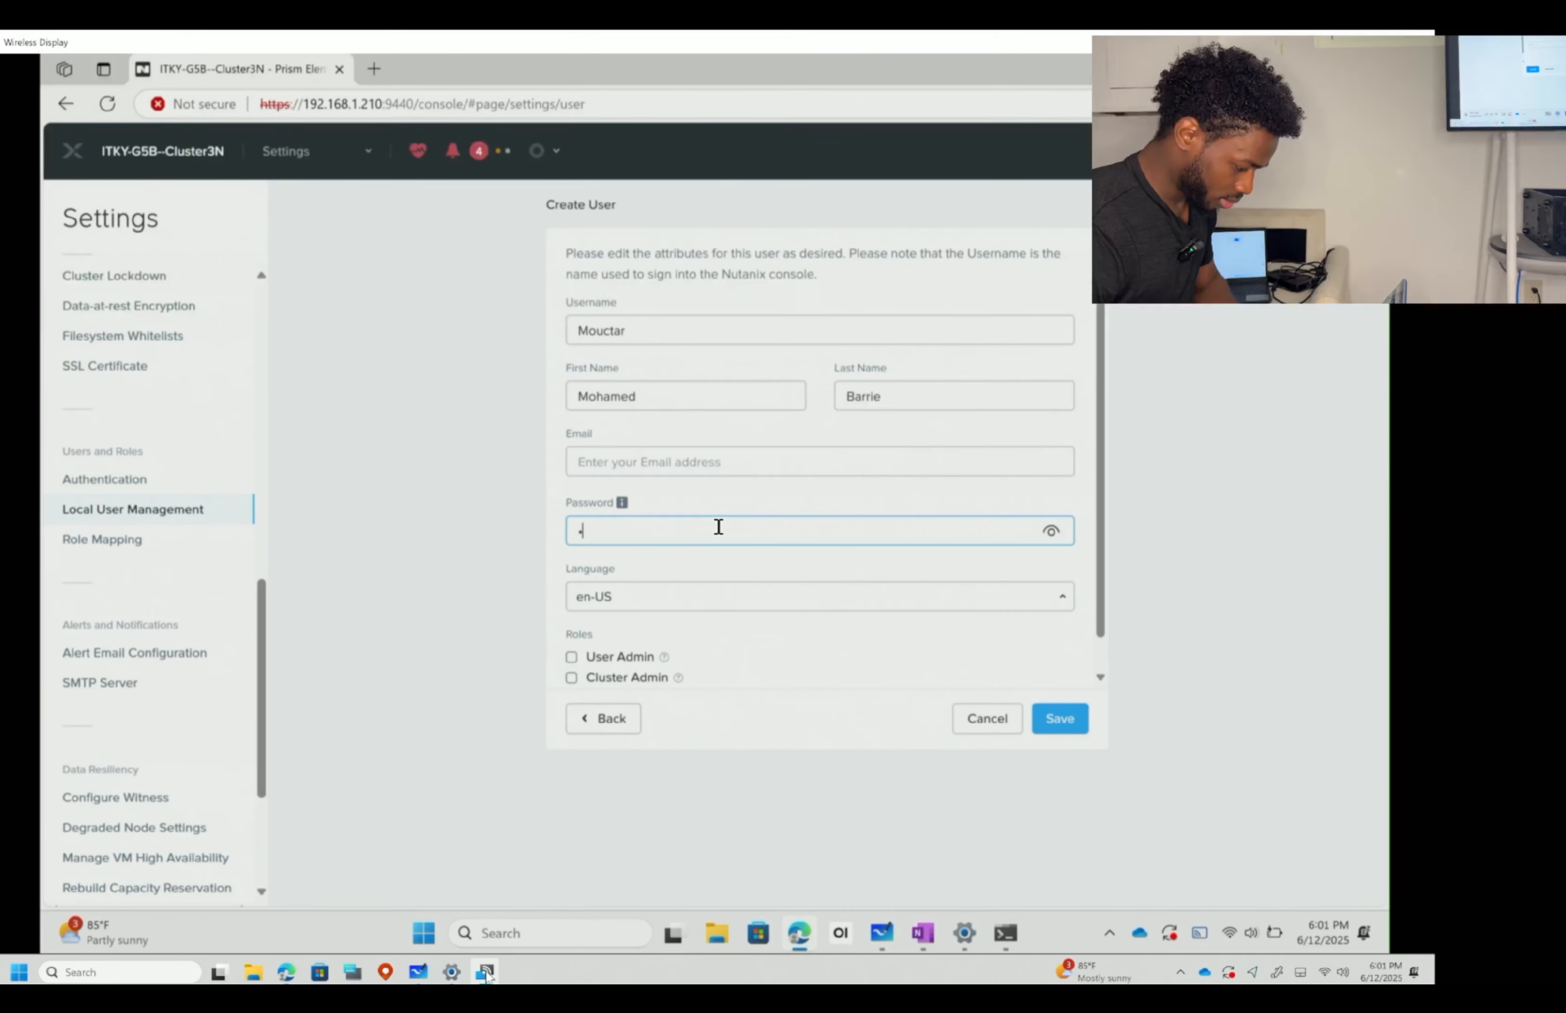
pyautogui.write('********')
pyautogui.press('Tab')
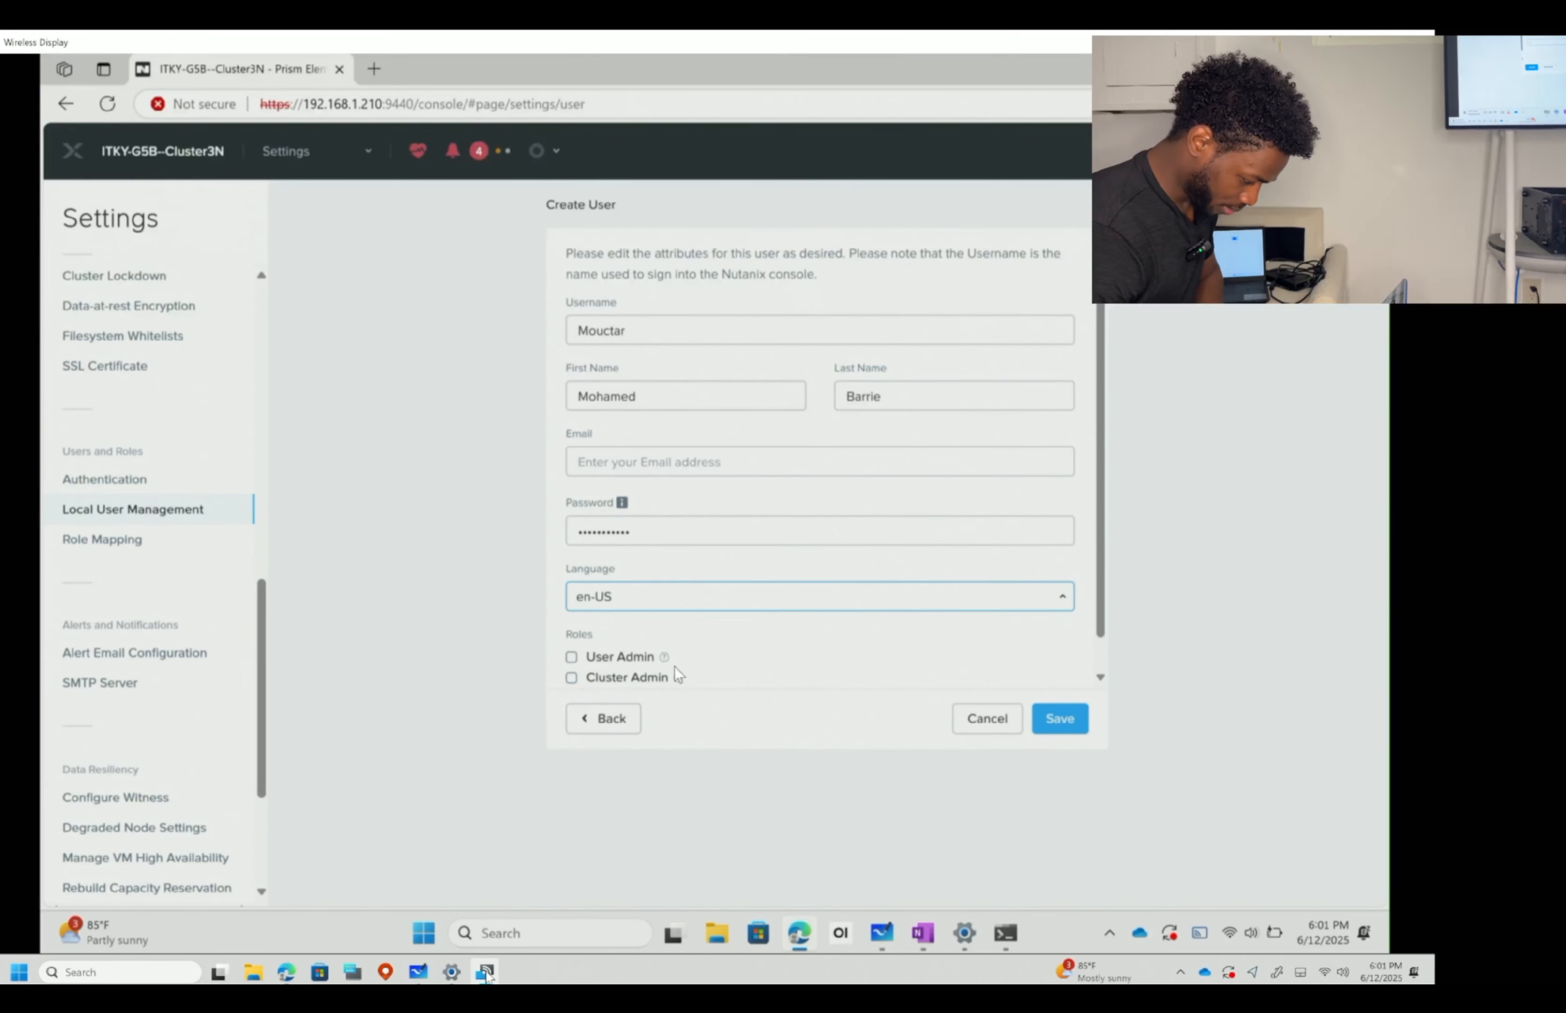
pyautogui.scroll(-1, 629, 632)
pyautogui.scroll(-1, 629, 632)
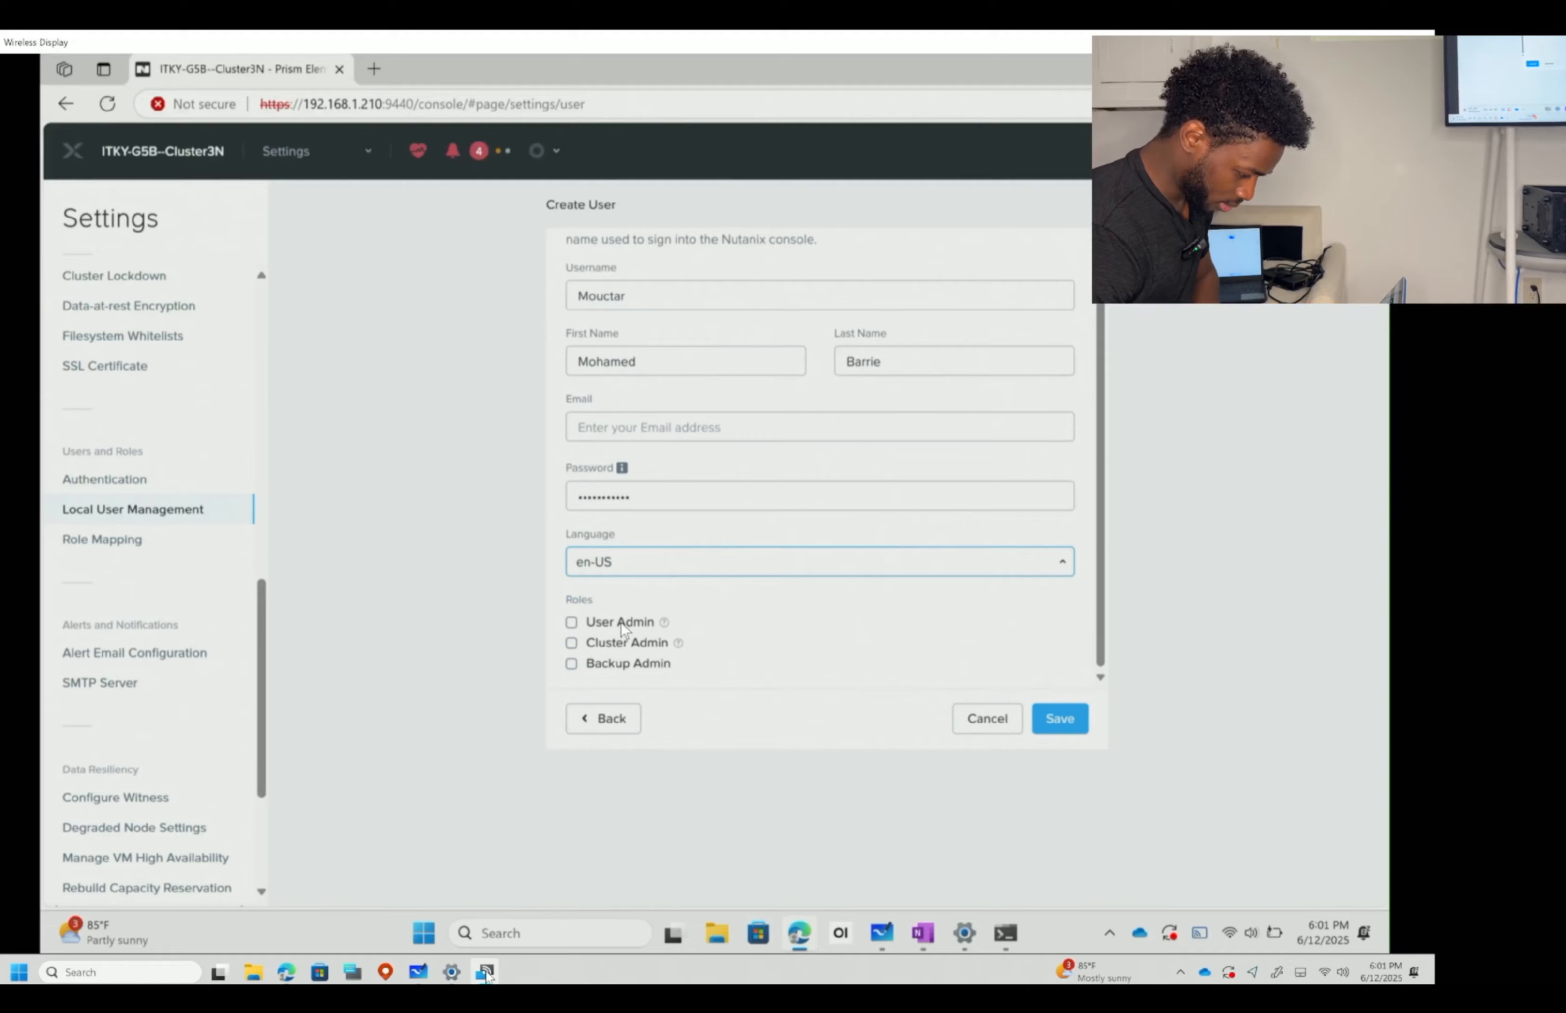
pyautogui.click(620, 621)
pyautogui.click(626, 642)
pyautogui.click(628, 663)
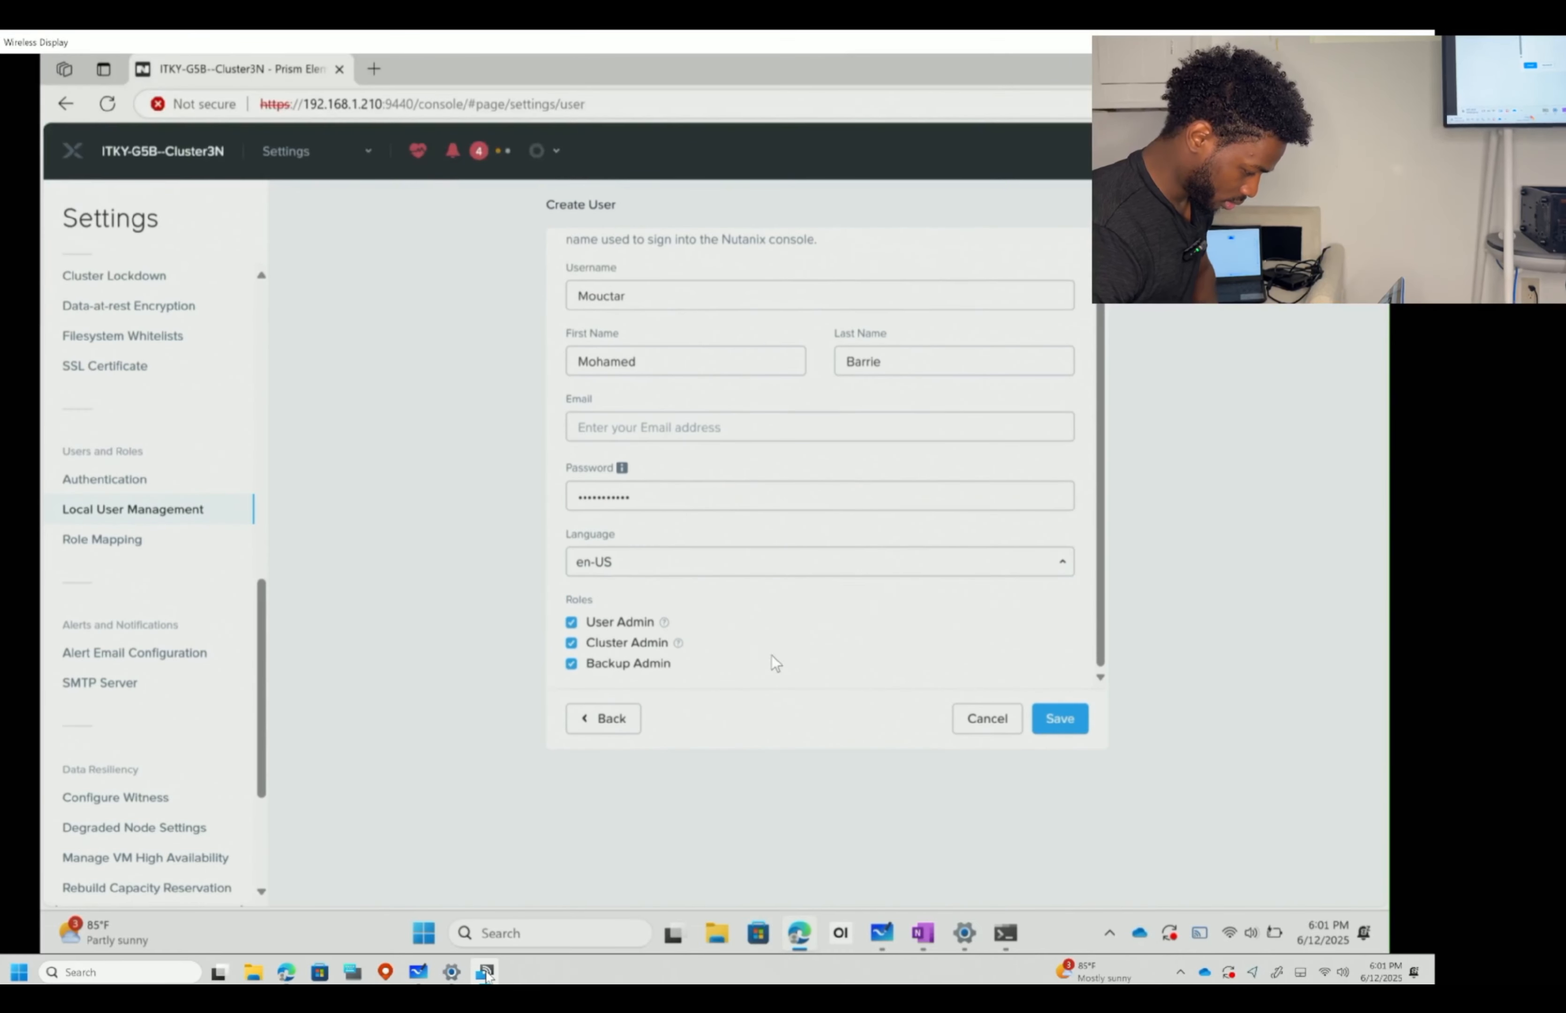
pyautogui.click(1061, 718)
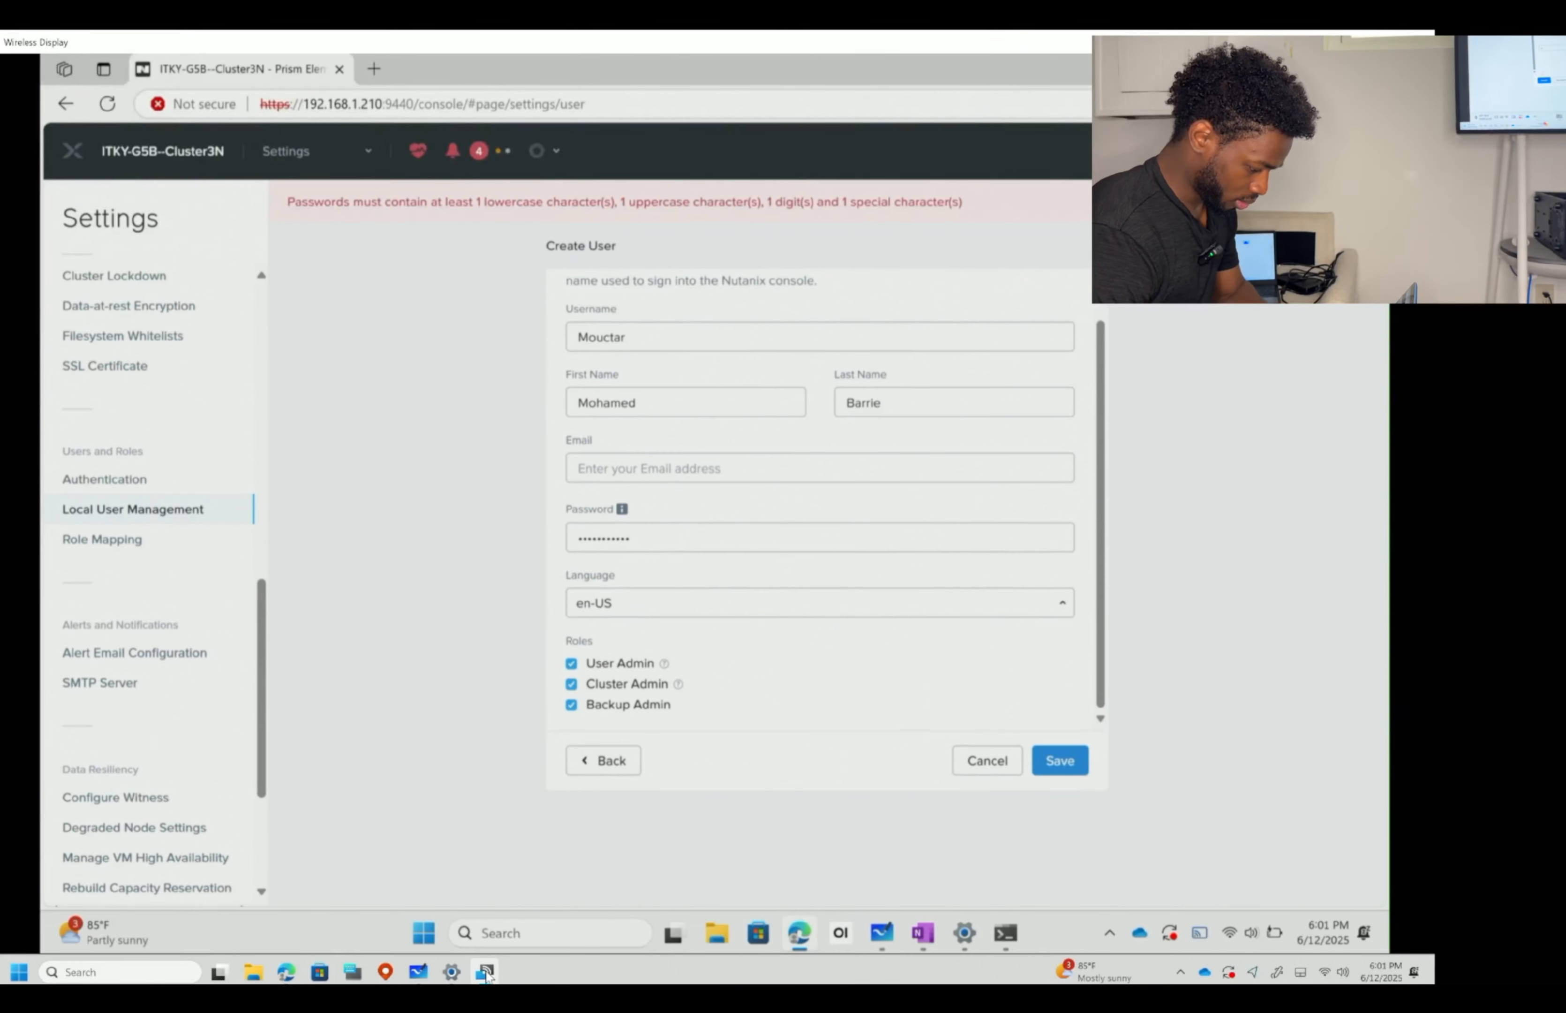
# - Retry saving, check the password-policy tooltip, and delete the rejected password
pyautogui.click(1060, 718)
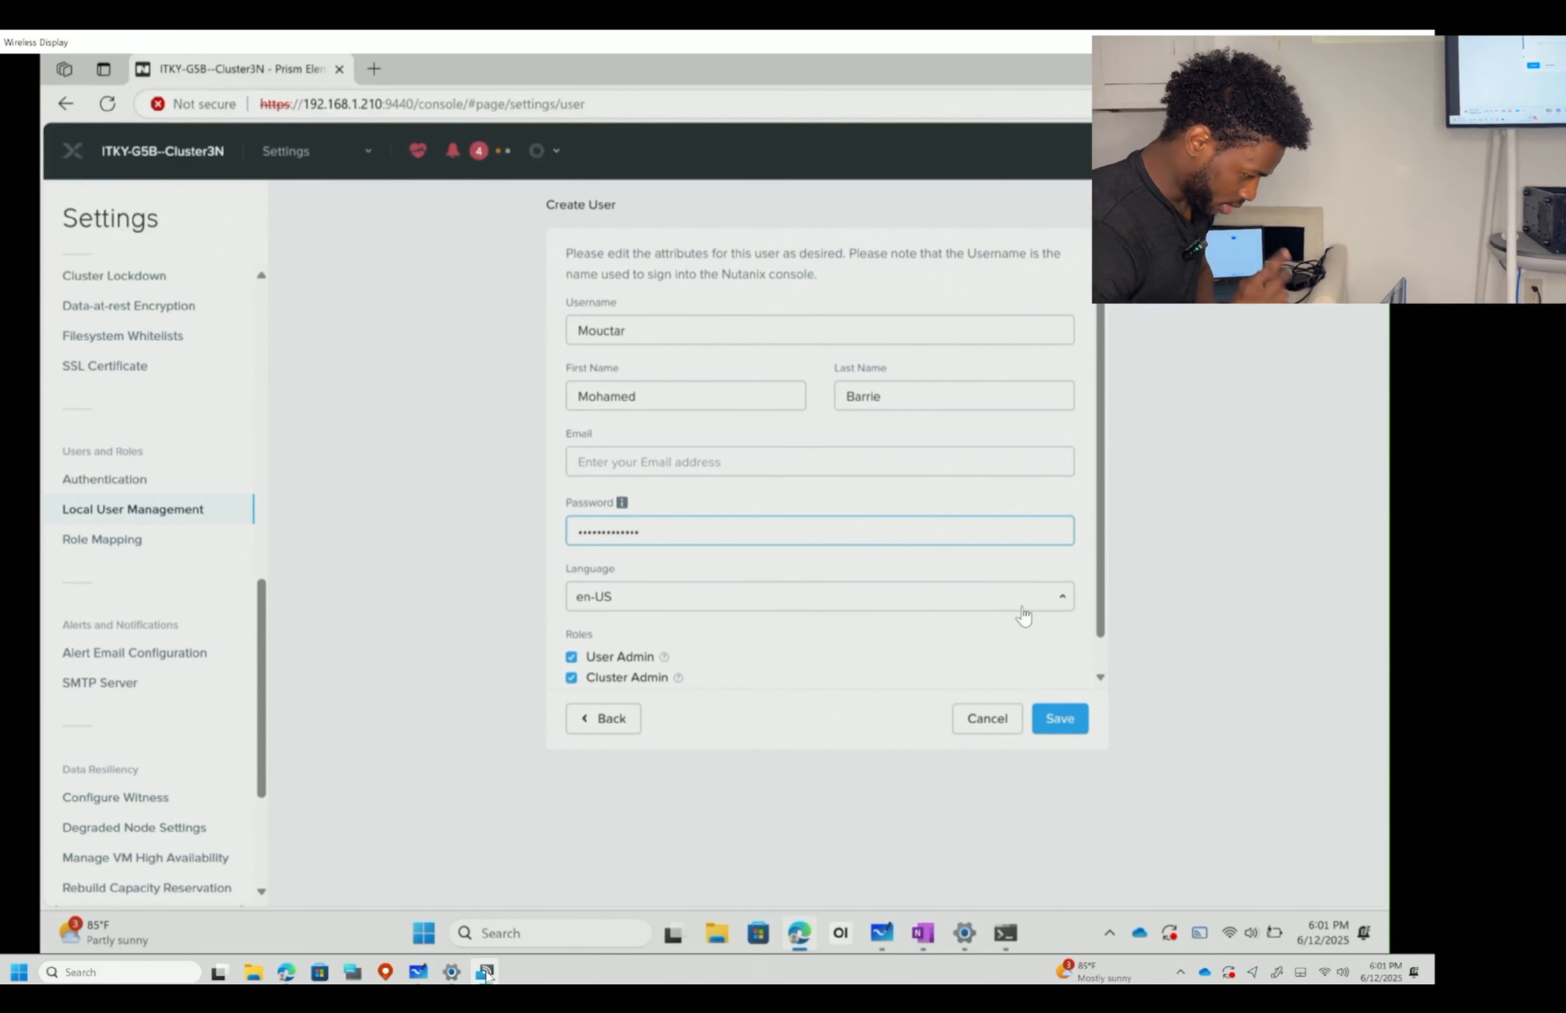
pyautogui.click(1058, 704)
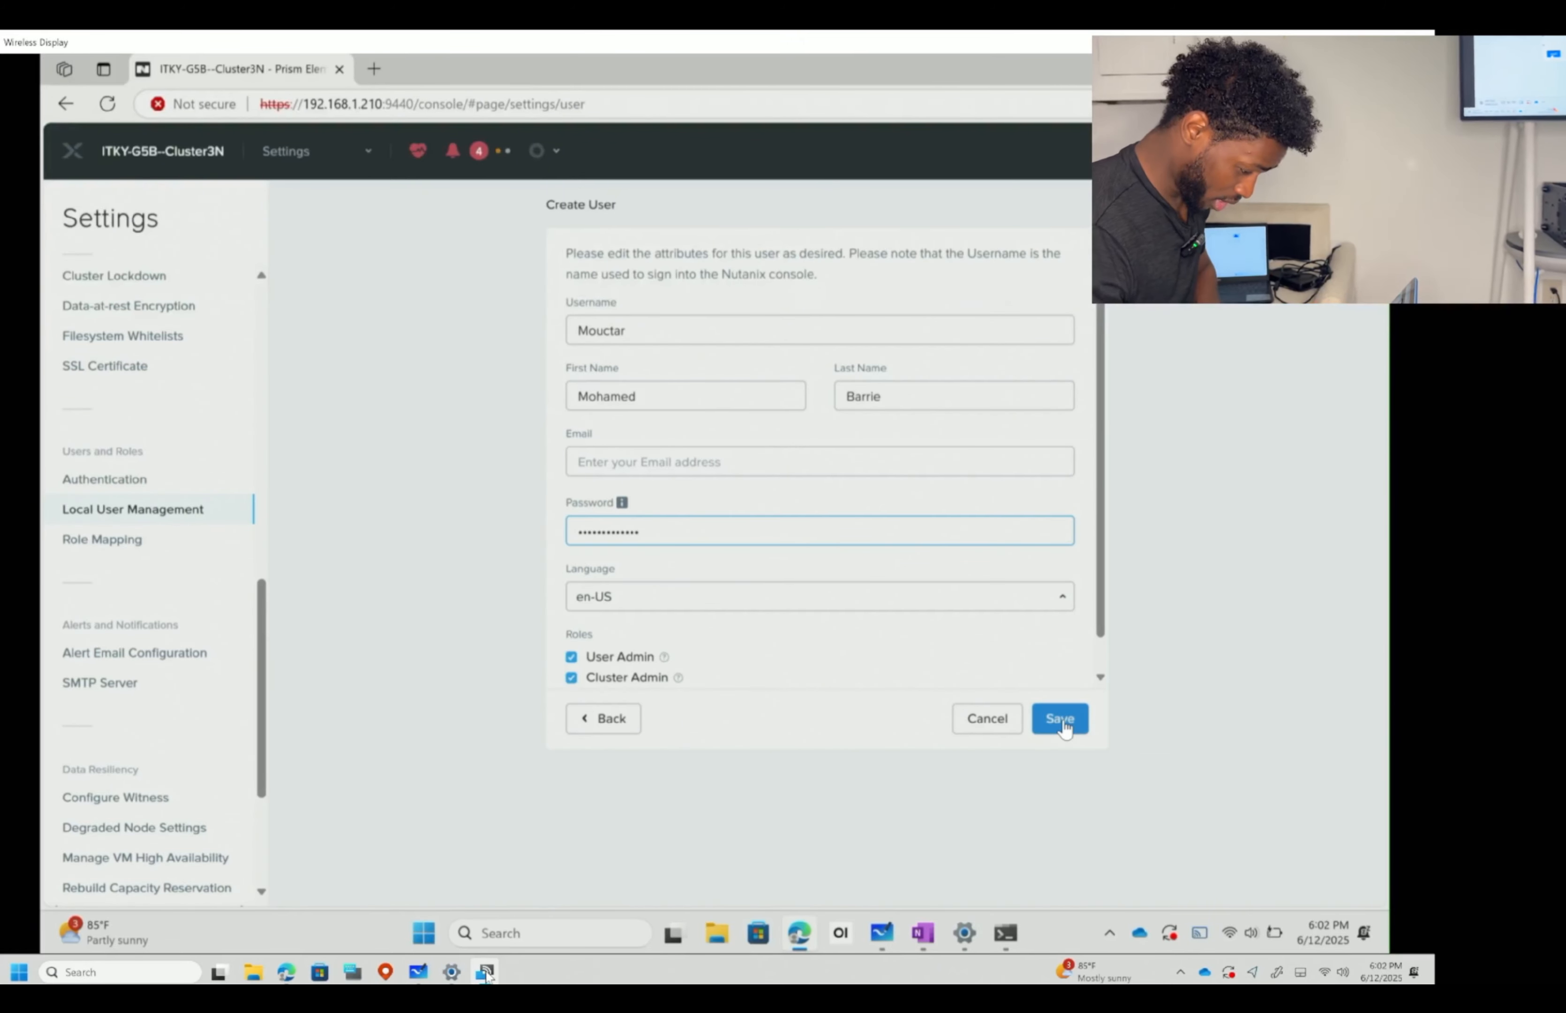
pyautogui.moveTo(623, 554)
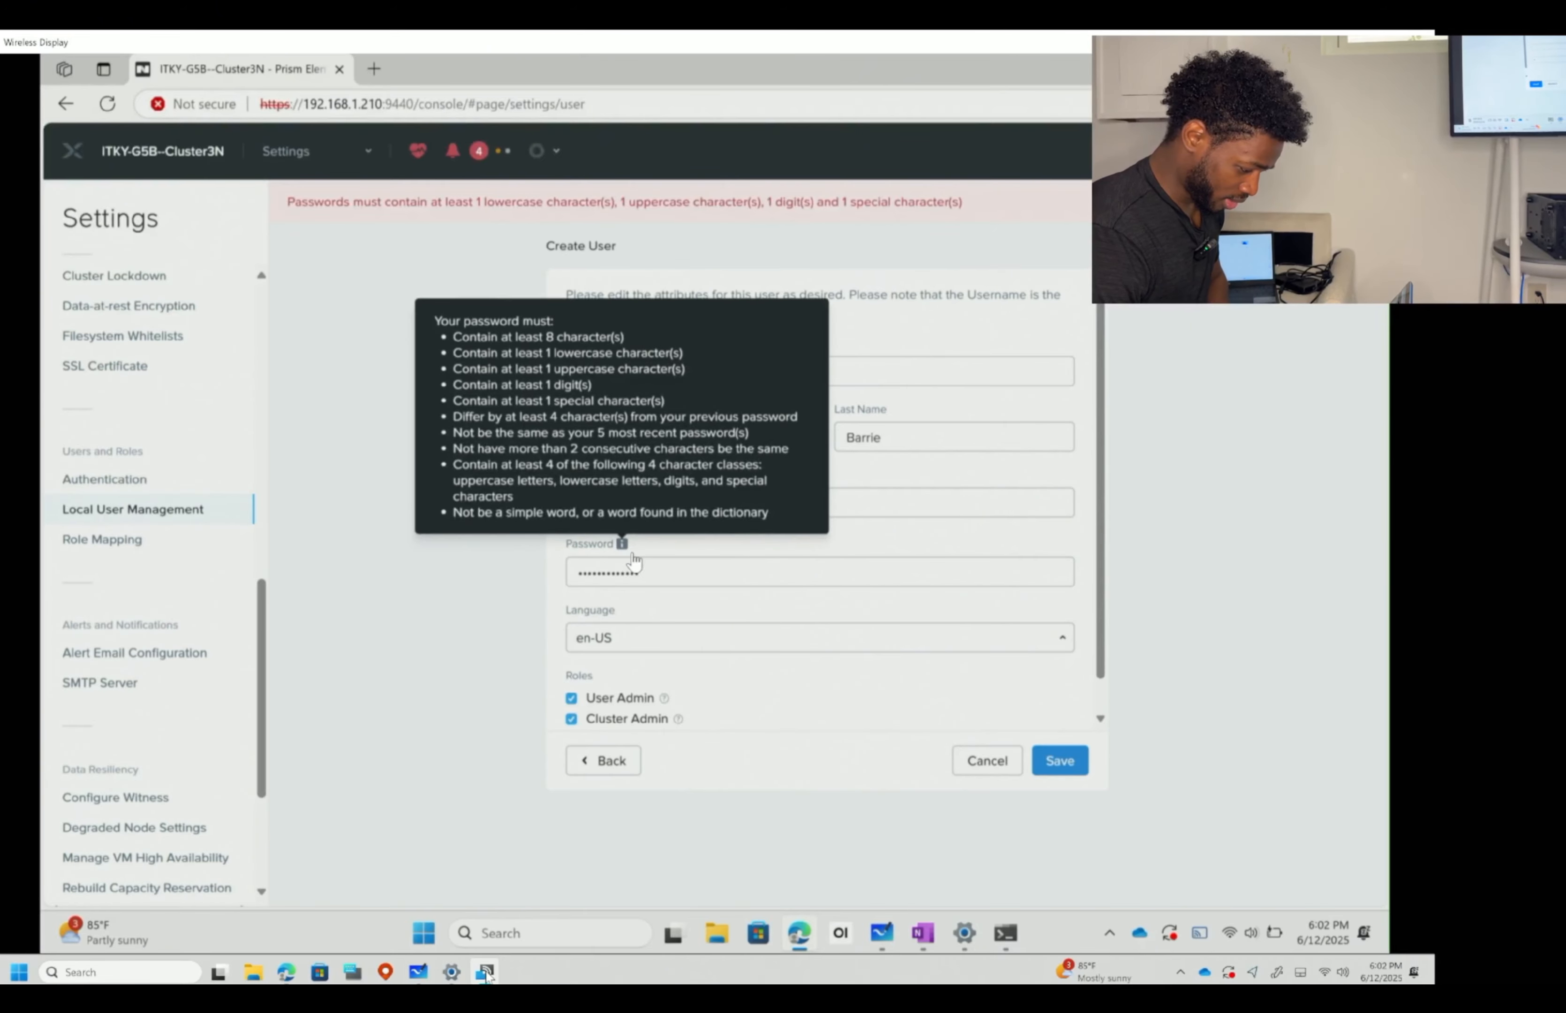
pyautogui.click(658, 576)
pyautogui.hotkey('ctrl', 'a')
pyautogui.press('BackSpace')
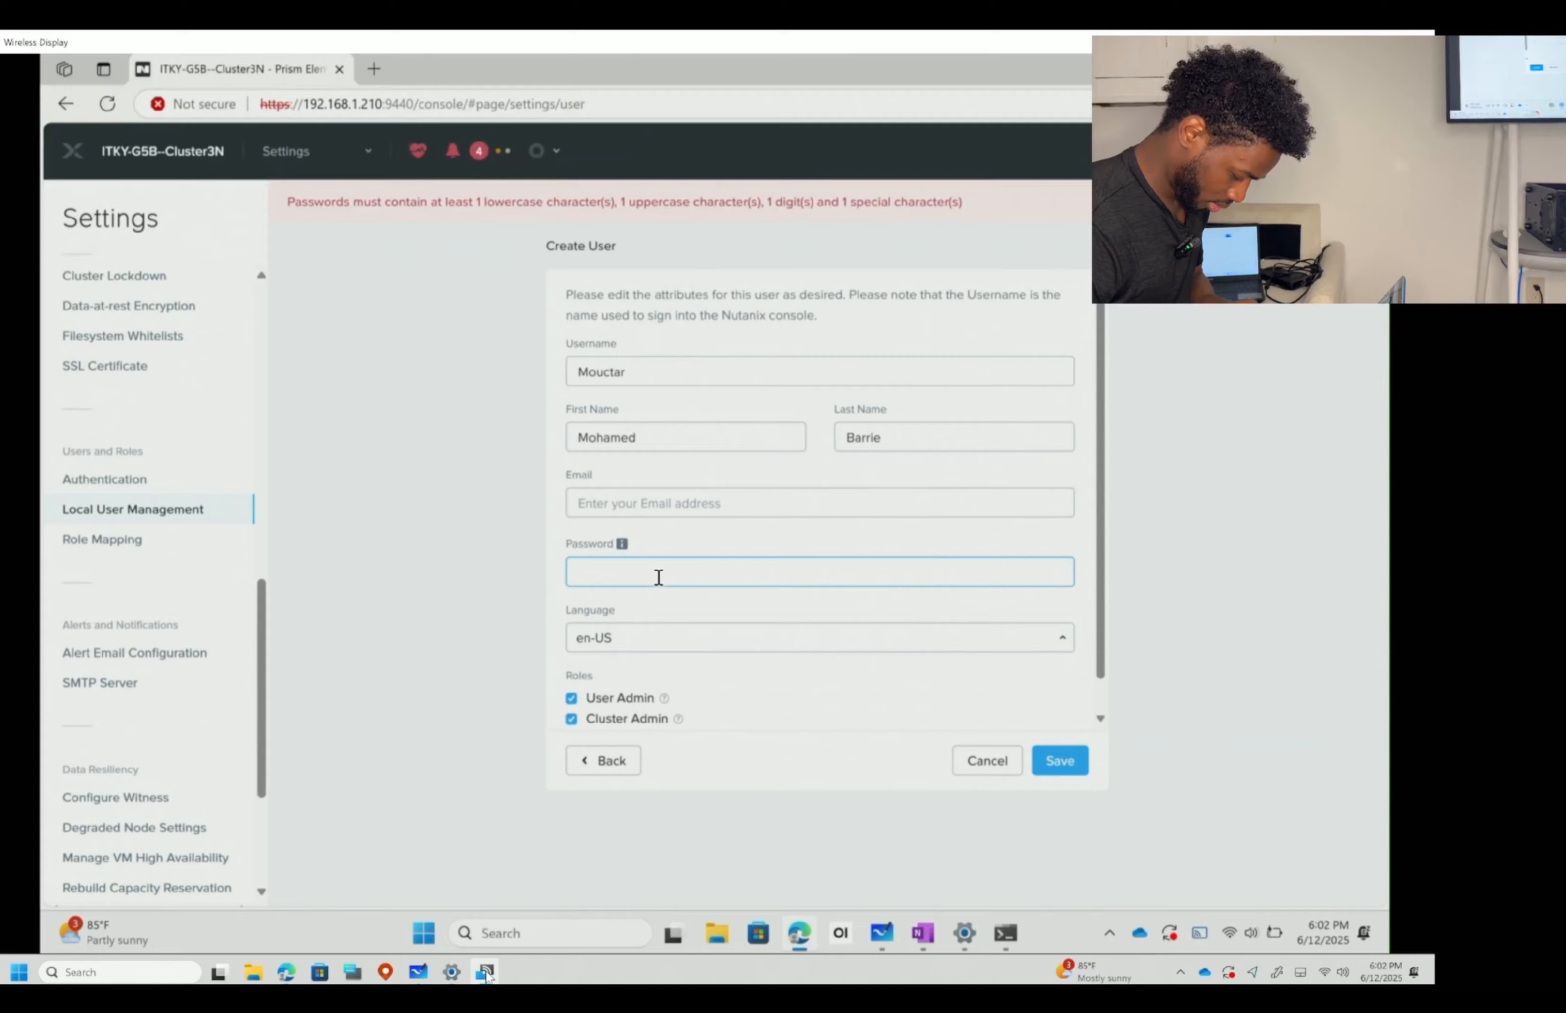
# - Type a replacement password, reworking the entry a couple of times
pyautogui.write('*****')
pyautogui.press('BackSpace')
pyautogui.press('BackSpace')
pyautogui.press('BackSpace')
pyautogui.press('BackSpace')
pyautogui.press('BackSpace')
pyautogui.write('***********')
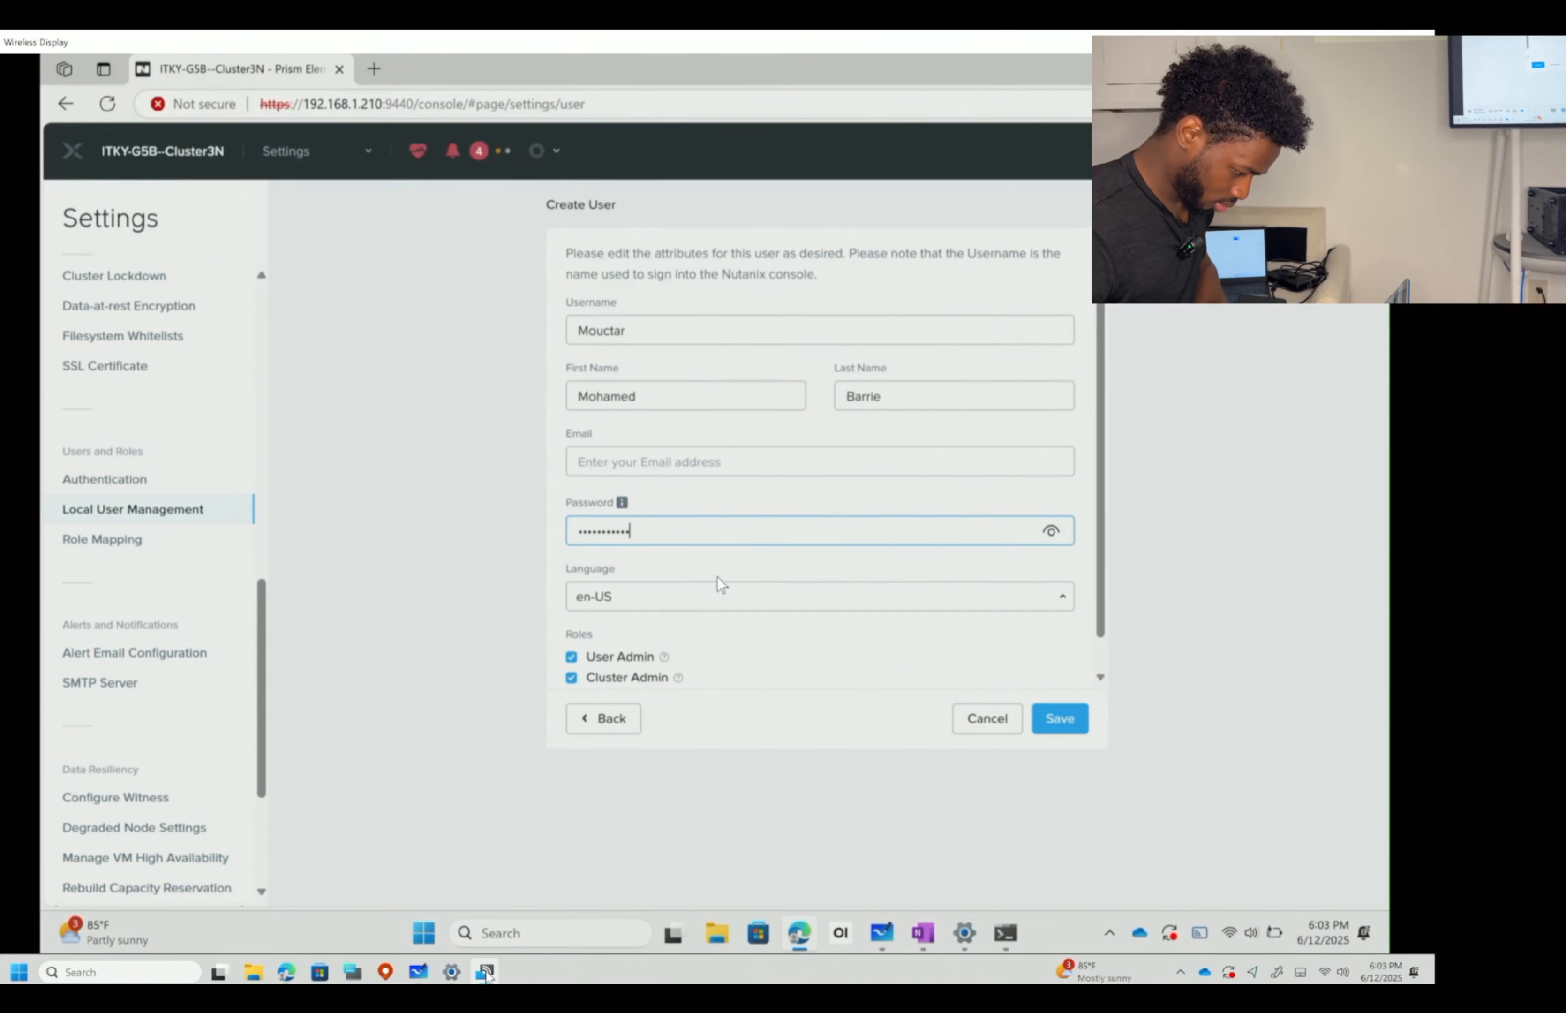
pyautogui.write('*')
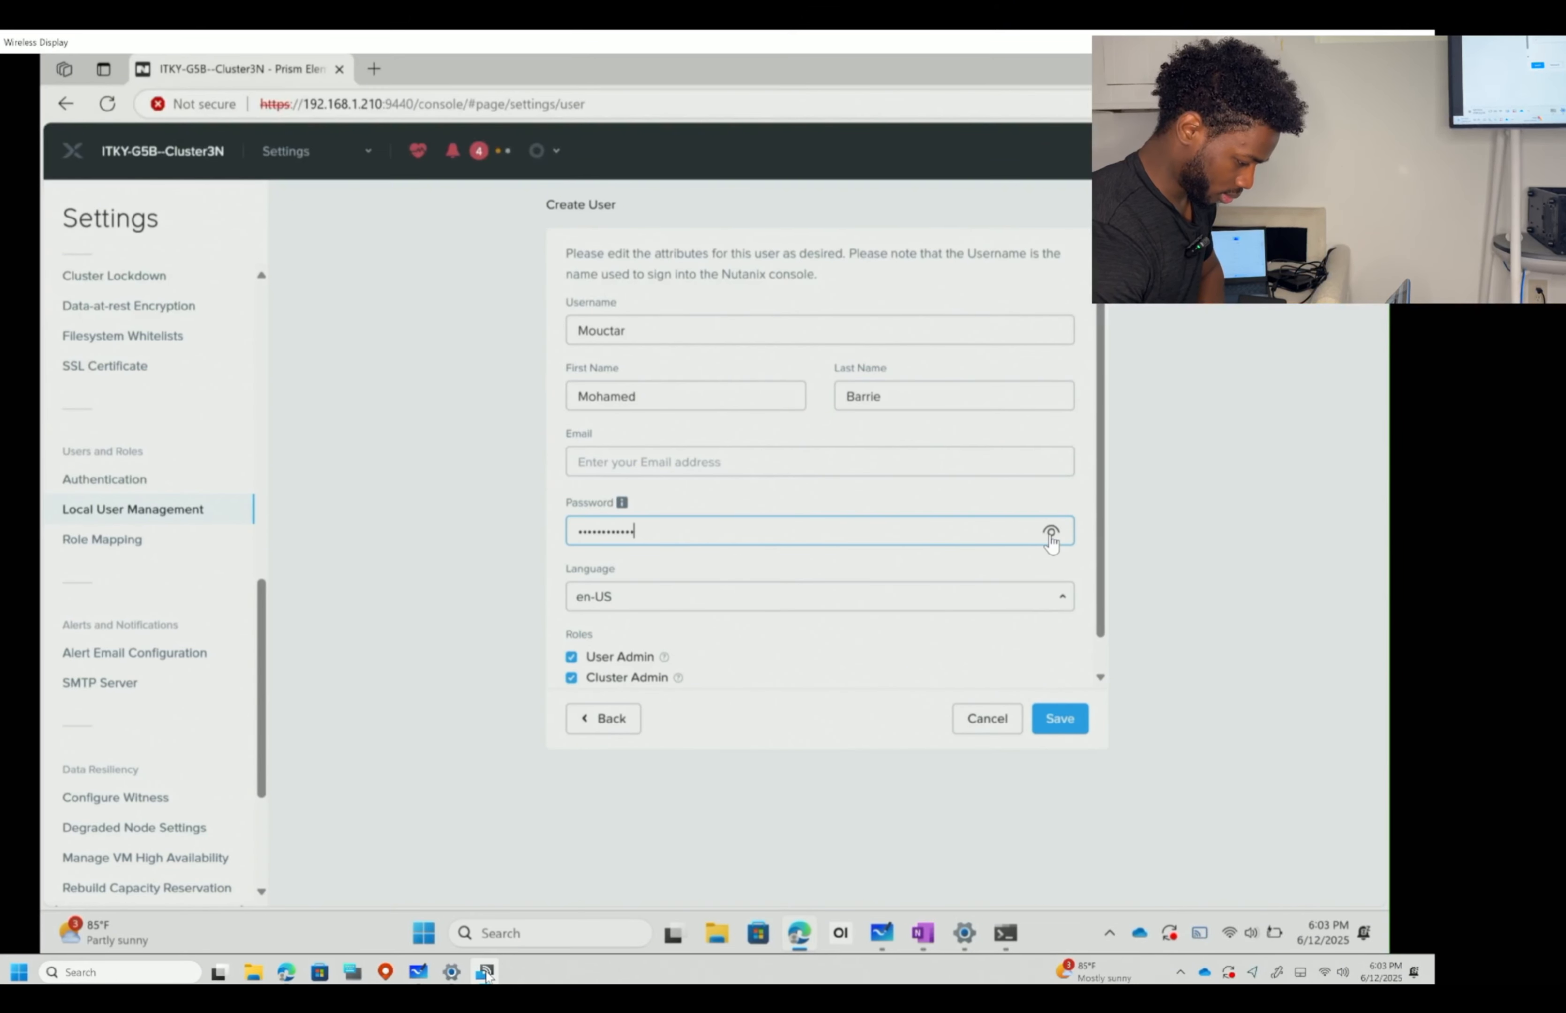
pyautogui.hotkey('ctrl', 'a')
pyautogui.press('BackSpace')
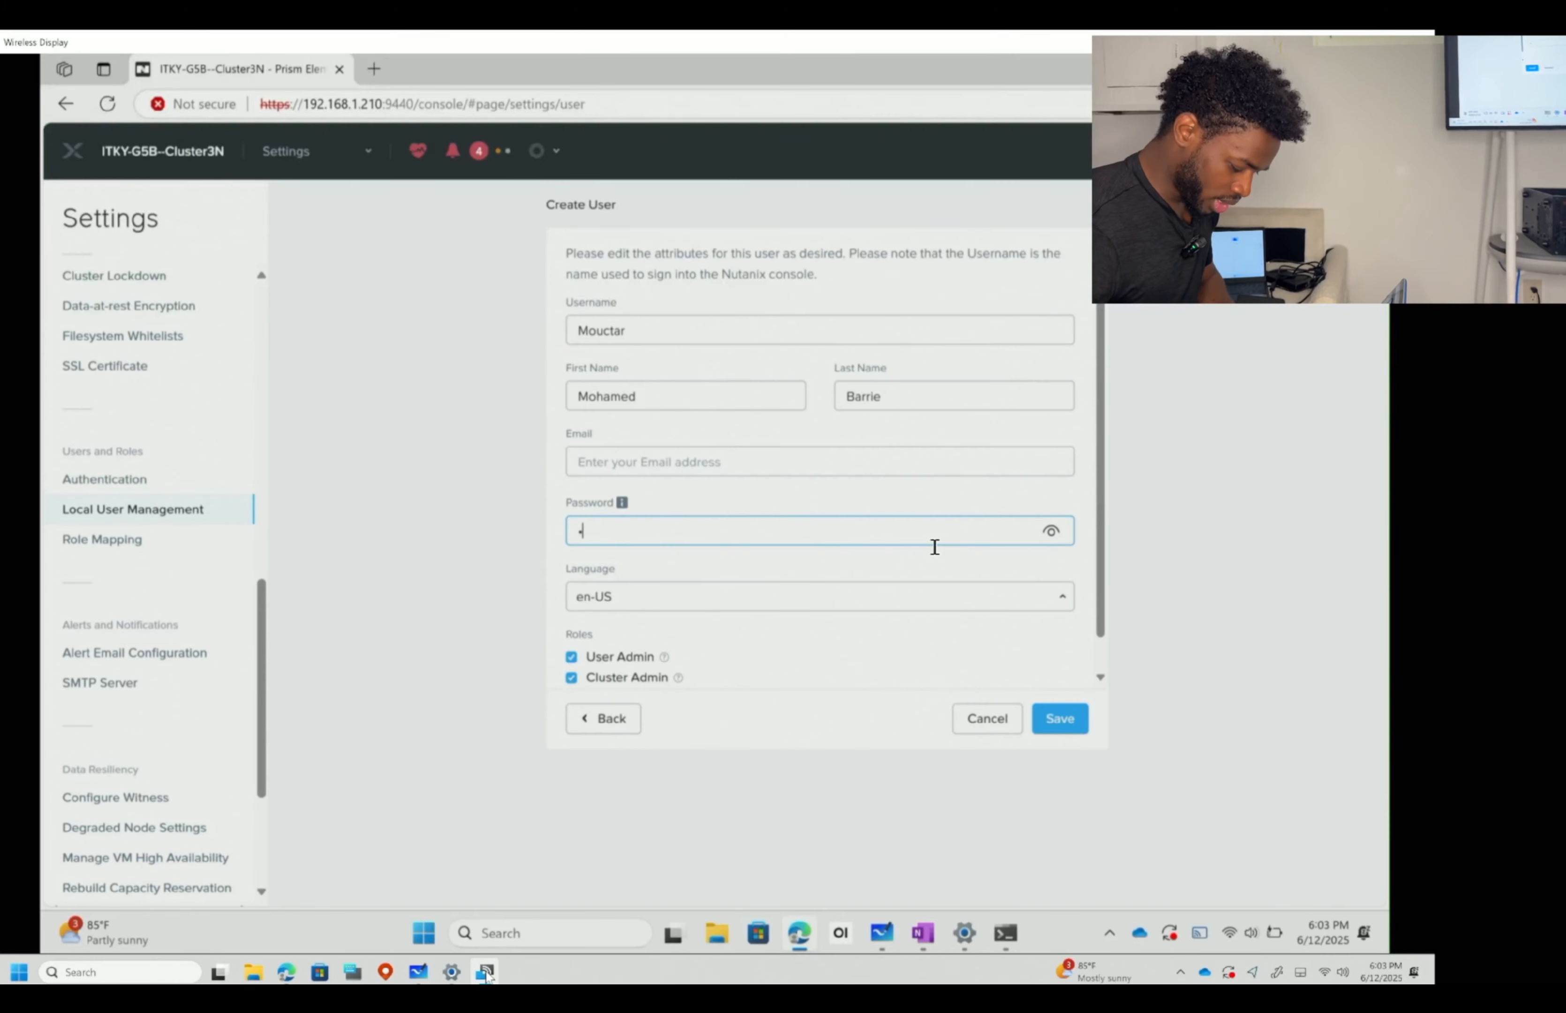
pyautogui.write('*****')
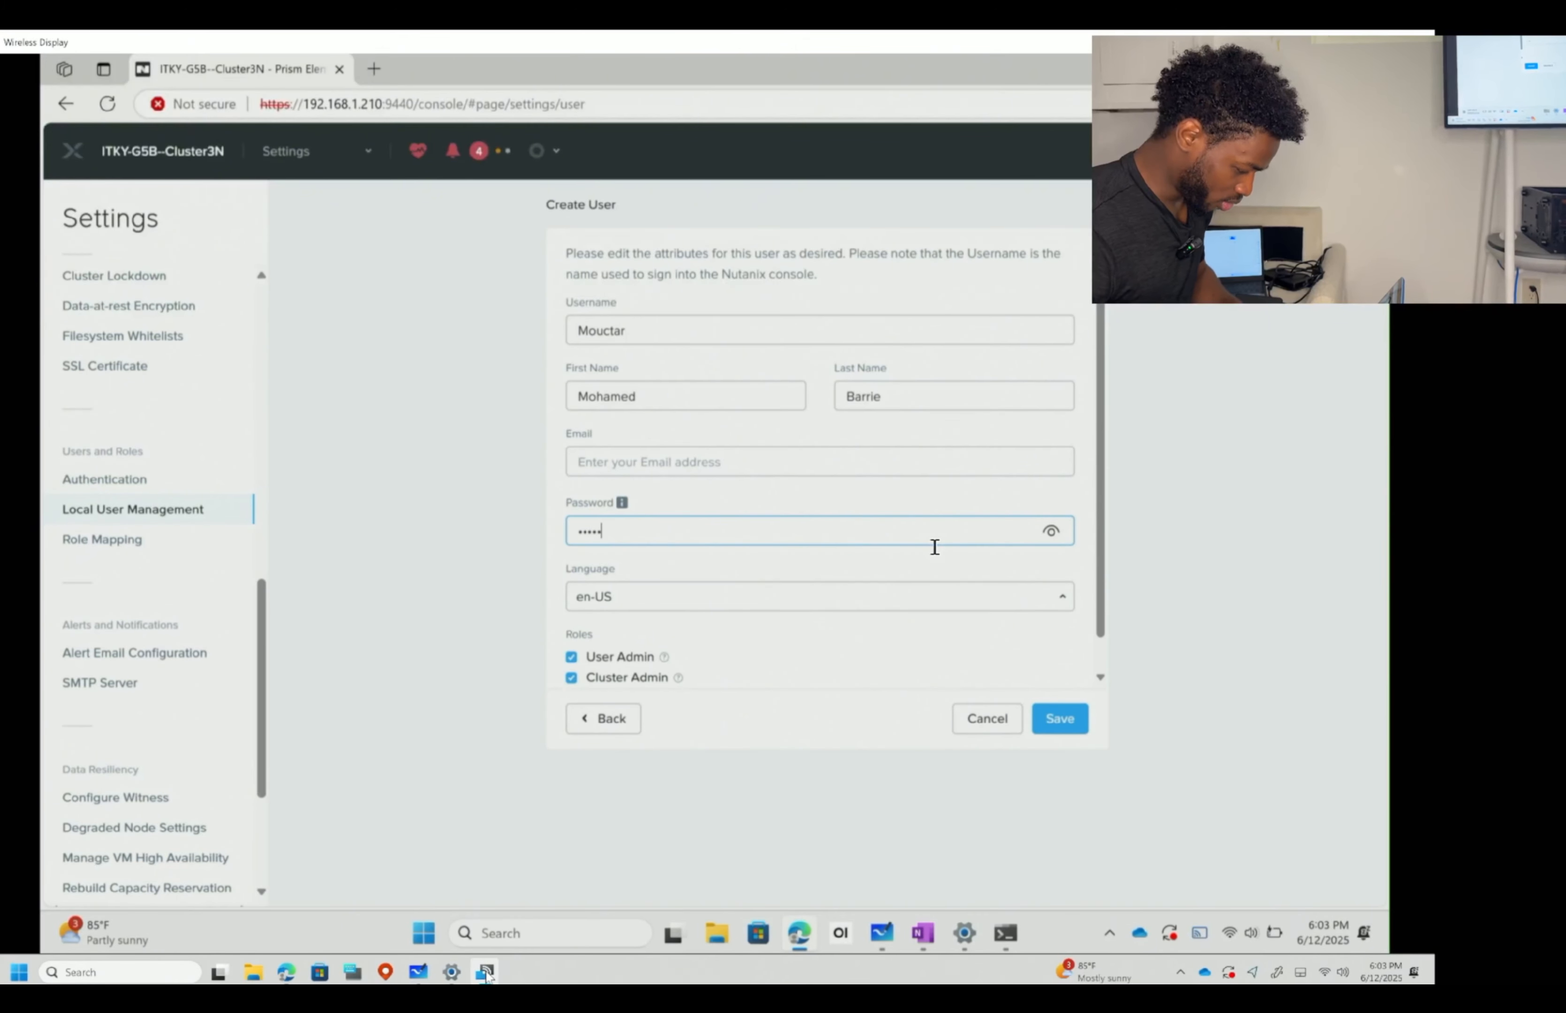
pyautogui.press('BackSpace')
pyautogui.press('BackSpace')
pyautogui.press('BackSpace')
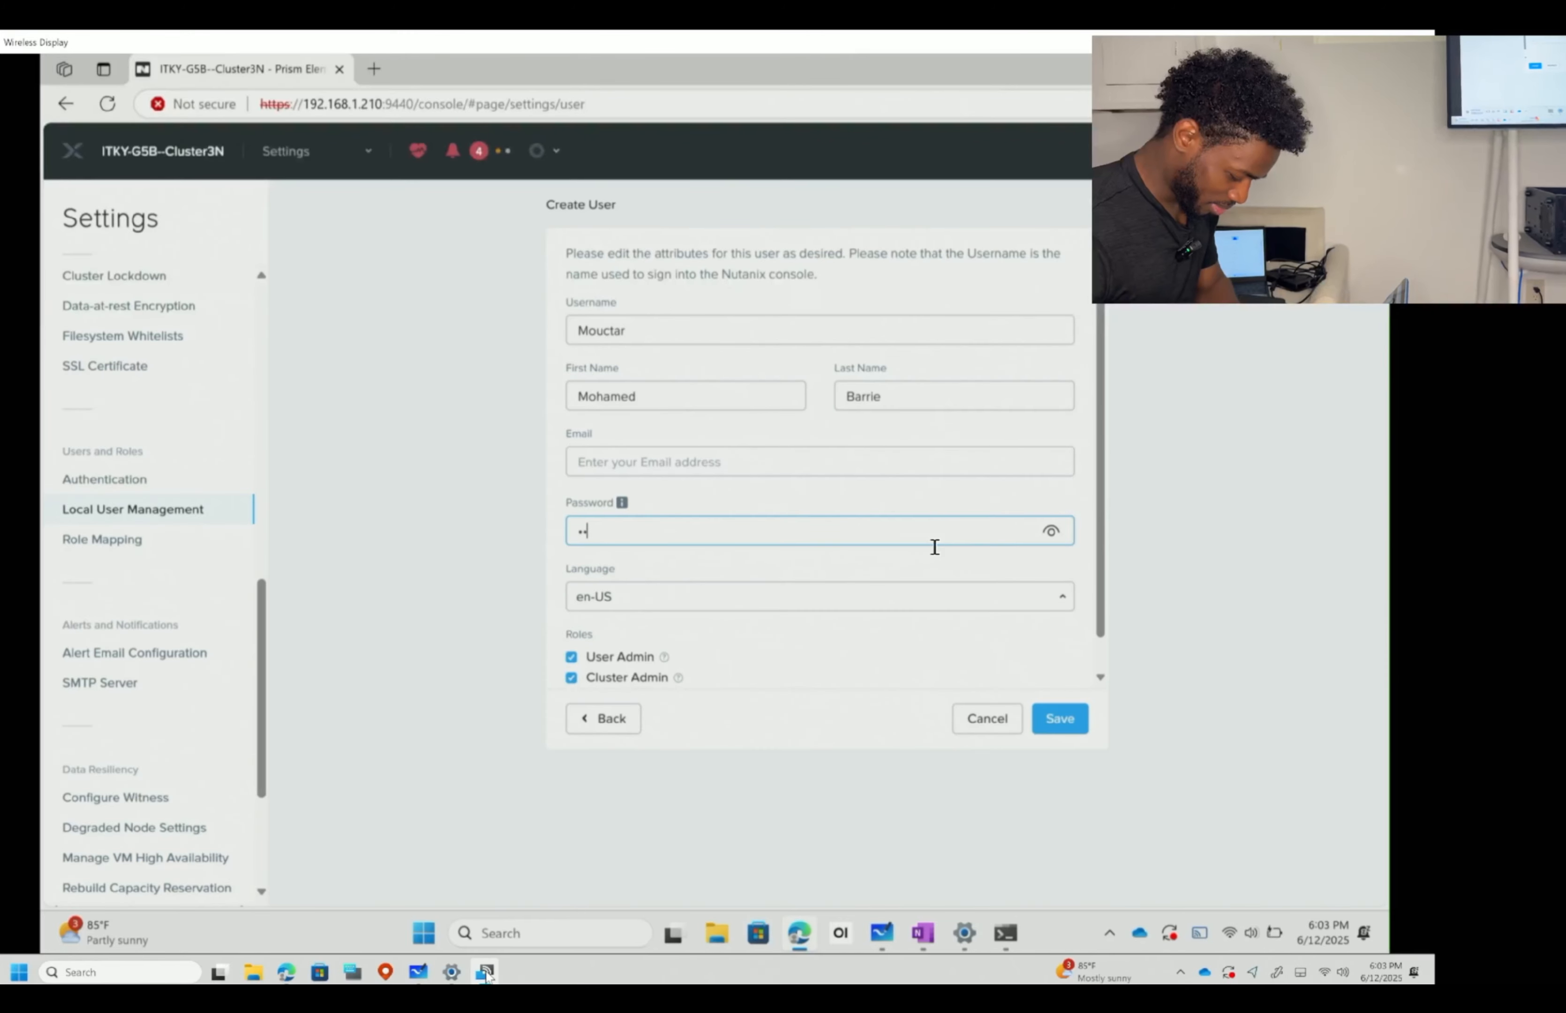
pyautogui.write('*******')
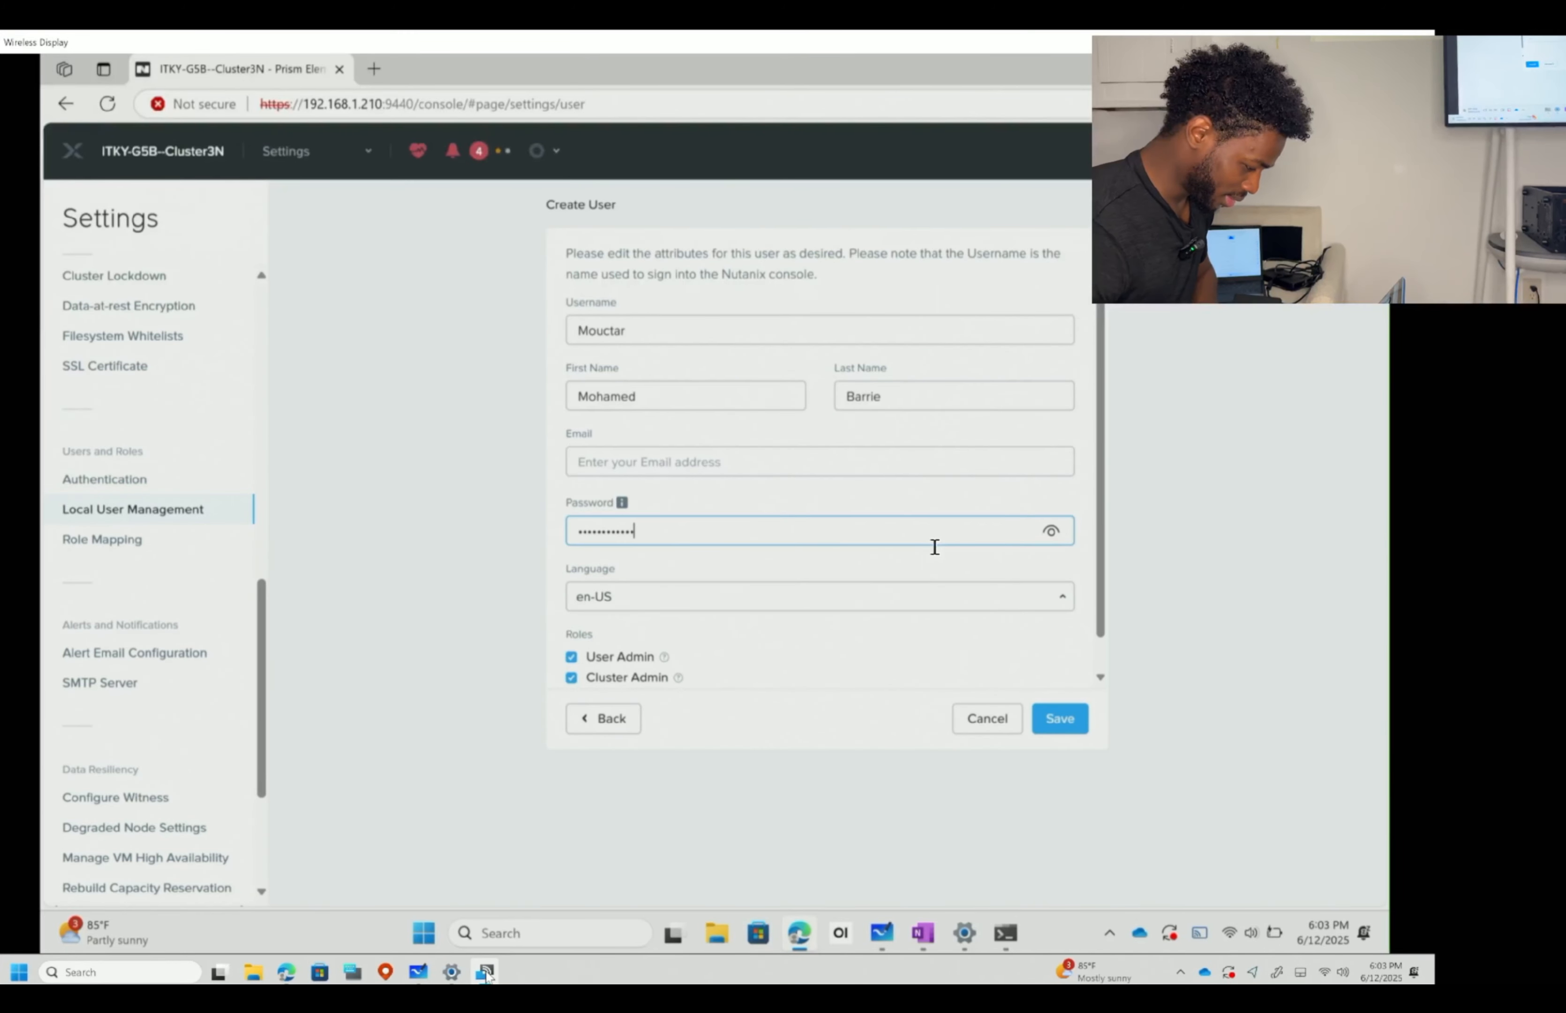
# - Retry saving, then replace the password with a new complex one after another rejection
pyautogui.click(1059, 718)
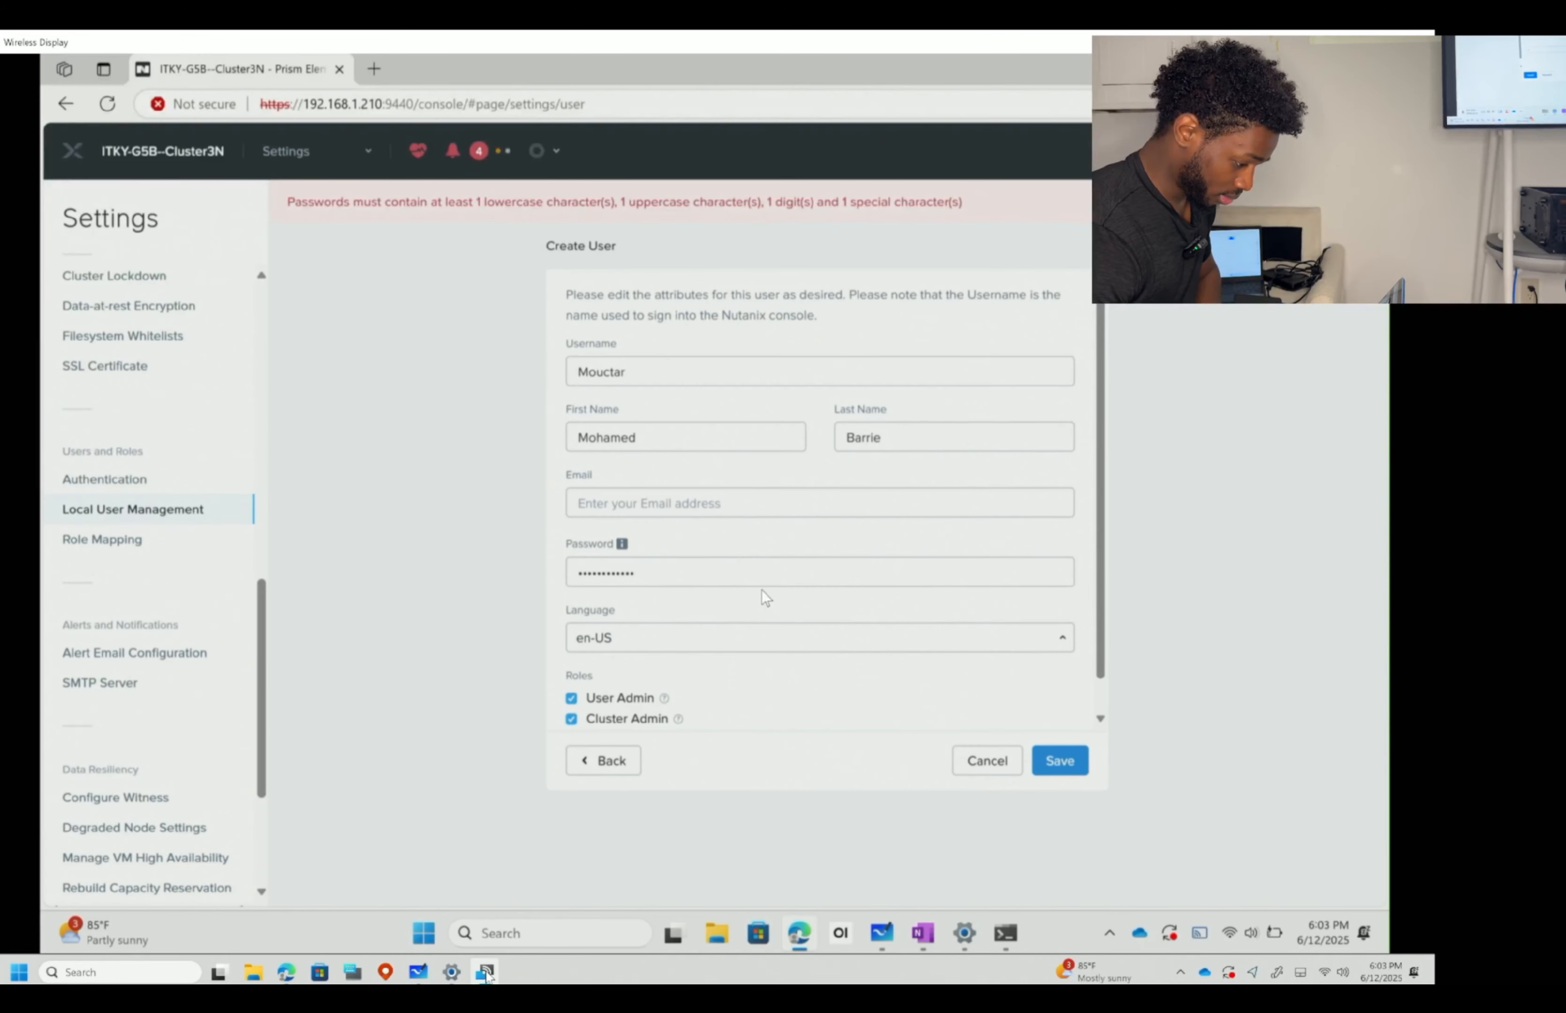
pyautogui.click(750, 567)
pyautogui.write('*')
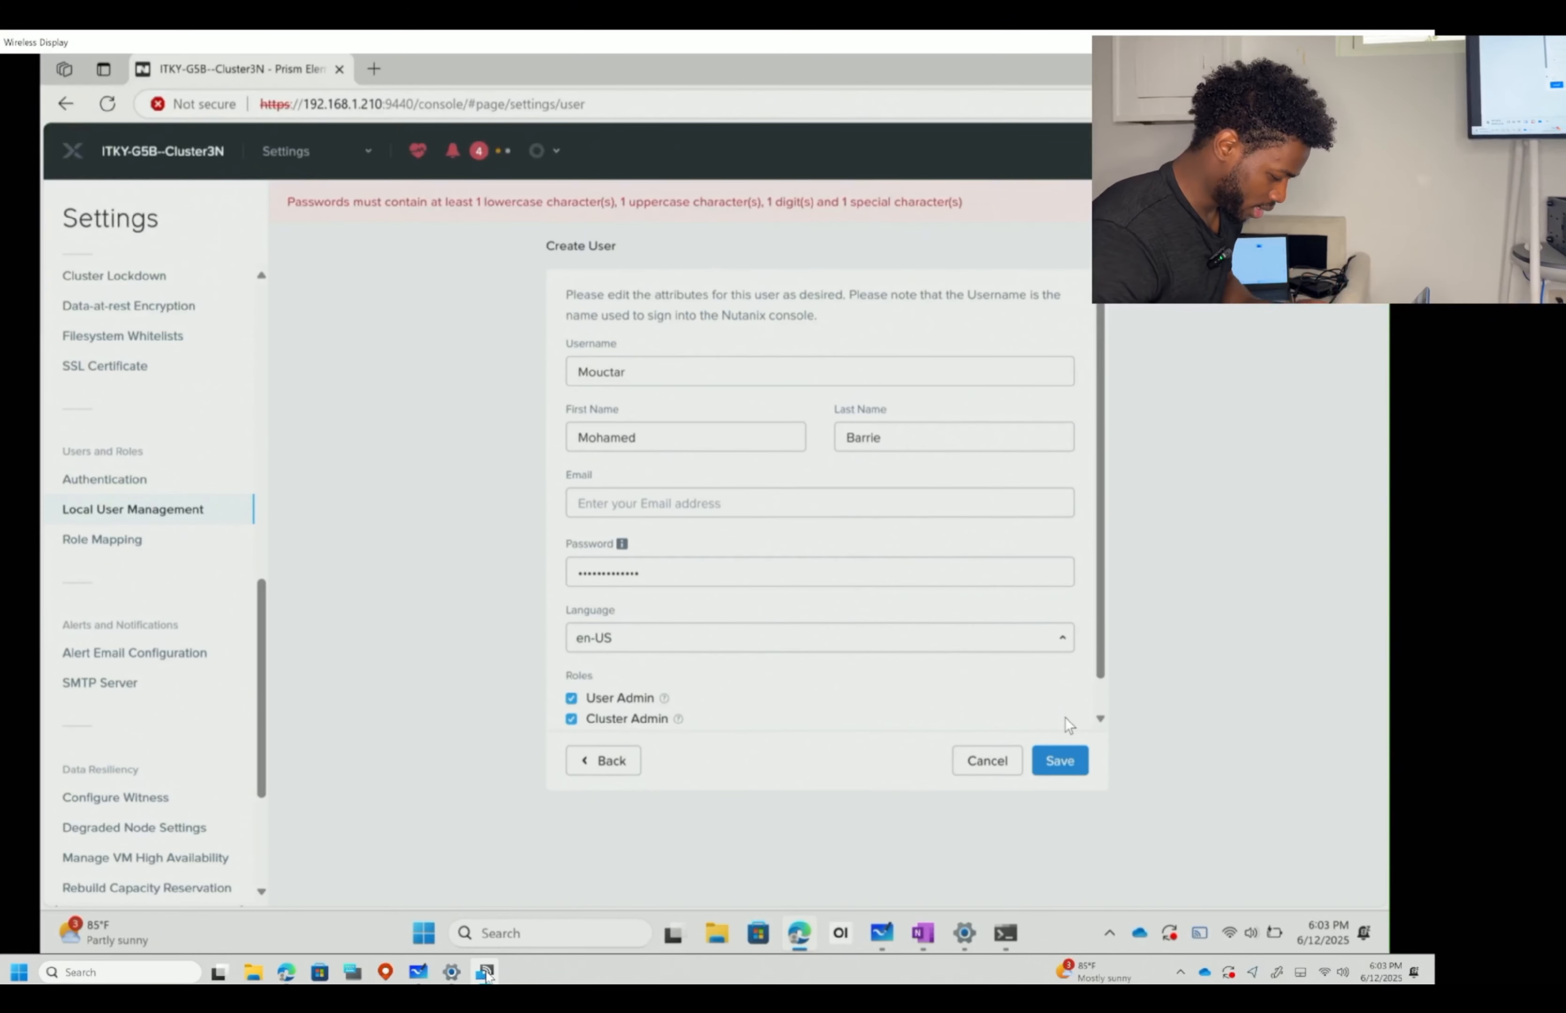
pyautogui.doubleClick(901, 574)
pyautogui.write('*')
pyautogui.press('BackSpace')
pyautogui.write('****')
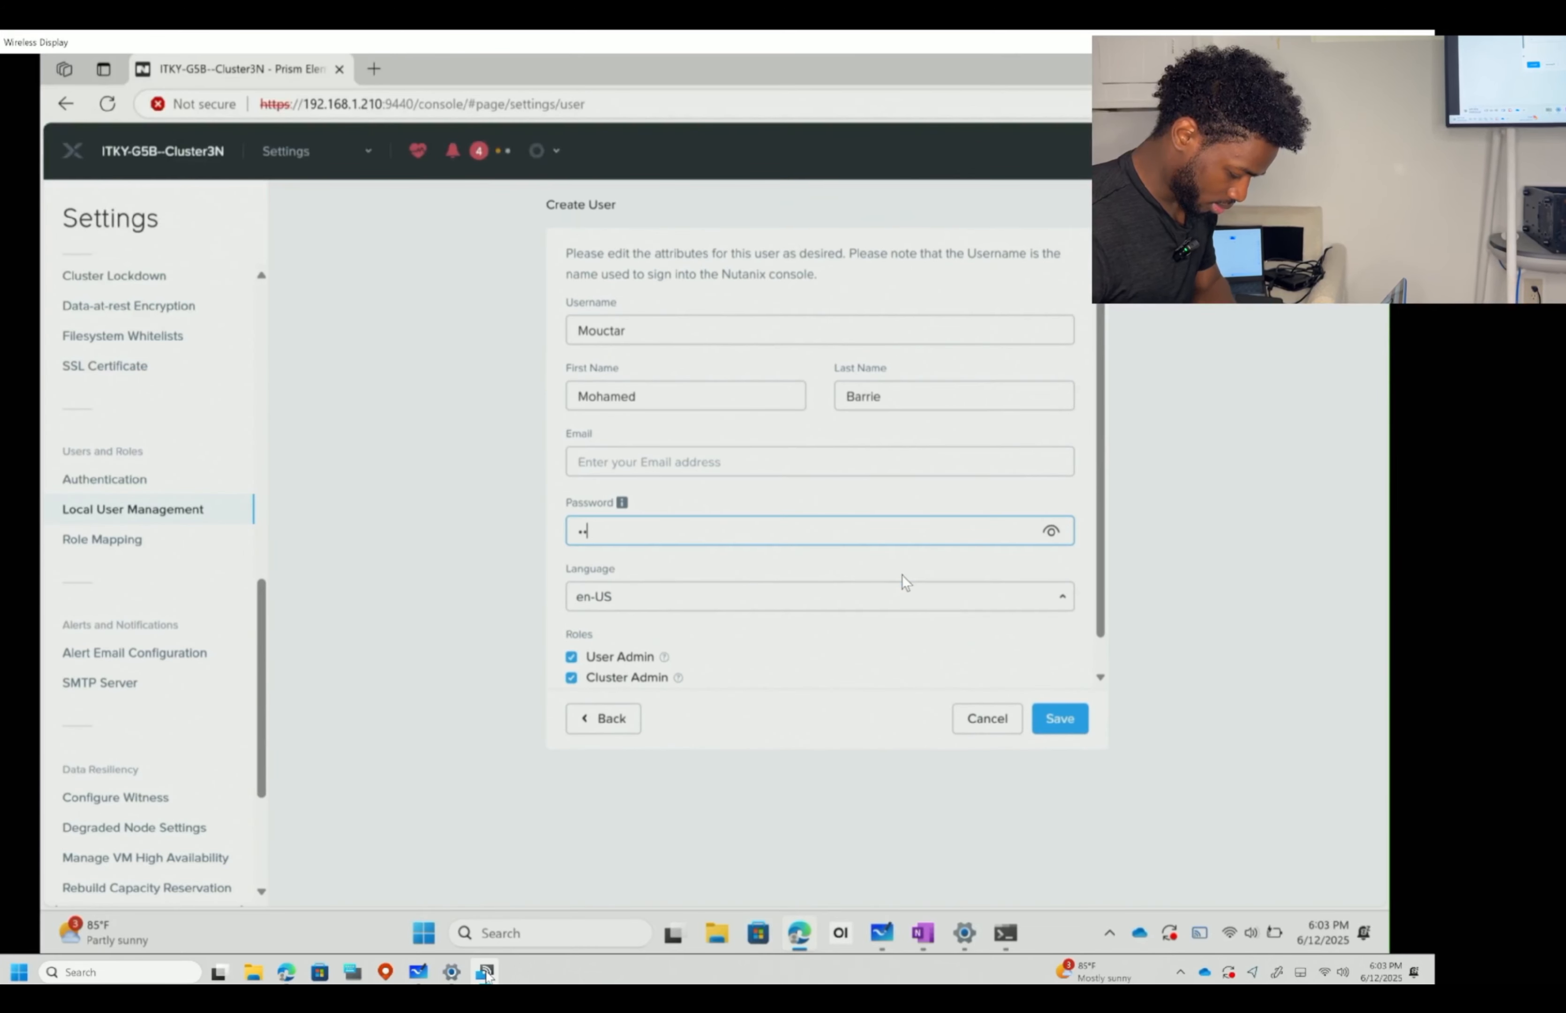
pyautogui.write('*******')
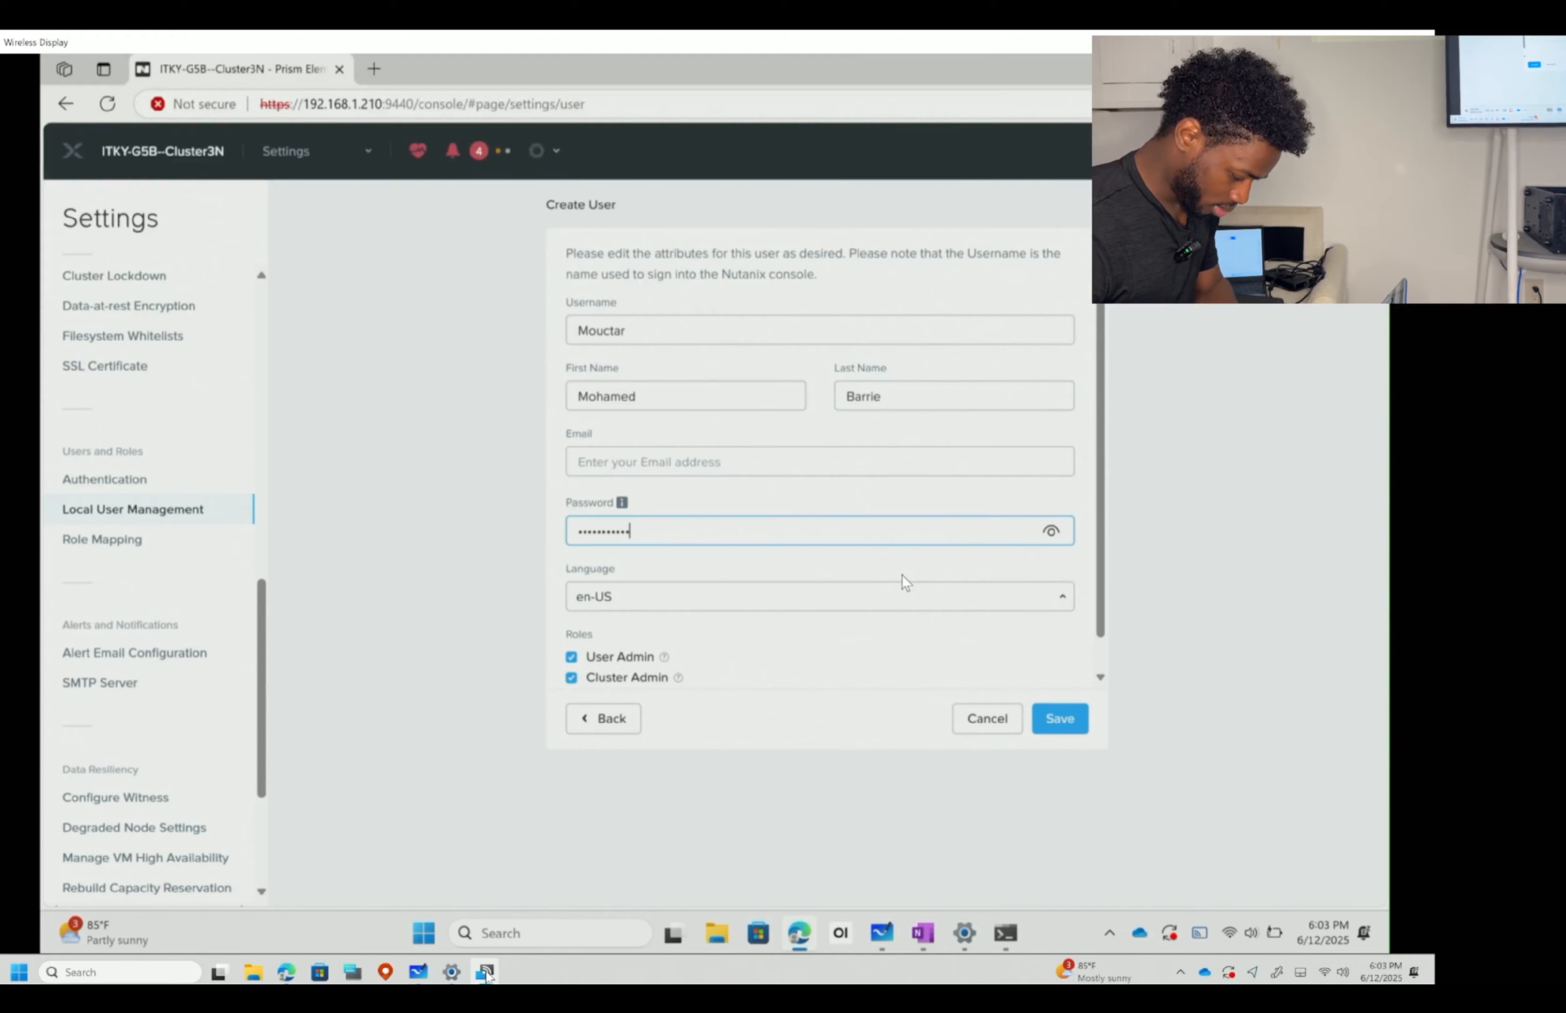
# - Fill in the user's e-mail address in the Email field and save the new user
pyautogui.click(1083, 718)
pyautogui.click(702, 508)
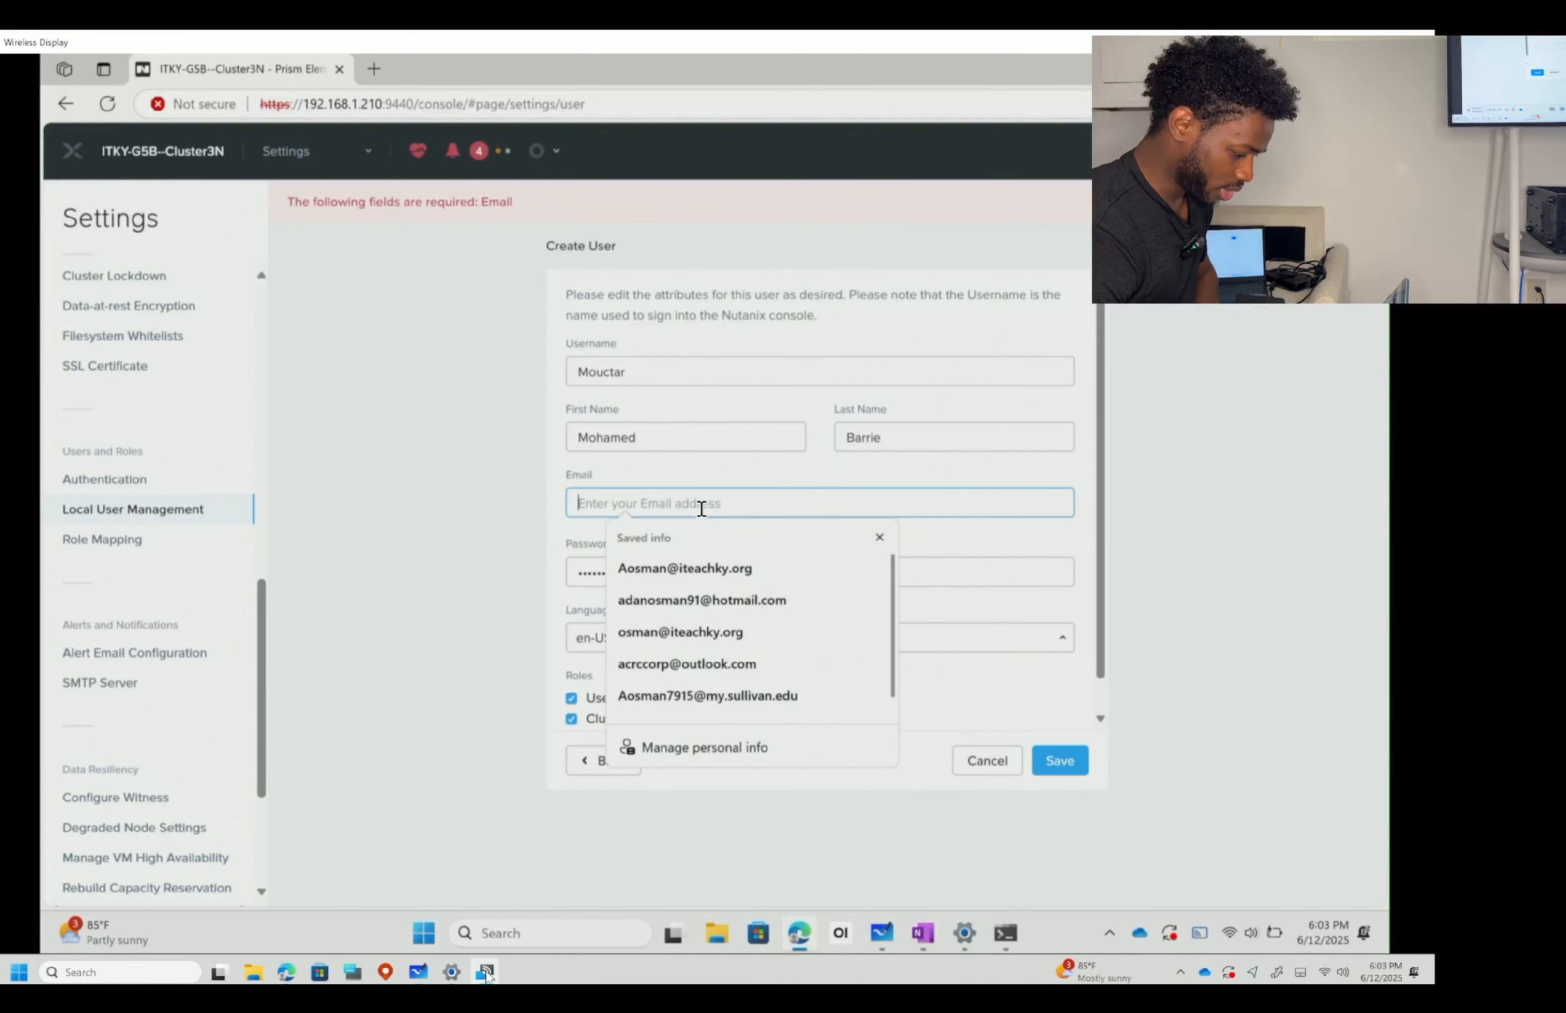
pyautogui.click(561, 506)
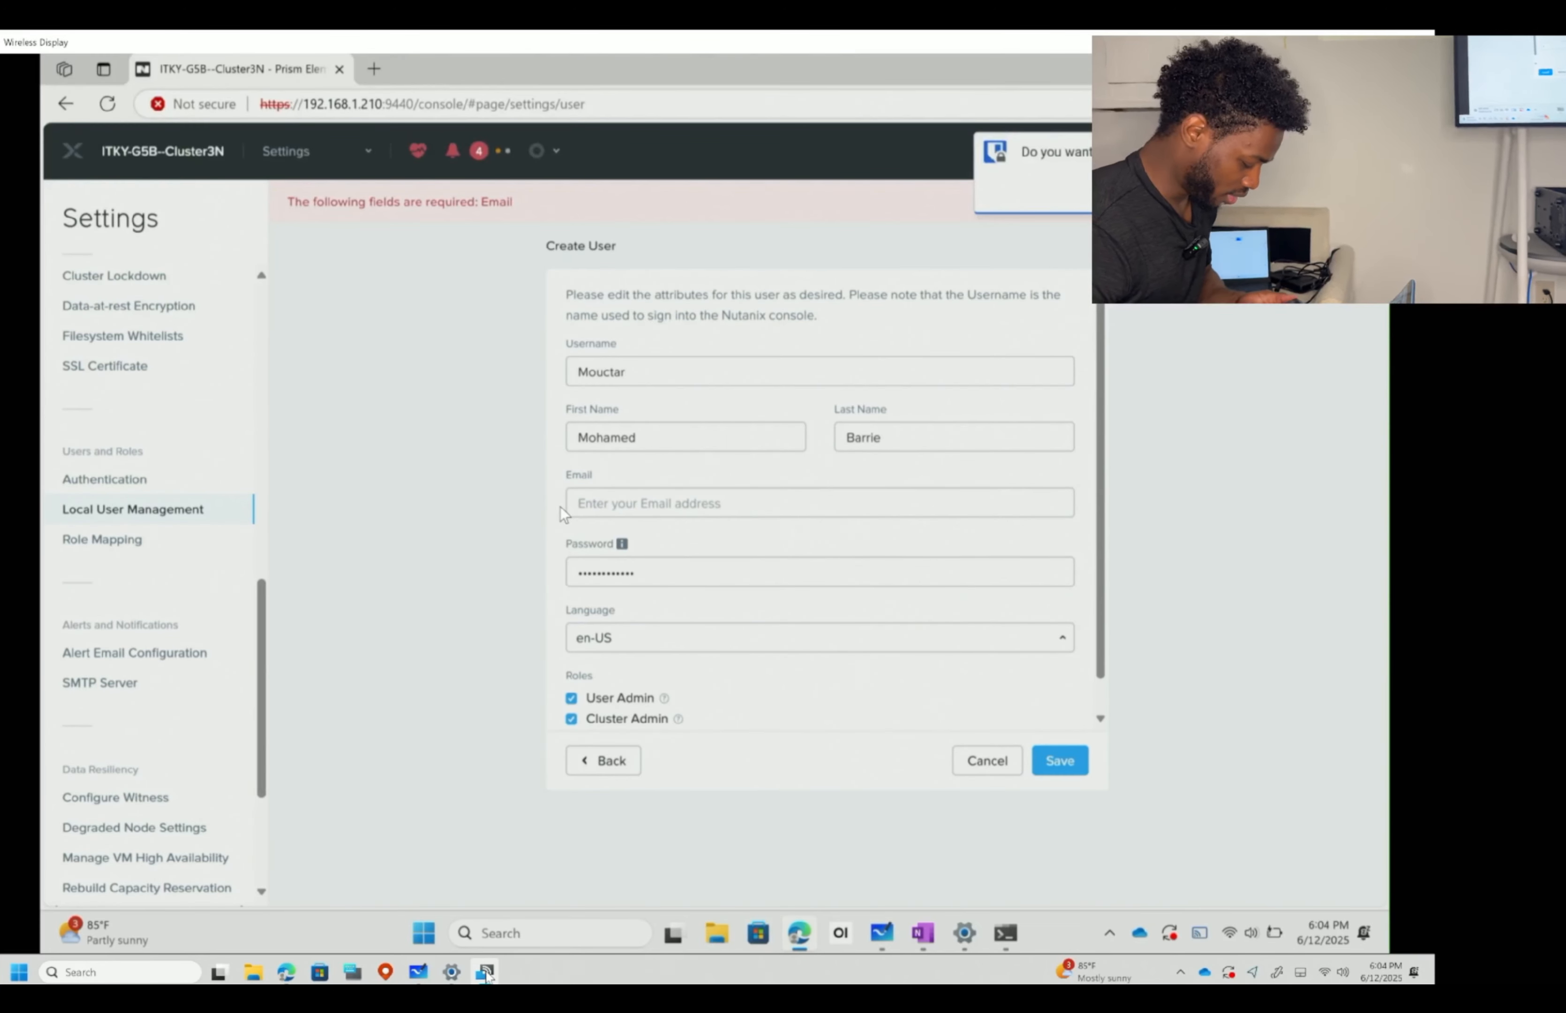
pyautogui.click(605, 501)
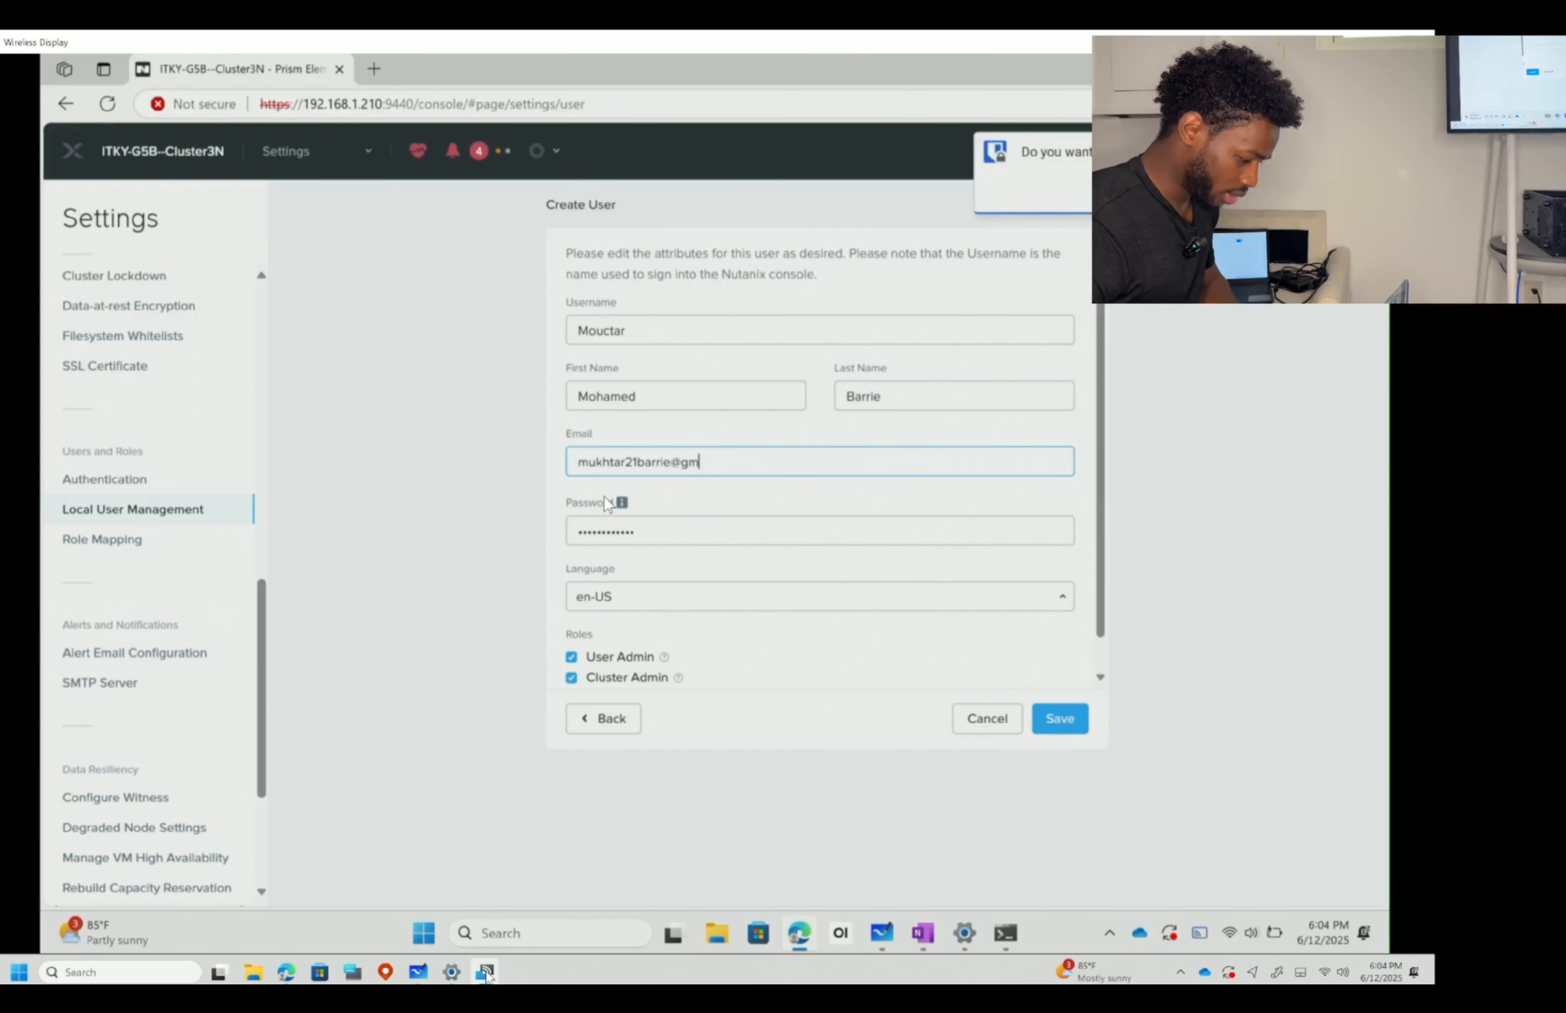
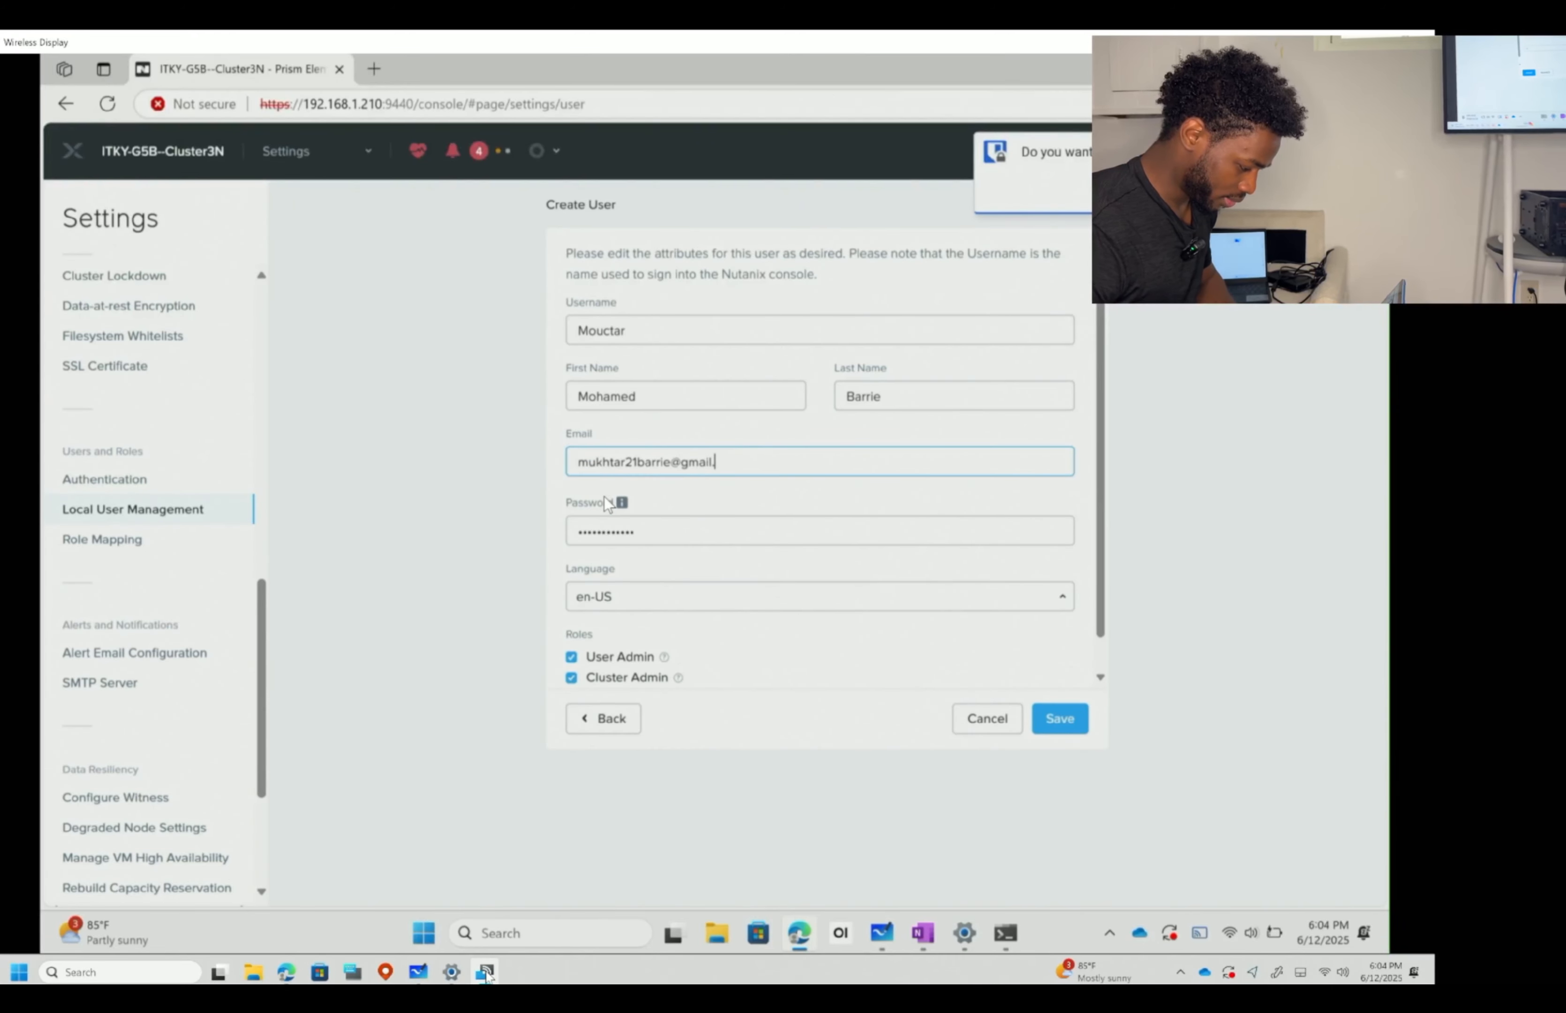
pyautogui.click(1075, 727)
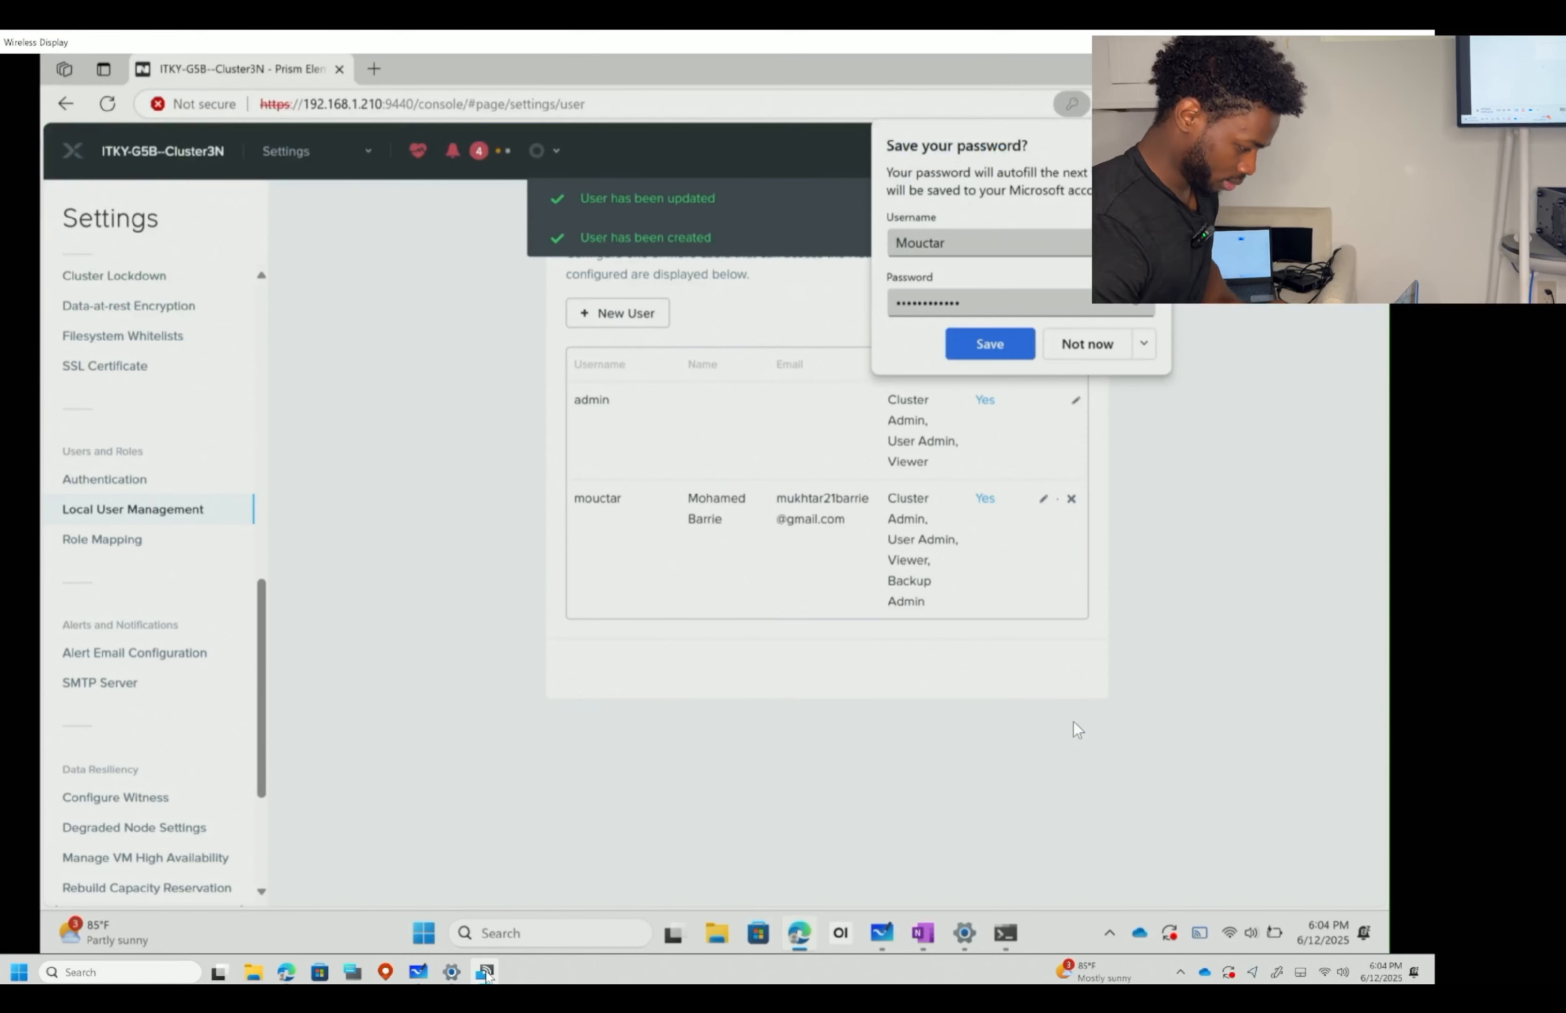
# - Decline Edge's save-password prompts, sign out of Prism and sign back in
pyautogui.click(1089, 346)
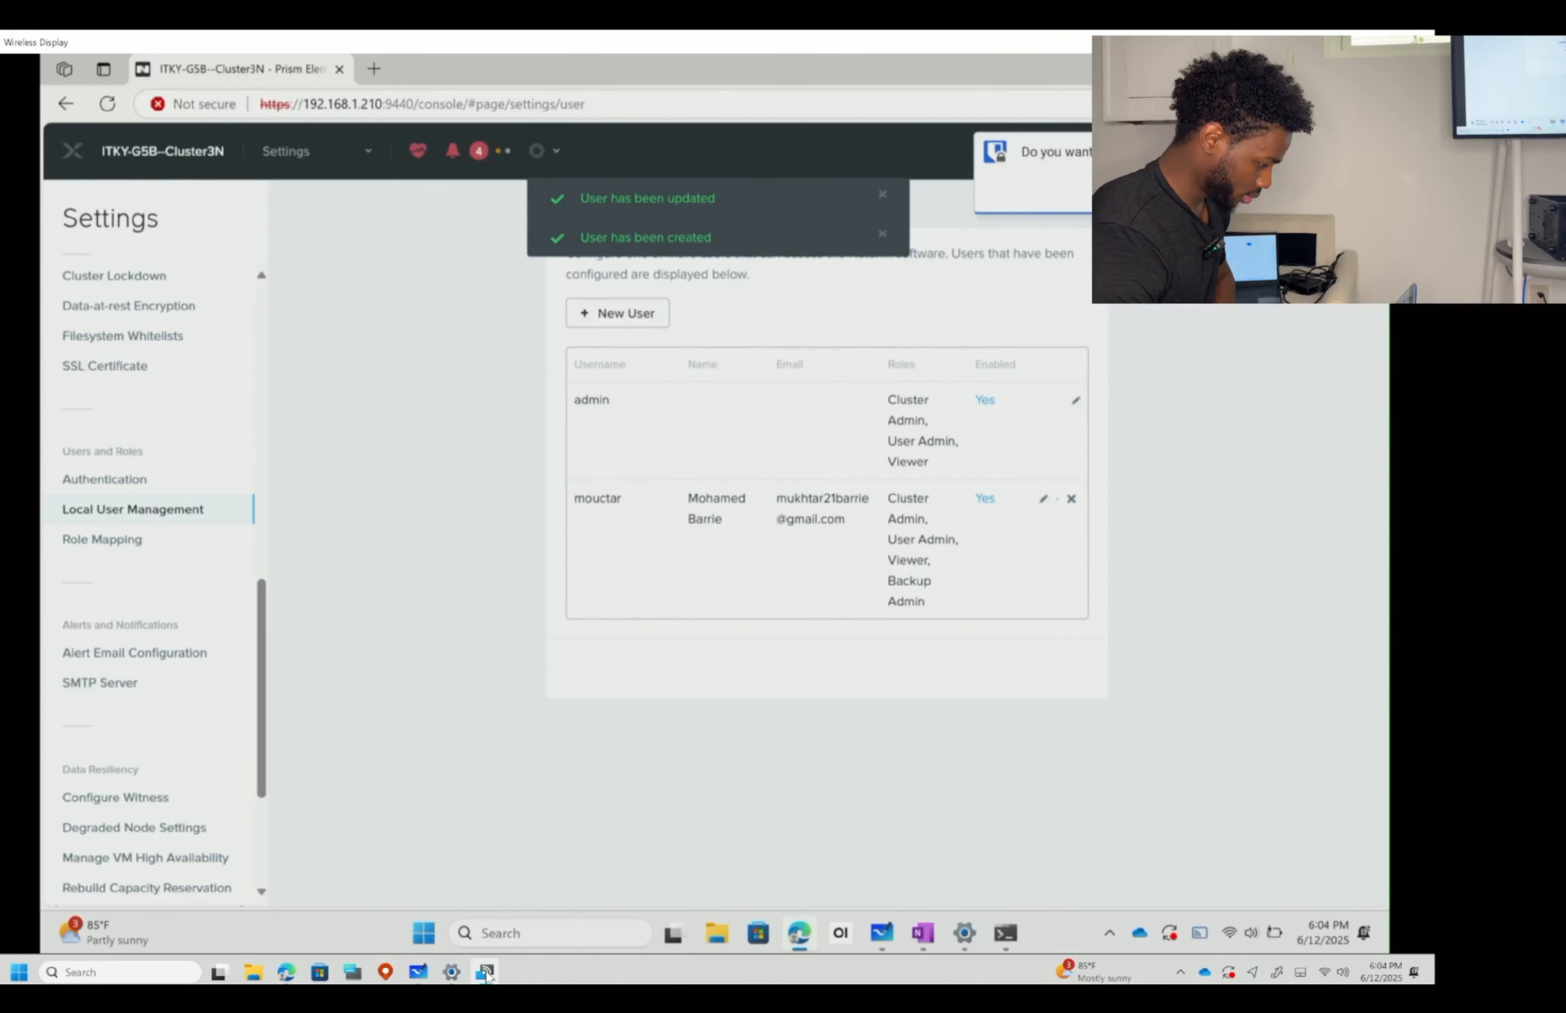
pyautogui.click(1342, 150)
pyautogui.click(1276, 490)
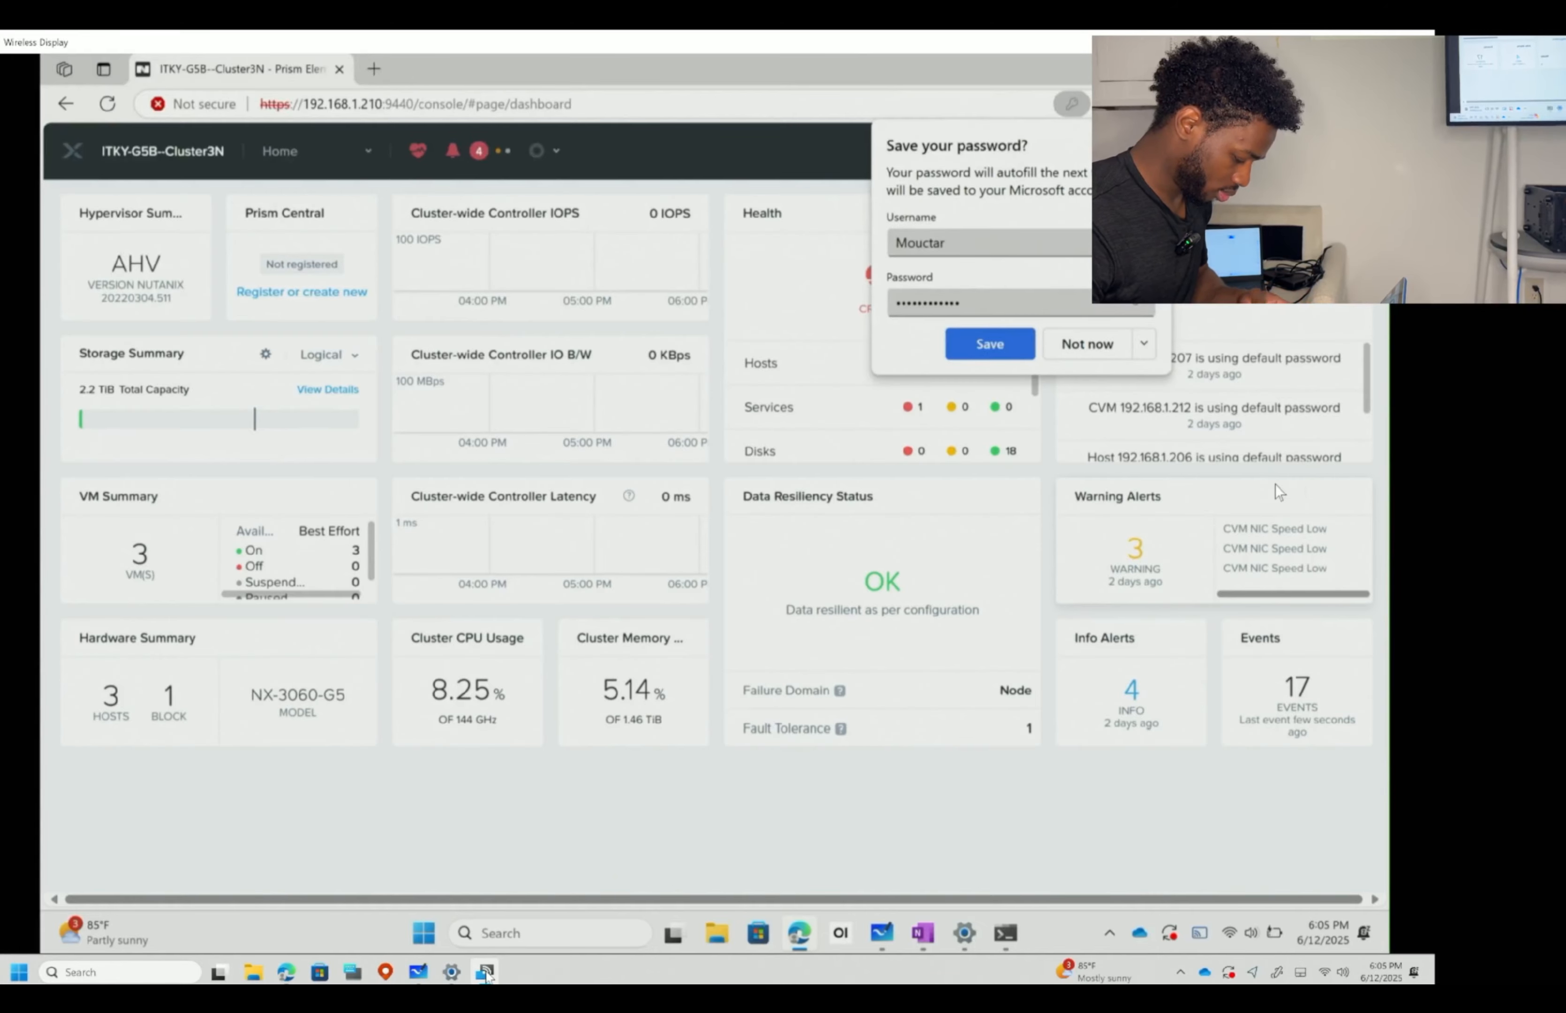
pyautogui.click(1105, 348)
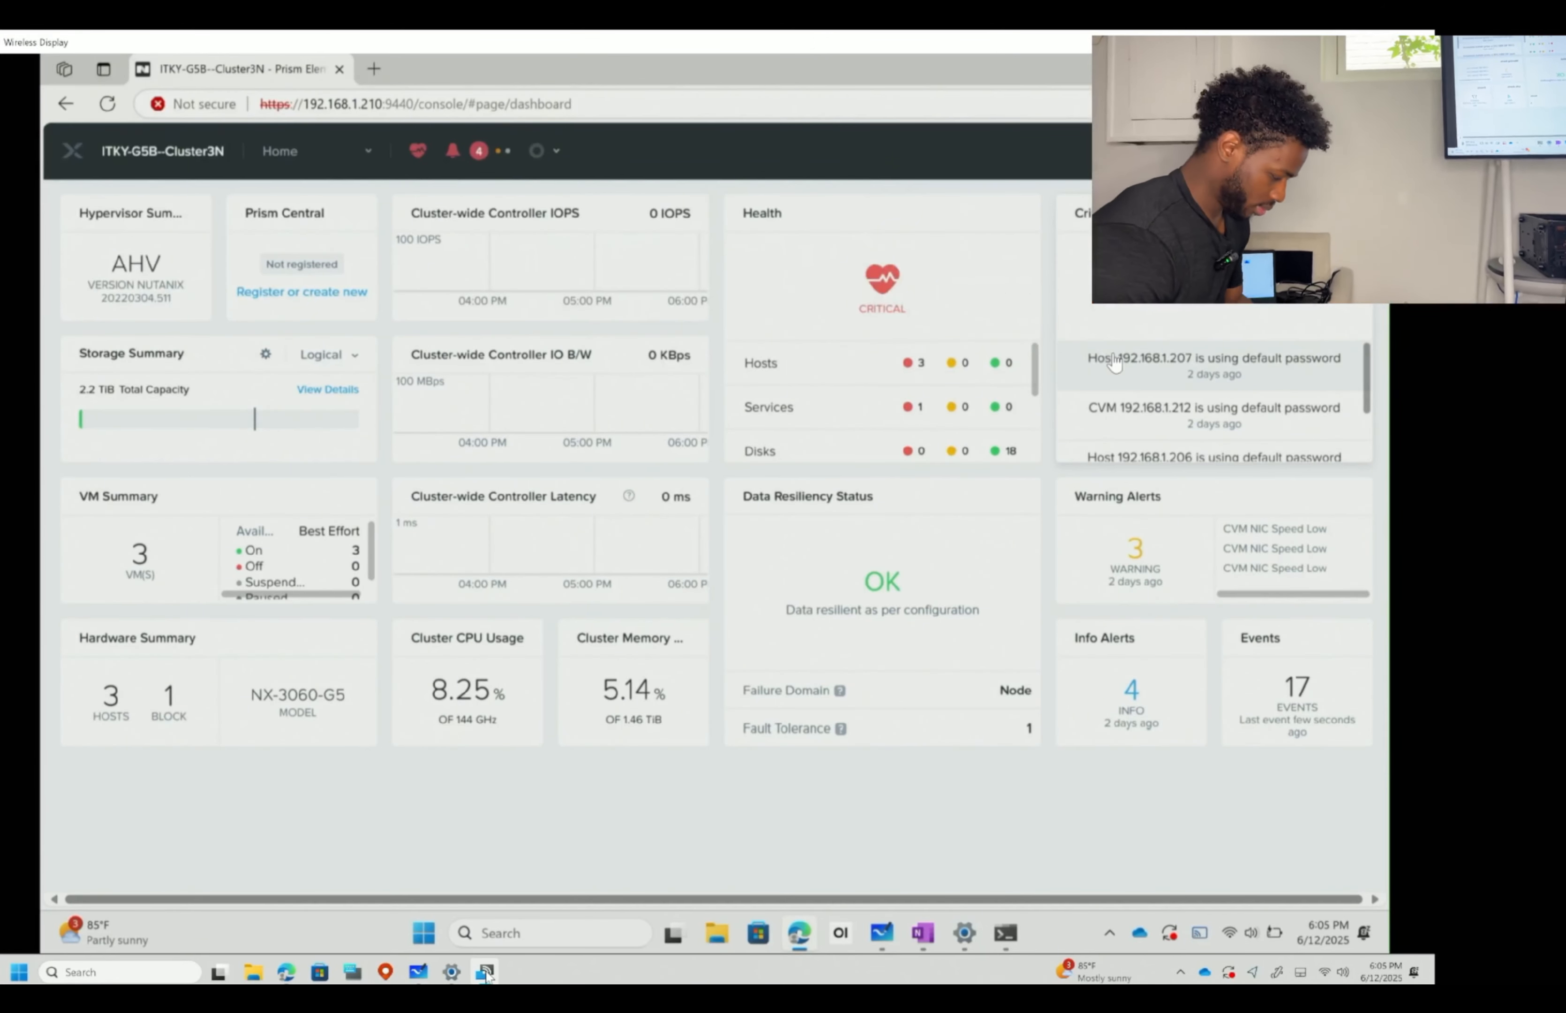
pyautogui.click(365, 153)
# - In Settings > Cluster Details, edit the cluster name to ITKY-G5B-4nodecluster, removing the extra hyphen
pyautogui.click(296, 554)
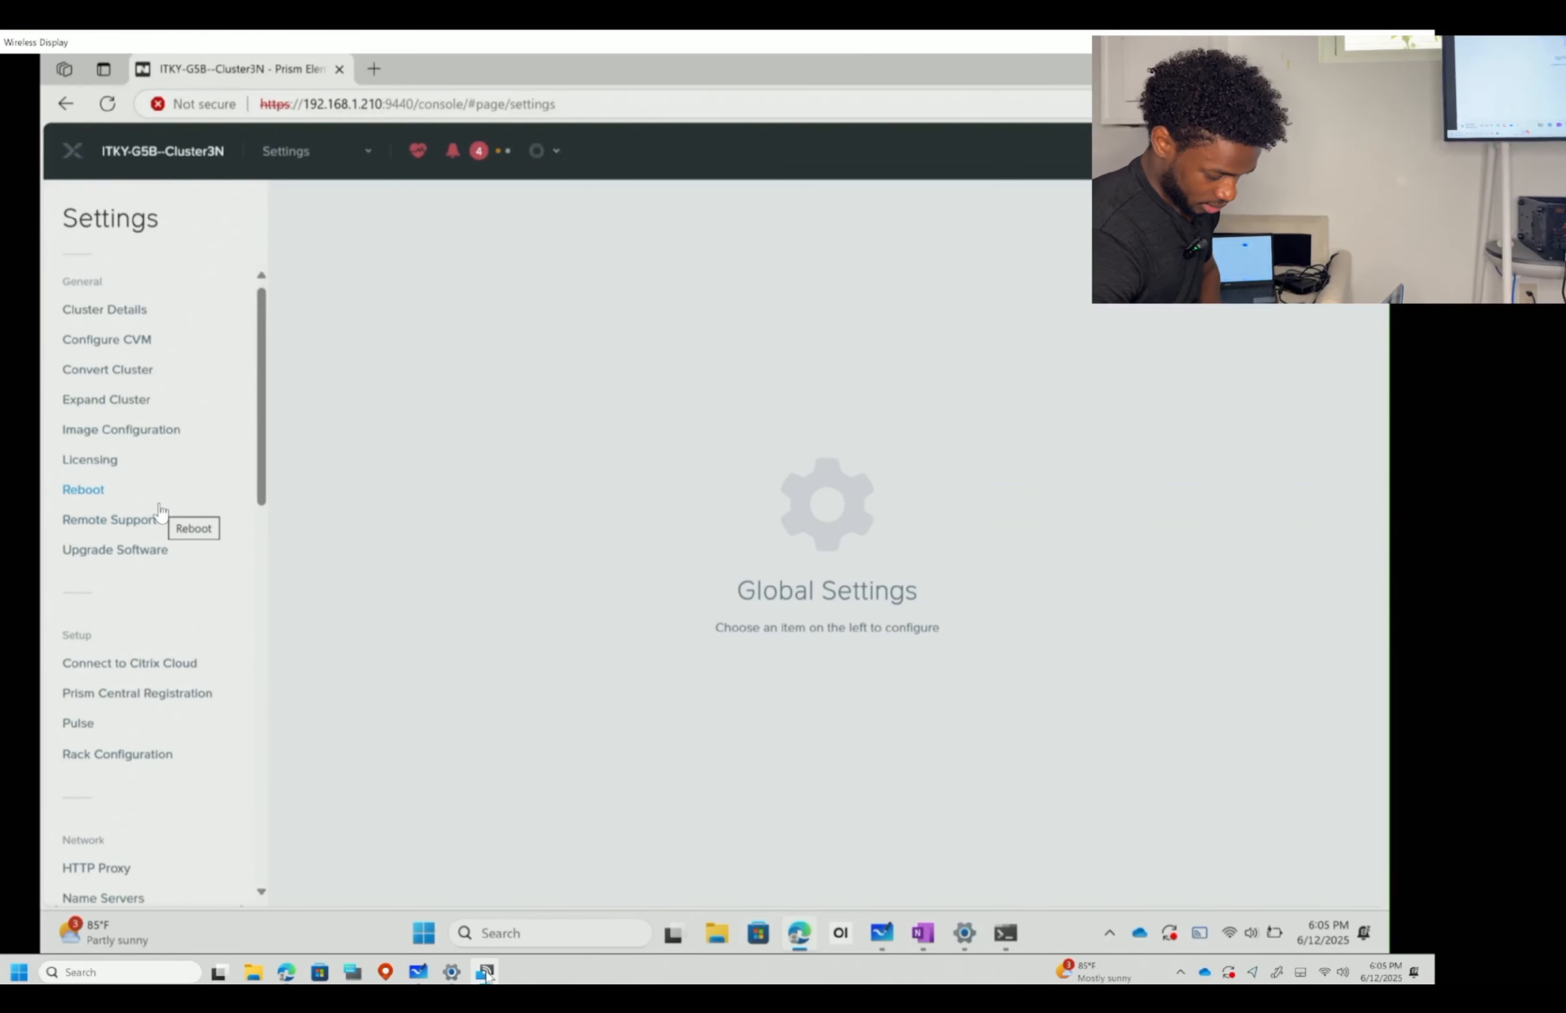
pyautogui.scroll(-10, 159, 516)
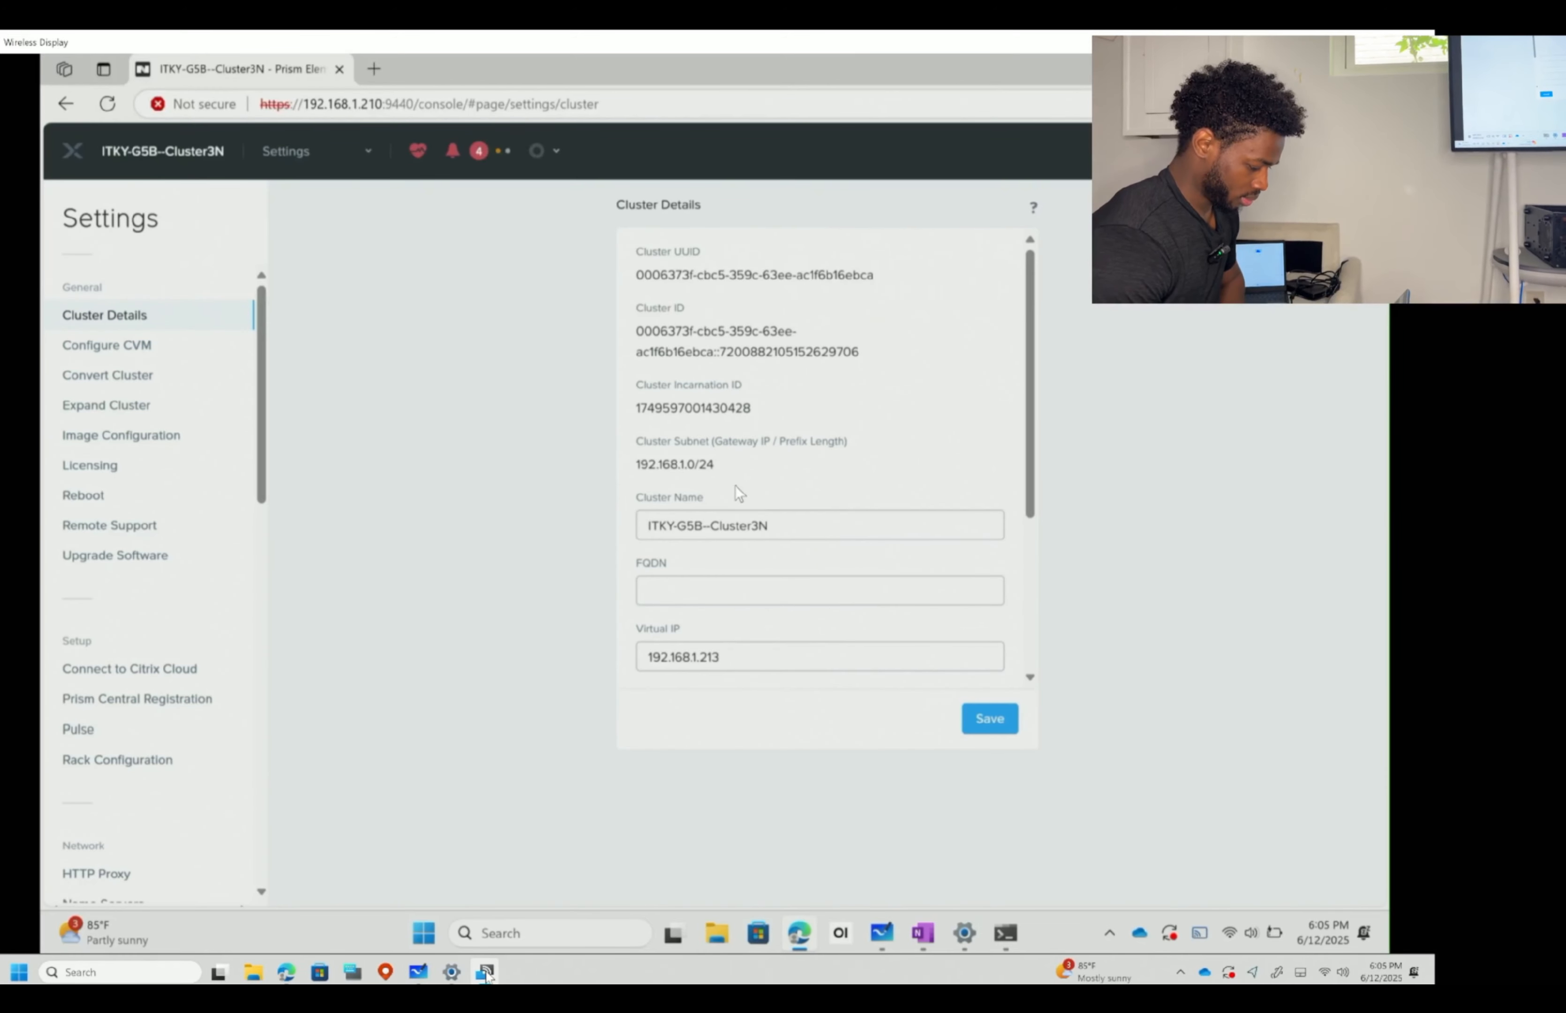
pyautogui.click(796, 525)
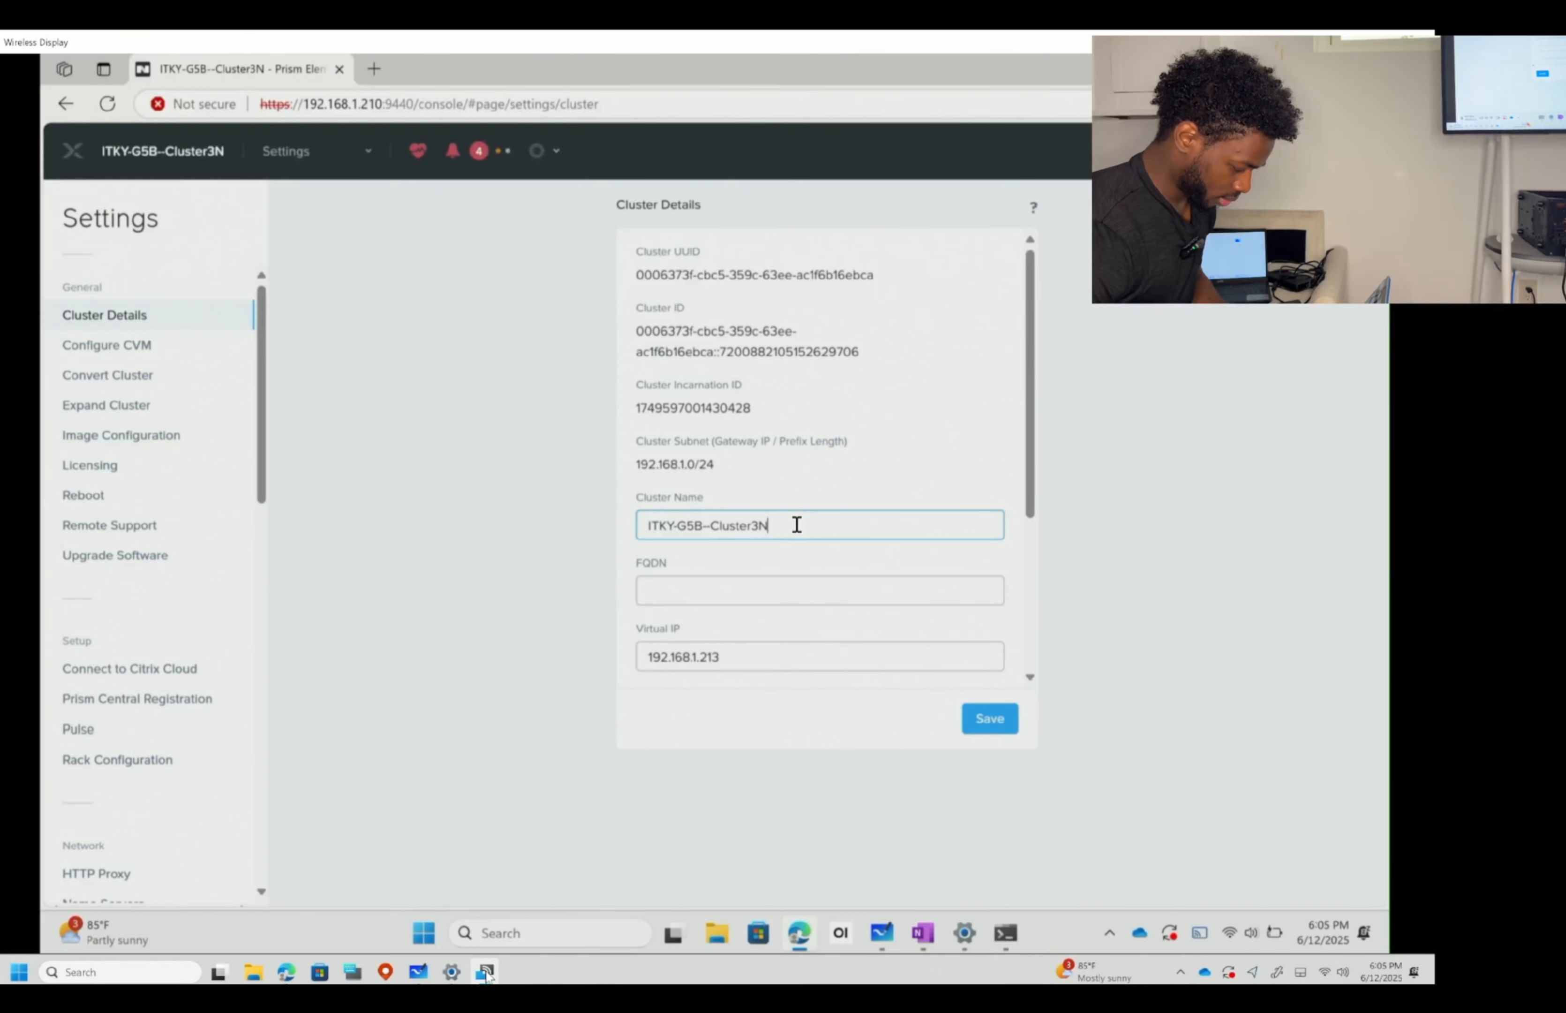
pyautogui.press('BackSpace')
pyautogui.press('BackSpace')
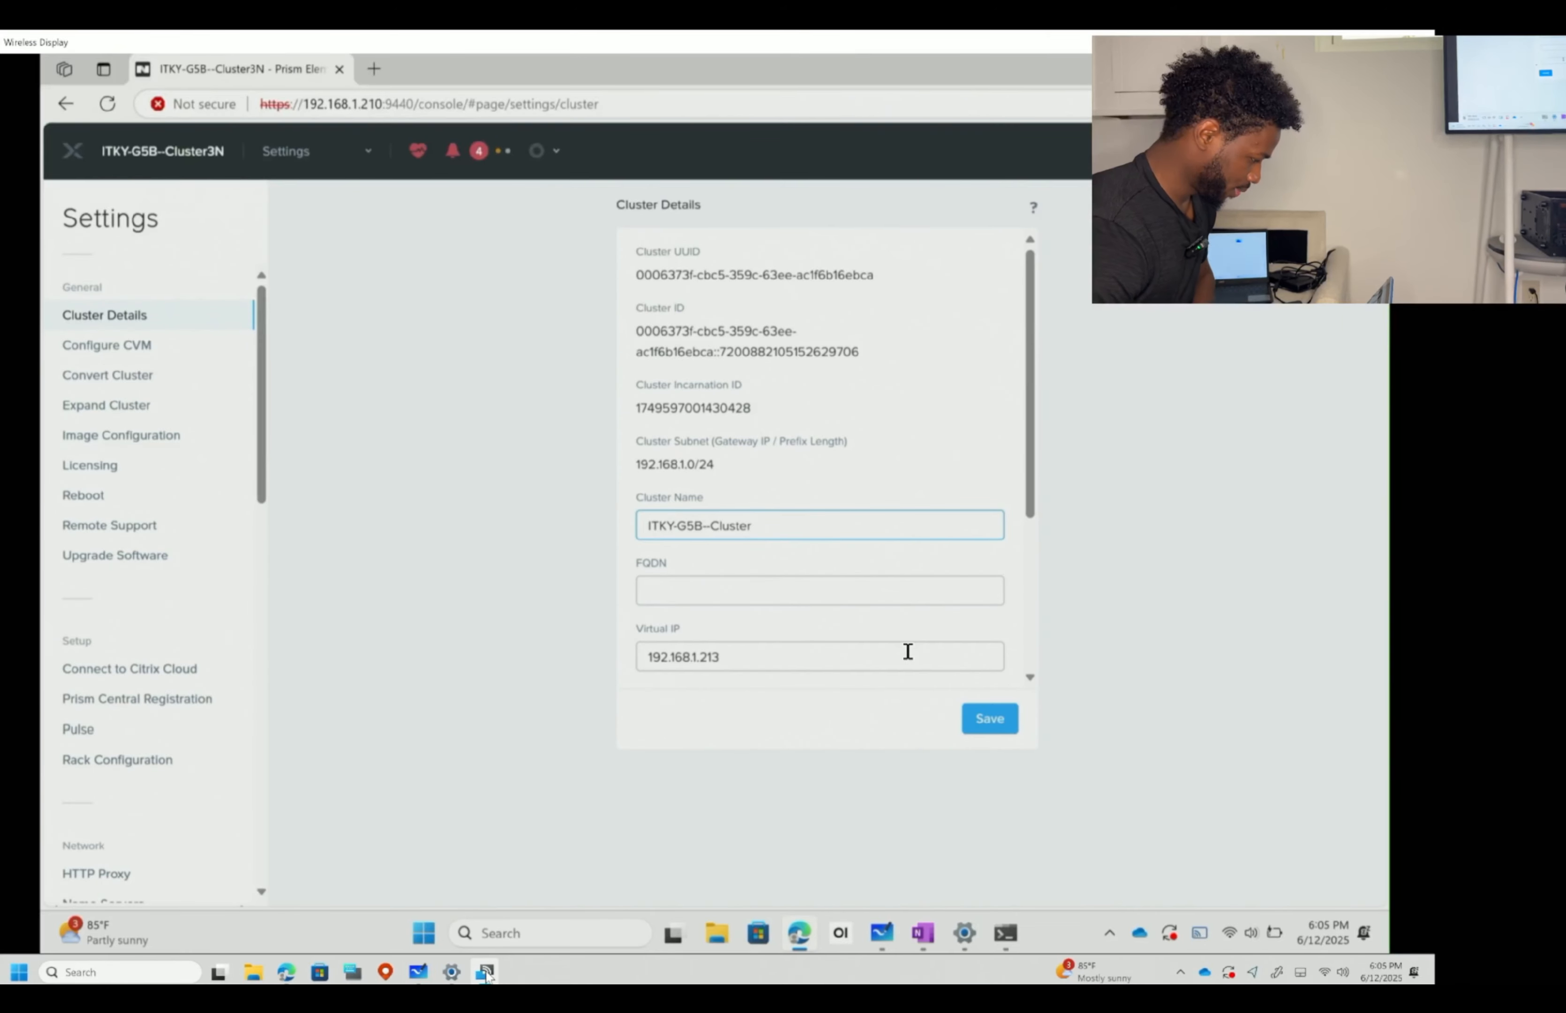
pyautogui.press('BackSpace')
pyautogui.press('BackSpace')
pyautogui.press('BackSpace')
pyautogui.press('BackSpace')
pyautogui.press('BackSpace')
pyautogui.press('BackSpace')
pyautogui.press('BackSpace')
pyautogui.write('4')
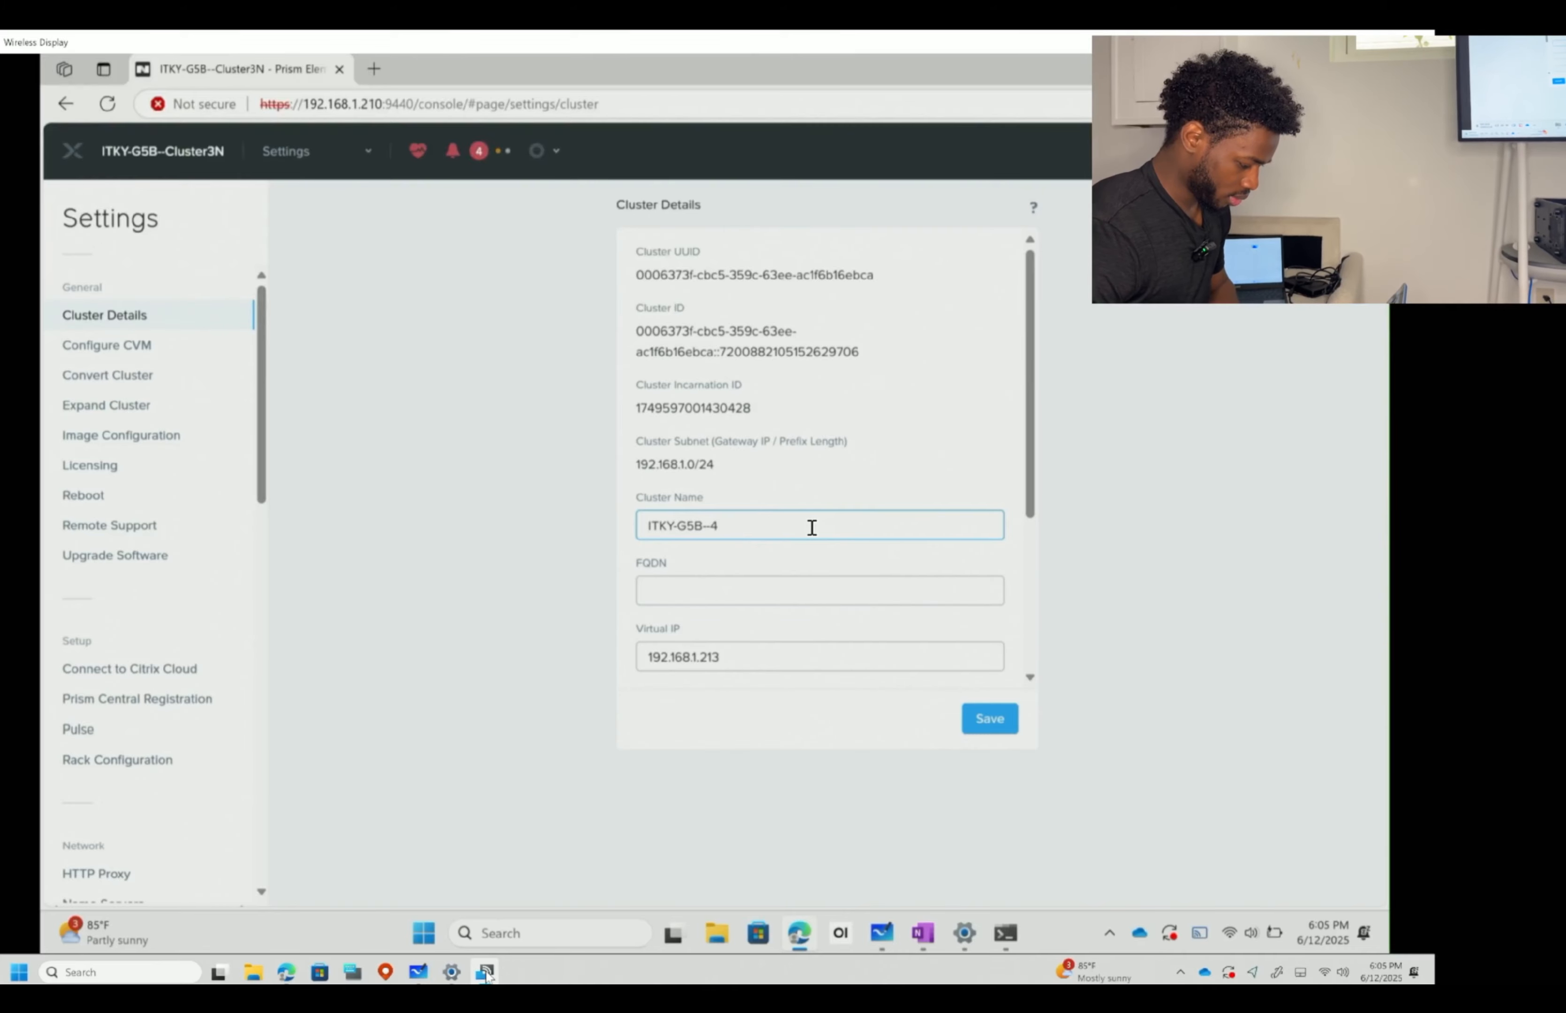
pyautogui.write('nodecluster')
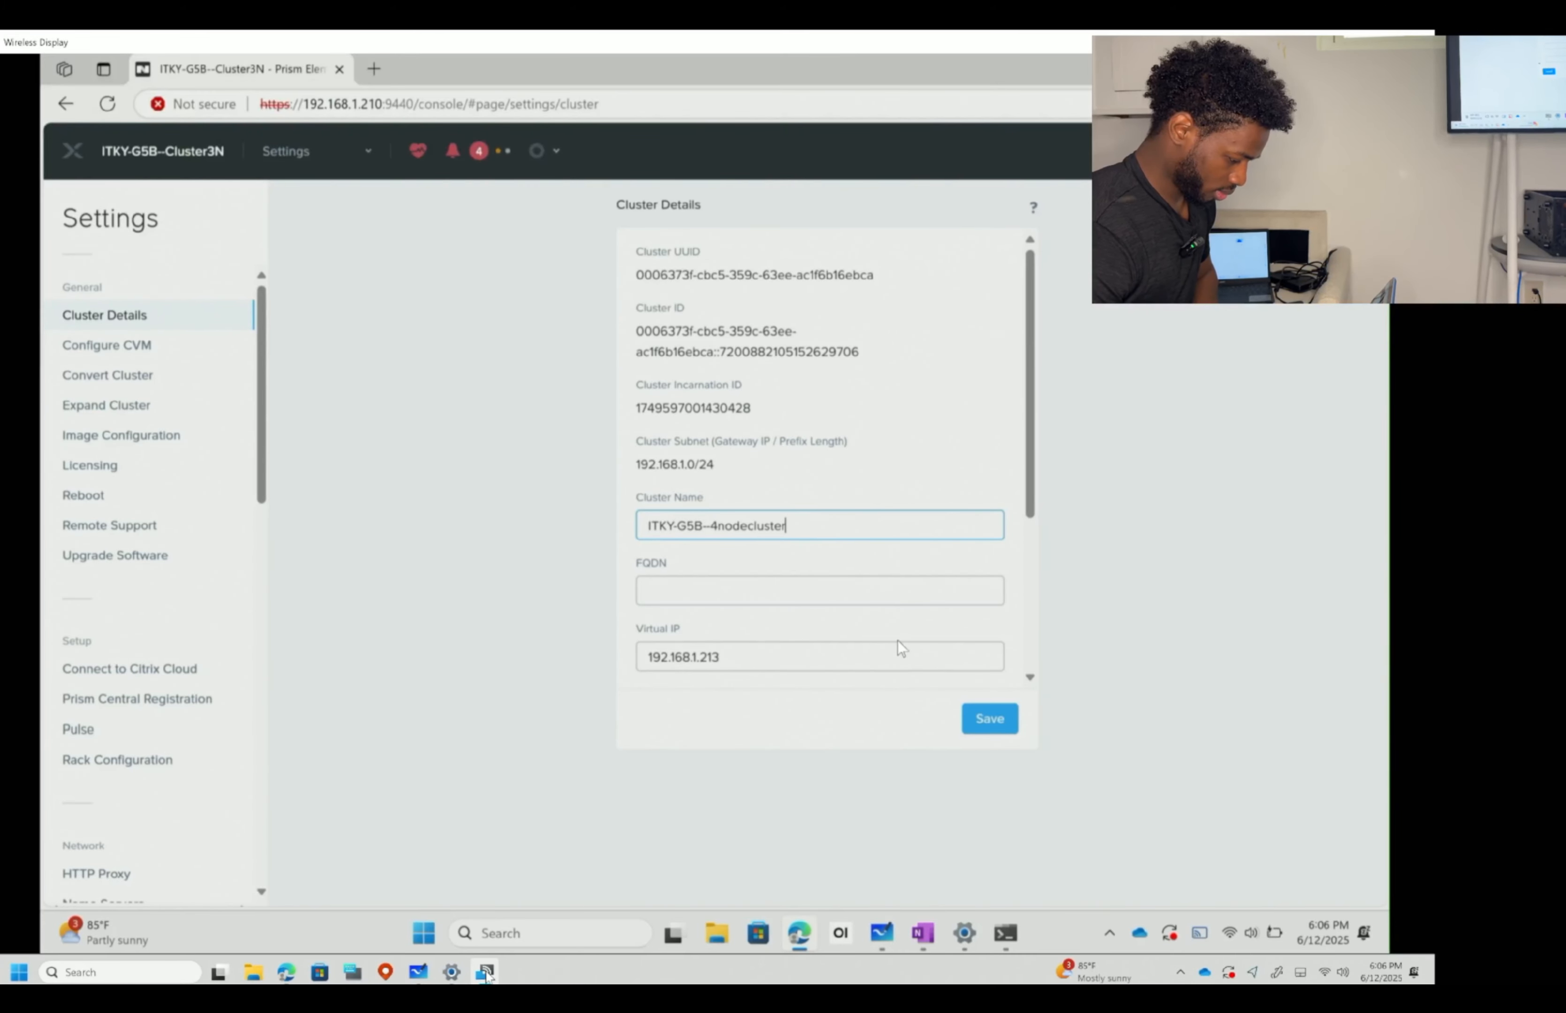
pyautogui.click(715, 526)
pyautogui.press('BackSpace')
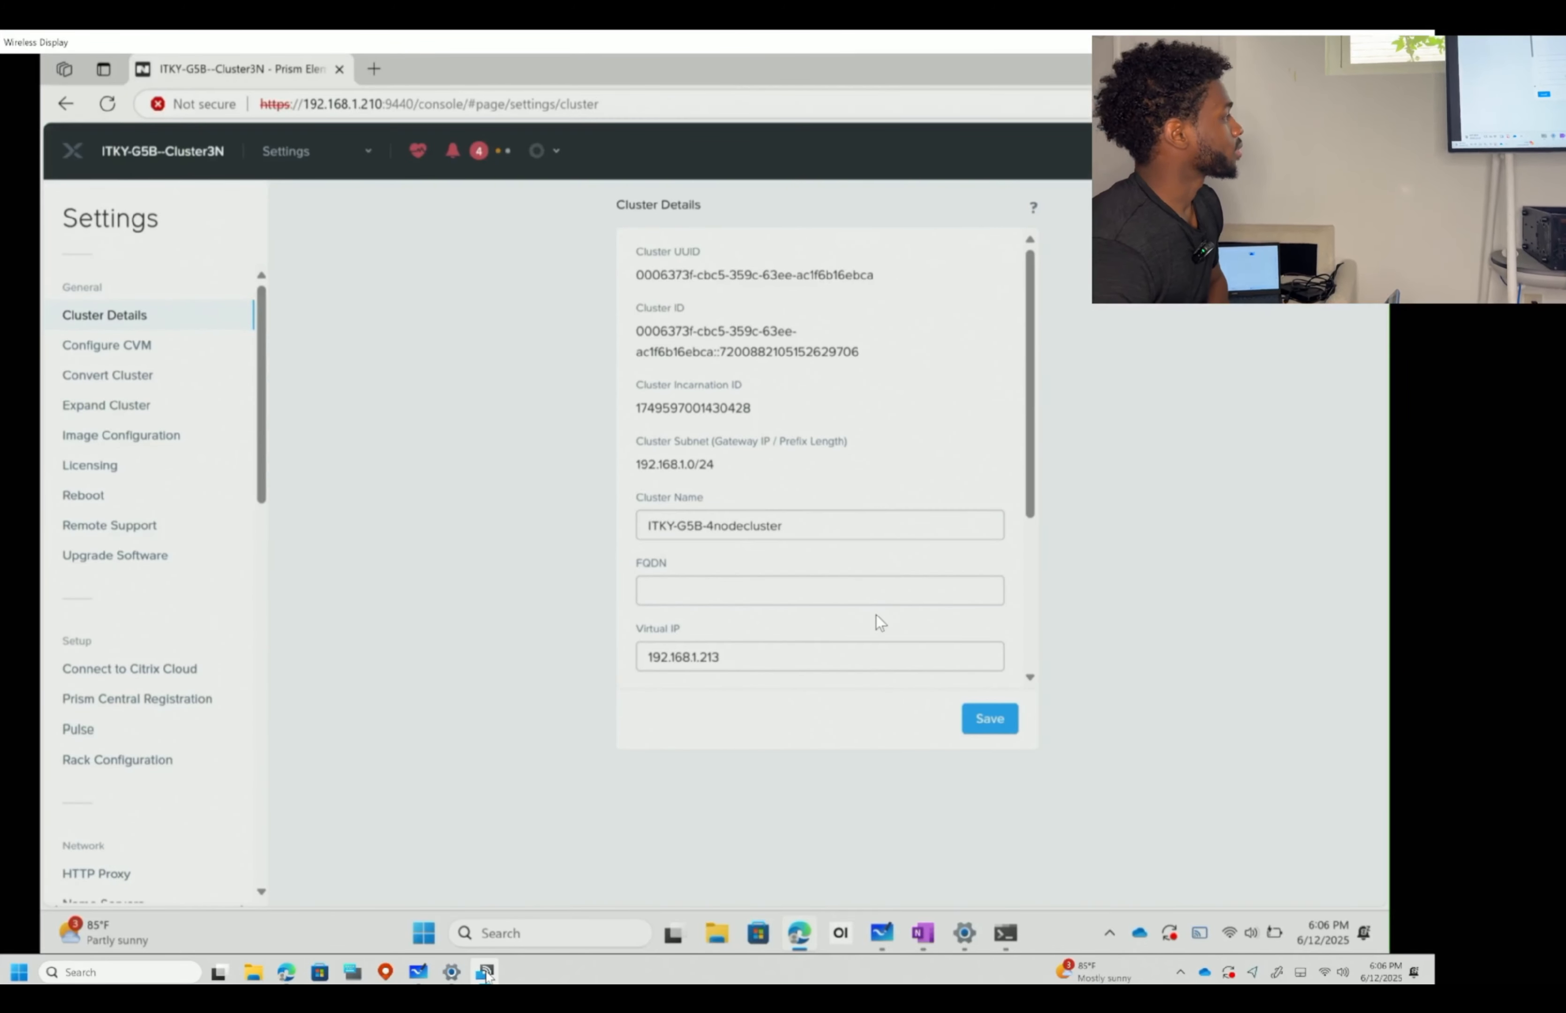
pyautogui.scroll(-4, 948, 576)
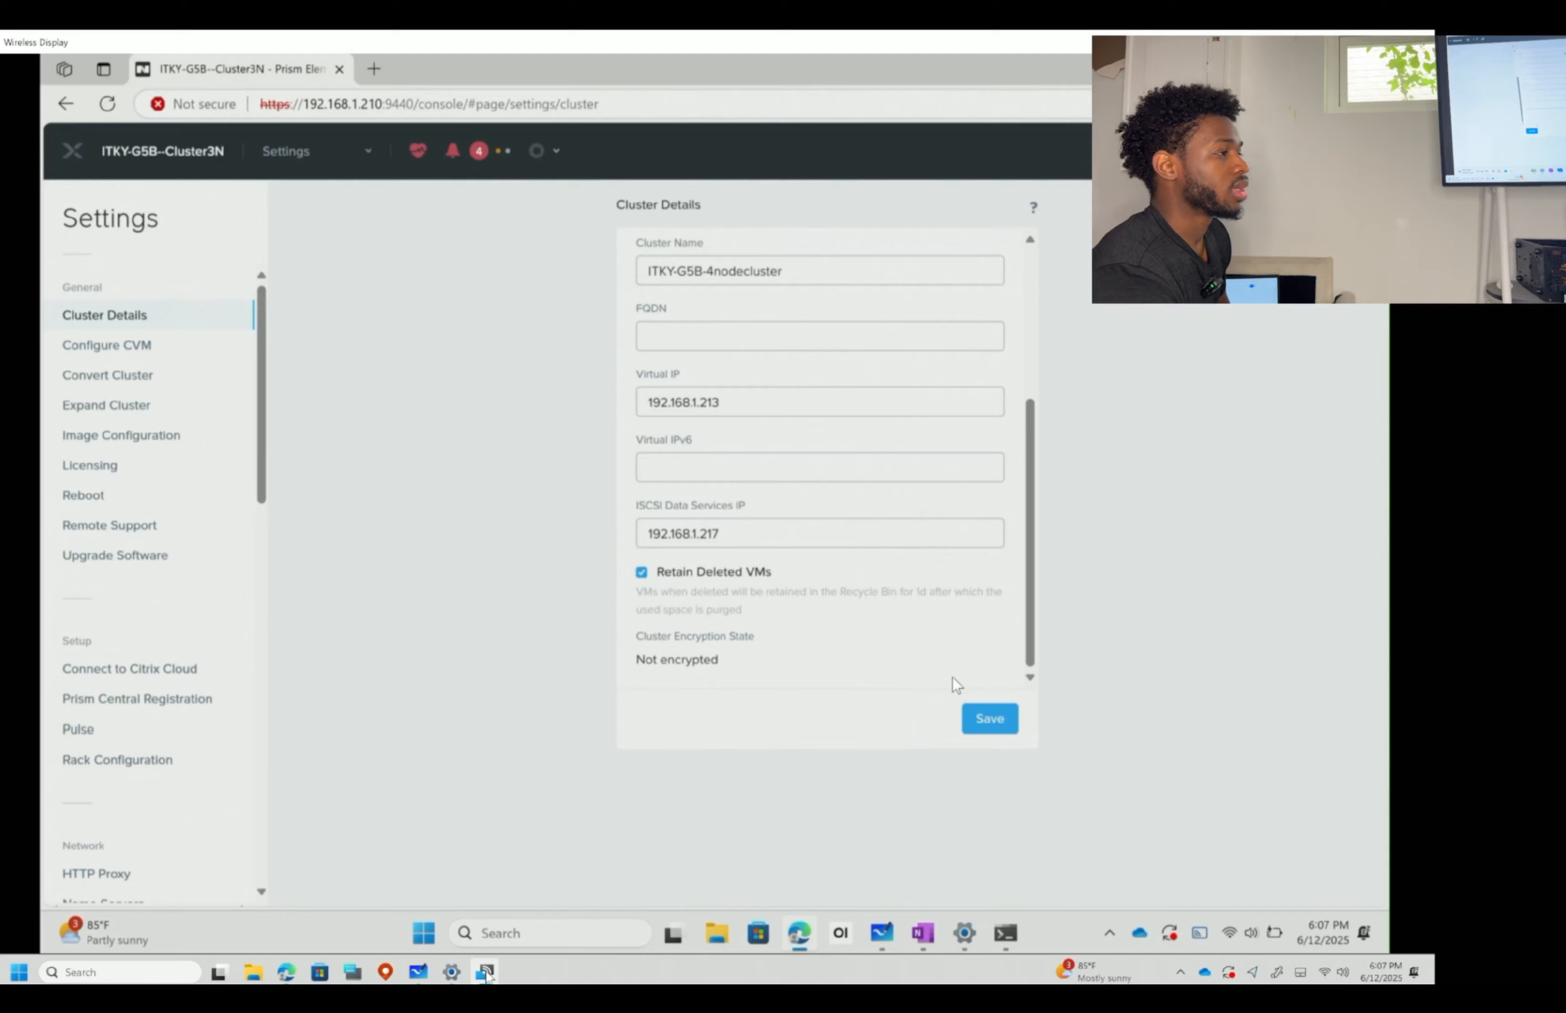
# - Save Cluster Details with name ITKY-G5B-4nodecluster and virtual IP 192.168.1.213
pyautogui.click(991, 721)
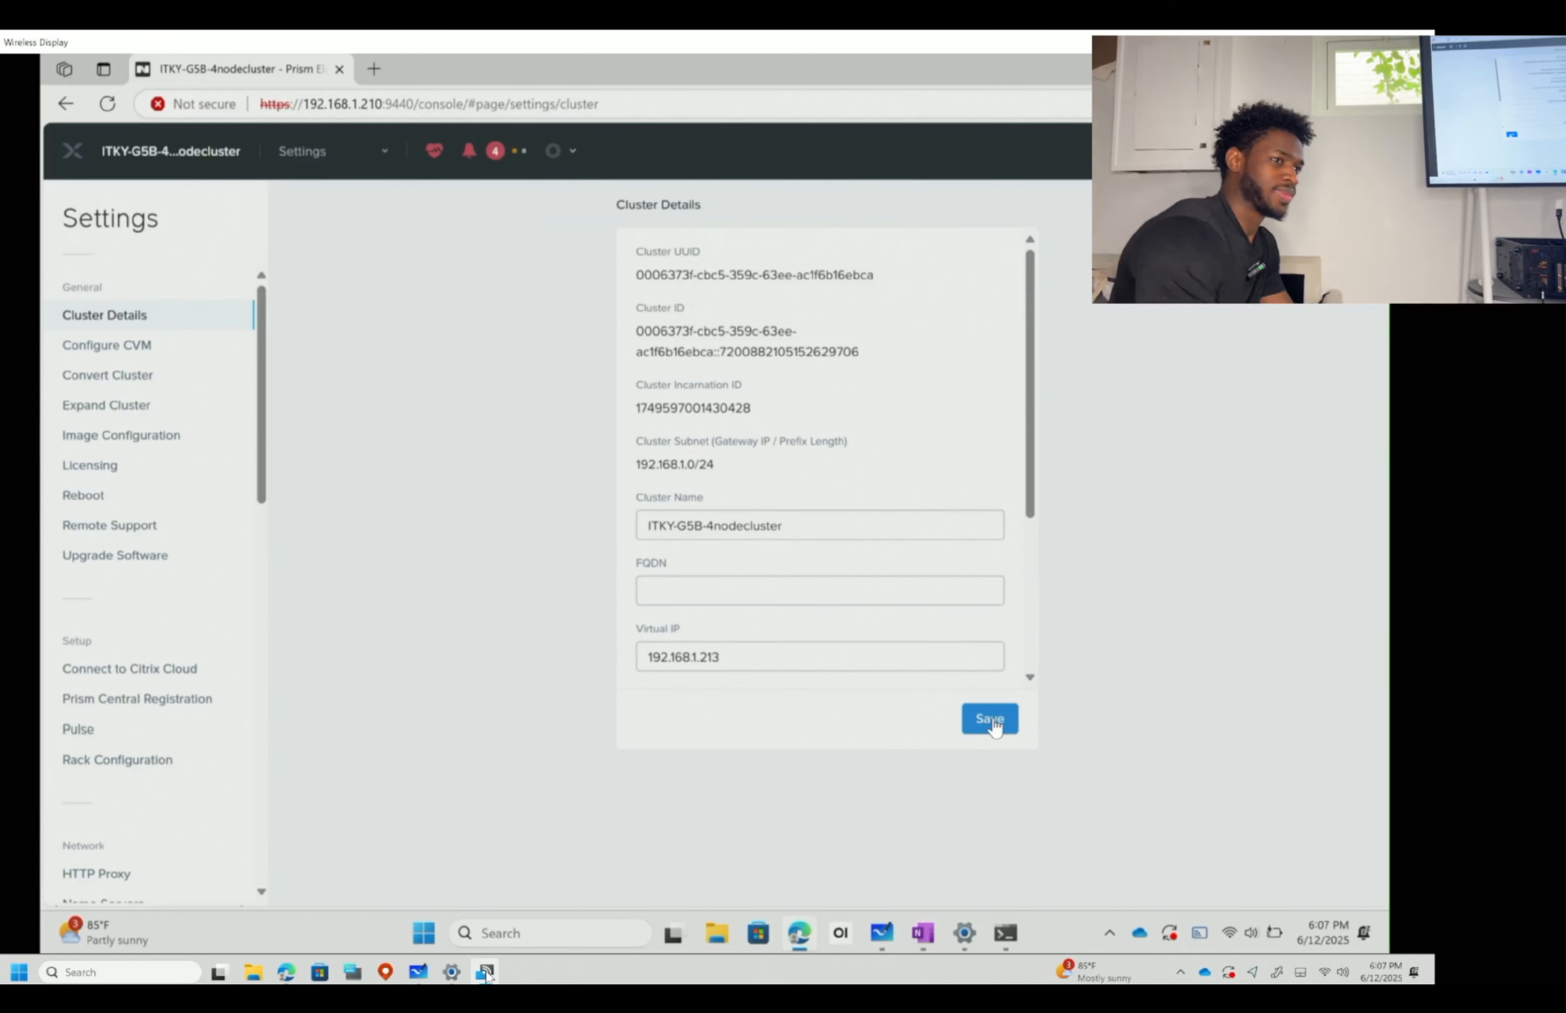
pyautogui.scroll(-3, 896, 465)
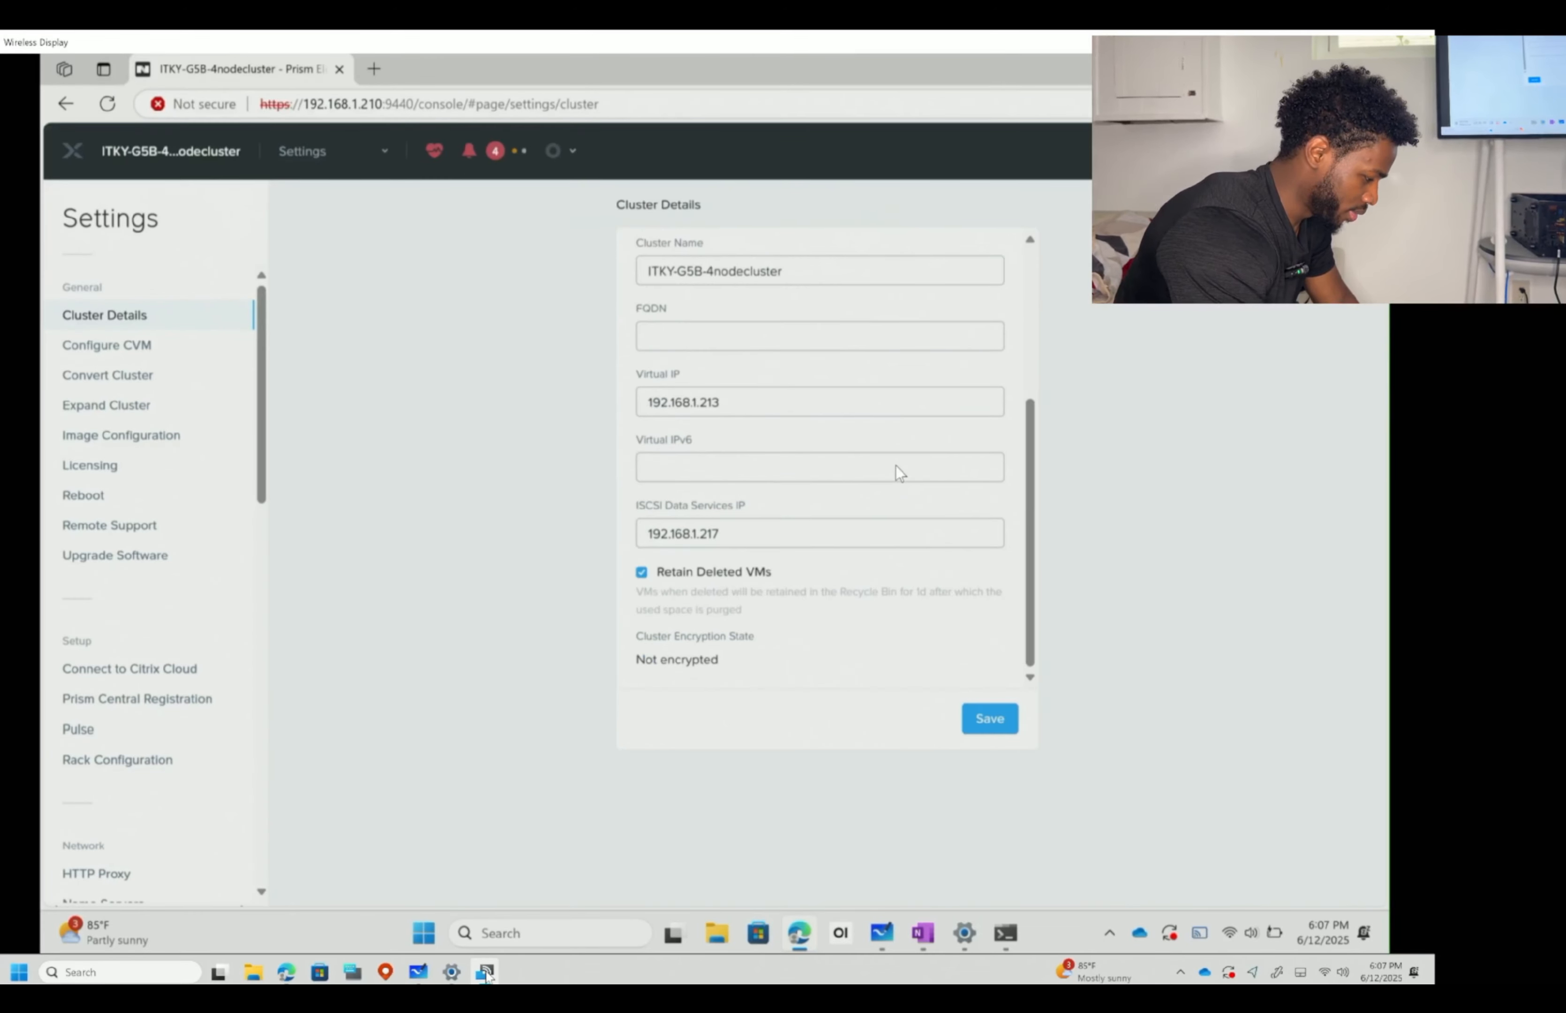
pyautogui.click(987, 719)
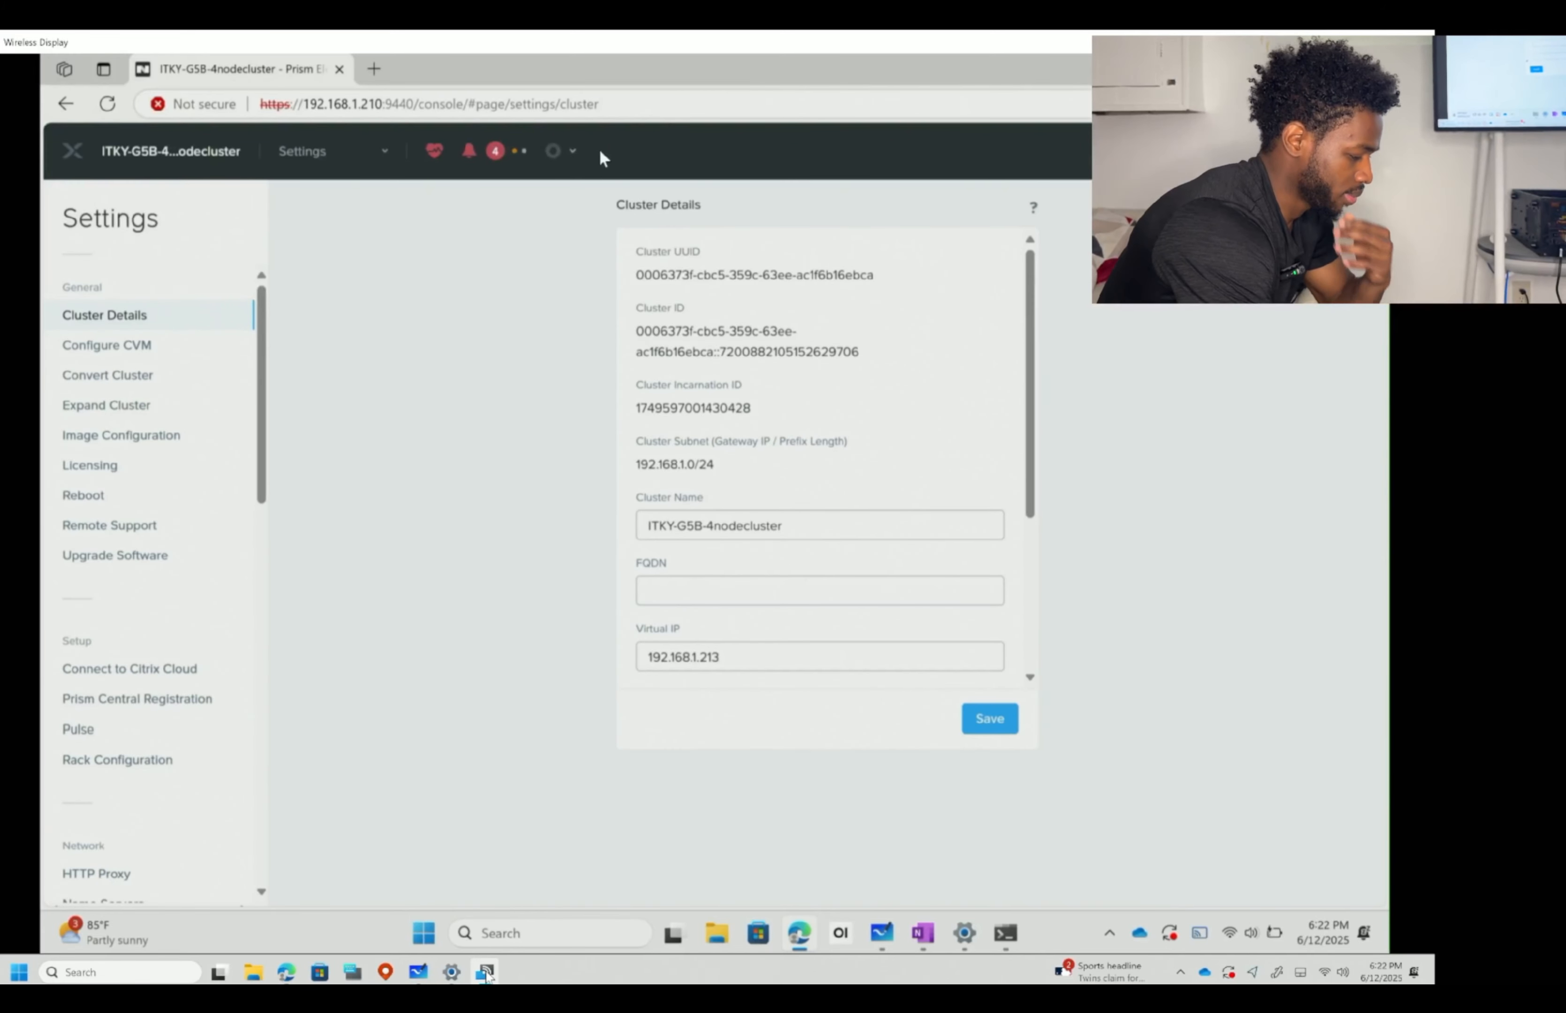
# - Switch between the Home dashboard and the cluster Health overview, ending on Health
pyautogui.click(339, 158)
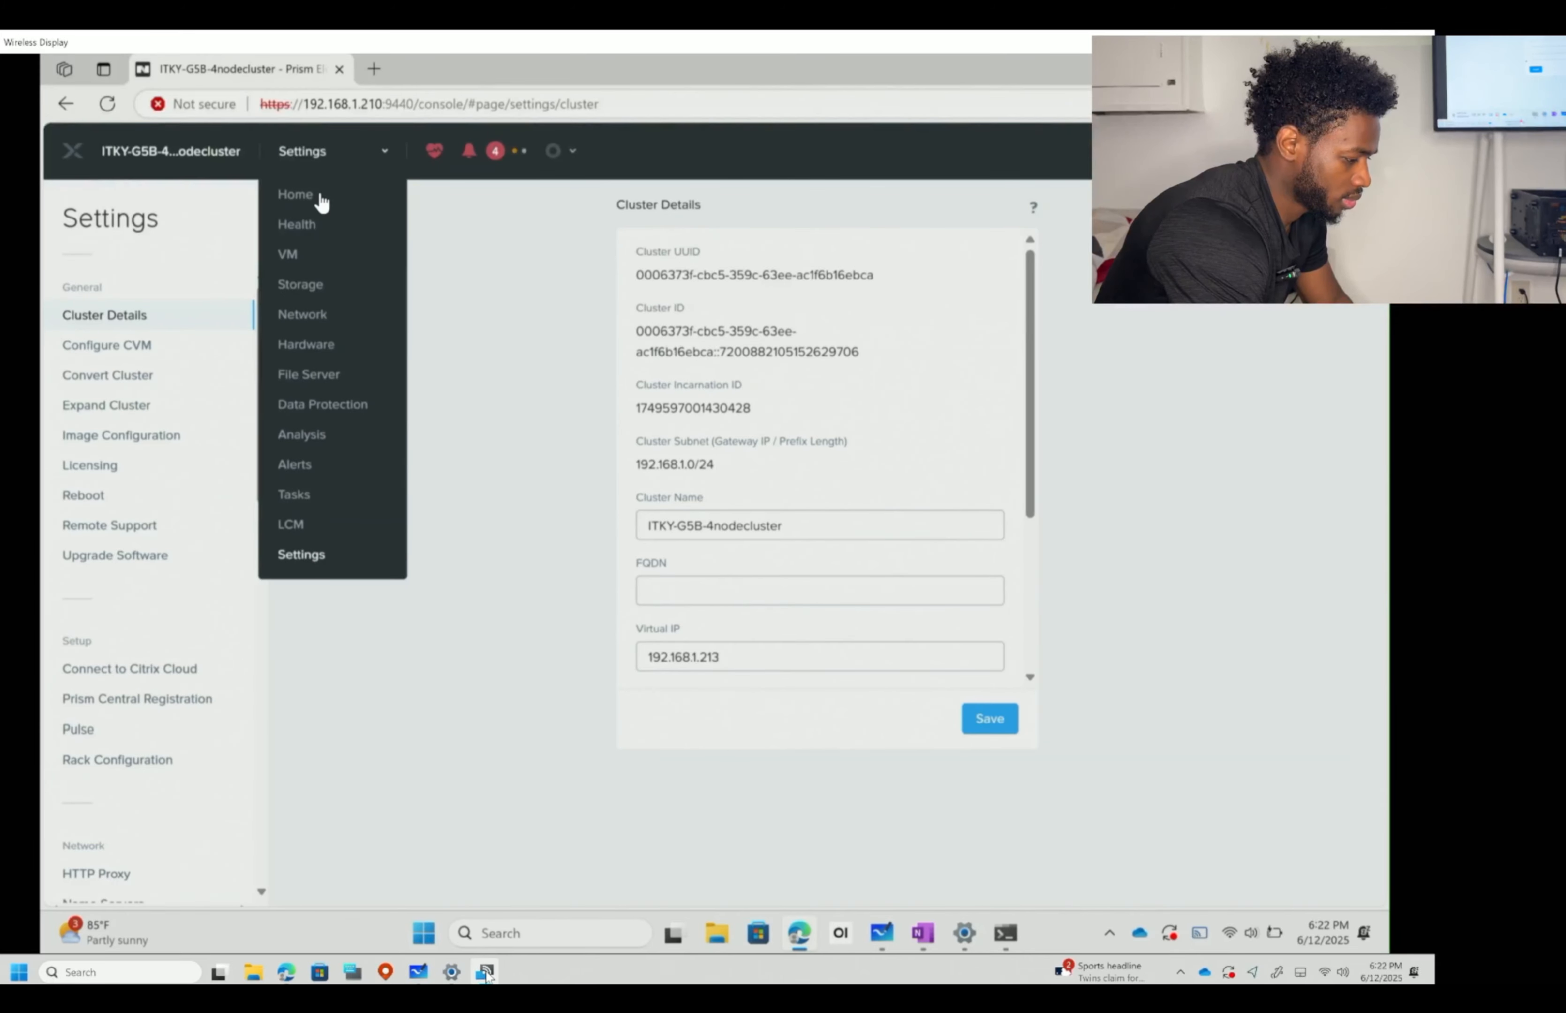
pyautogui.click(320, 196)
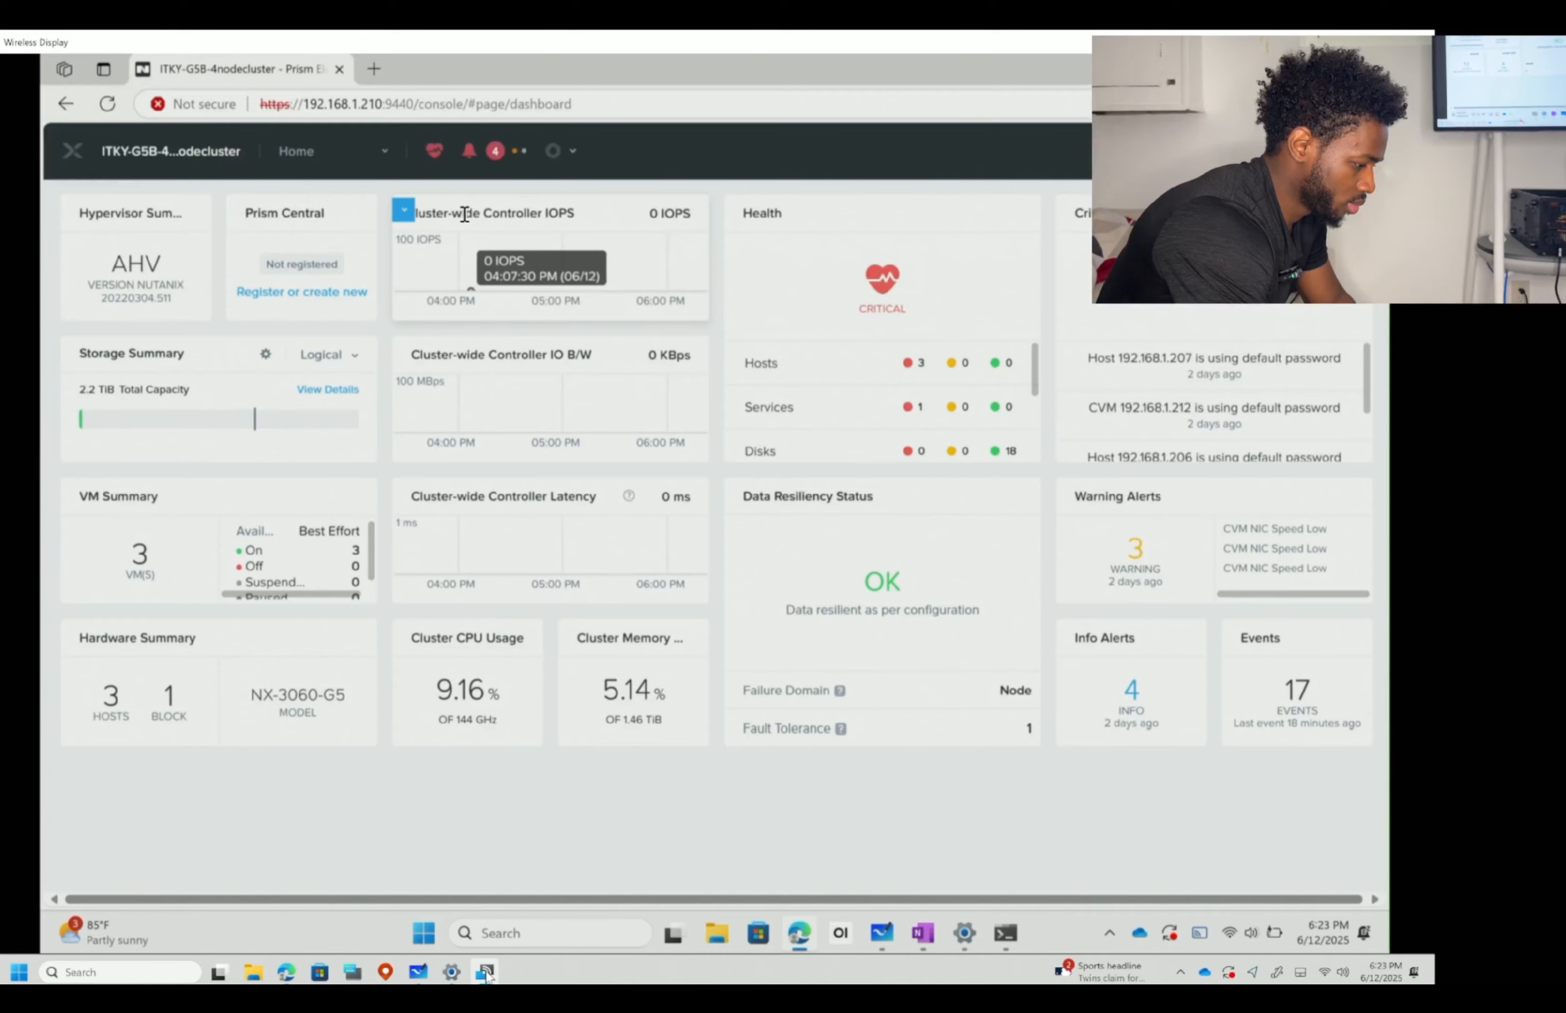
pyautogui.click(433, 151)
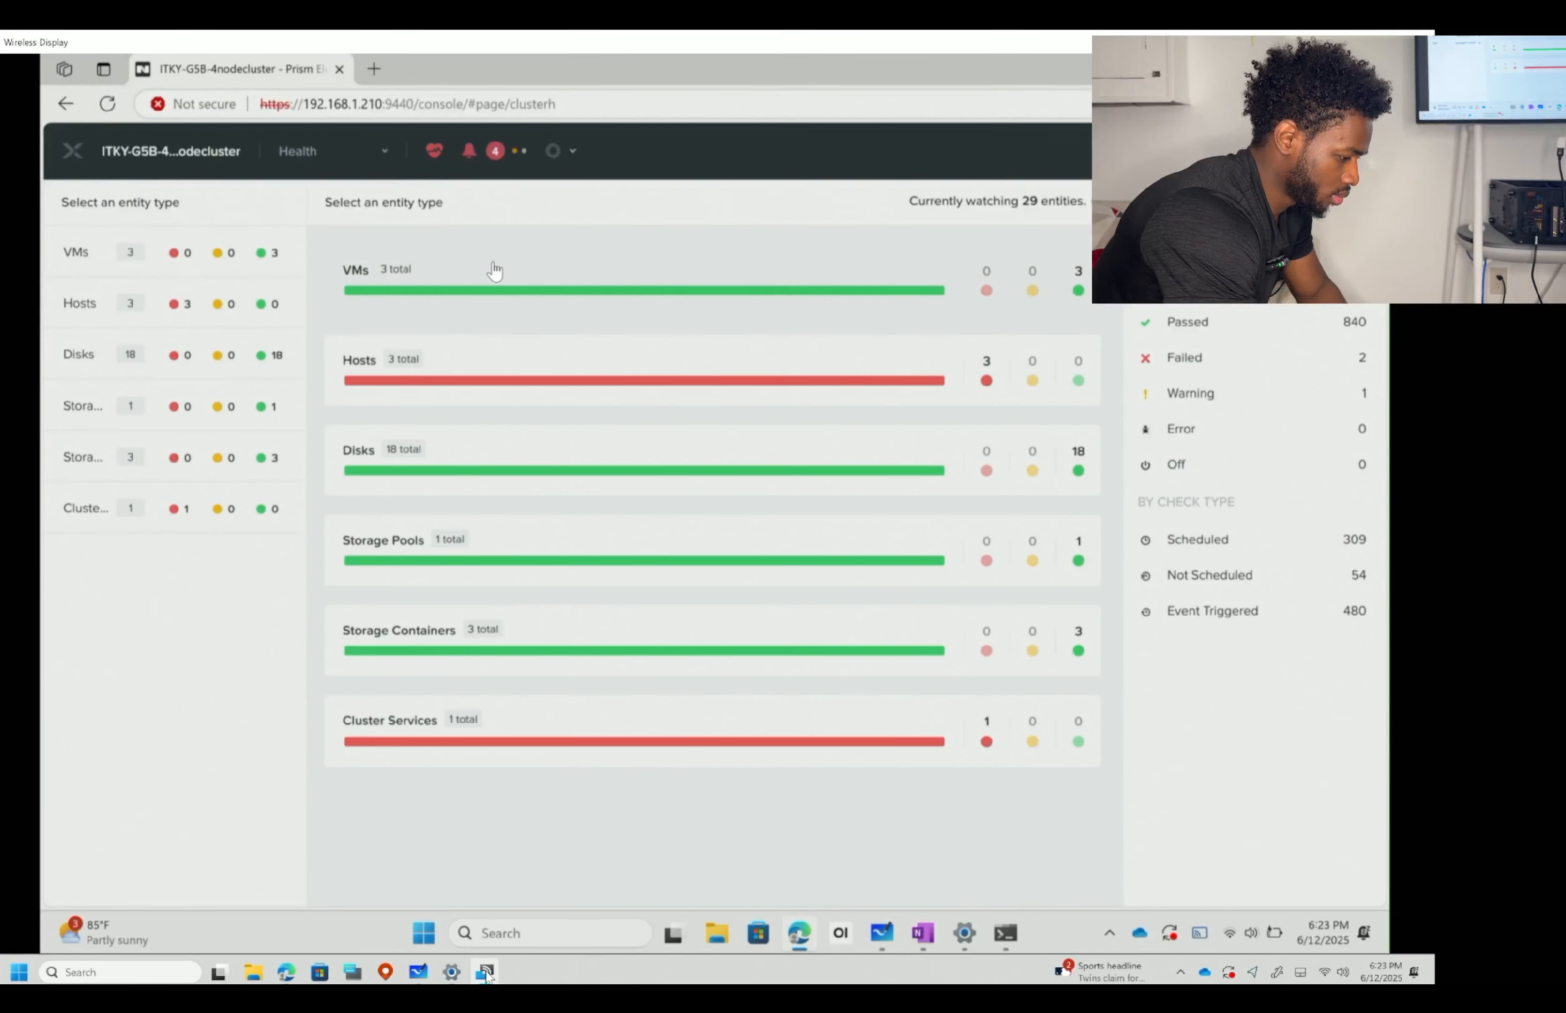
pyautogui.click(390, 160)
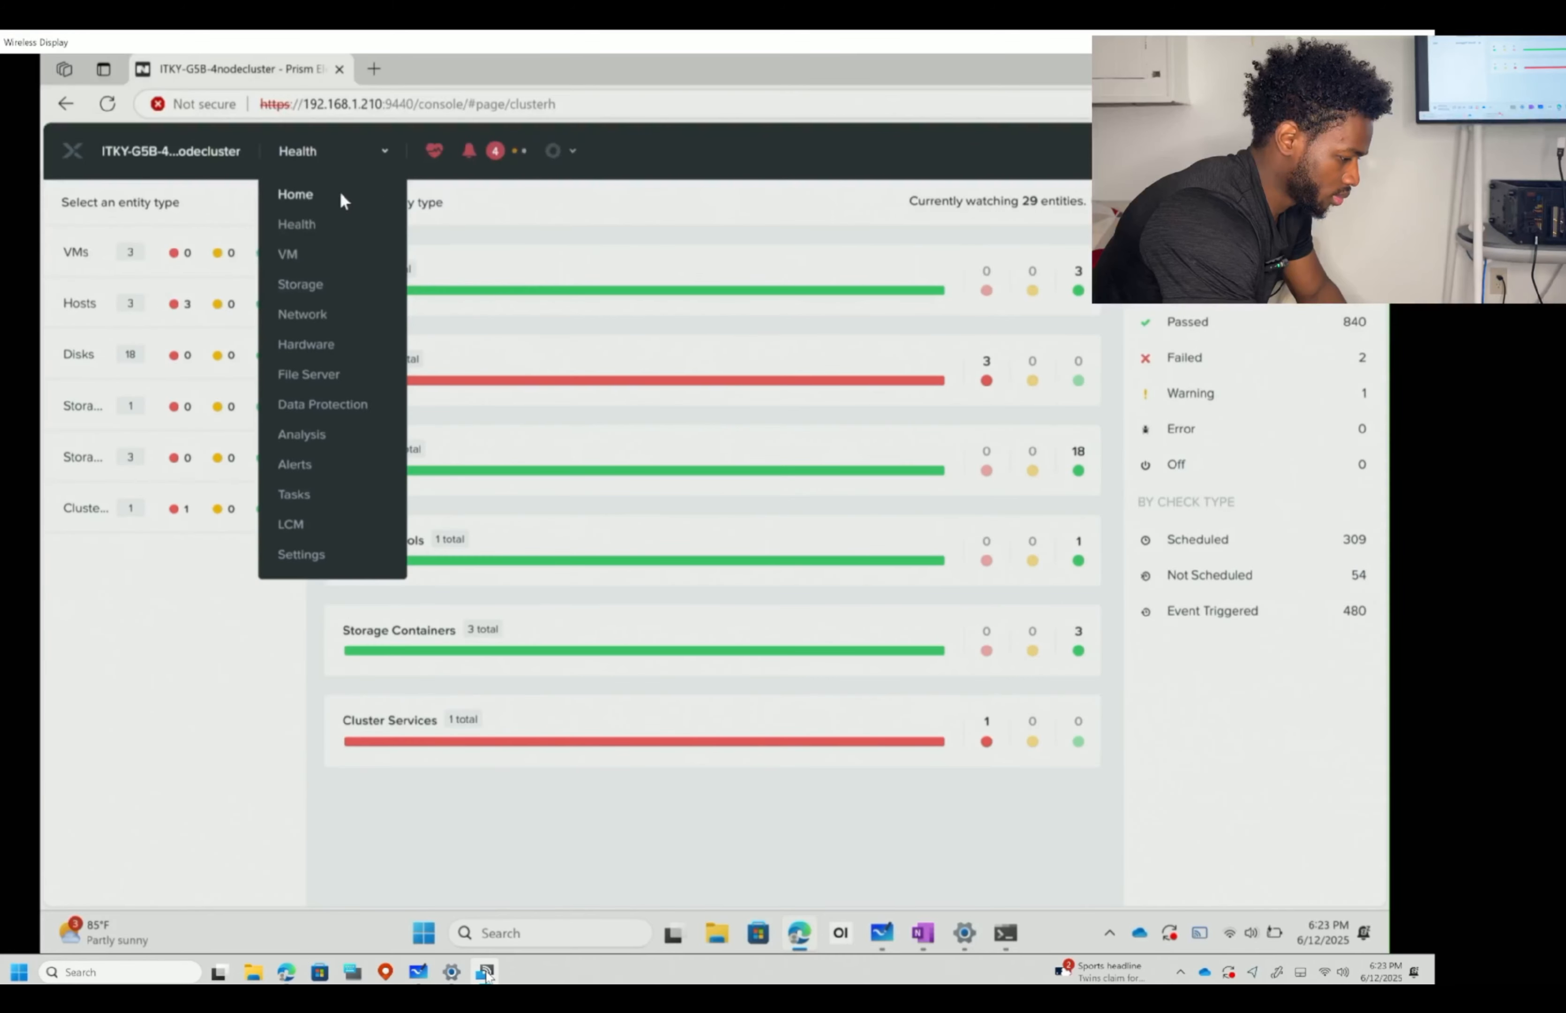
pyautogui.click(339, 192)
pyautogui.click(434, 151)
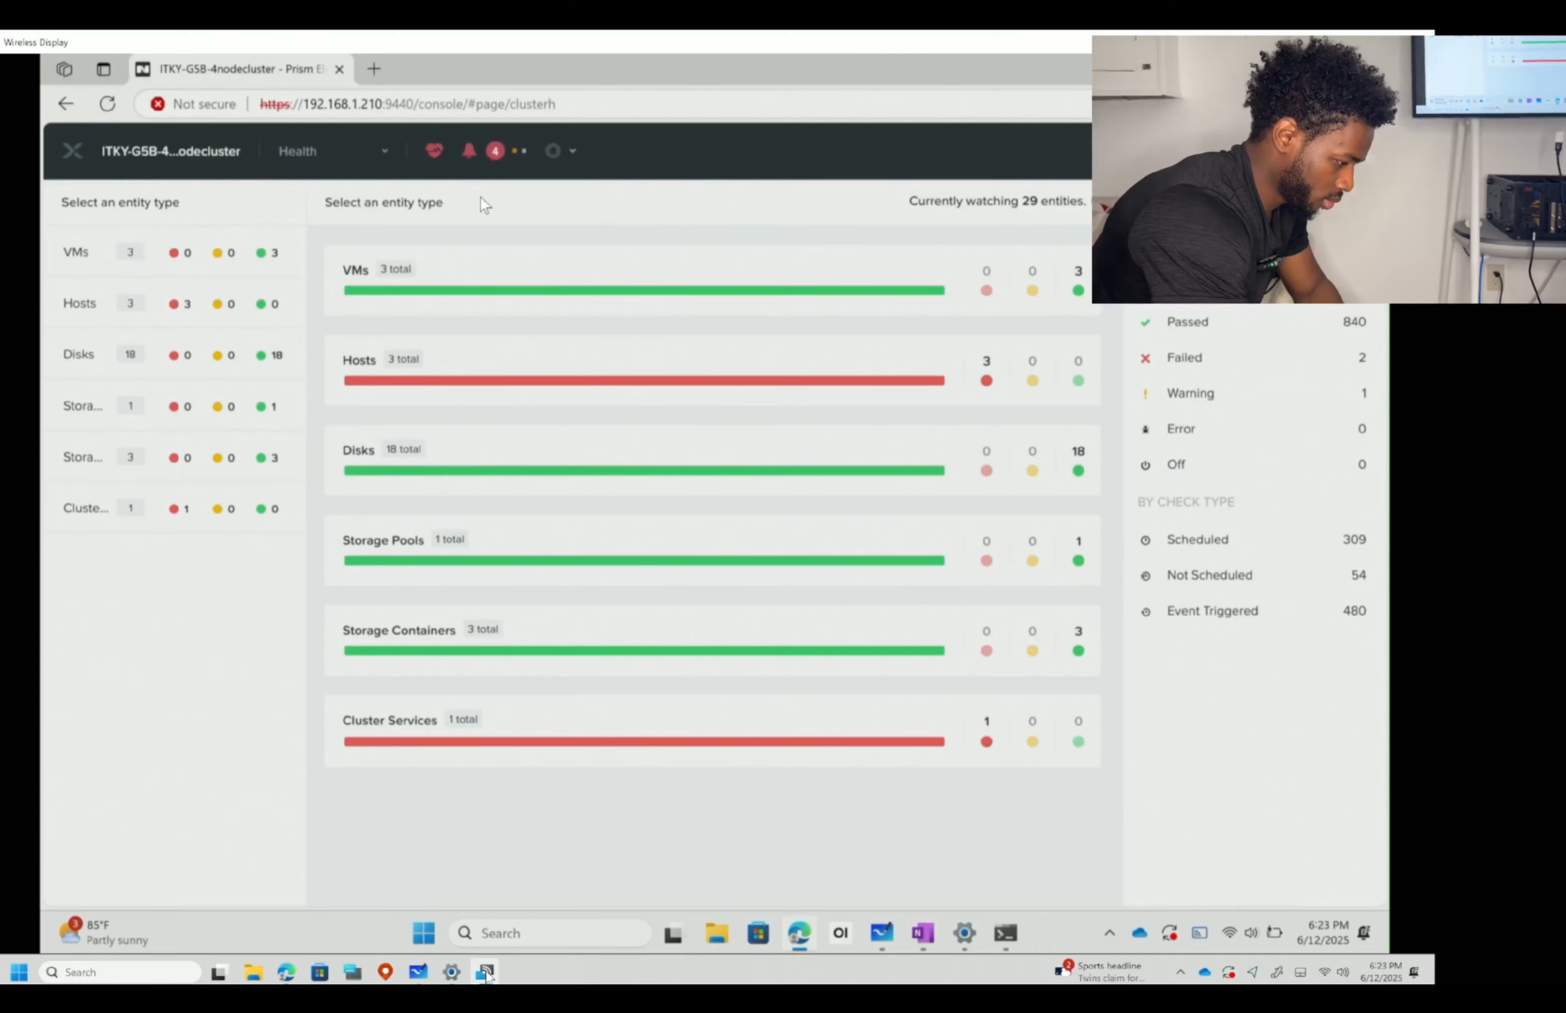
# - Review the recent critical, warning and info alerts, then close the alerts list
pyautogui.click(470, 155)
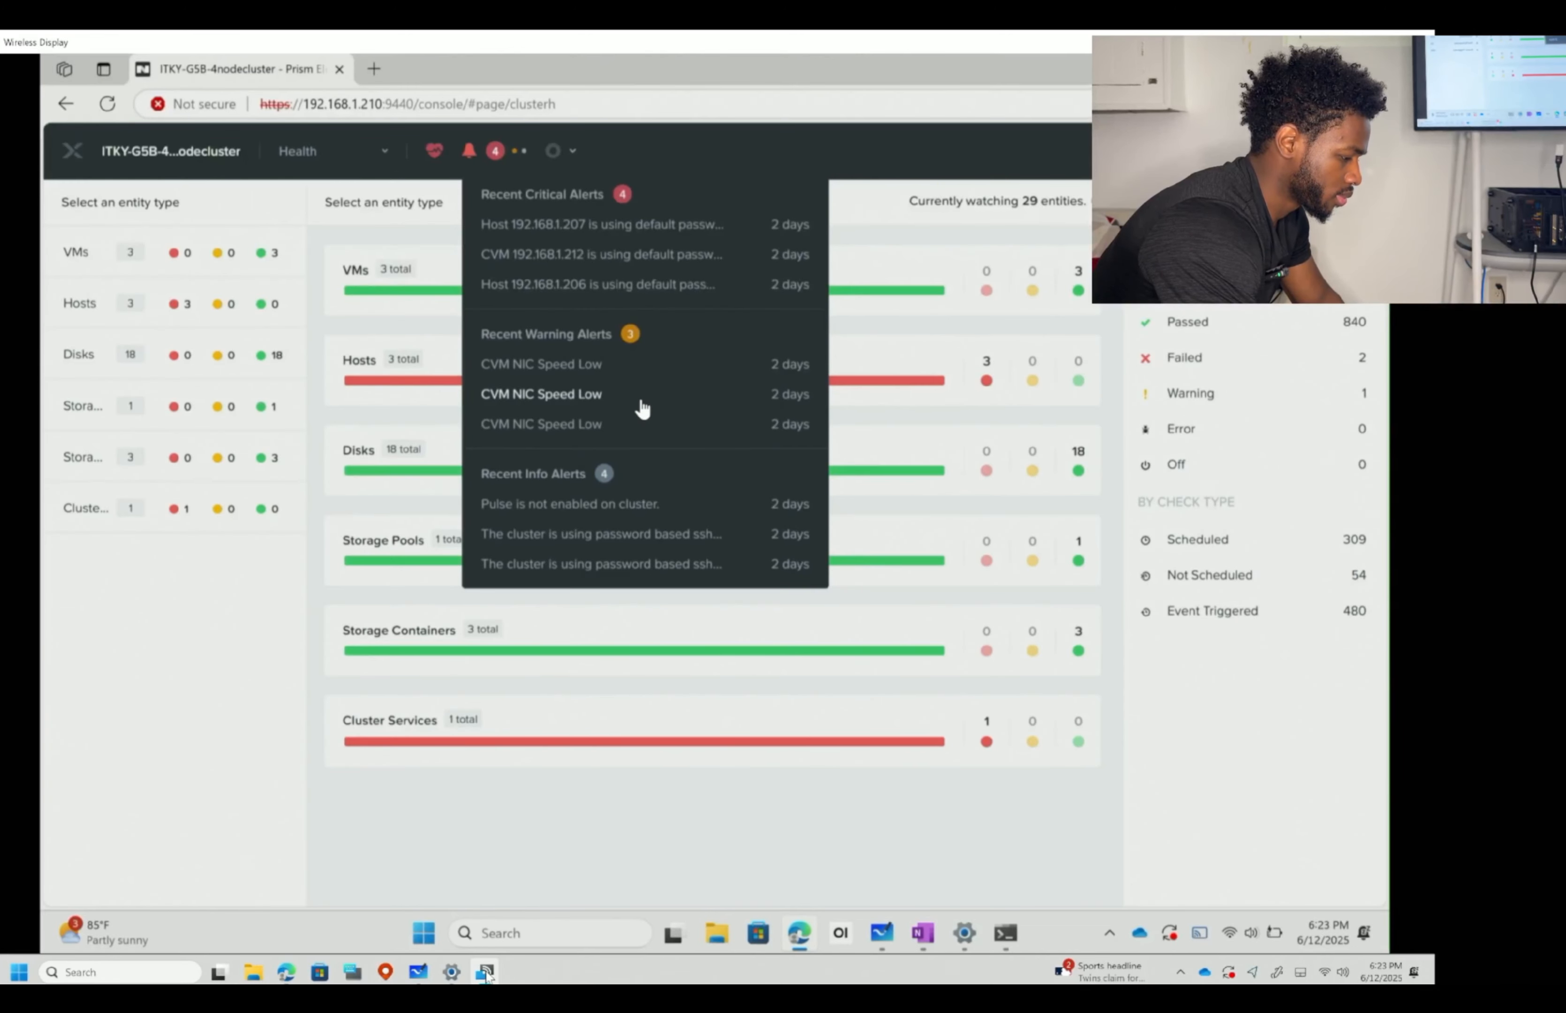
pyautogui.click(232, 587)
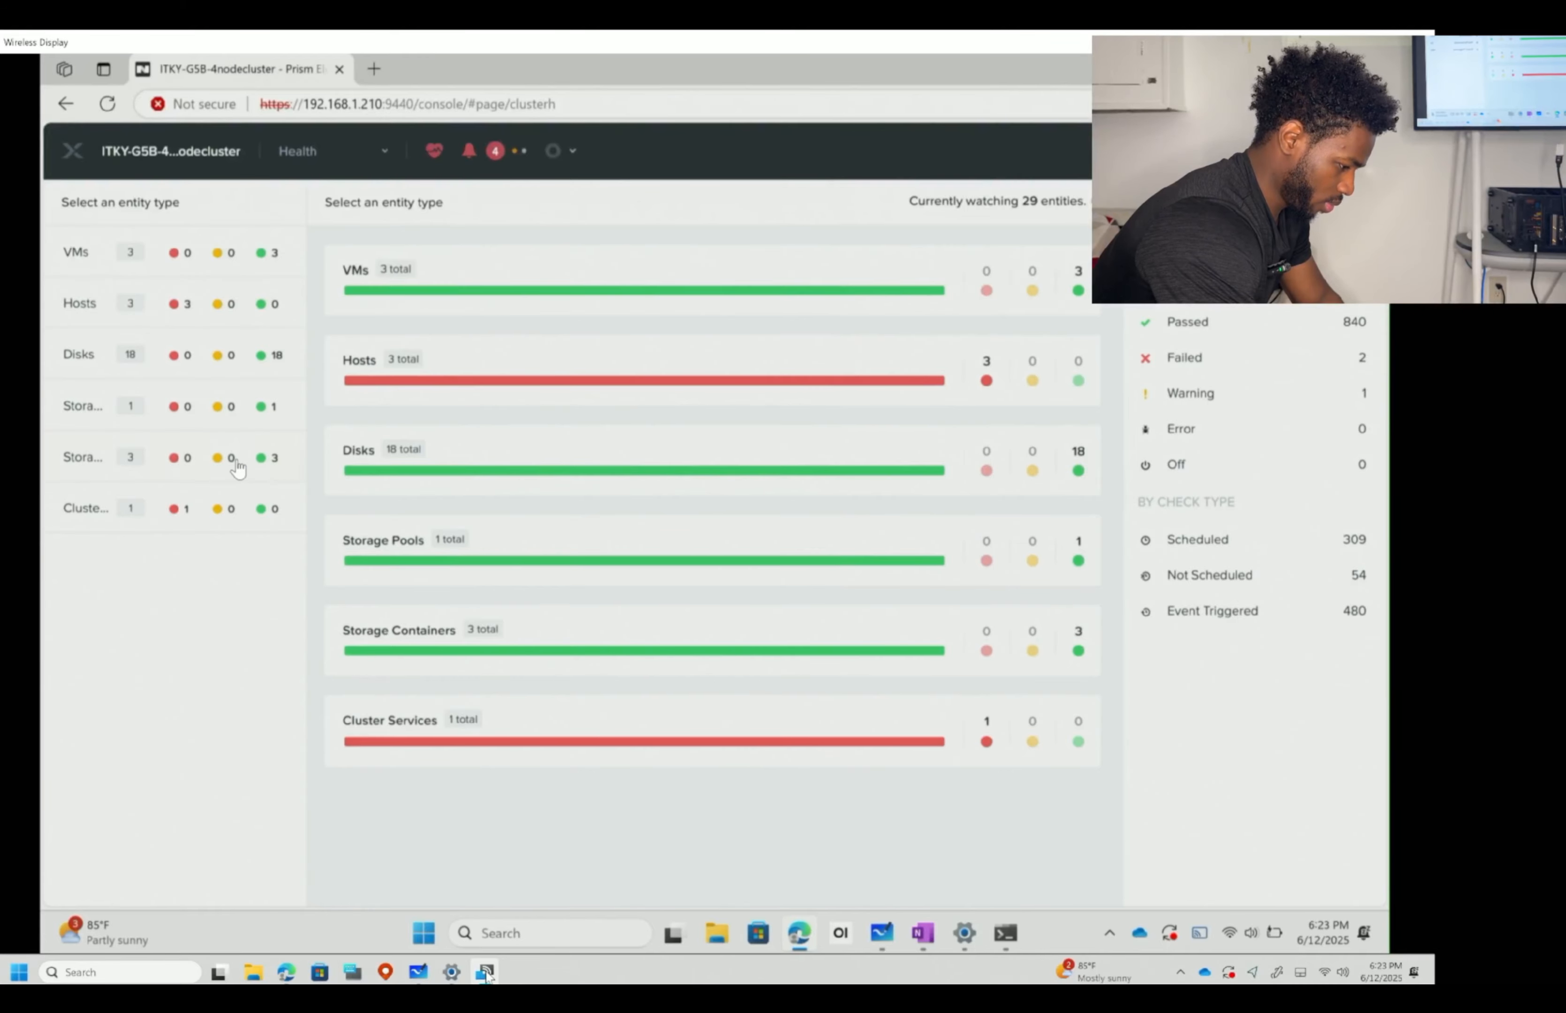
pyautogui.click(374, 158)
# - Go to cluster Settings and show Configure CVM with its 20 GB target for three CVMs
pyautogui.click(306, 553)
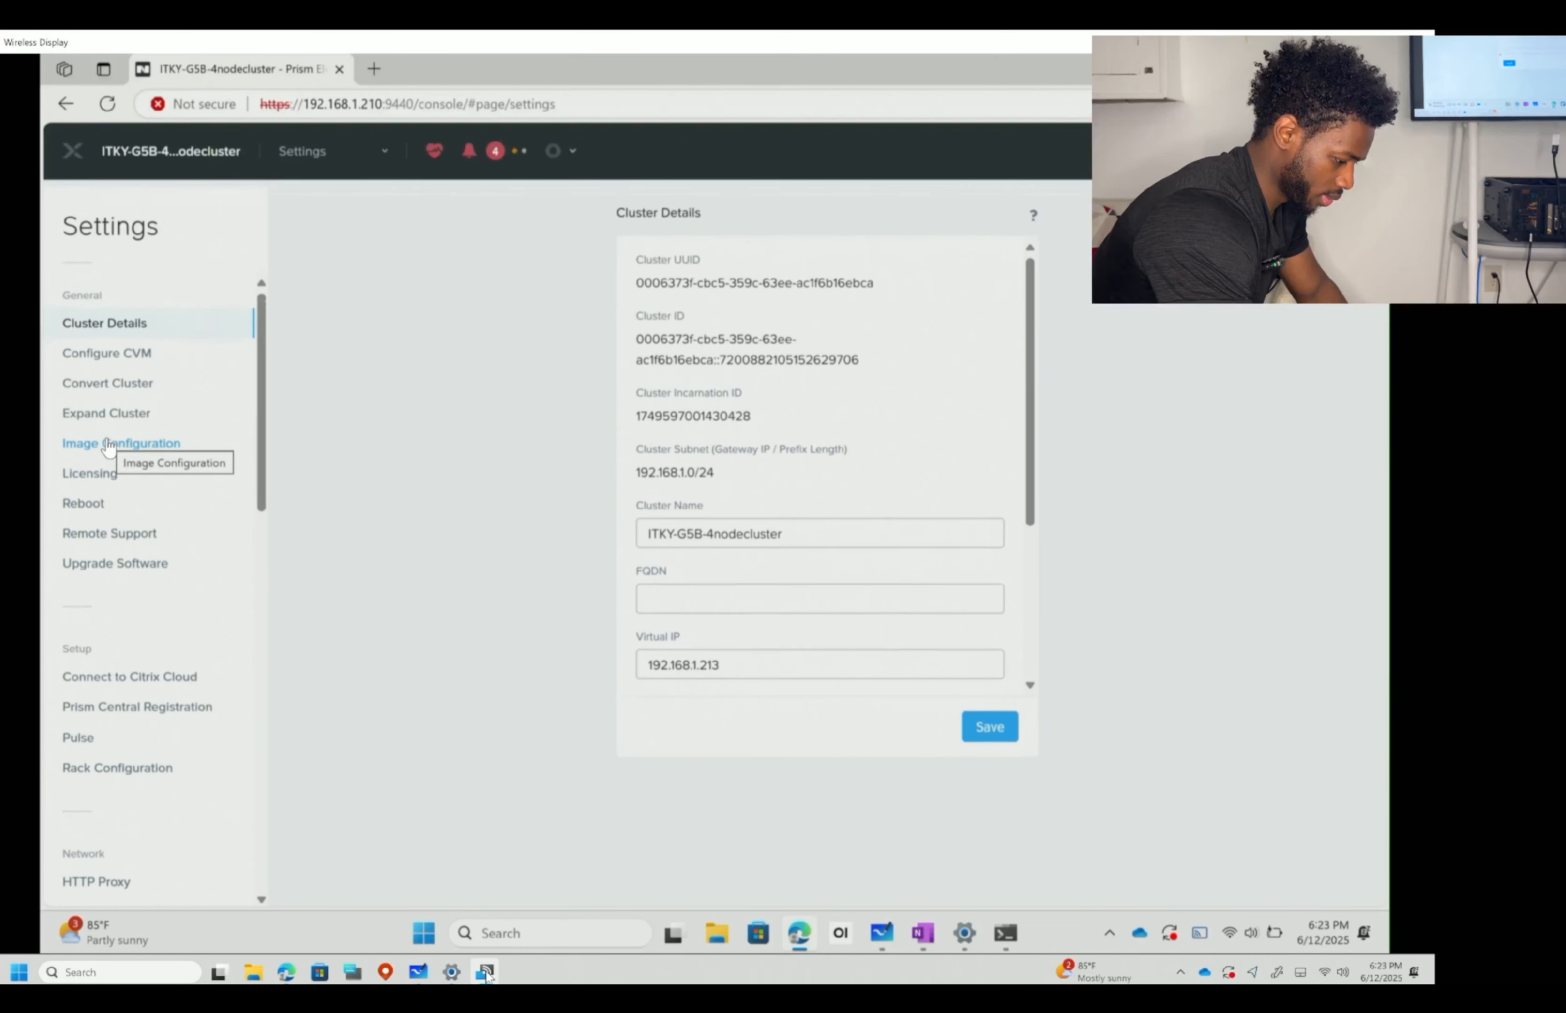
pyautogui.scroll(-10, 112, 447)
pyautogui.scroll(10, 109, 449)
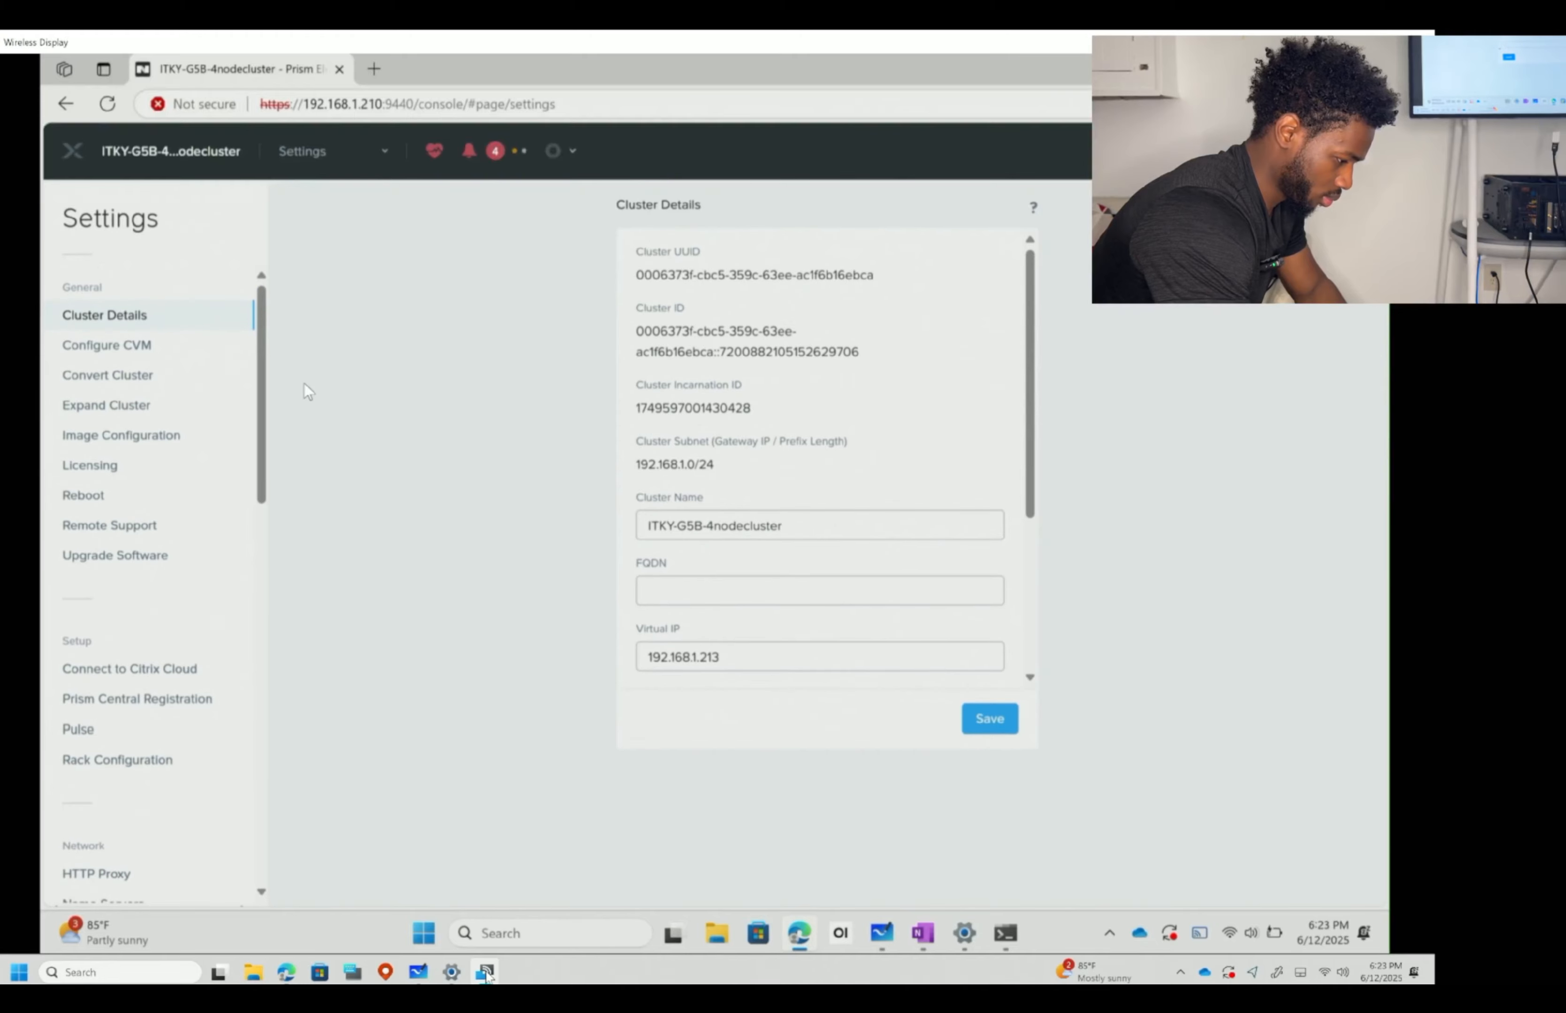
pyautogui.click(141, 355)
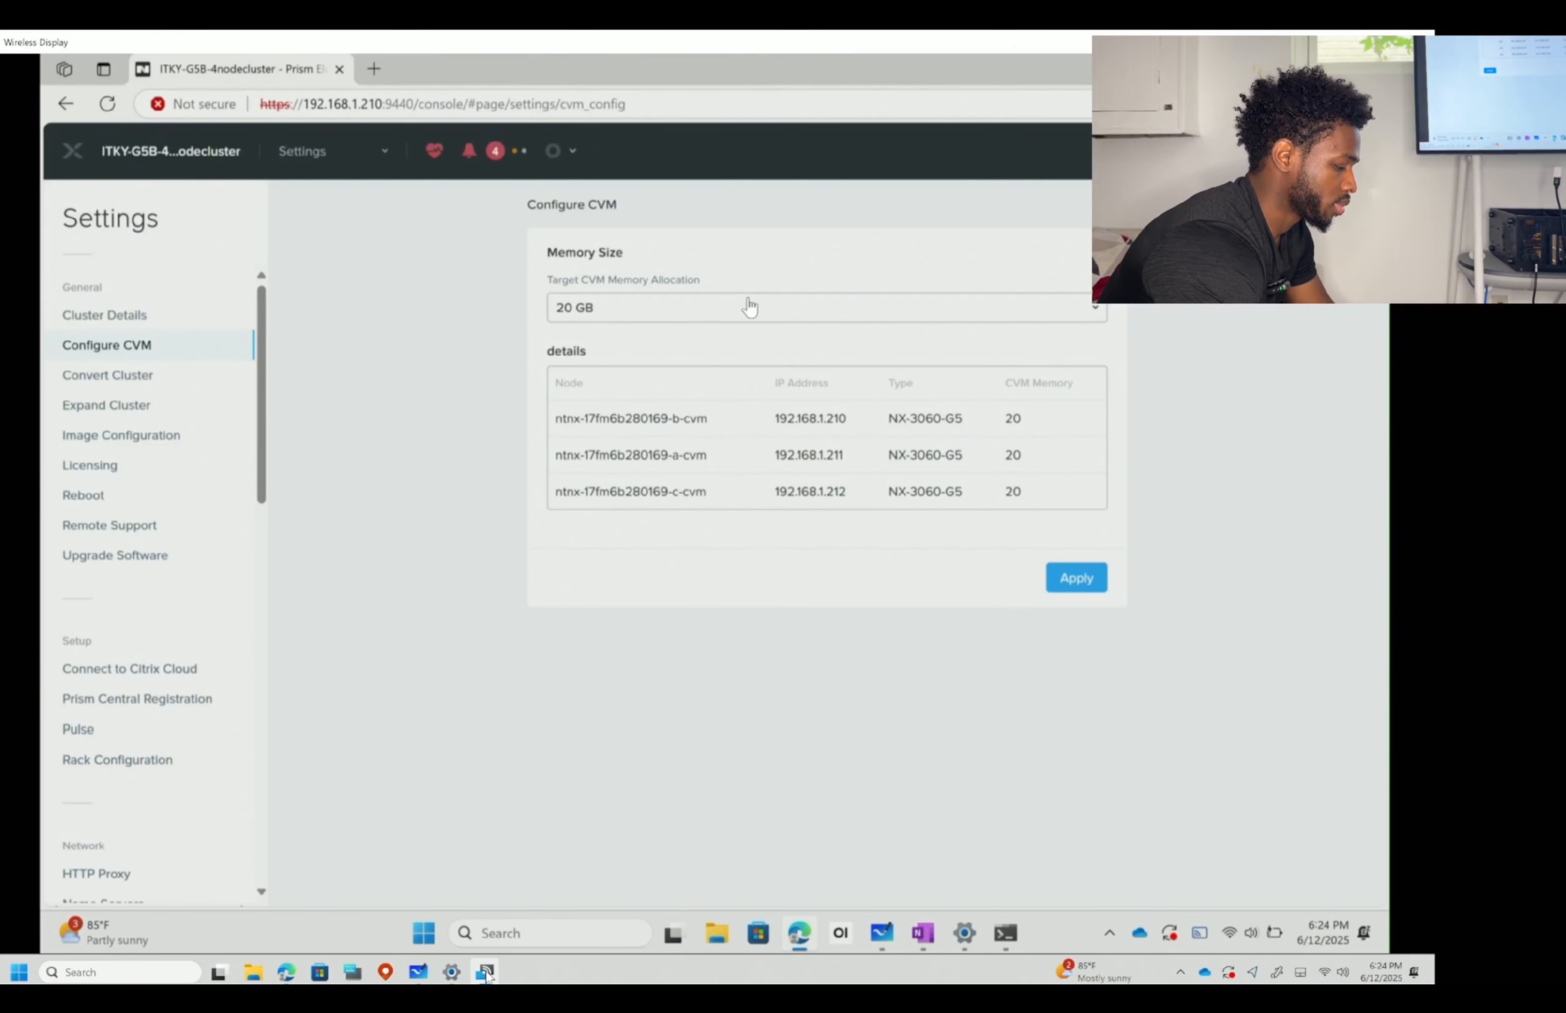
# - Look over the Target CVM Memory Allocation size options, leaving it at 20 GB
pyautogui.click(761, 313)
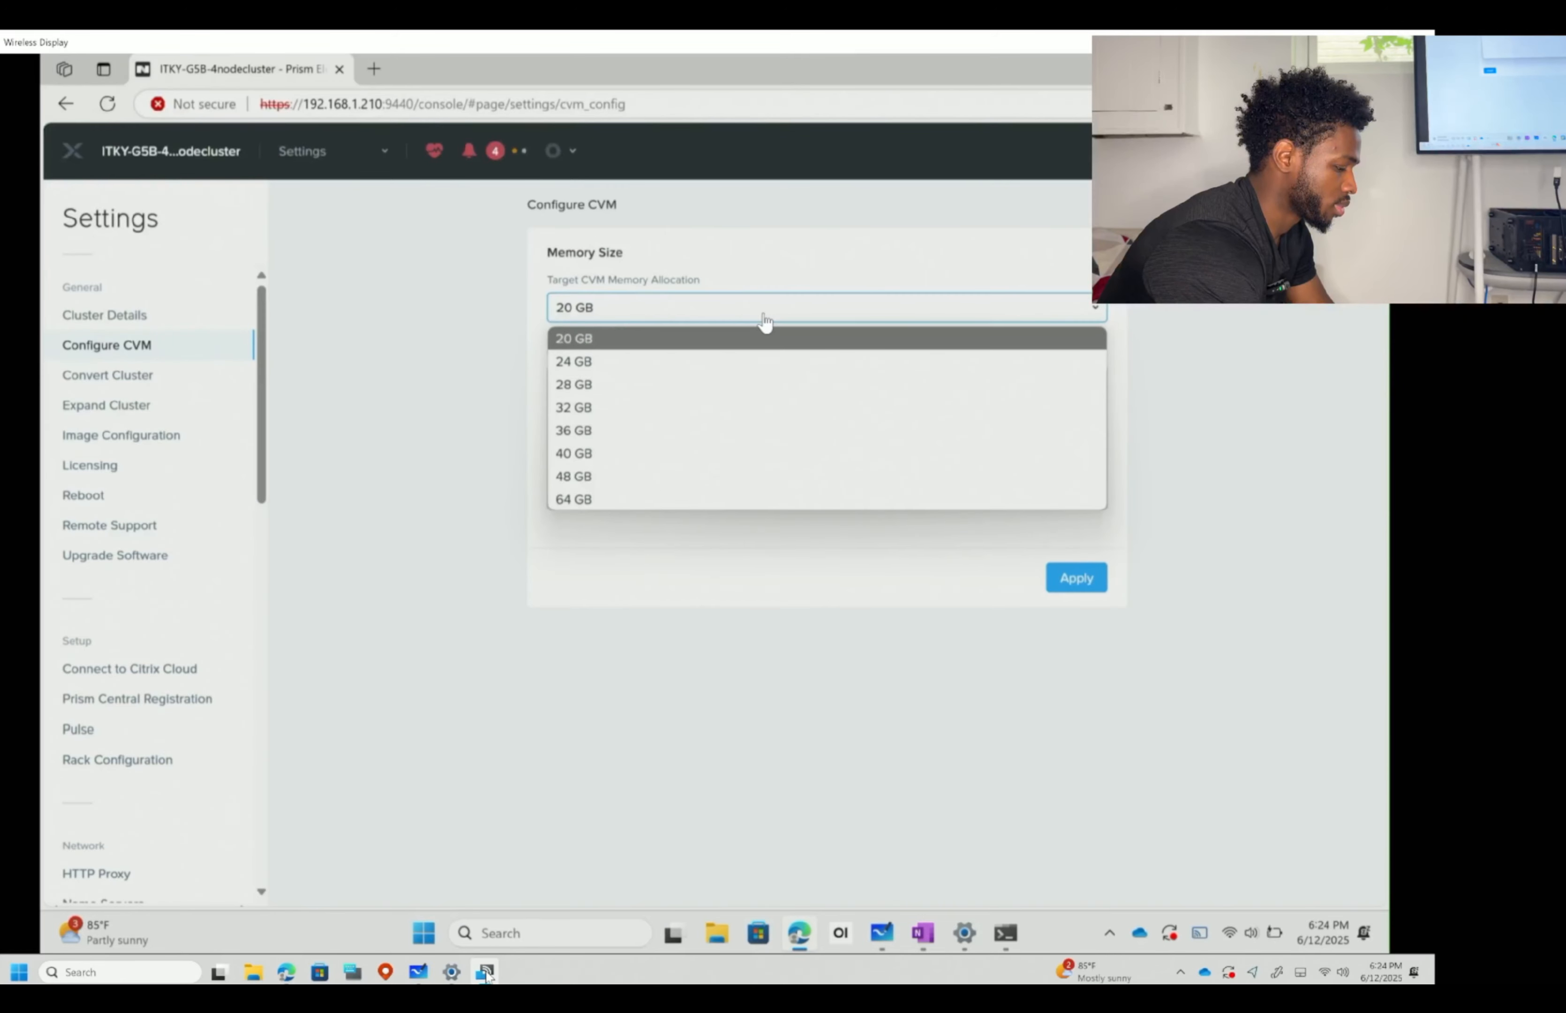
pyautogui.click(795, 279)
pyautogui.click(733, 309)
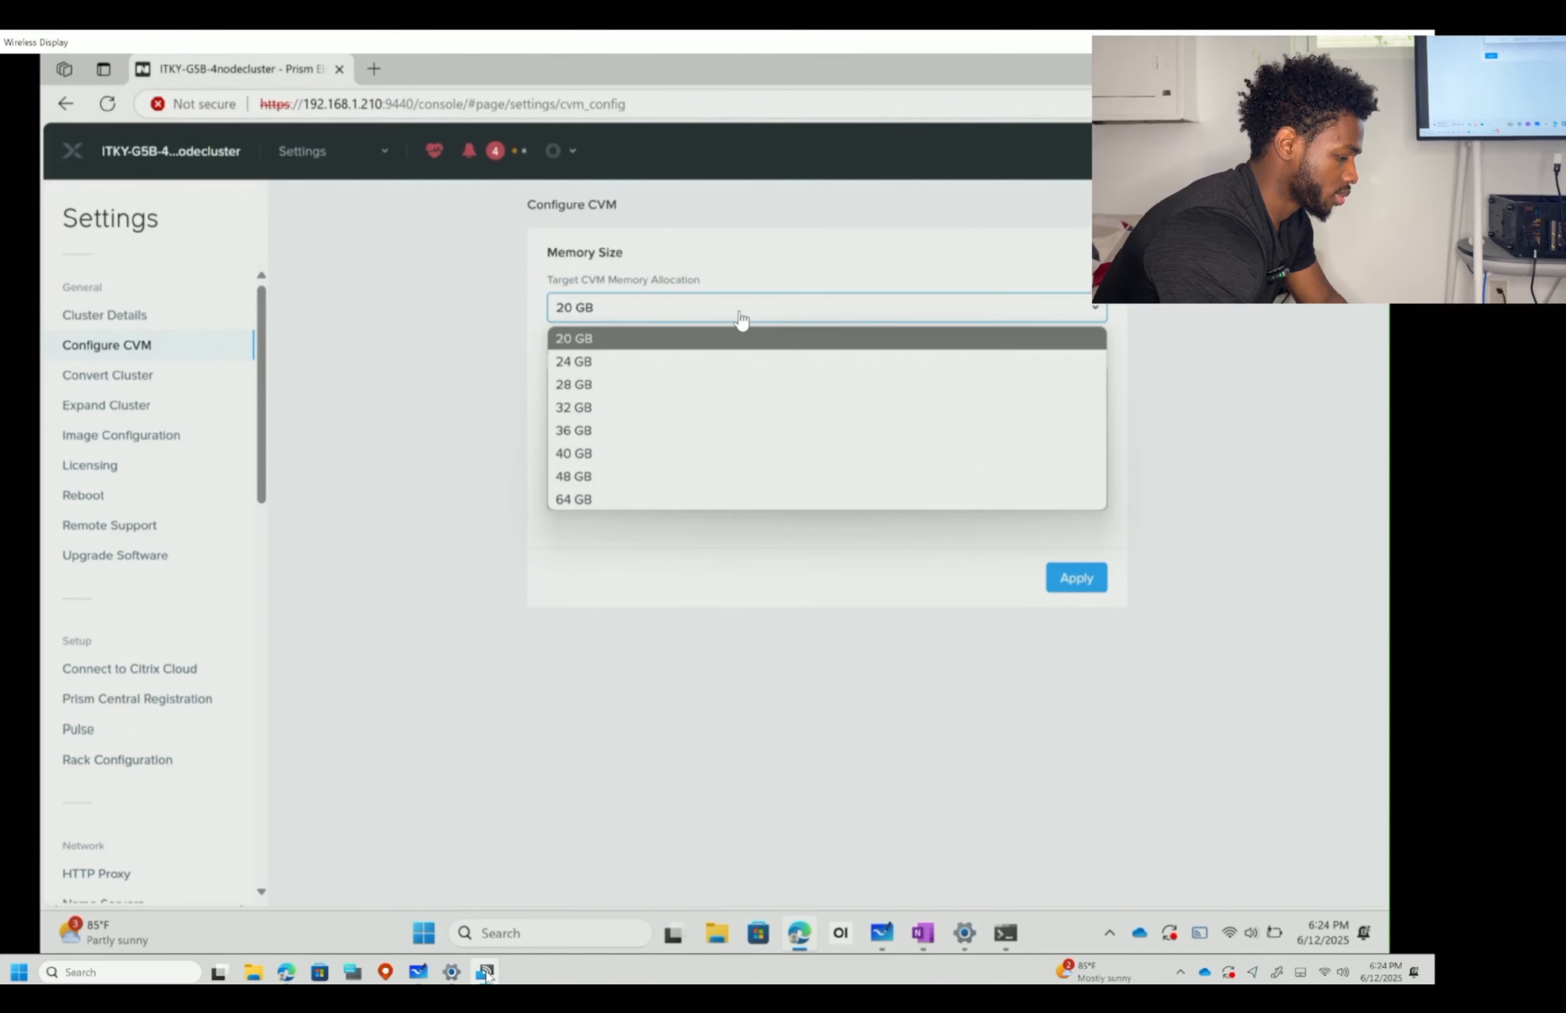
pyautogui.click(745, 273)
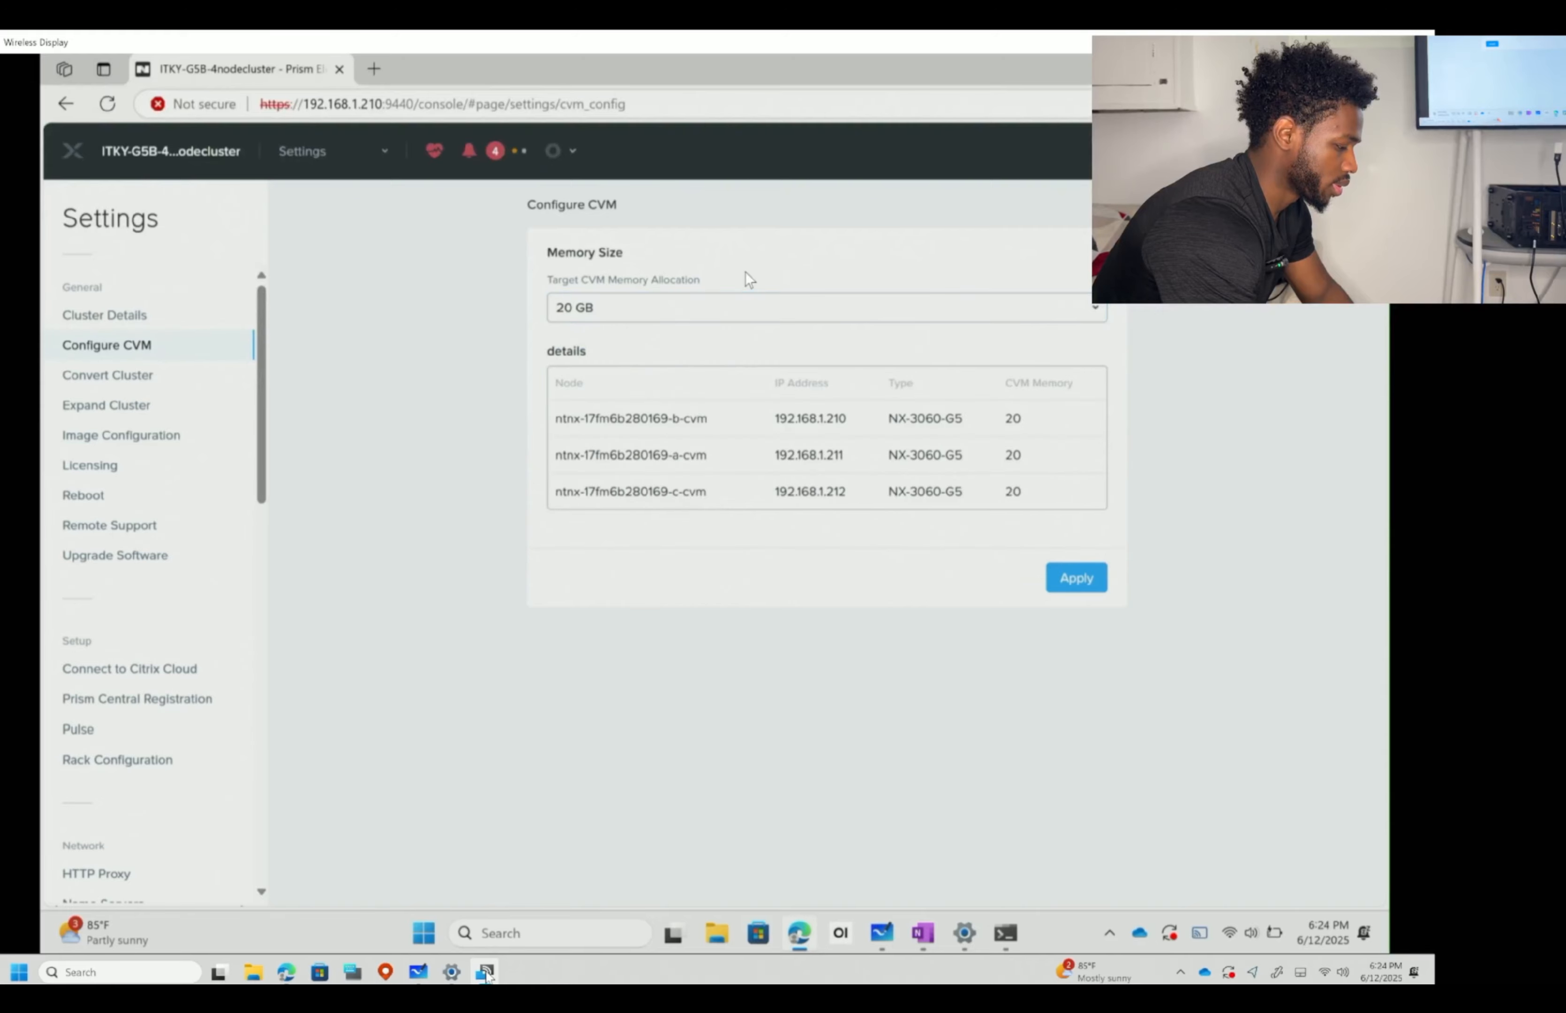
pyautogui.click(762, 319)
pyautogui.click(758, 319)
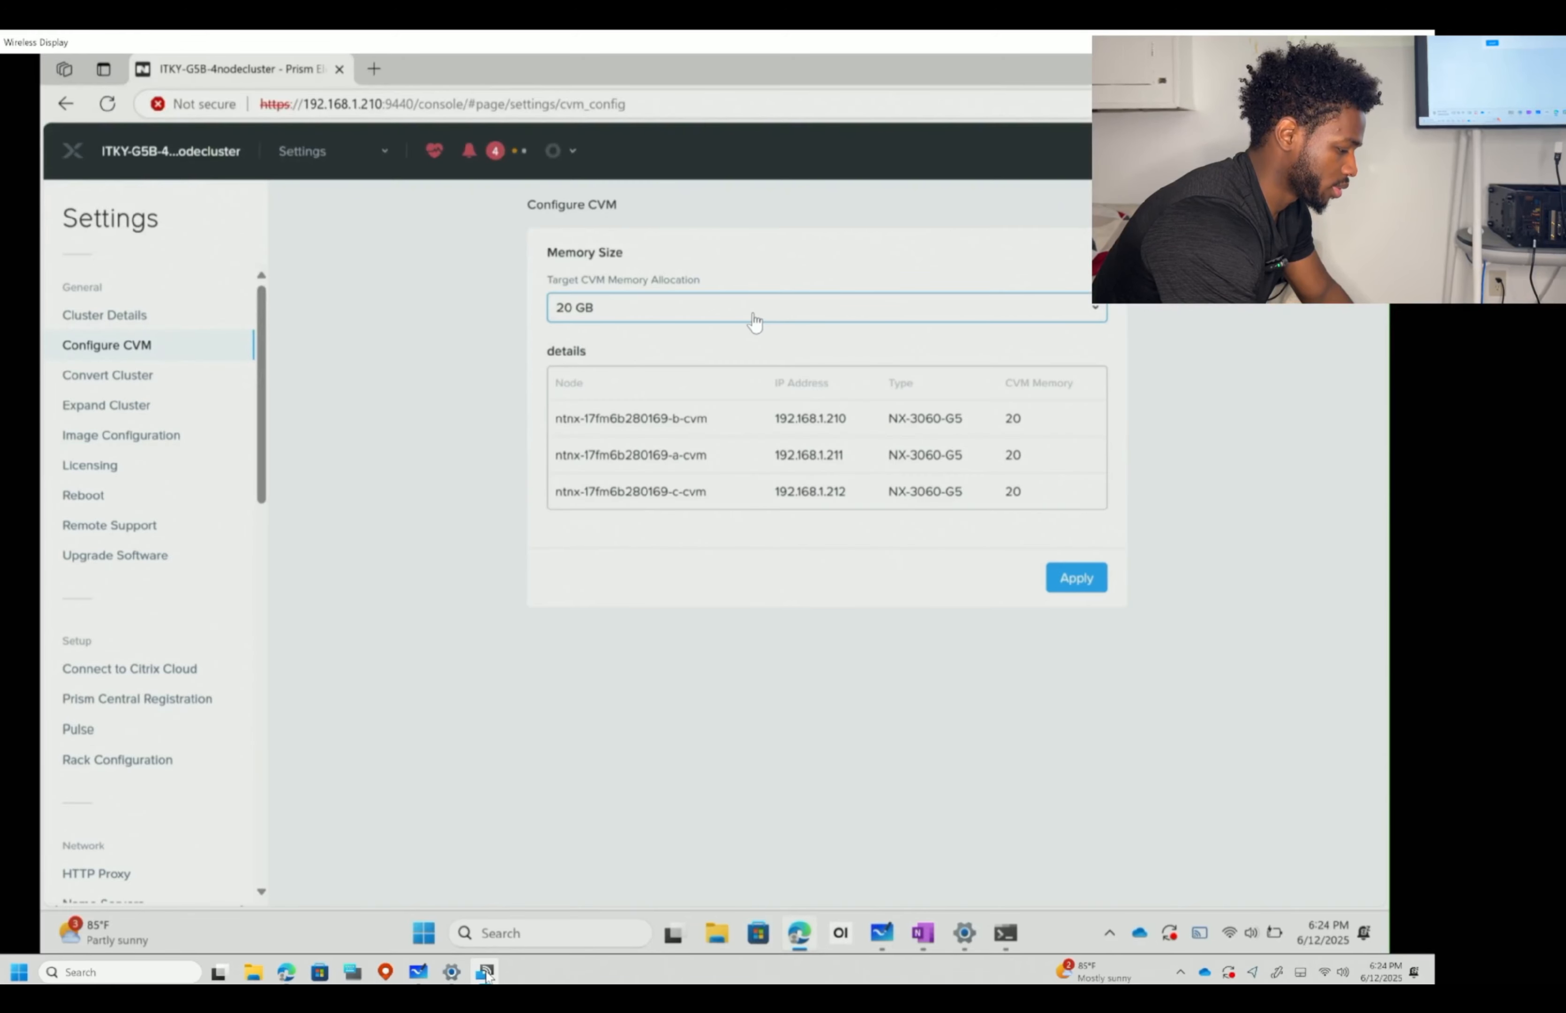
pyautogui.click(752, 317)
pyautogui.click(764, 278)
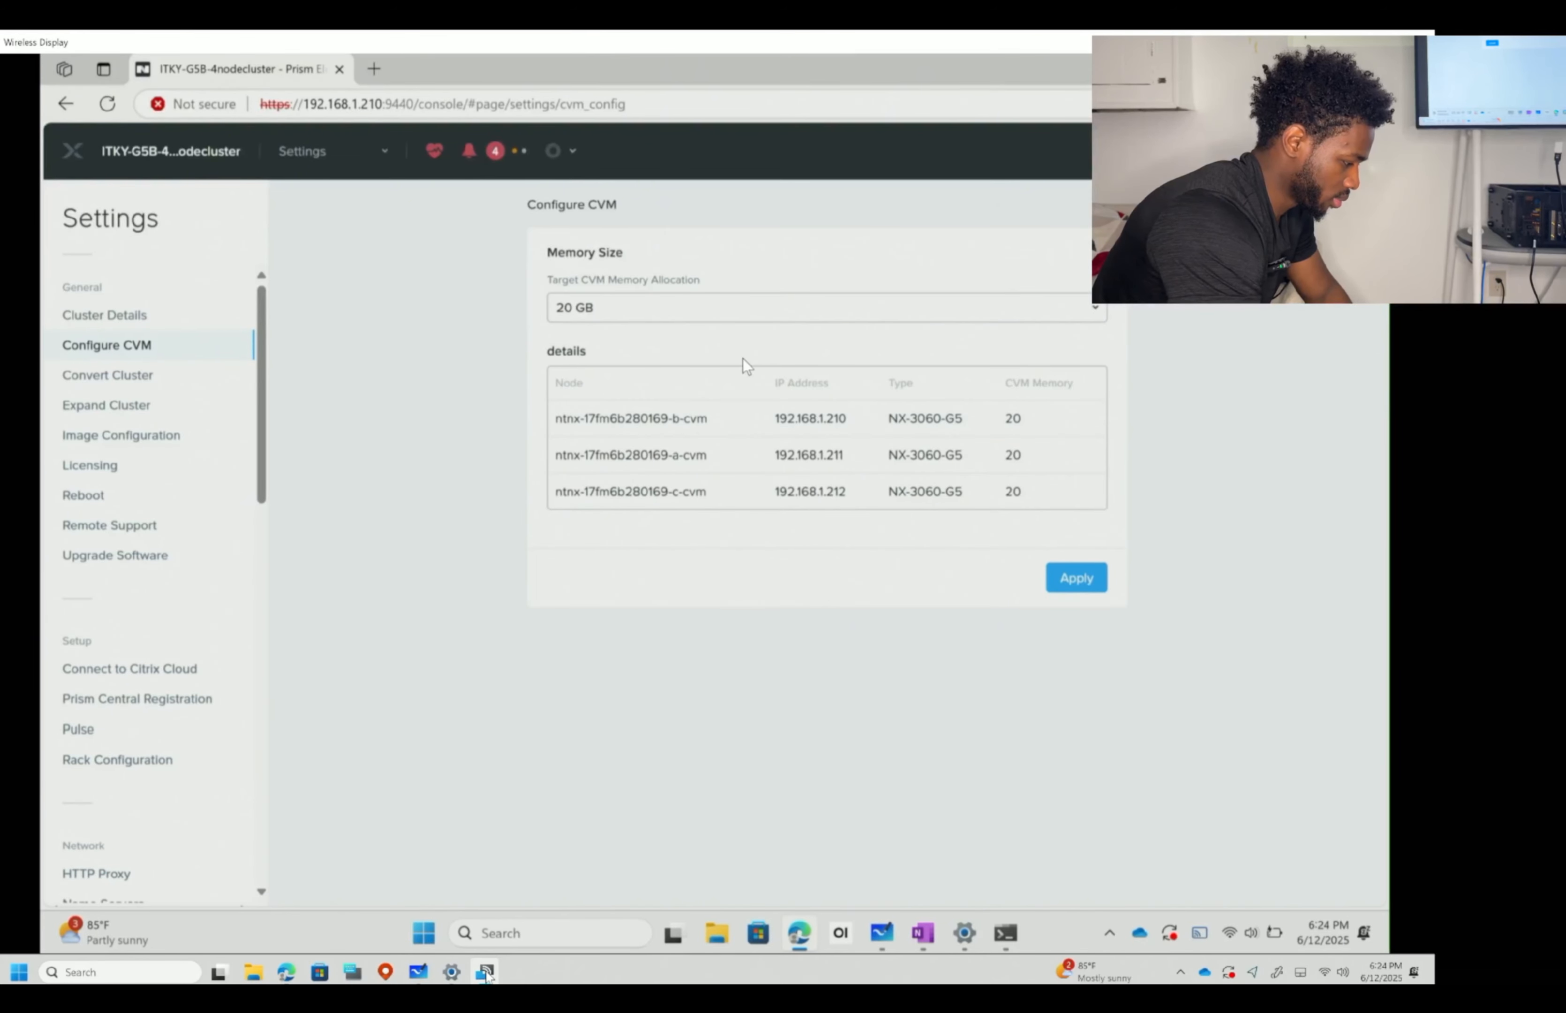
pyautogui.click(873, 320)
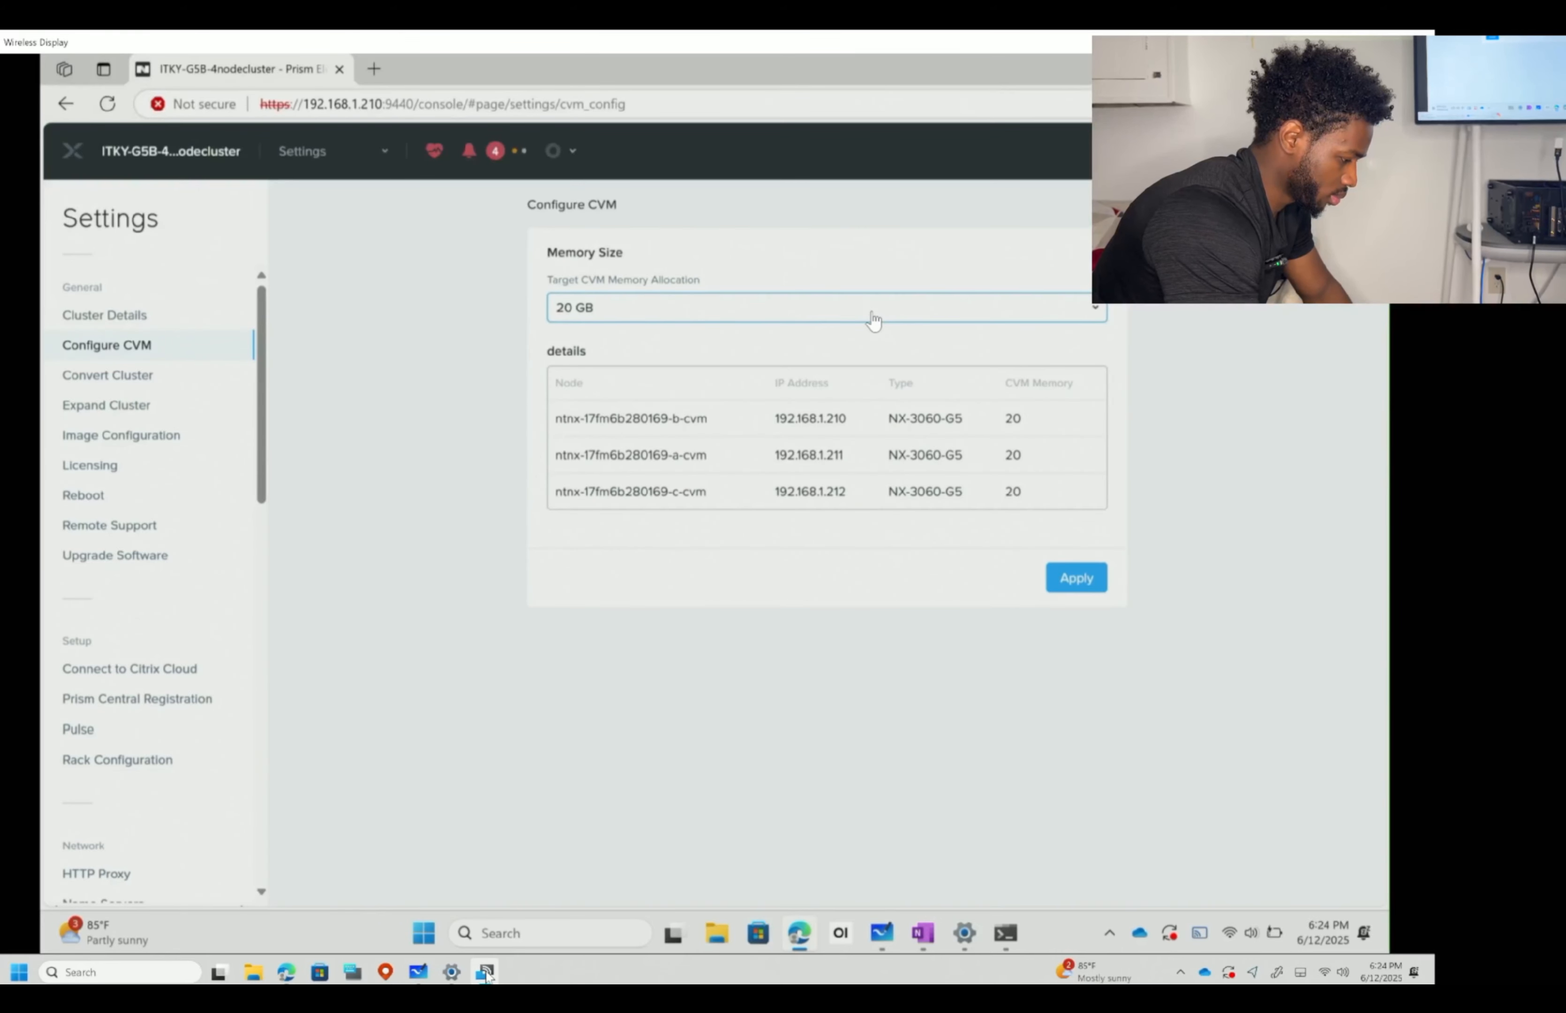
# - Try 24 GB and 28 GB CVM memory, restore 20 GB, then attempt Convert Cluster
pyautogui.click(873, 321)
pyautogui.click(796, 355)
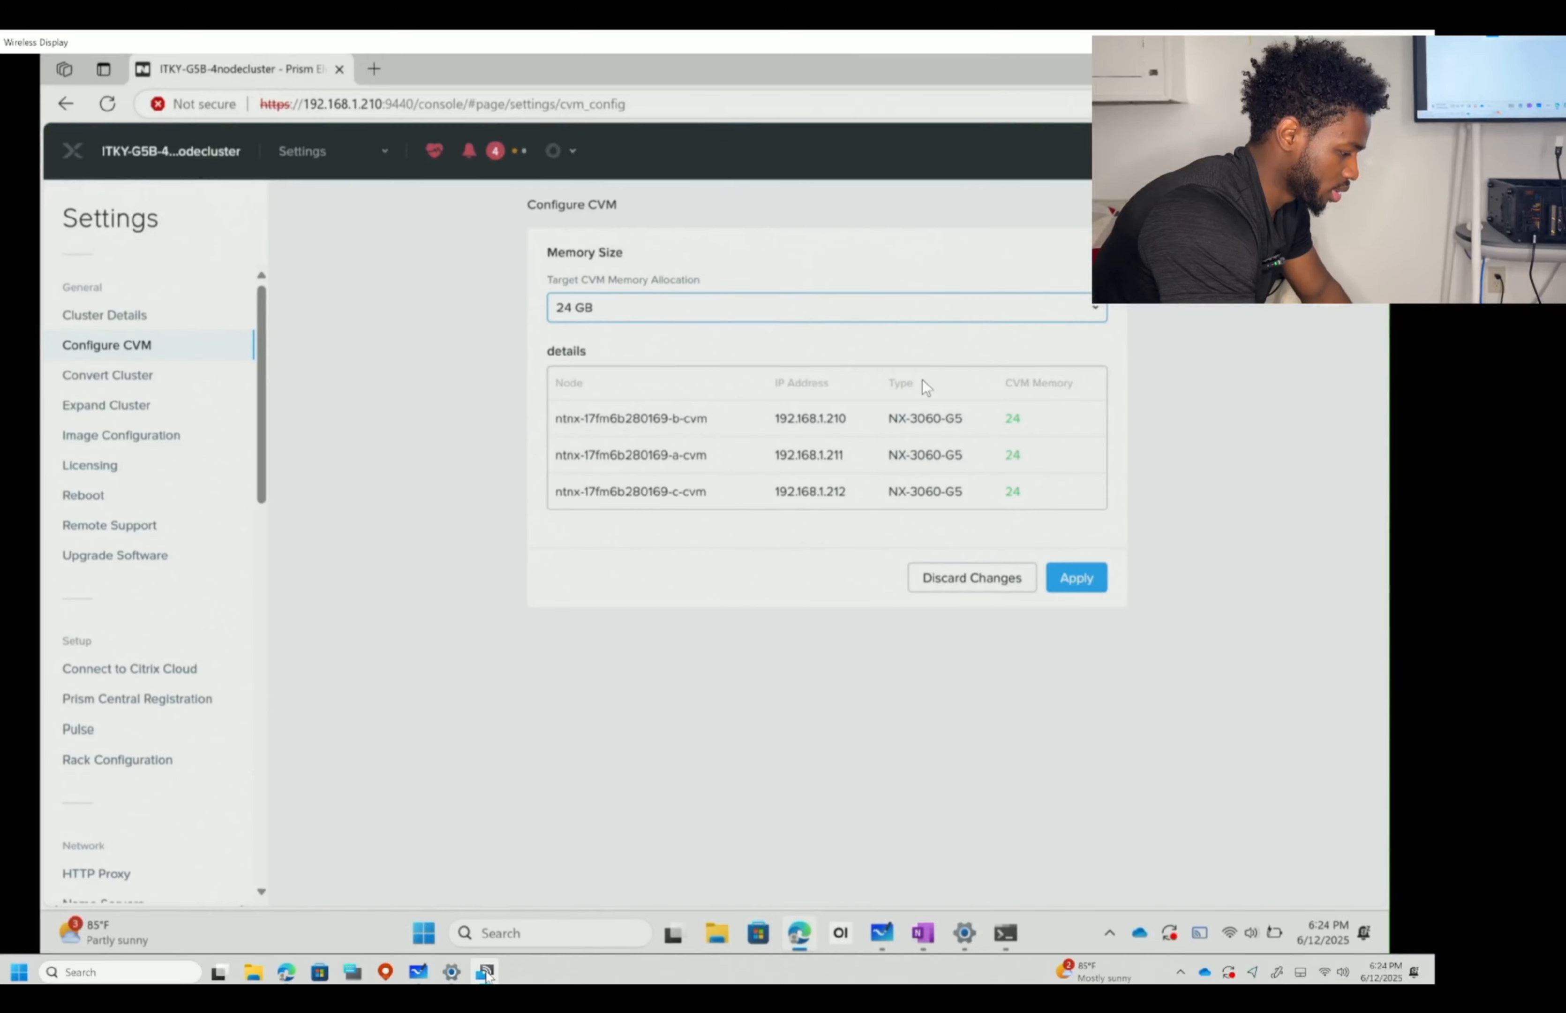
pyautogui.click(819, 314)
pyautogui.click(708, 385)
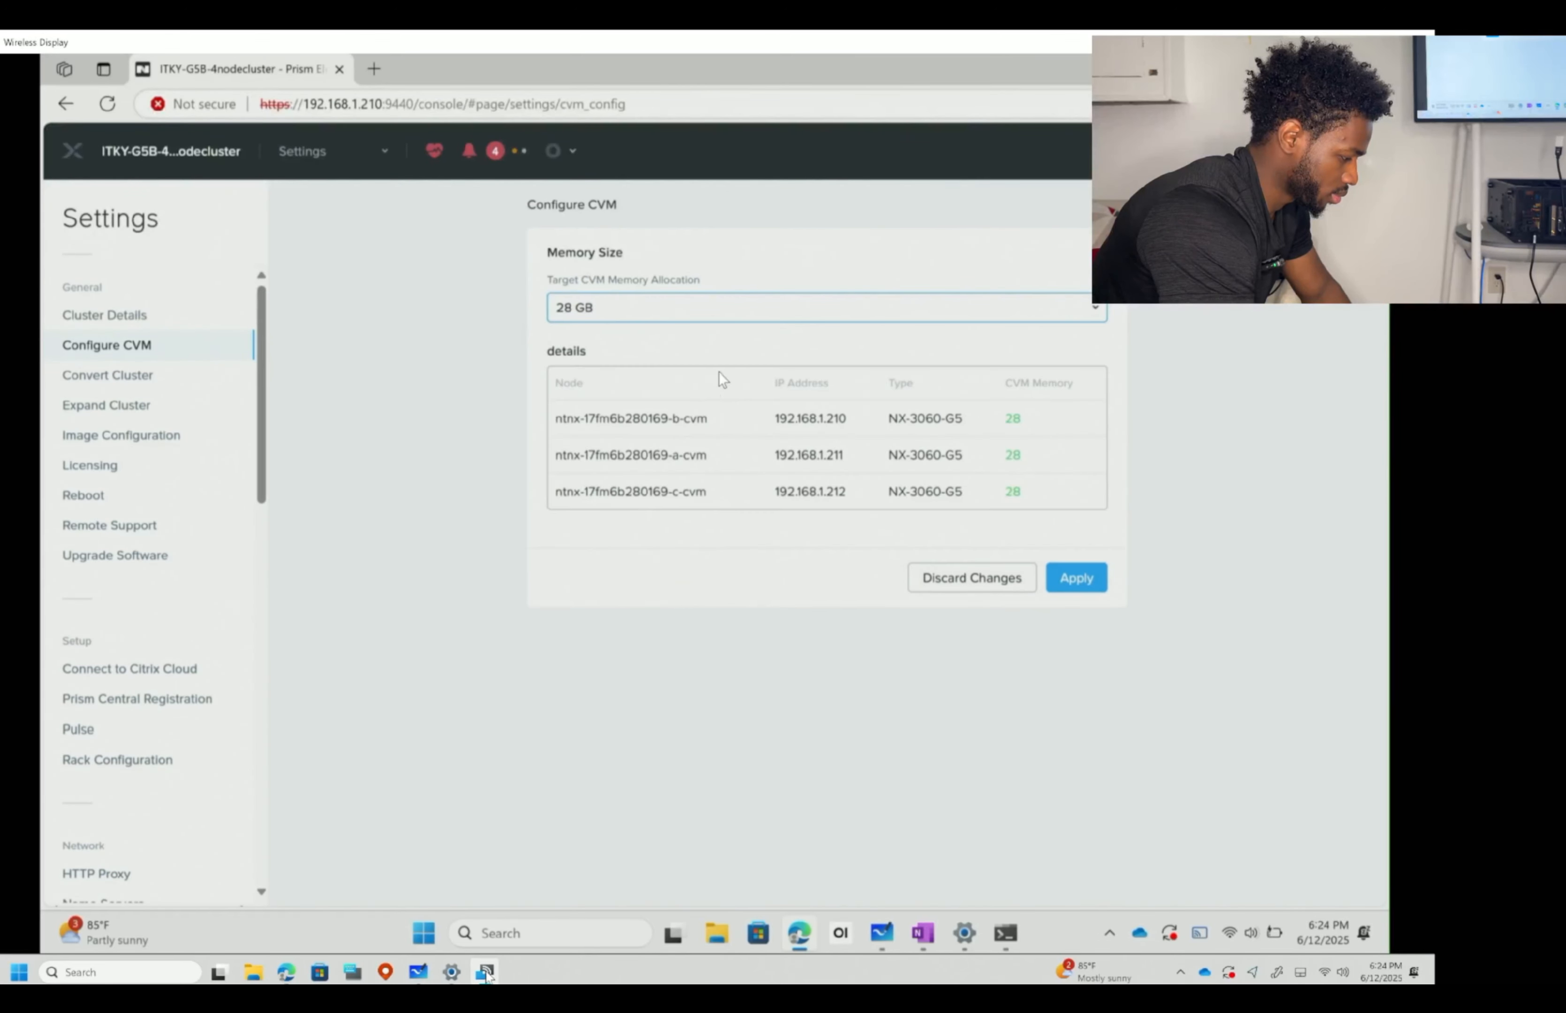
pyautogui.click(773, 312)
pyautogui.click(608, 339)
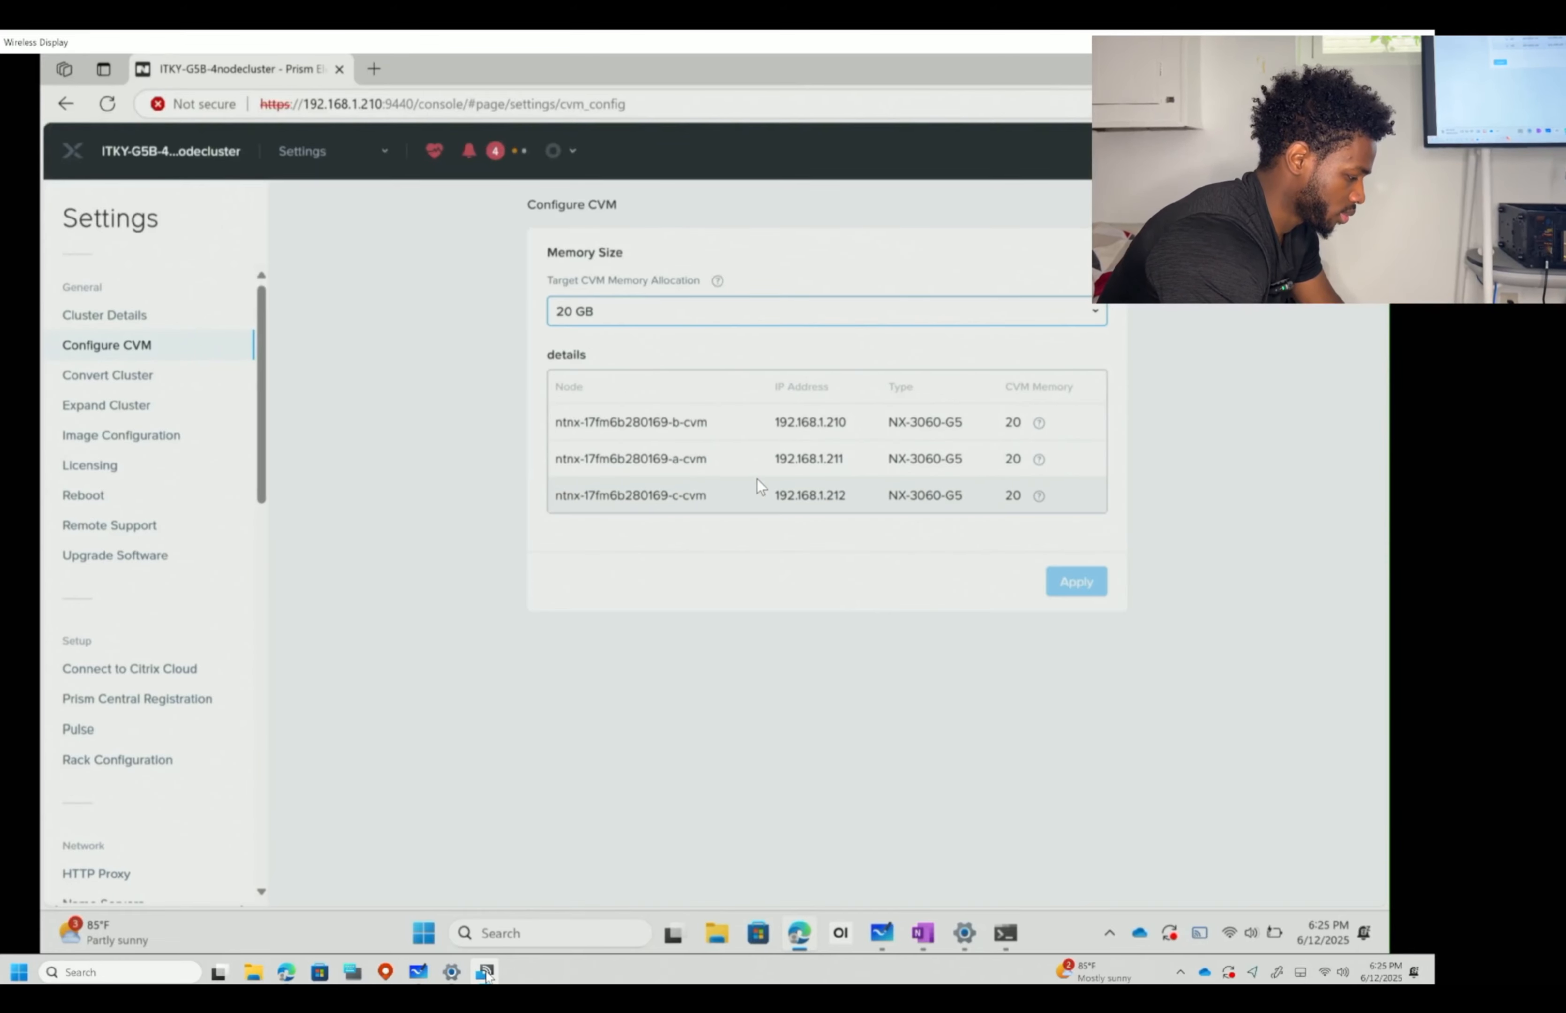
pyautogui.click(155, 378)
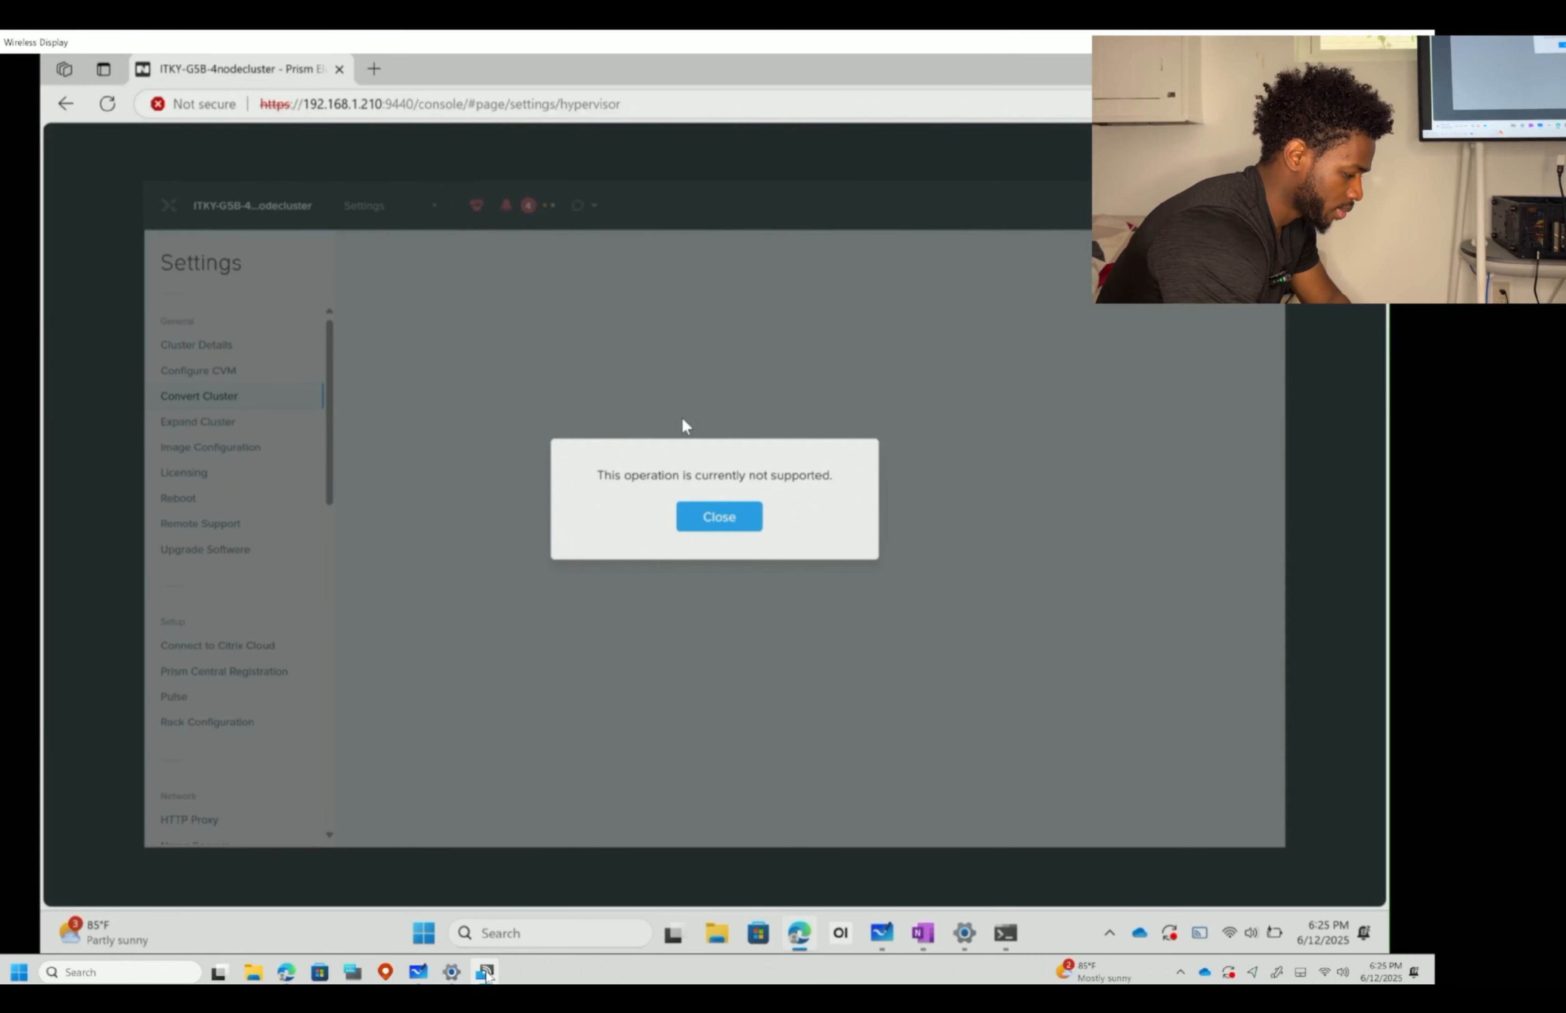
# - Dismiss the not-supported message and show the Expand Cluster options for adding hosts
pyautogui.click(719, 516)
pyautogui.click(128, 414)
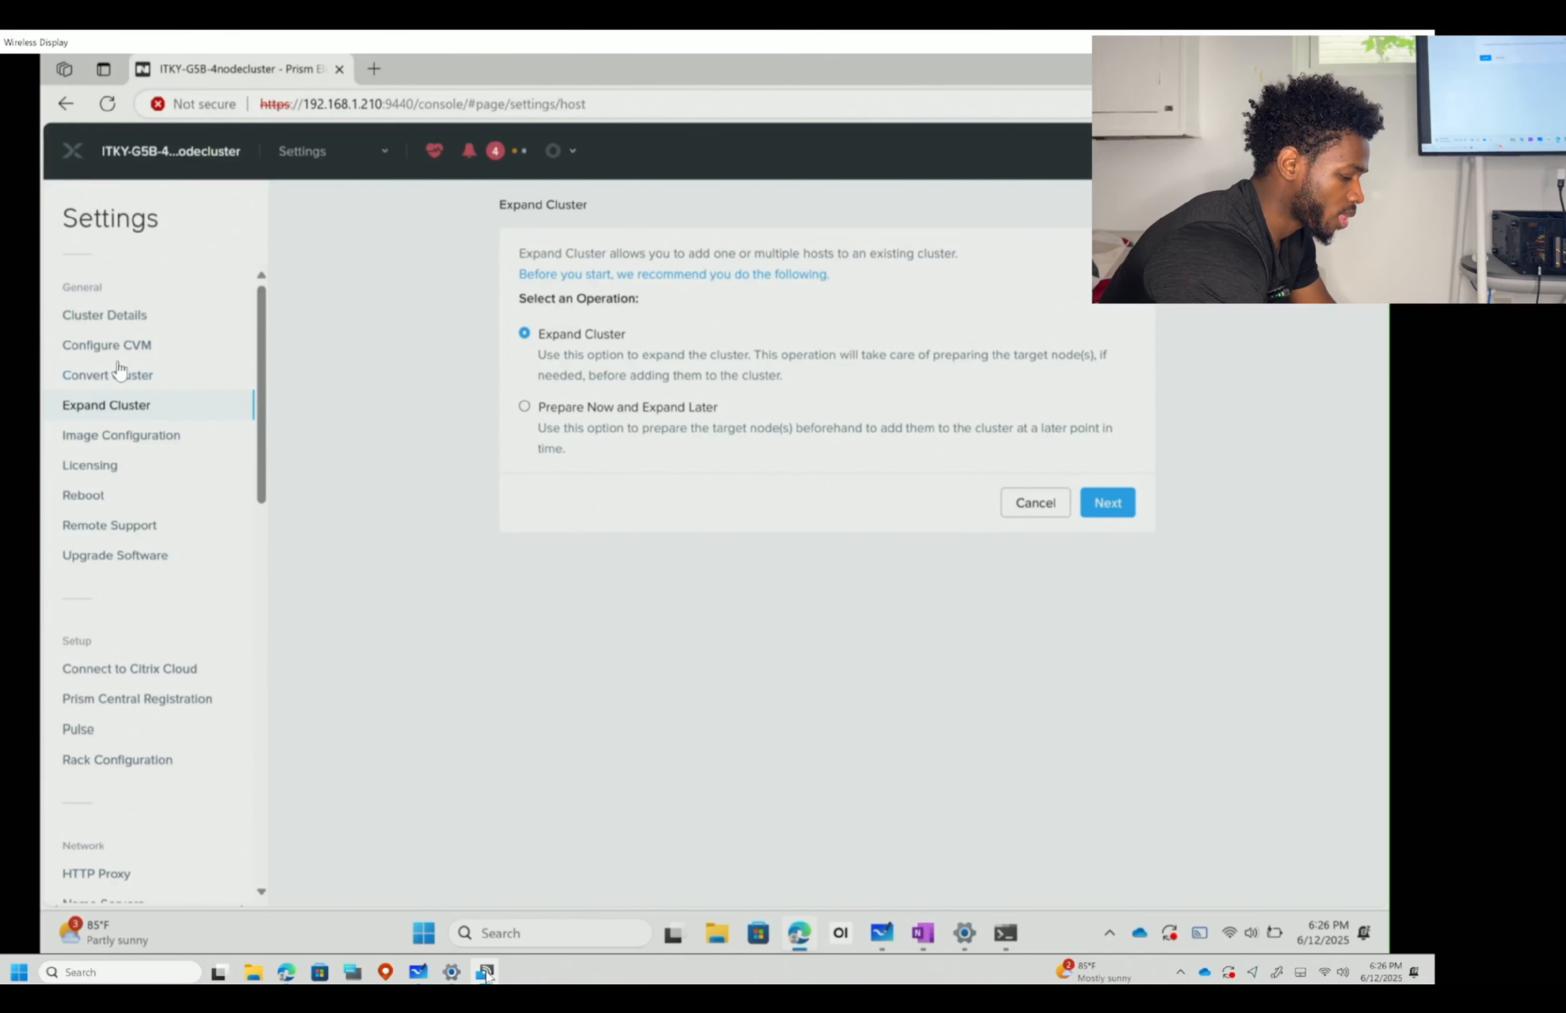
# - View the still-empty Image Configuration page and open a new tab to search 'linux ubuntu download'
pyautogui.click(158, 436)
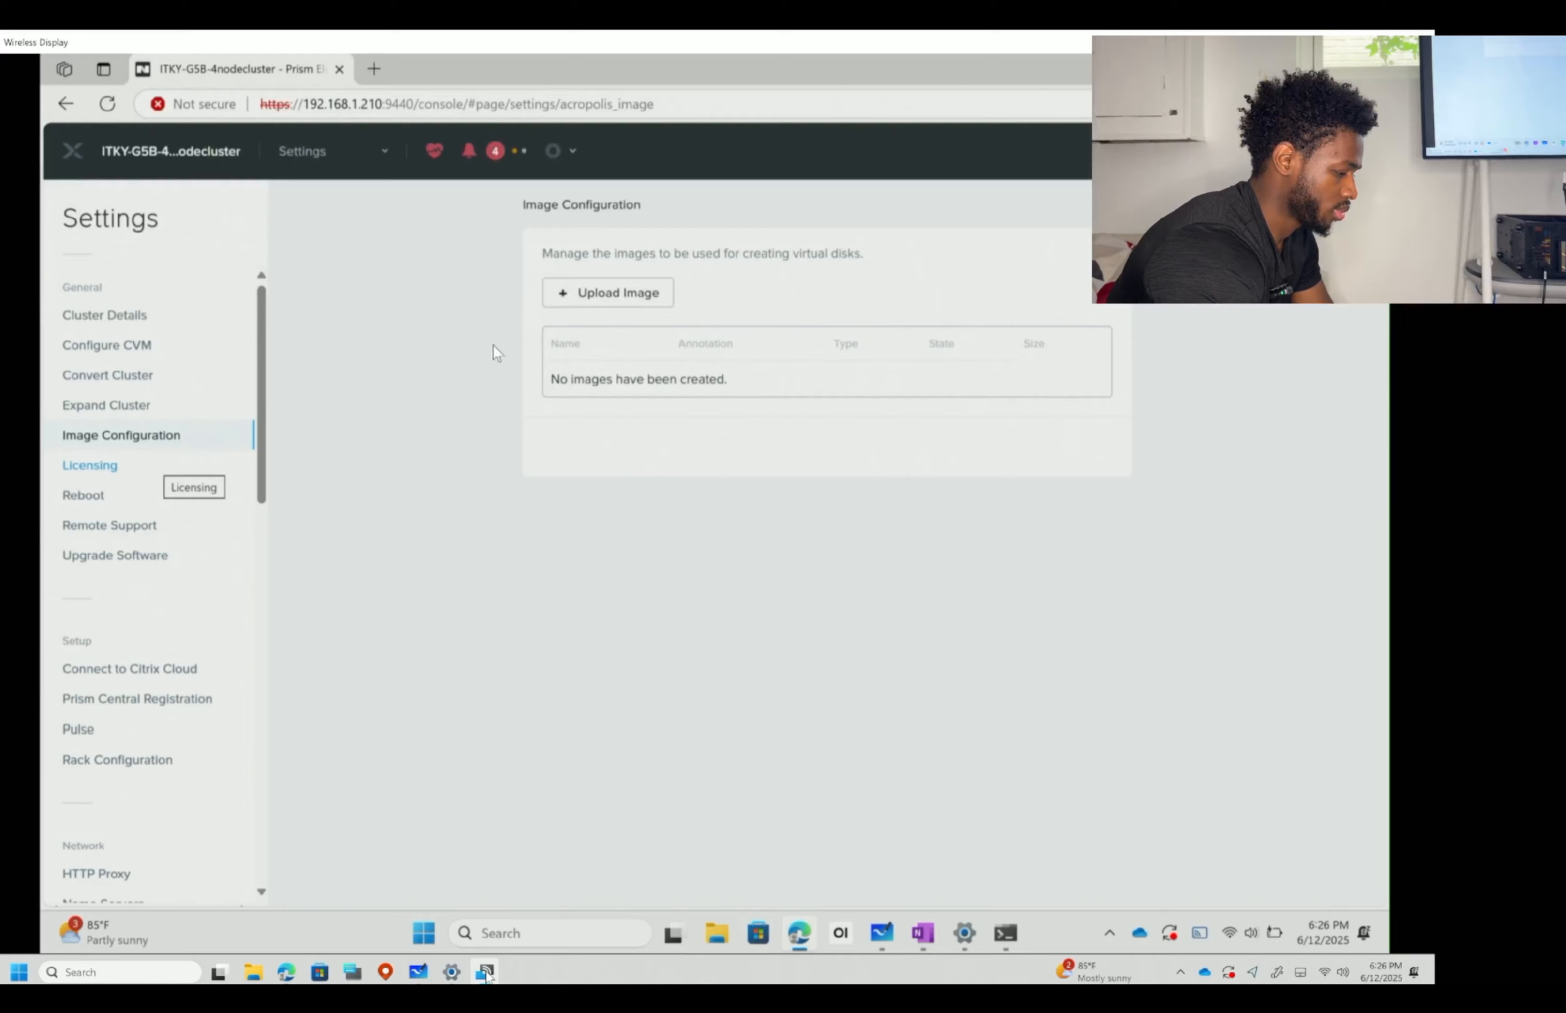
pyautogui.click(375, 69)
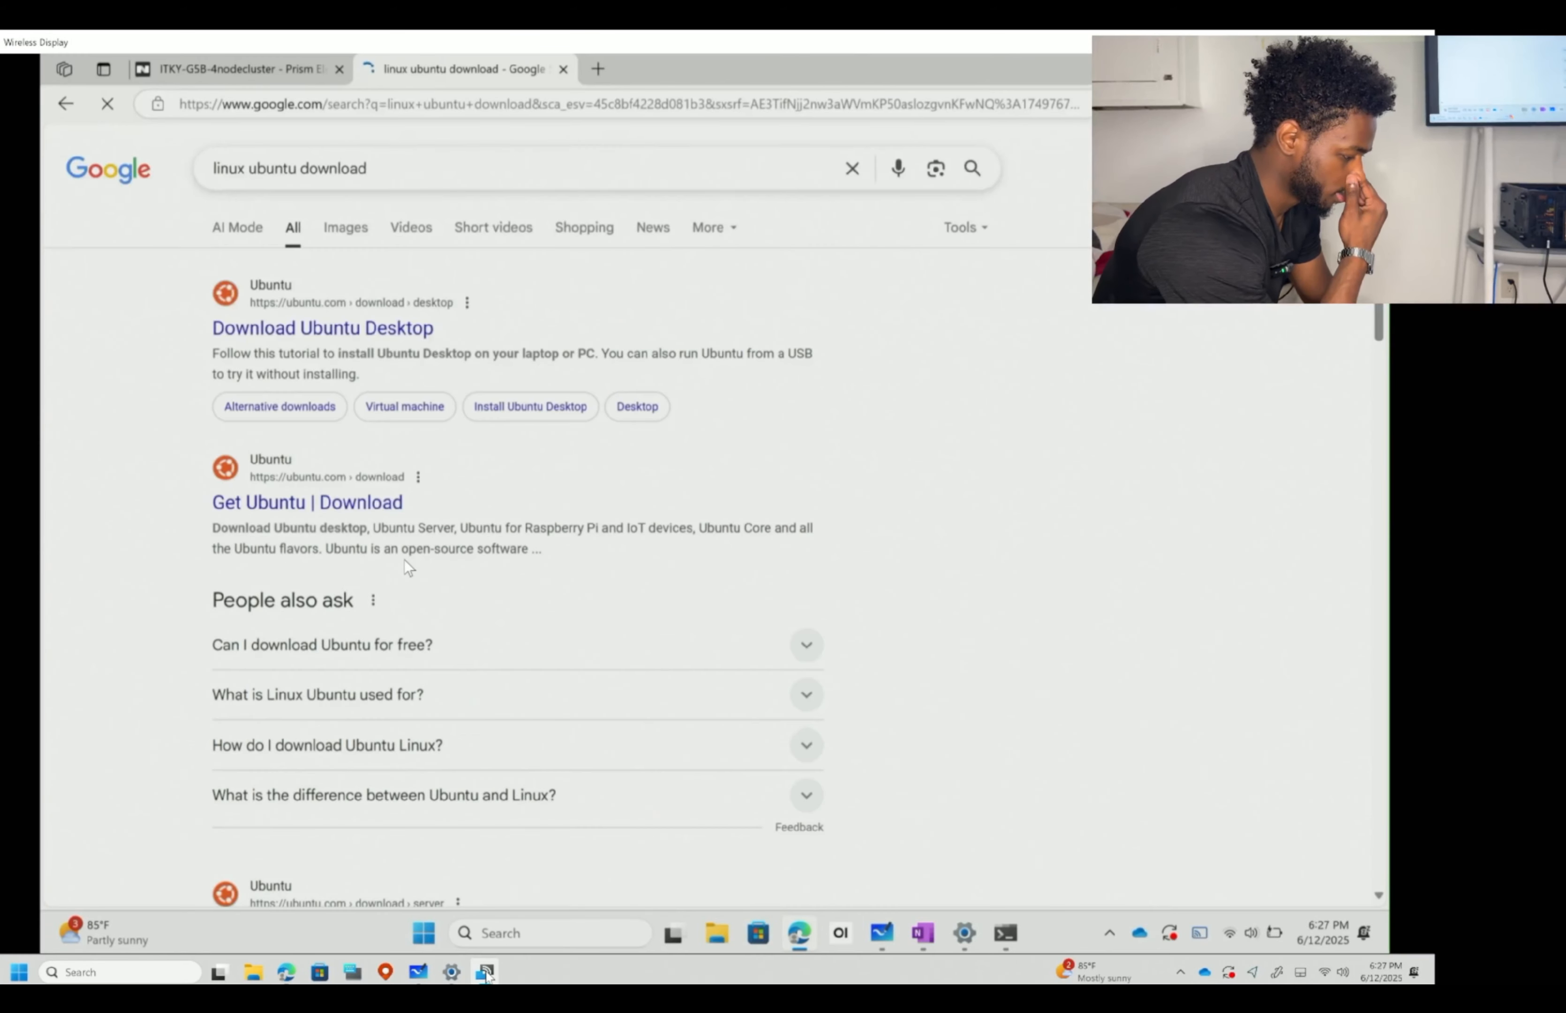
# - Download Ubuntu Desktop 24.04.2 LTS from ubuntu.com, accepting cookies, then return to Prism
pyautogui.click(404, 329)
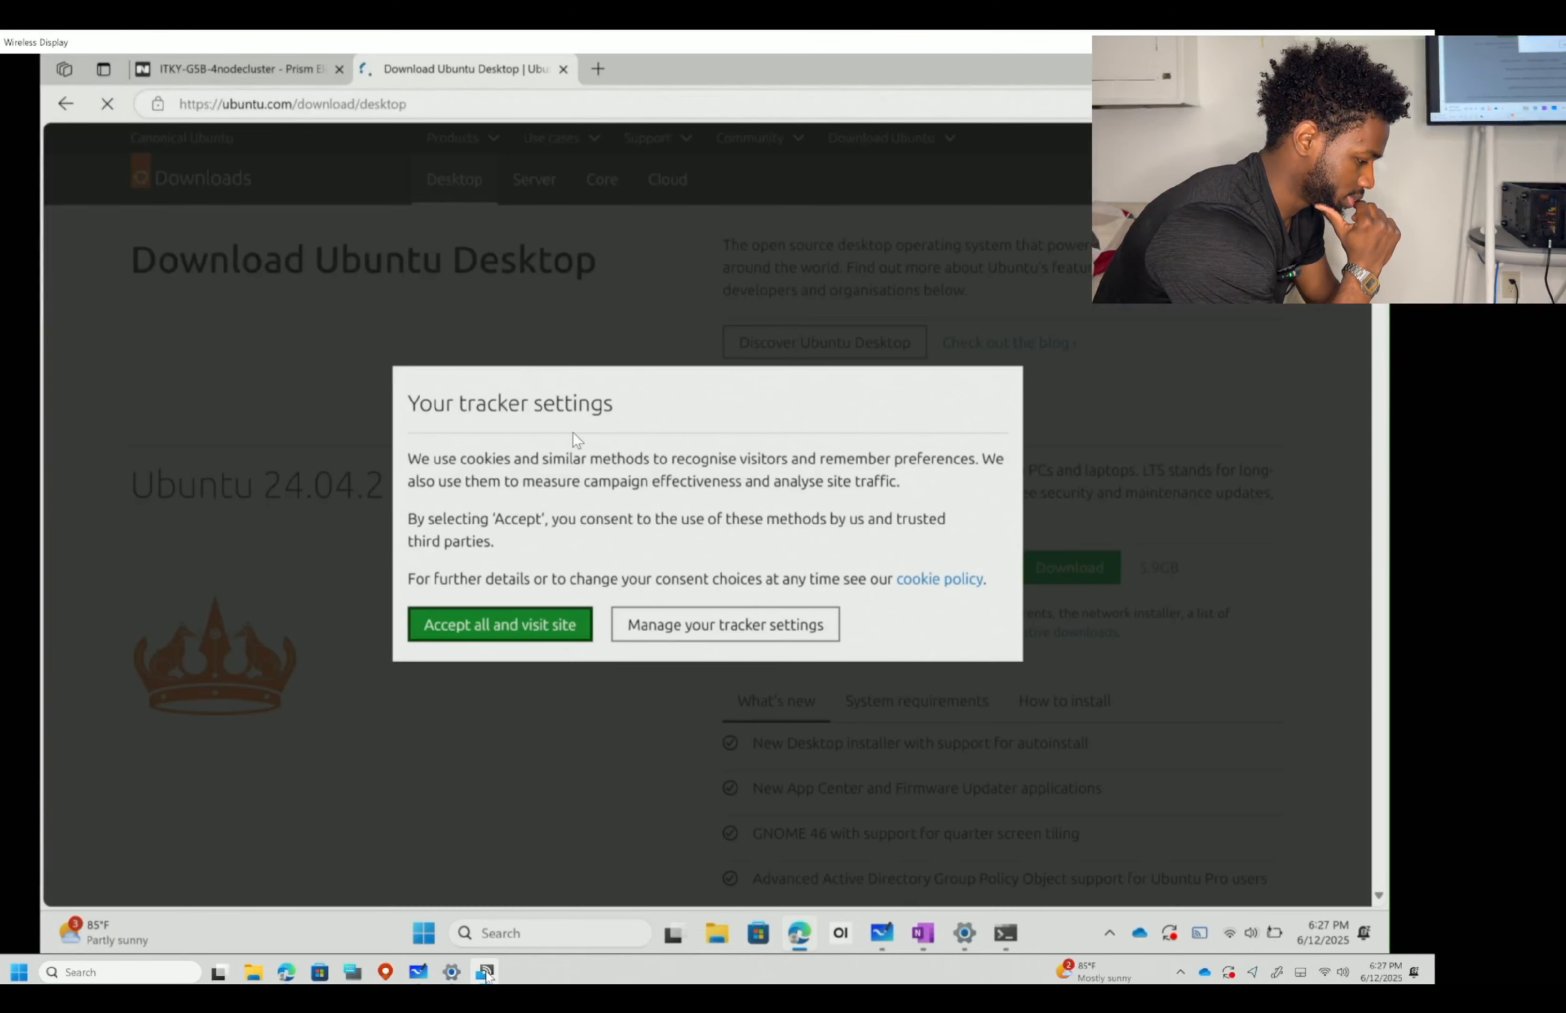
pyautogui.click(532, 628)
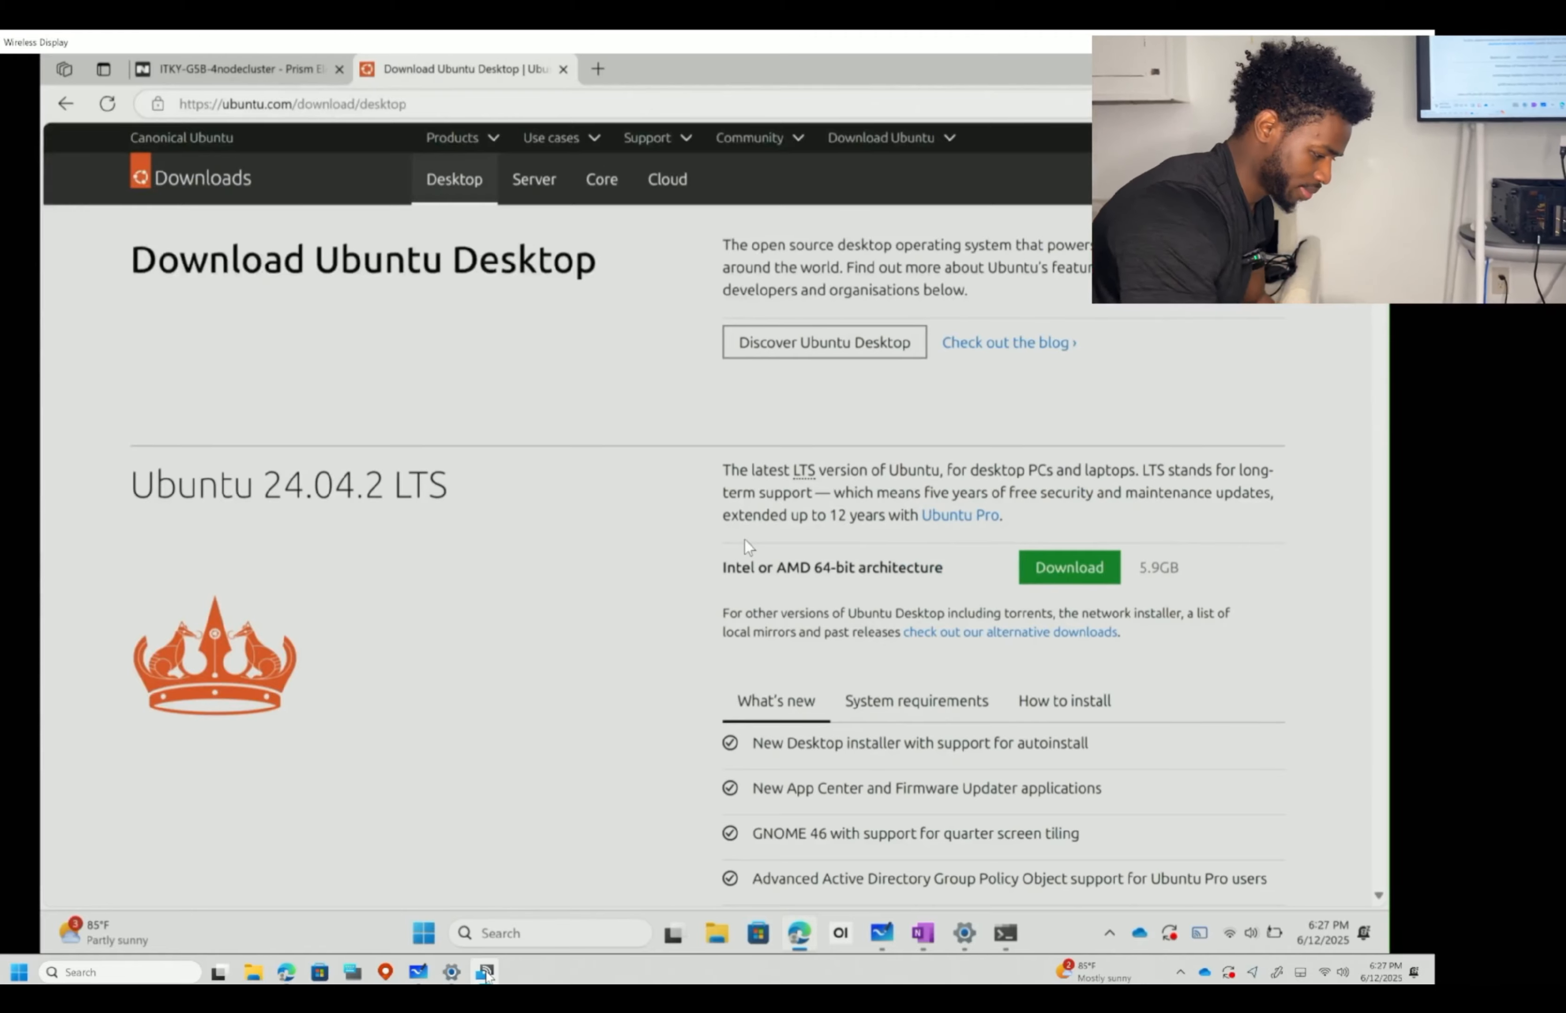
pyautogui.click(1069, 567)
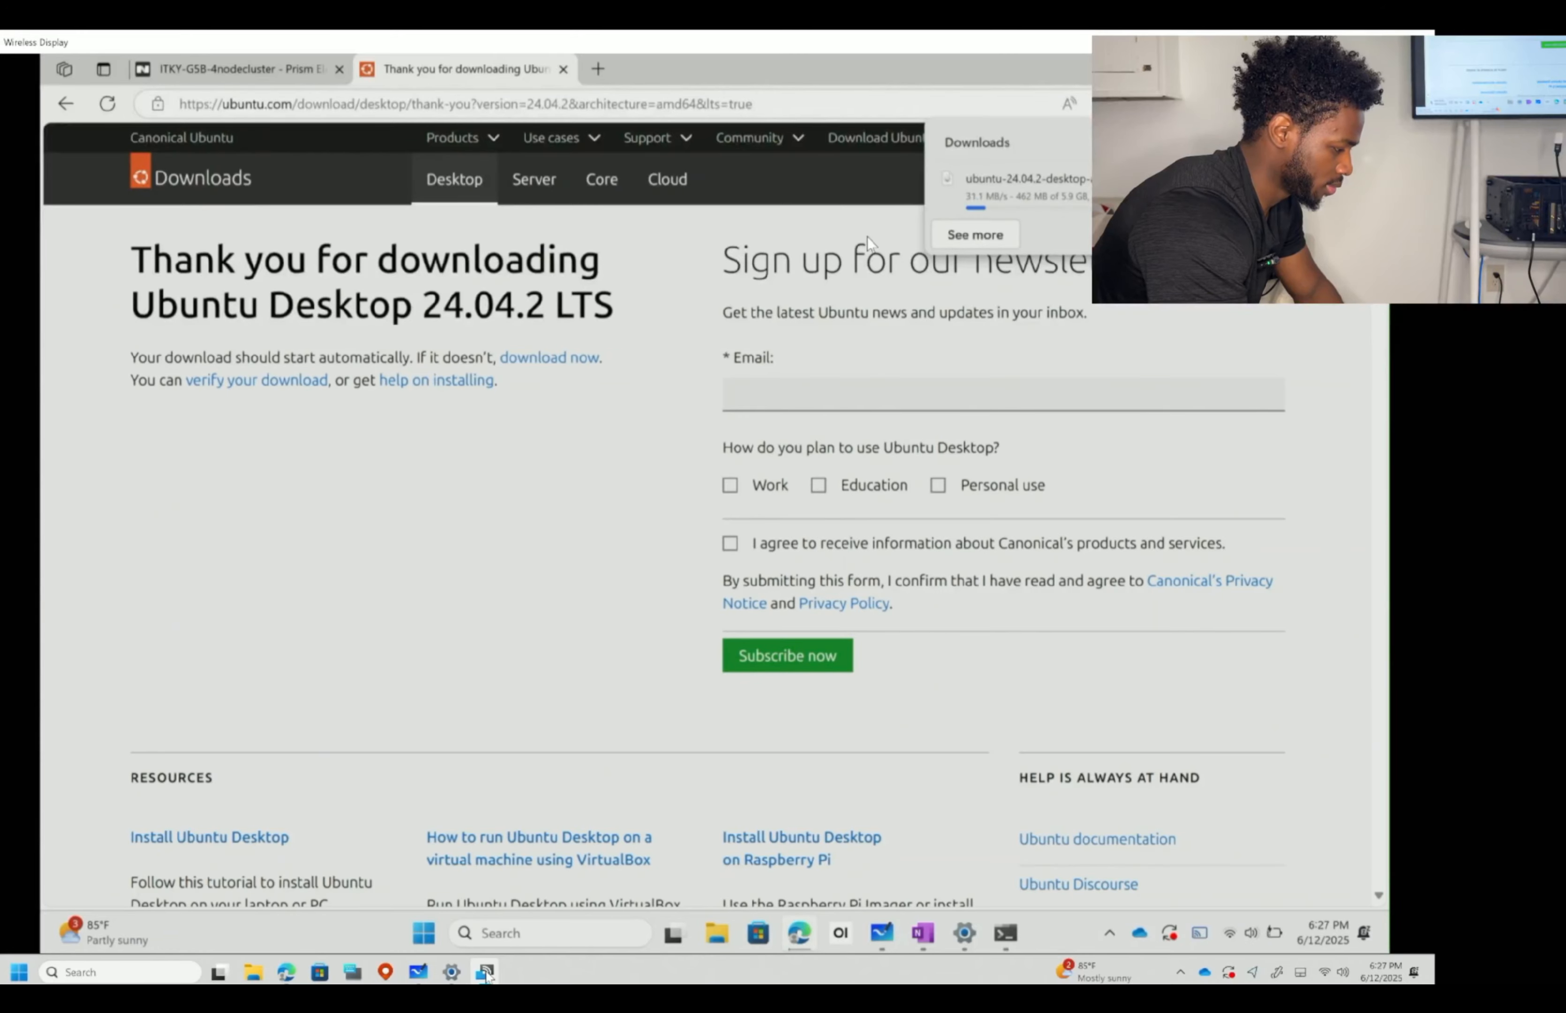
pyautogui.click(287, 73)
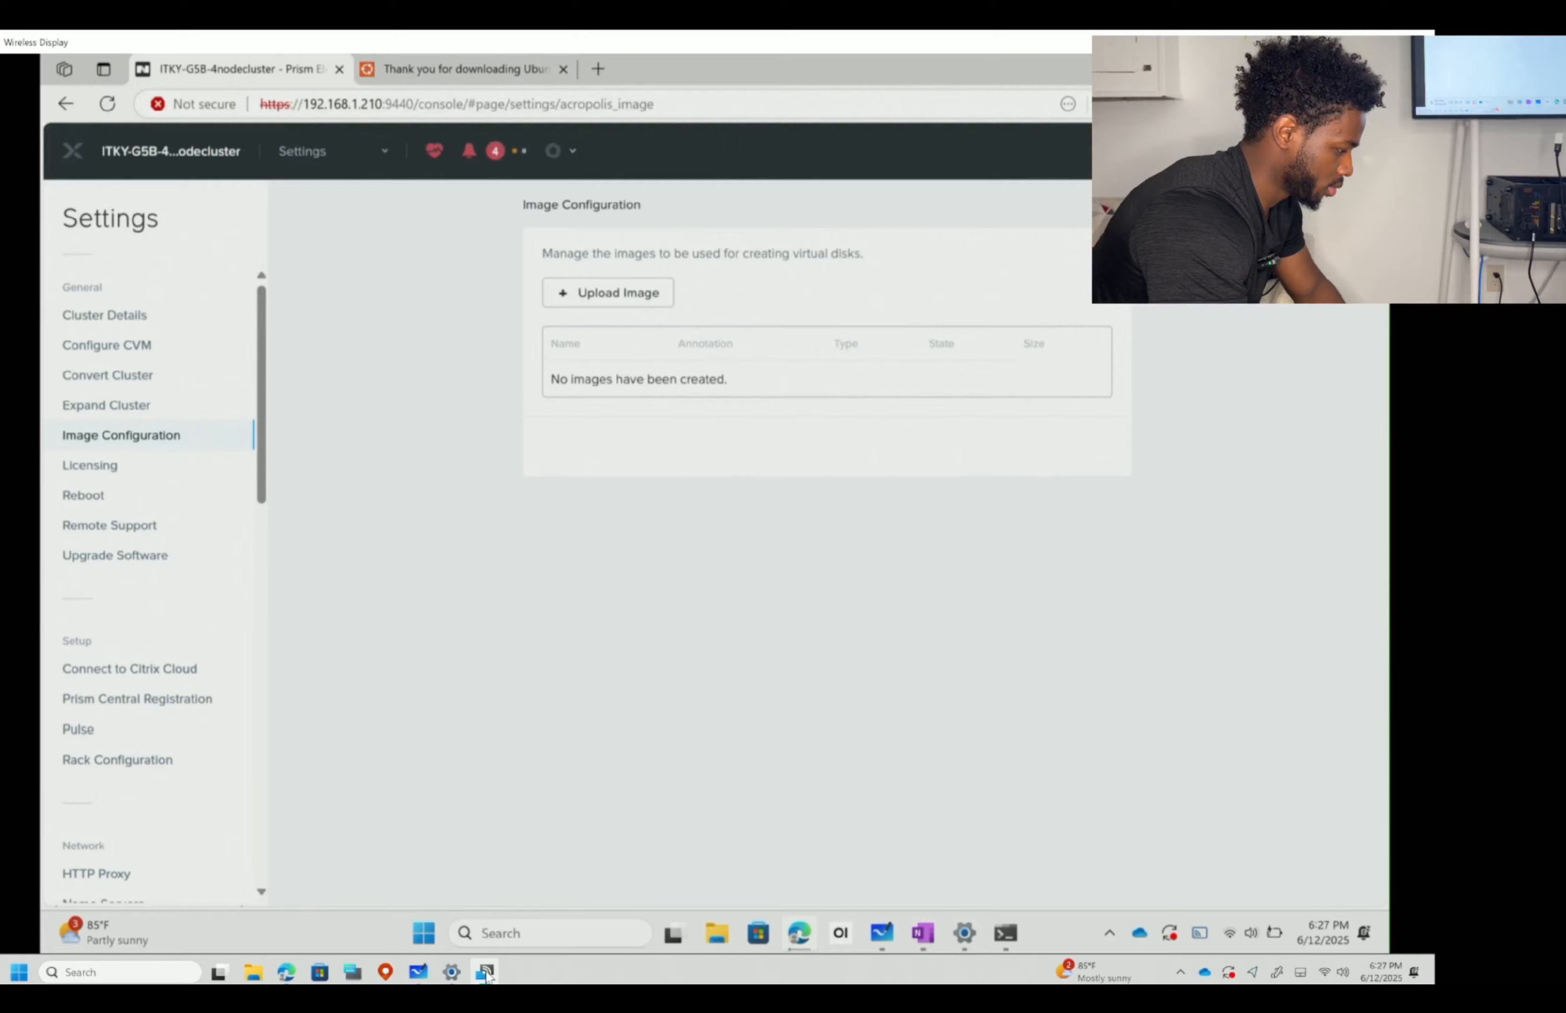
# - Check Ubuntu download progress (Ctrl+J), review the Acropolis Starter licence, then view node reboot options
pyautogui.hotkey('ctrl', 'j')
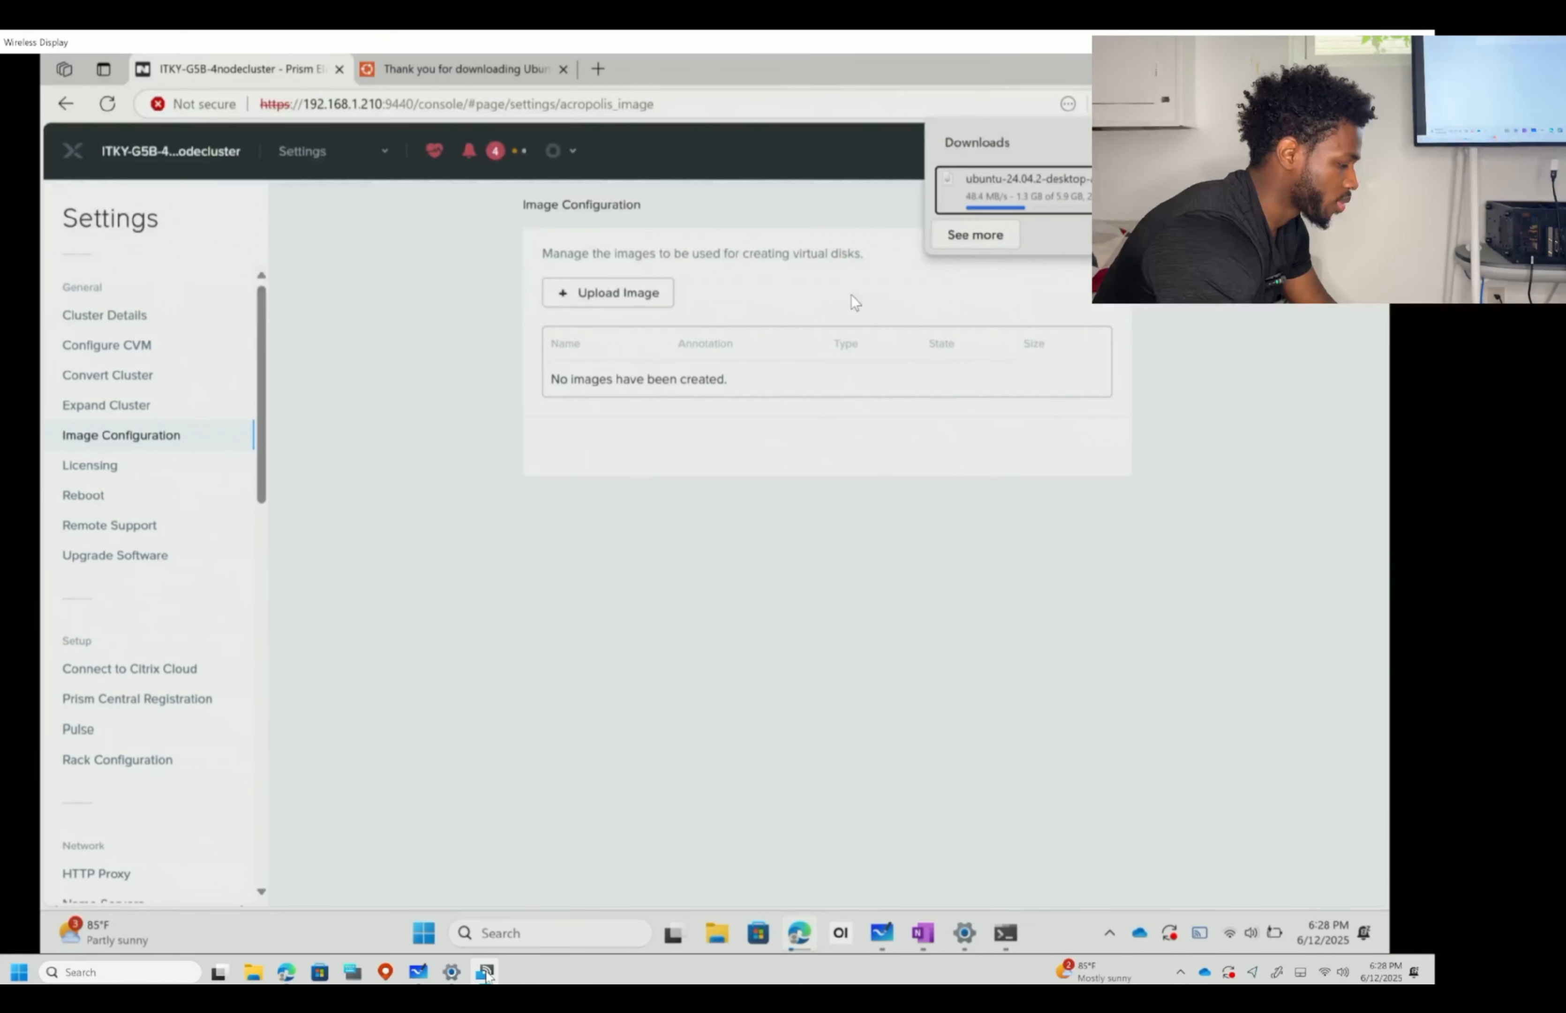
pyautogui.click(141, 468)
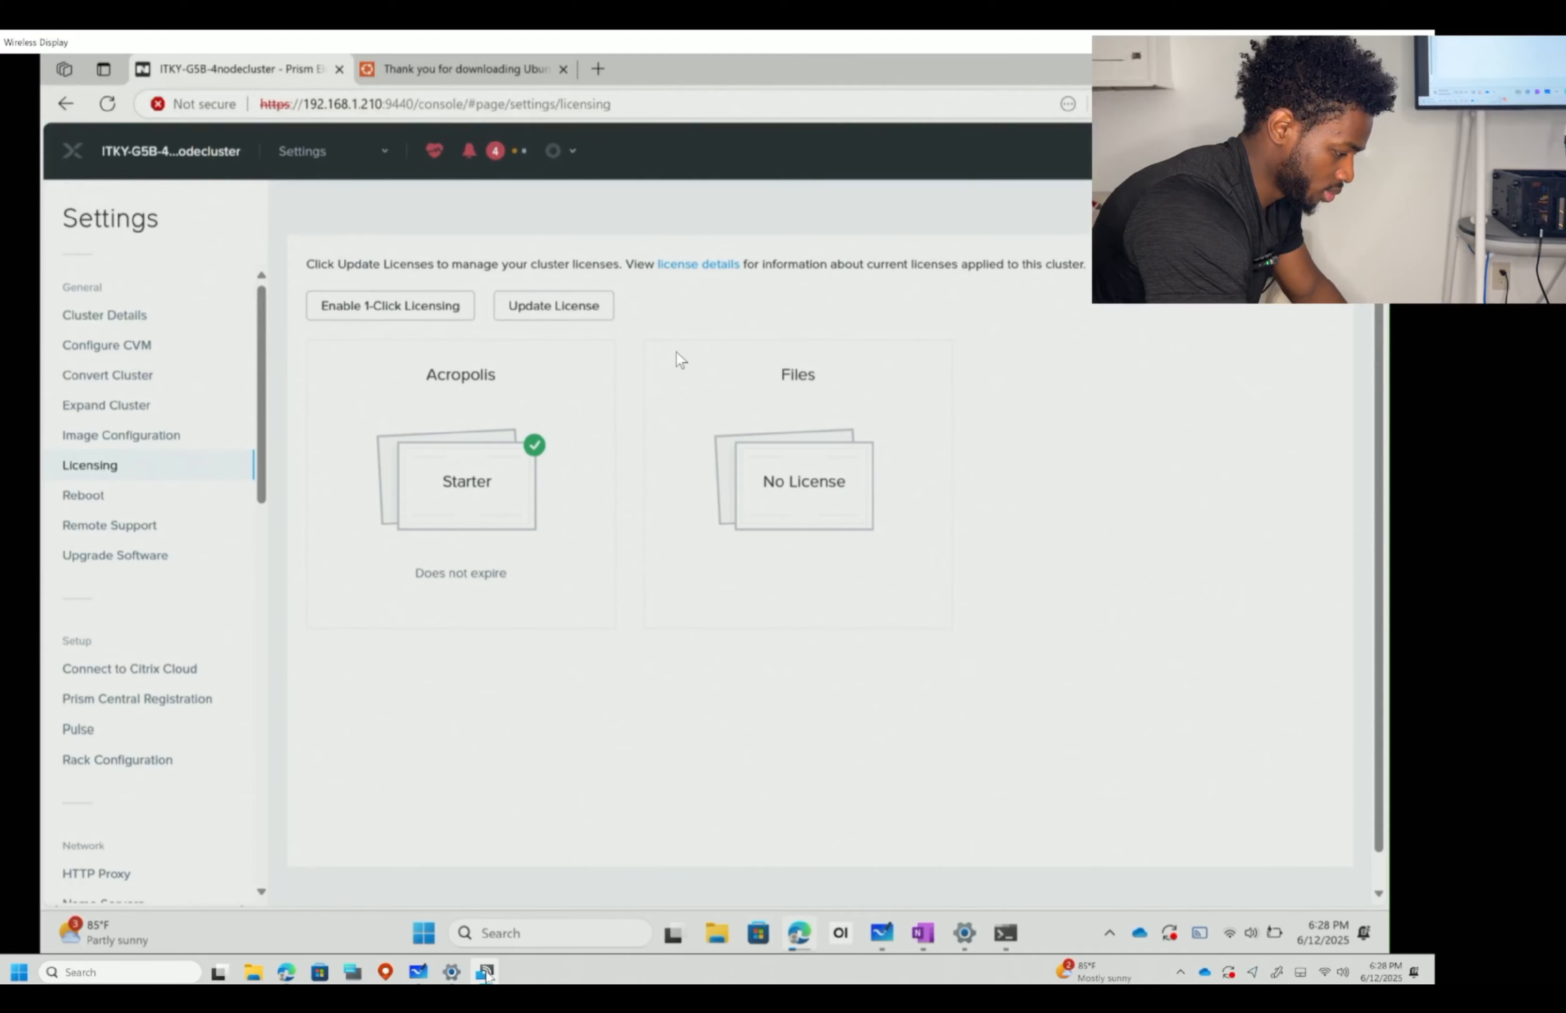
pyautogui.click(118, 503)
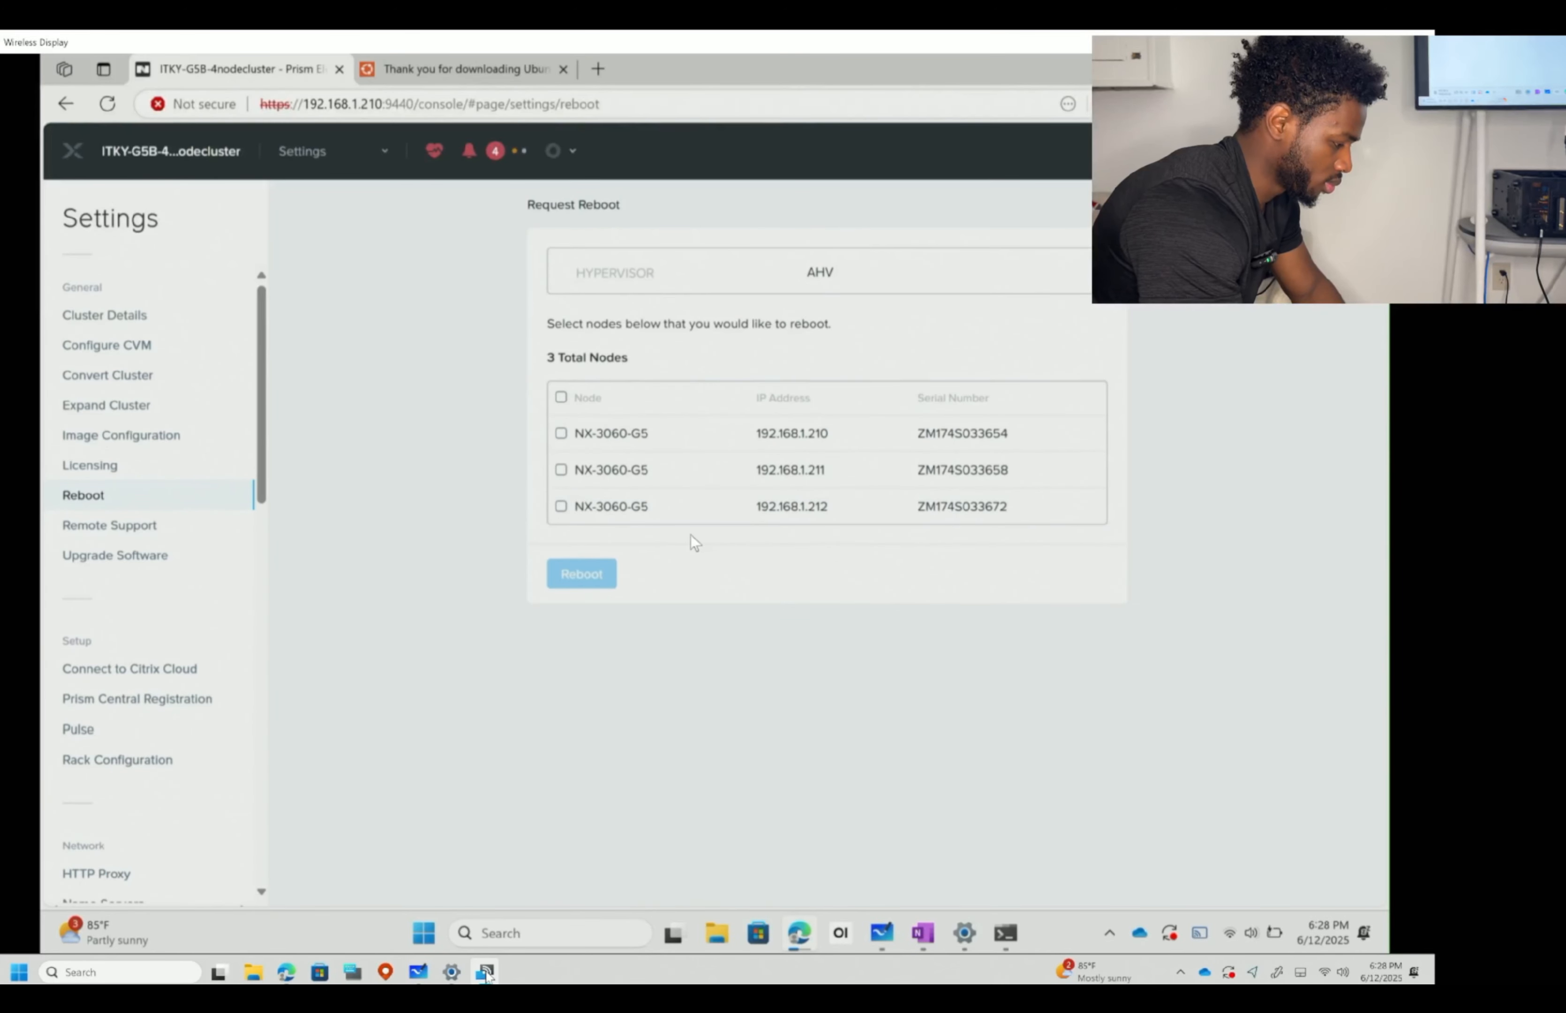
# - Mark then unmark node 192.168.1.210 for reboot, and show the Remote Support settings
pyautogui.click(561, 434)
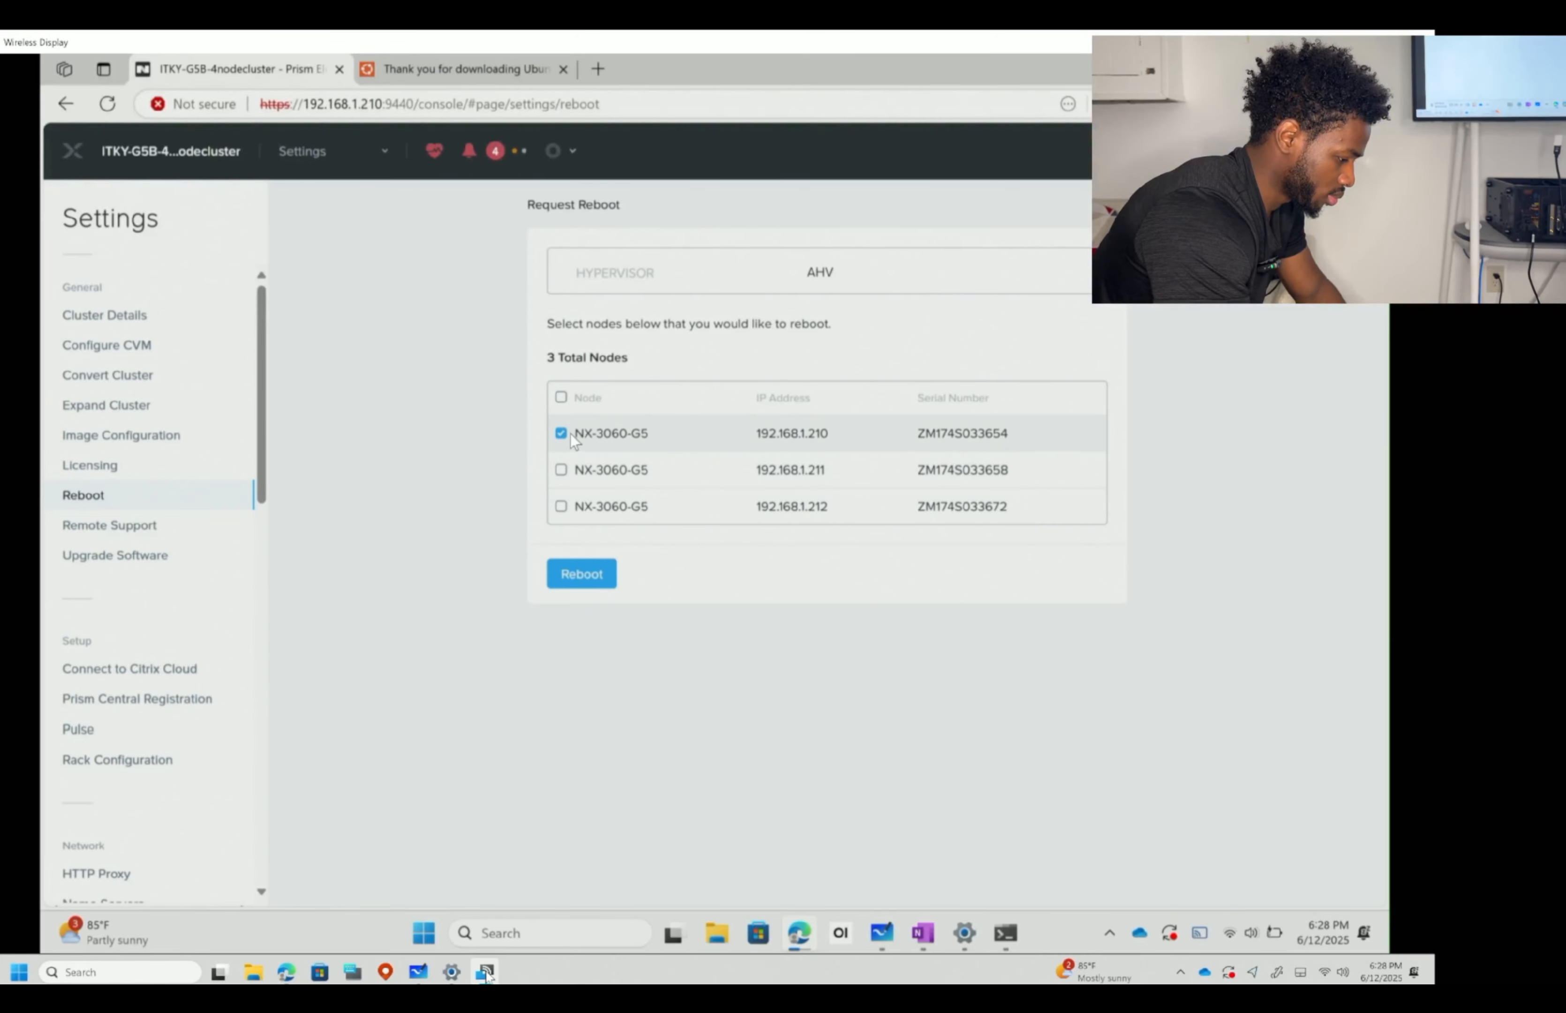
pyautogui.click(561, 434)
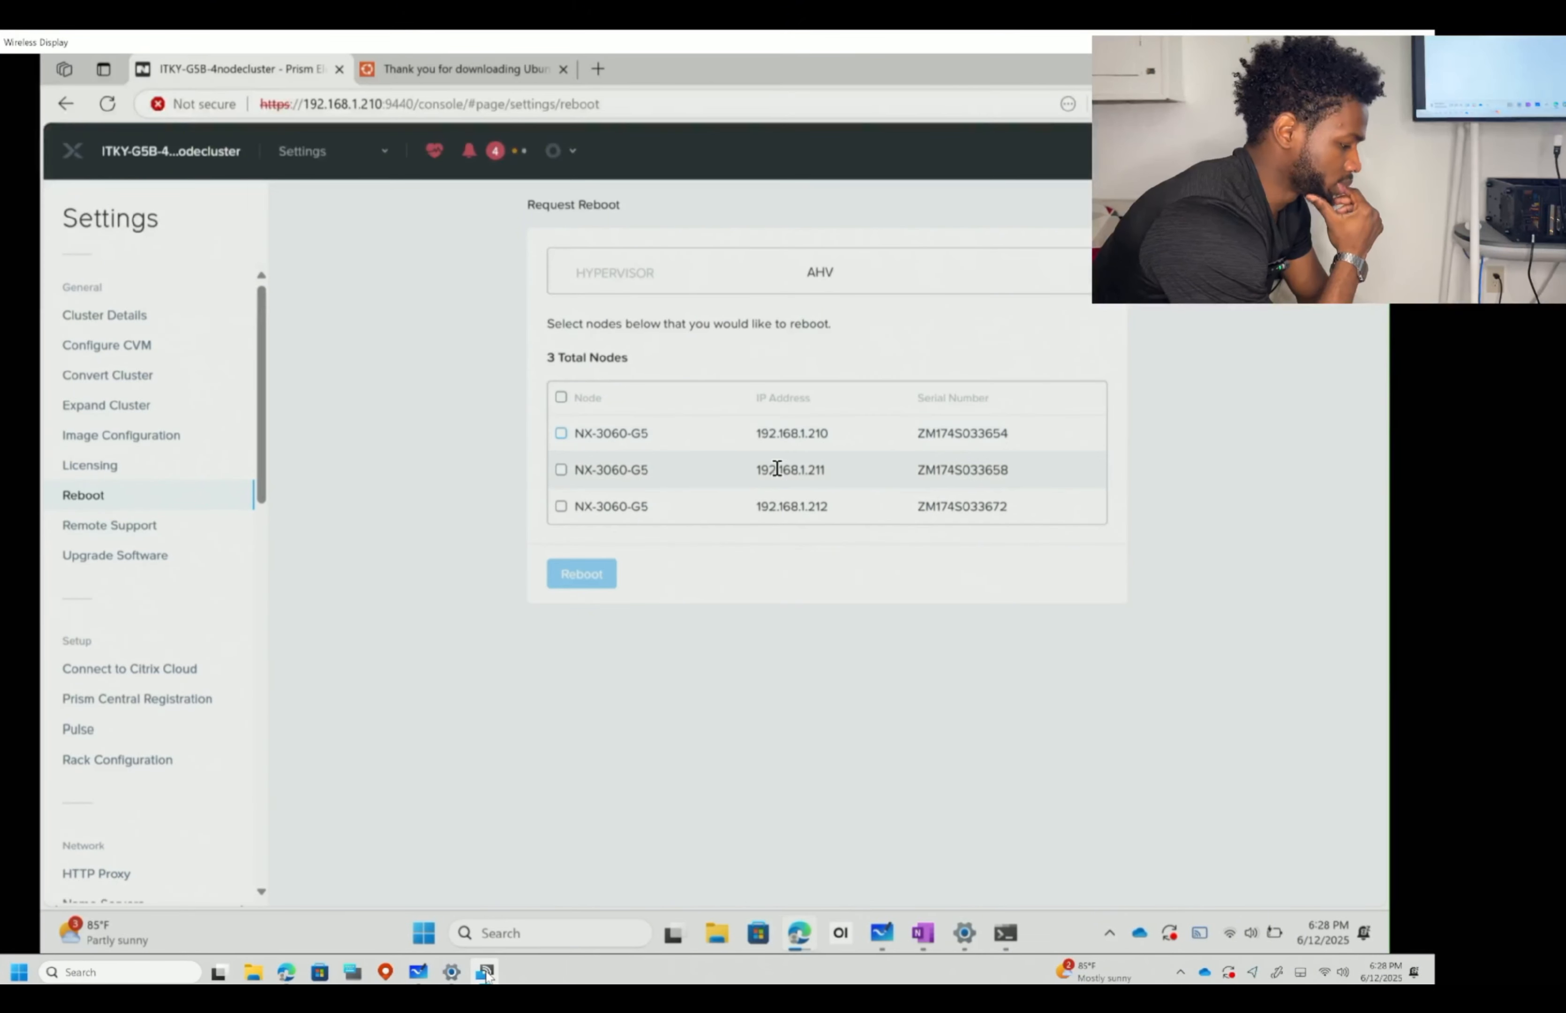
pyautogui.click(174, 533)
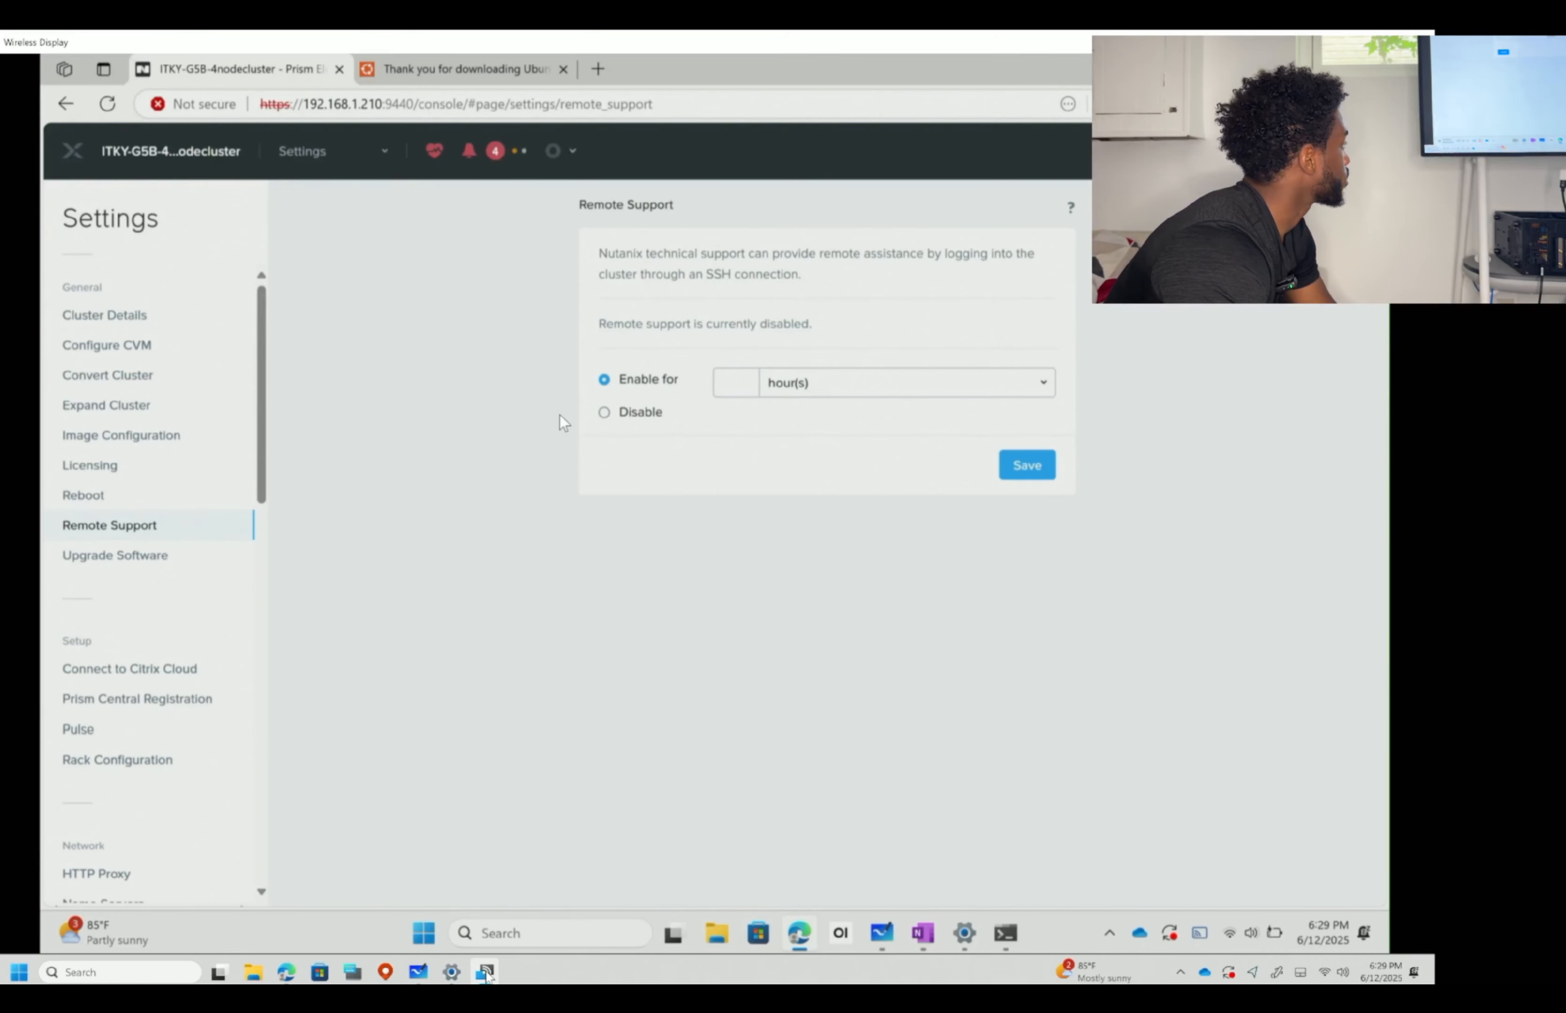
# - Set remote support to Disable and show AOS upgrade versions up to 6.10.1.6 LTS
pyautogui.click(610, 412)
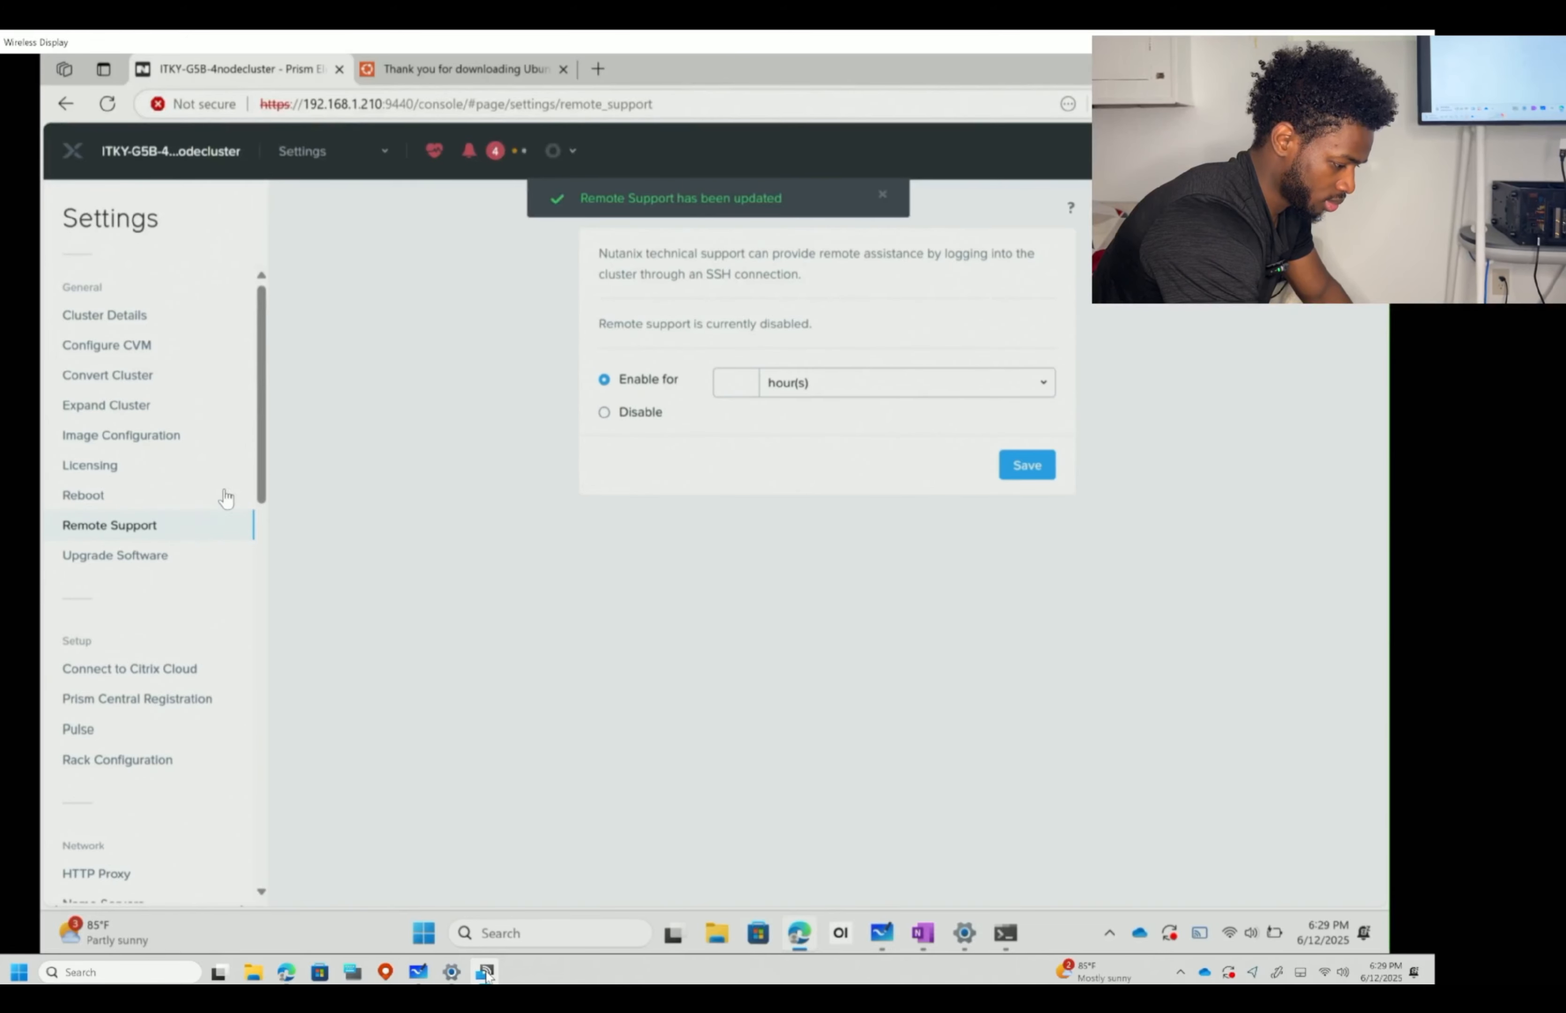
pyautogui.click(161, 556)
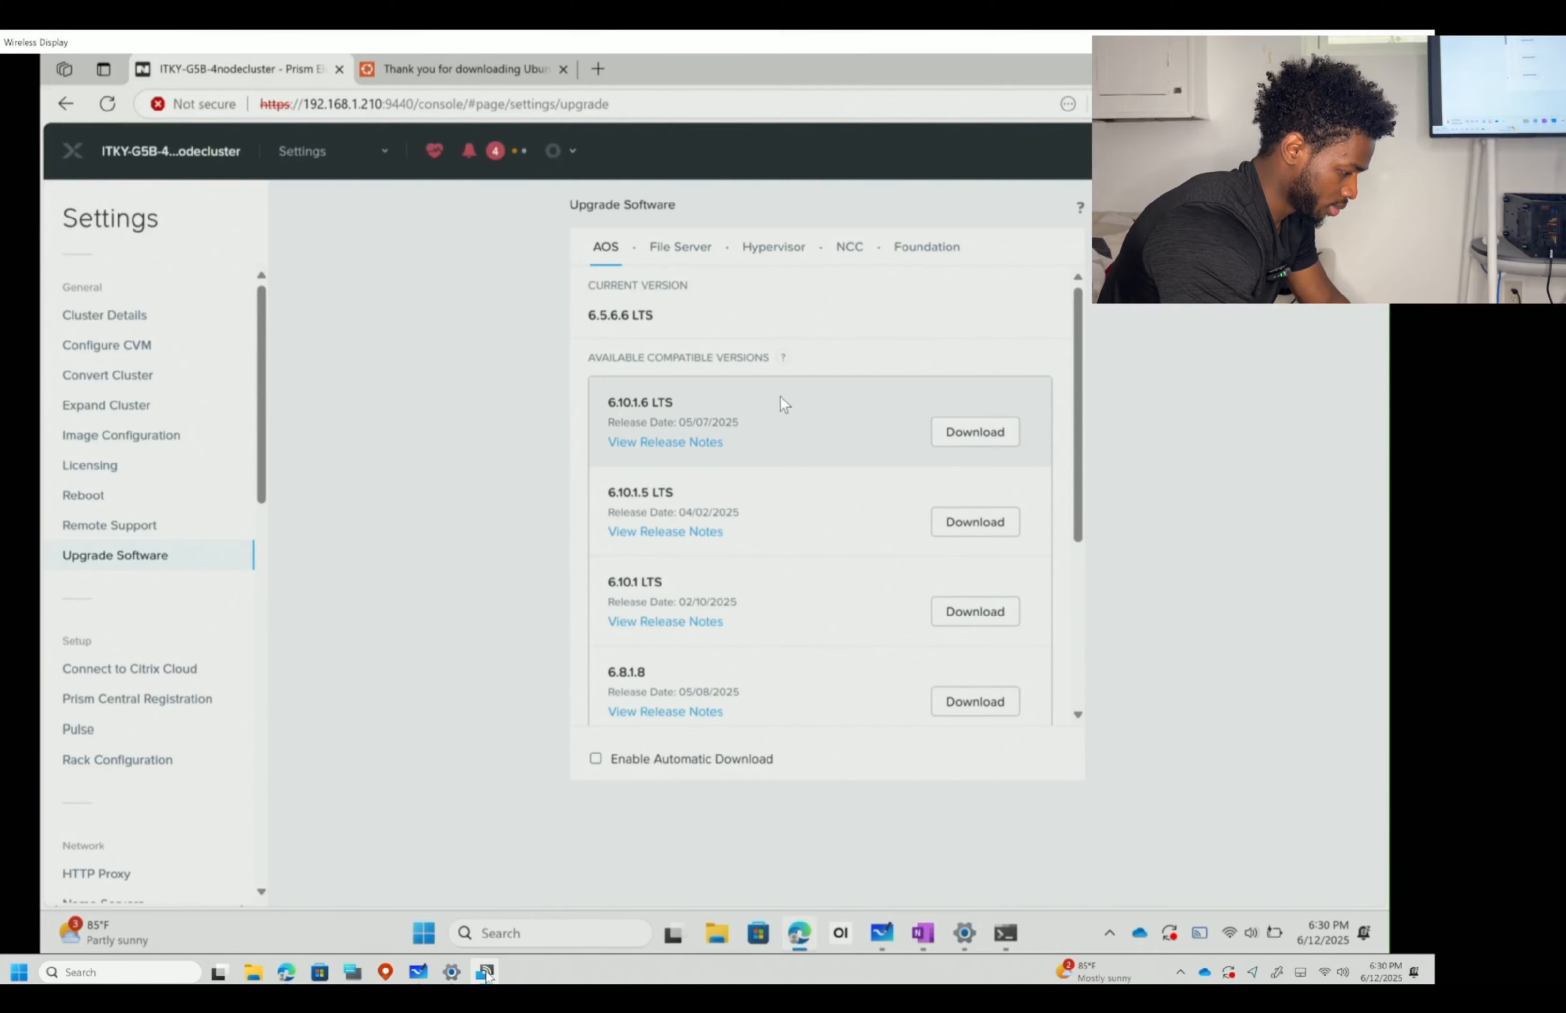
# - Scroll the AOS upgrade versions, check File Server versions, then show Connect to Citrix Cloud settings
pyautogui.scroll(-2, 780, 396)
pyautogui.scroll(2, 780, 395)
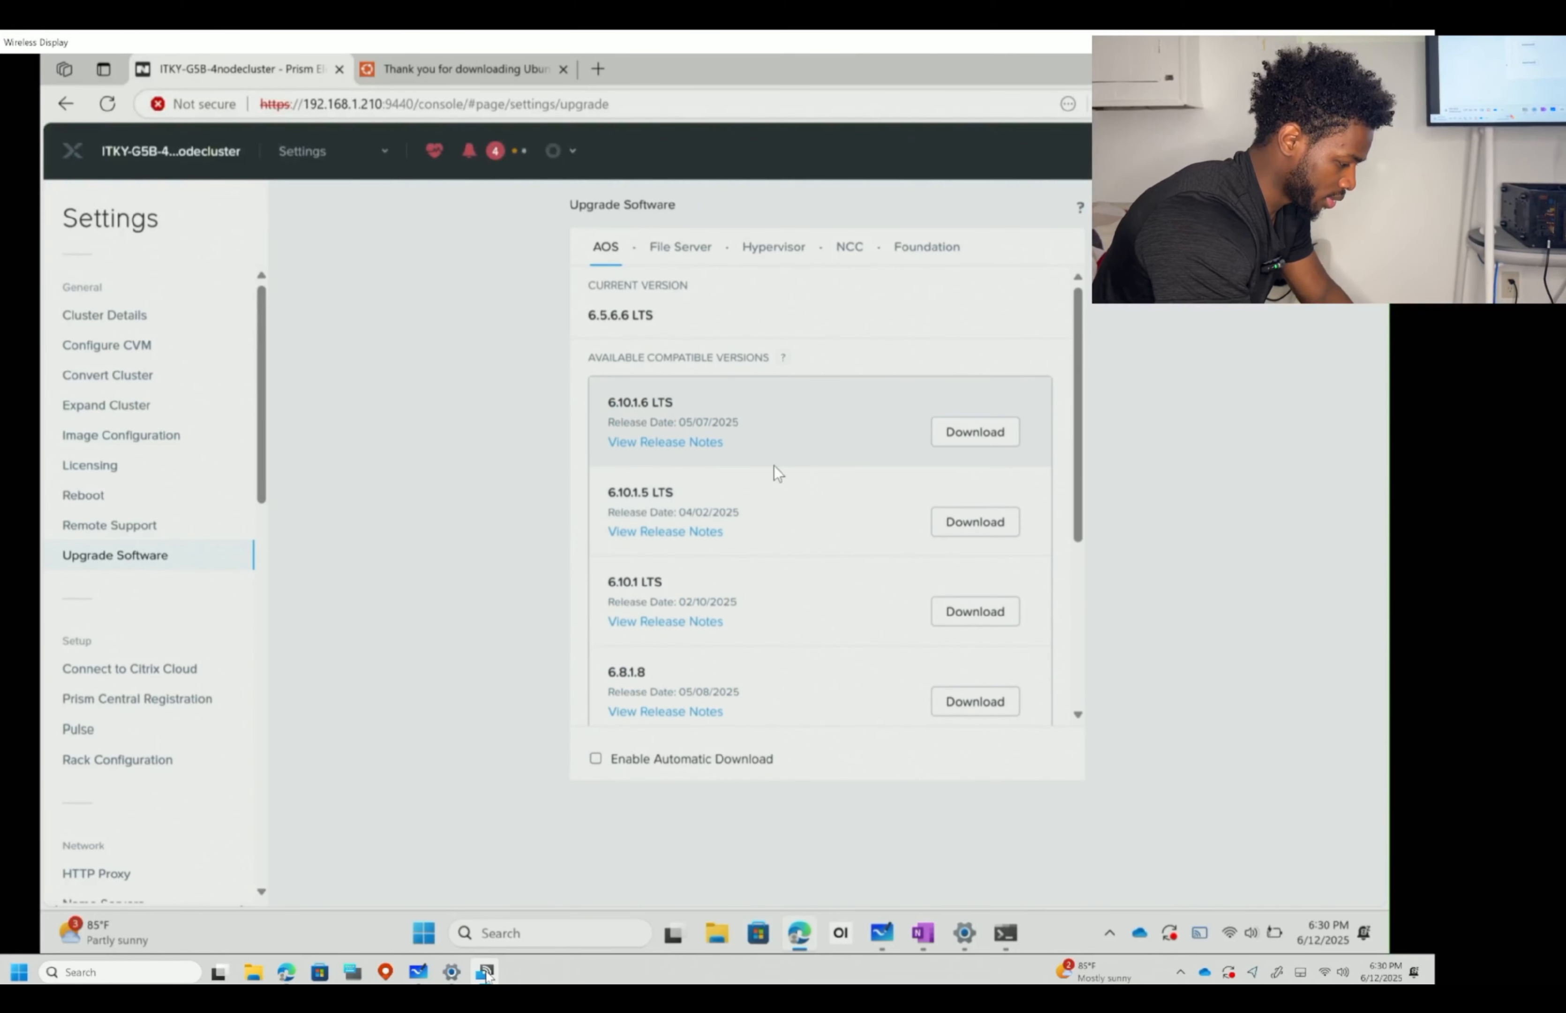
pyautogui.scroll(-5, 773, 465)
pyautogui.scroll(1, 696, 541)
pyautogui.scroll(-1, 696, 544)
pyautogui.scroll(4, 694, 490)
pyautogui.scroll(-4, 761, 458)
pyautogui.scroll(3, 763, 465)
pyautogui.scroll(1, 761, 457)
pyautogui.scroll(-5, 735, 497)
pyautogui.scroll(6, 802, 455)
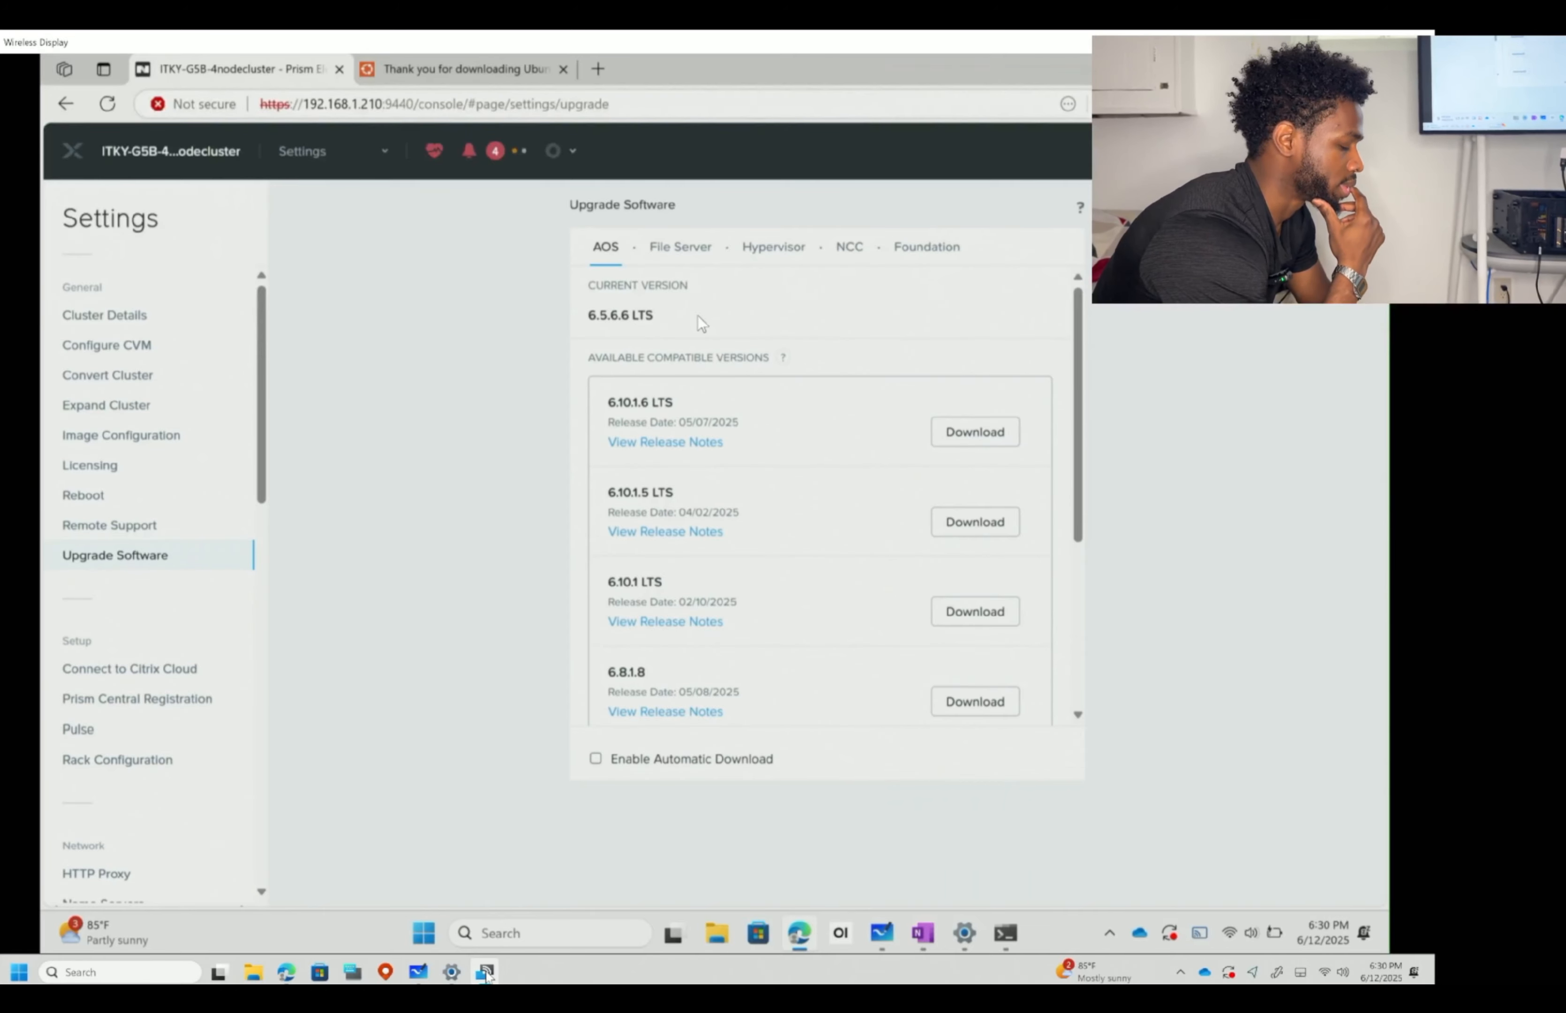
pyautogui.click(692, 262)
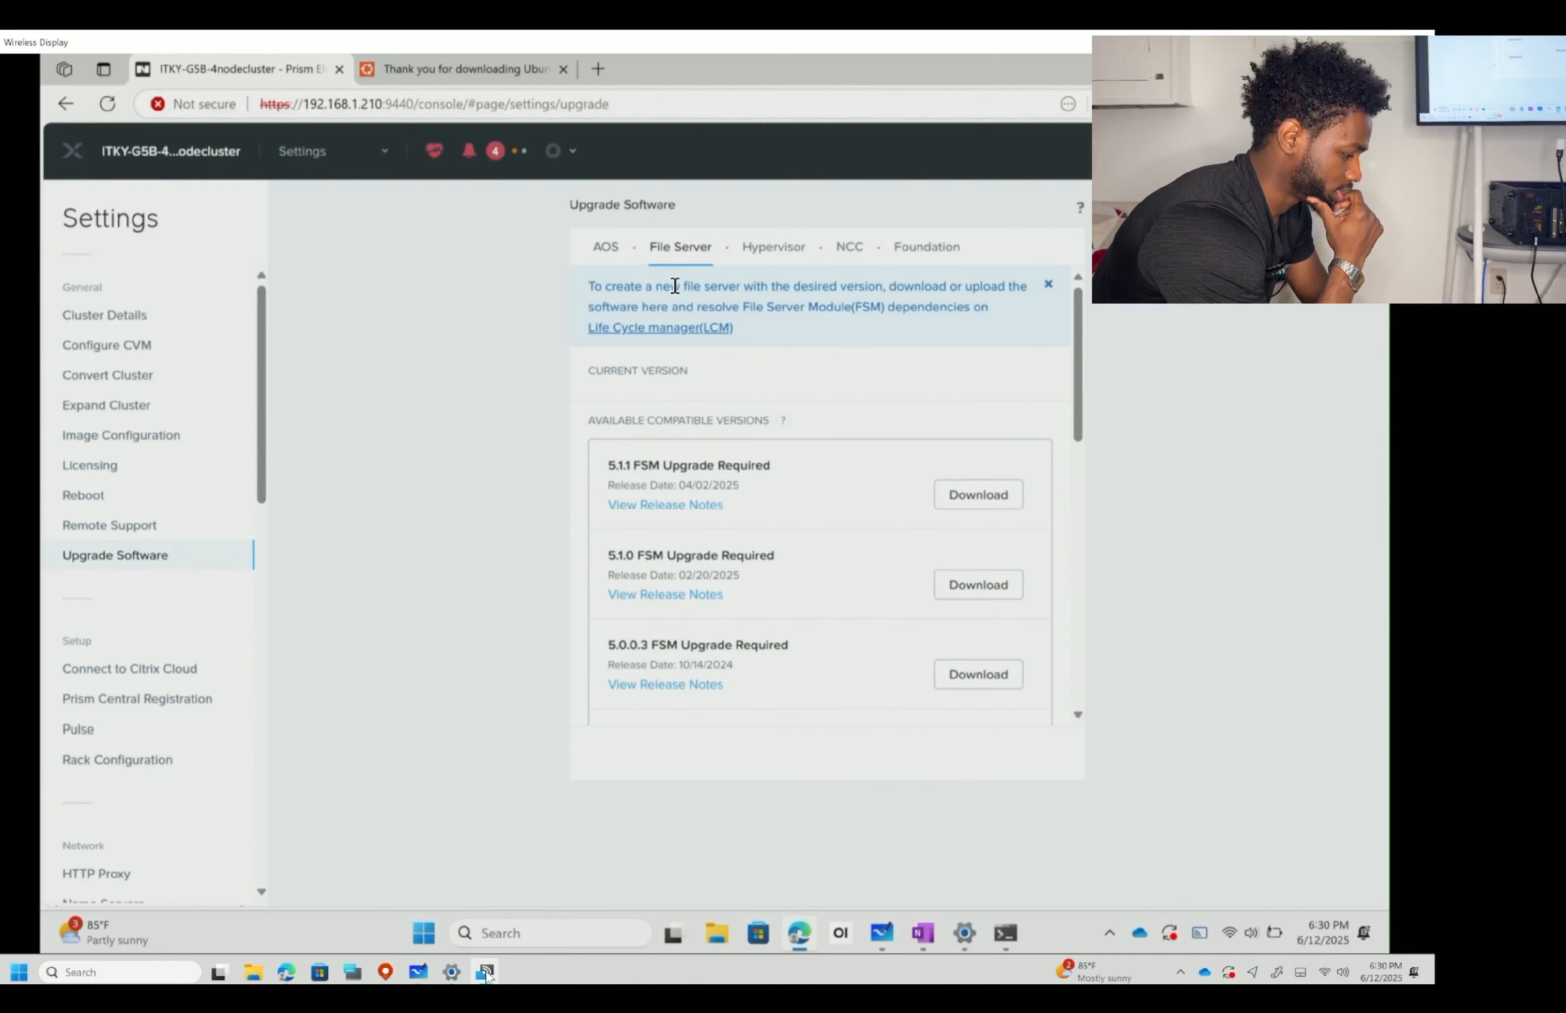
pyautogui.click(168, 668)
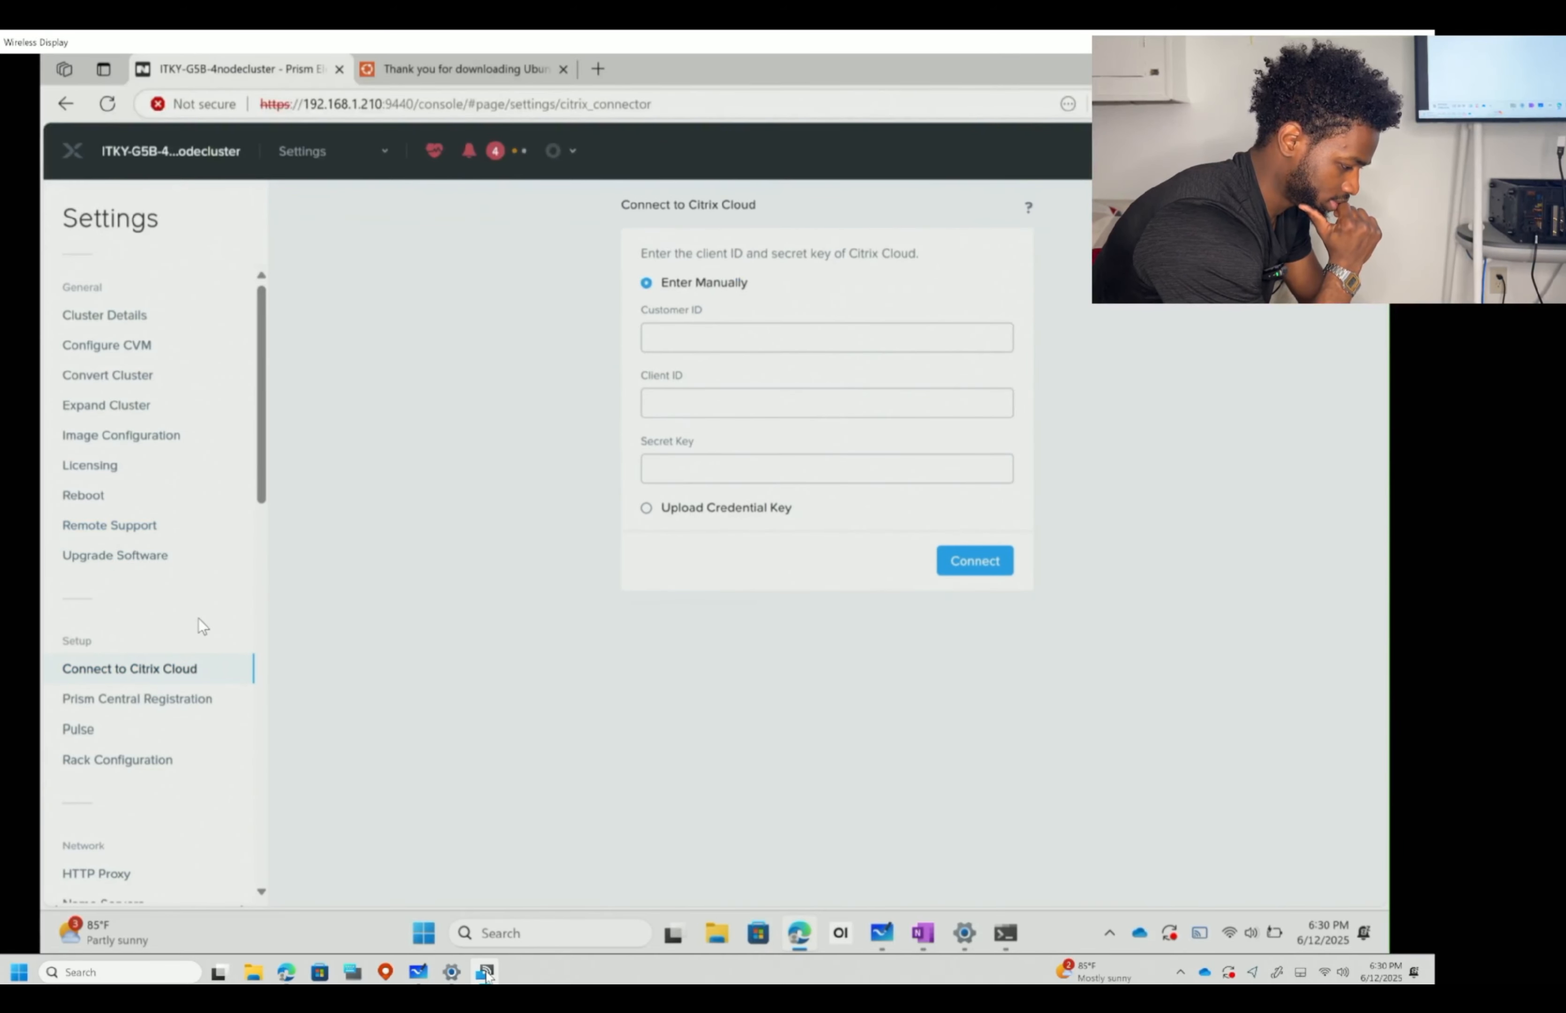
# - Open the Prism Central Registration settings to check the cluster's registration status
pyautogui.scroll(-4, 197, 617)
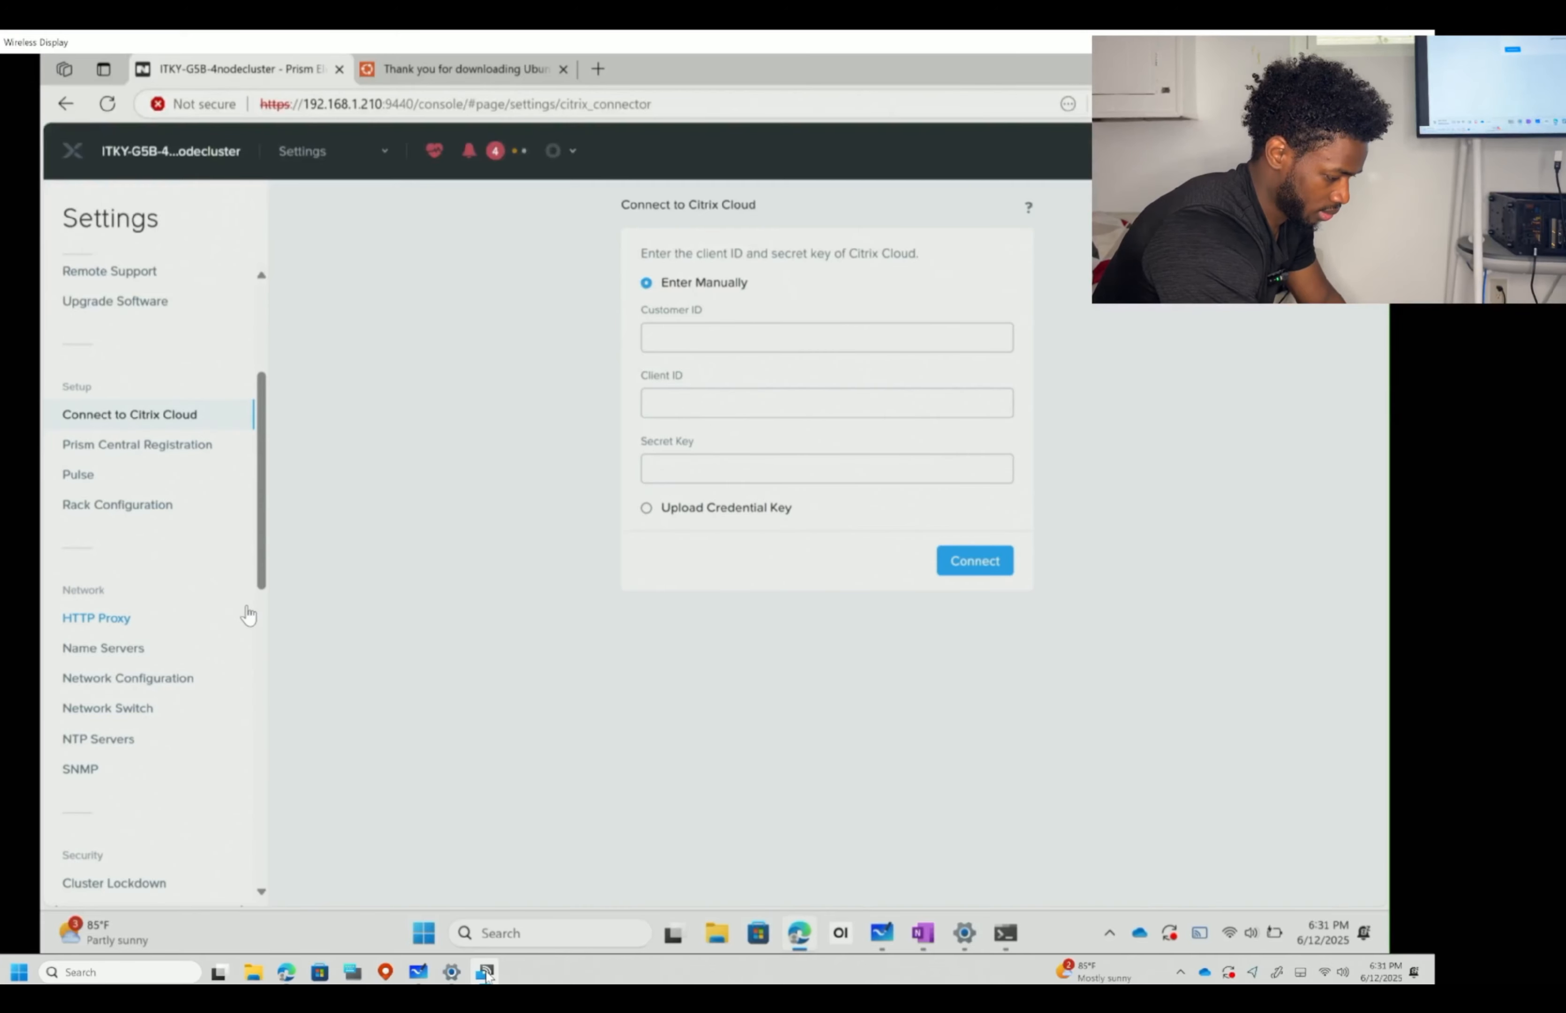
pyautogui.click(175, 446)
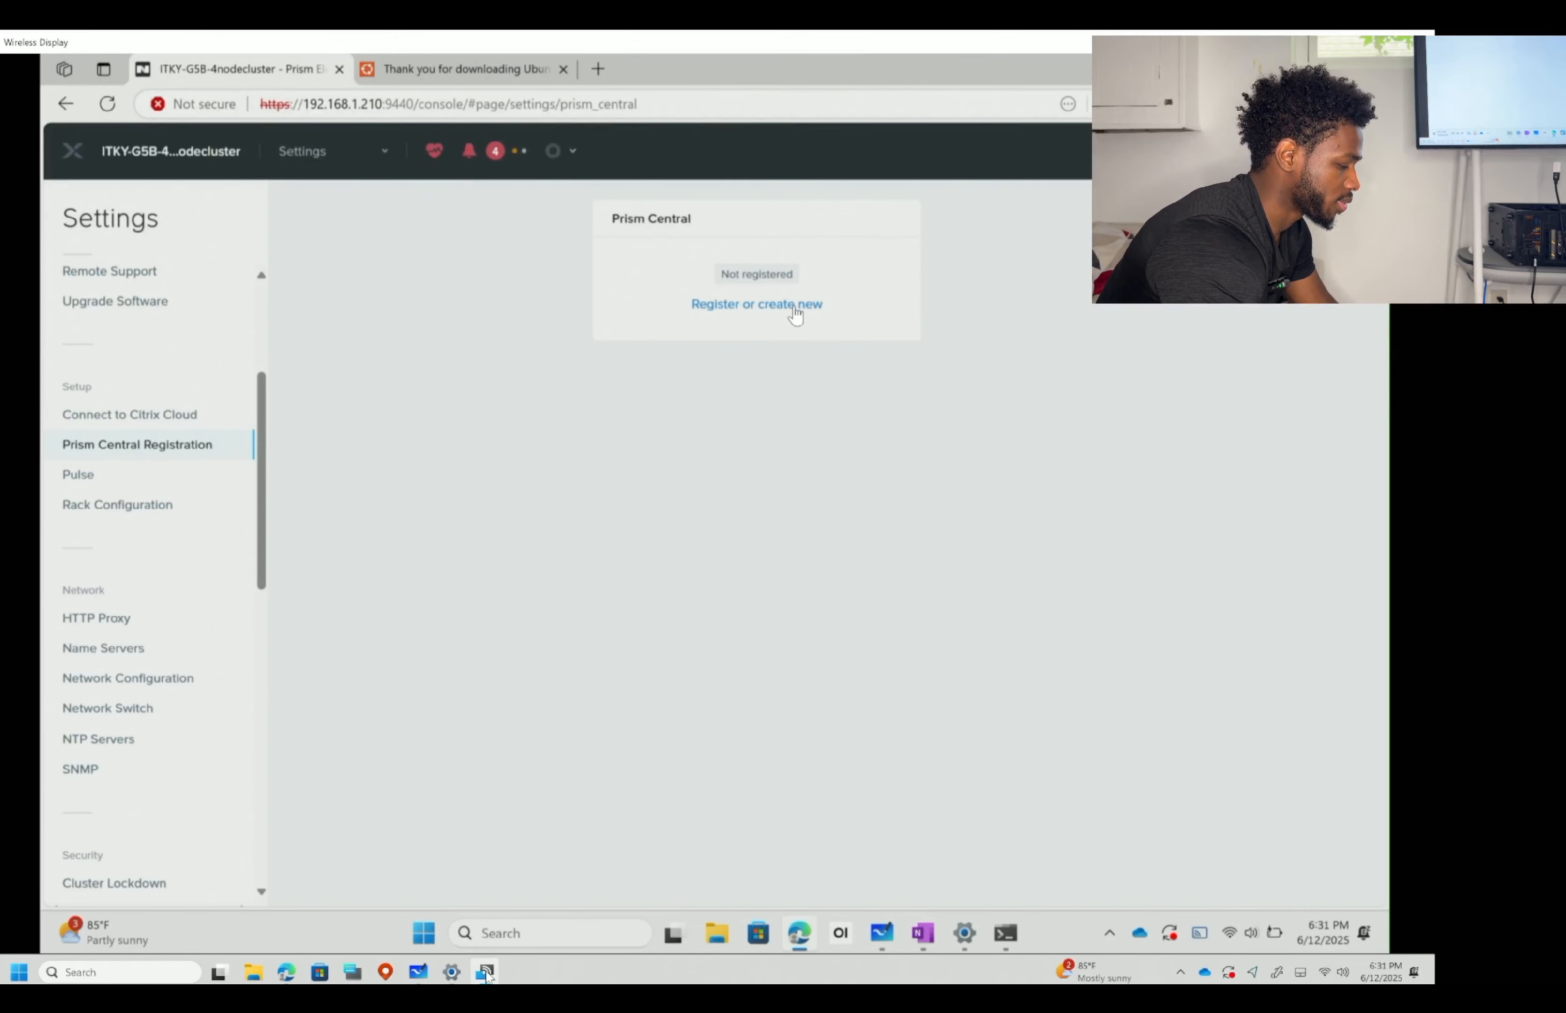
# - Preview the Prism Central register options without choosing, then view Pulse settings showing Pulse disabled
pyautogui.click(768, 303)
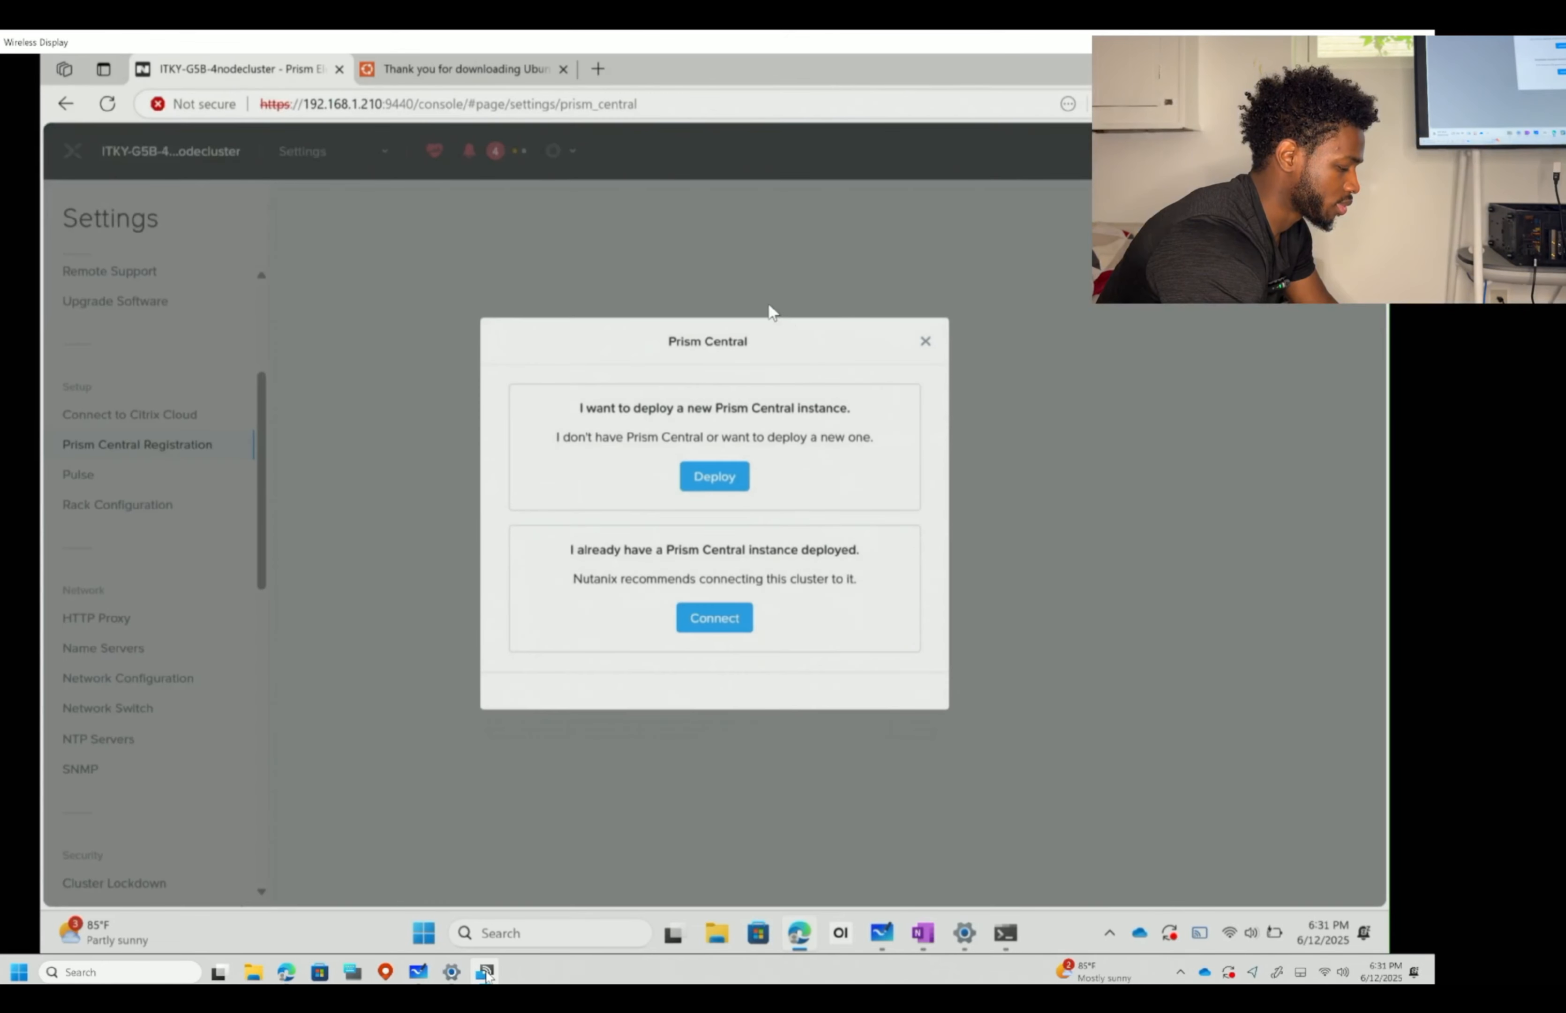
pyautogui.click(923, 343)
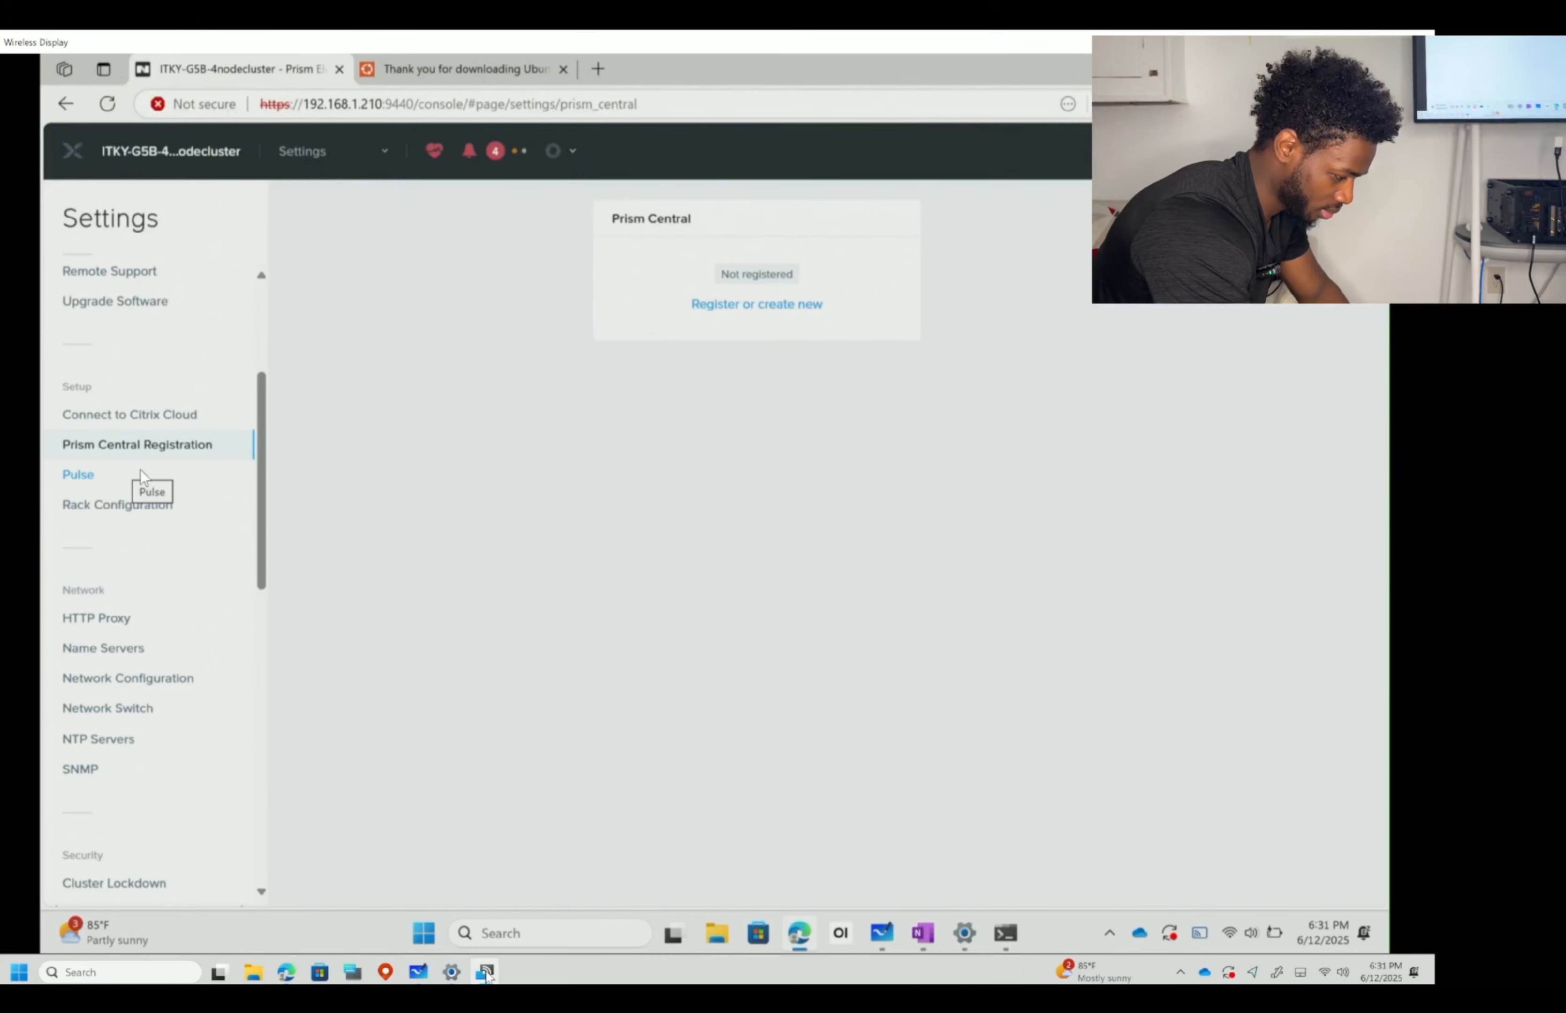
pyautogui.click(141, 471)
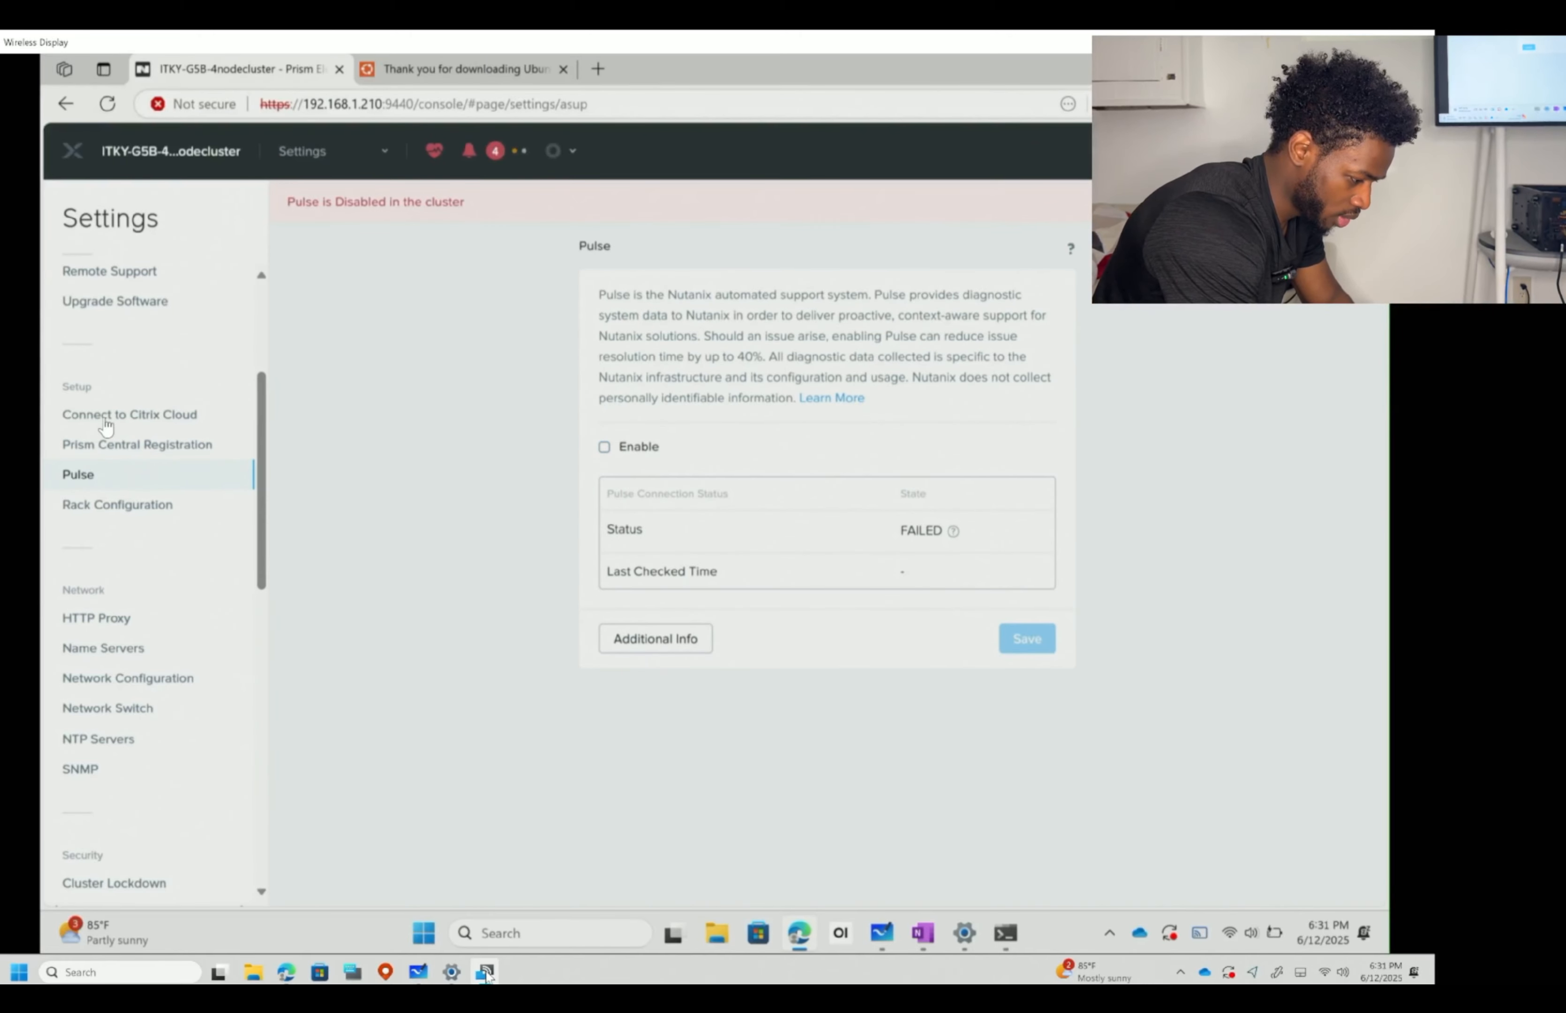
# - View Rack Configuration, where the fault tolerance domain is set to Node
pyautogui.click(154, 517)
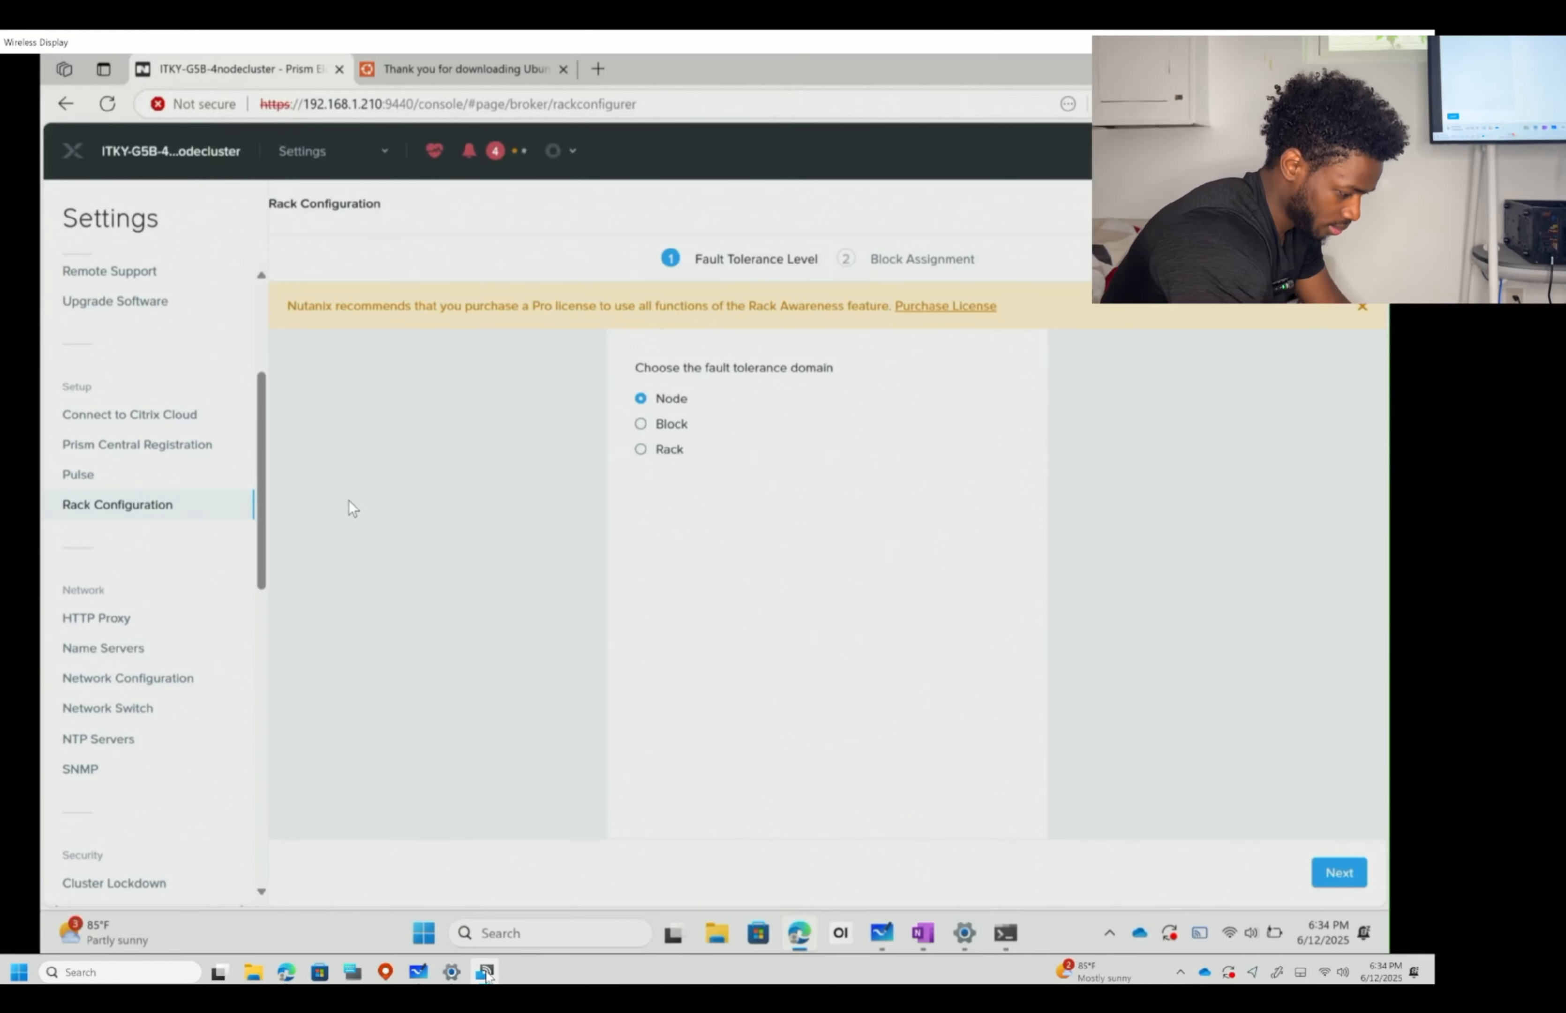
# - Review the HTTP Proxy and Name Servers pages, then view Network Configuration with no subnets
pyautogui.click(112, 620)
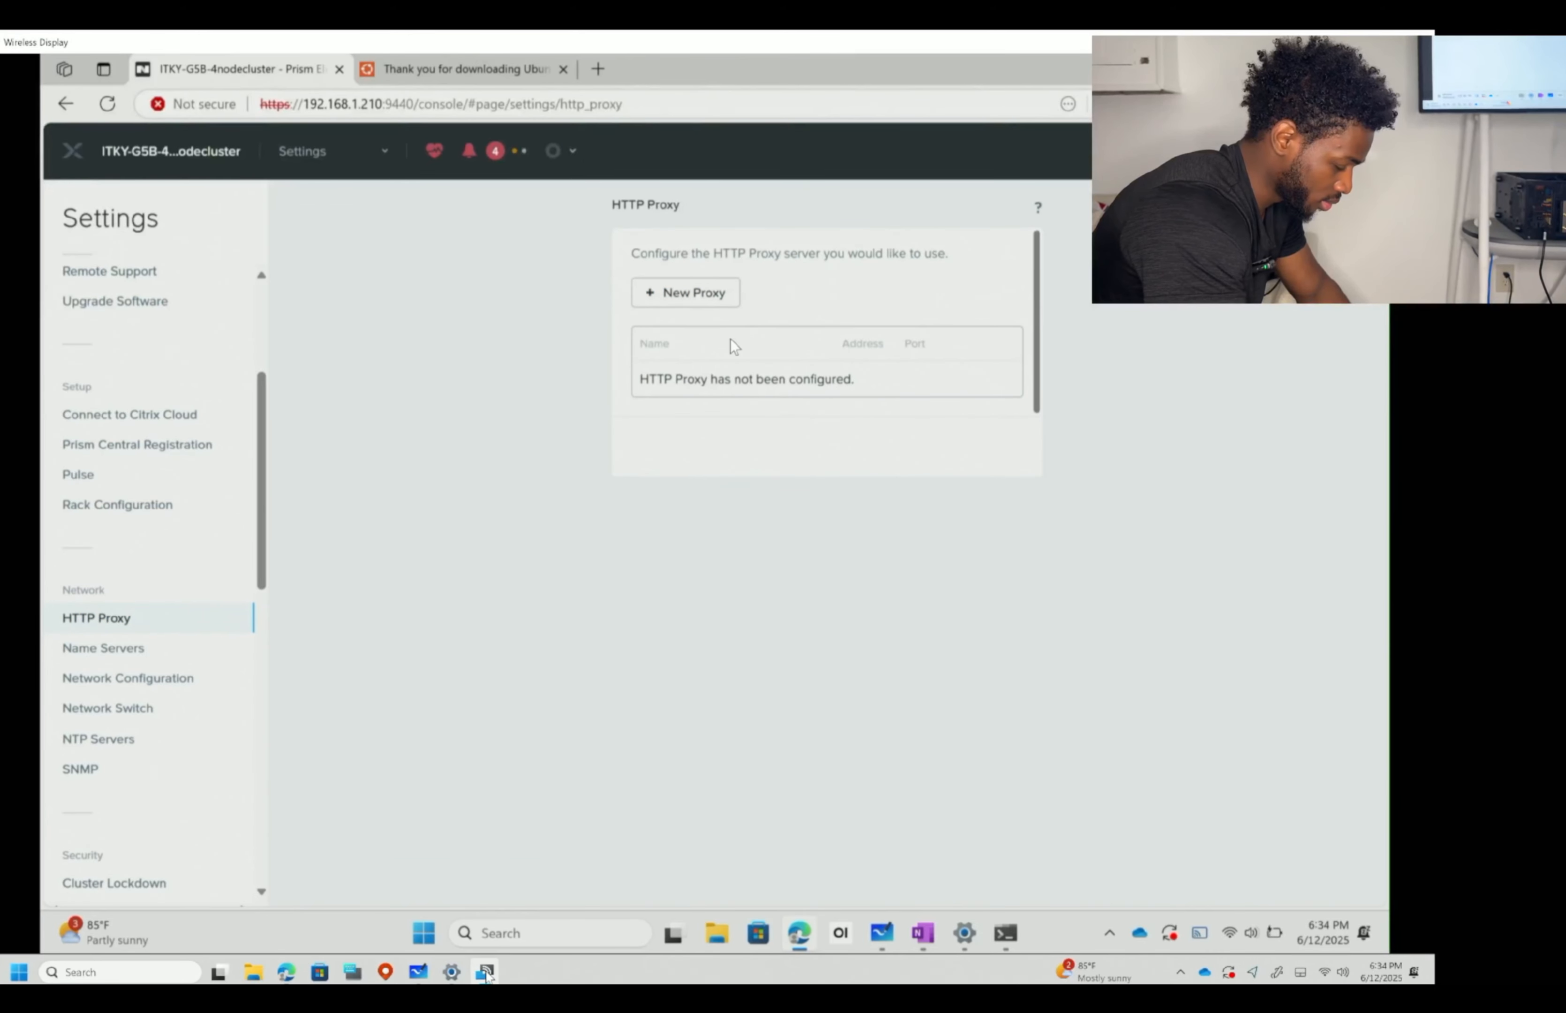
pyautogui.click(142, 652)
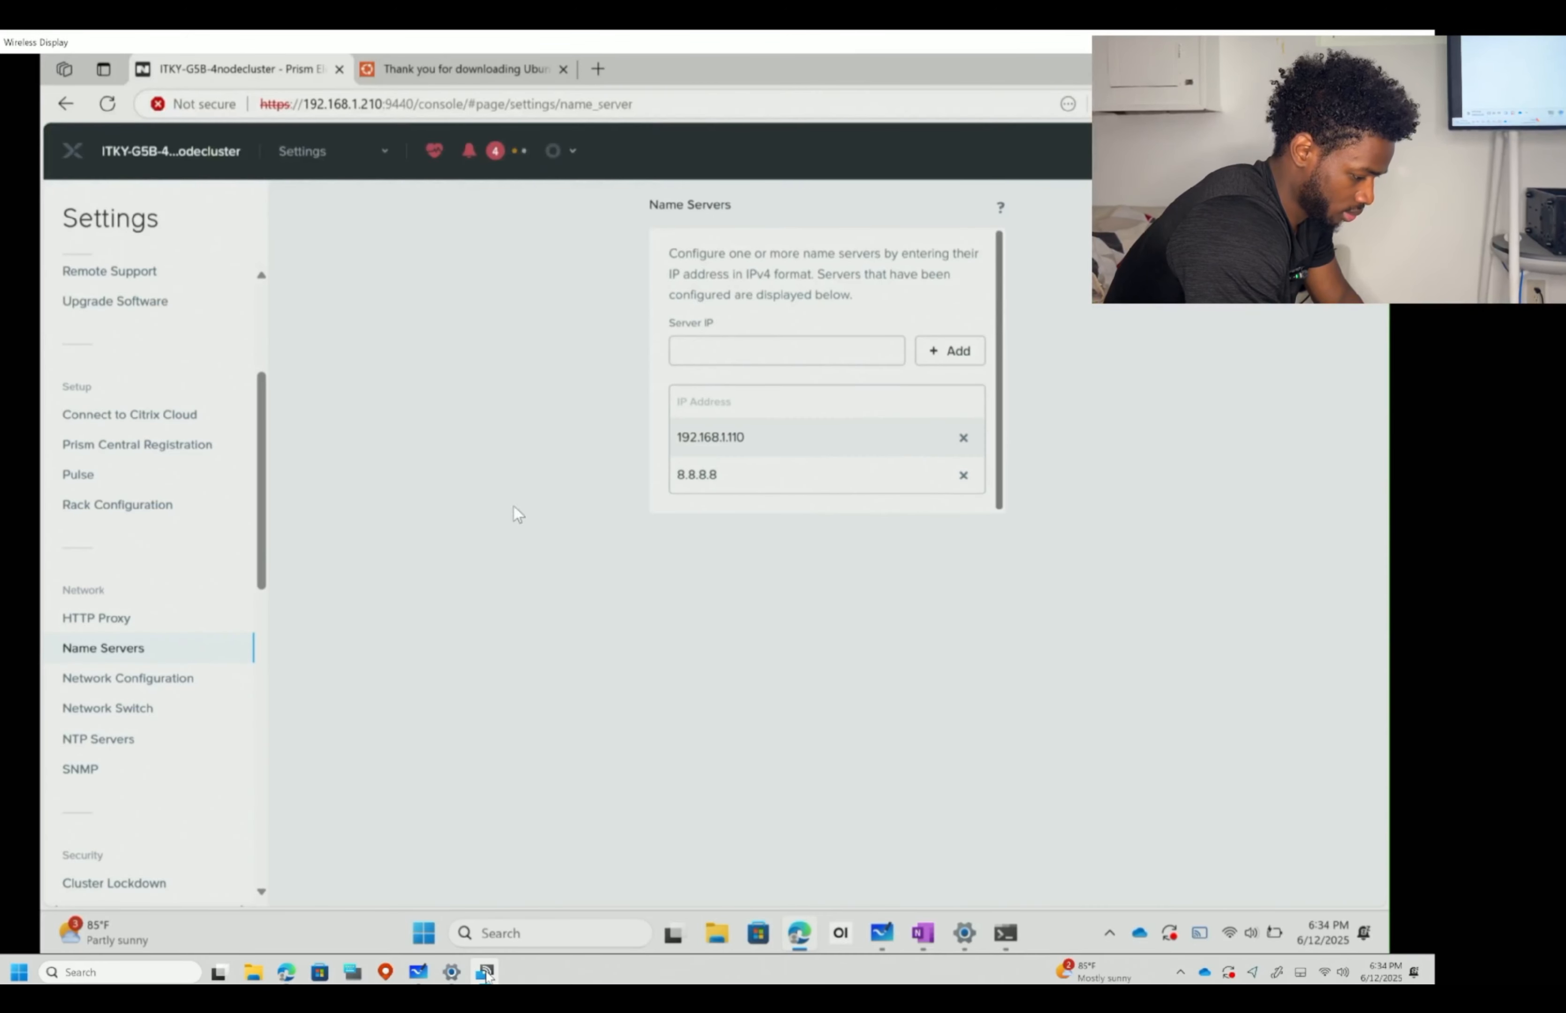
pyautogui.click(158, 676)
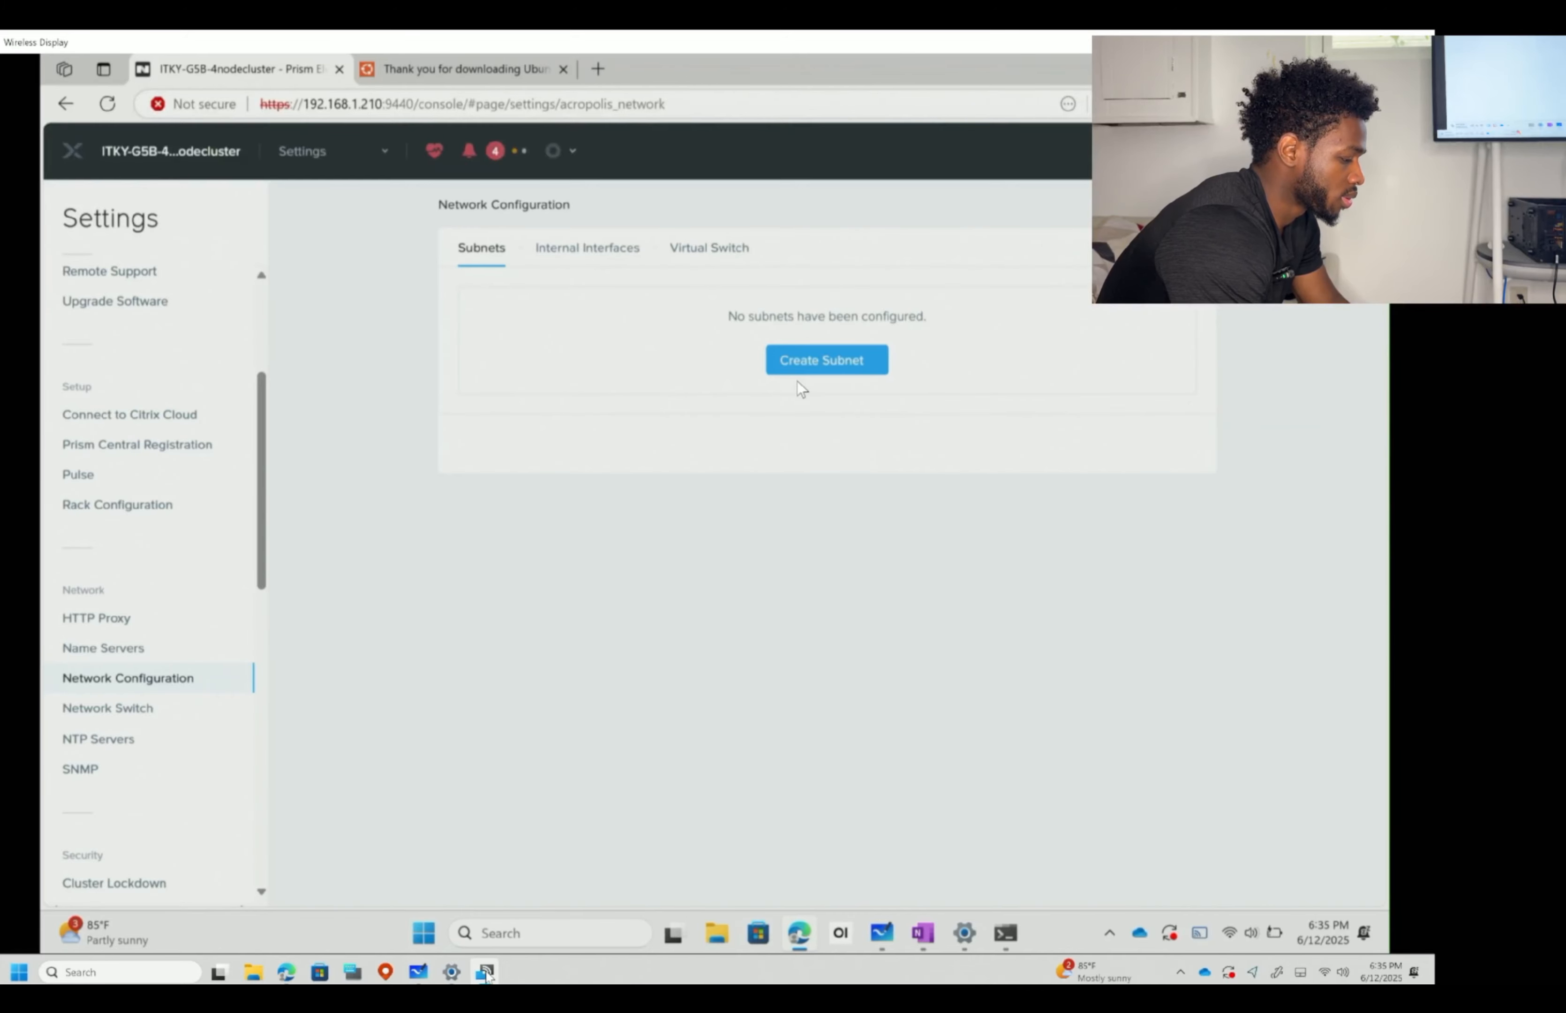
# - Create subnet ITKY-G5B-VNET on vs0 with VLAN ID 0 and confirm its task reaches 100%
pyautogui.click(816, 362)
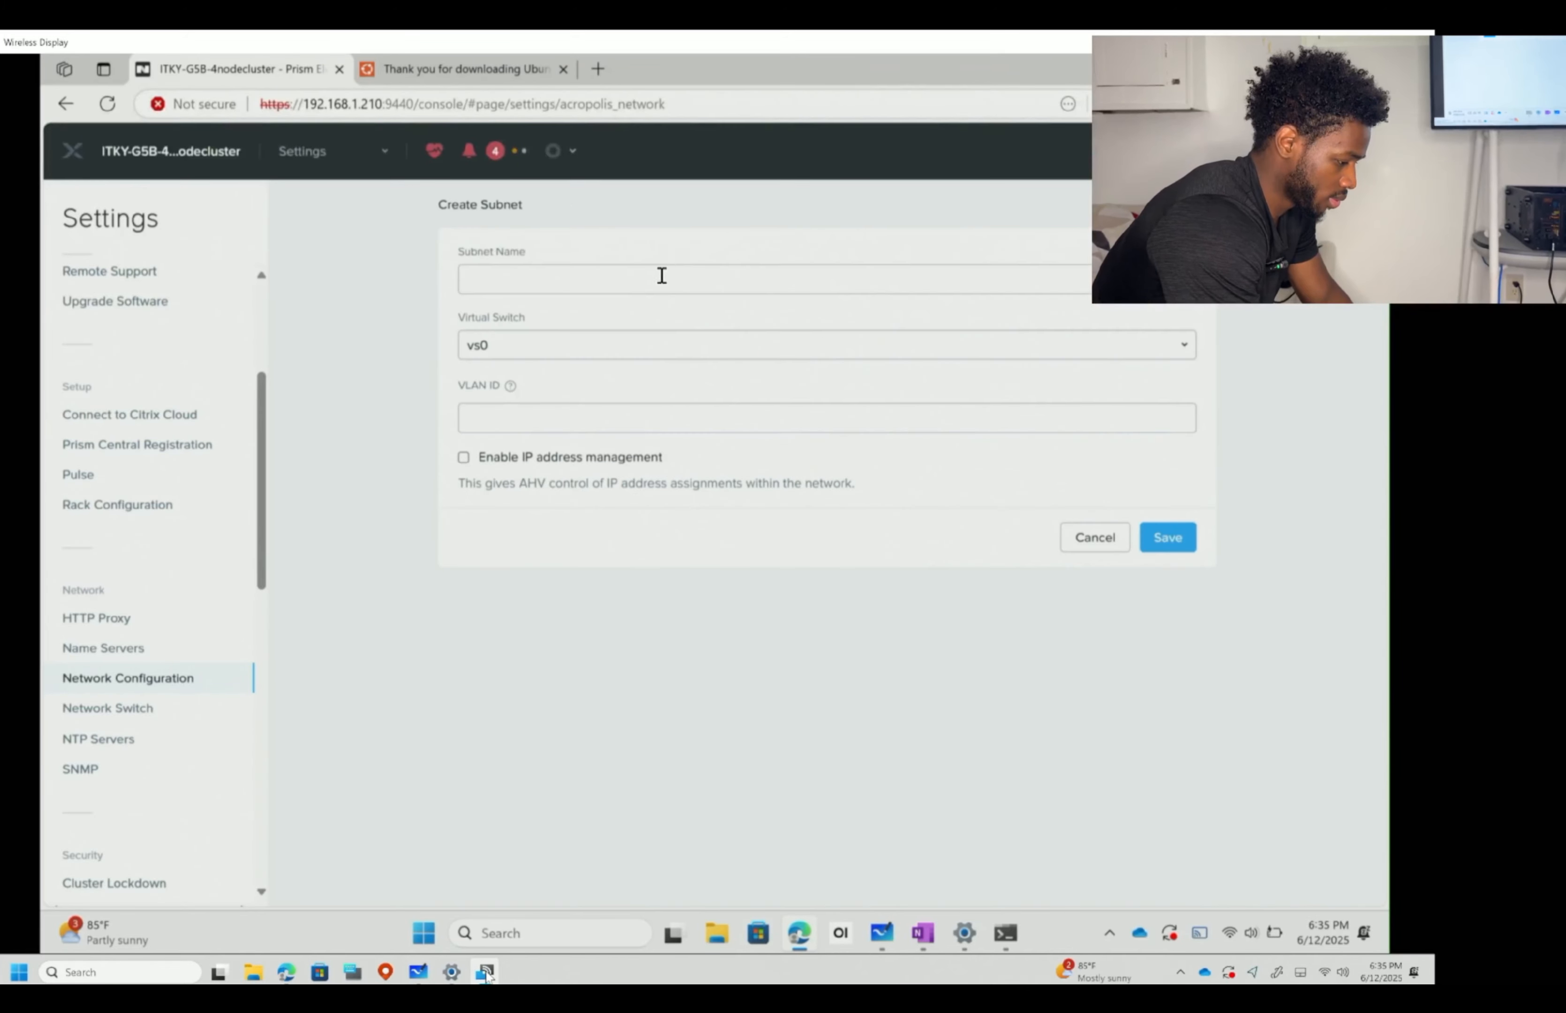
pyautogui.click(660, 276)
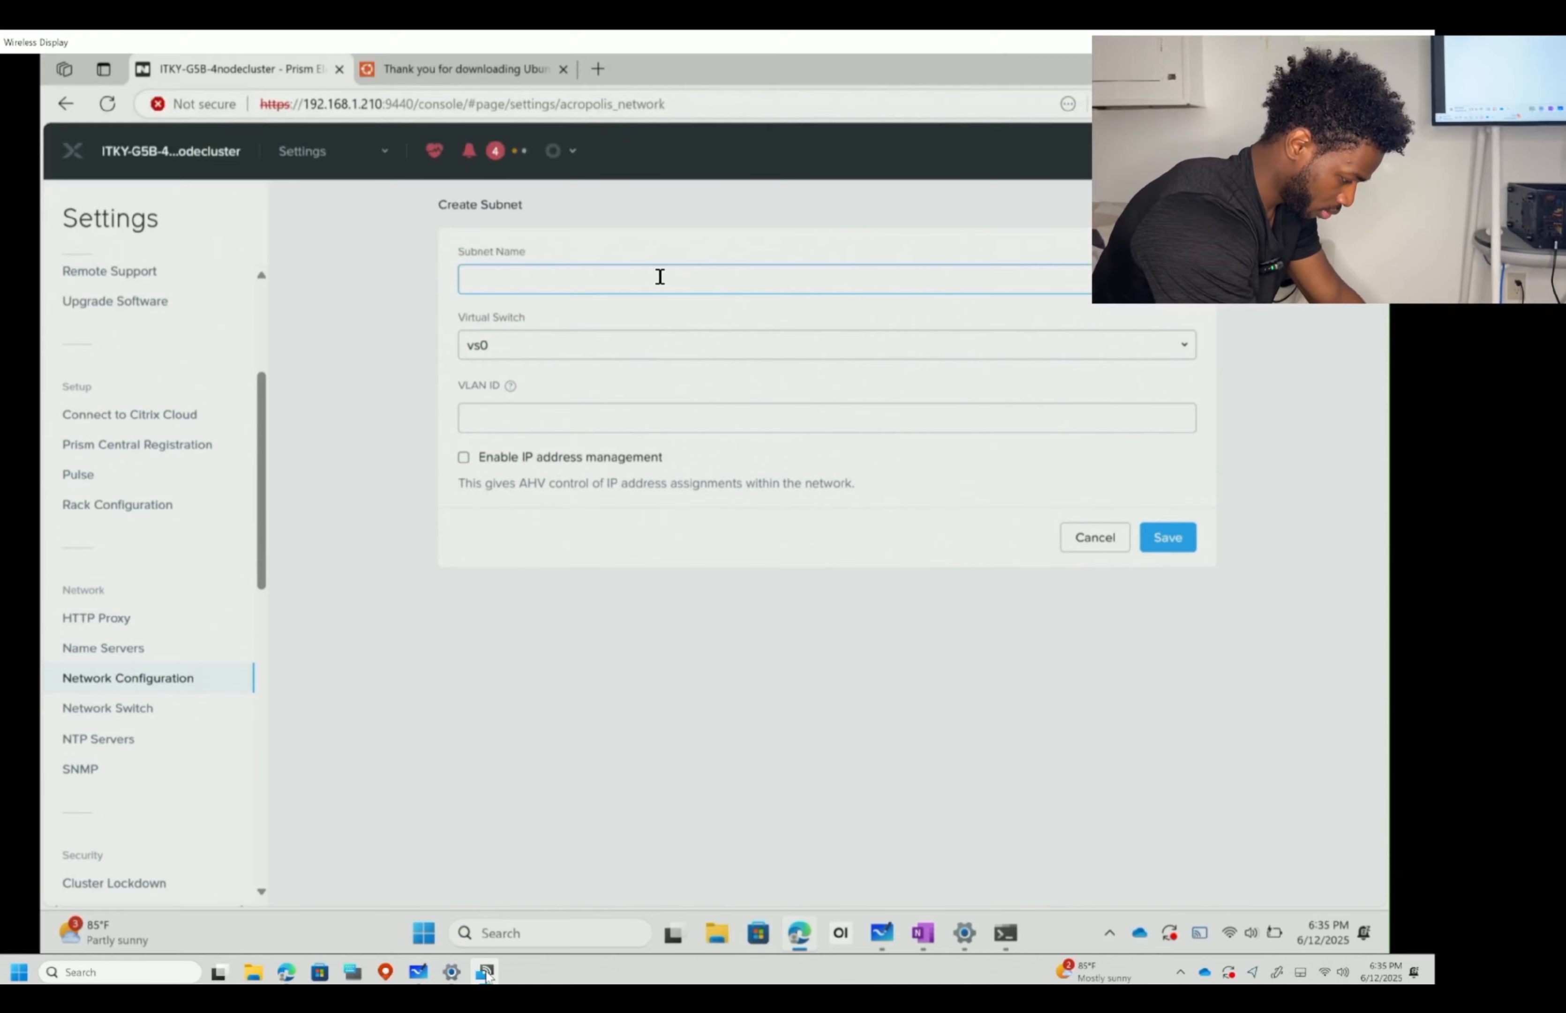
pyautogui.write('ITKY')
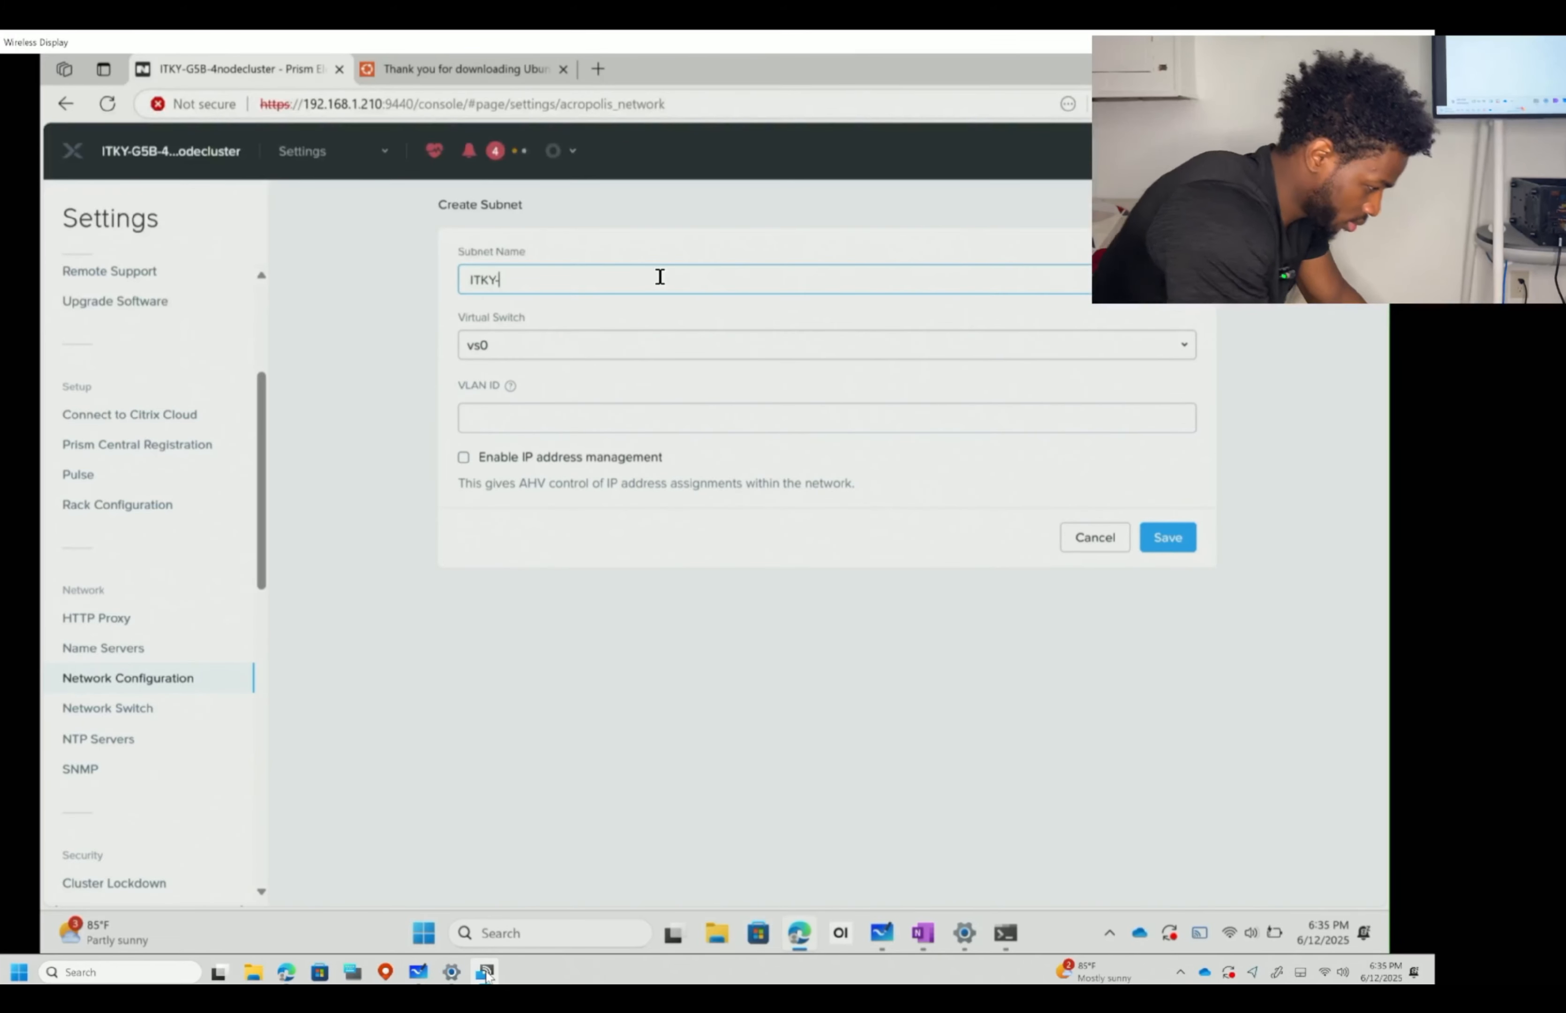
pyautogui.write('-G5B')
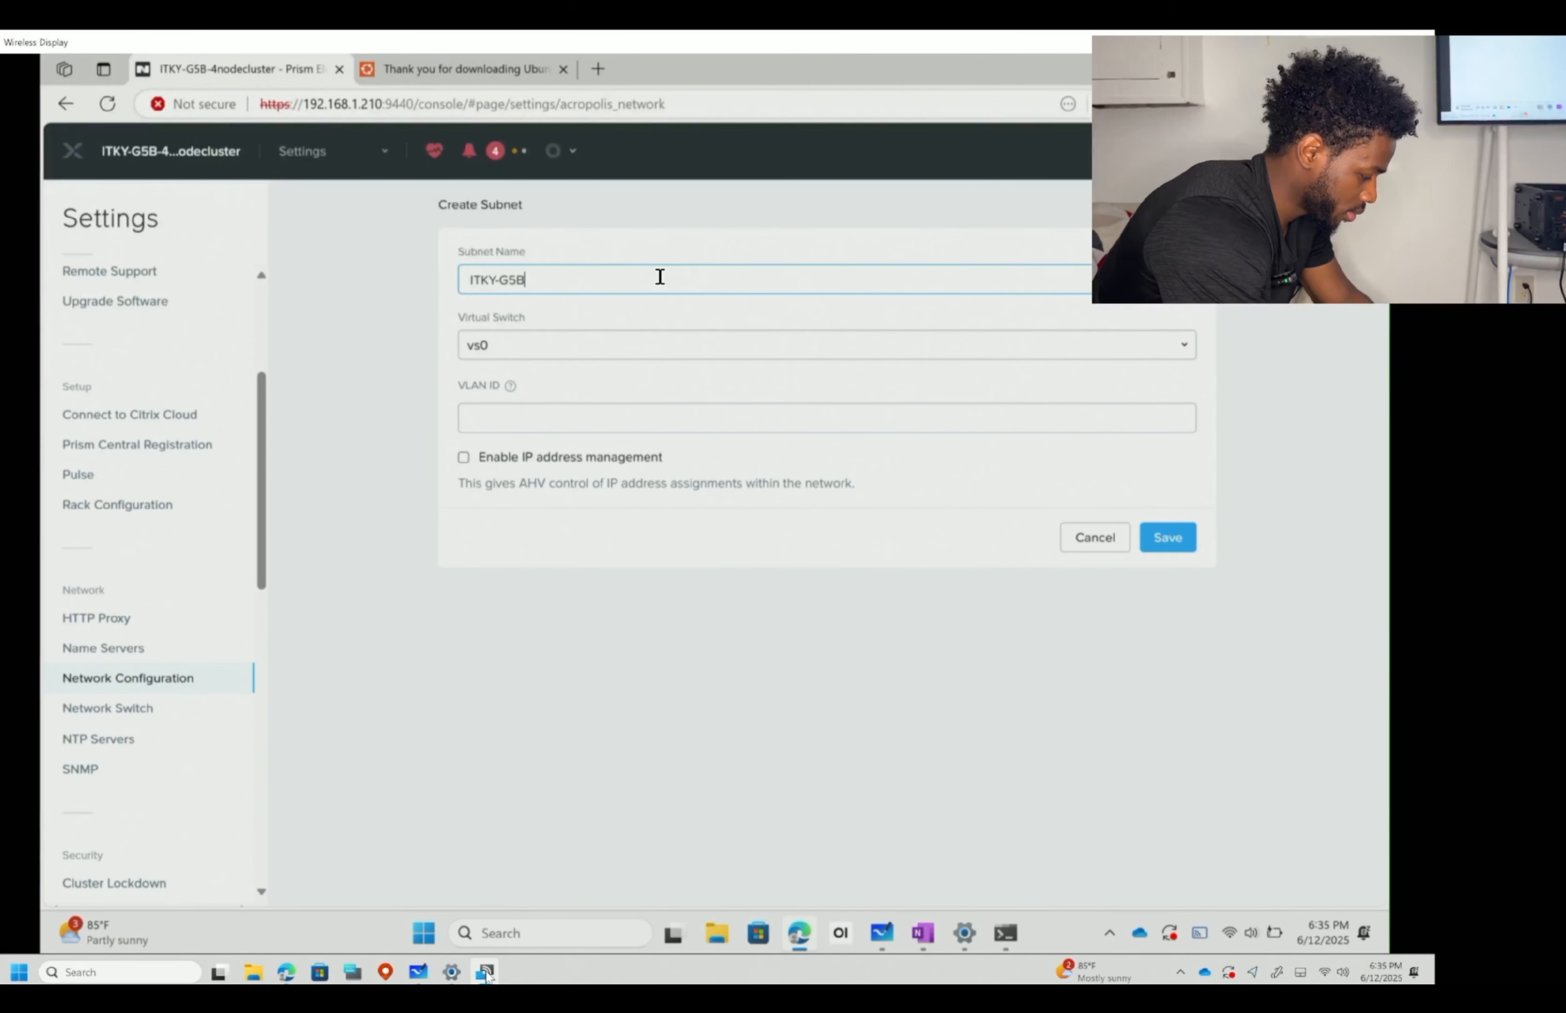
pyautogui.write('-VNET')
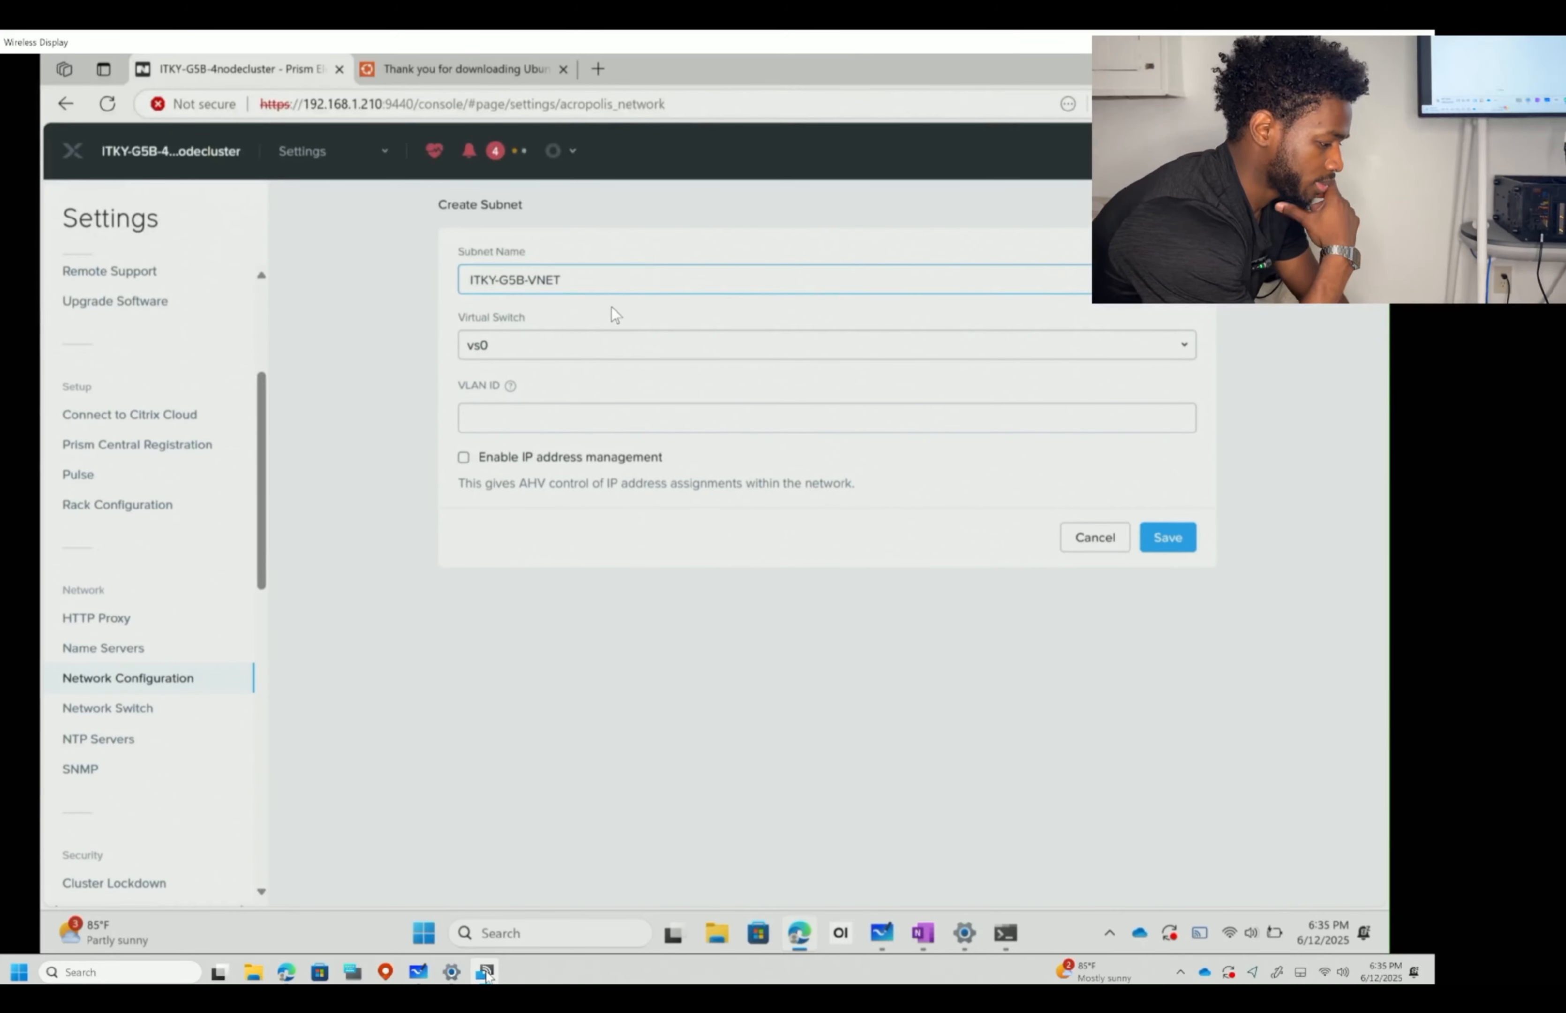
pyautogui.click(512, 413)
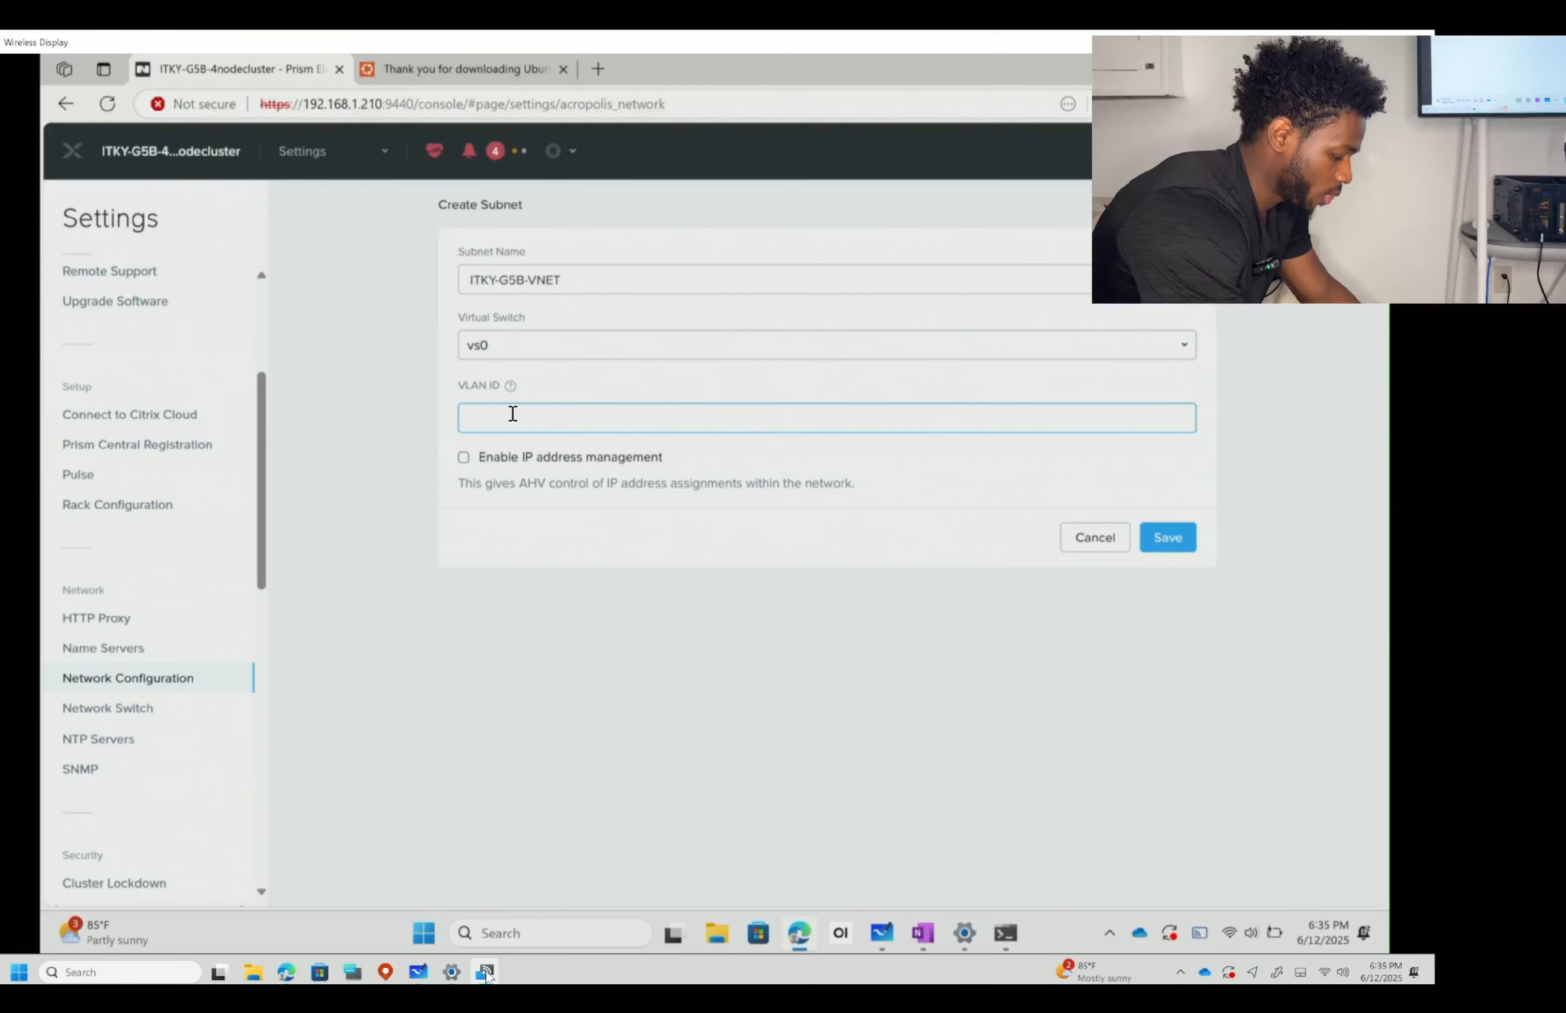
pyautogui.write('0')
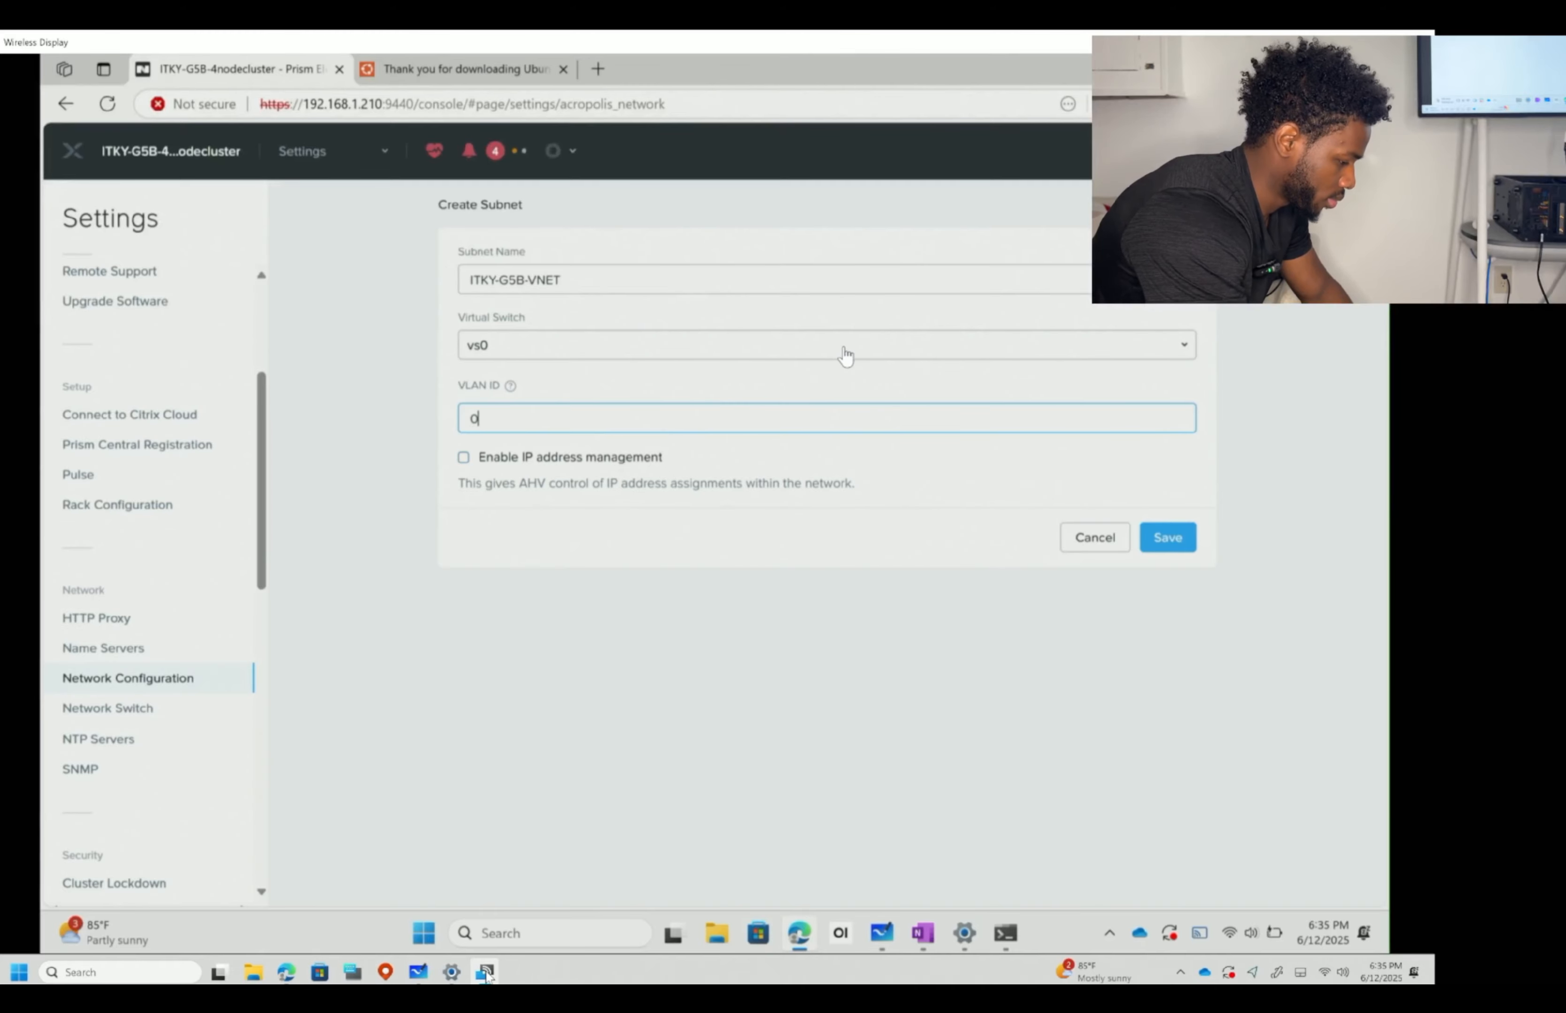
pyautogui.click(1163, 537)
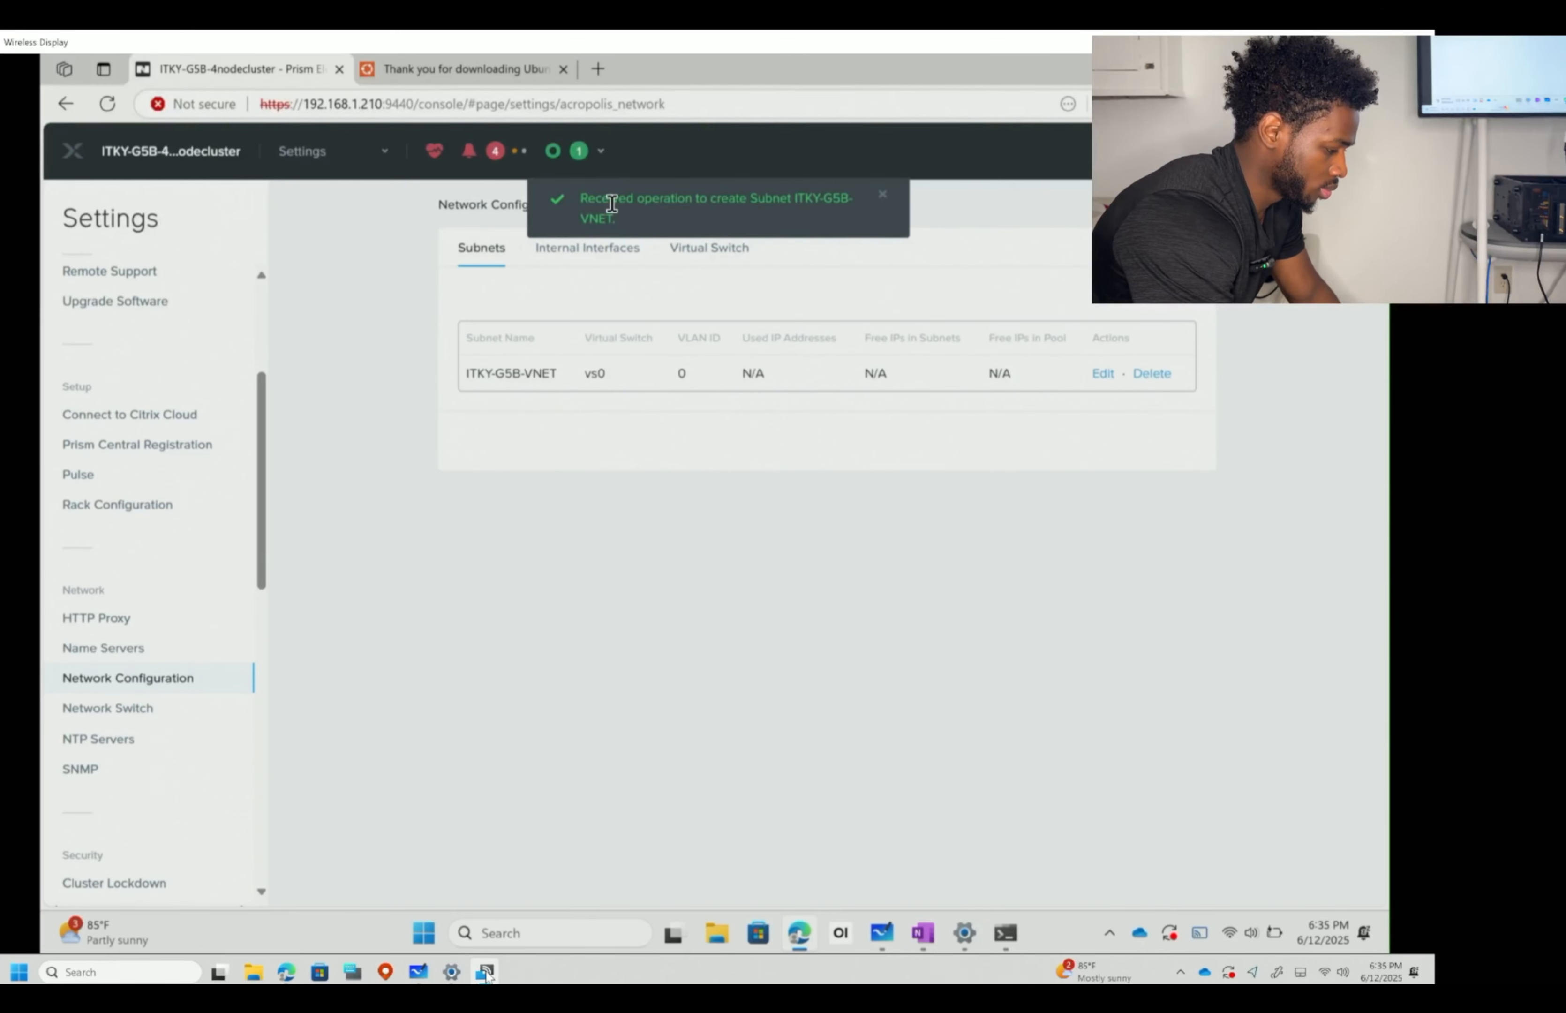
pyautogui.click(580, 157)
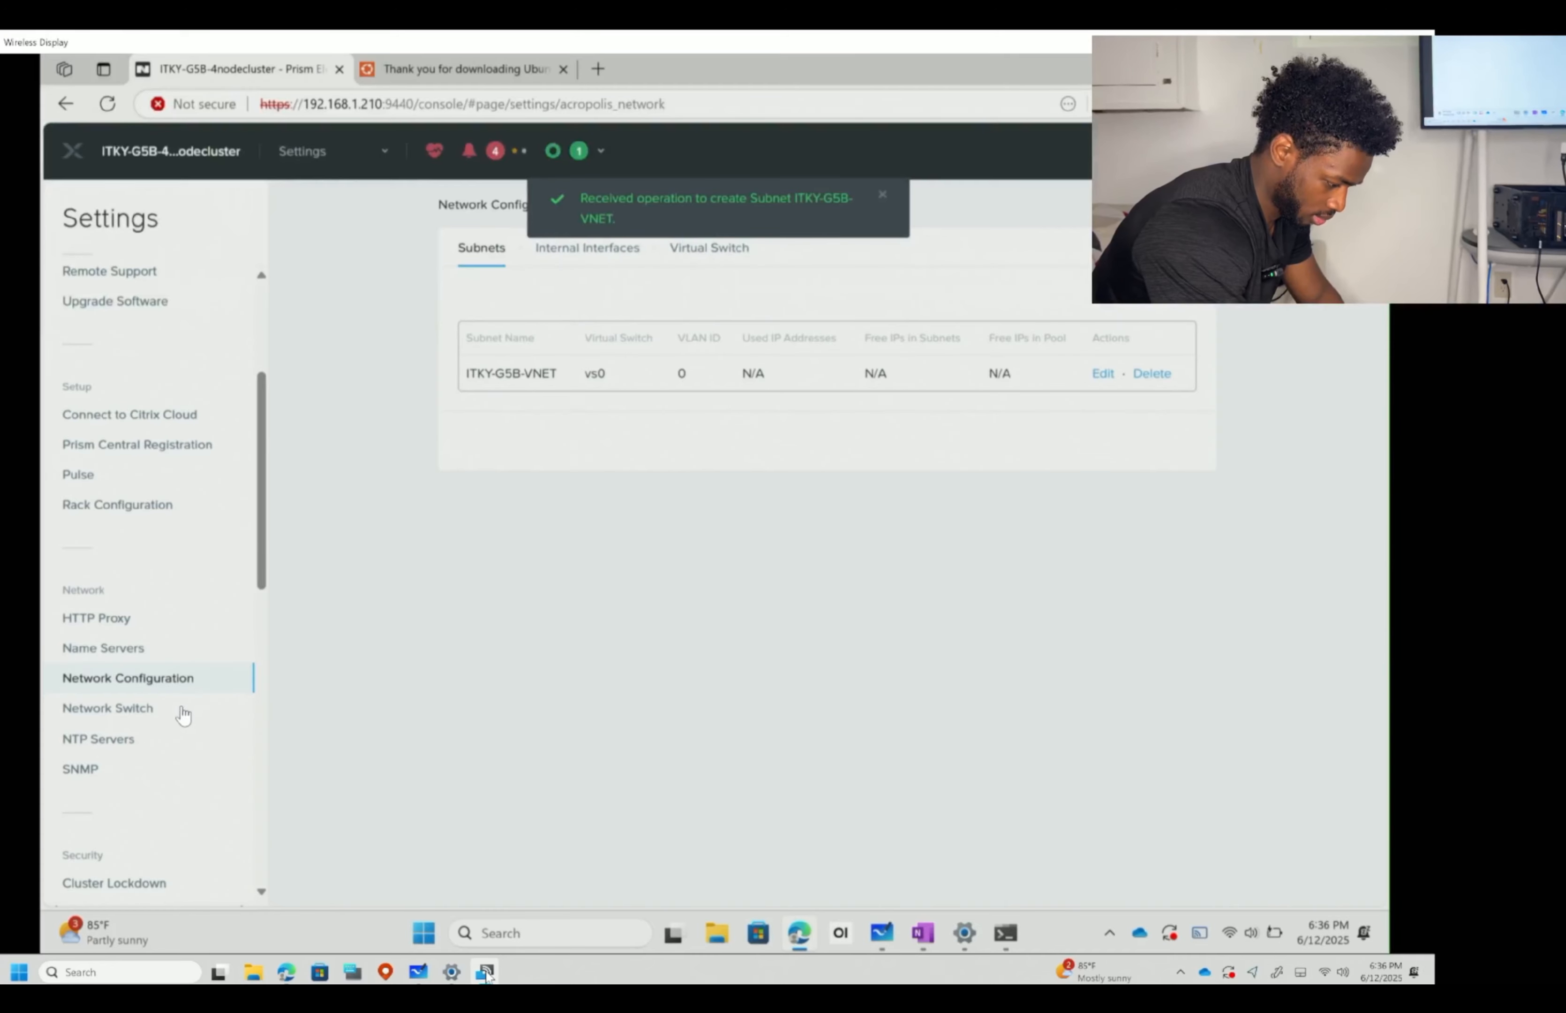
# - View the Network Switch Configuration page, which reports no switch configuration found
pyautogui.click(178, 708)
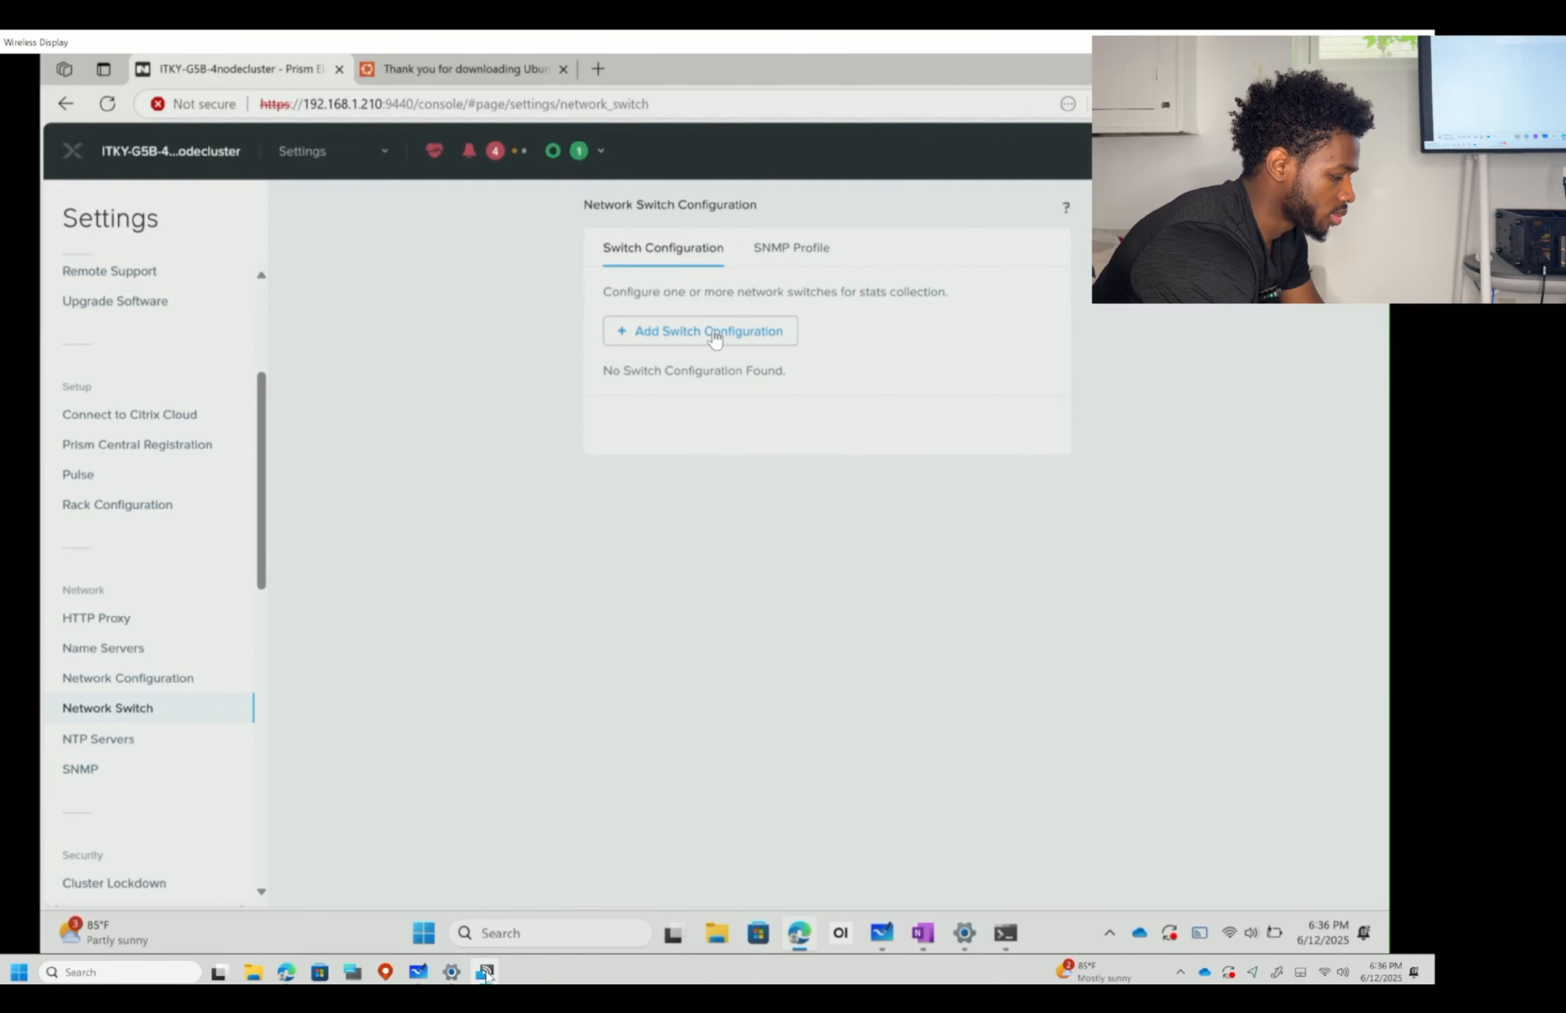
# - Review the NTP Servers page listing 192.168.1.110 and 8.8.8.8 as time servers
pyautogui.click(181, 741)
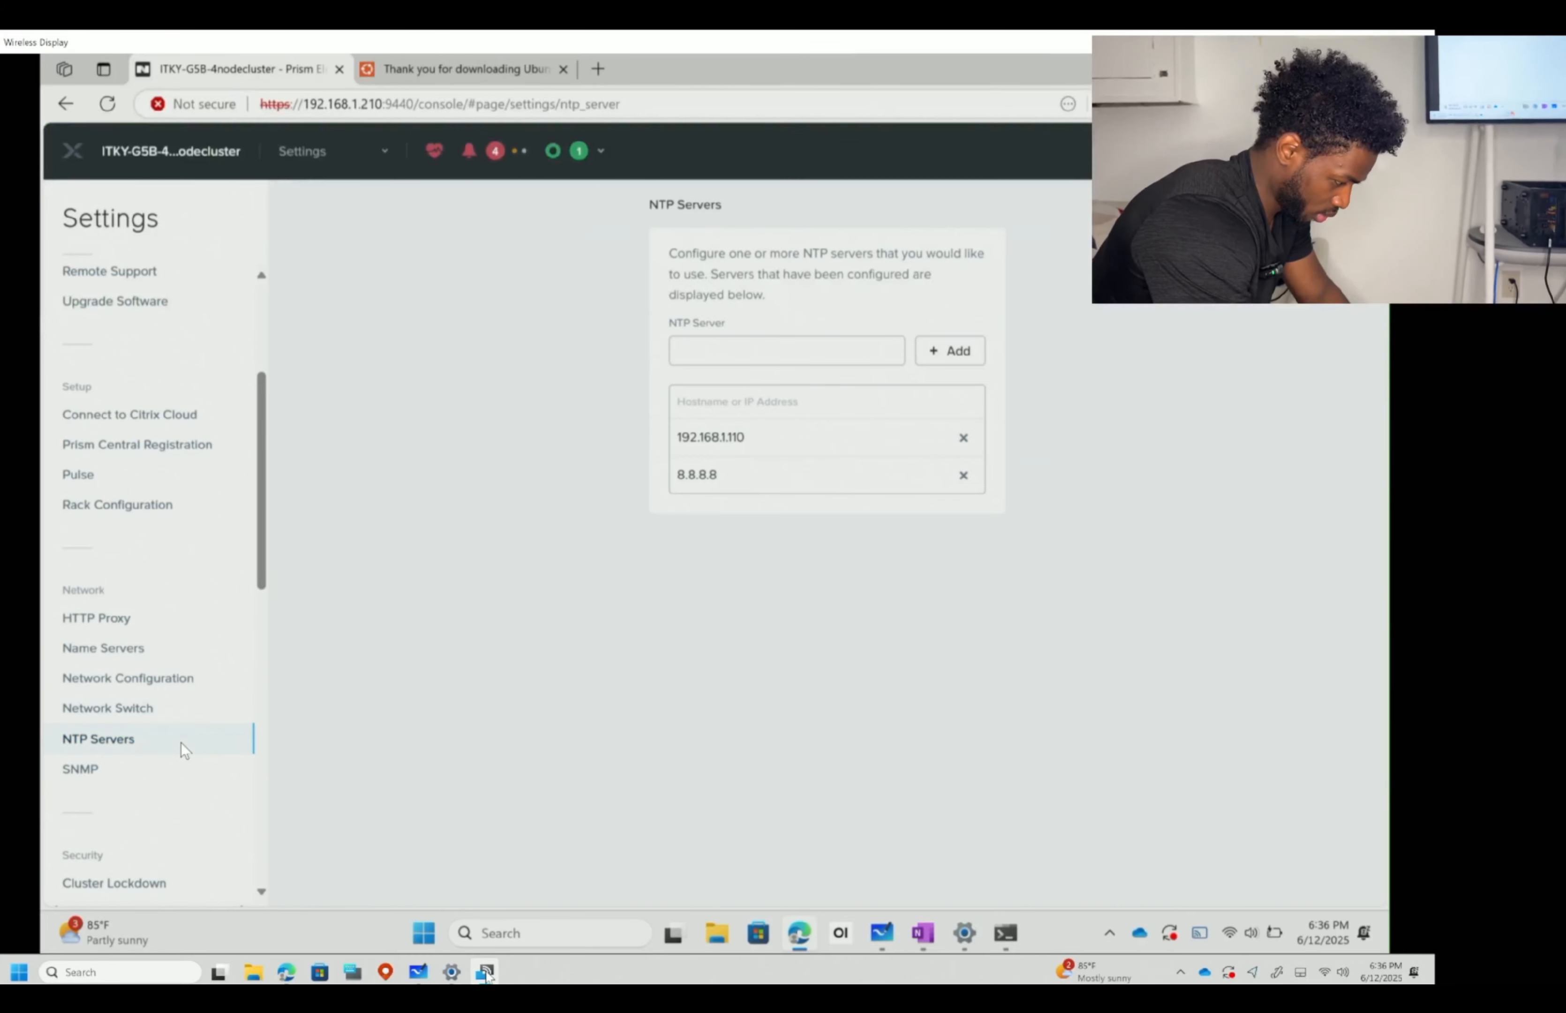
pyautogui.click(802, 349)
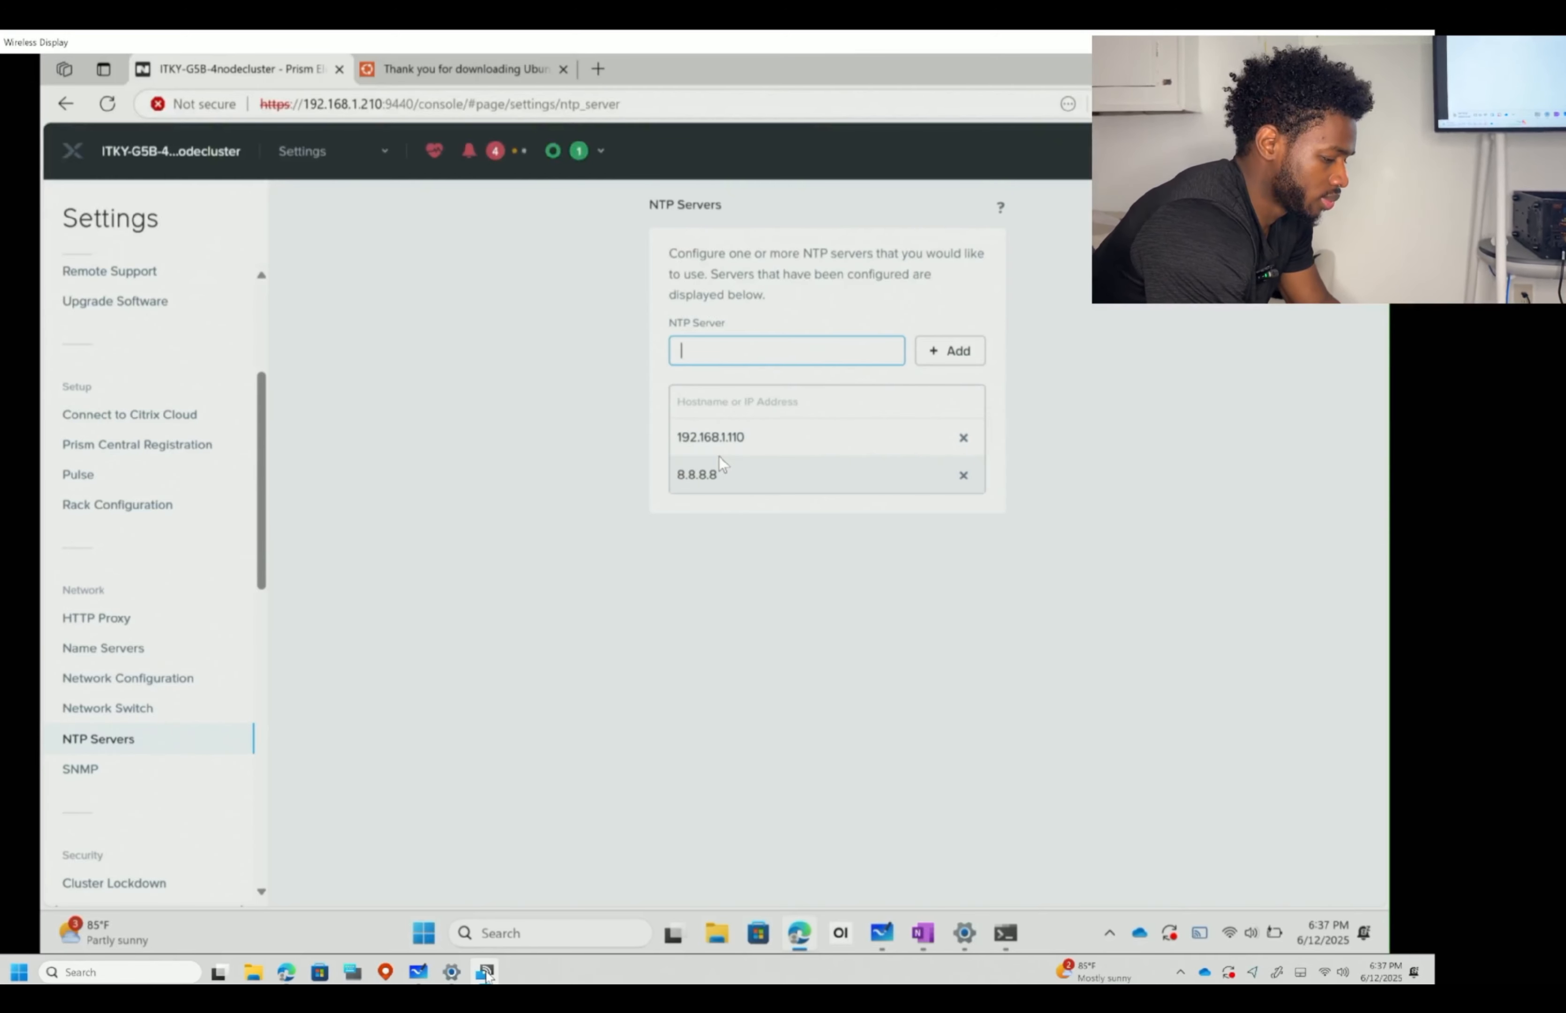
pyautogui.scroll(5, 94, 506)
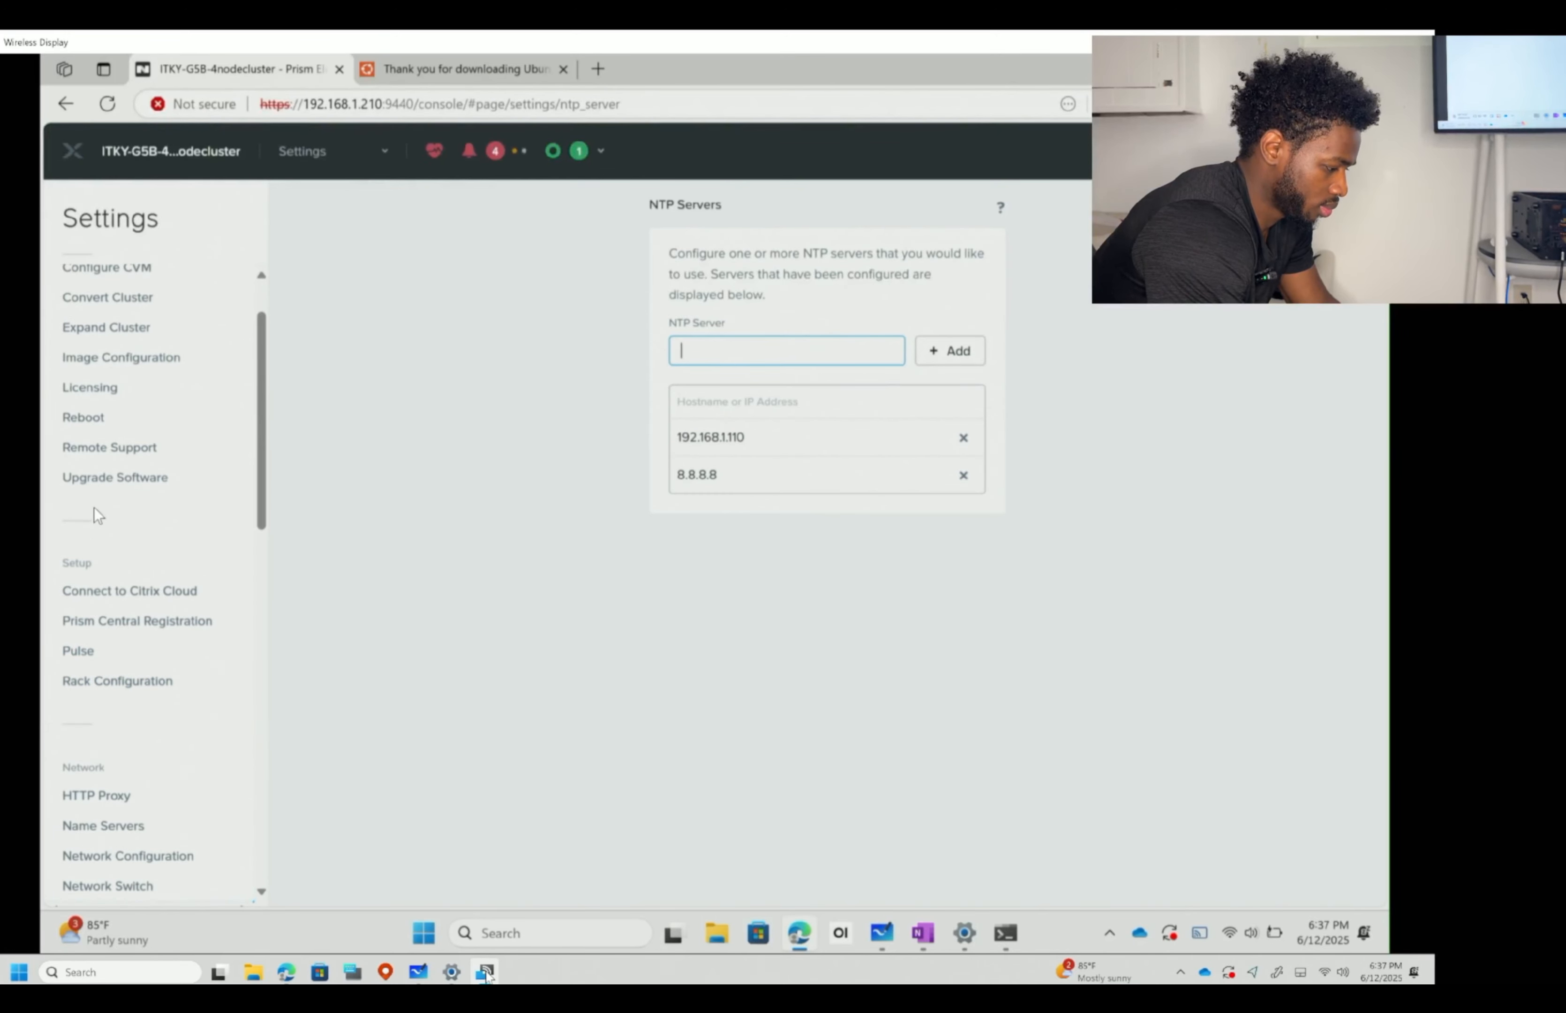
pyautogui.scroll(-1, 94, 512)
pyautogui.scroll(-3, 109, 579)
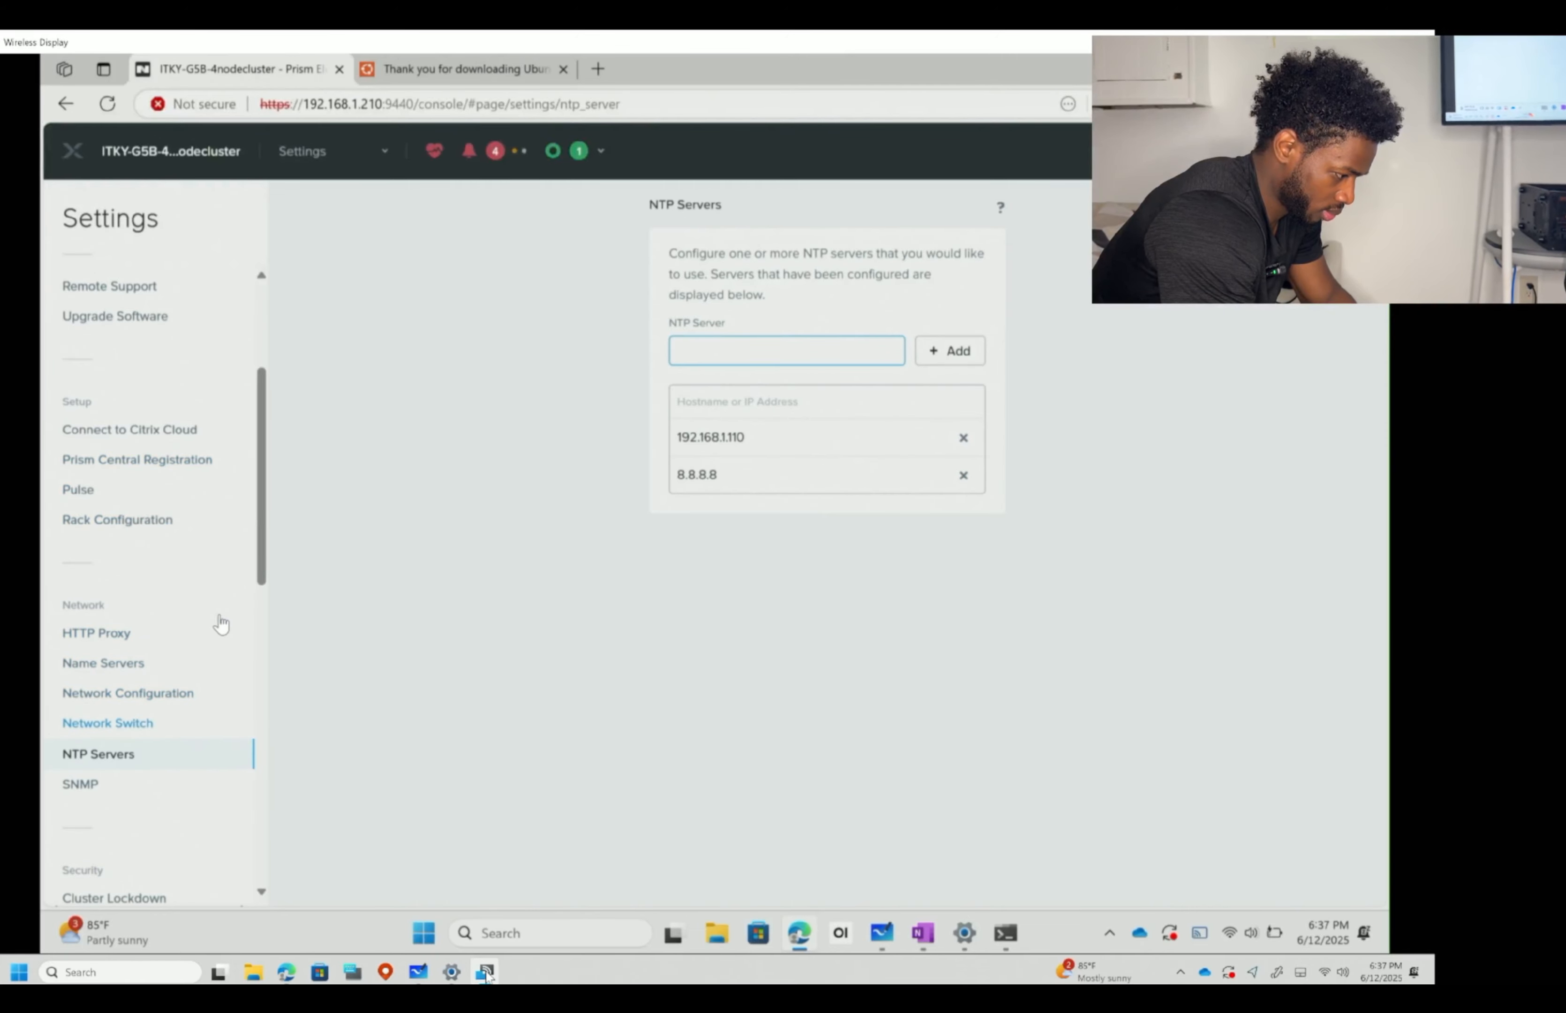
# - Review SNMP, then check Cluster Lockdown: not locked down, password login enabled, no keys
pyautogui.click(99, 781)
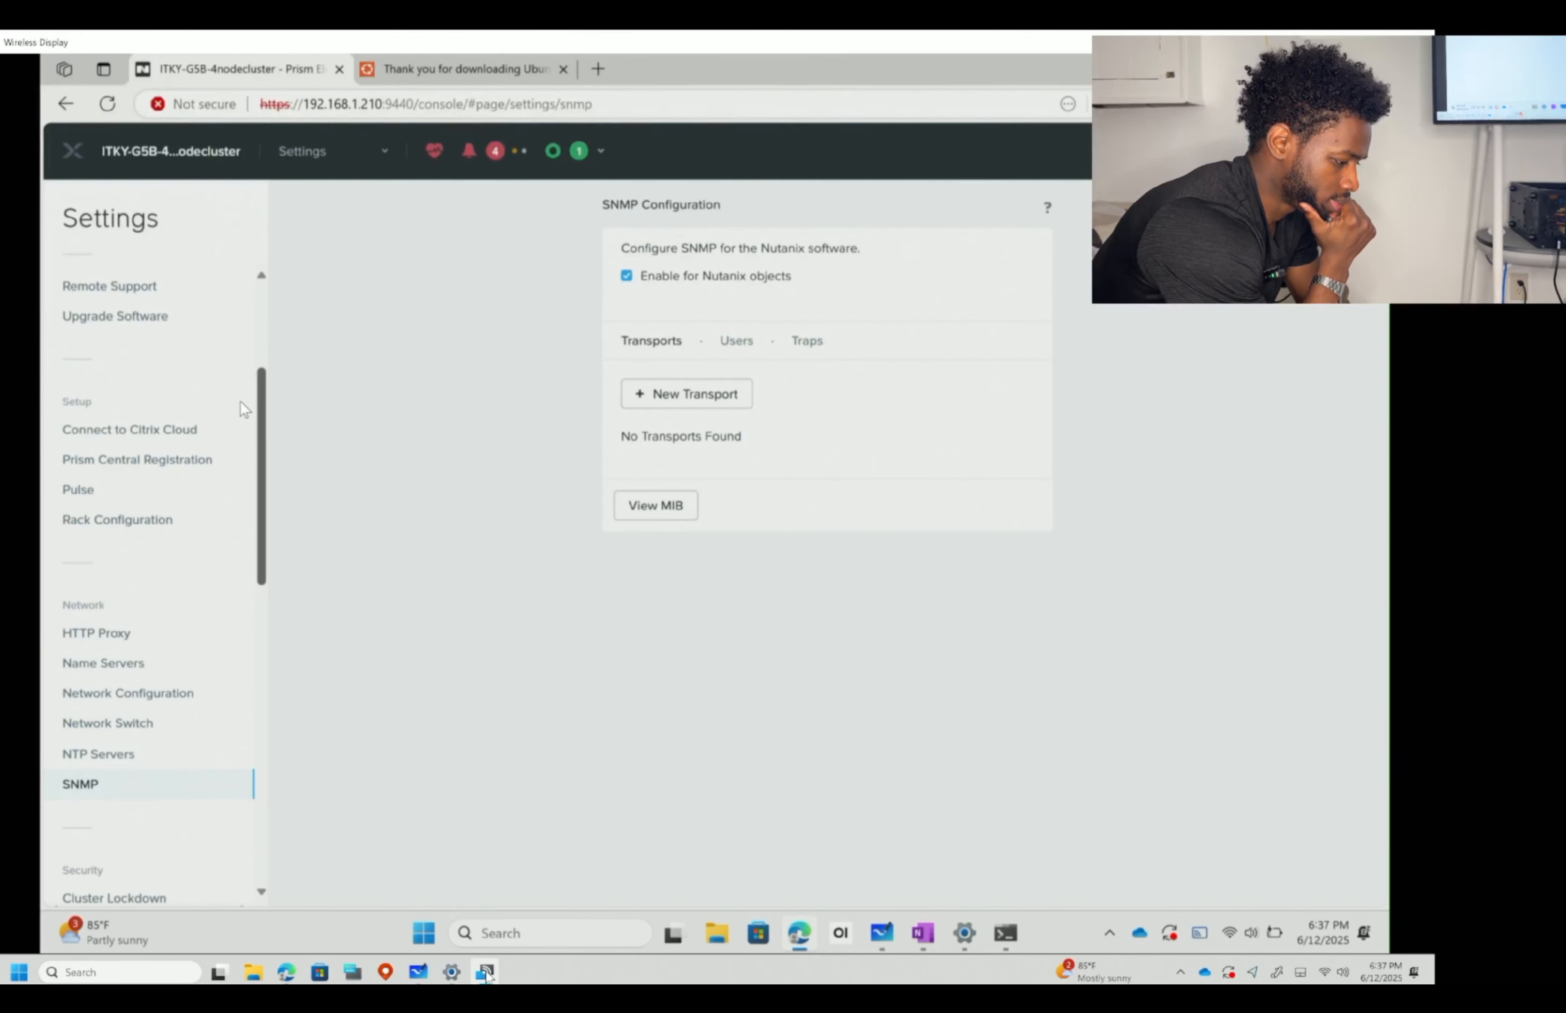
pyautogui.scroll(-5, 97, 664)
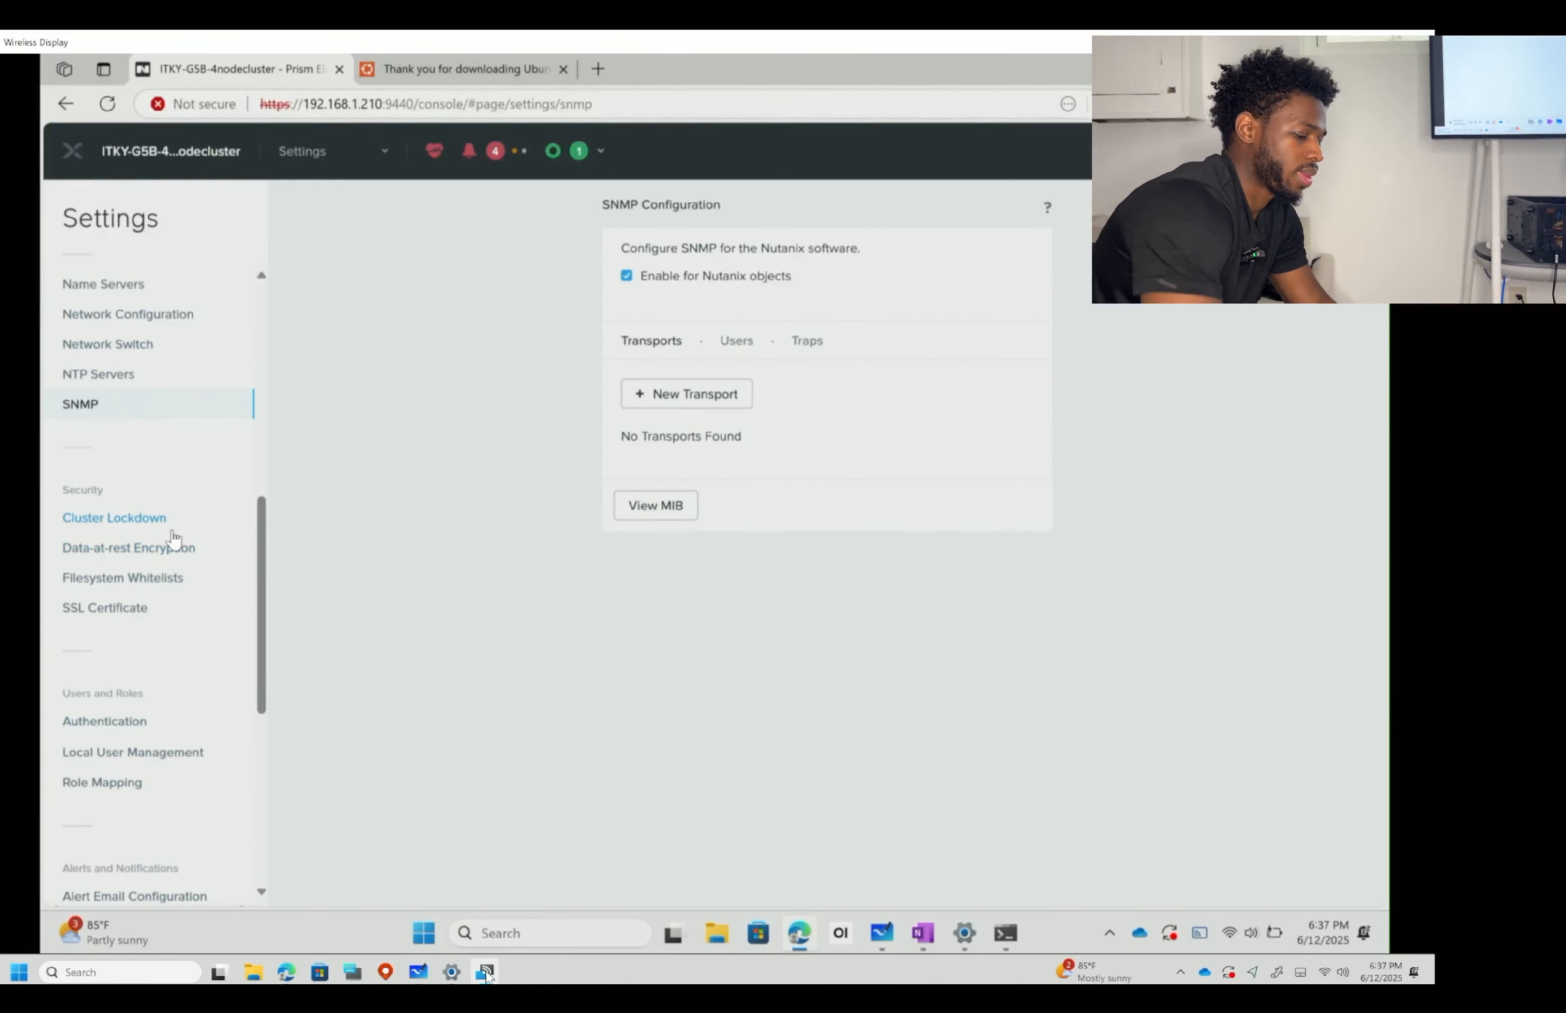
pyautogui.click(140, 517)
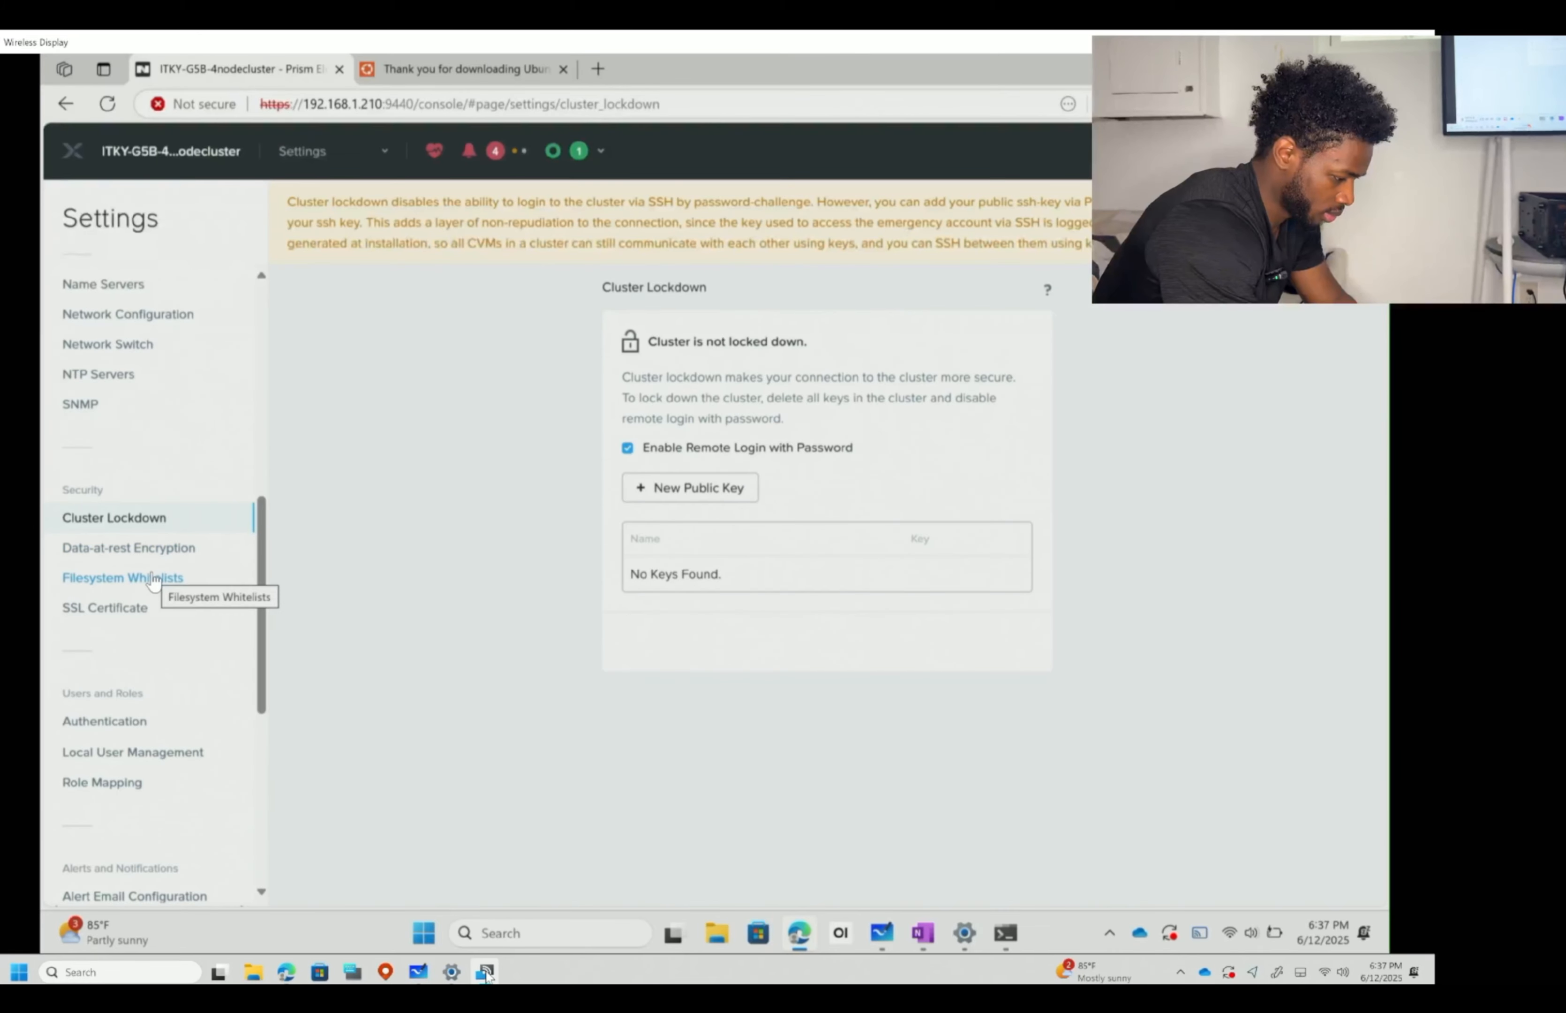
# - Browse Data-at-rest Encryption and Filesystem Whitelists, ending on the Nutanix Inc. rsa2048 SSL certificate
pyautogui.scroll(-3, 153, 580)
pyautogui.click(158, 354)
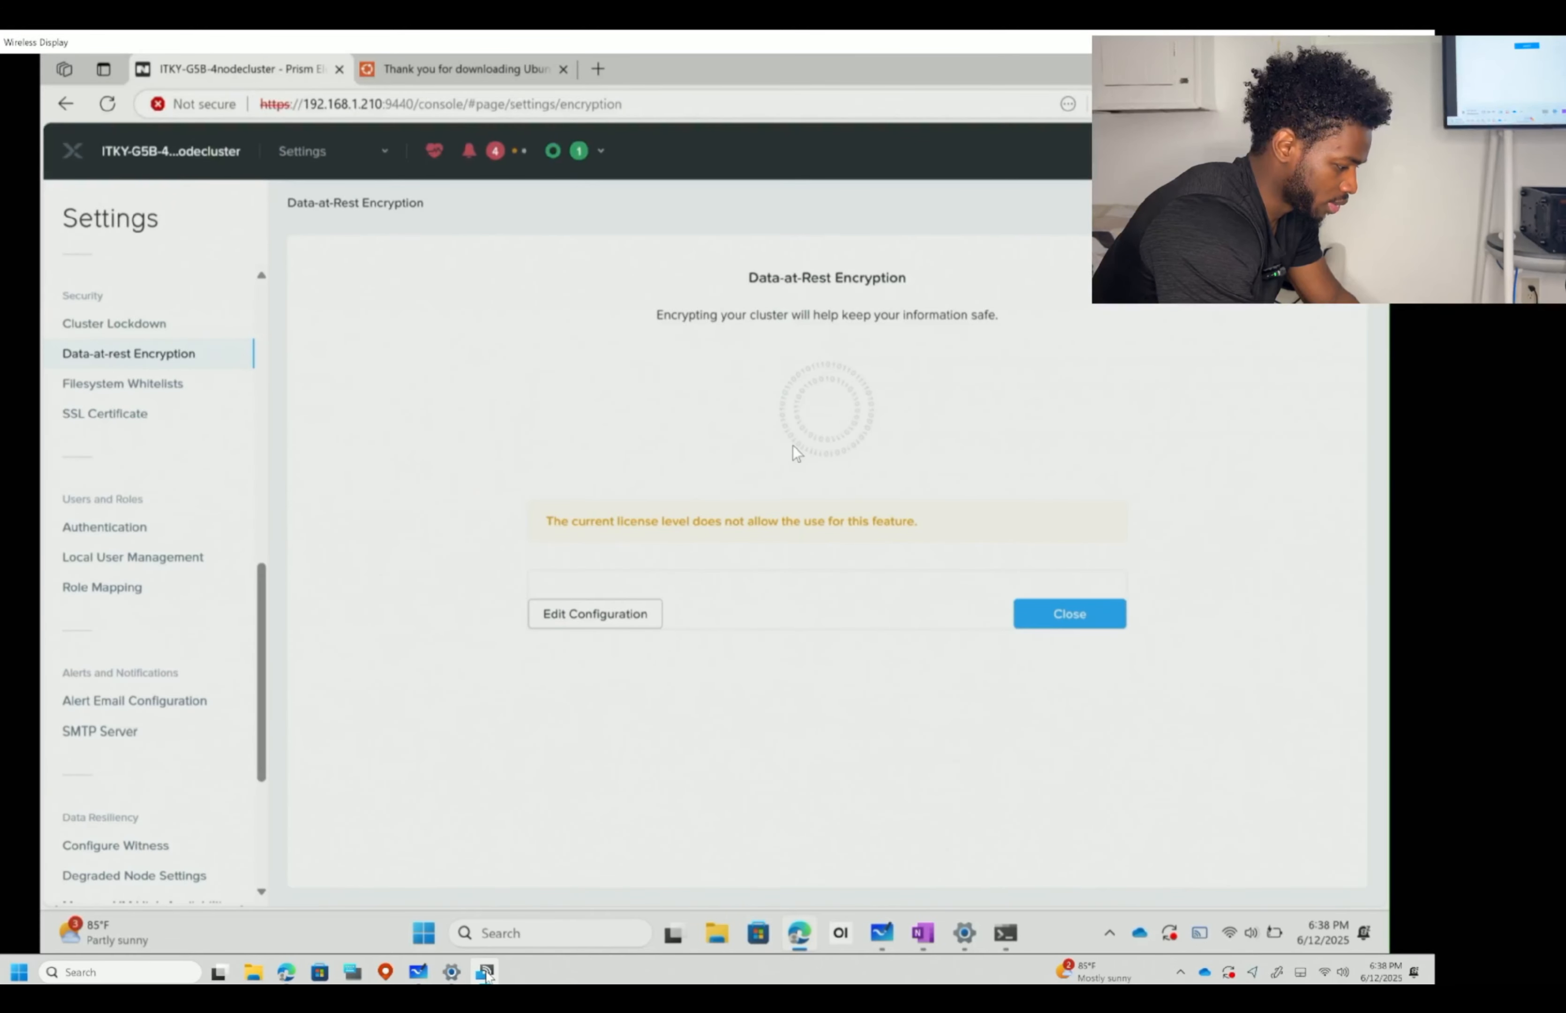
pyautogui.click(165, 385)
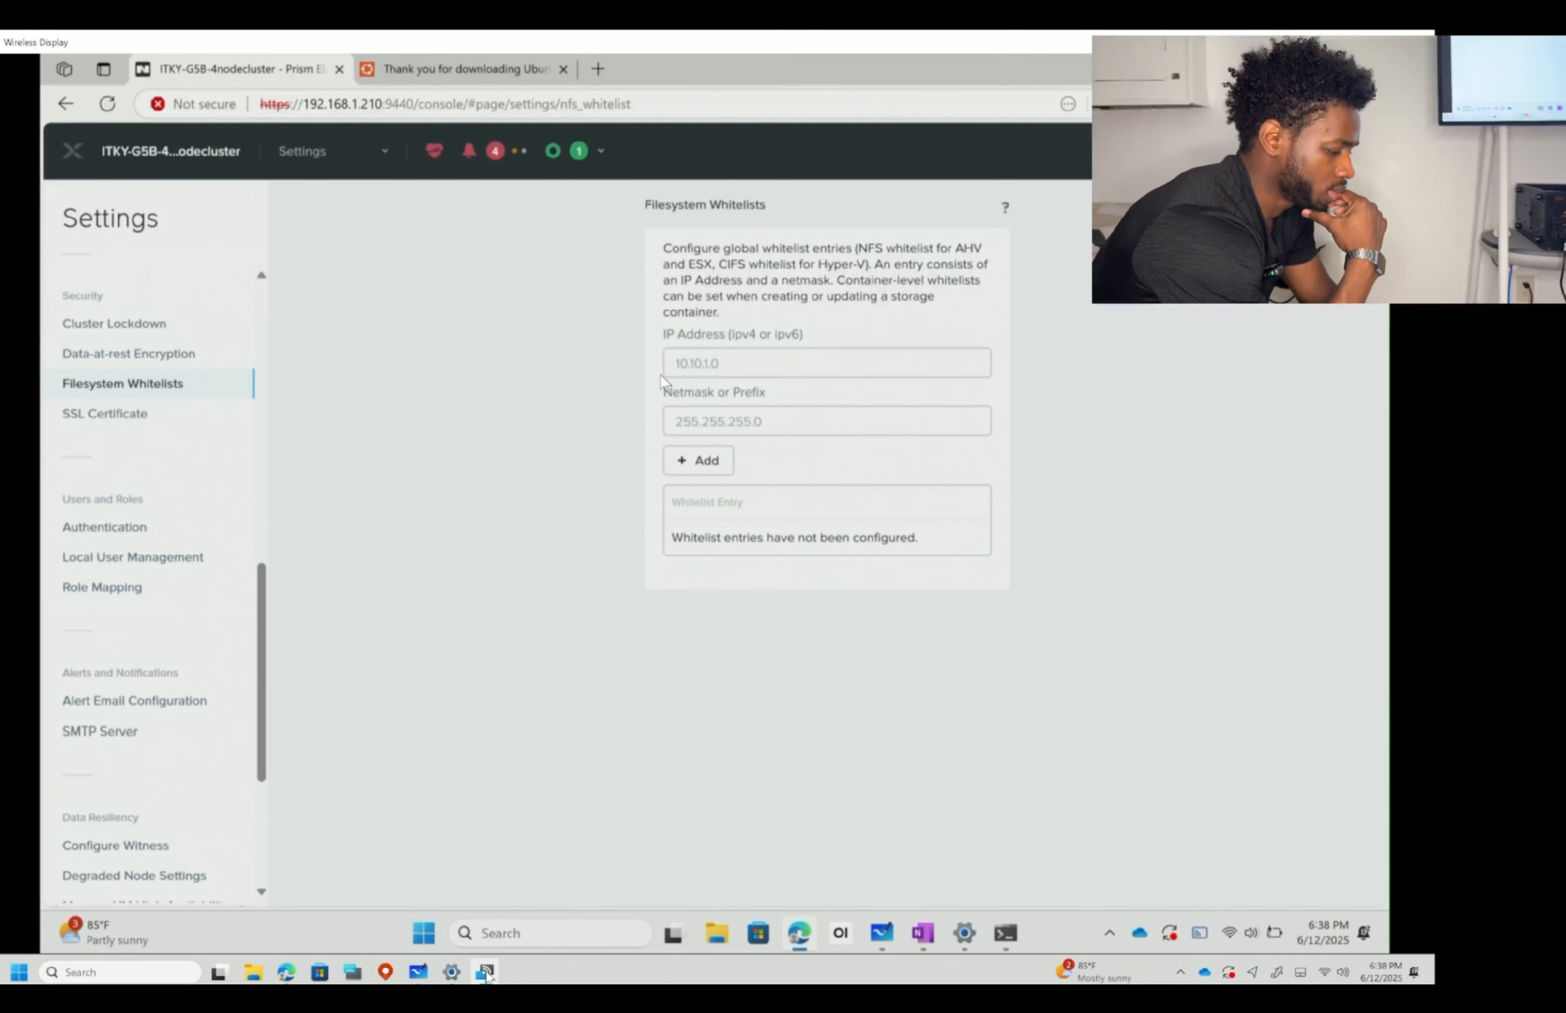
pyautogui.click(154, 426)
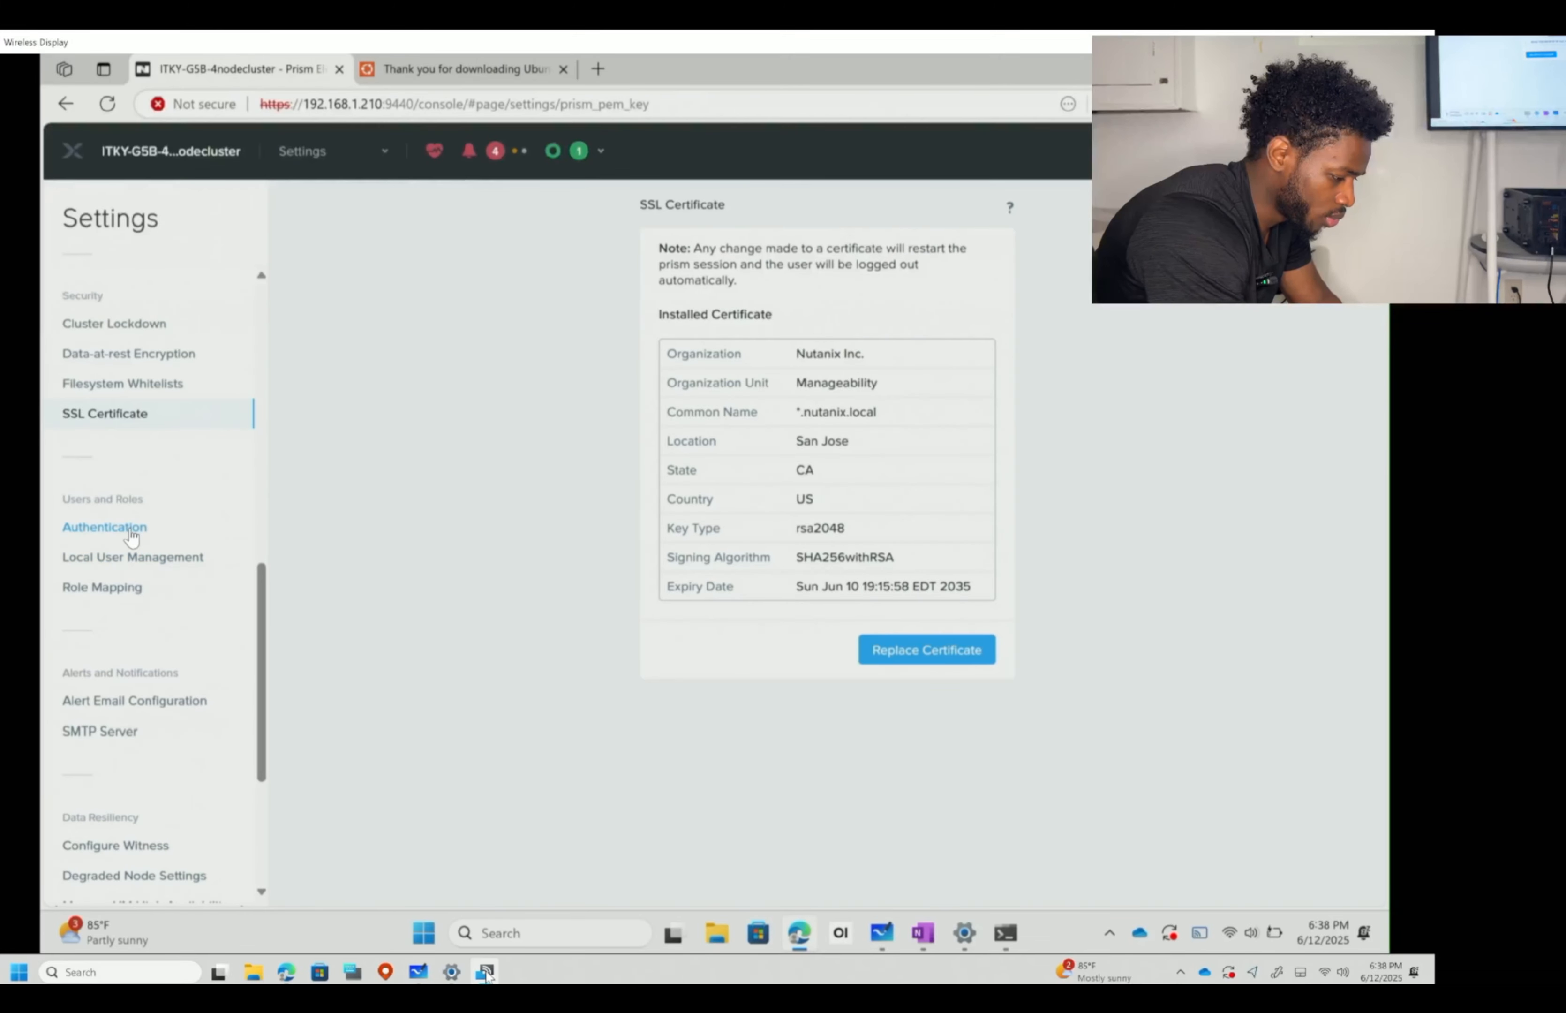
# - Browse Authentication, Local User Management and Role Mapping, ending on Alert Email Configuration with no recipients
pyautogui.click(145, 531)
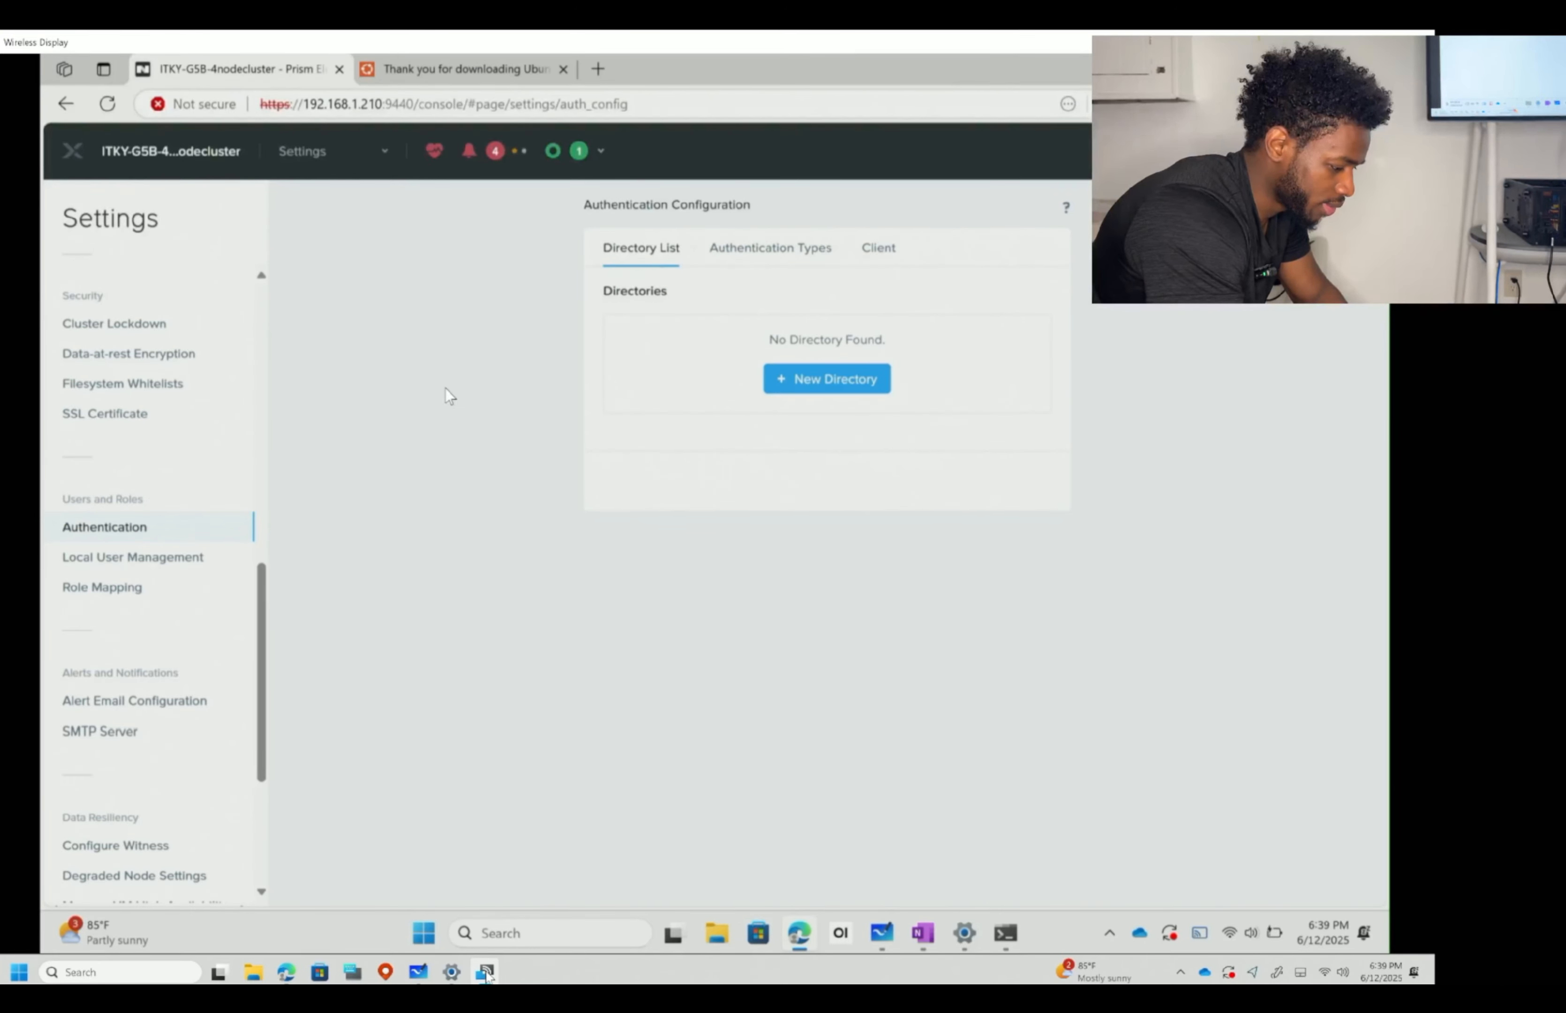
pyautogui.click(122, 558)
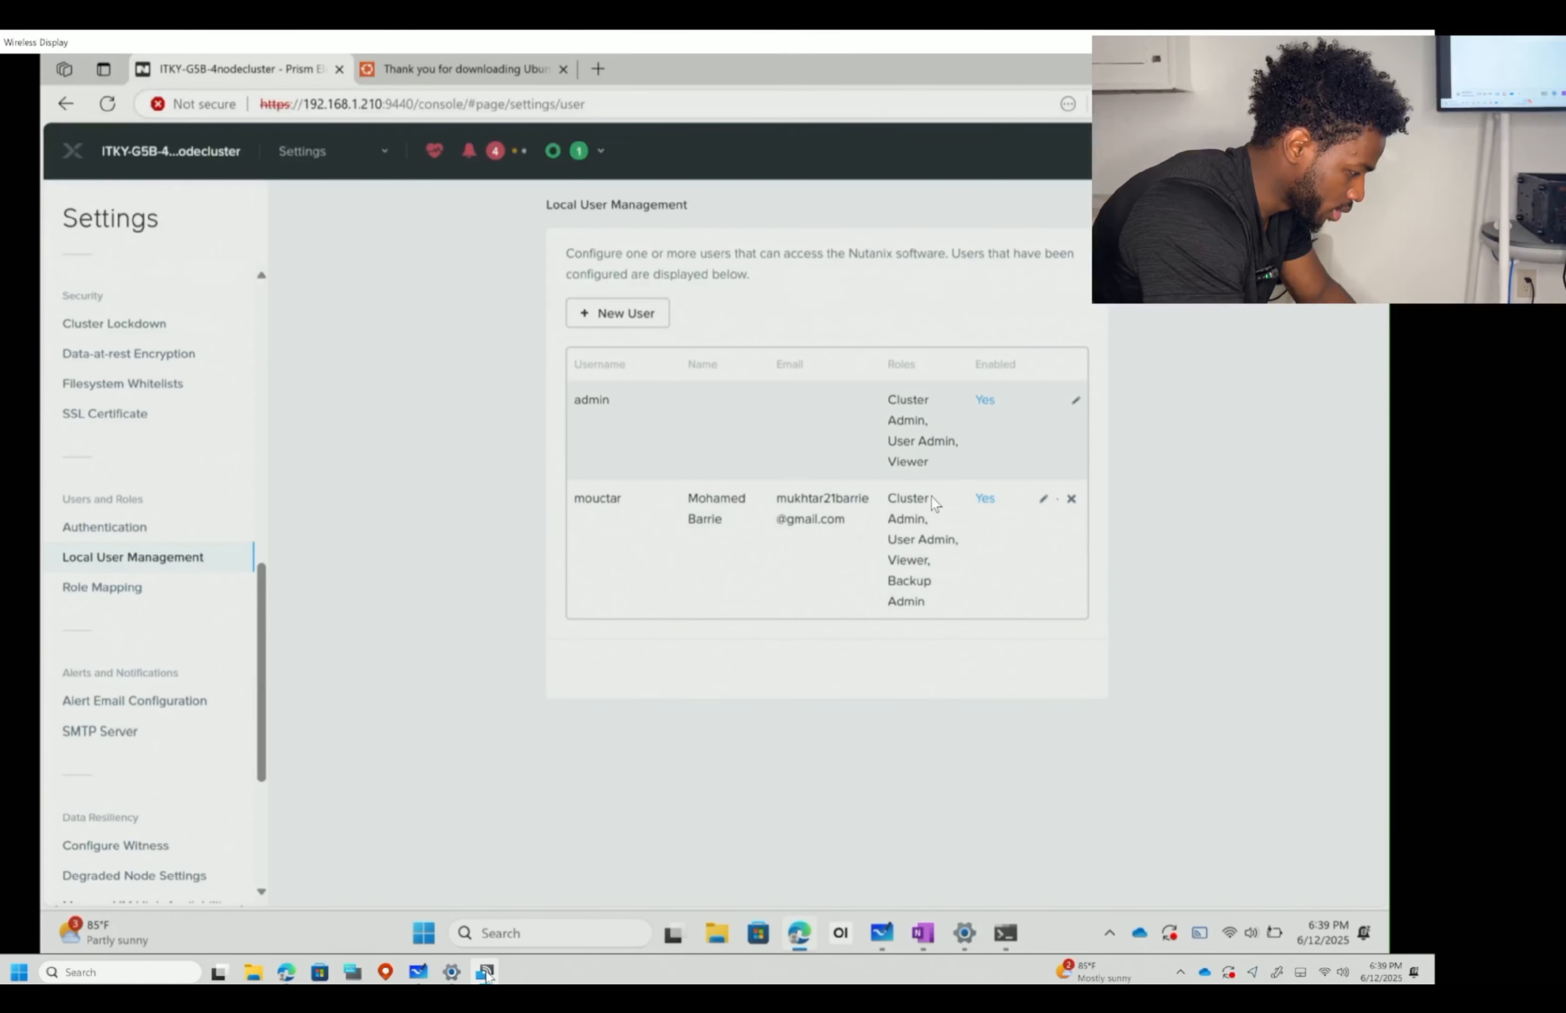
pyautogui.click(117, 587)
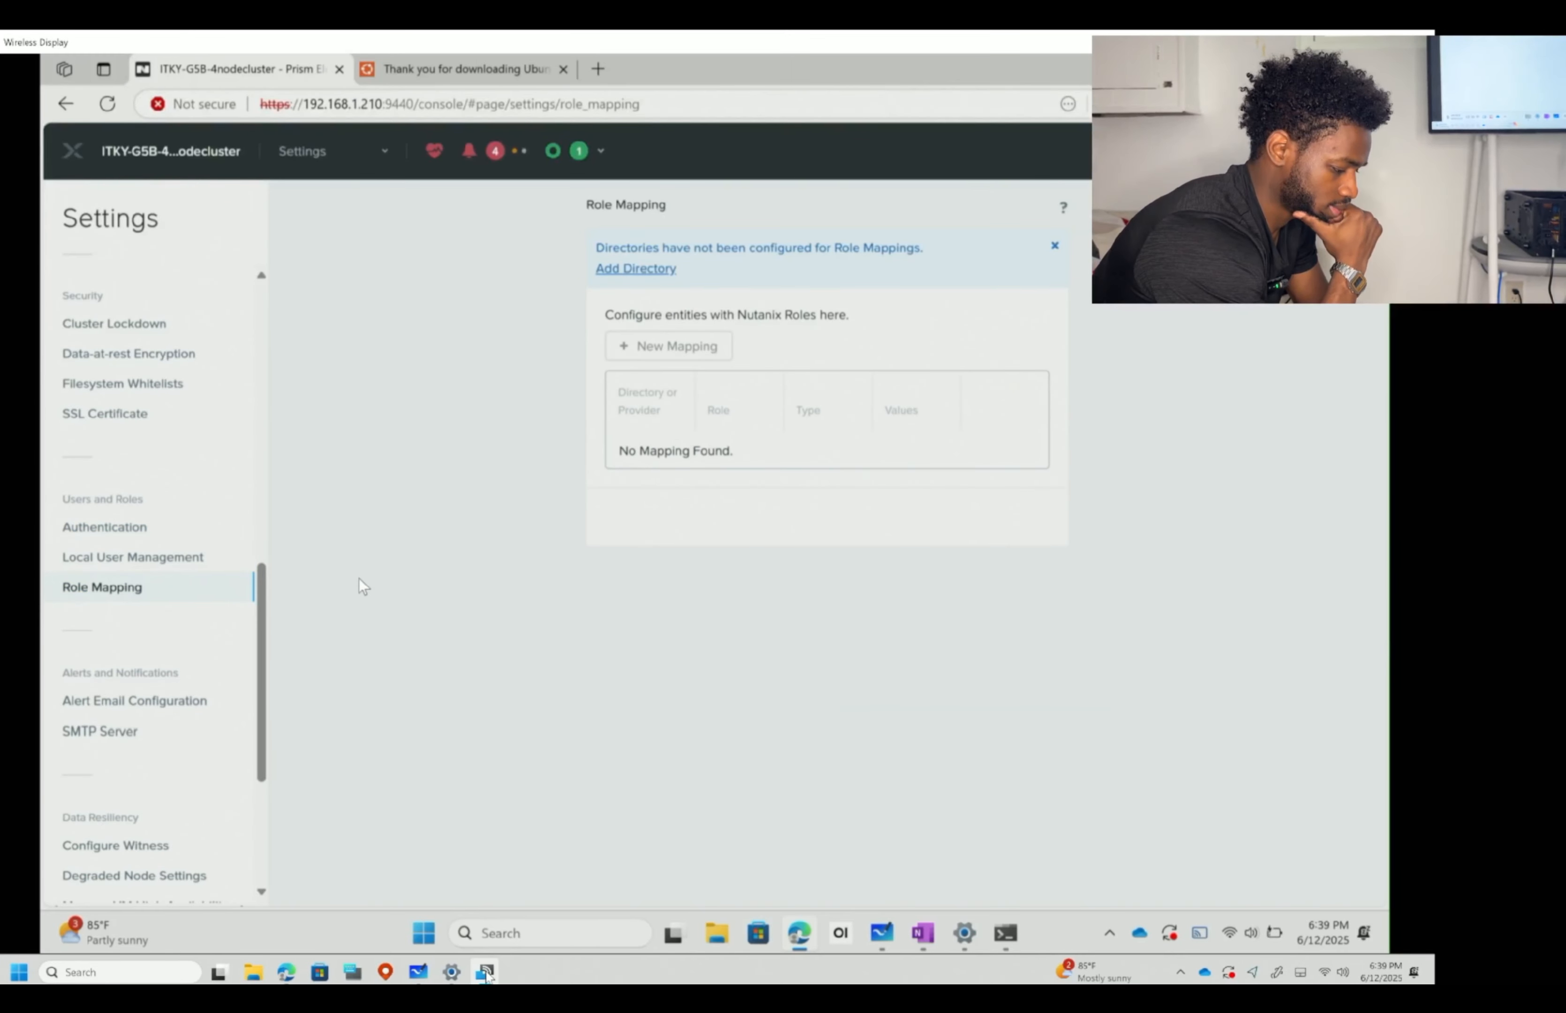
pyautogui.scroll(-3, 92, 635)
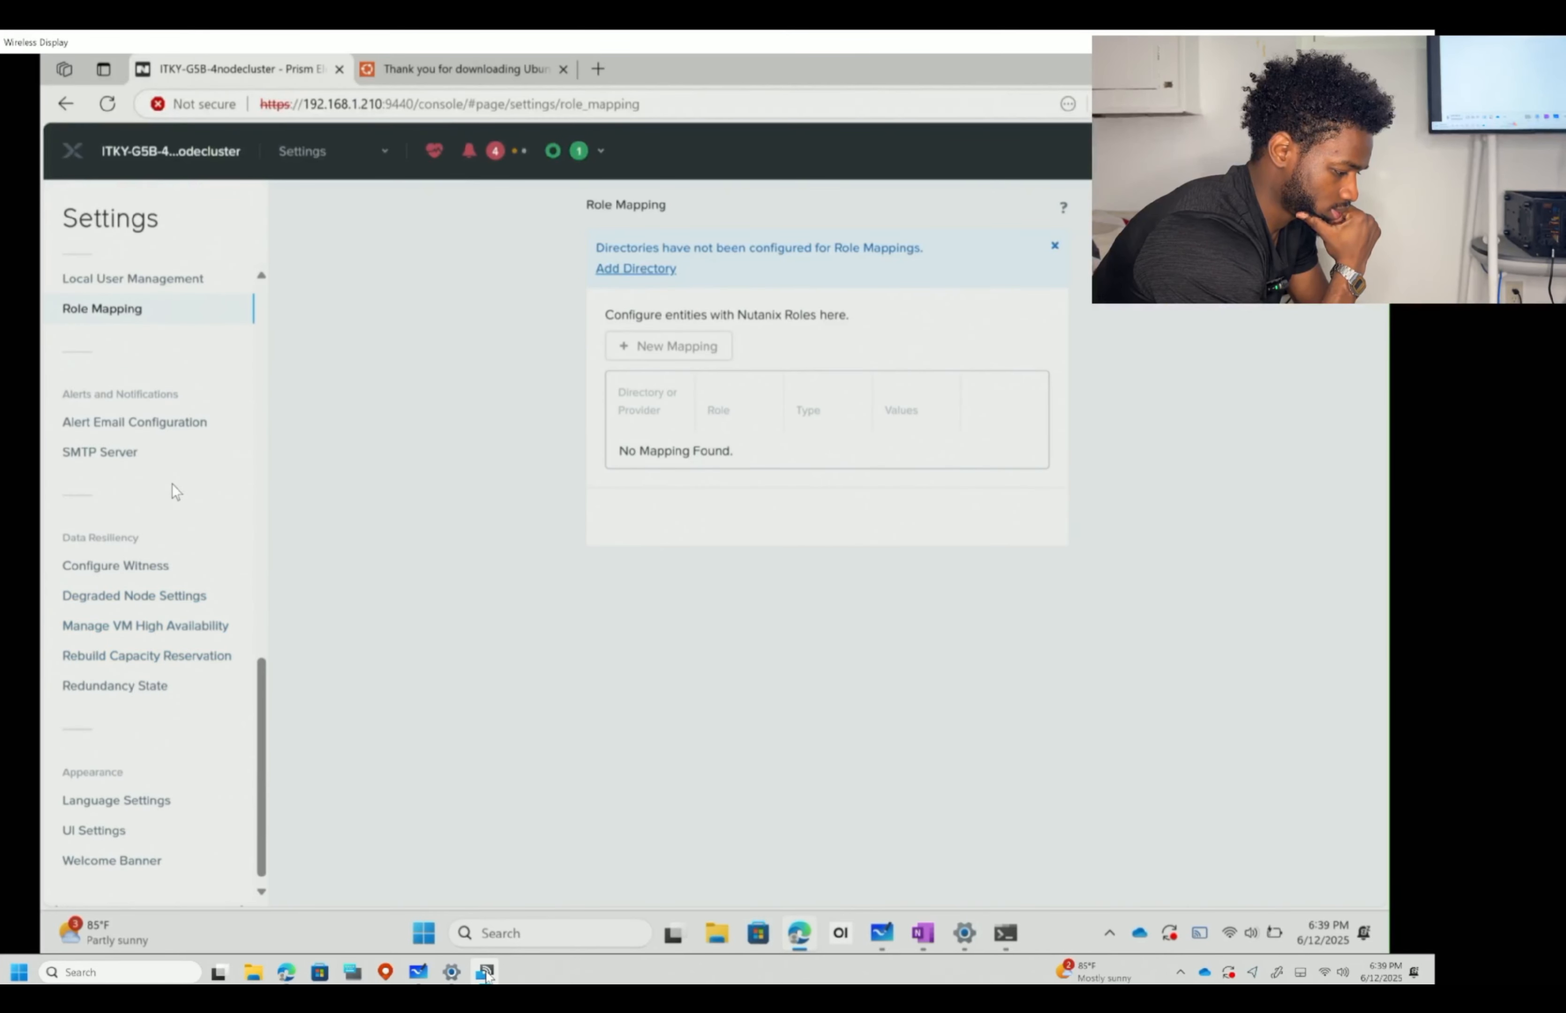
pyautogui.click(158, 423)
pyautogui.scroll(-1, 182, 516)
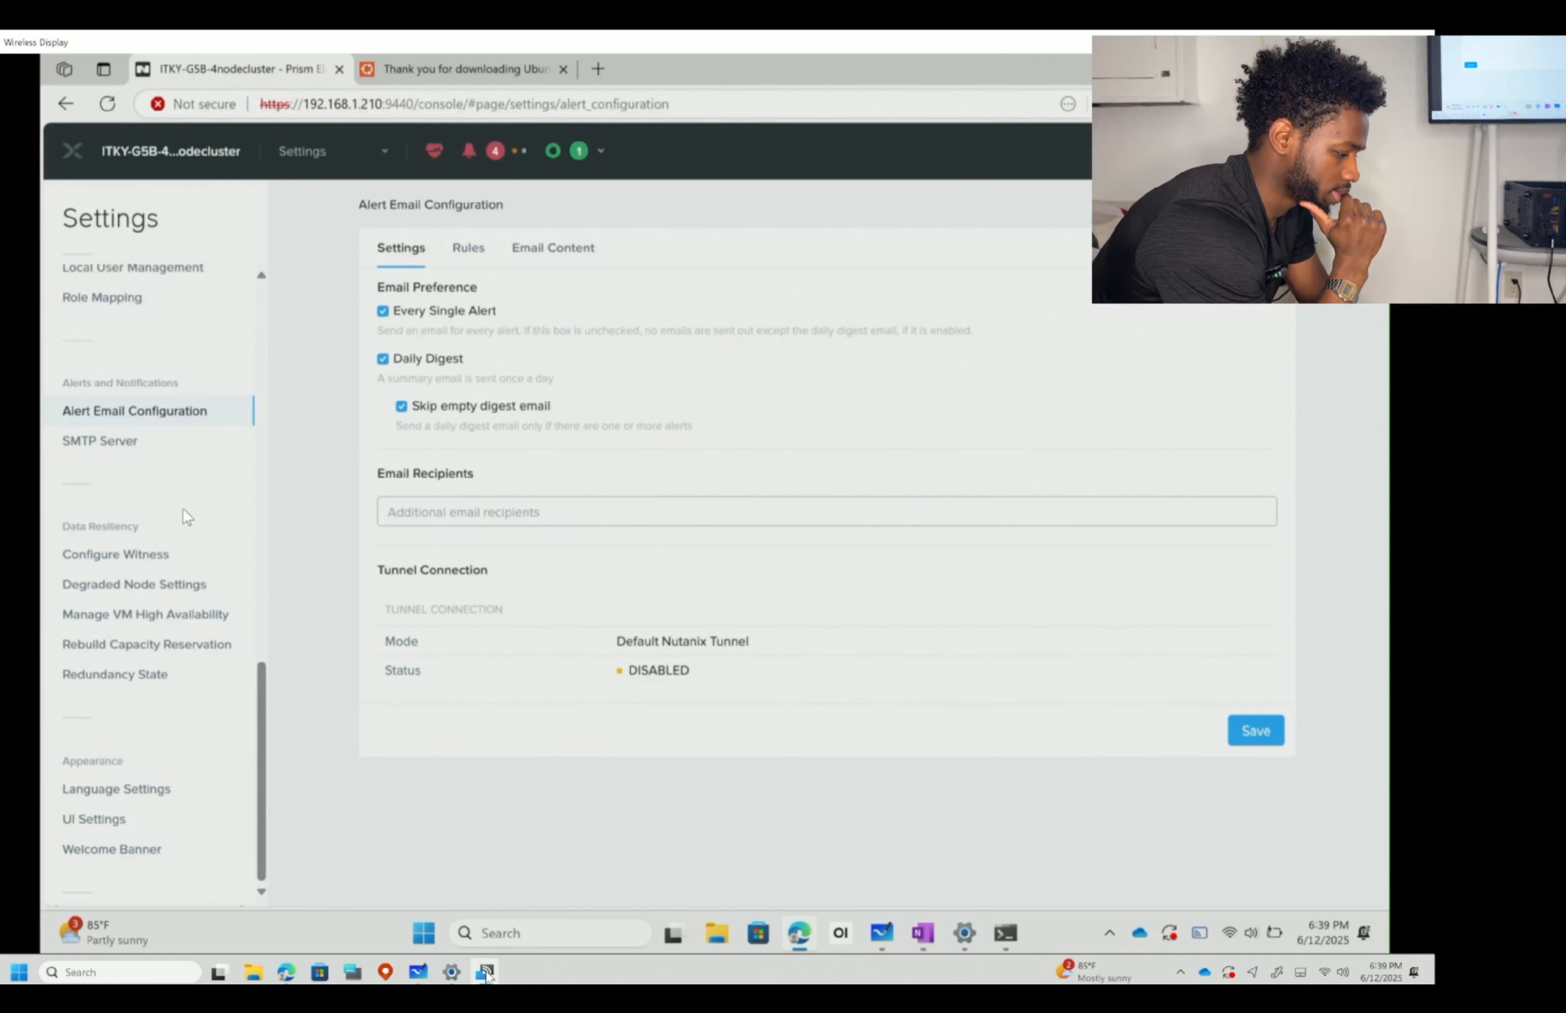
# - Review the SMTP Server and Witness settings, ending on Degraded Node Settings with detection enabled
pyautogui.click(132, 441)
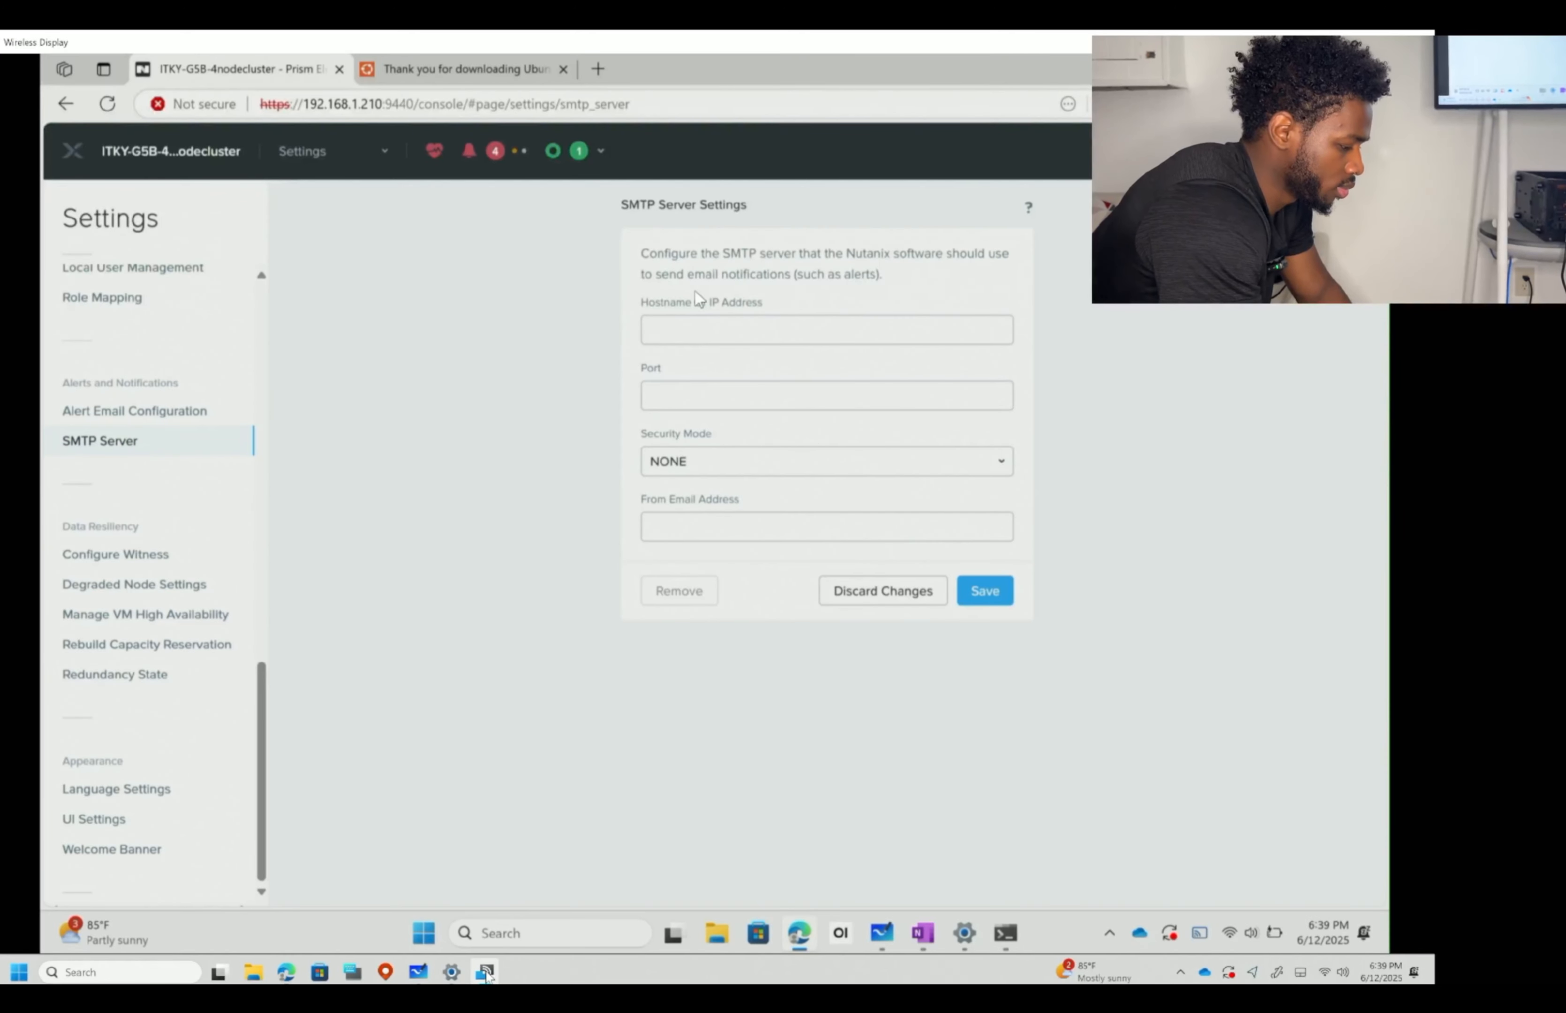
pyautogui.click(135, 556)
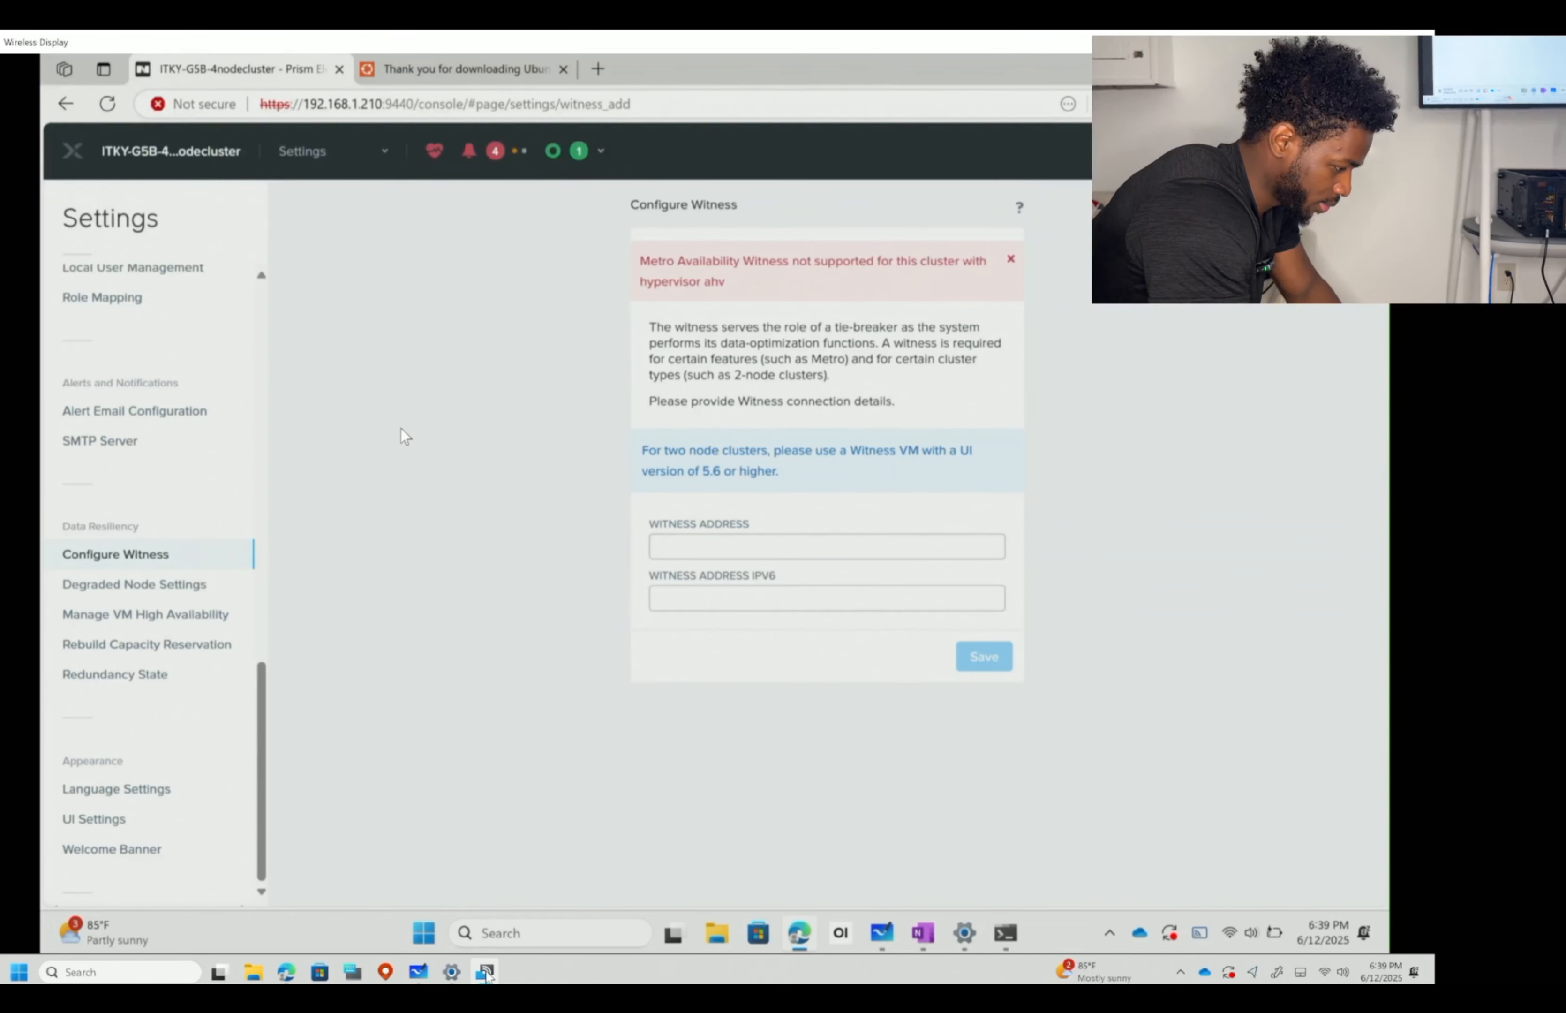
pyautogui.click(161, 592)
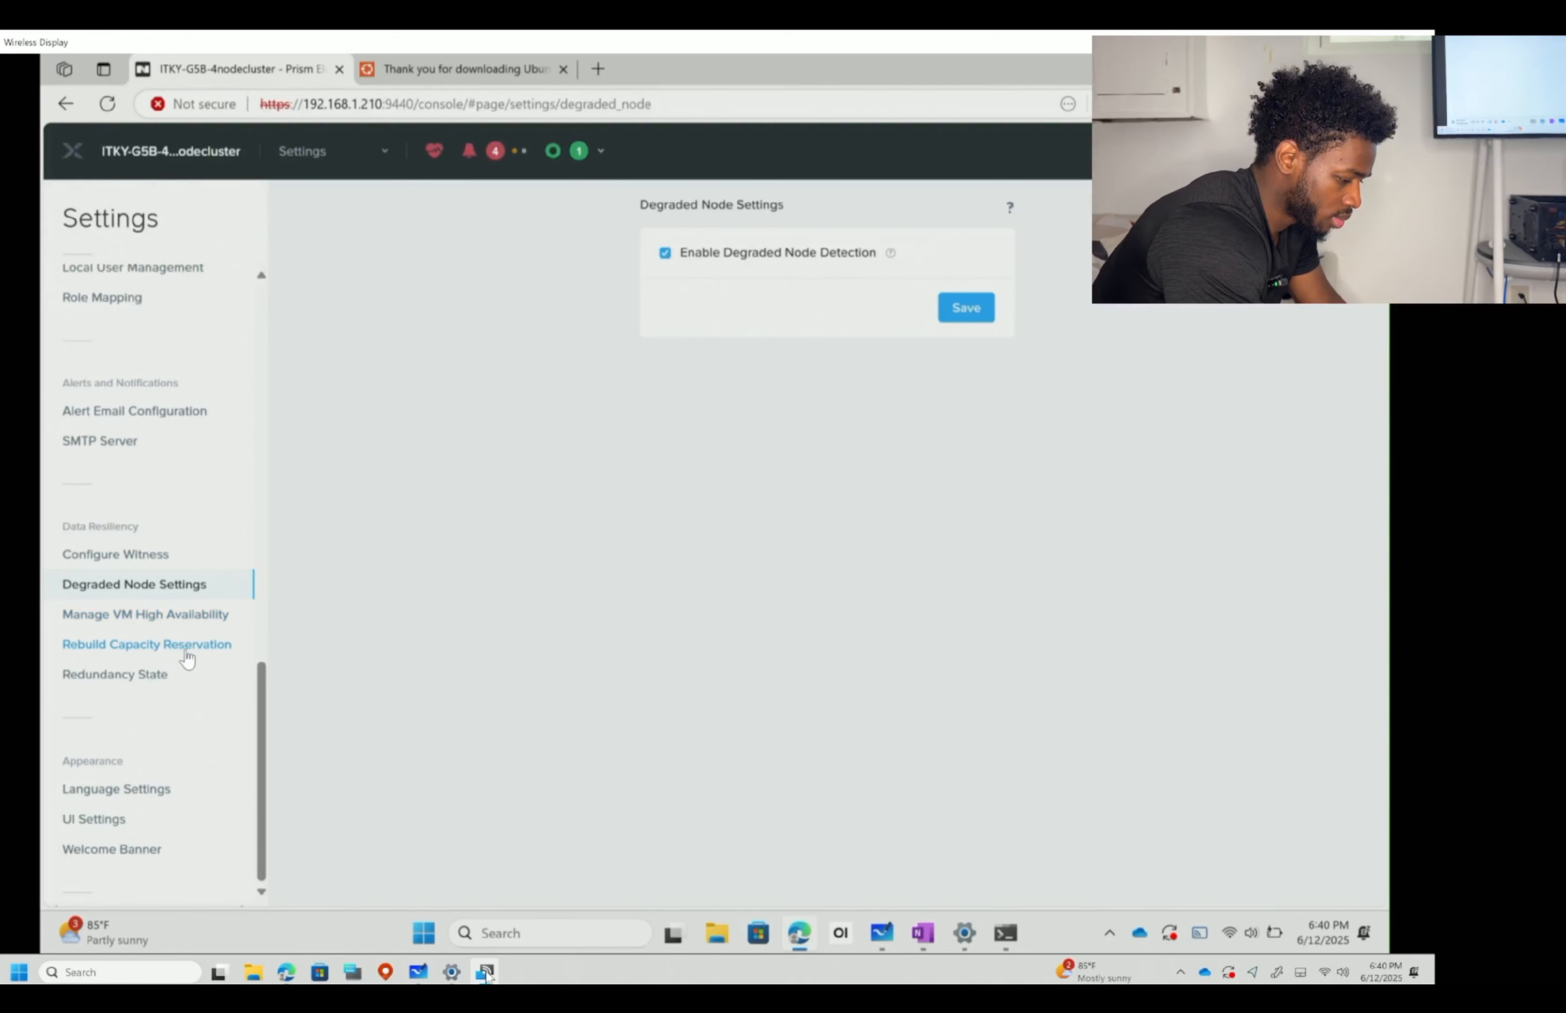
# - Review VM High Availability and Rebuild Capacity Reservation unchanged, then view Redundancy State (factor 2)
pyautogui.click(188, 648)
pyautogui.click(161, 618)
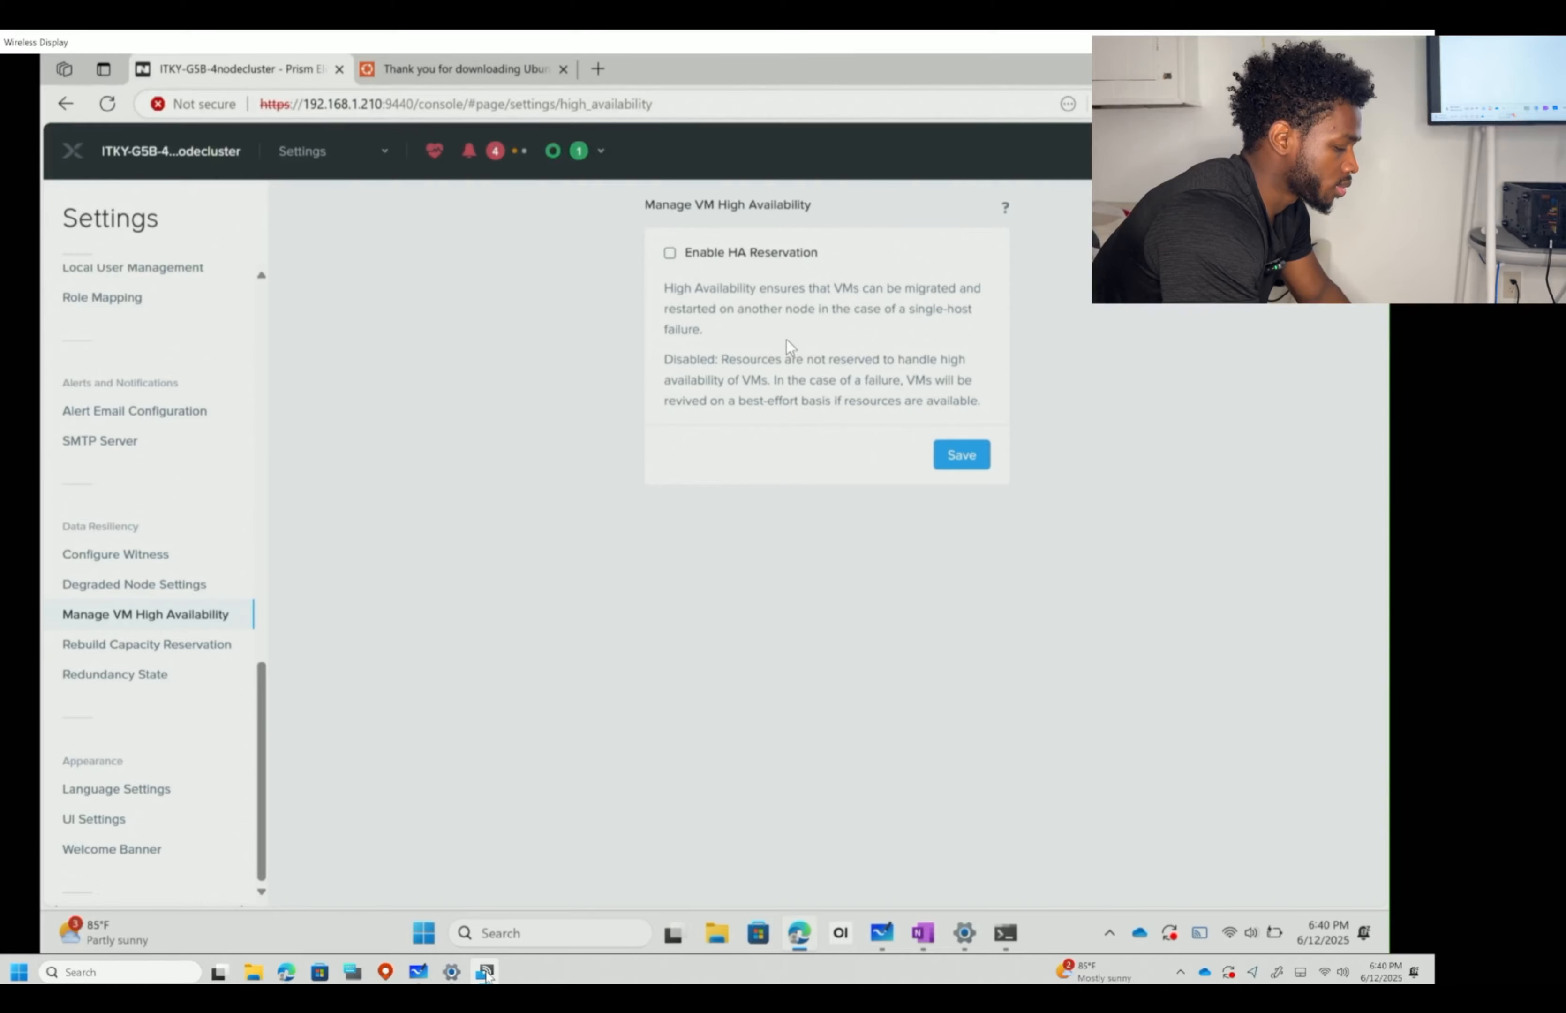
pyautogui.click(154, 648)
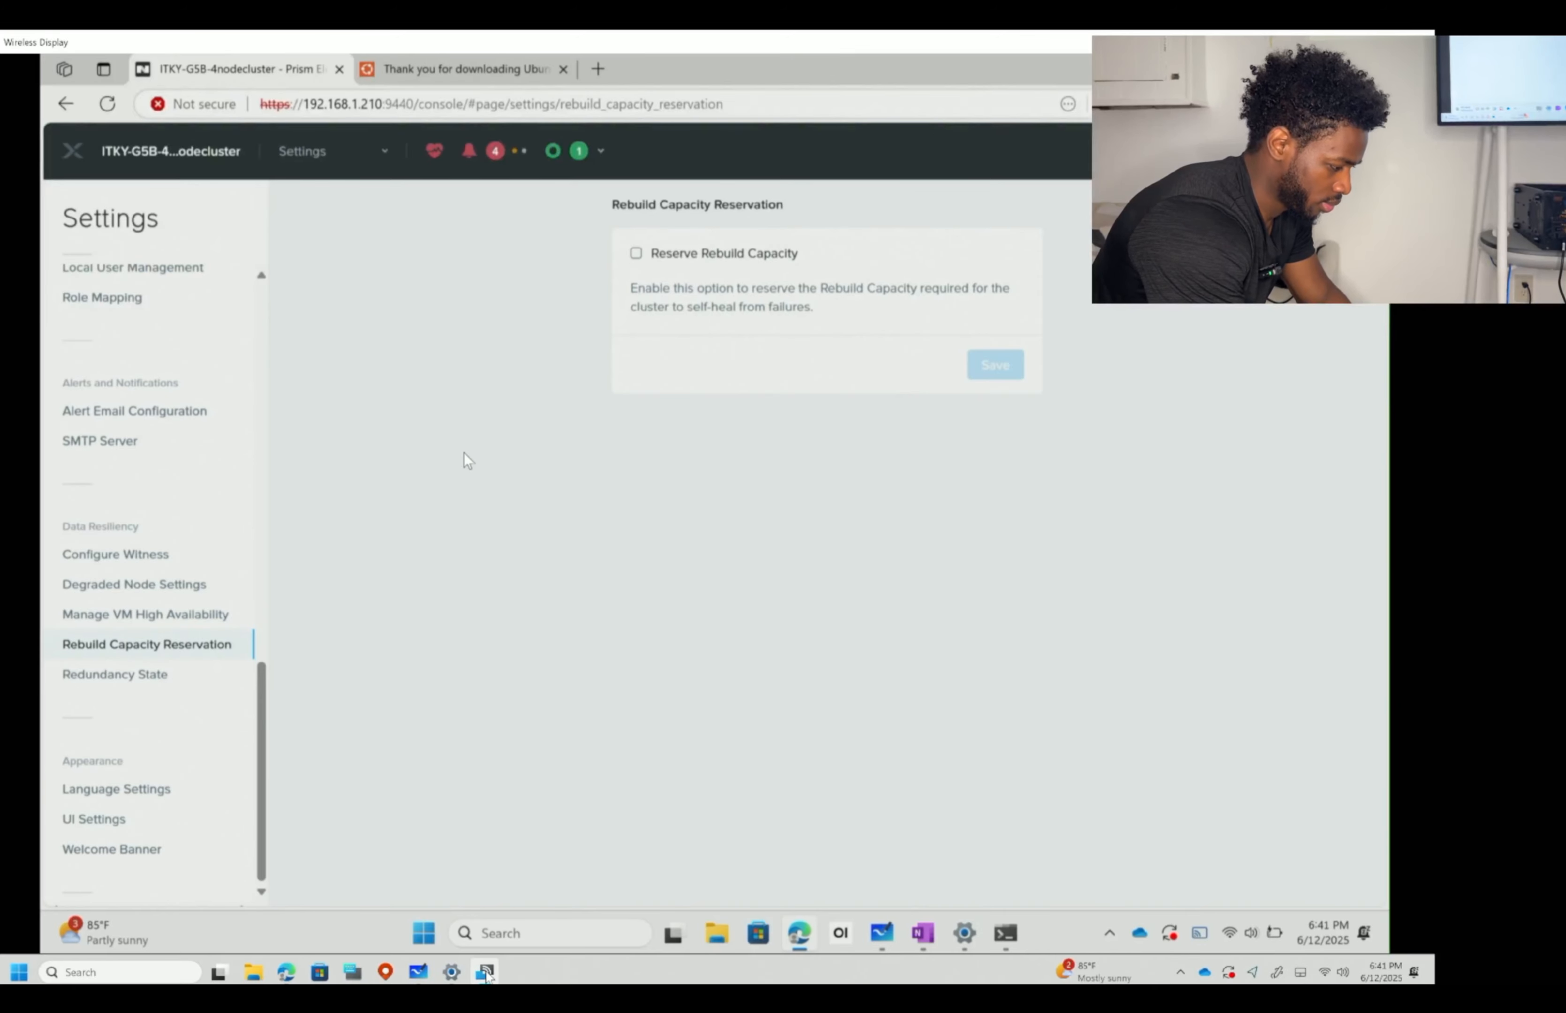
pyautogui.click(636, 253)
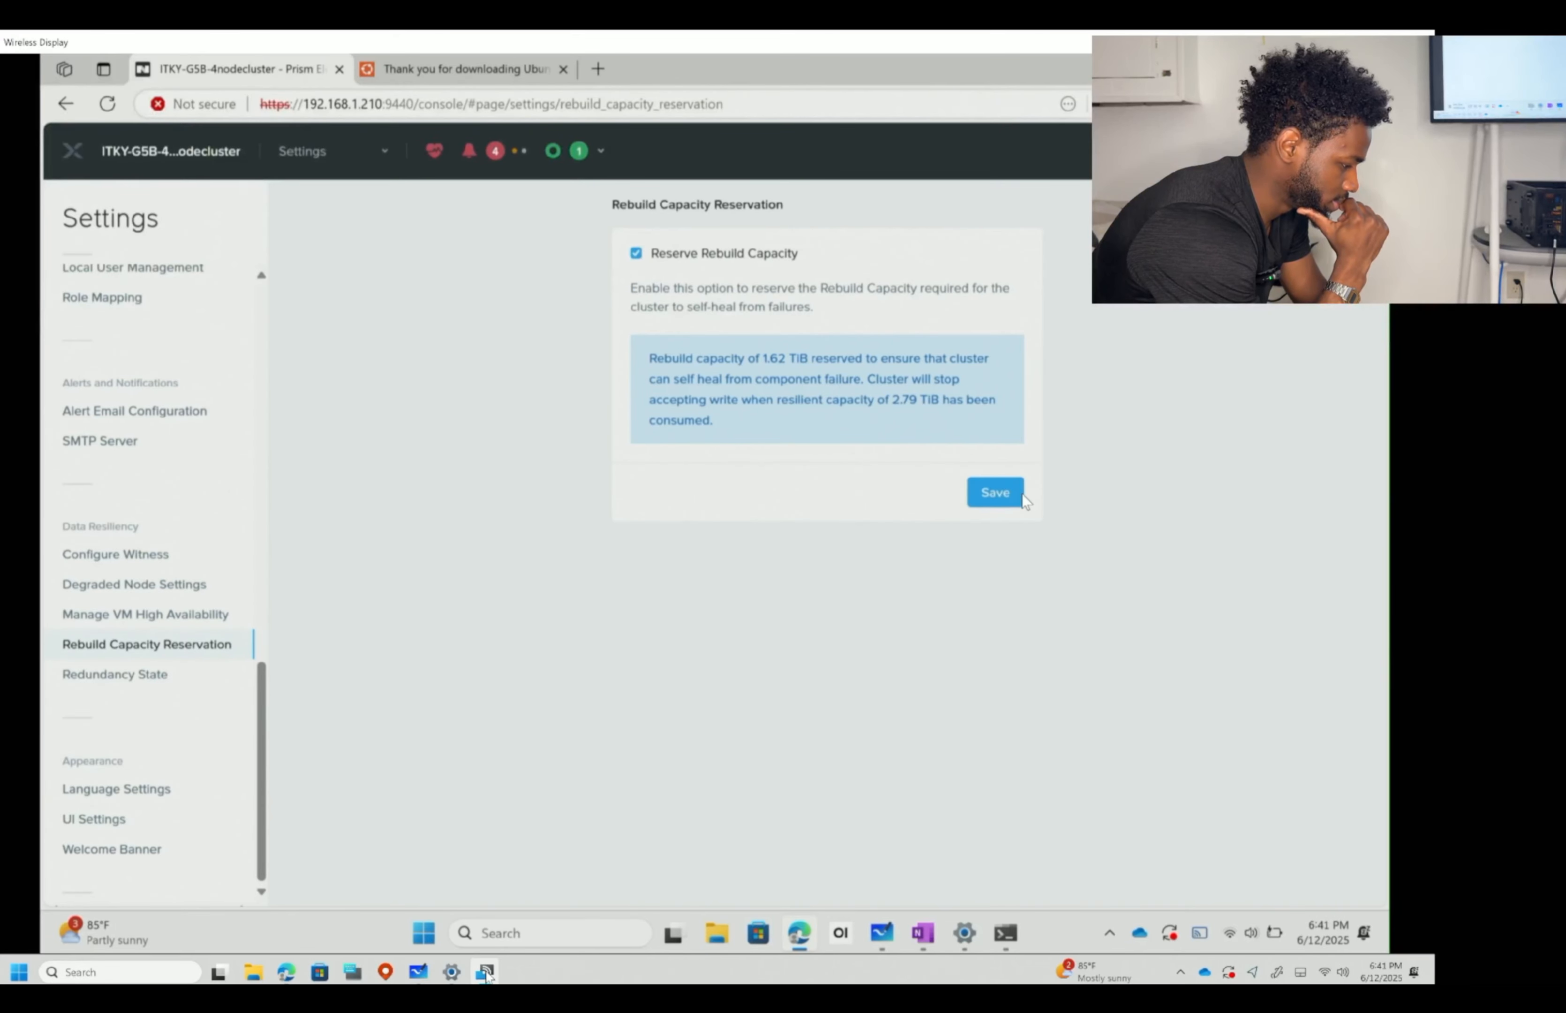
pyautogui.click(636, 253)
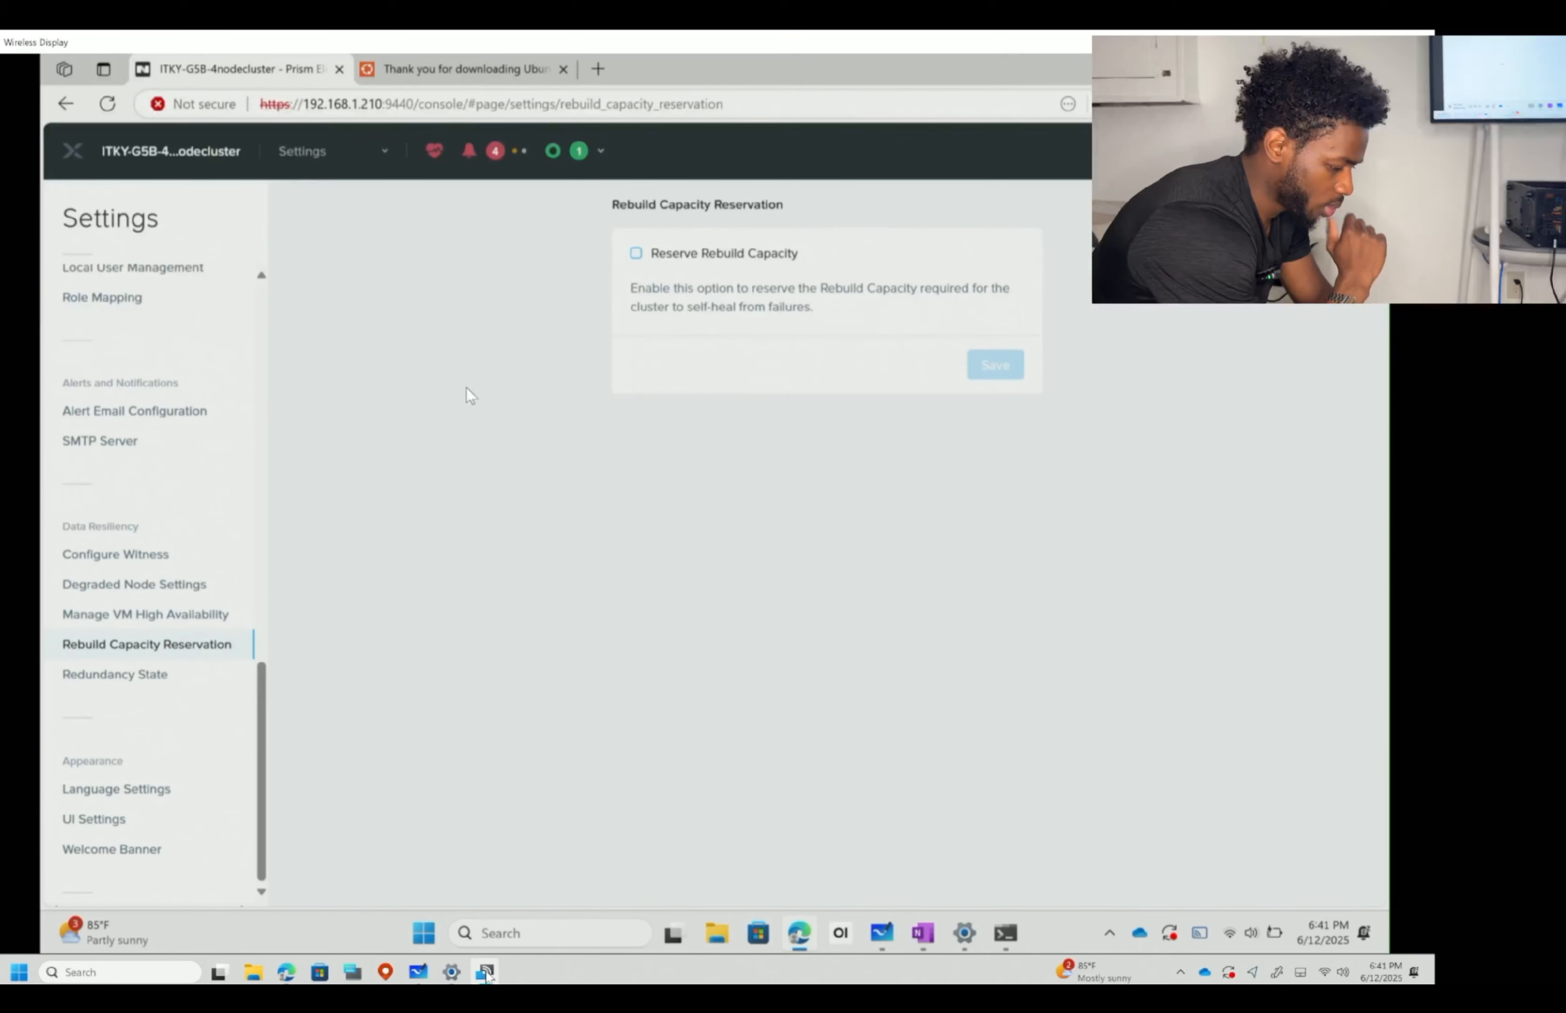
pyautogui.click(129, 681)
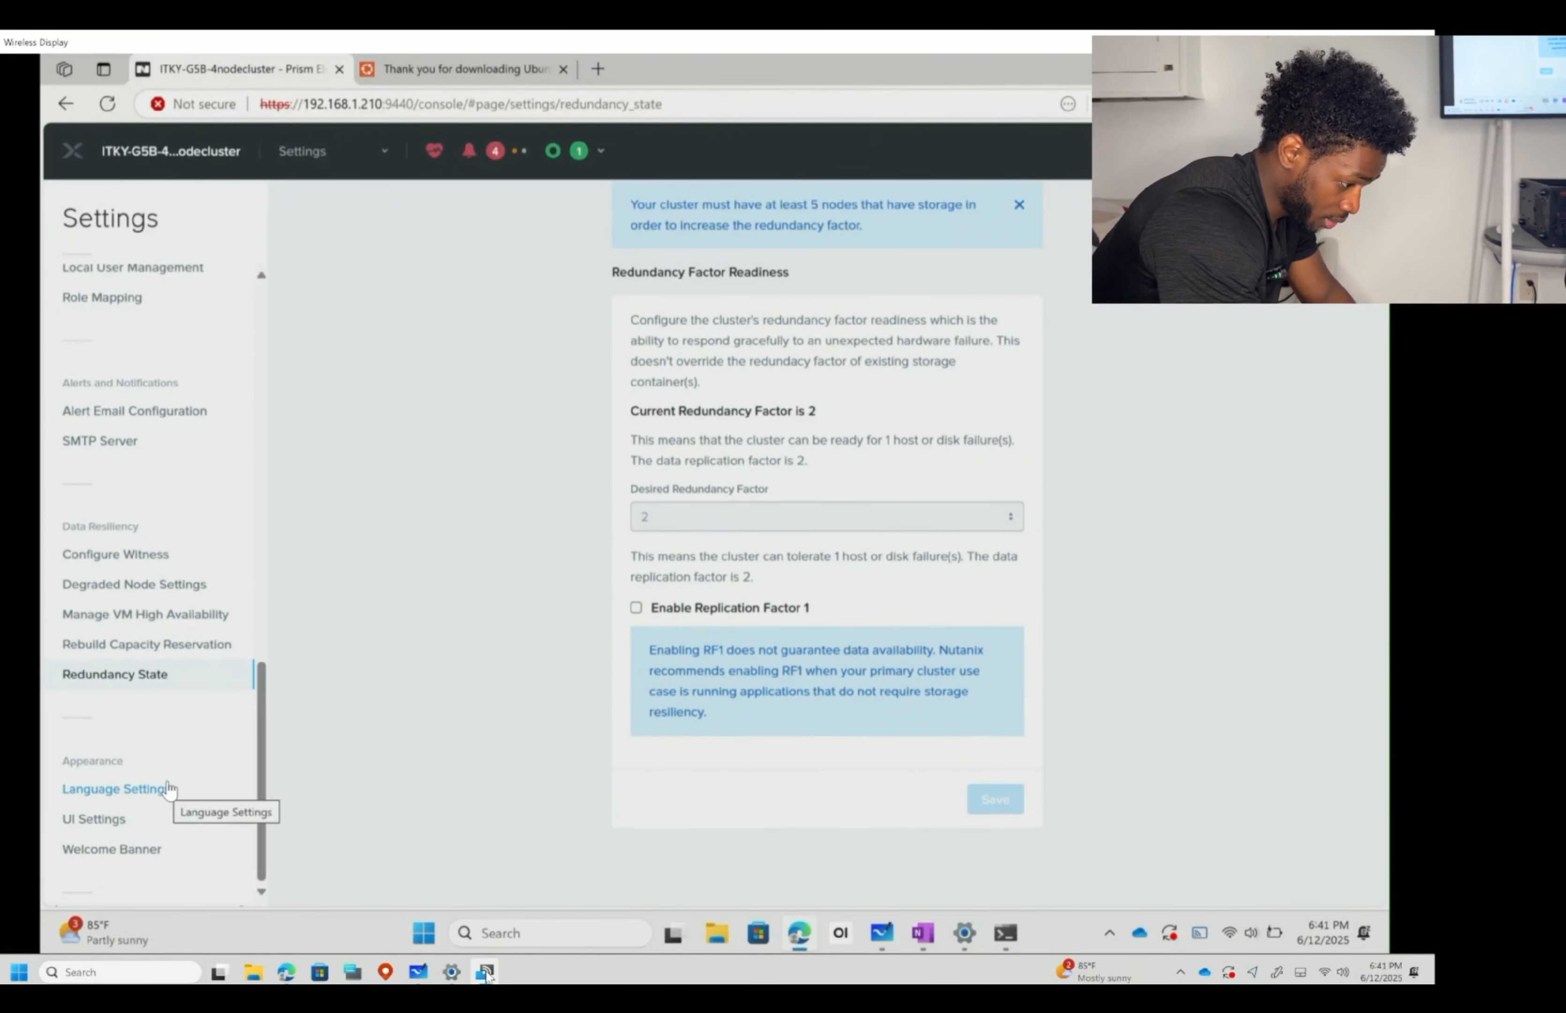
# - Check the available display languages in Language Settings, leaving English selected
pyautogui.click(153, 795)
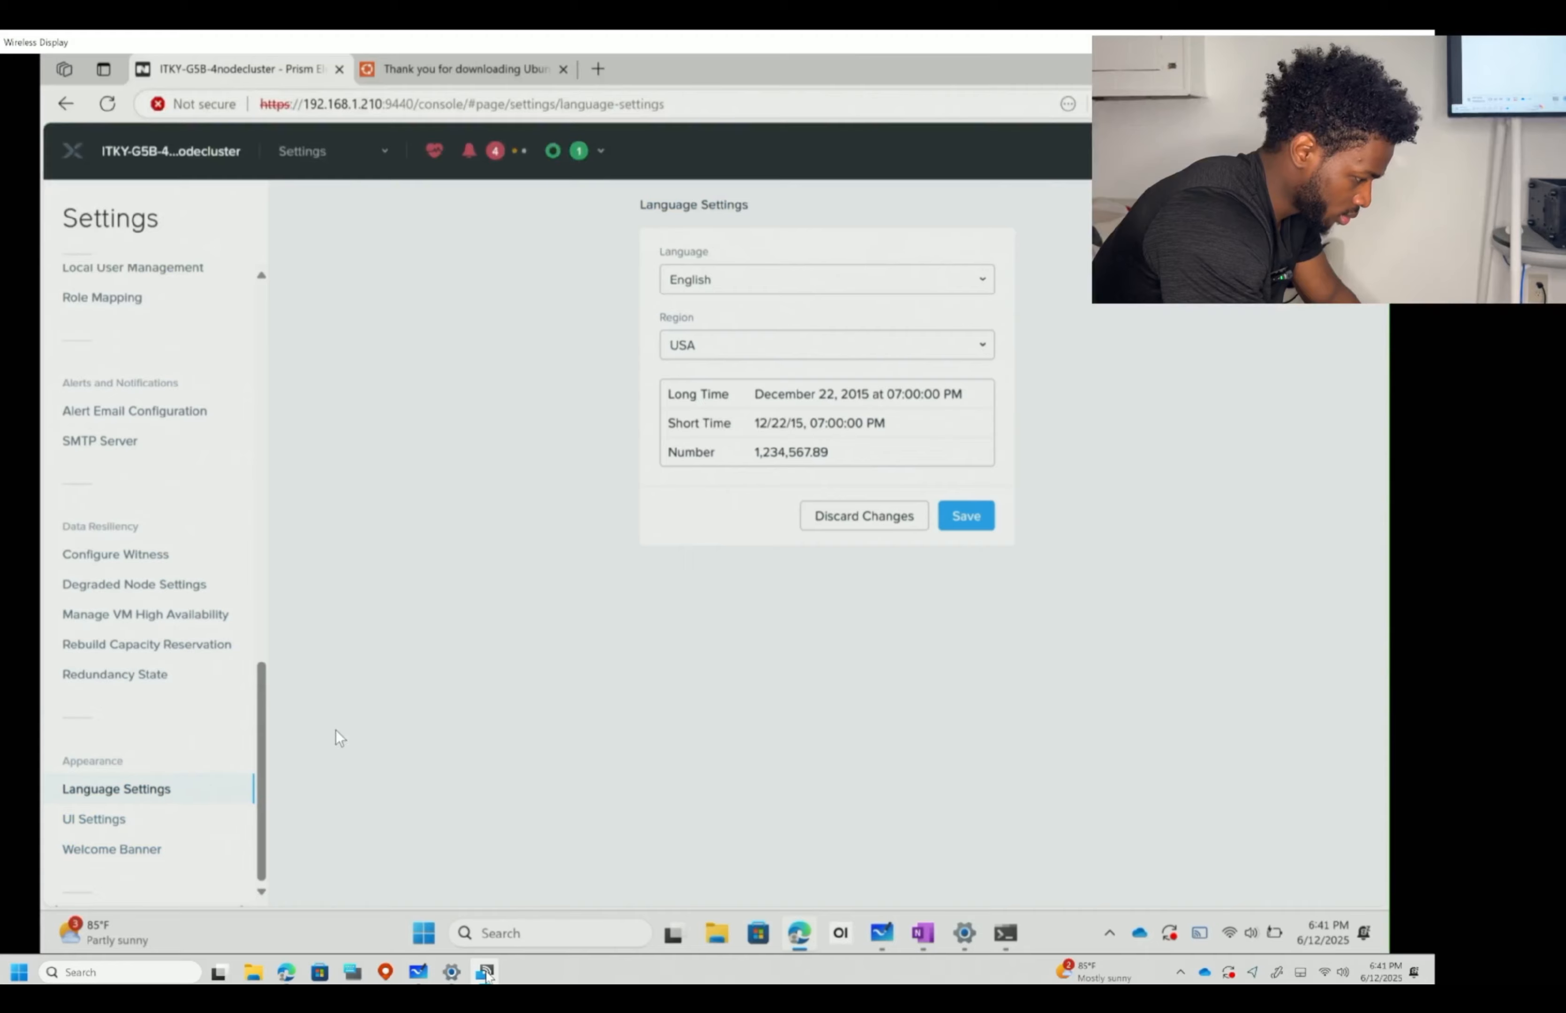
pyautogui.click(975, 284)
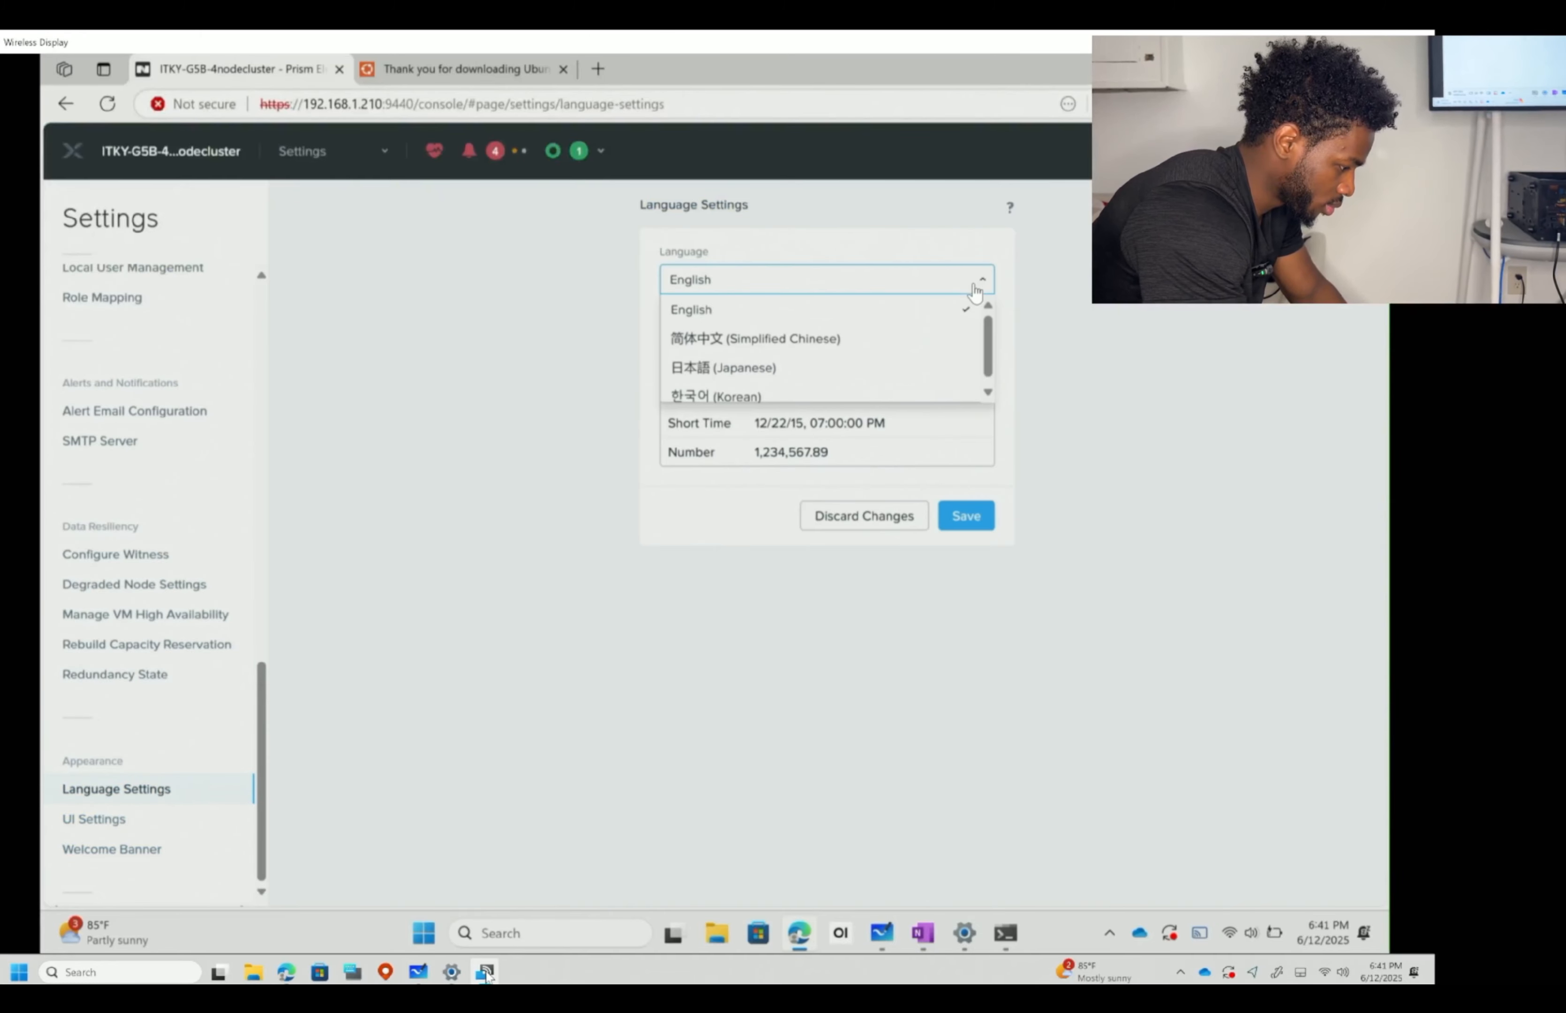
pyautogui.scroll(-1, 866, 325)
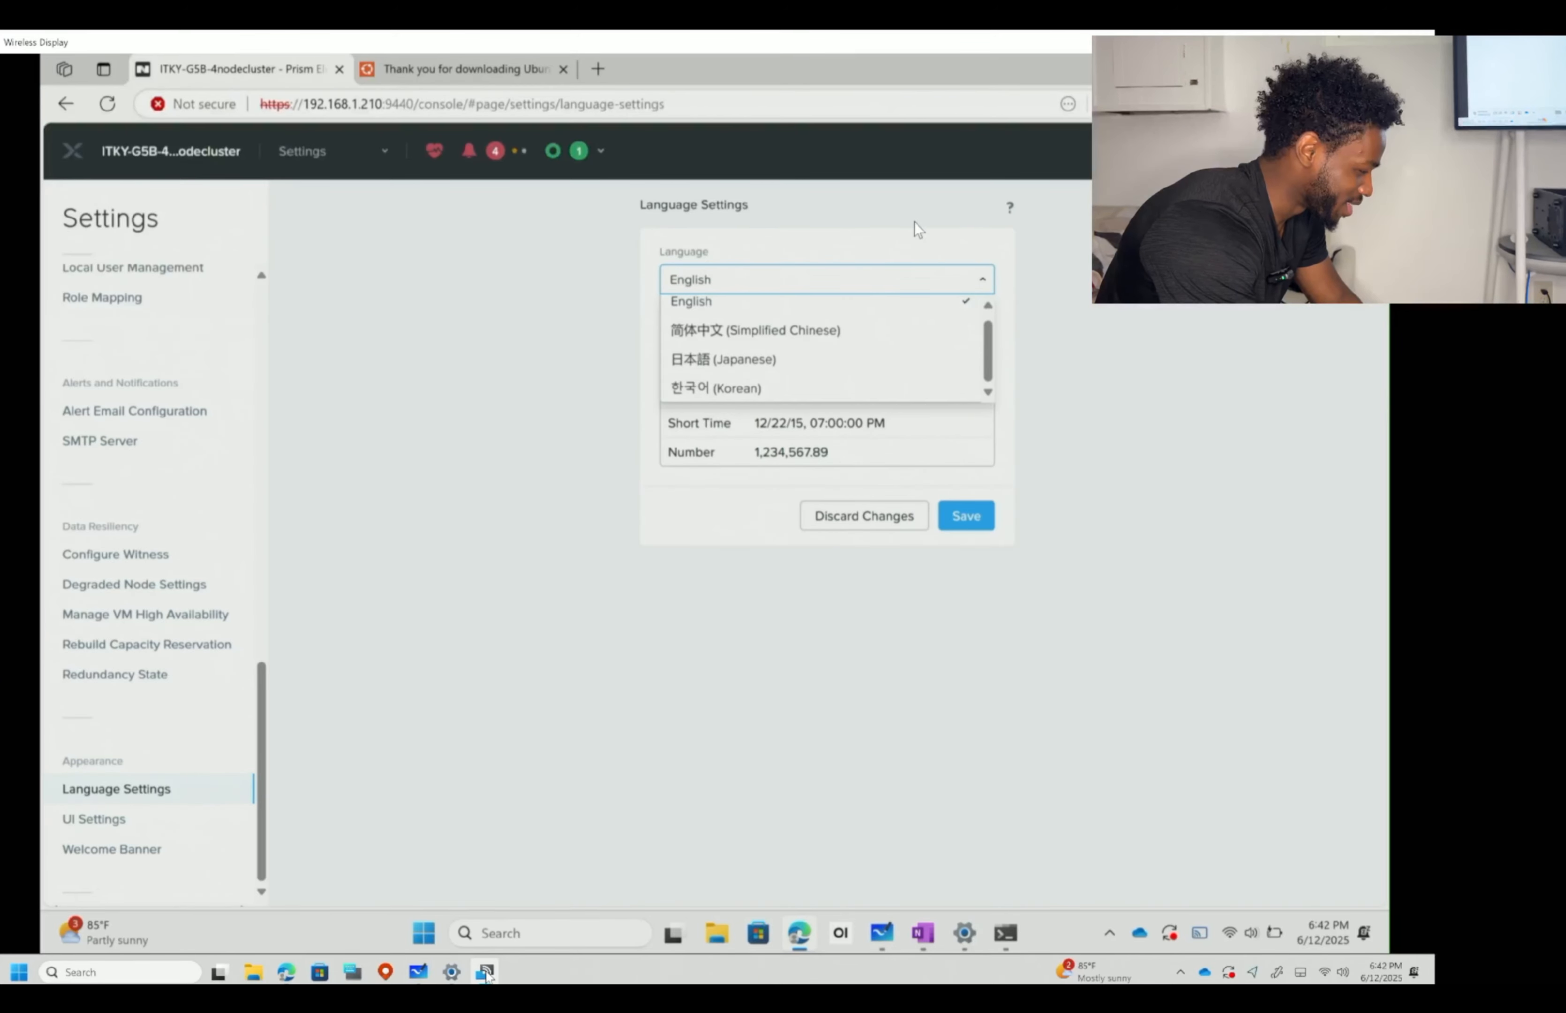
pyautogui.click(898, 284)
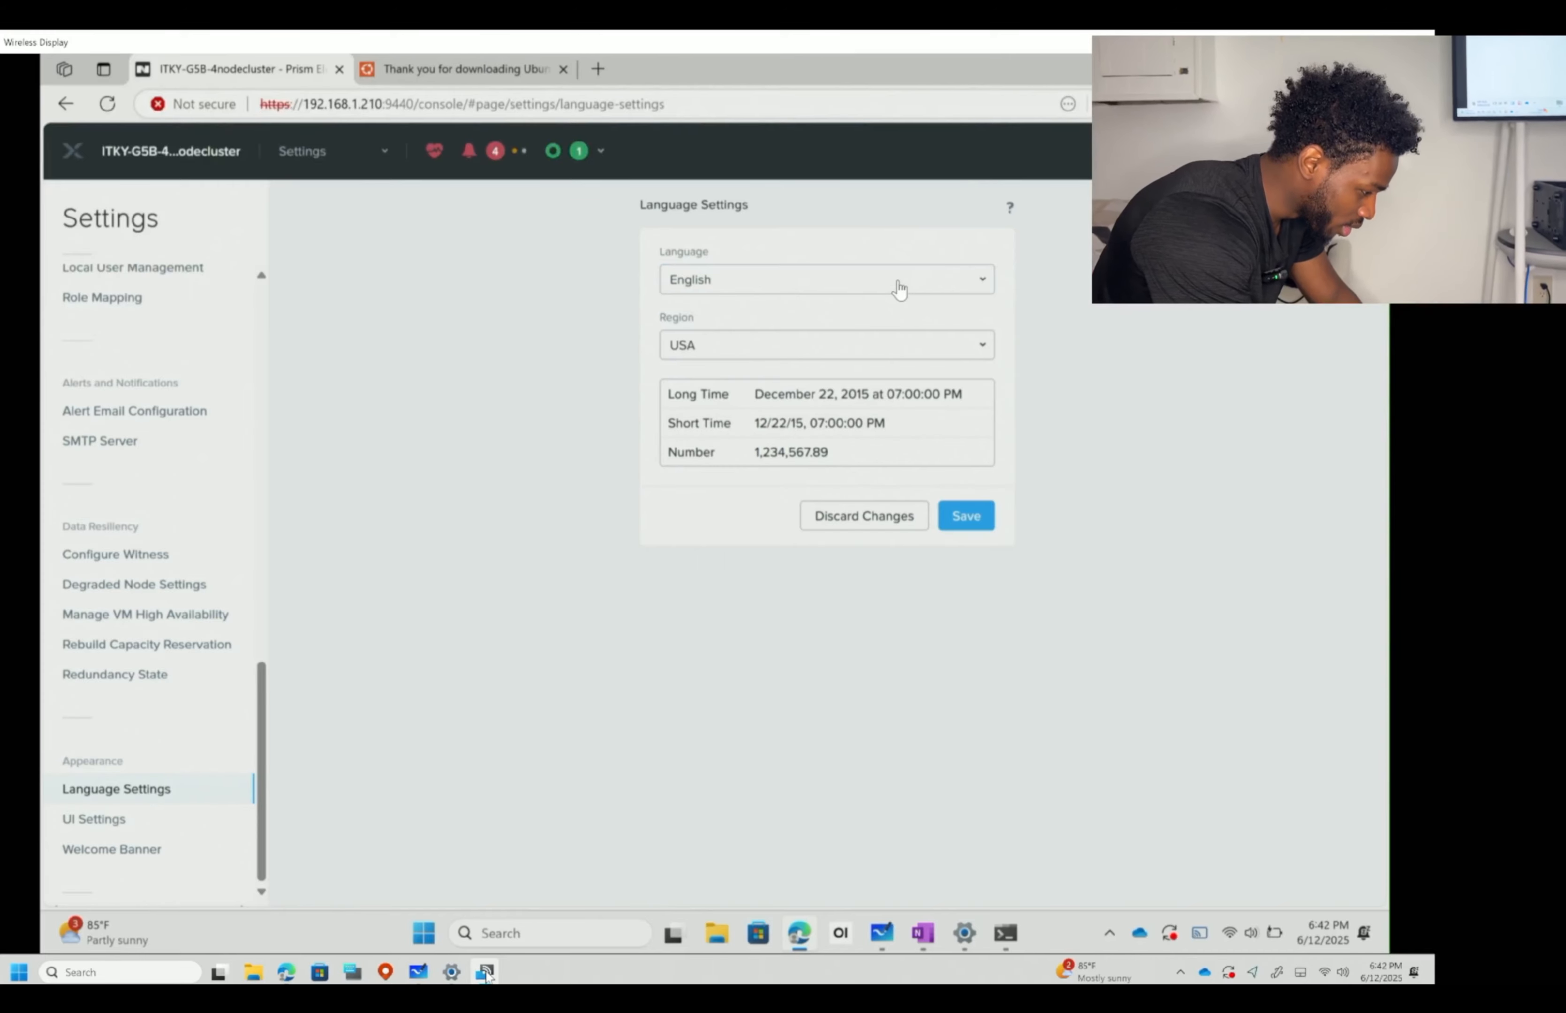
pyautogui.click(901, 281)
pyautogui.click(880, 309)
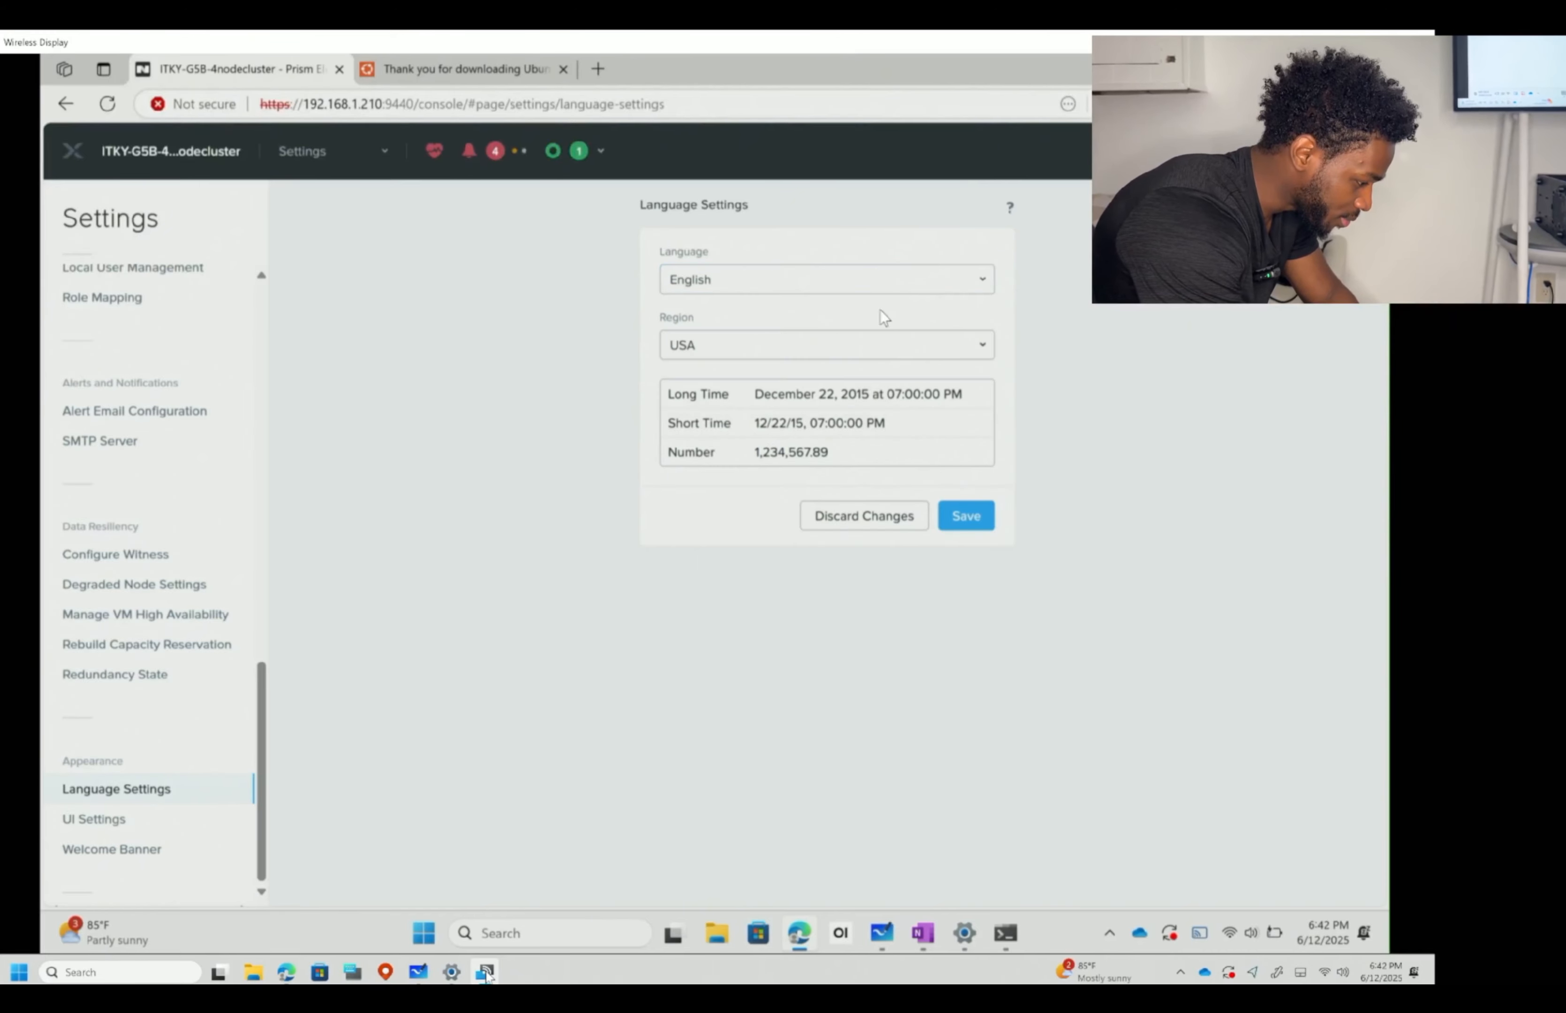
# - Check the region list keeping USA, then bring up the UI Settings page
pyautogui.click(854, 348)
pyautogui.scroll(-10, 807, 418)
pyautogui.scroll(10, 808, 419)
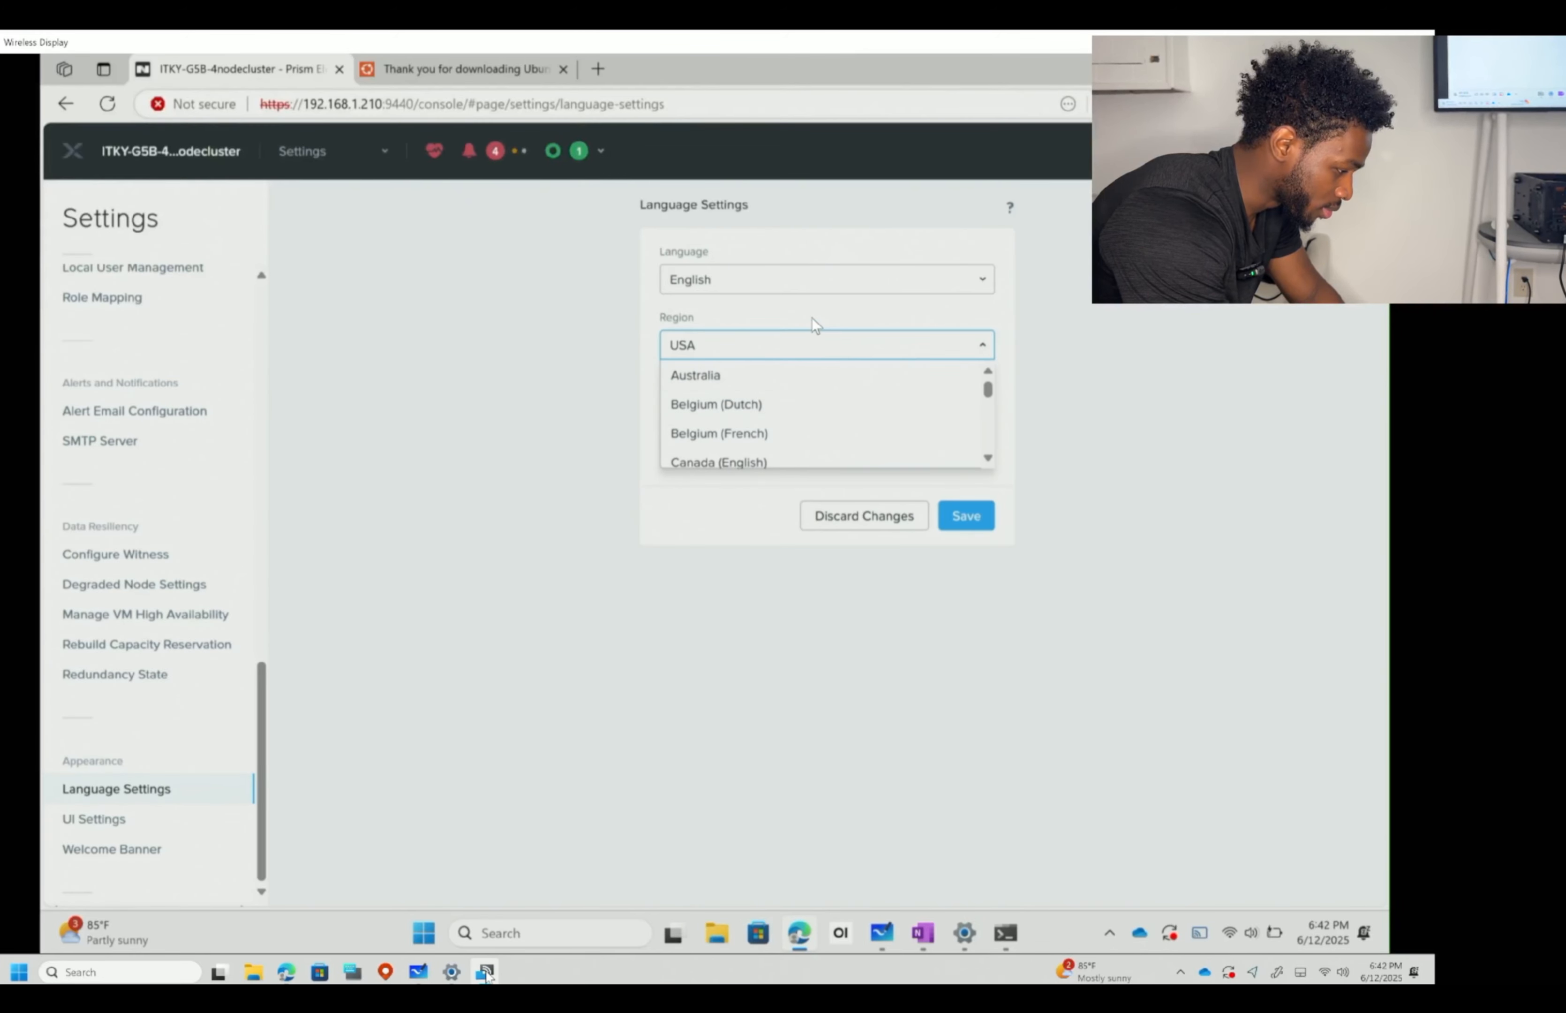
pyautogui.scroll(-3, 791, 415)
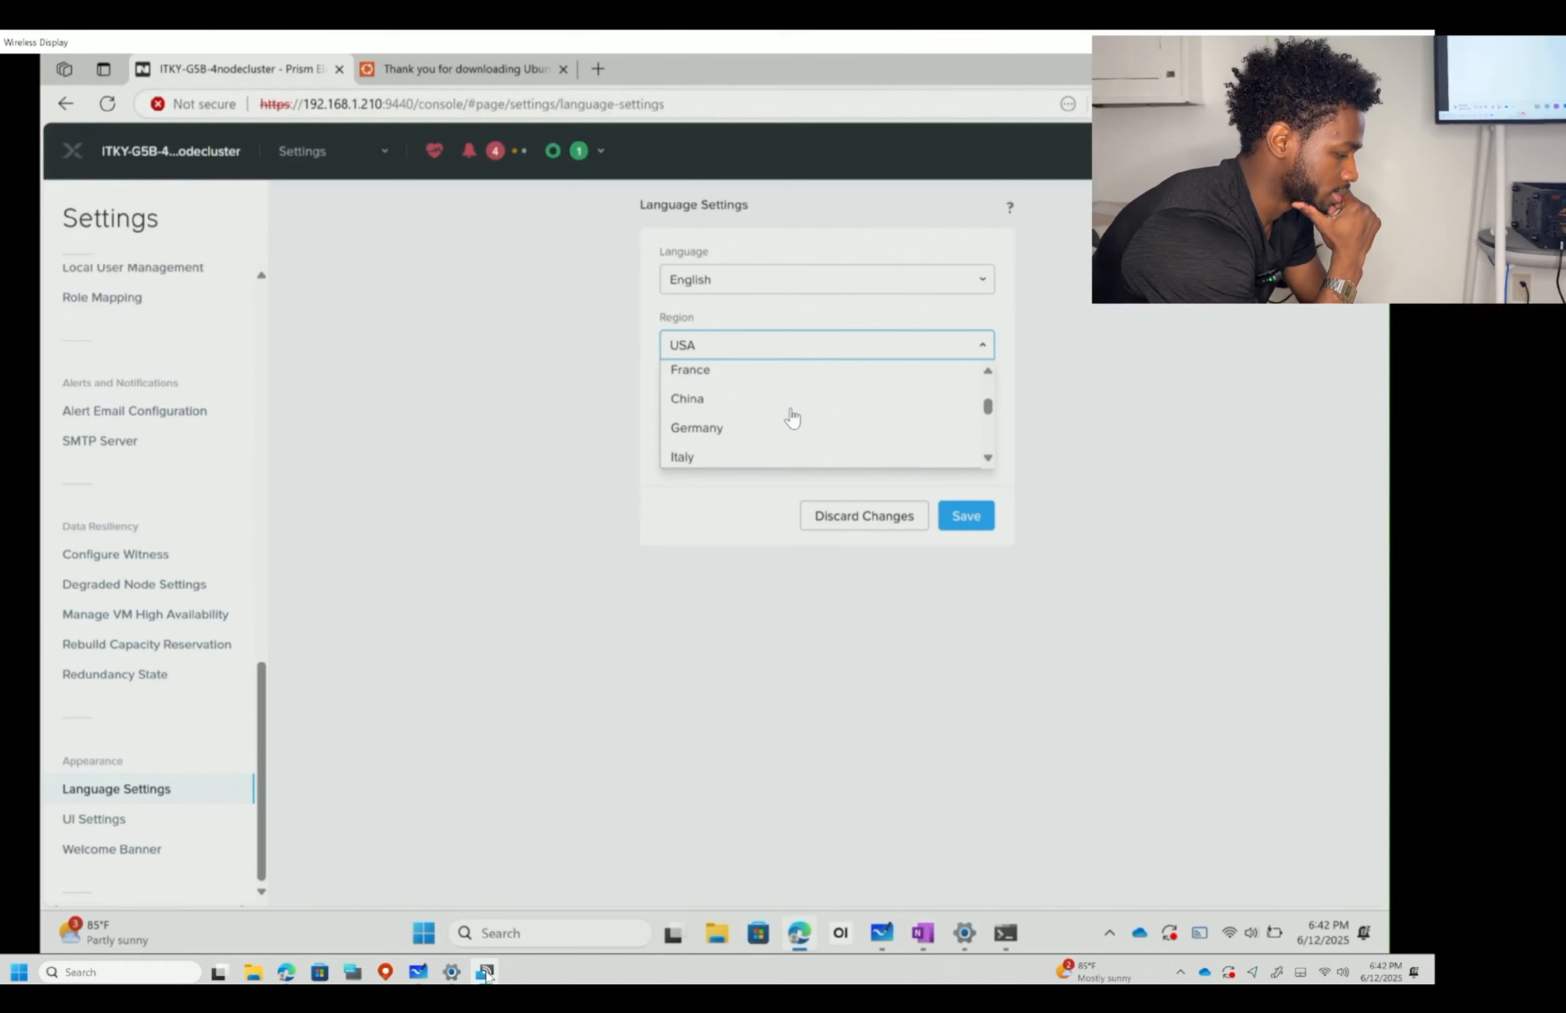
pyautogui.scroll(-8, 791, 414)
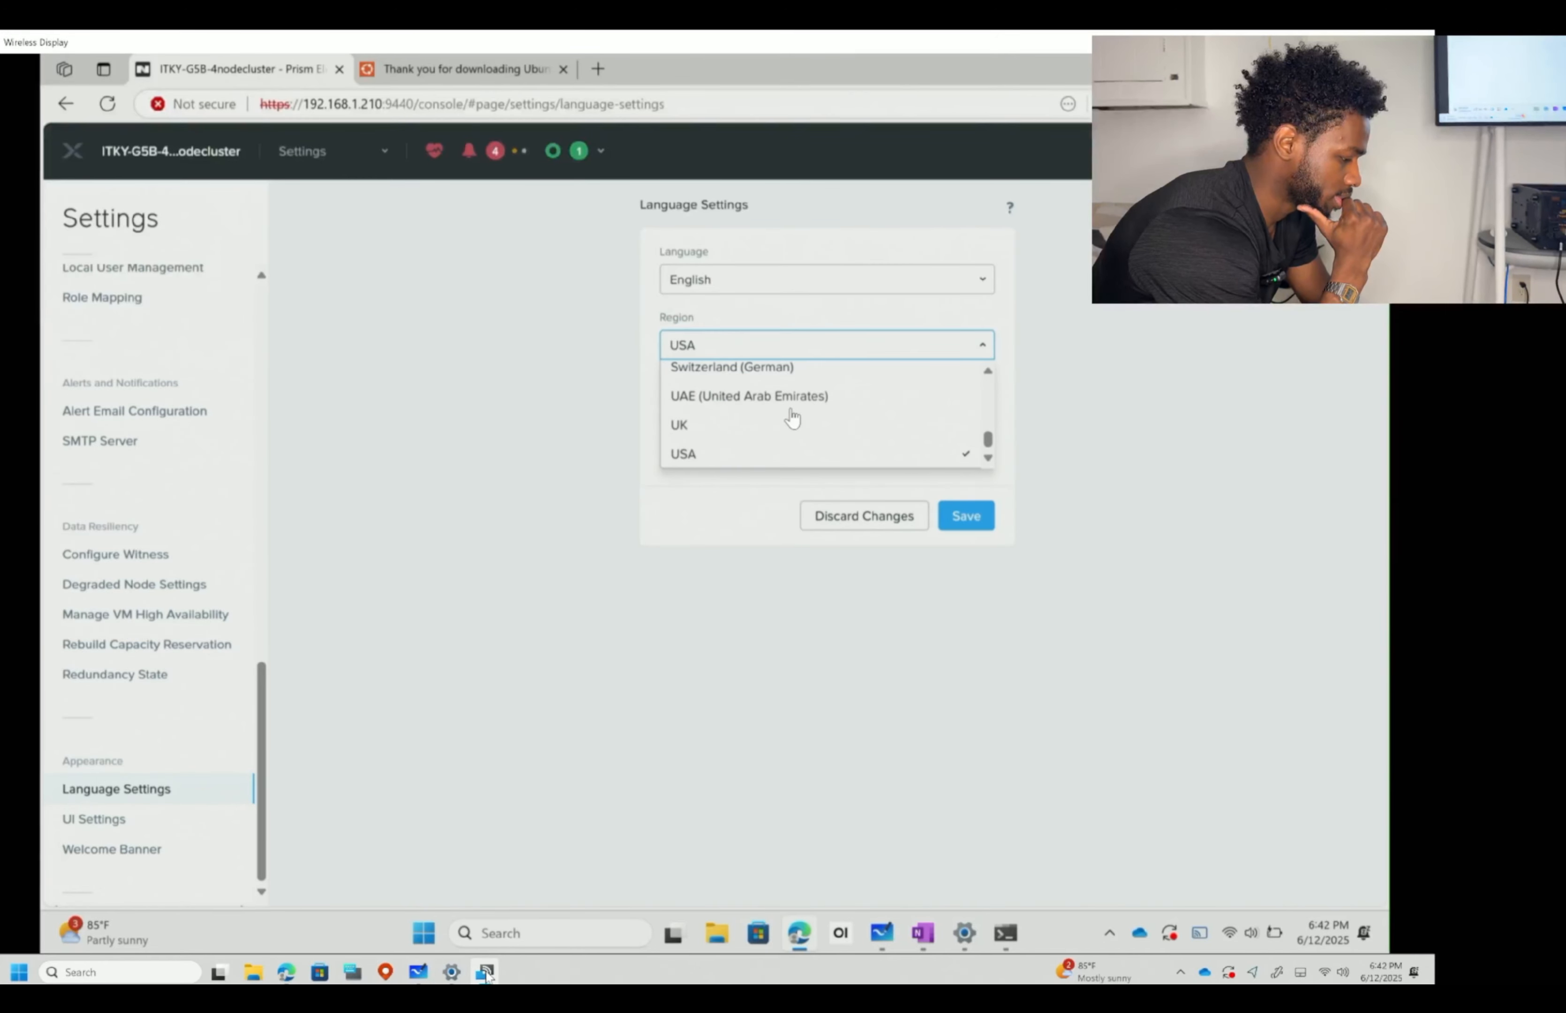
pyautogui.click(162, 725)
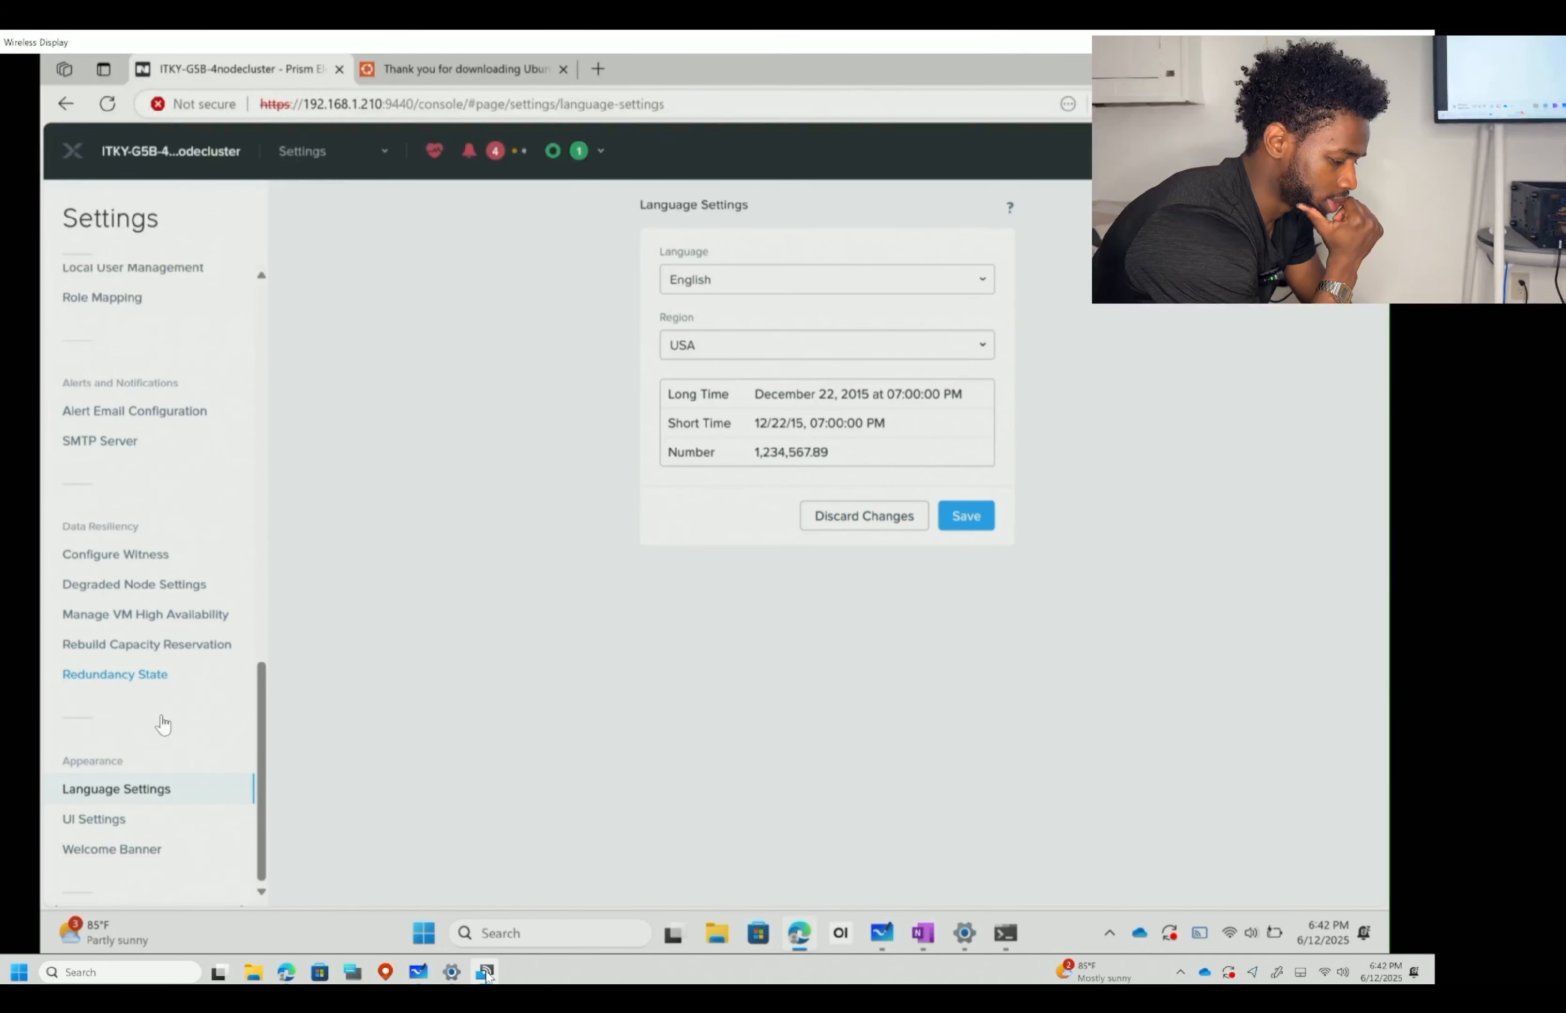
pyautogui.click(121, 827)
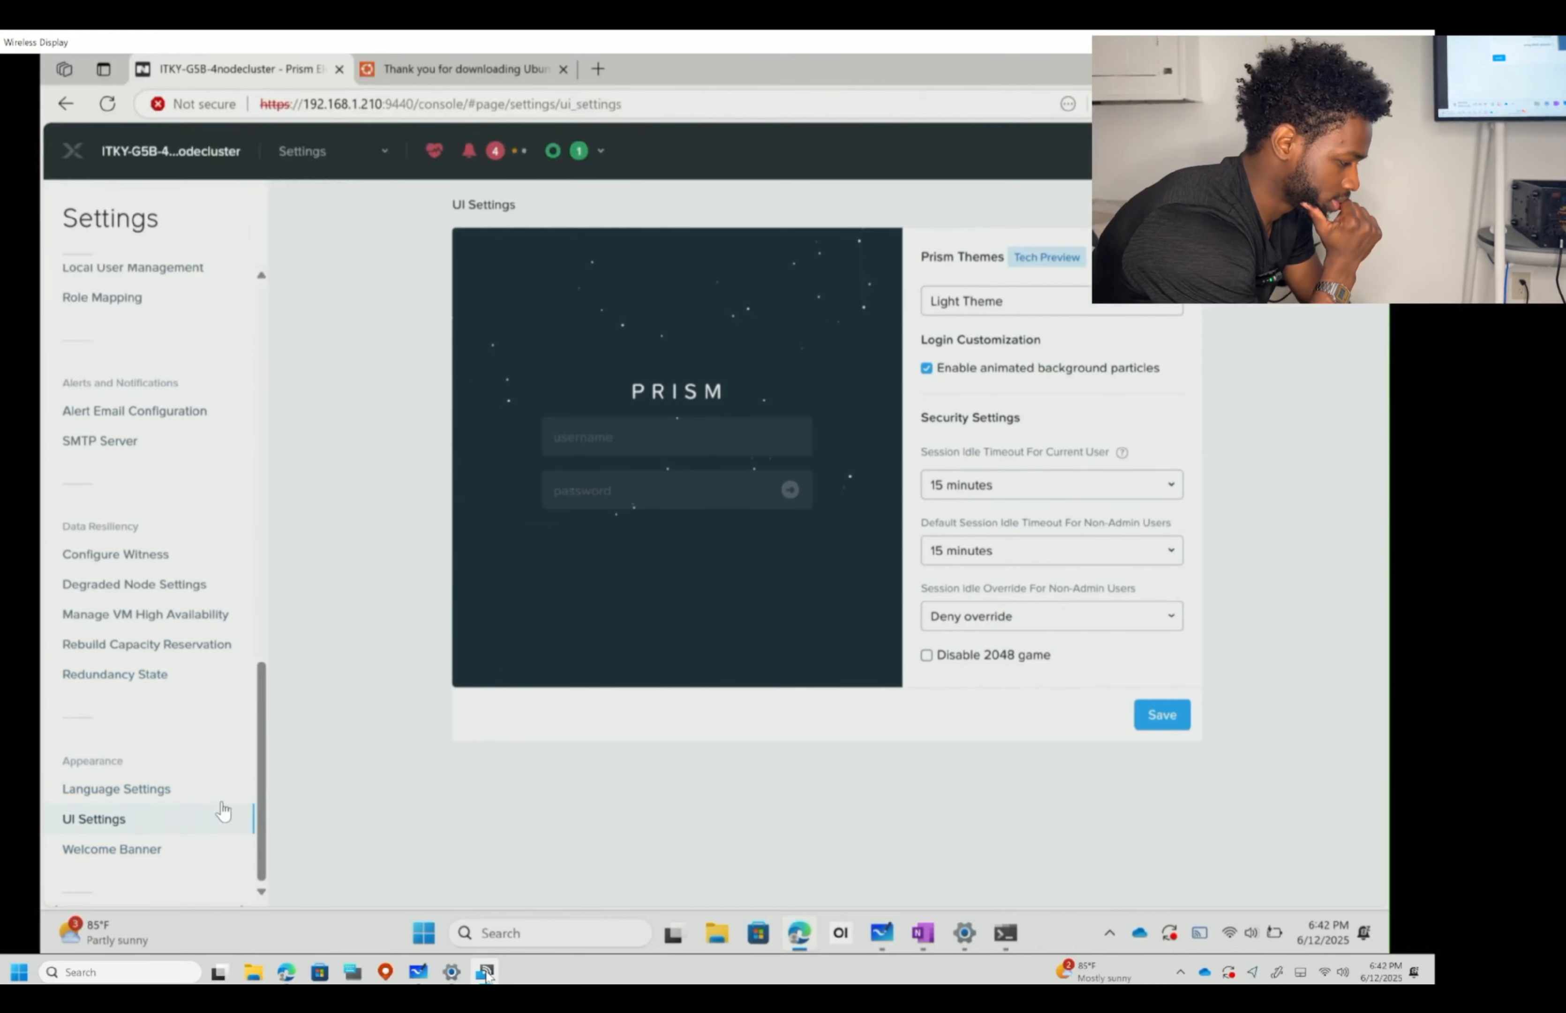
# - Try Dark Theme, then settle the Prism theme on Auto (OS defined), accepting each warning
pyautogui.click(1061, 304)
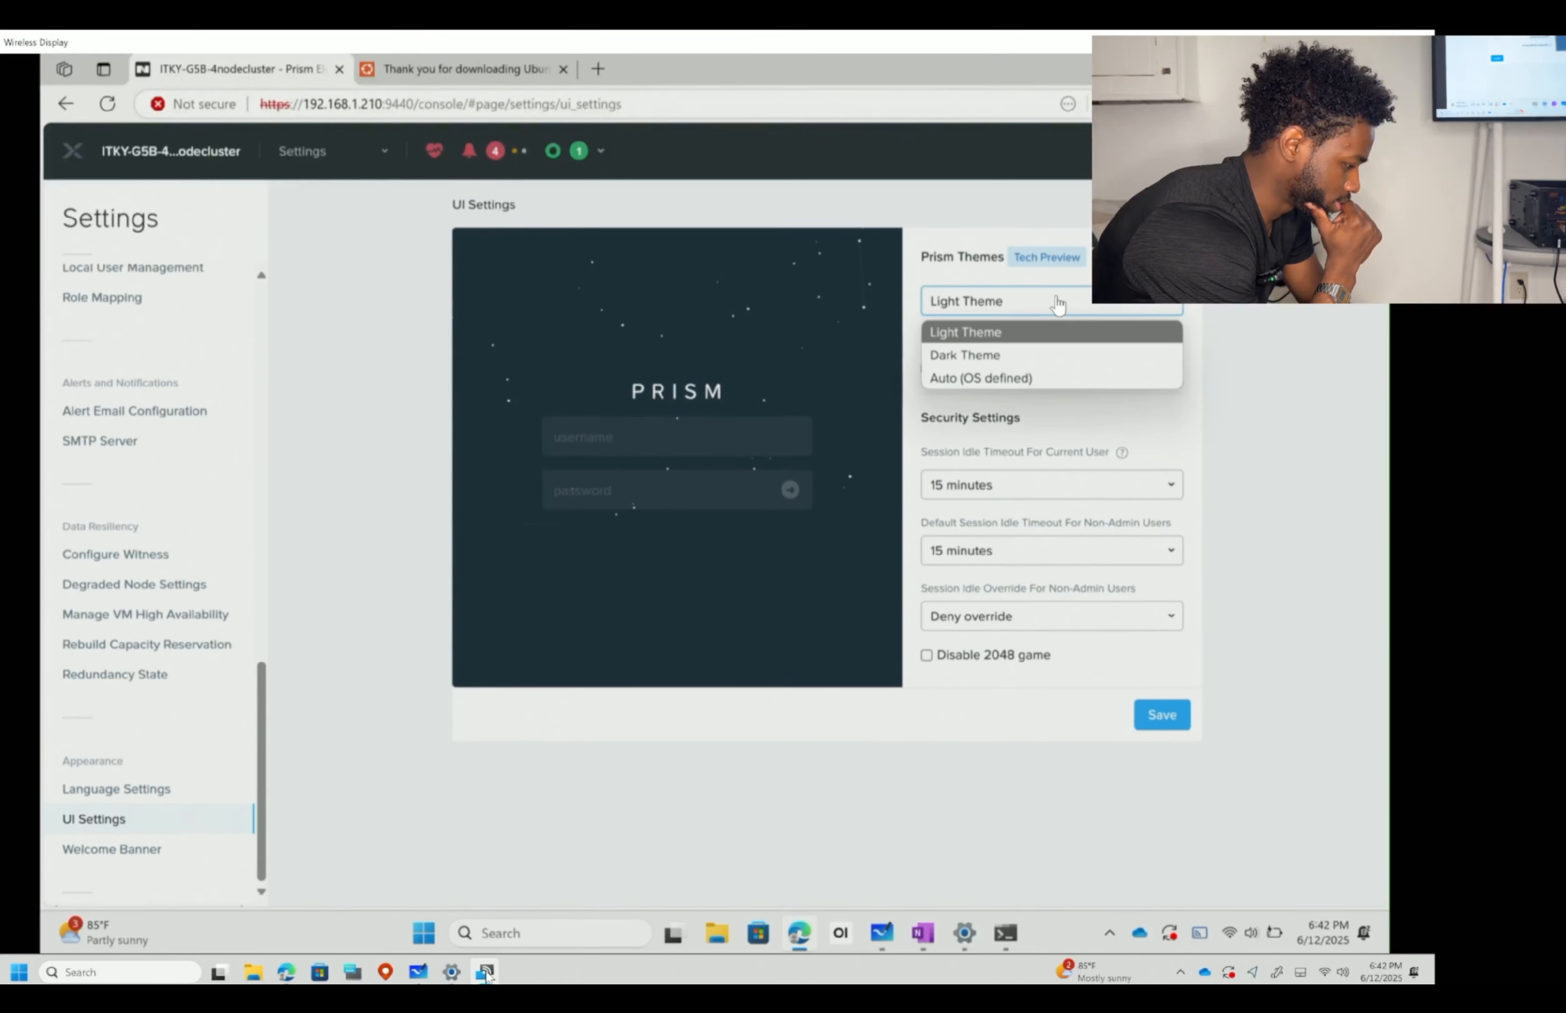
pyautogui.click(978, 353)
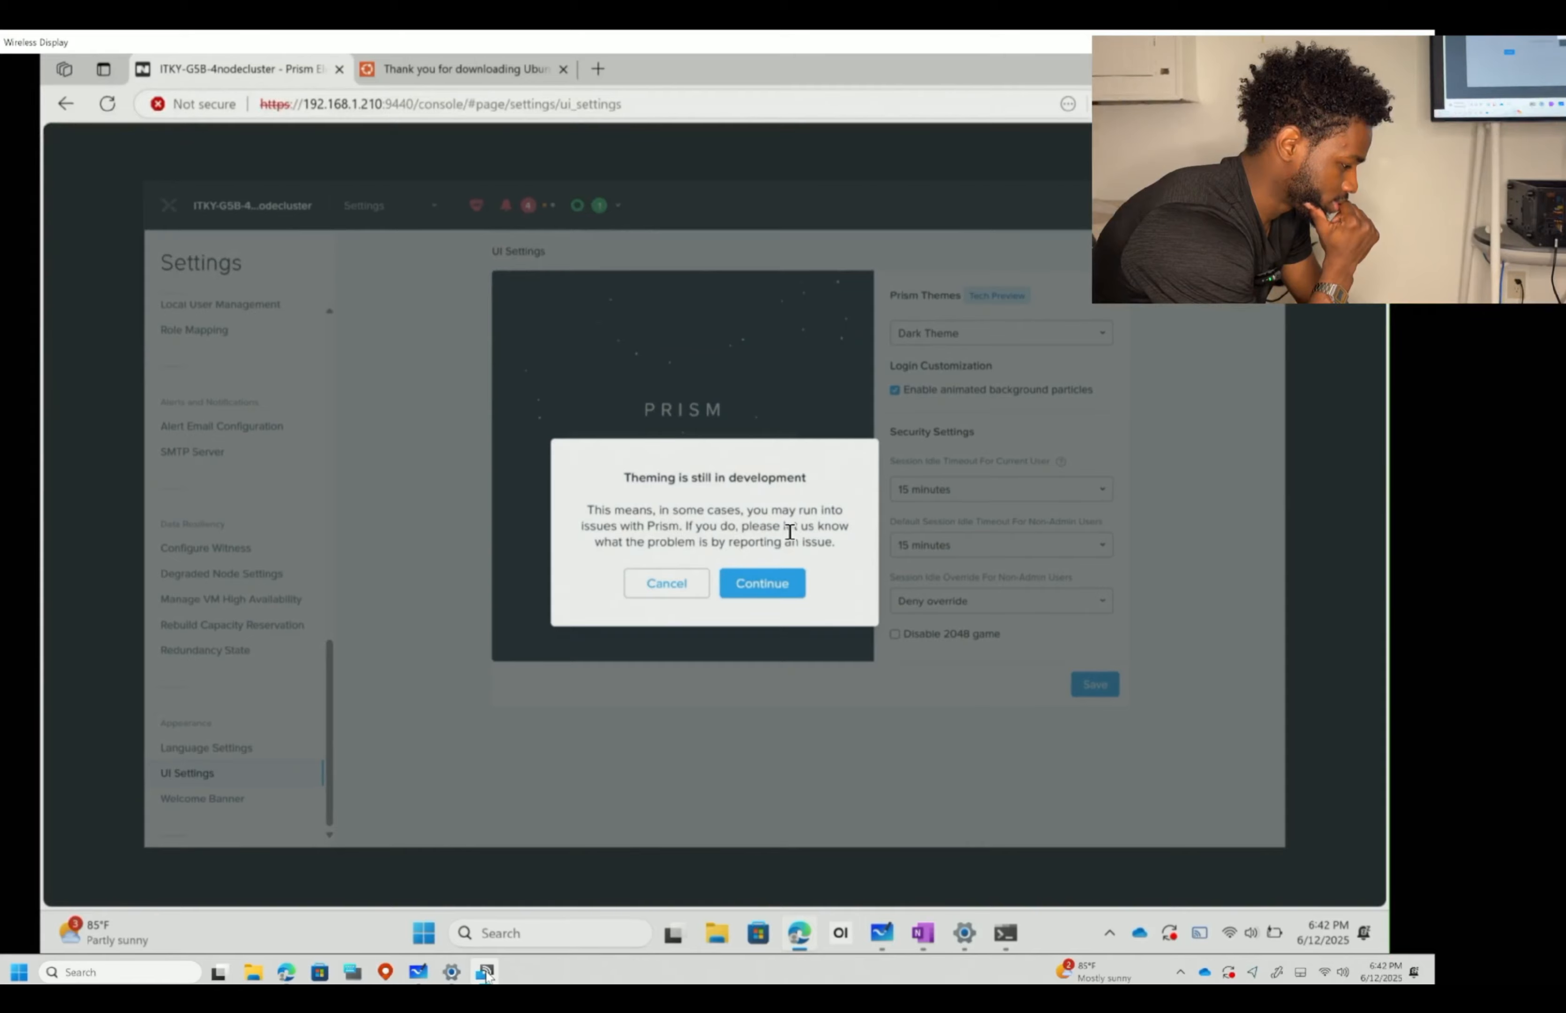
pyautogui.click(751, 592)
pyautogui.click(1042, 361)
pyautogui.click(1019, 415)
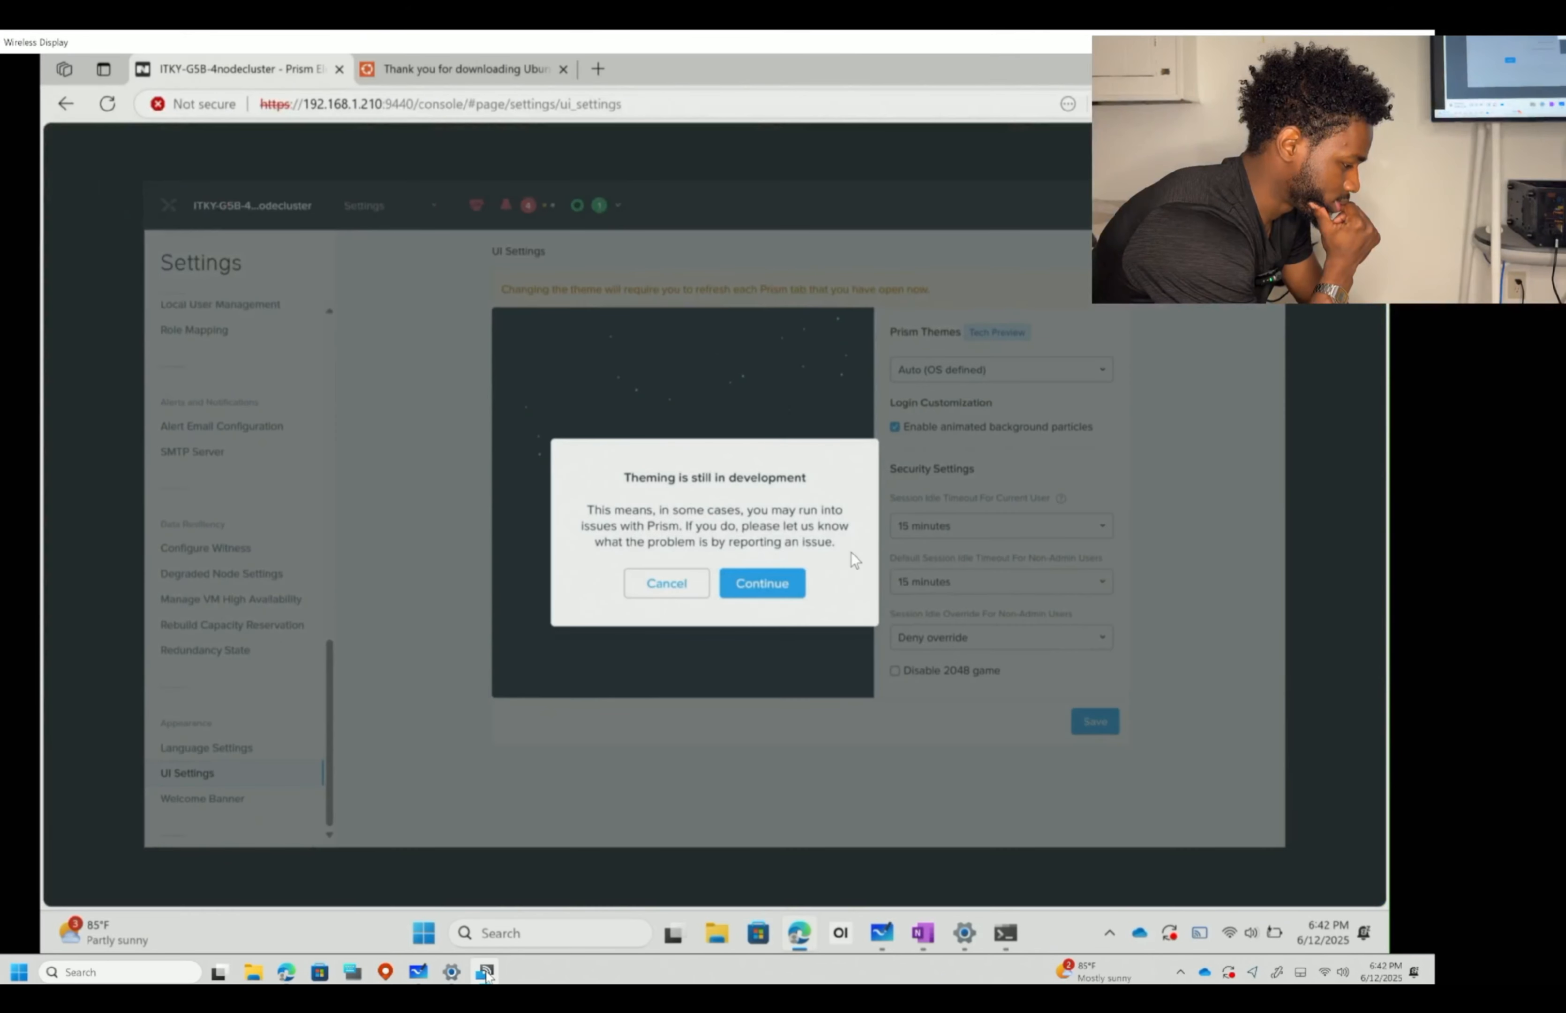
pyautogui.click(783, 584)
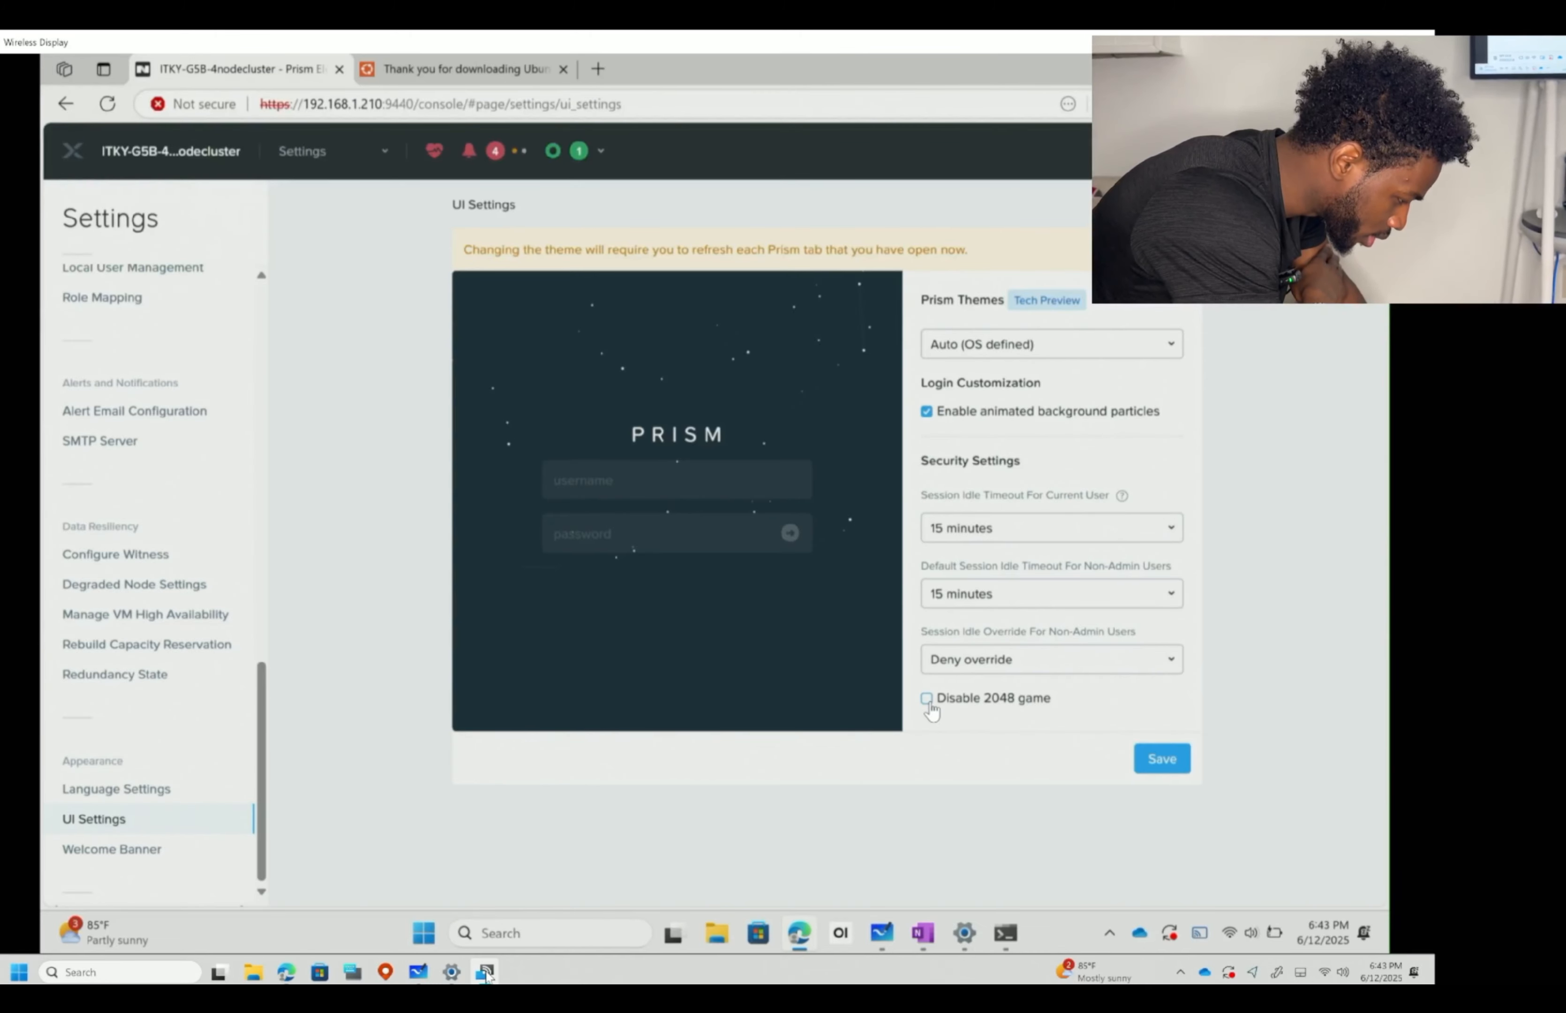
# - Type a trial '<H1>welcome to my class' heading in the Welcome Banner HTML, then delete everything
pyautogui.click(138, 849)
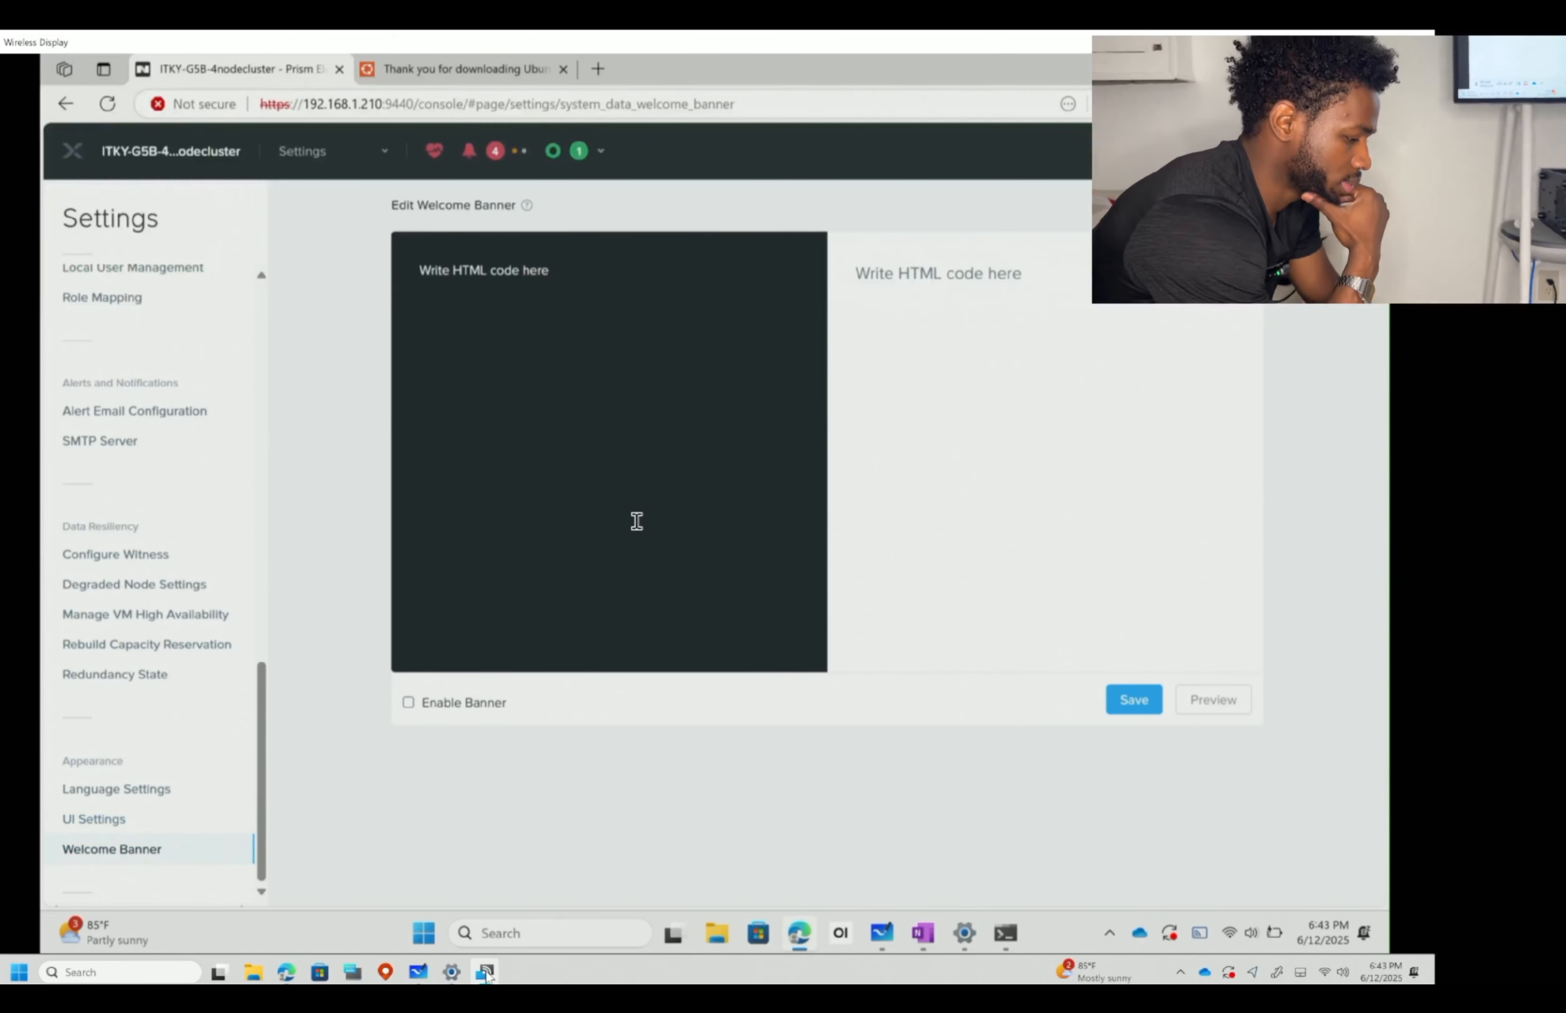
pyautogui.click(625, 334)
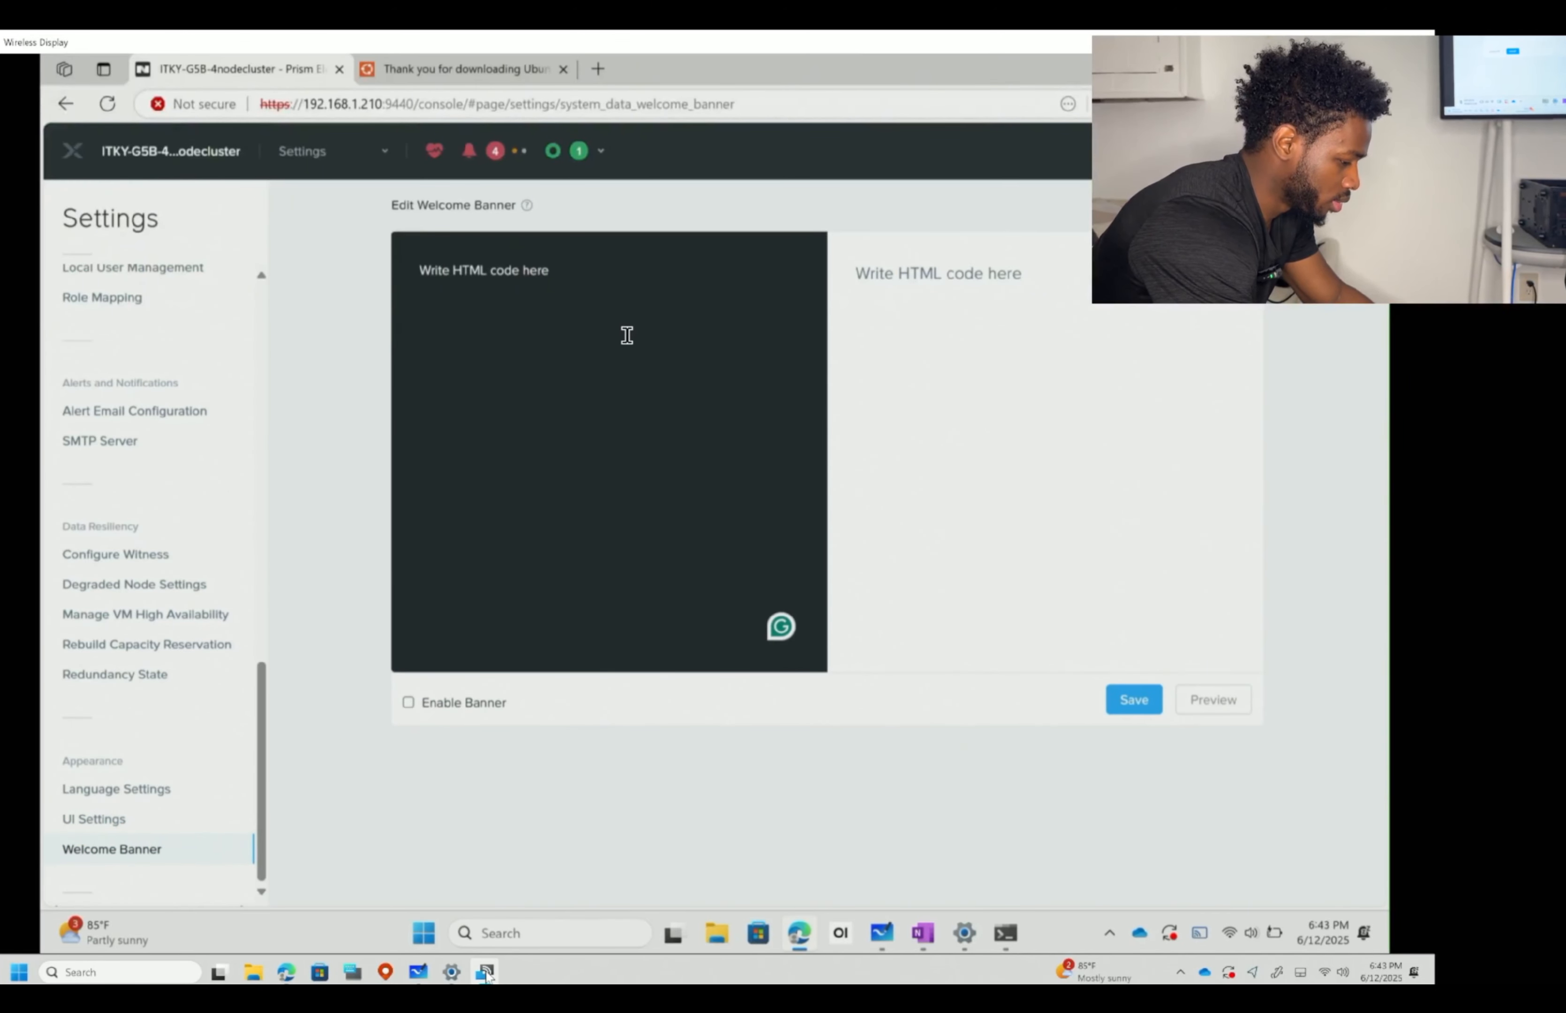
pyautogui.press('BackSpace')
pyautogui.press('BackSpace')
pyautogui.press('BackSpace')
pyautogui.press('BackSpace')
pyautogui.press('BackSpace')
pyautogui.press('BackSpace')
pyautogui.press('BackSpace')
pyautogui.press('BackSpace')
pyautogui.press('BackSpace')
pyautogui.press('BackSpace')
pyautogui.press('BackSpace')
pyautogui.press('BackSpace')
pyautogui.press('BackSpace')
pyautogui.press('BackSpace')
pyautogui.press('BackSpace')
pyautogui.press('BackSpace')
pyautogui.press('BackSpace')
pyautogui.press('BackSpace')
pyautogui.press('BackSpace')
pyautogui.press('BackSpace')
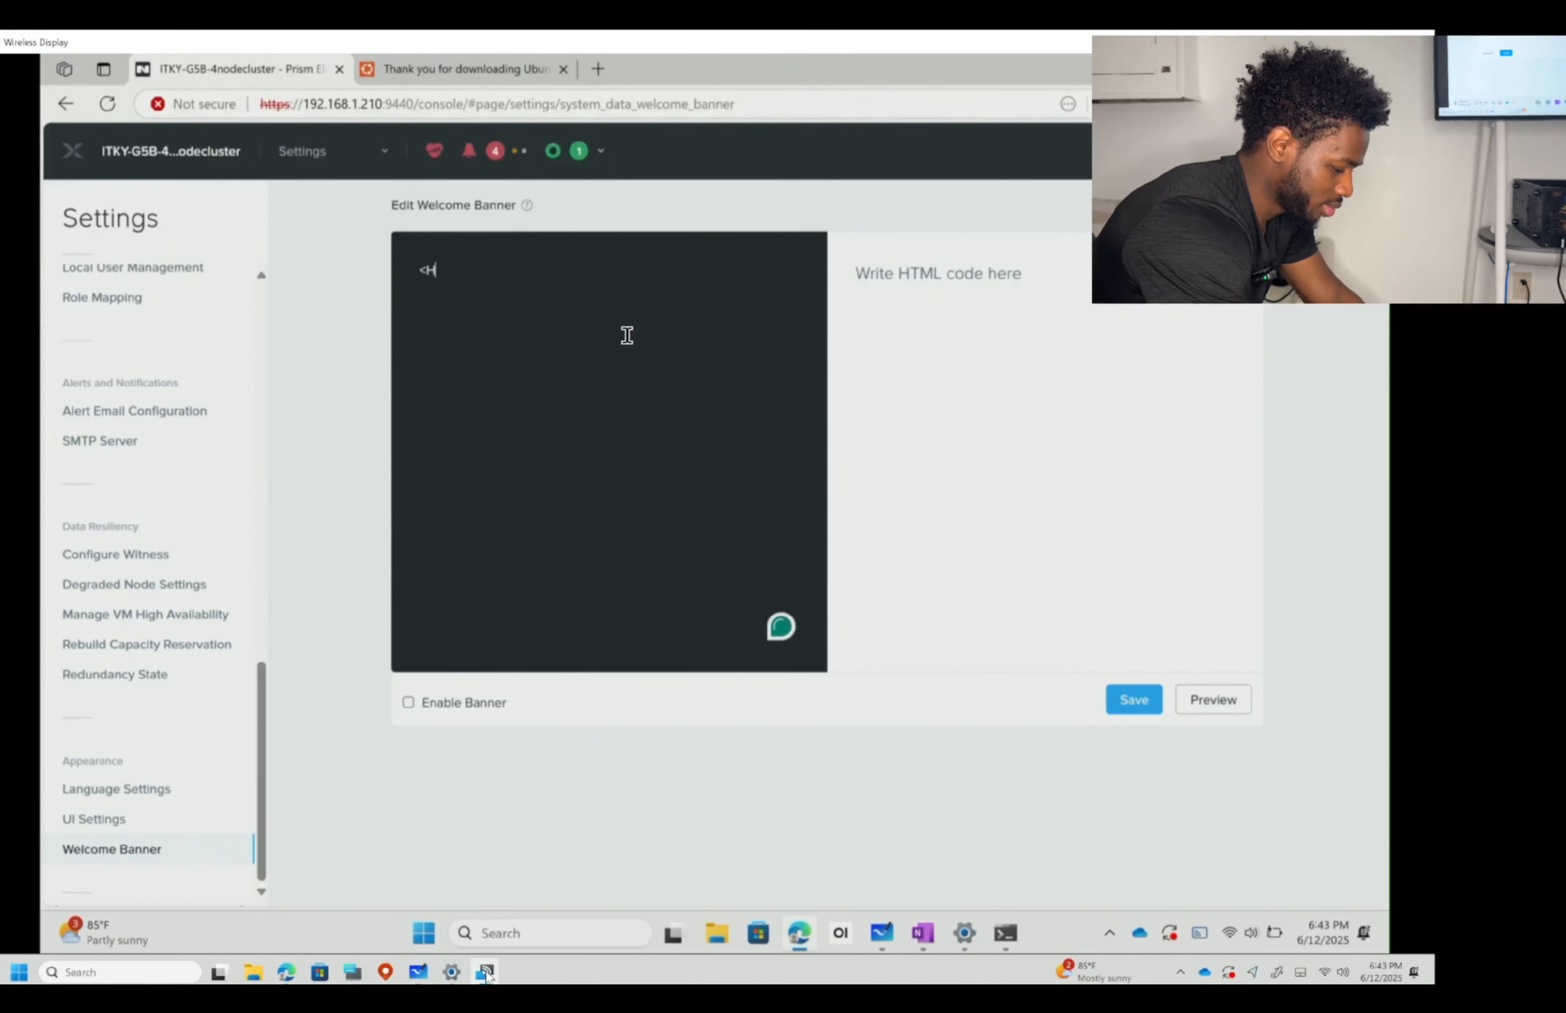
pyautogui.write('<H1>')
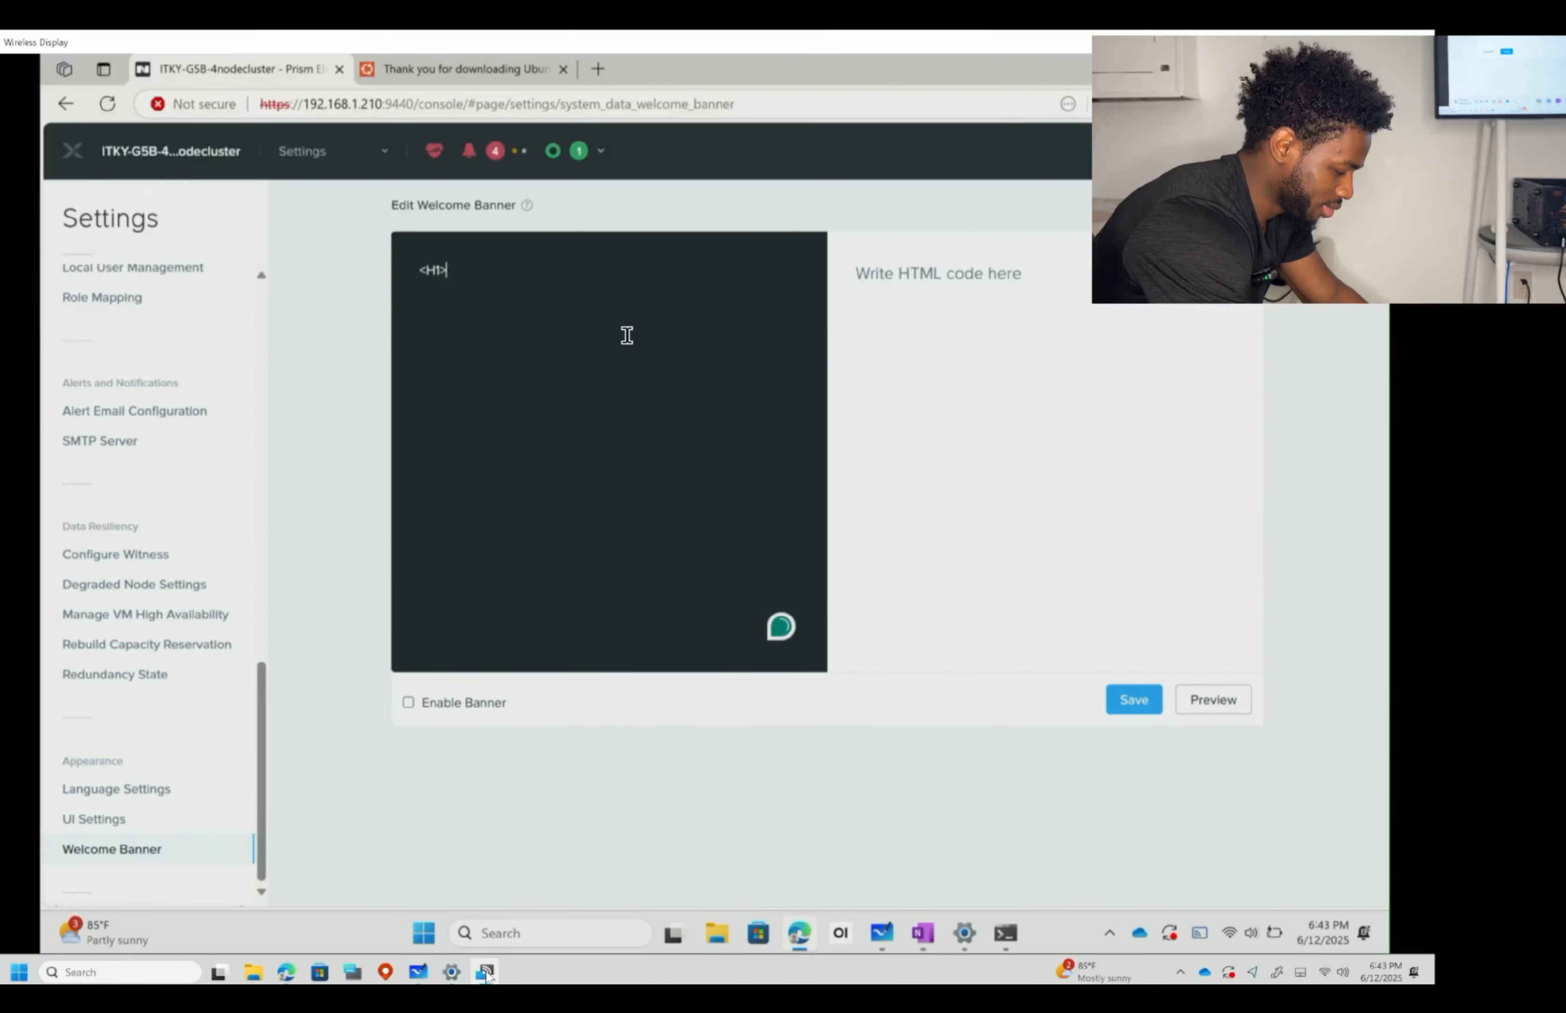
pyautogui.write('welcome to my class <h1')
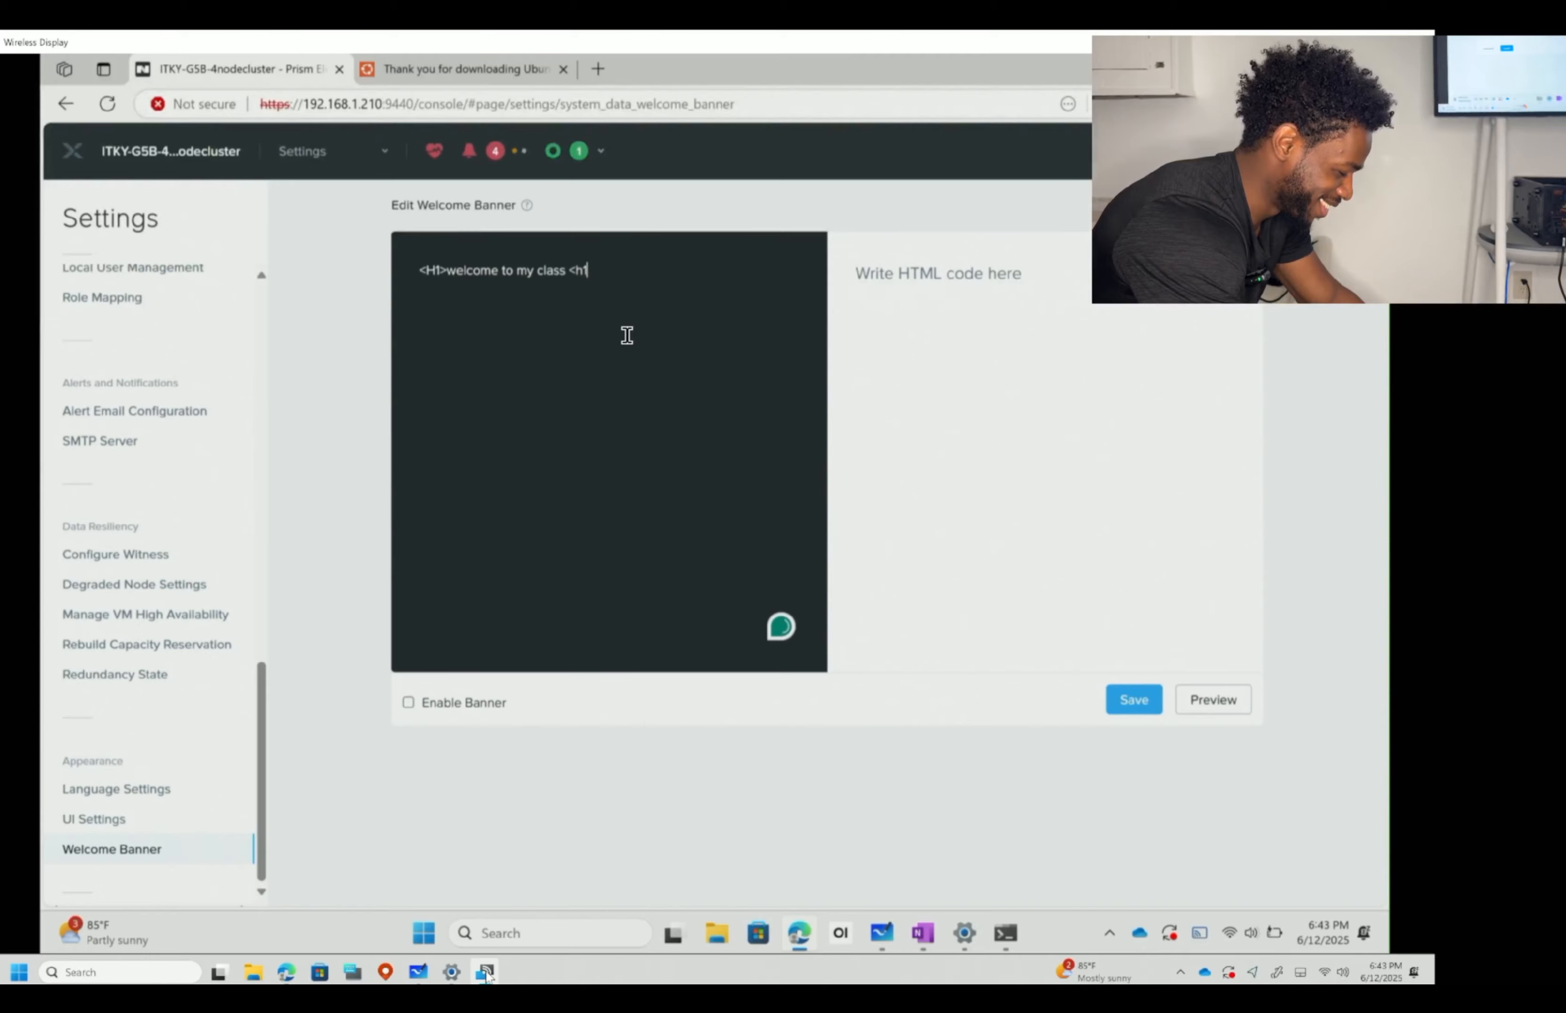
pyautogui.hotkey('ctrl', 'a')
pyautogui.press('BackSpace')
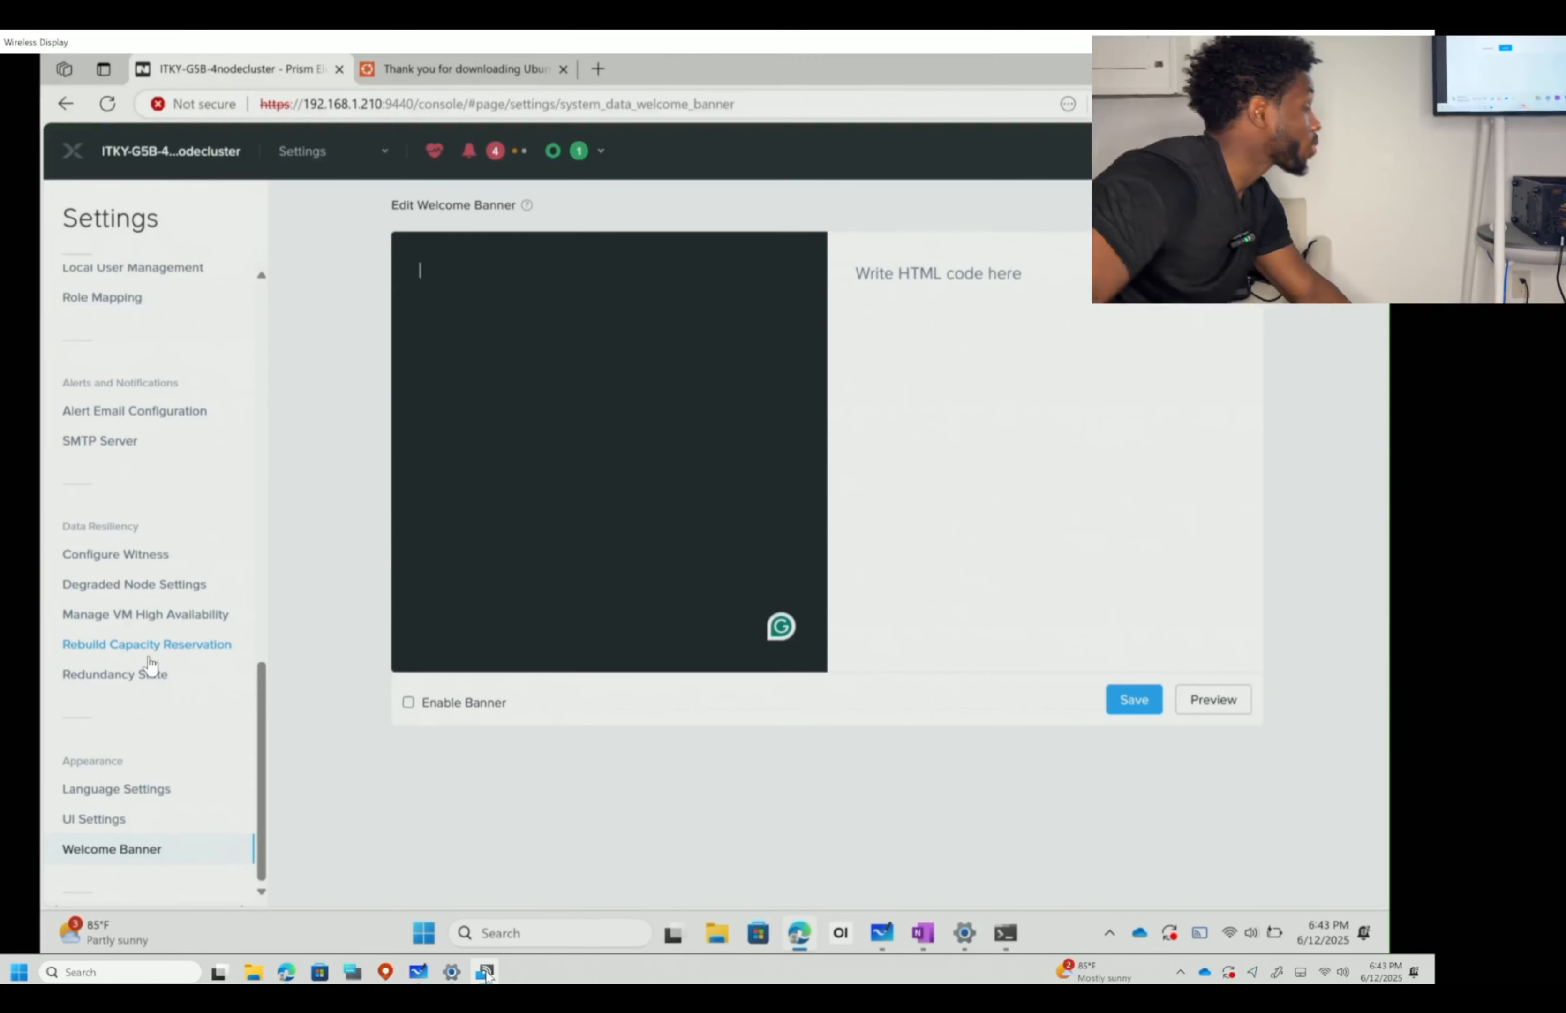
# - Go to Image Configuration and start uploading a new image
pyautogui.scroll(15, 150, 665)
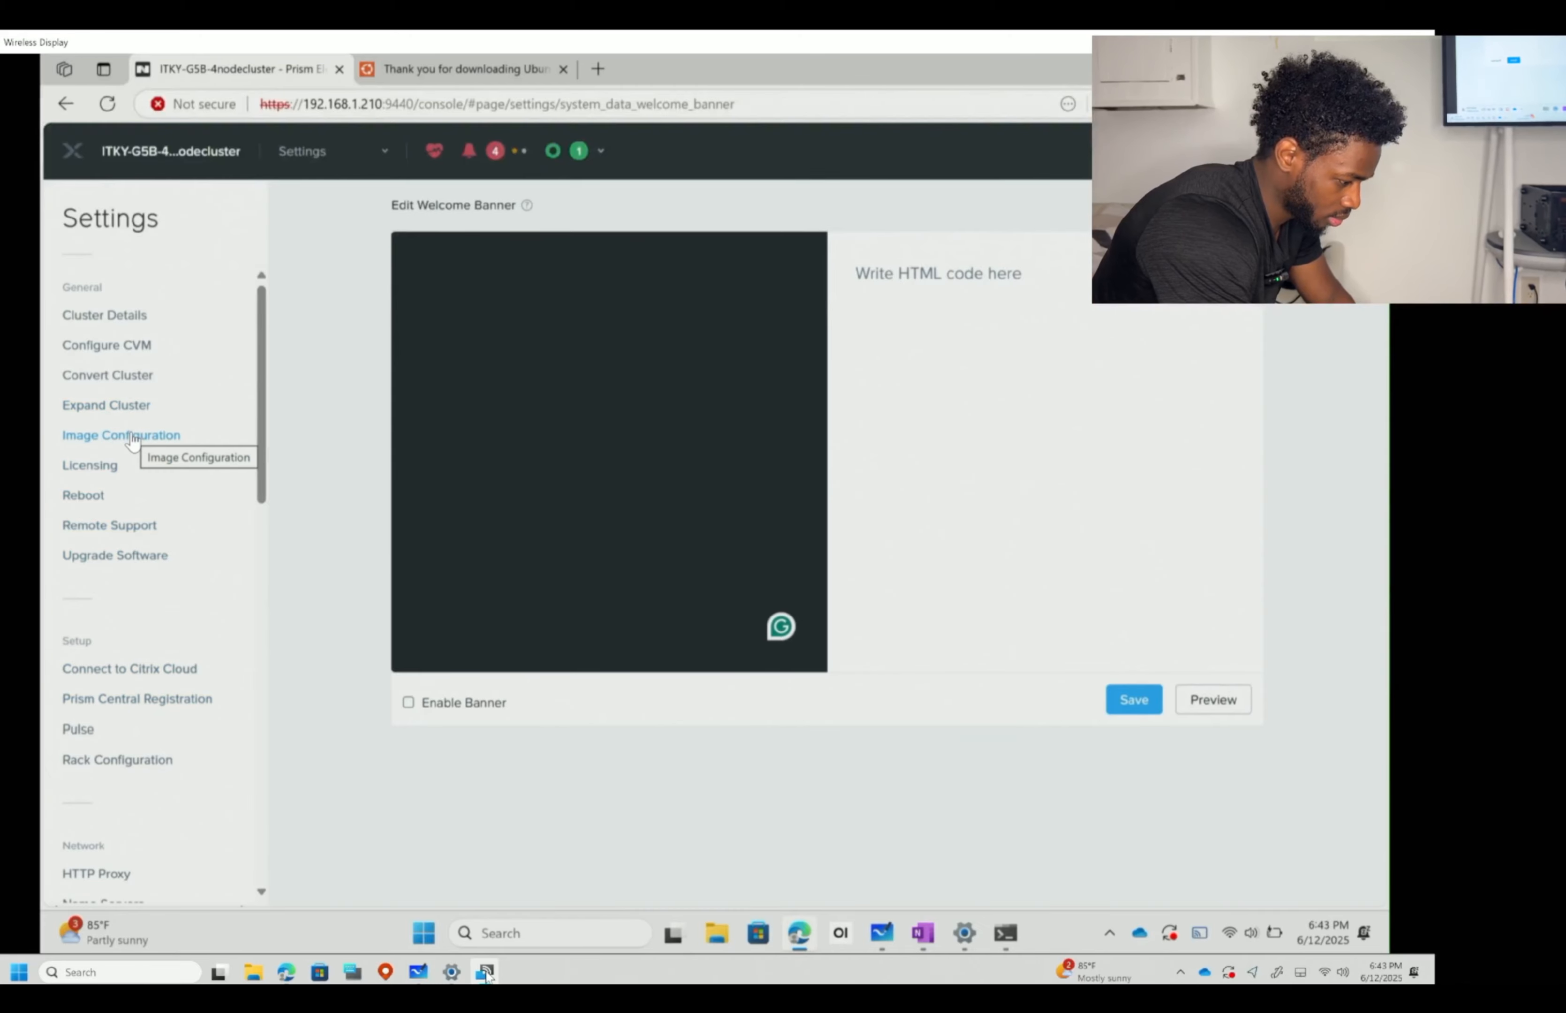
pyautogui.click(133, 434)
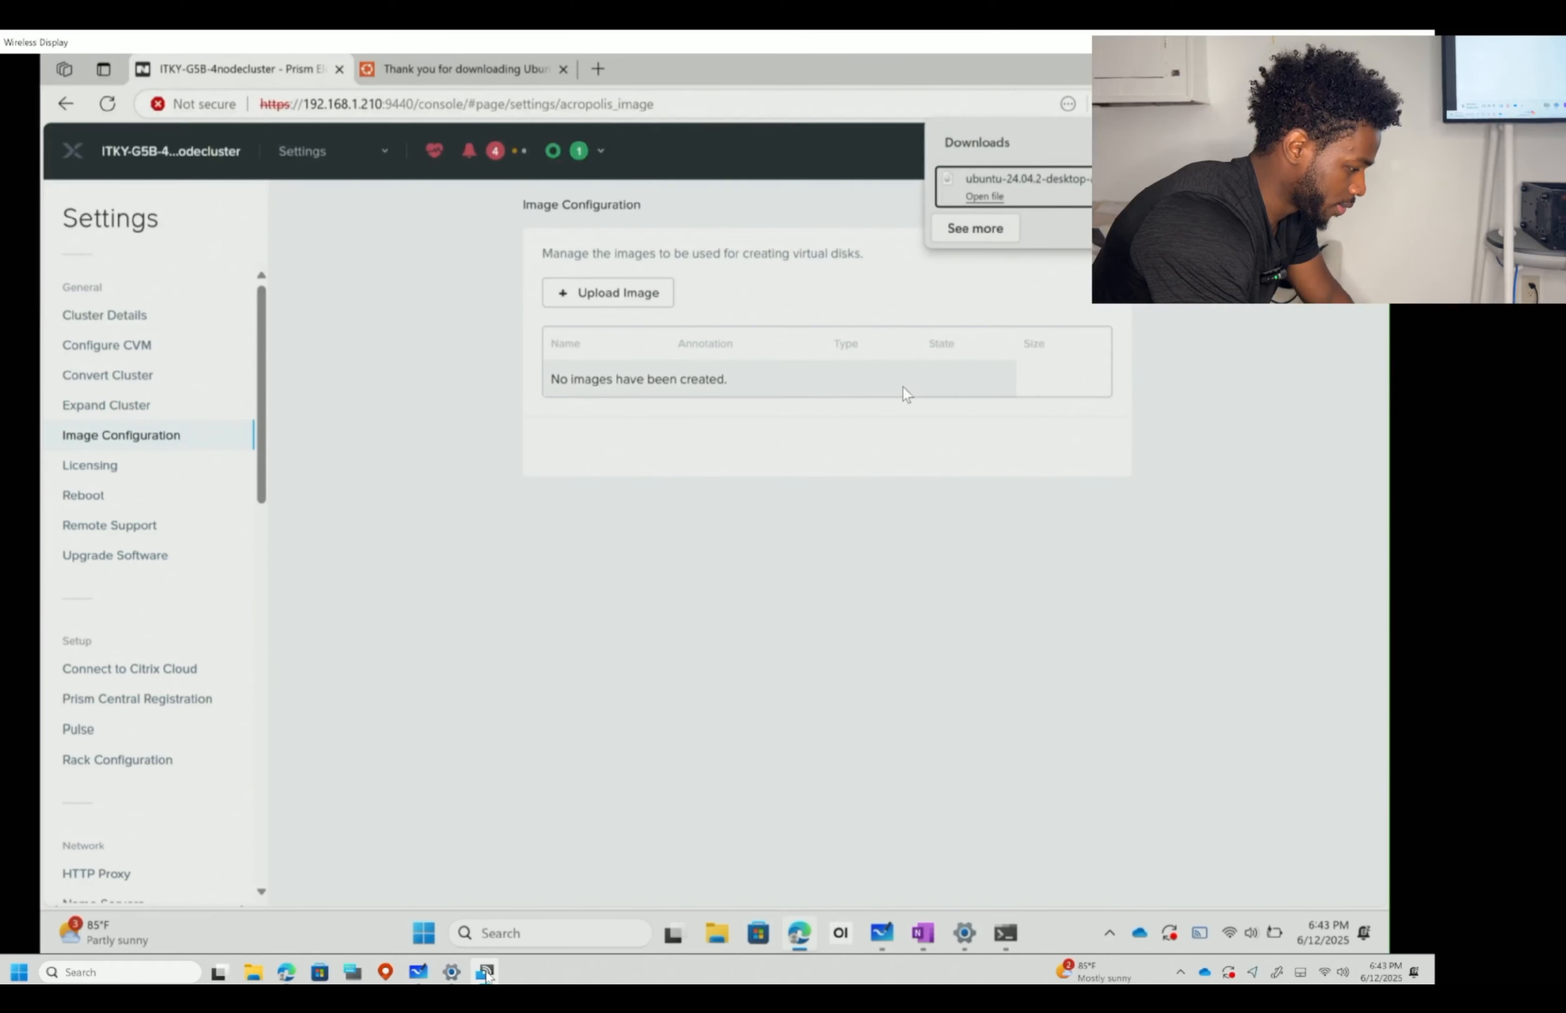
pyautogui.click(629, 293)
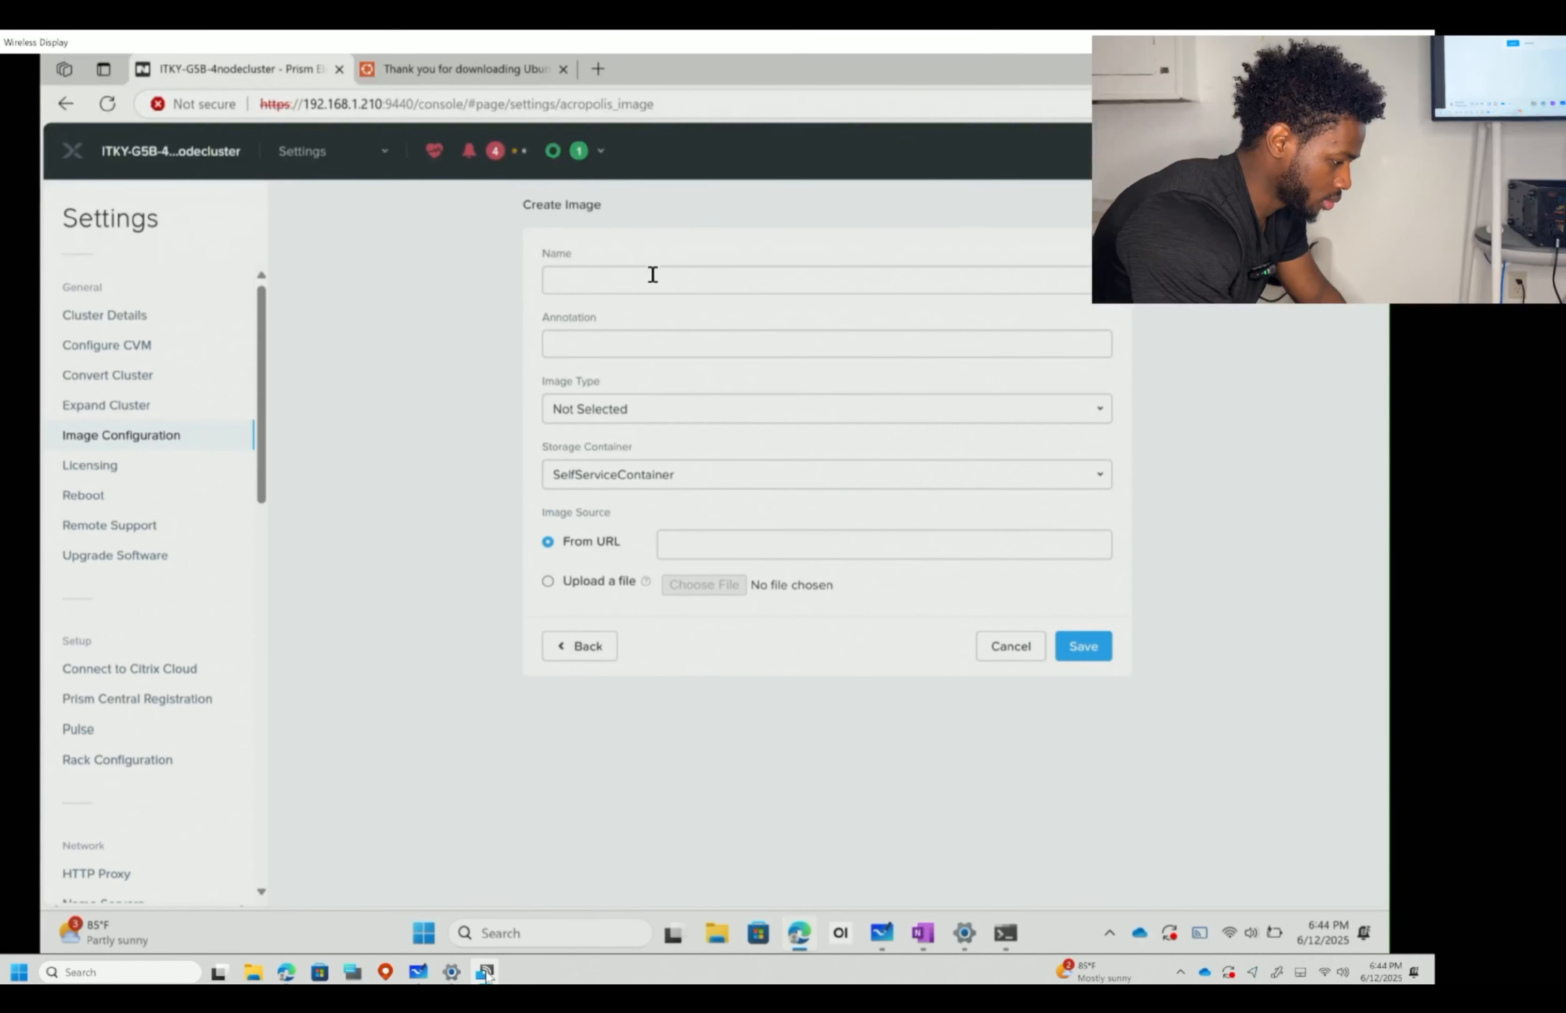
# - Name the image Ubuntu Desktop, set its type to ISO, and show the storage container choices
pyautogui.click(655, 290)
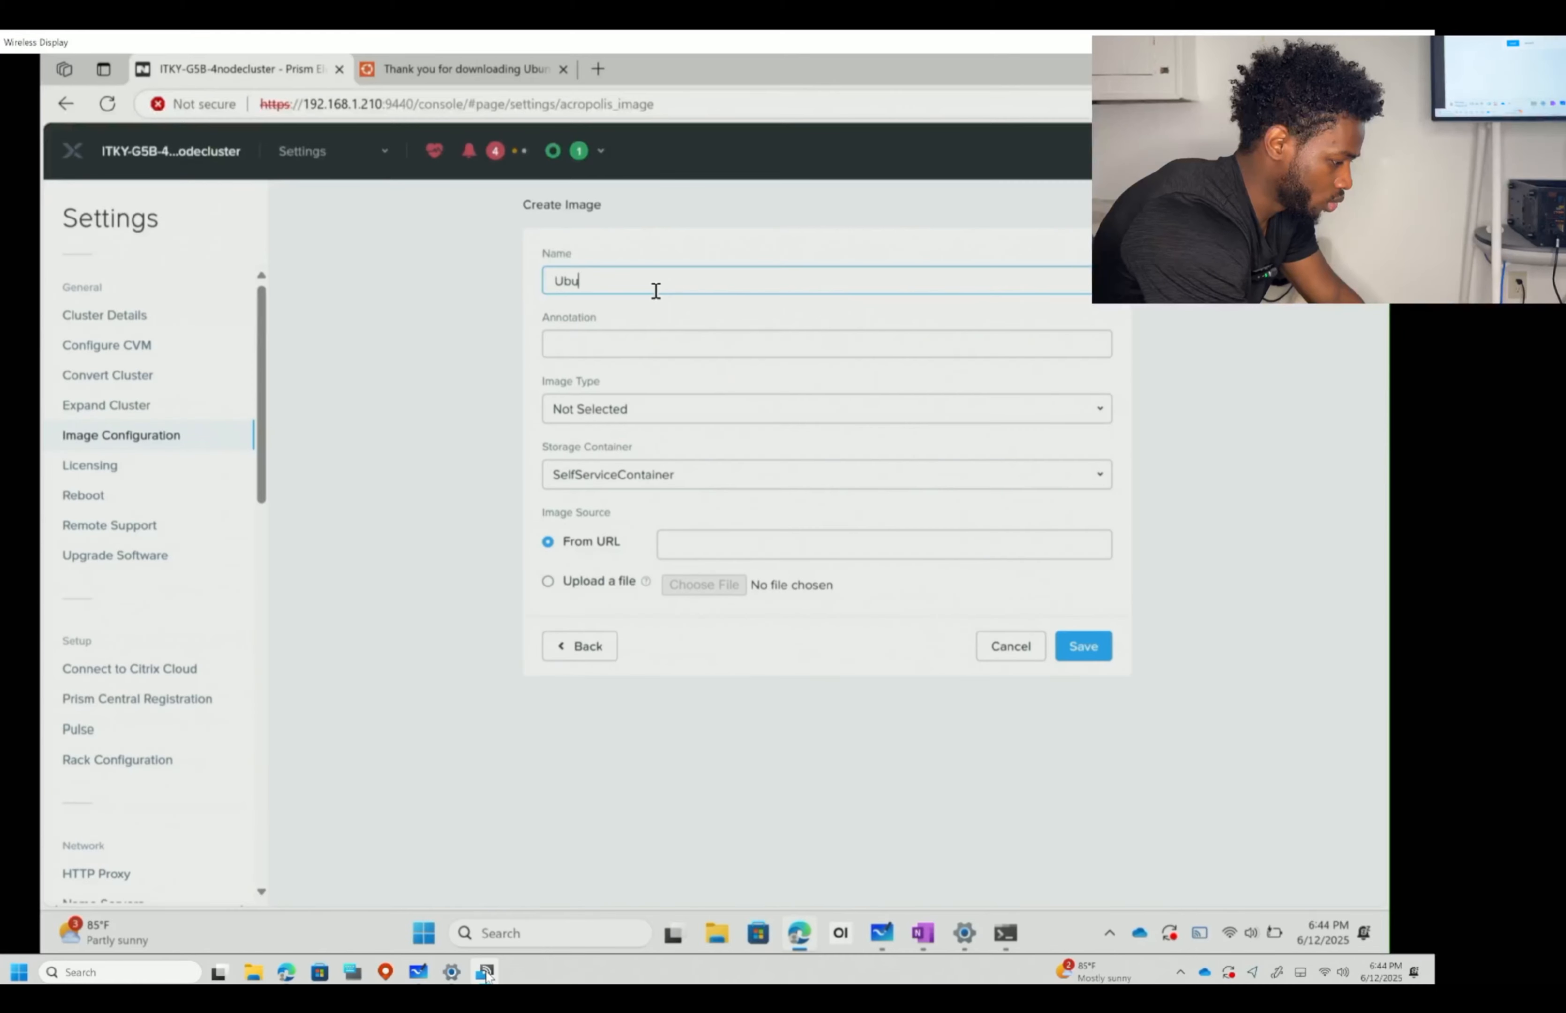
pyautogui.write('Ubuntu Desktop')
pyautogui.press('Tab')
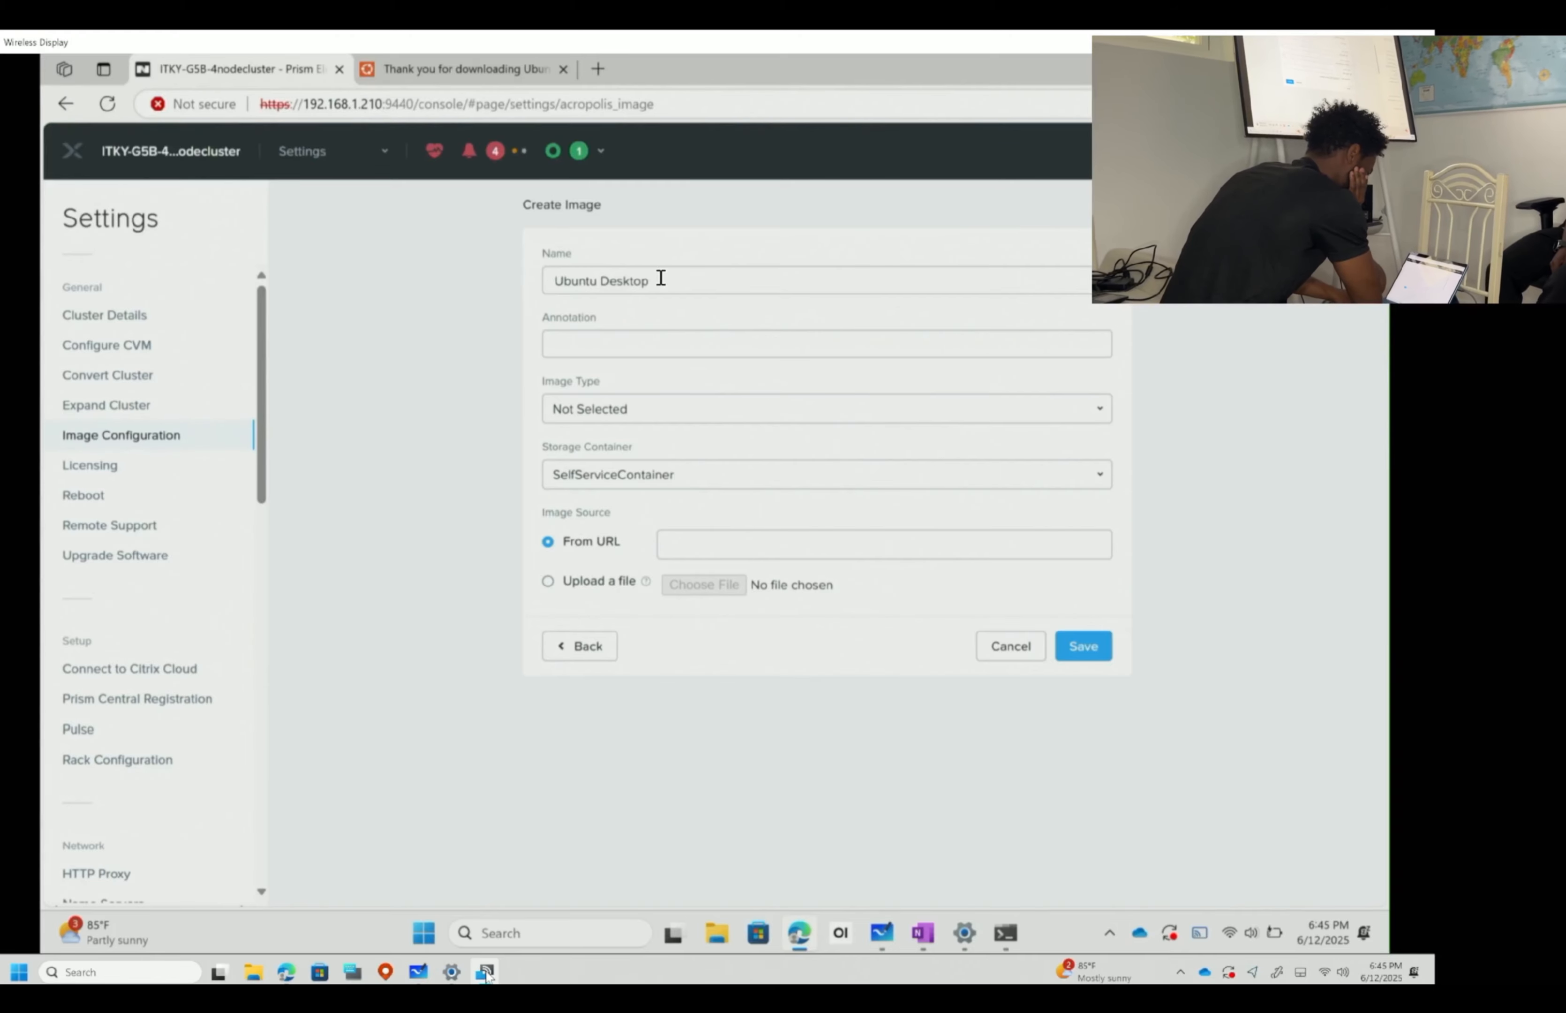
pyautogui.click(658, 409)
pyautogui.click(579, 467)
pyautogui.click(697, 483)
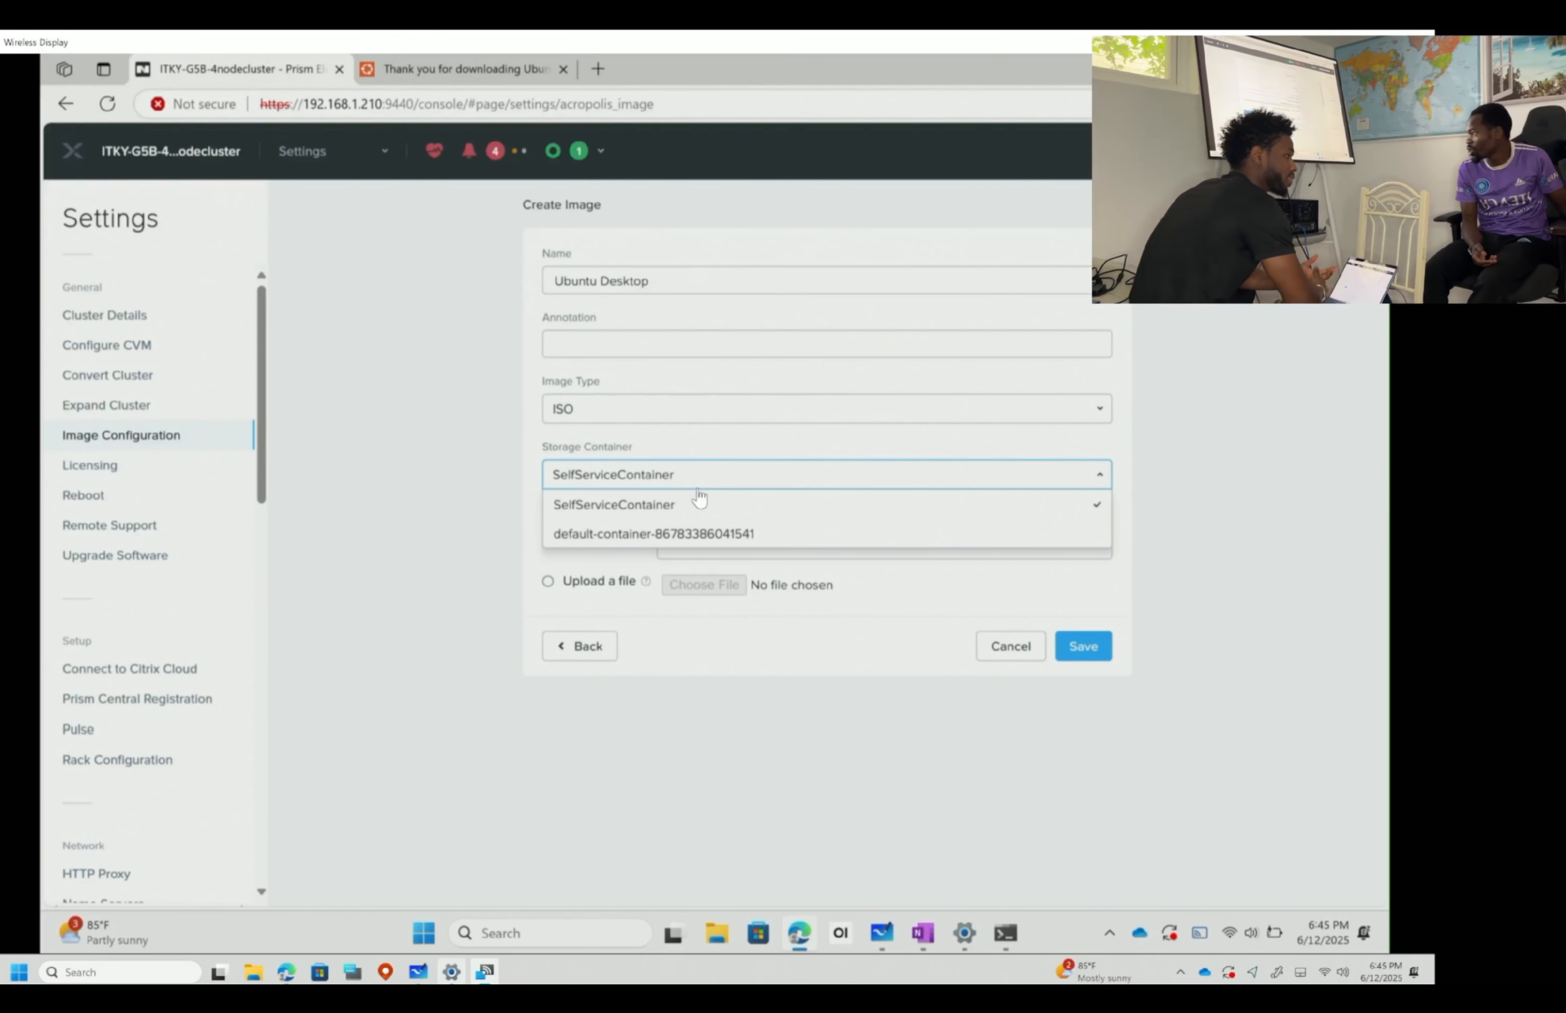
pyautogui.moveTo(477, 960)
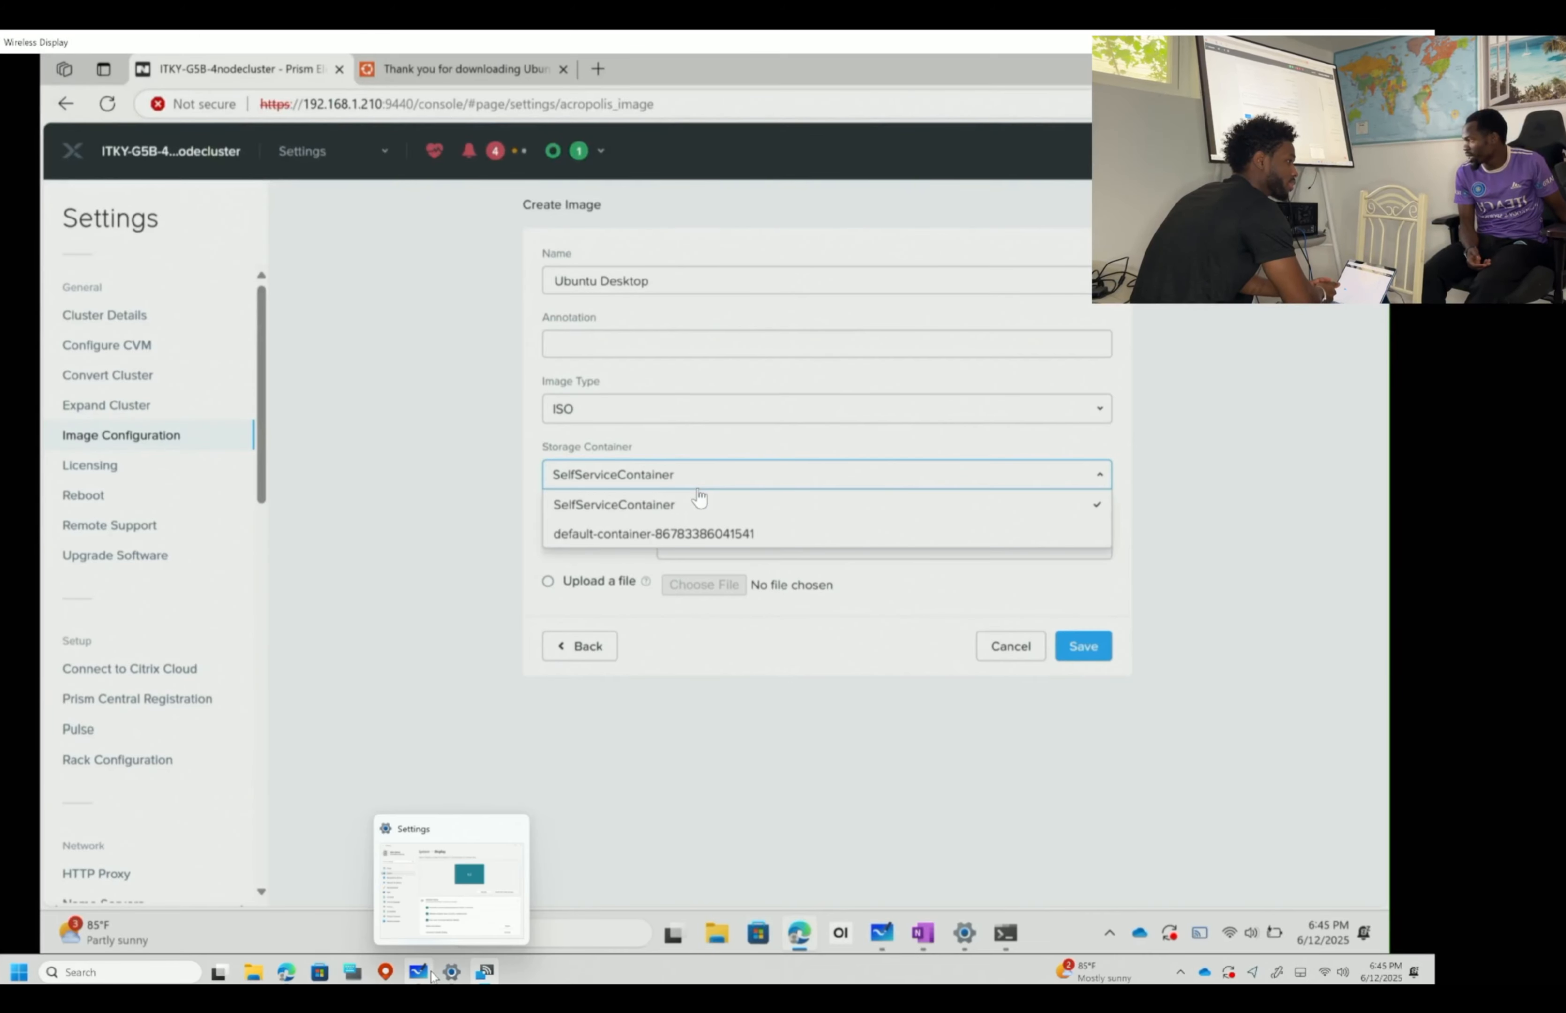
pyautogui.click(411, 981)
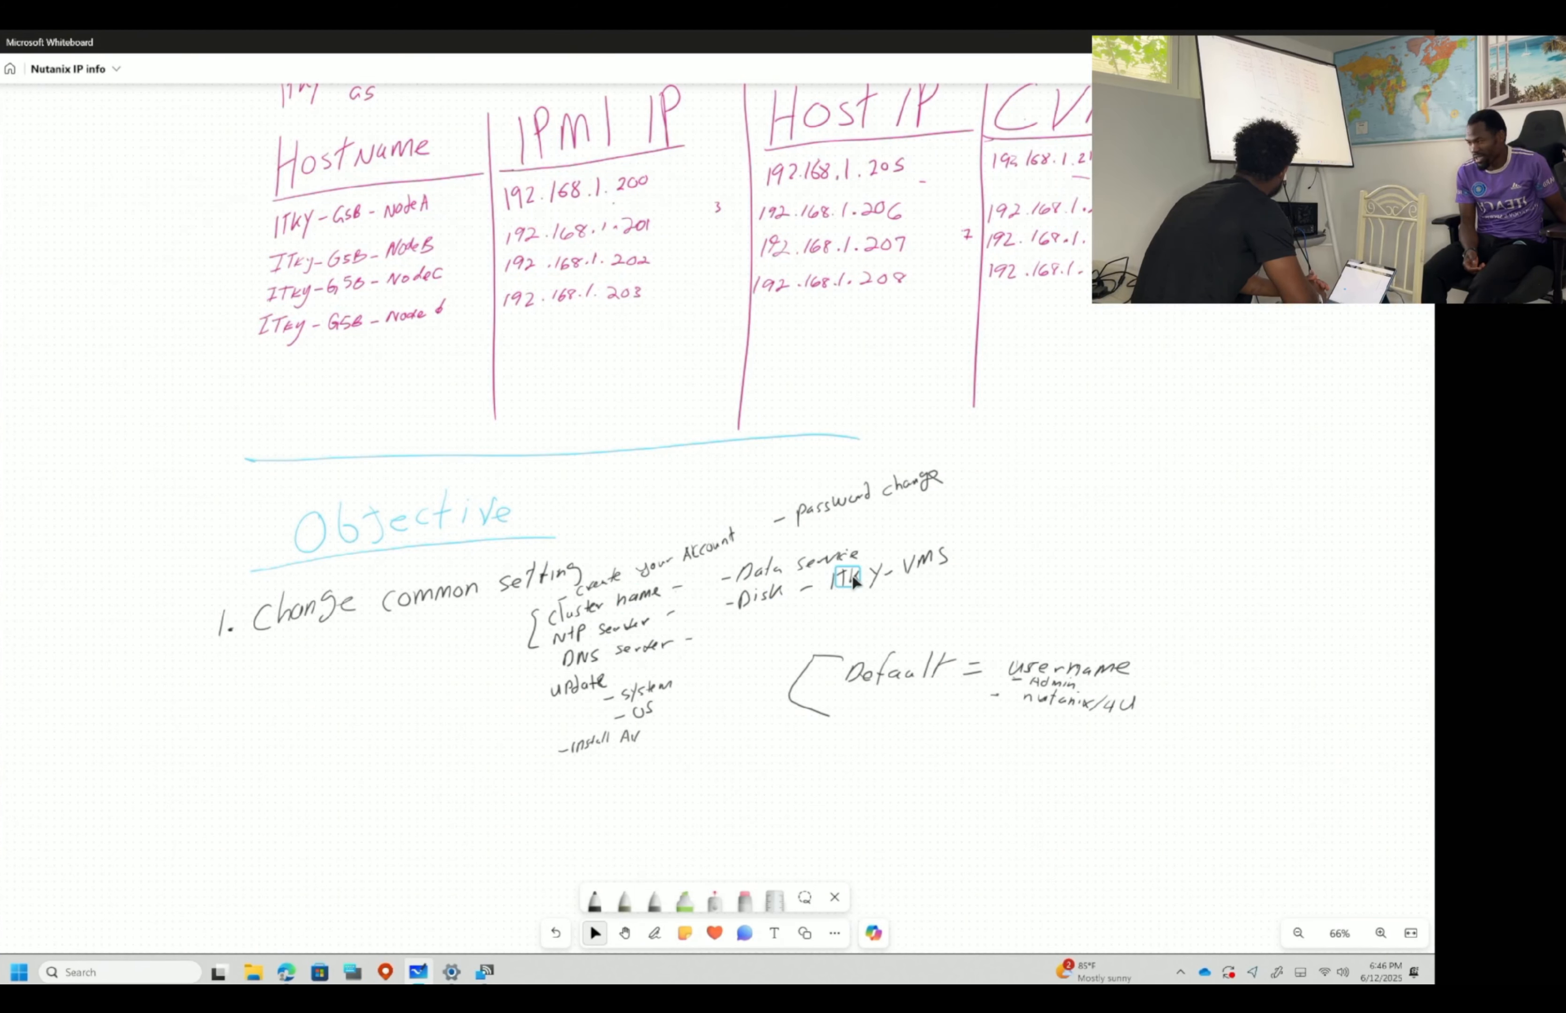
pyautogui.click(485, 969)
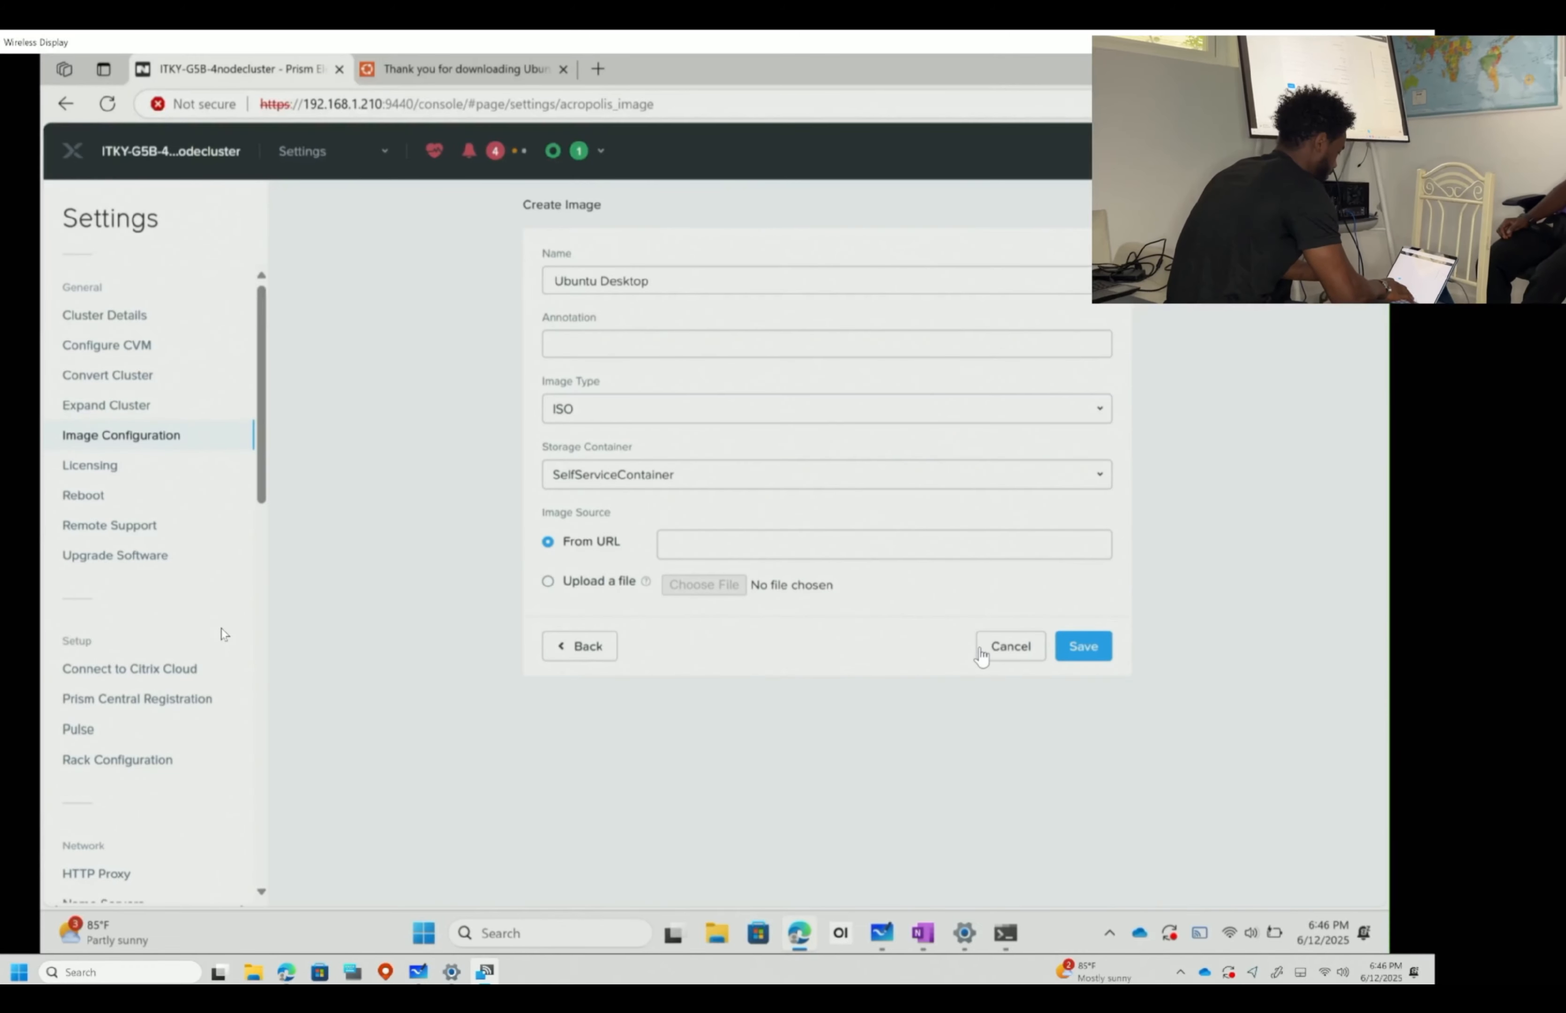
# - Cancel the unfinished Create Image form
pyautogui.click(1010, 645)
pyautogui.scroll(-1, 95, 392)
pyautogui.scroll(-2, 134, 562)
pyautogui.scroll(1, 135, 565)
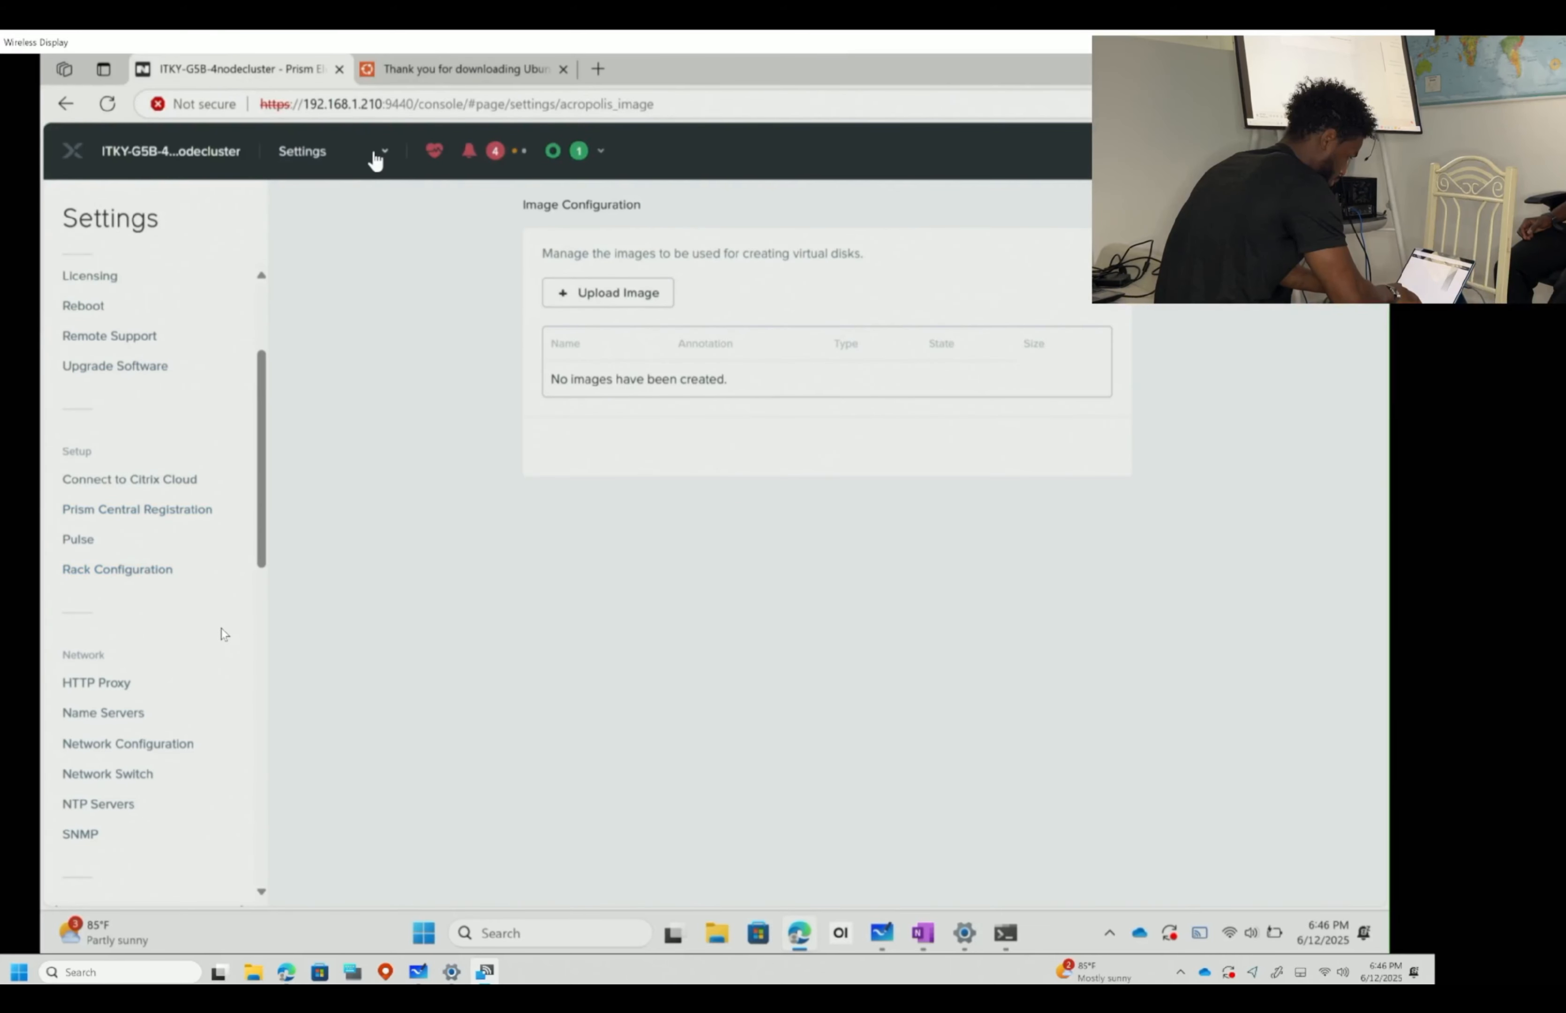
# - In the Storage table view, check Volume Groups and Storage Containers, then begin a new storage container
pyautogui.click(375, 158)
pyautogui.click(310, 285)
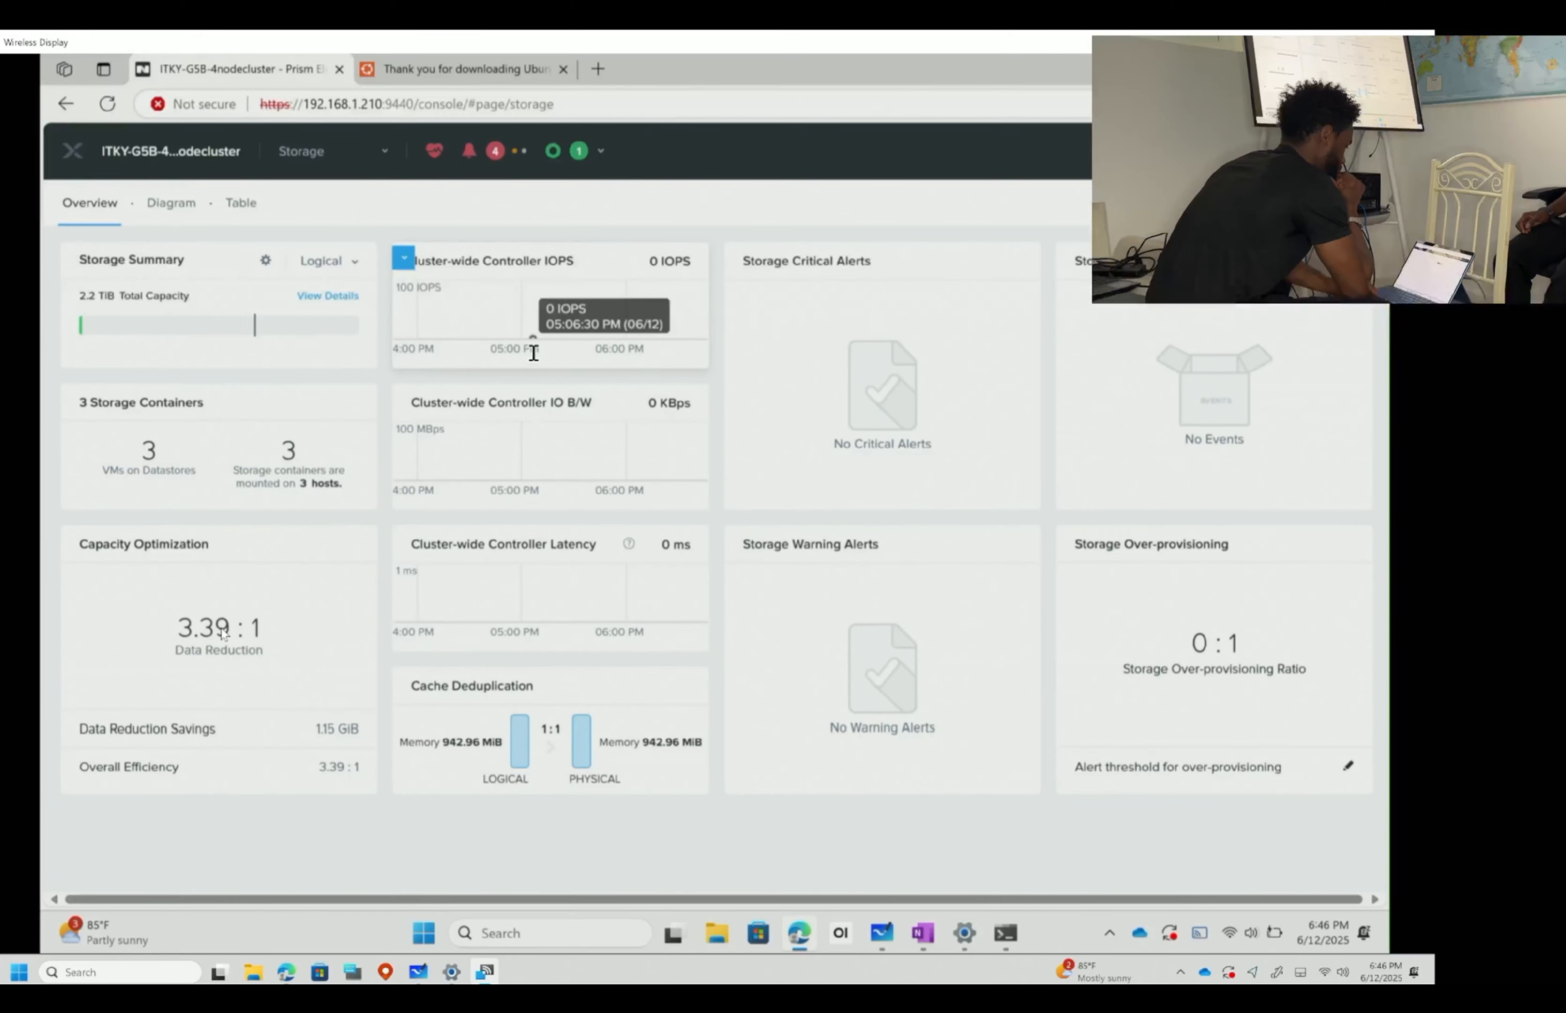
pyautogui.click(241, 202)
pyautogui.scroll(-1, 270, 227)
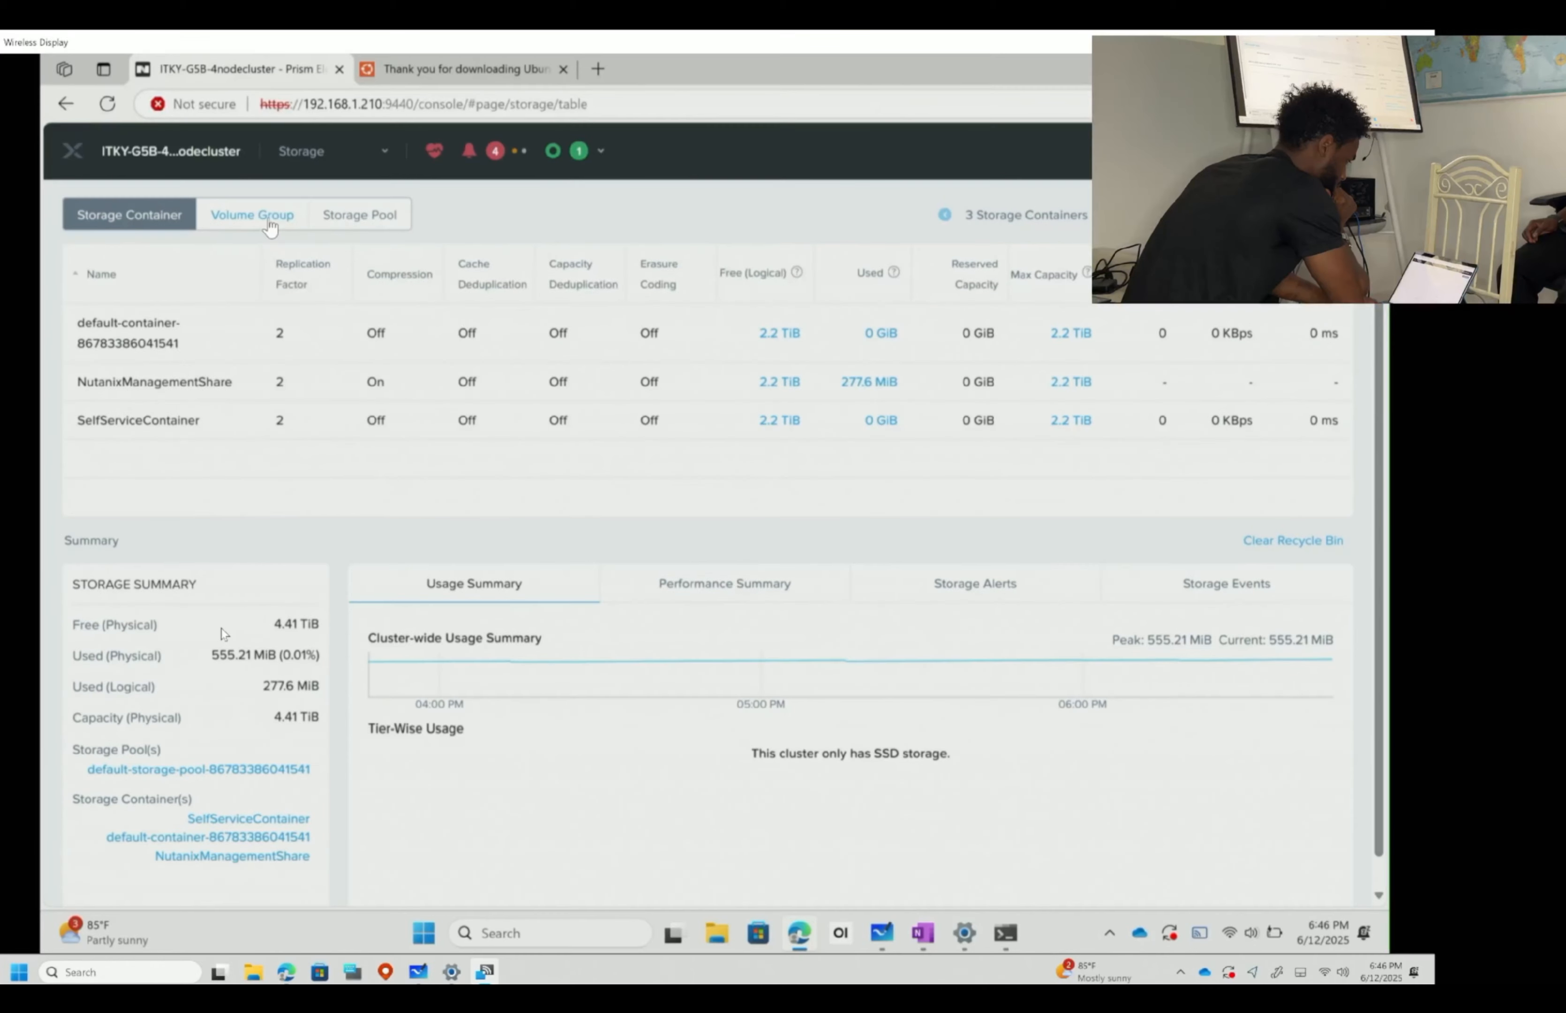
pyautogui.click(269, 221)
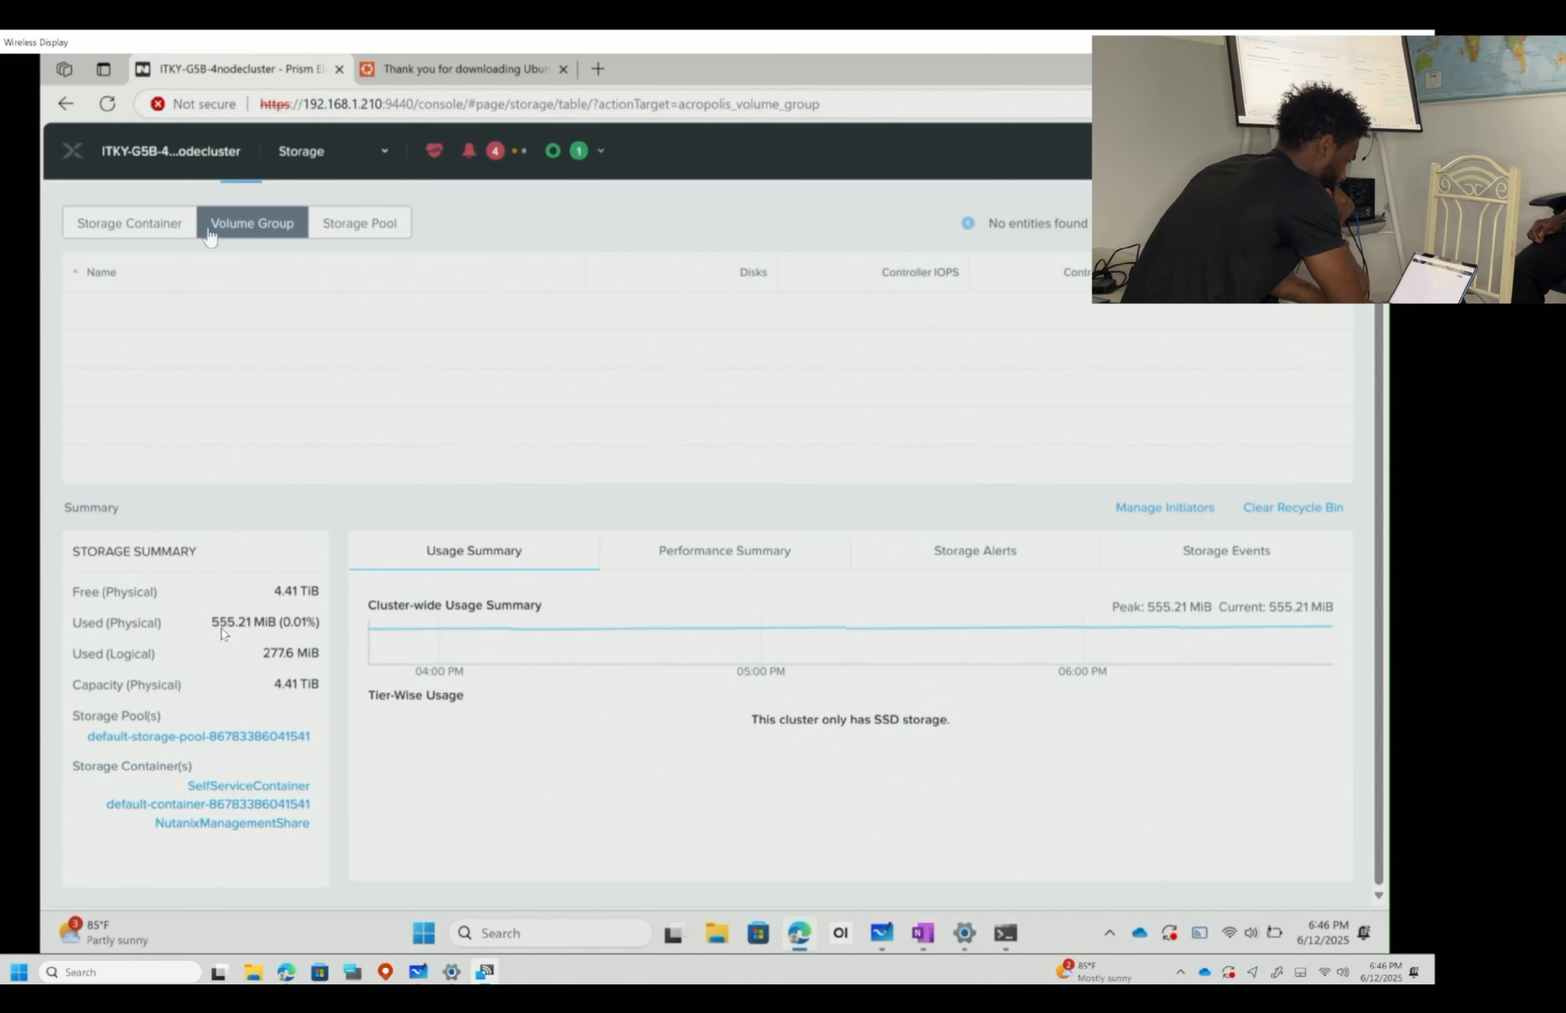
pyautogui.click(166, 235)
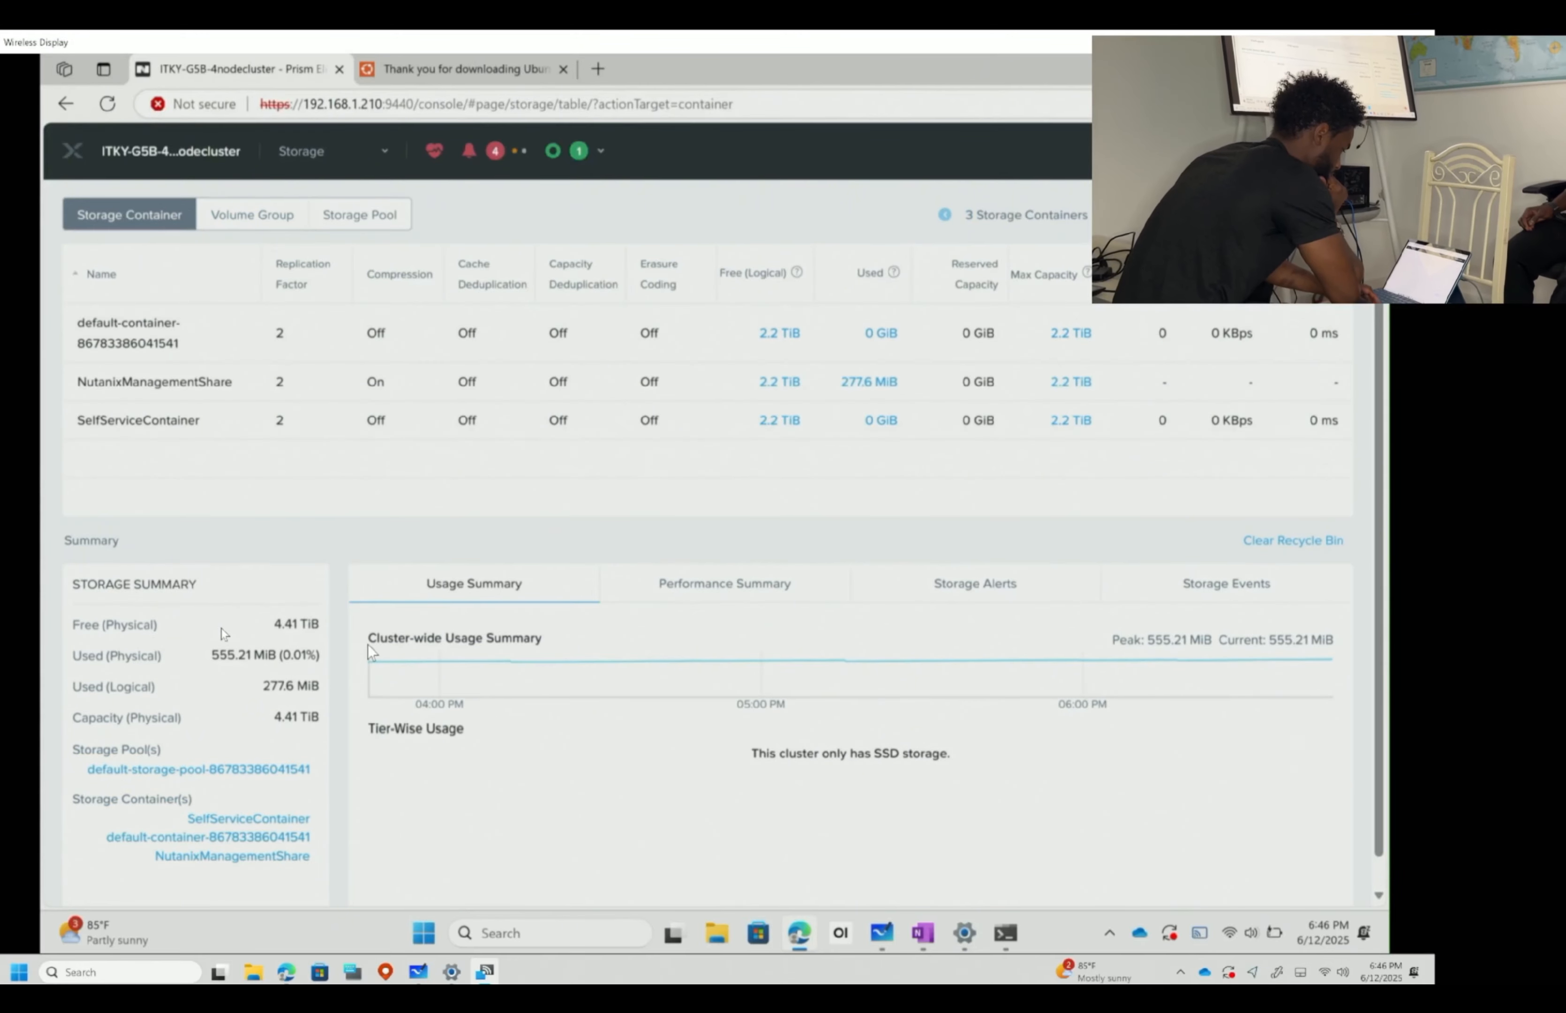
pyautogui.scroll(-1, 367, 643)
pyautogui.scroll(2, 355, 460)
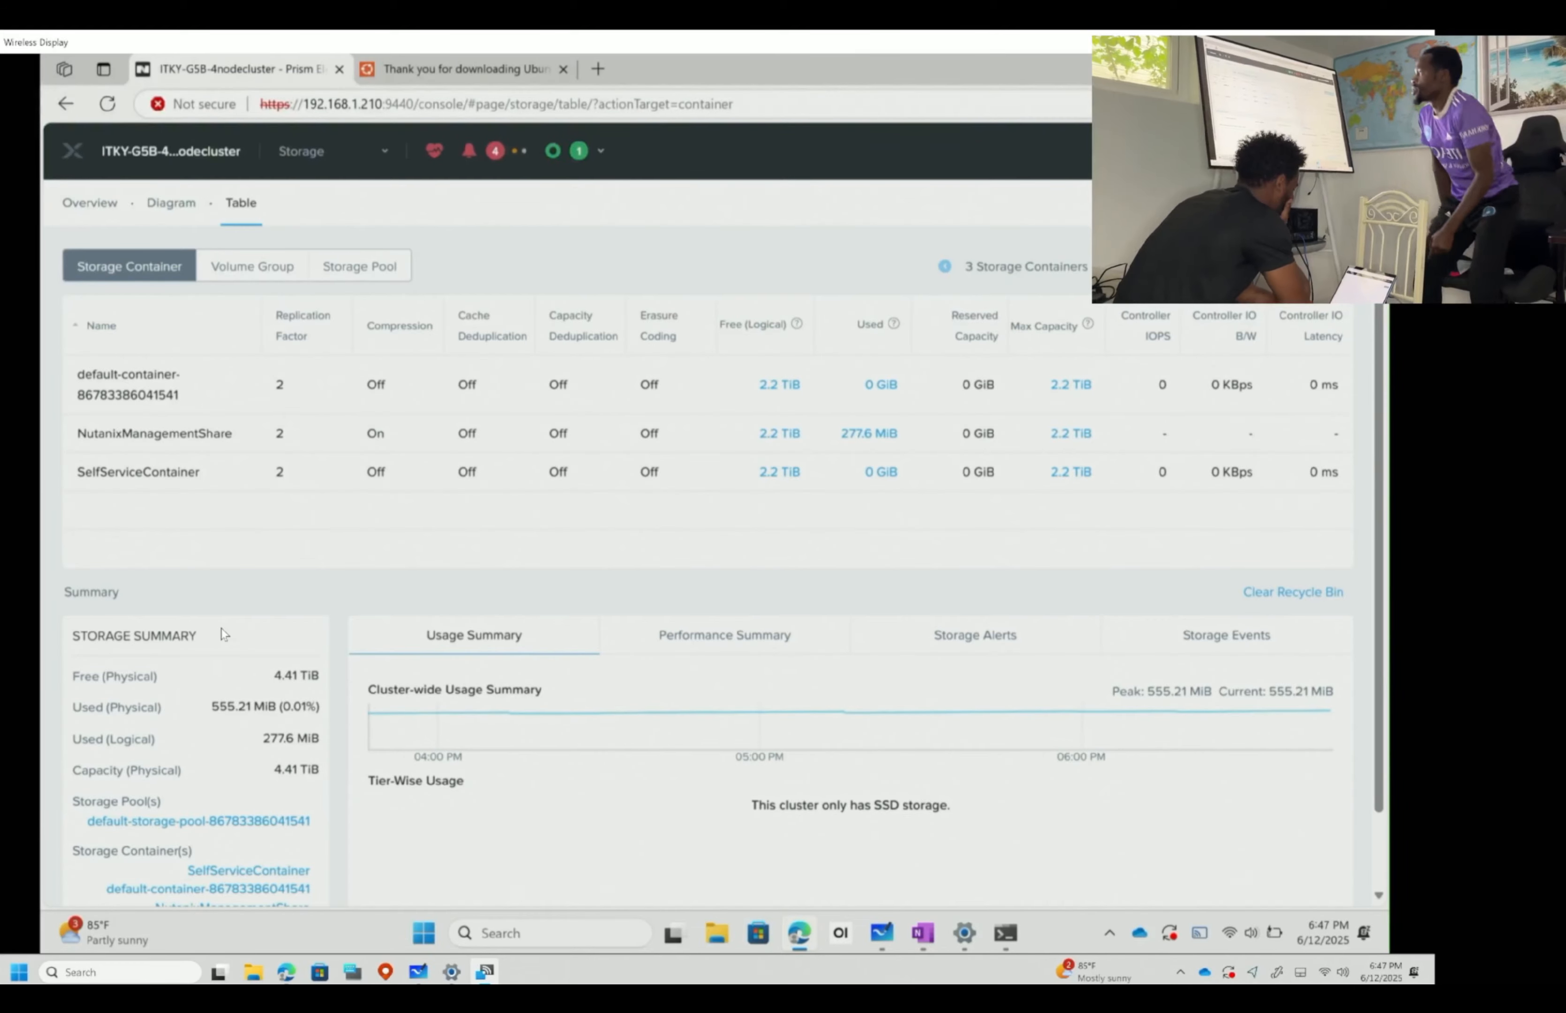
pyautogui.click(1165, 202)
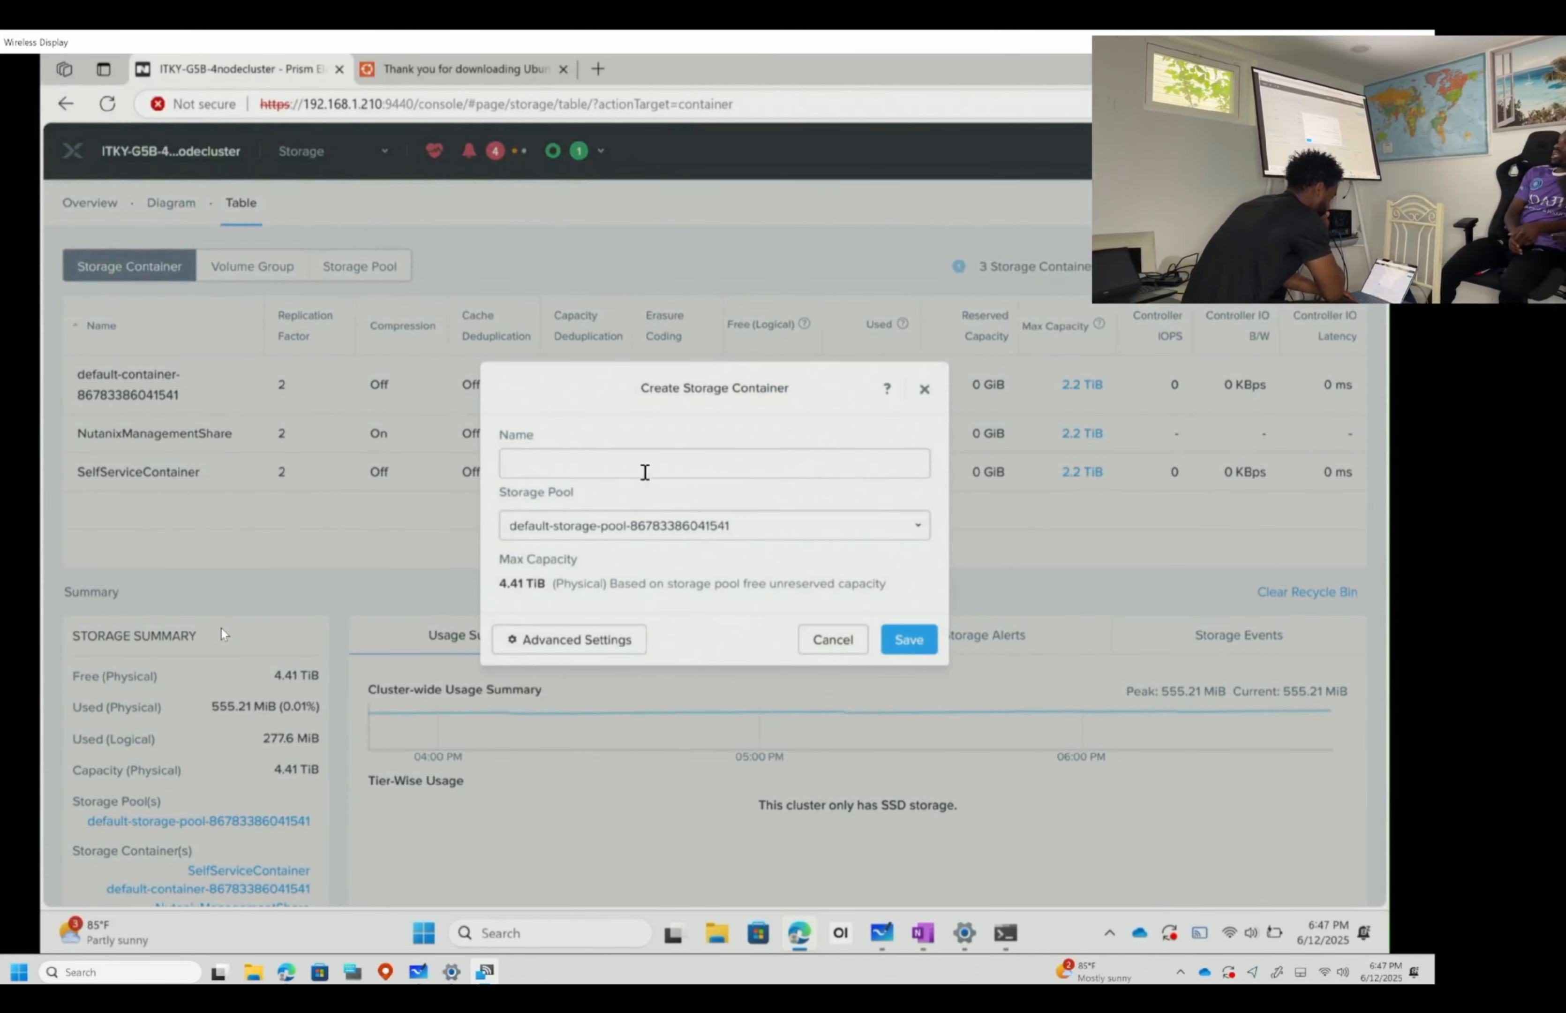
# - Create storage container ITKY-VMS, then view the storage pool with its 18 disks
pyautogui.click(630, 467)
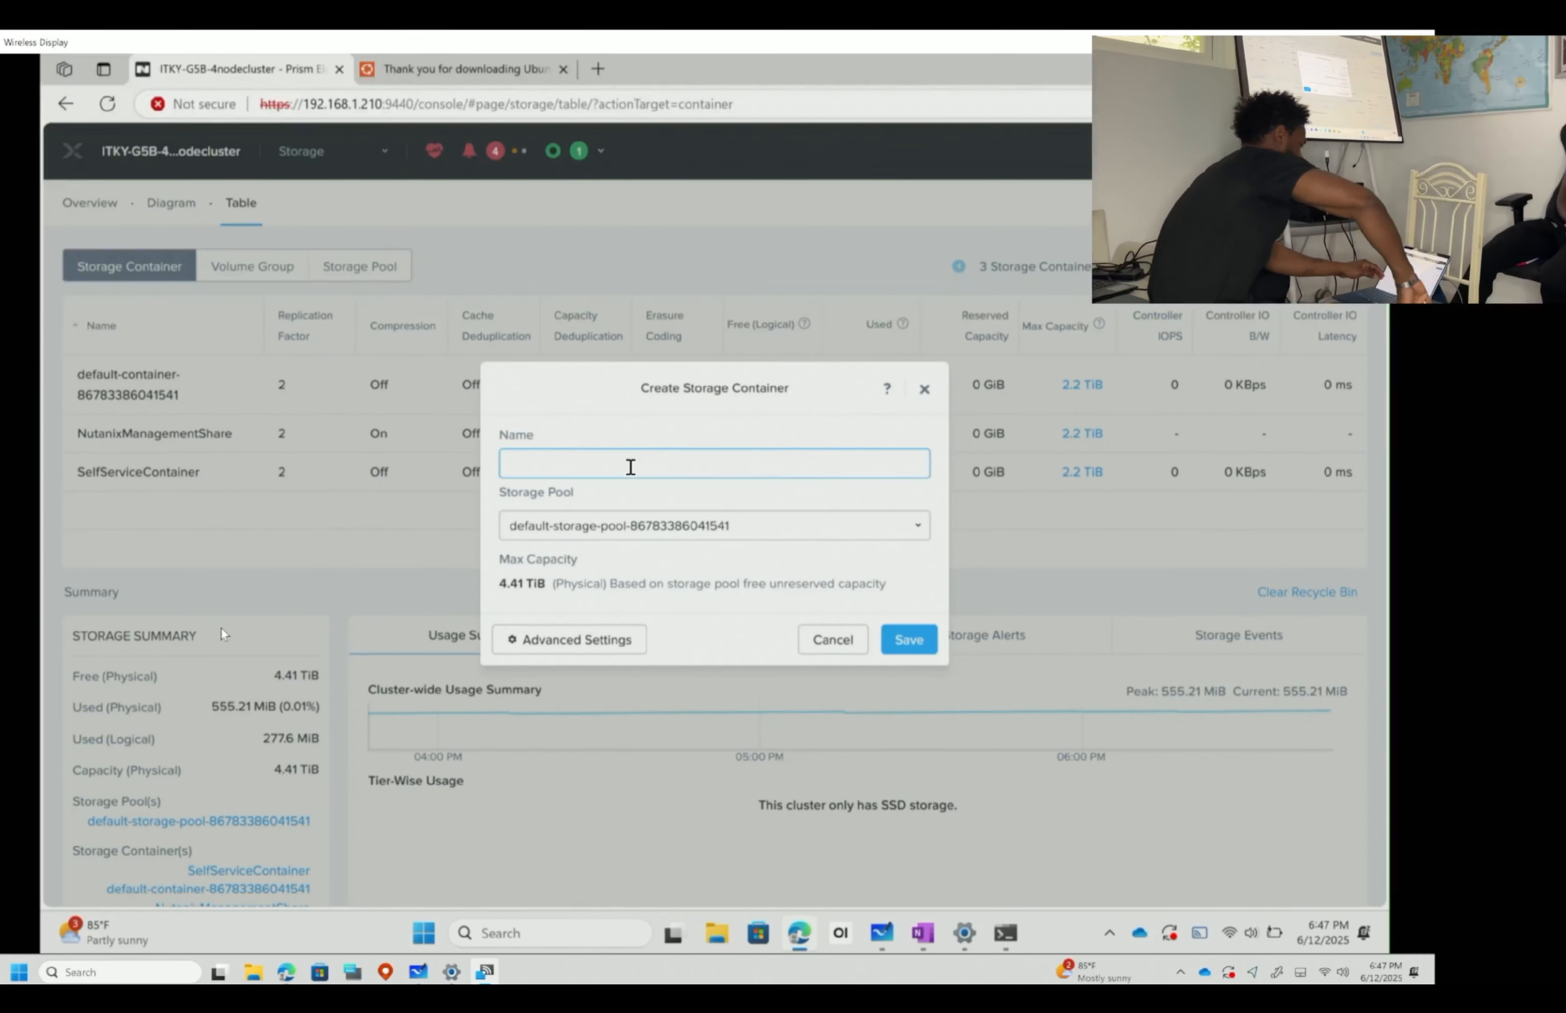
pyautogui.write('ITKY')
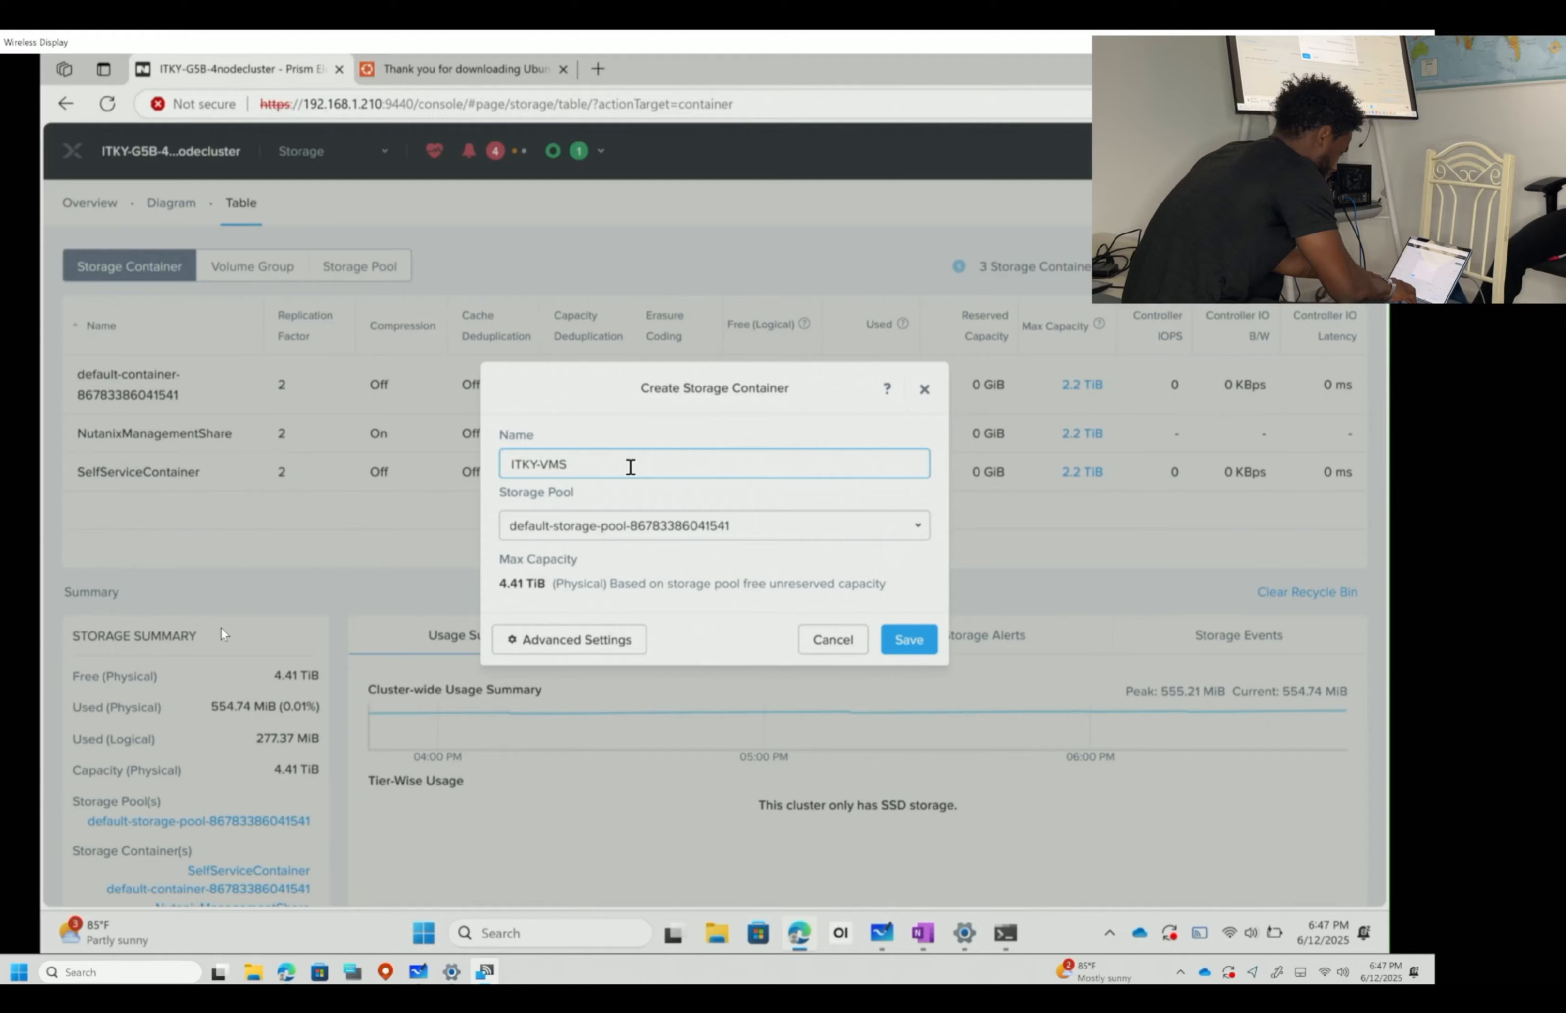
pyautogui.write('-VMS')
pyautogui.press('Return')
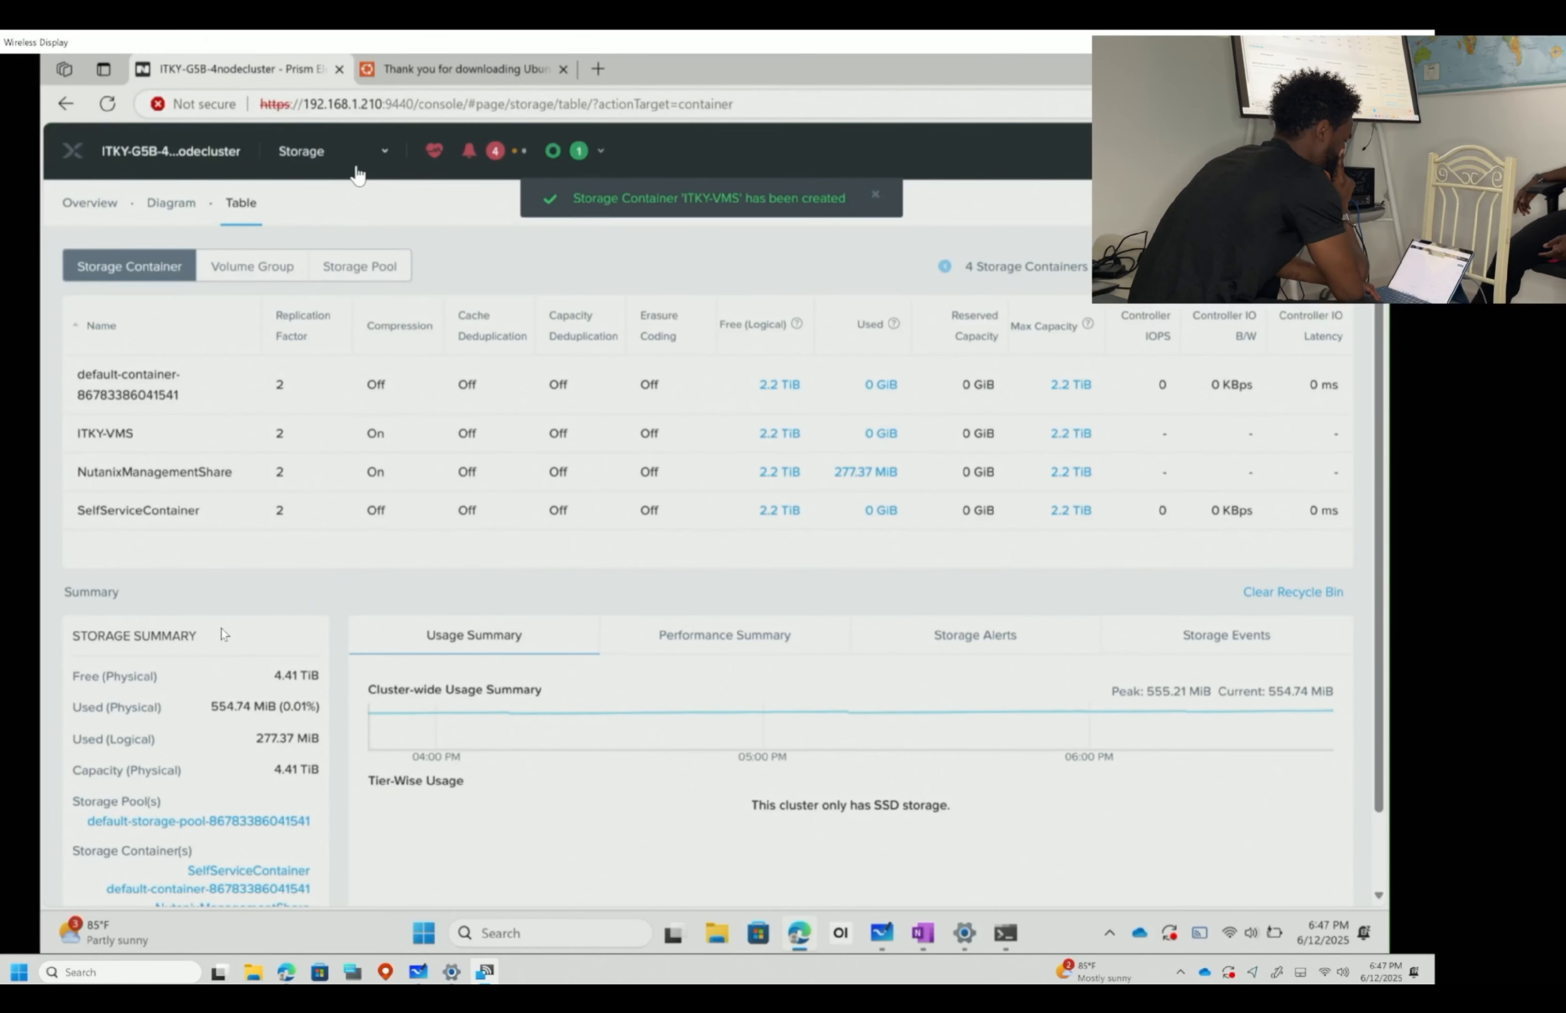
pyautogui.click(359, 266)
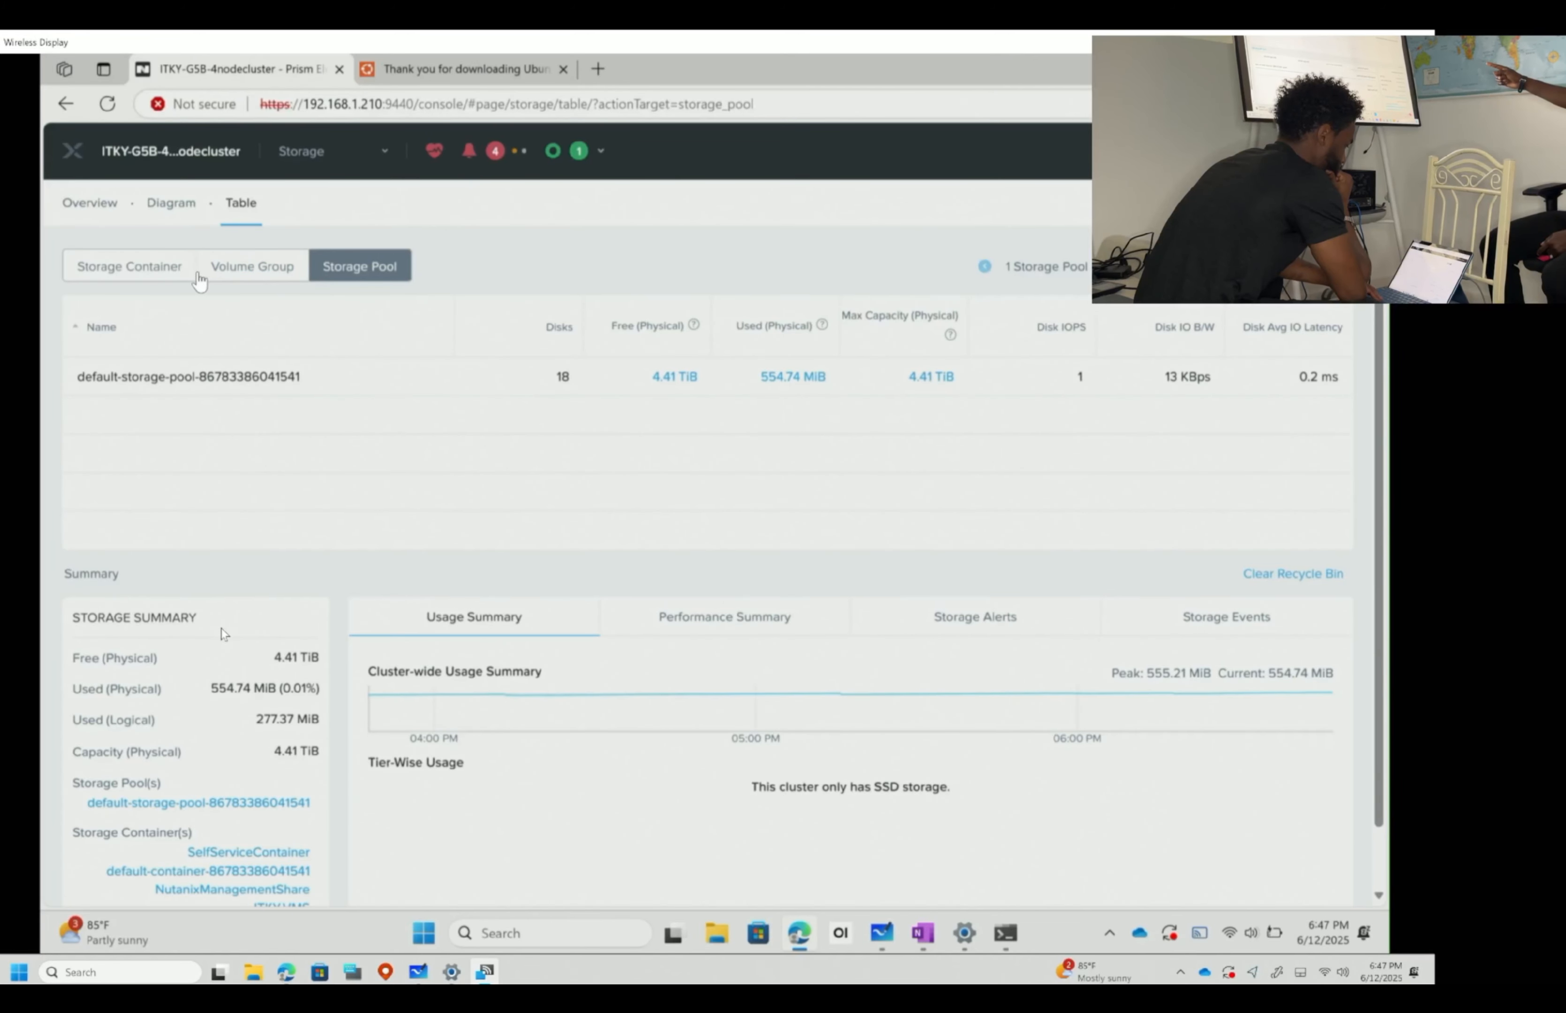
# - Rename the default storage pool to ITEACHKY-STORAGEPOOL and return to the storage container list
pyautogui.doubleClick(206, 380)
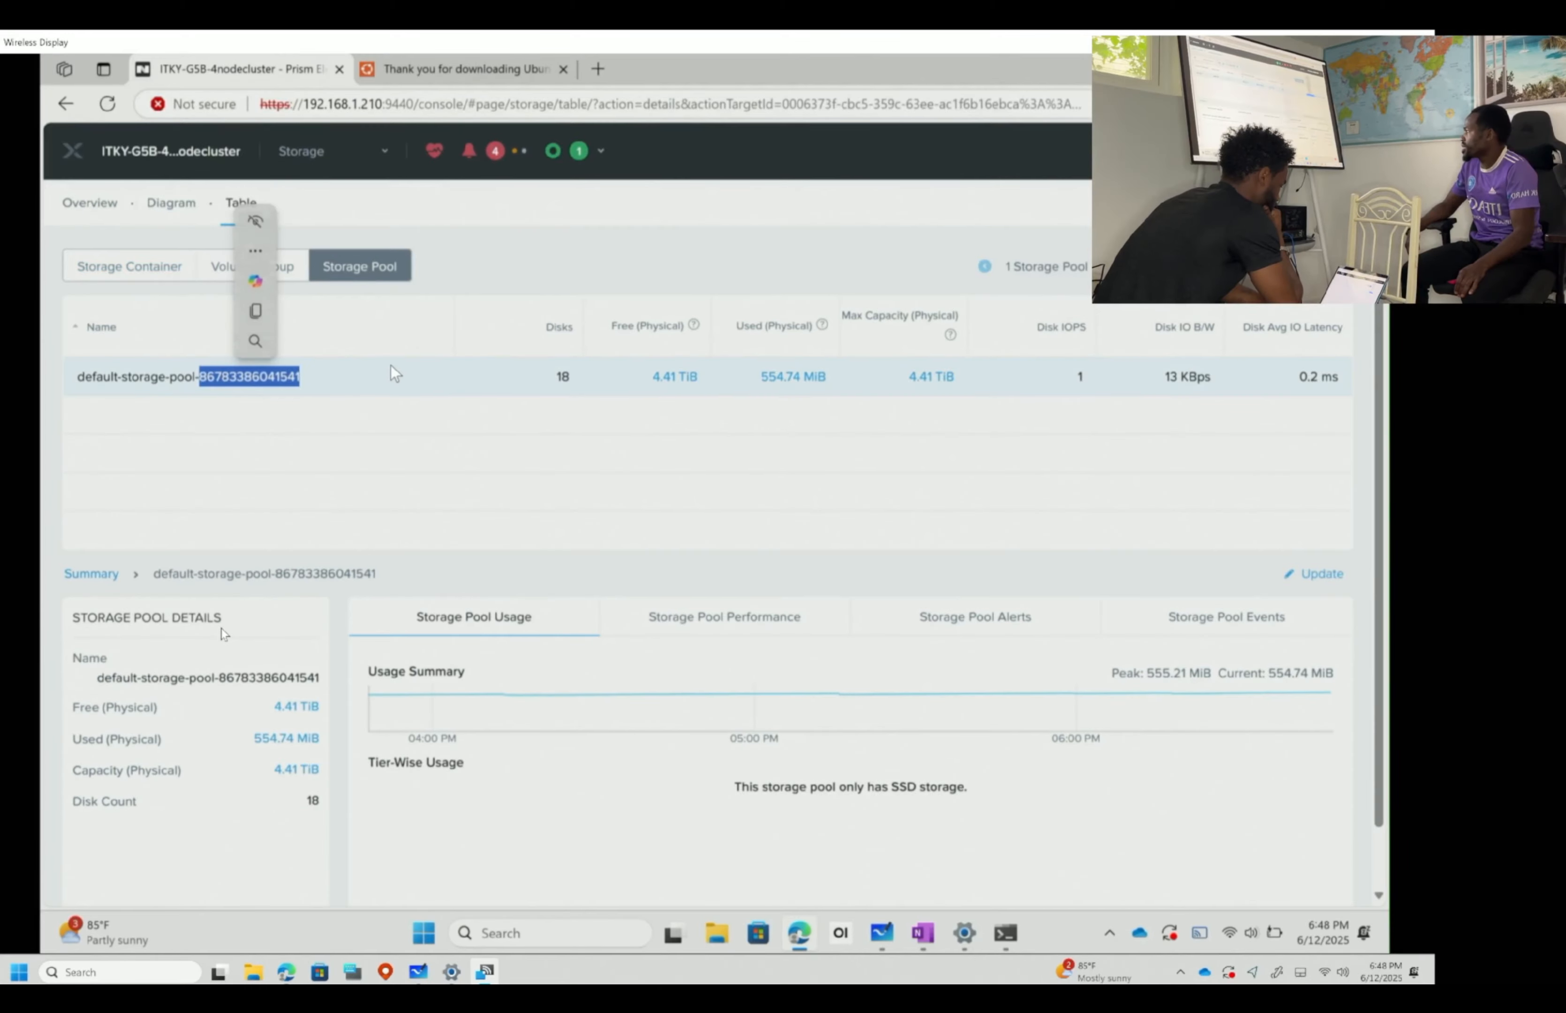
pyautogui.doubleClick(182, 376)
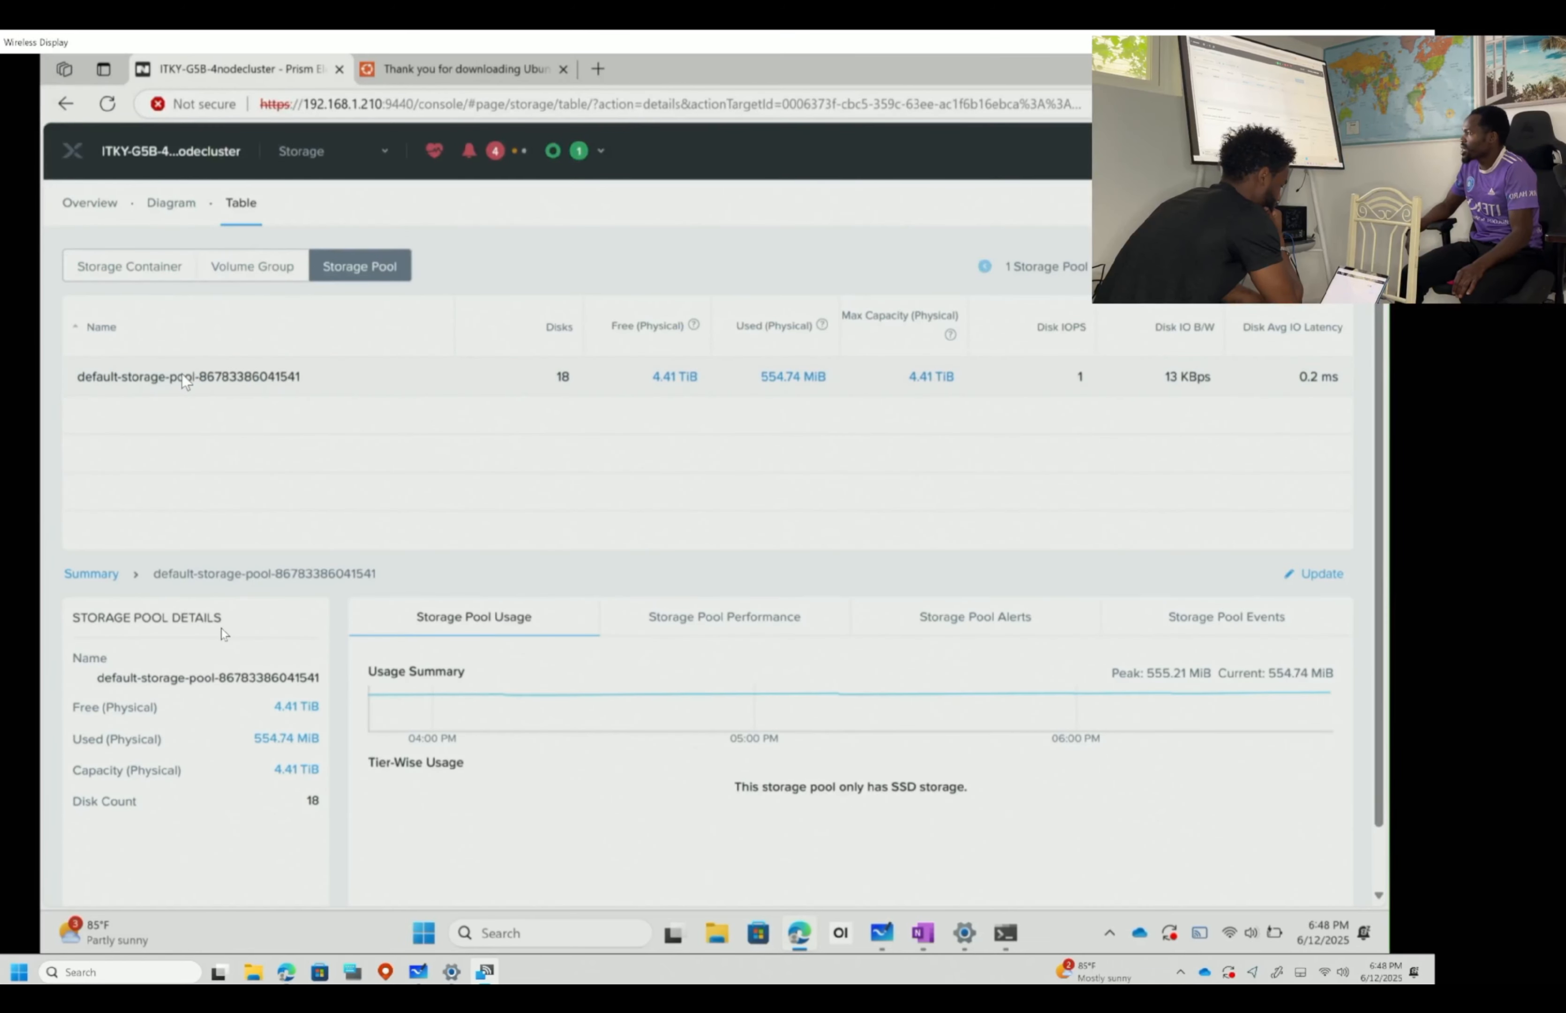
pyautogui.click(645, 381)
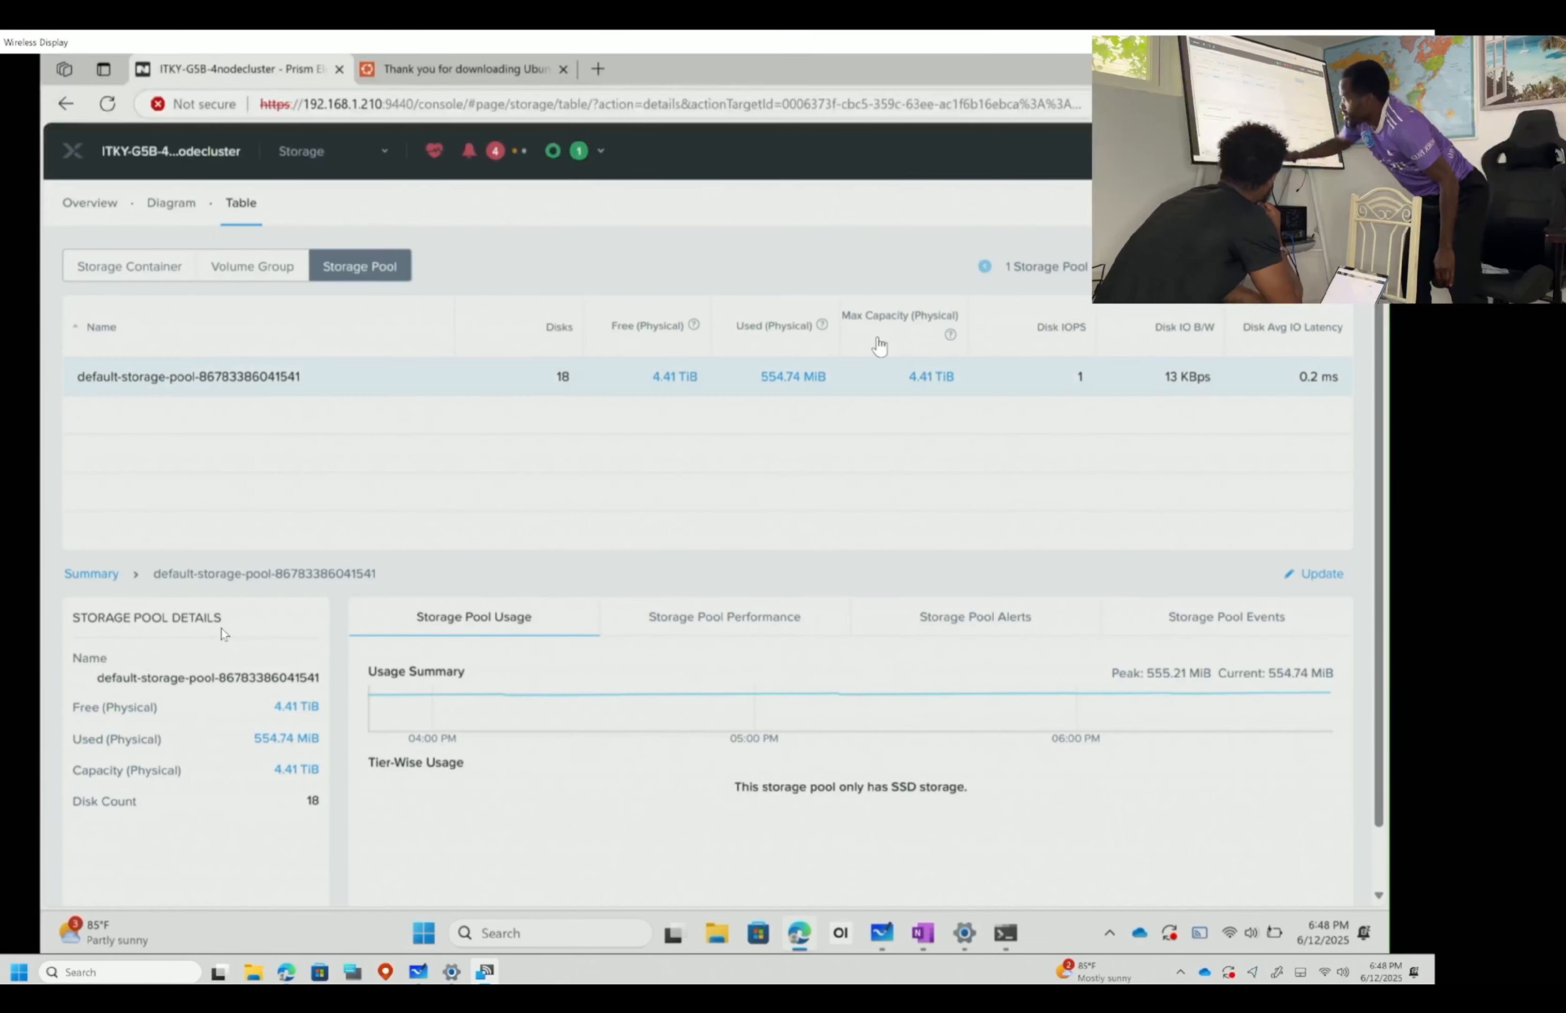
pyautogui.click(1320, 574)
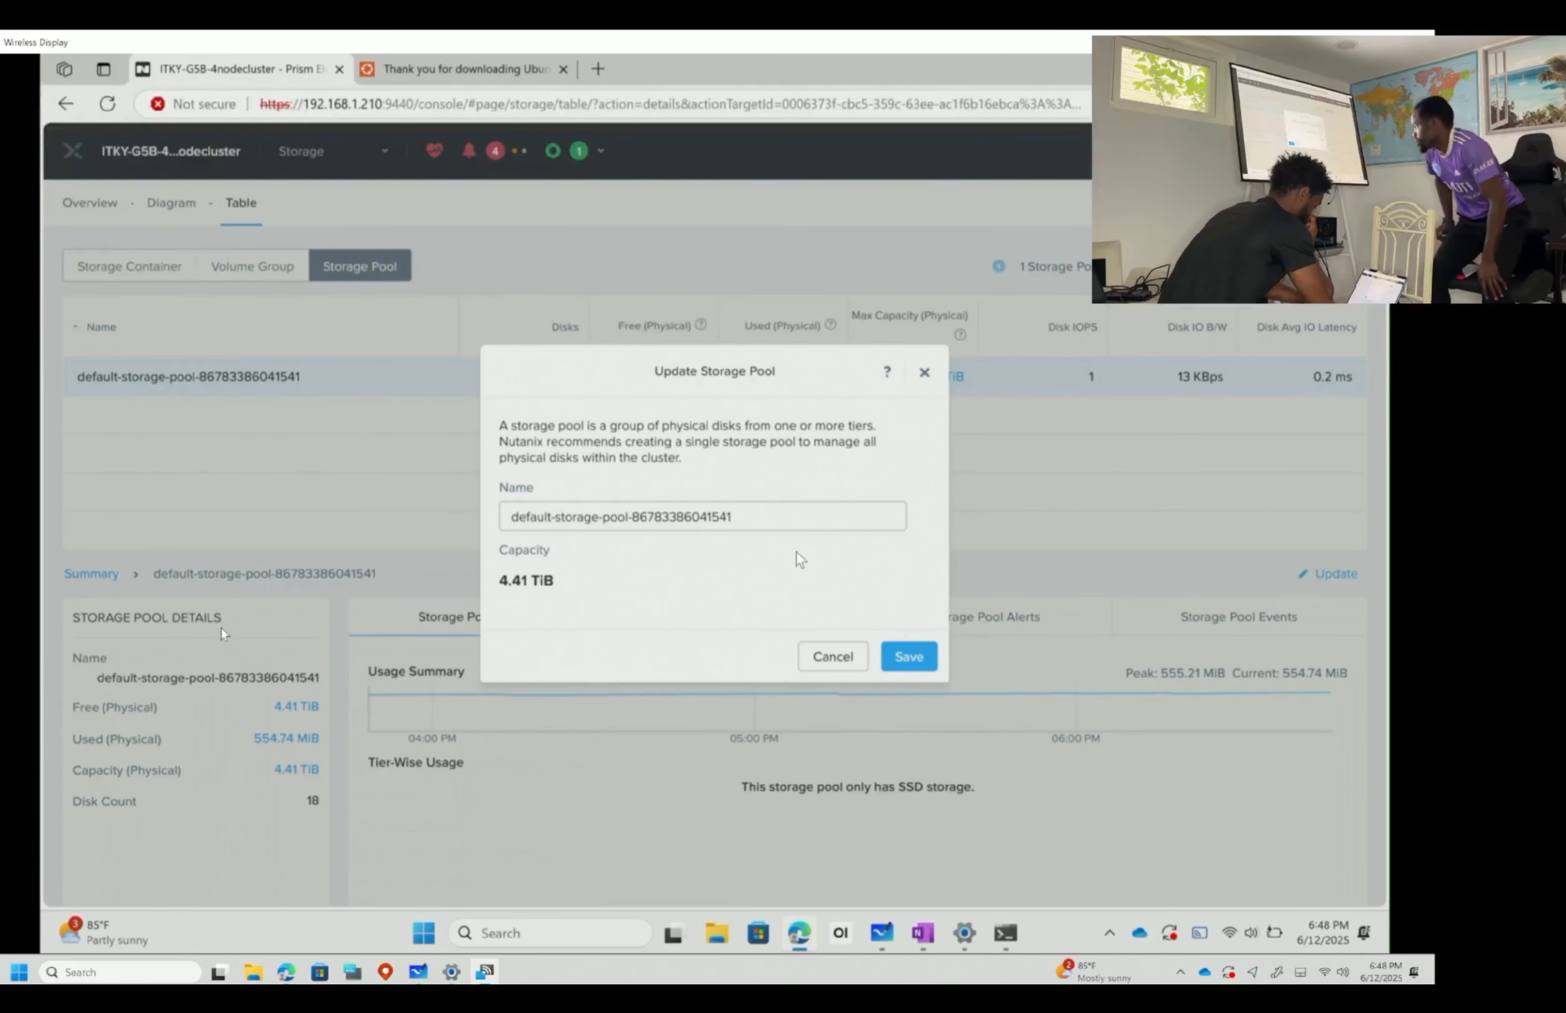
pyautogui.tripleClick(778, 506)
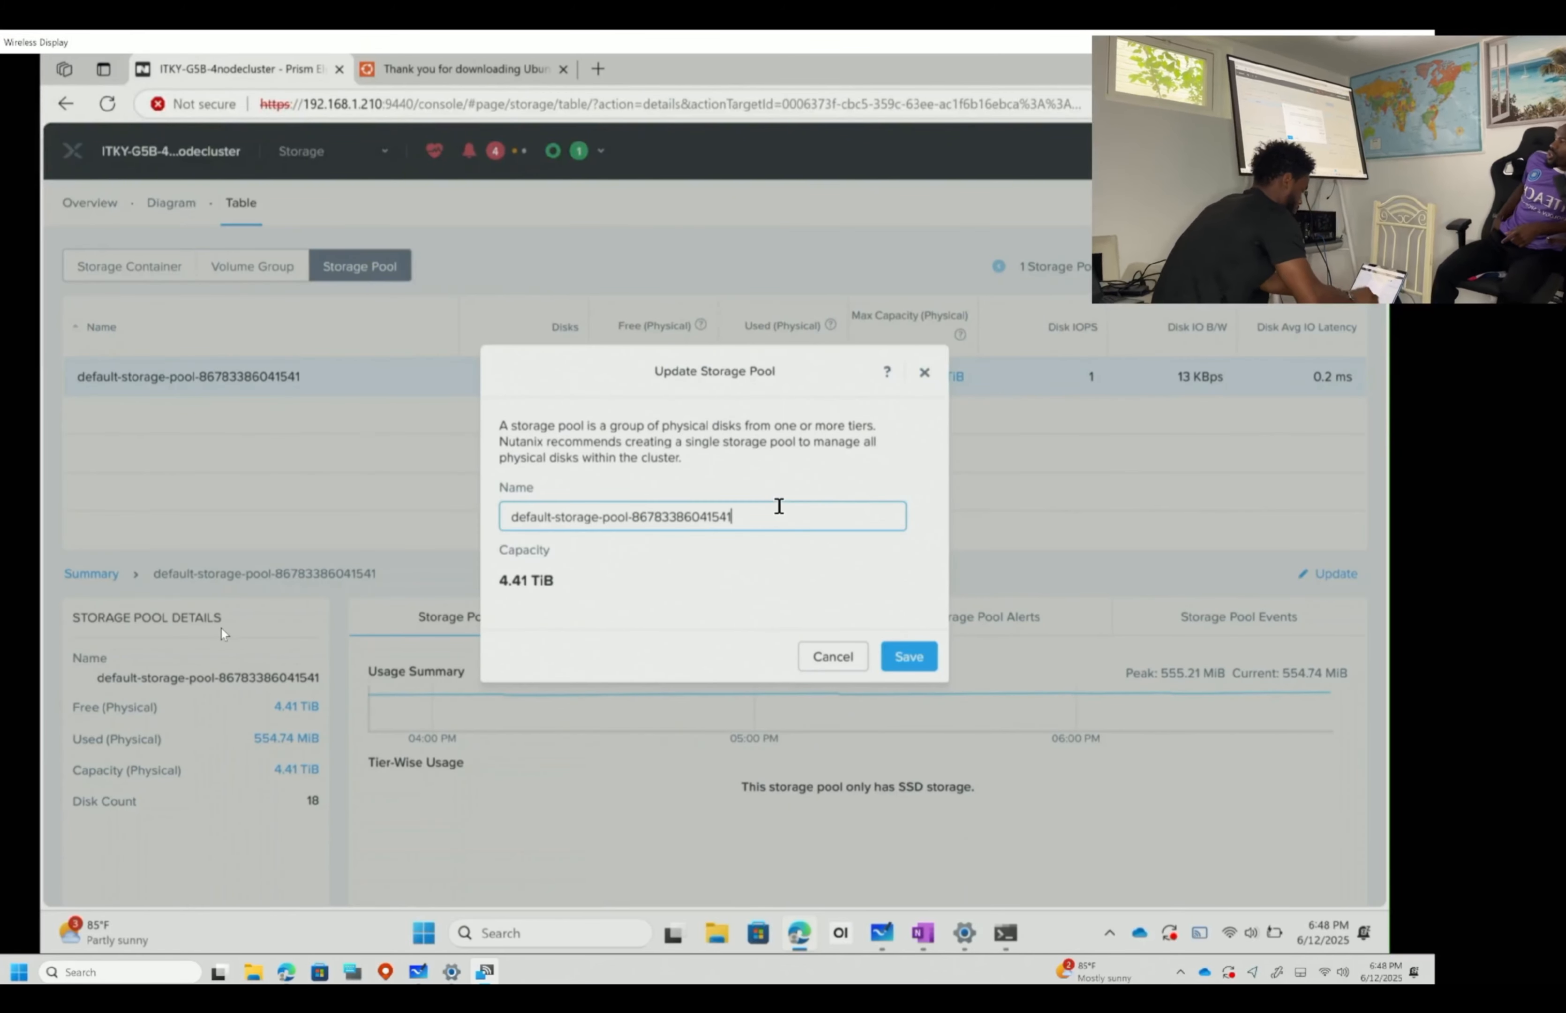
pyautogui.press('BackSpace')
pyautogui.write('ITEACHKY')
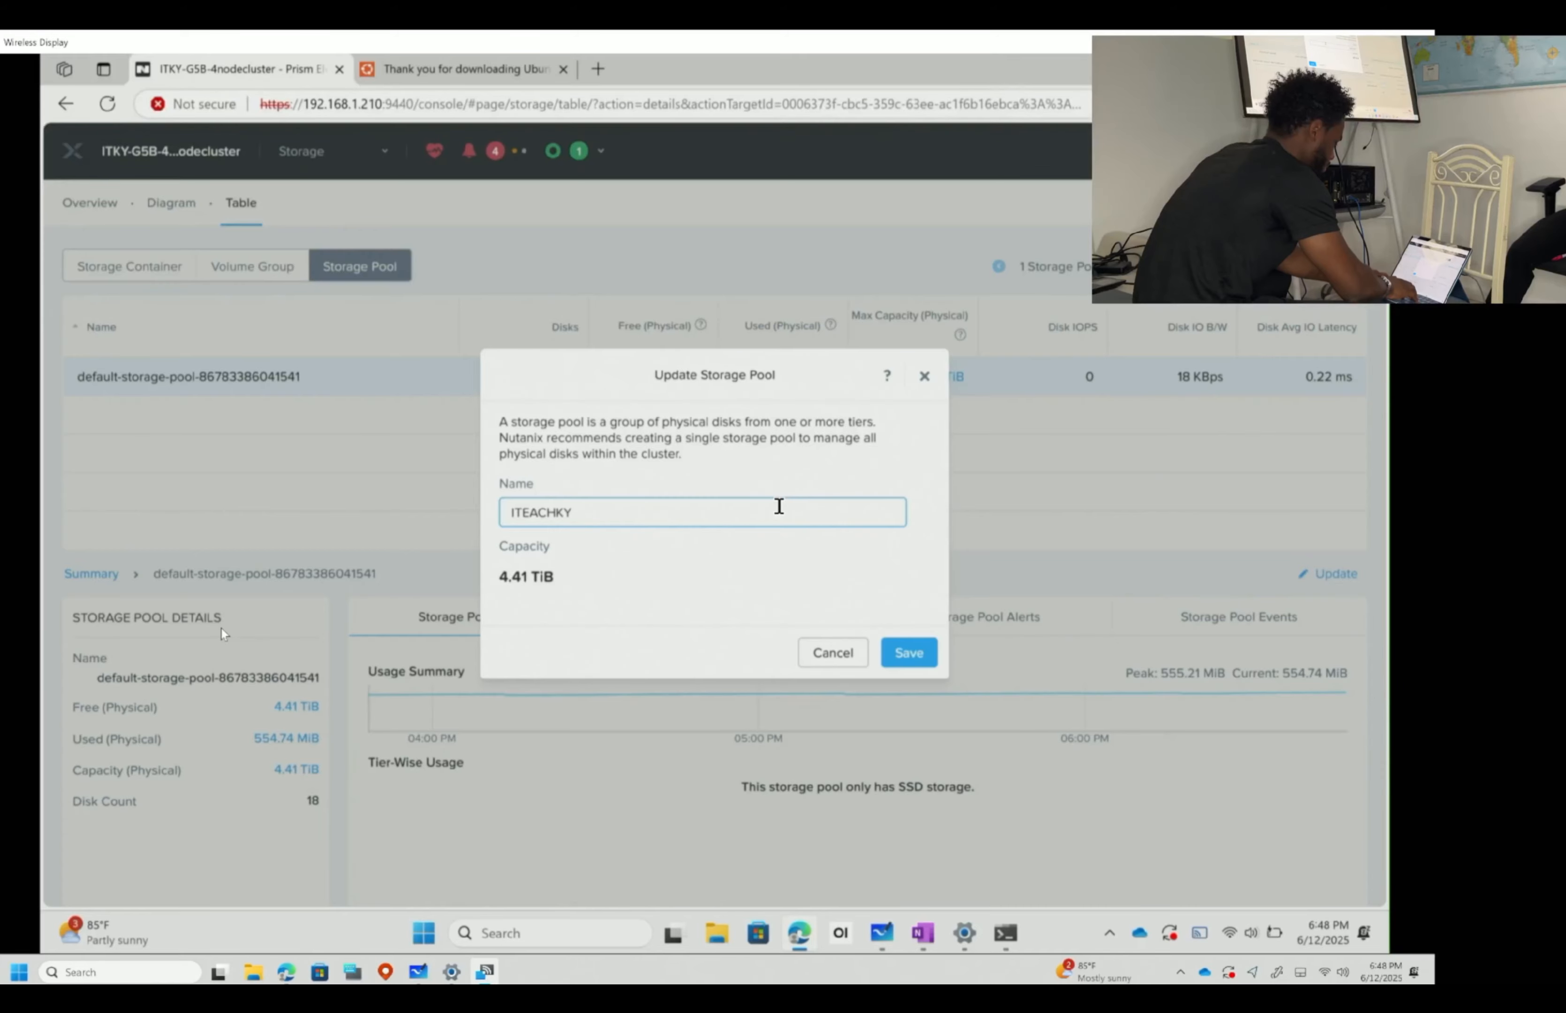
pyautogui.write('-STORAGEPOOL')
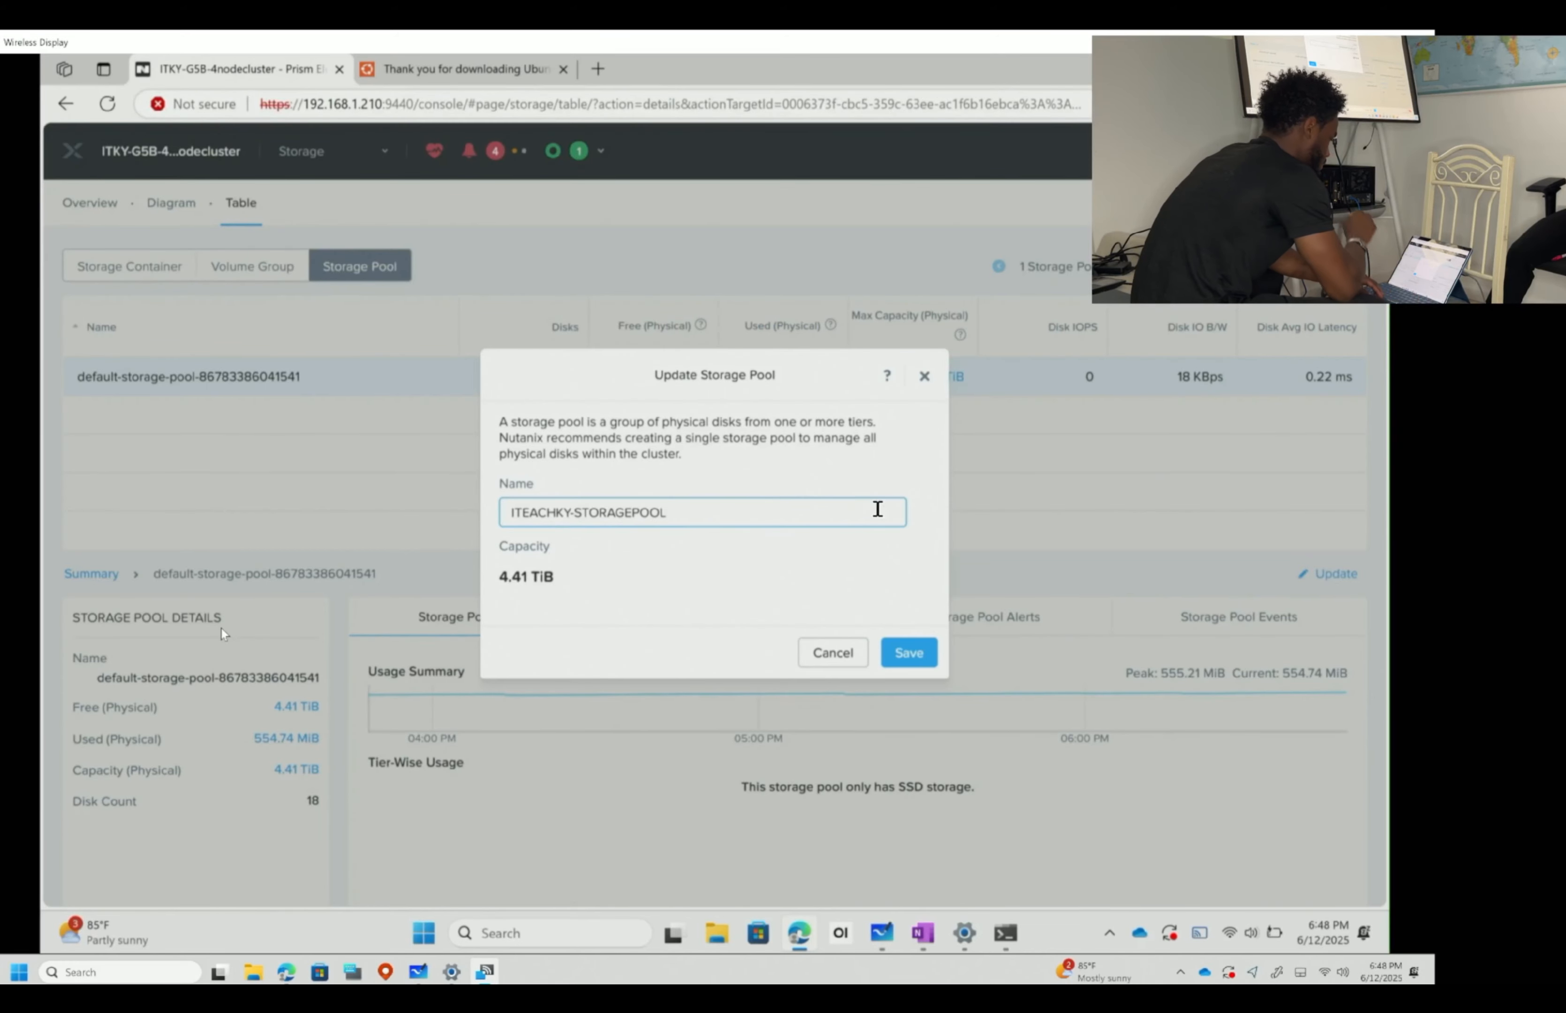
pyautogui.click(908, 653)
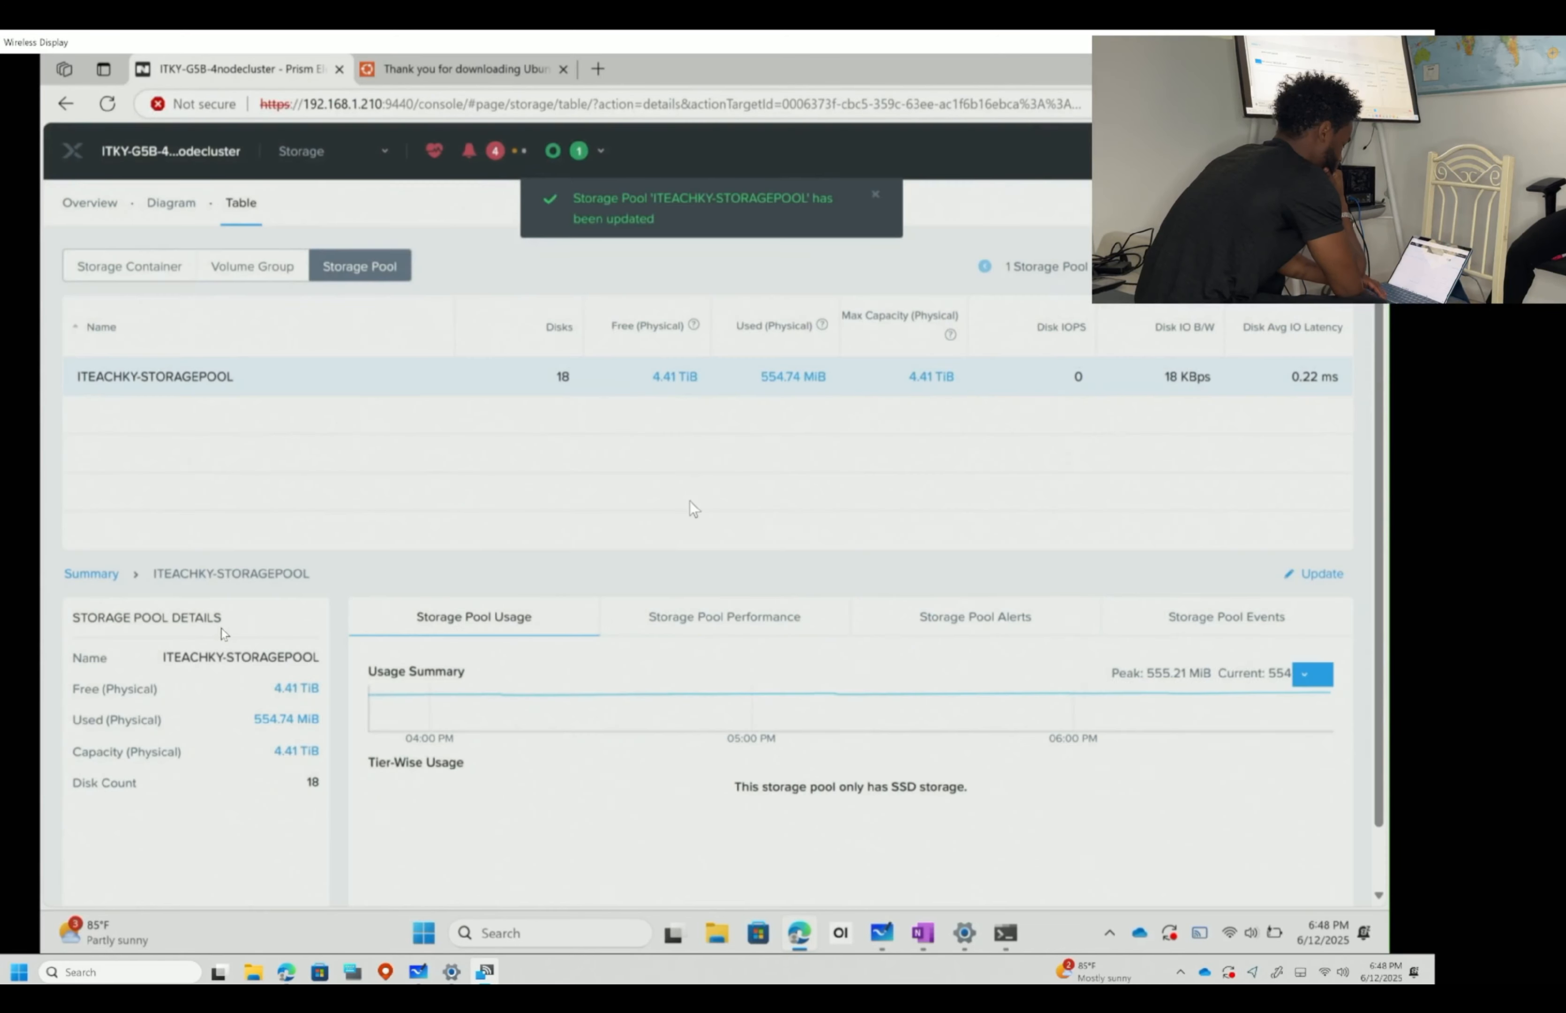
pyautogui.click(140, 267)
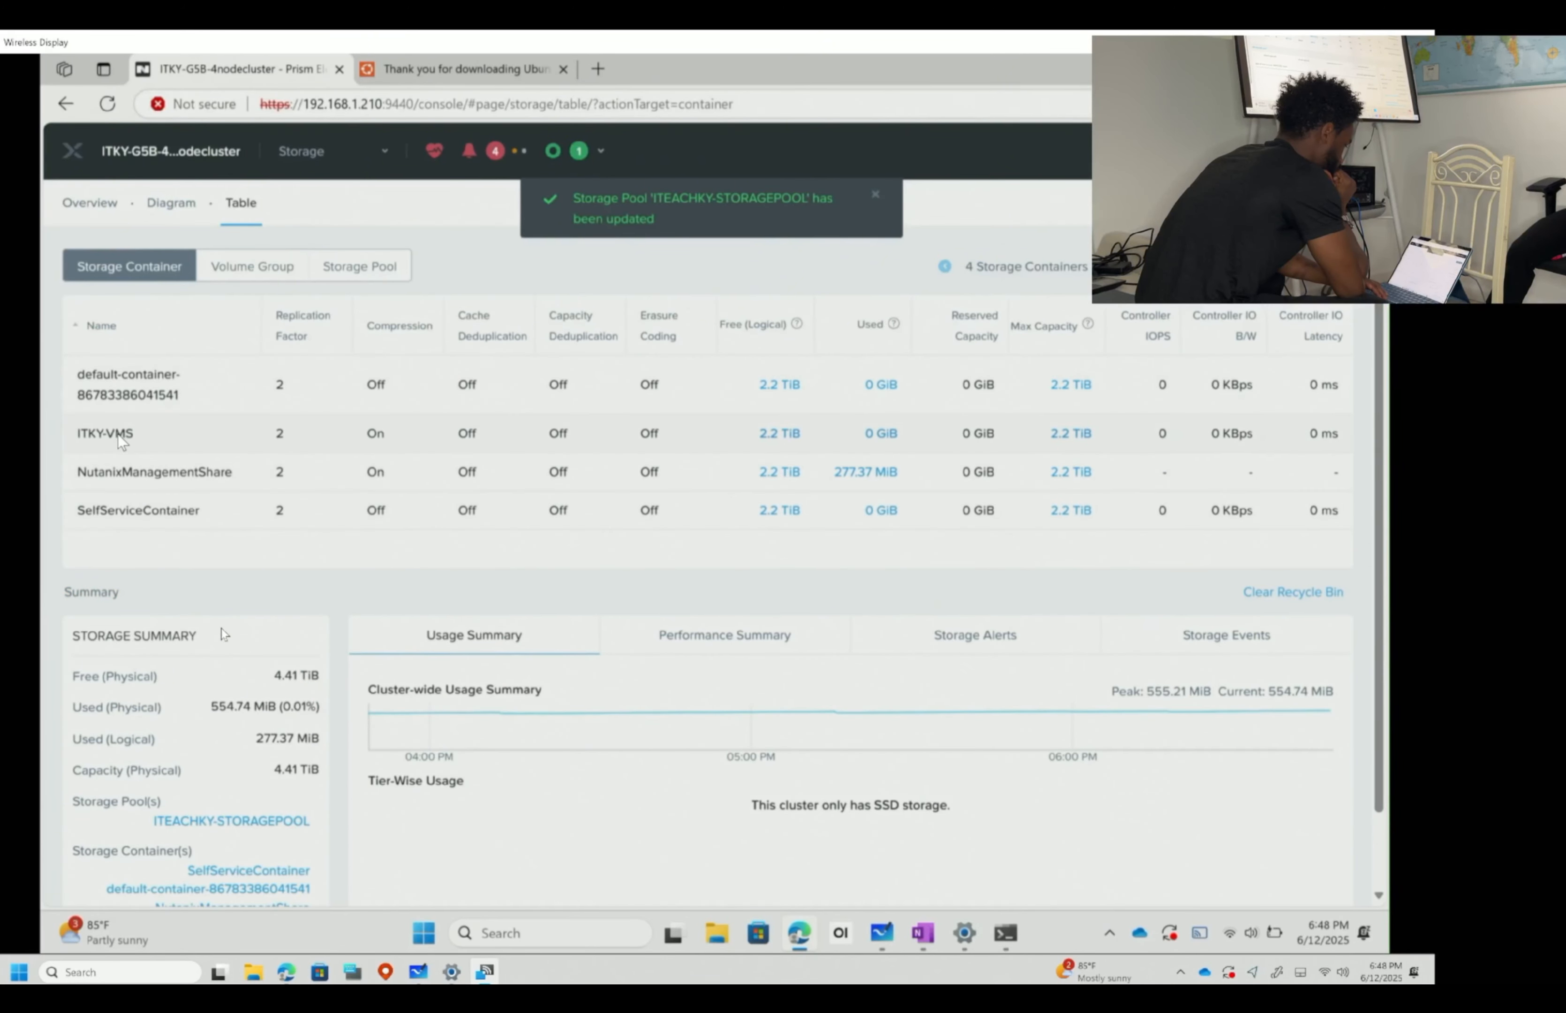
# - Check which storage pool ITKY-VMS uses, closing its settings without changes
pyautogui.doubleClick(313, 439)
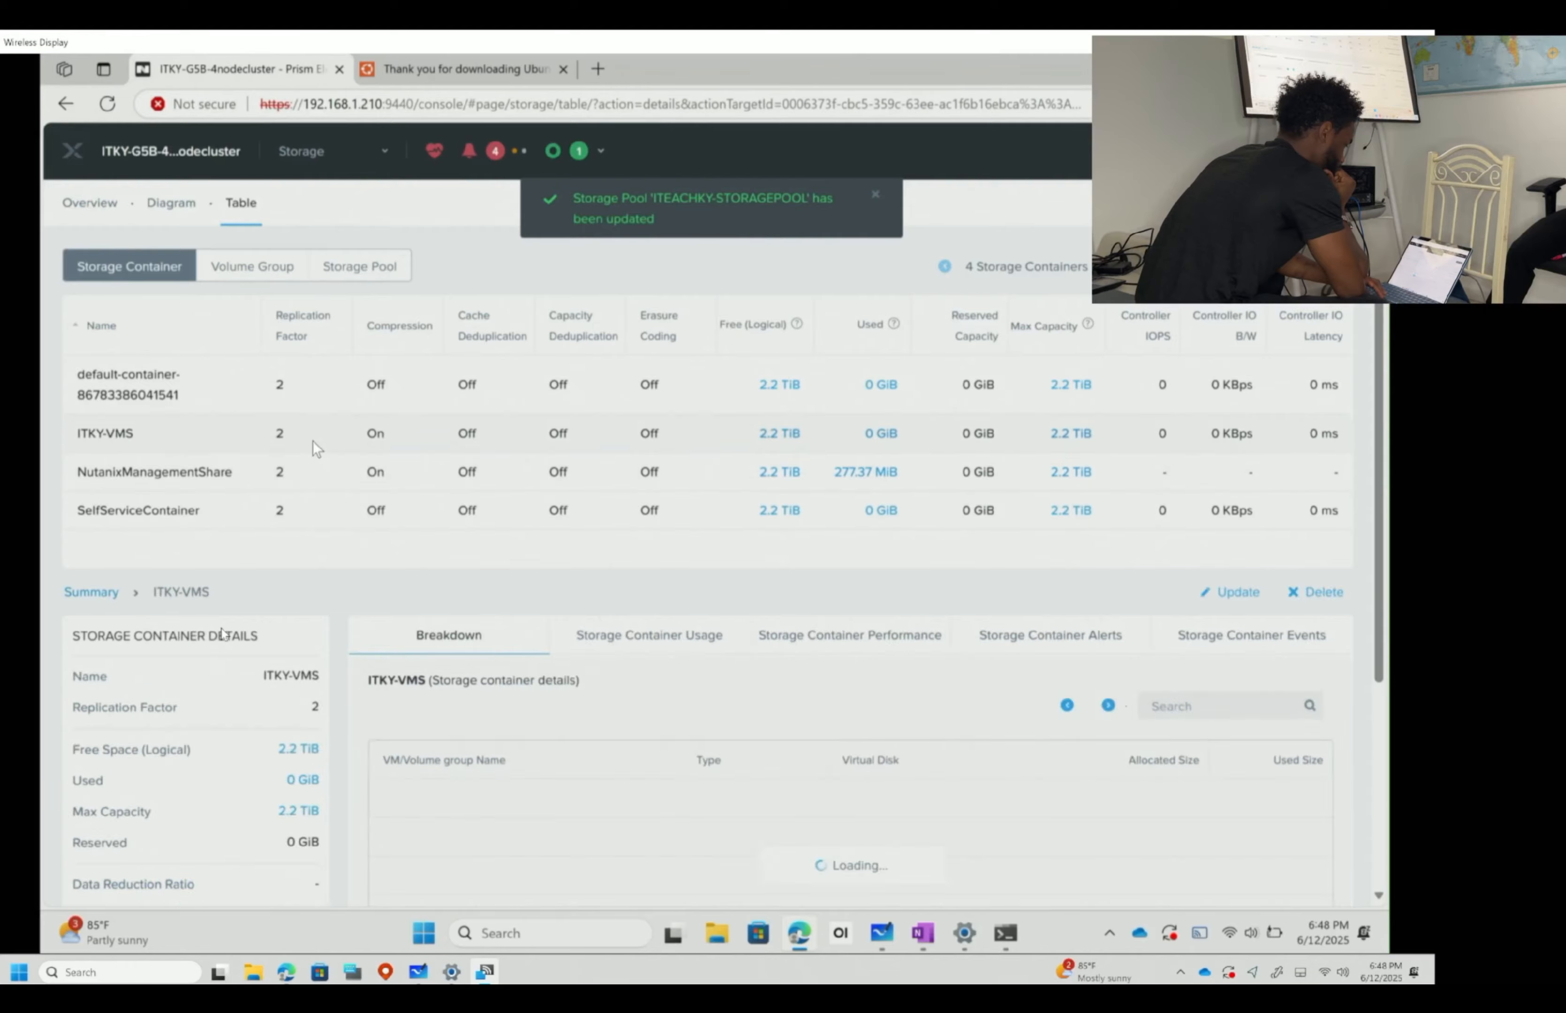
pyautogui.click(687, 466)
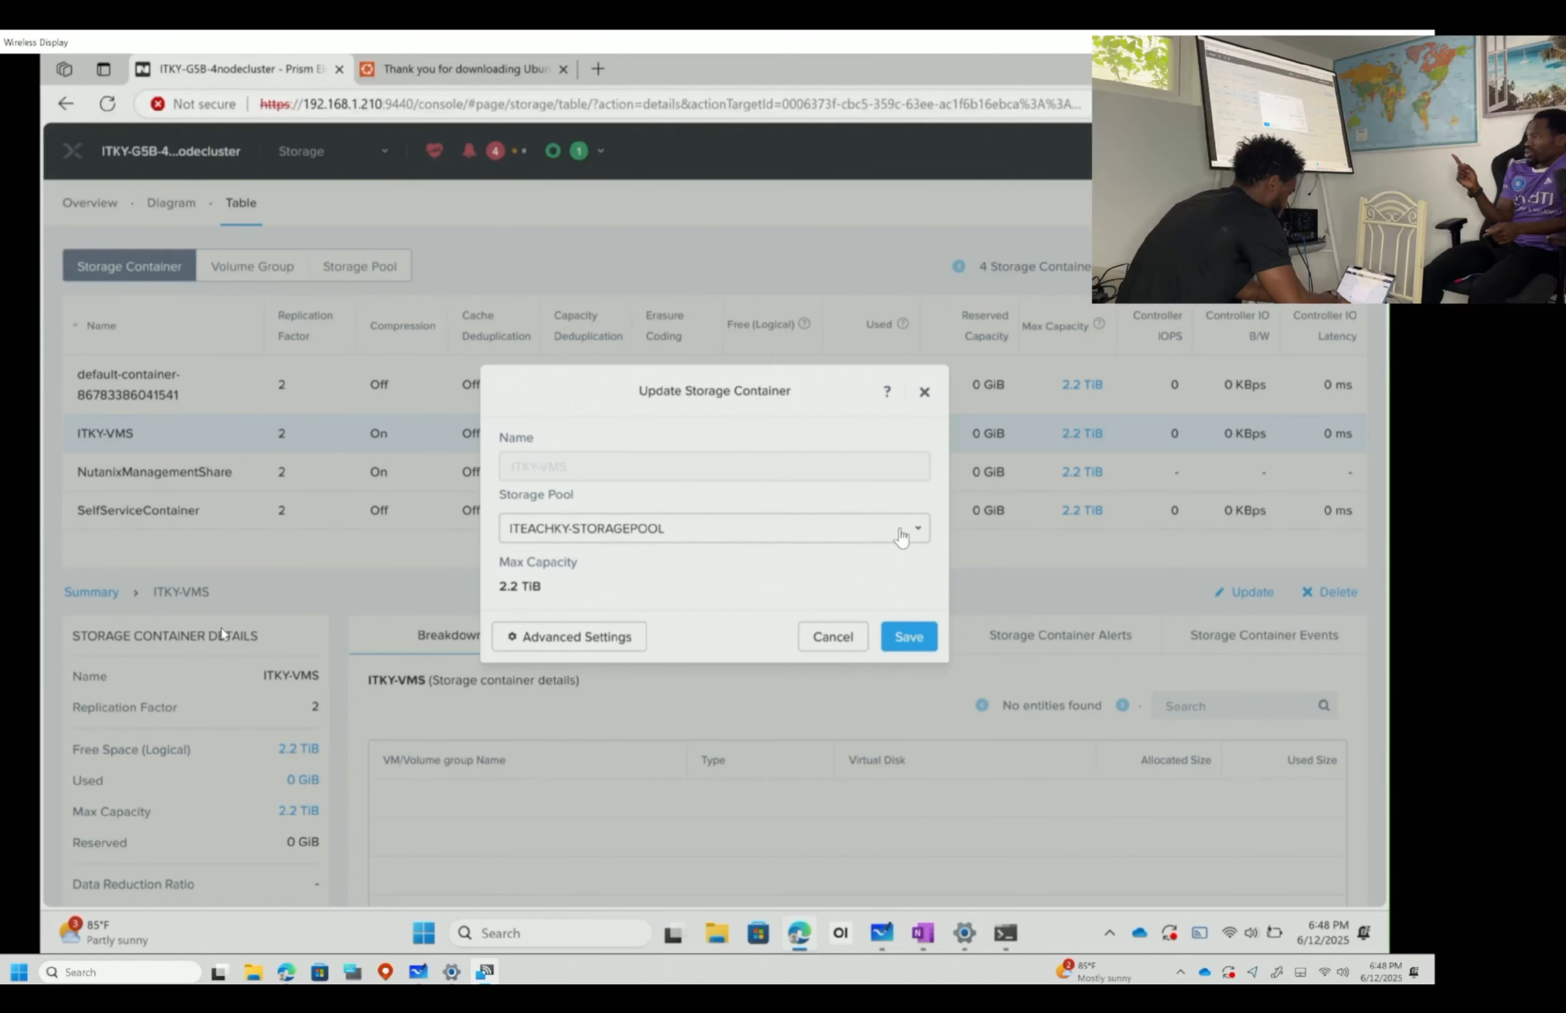
pyautogui.click(810, 636)
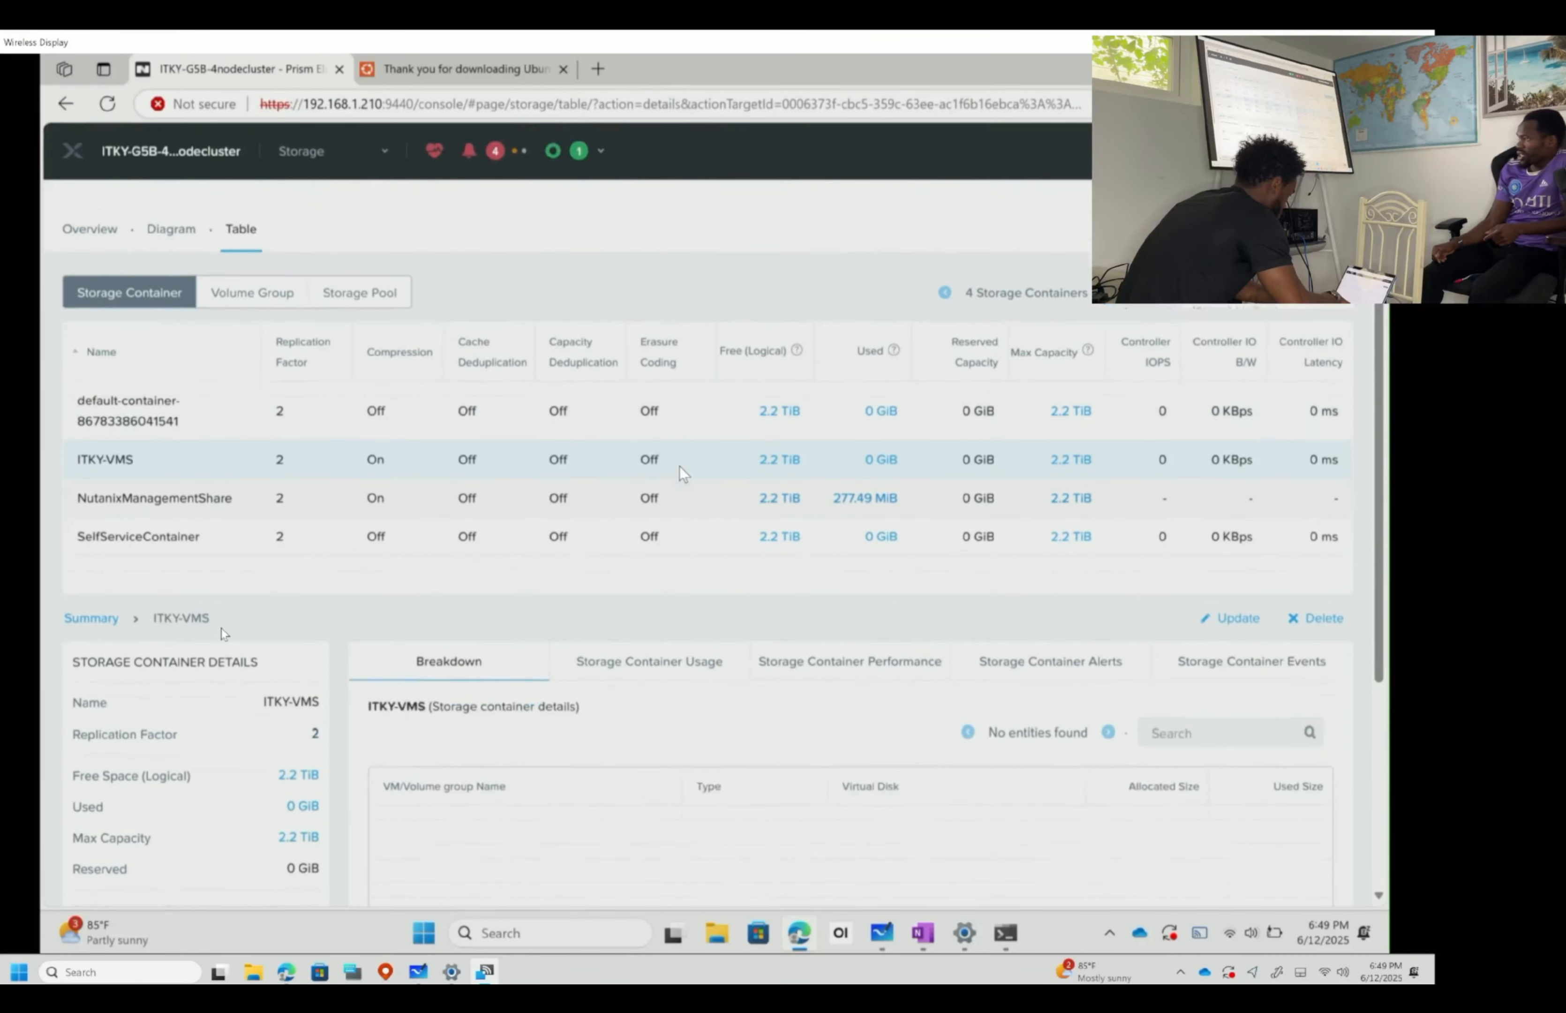
# - Create storage container ITKY-ISOS, then recheck ITKY-VMS settings without changing anything
pyautogui.click(1164, 203)
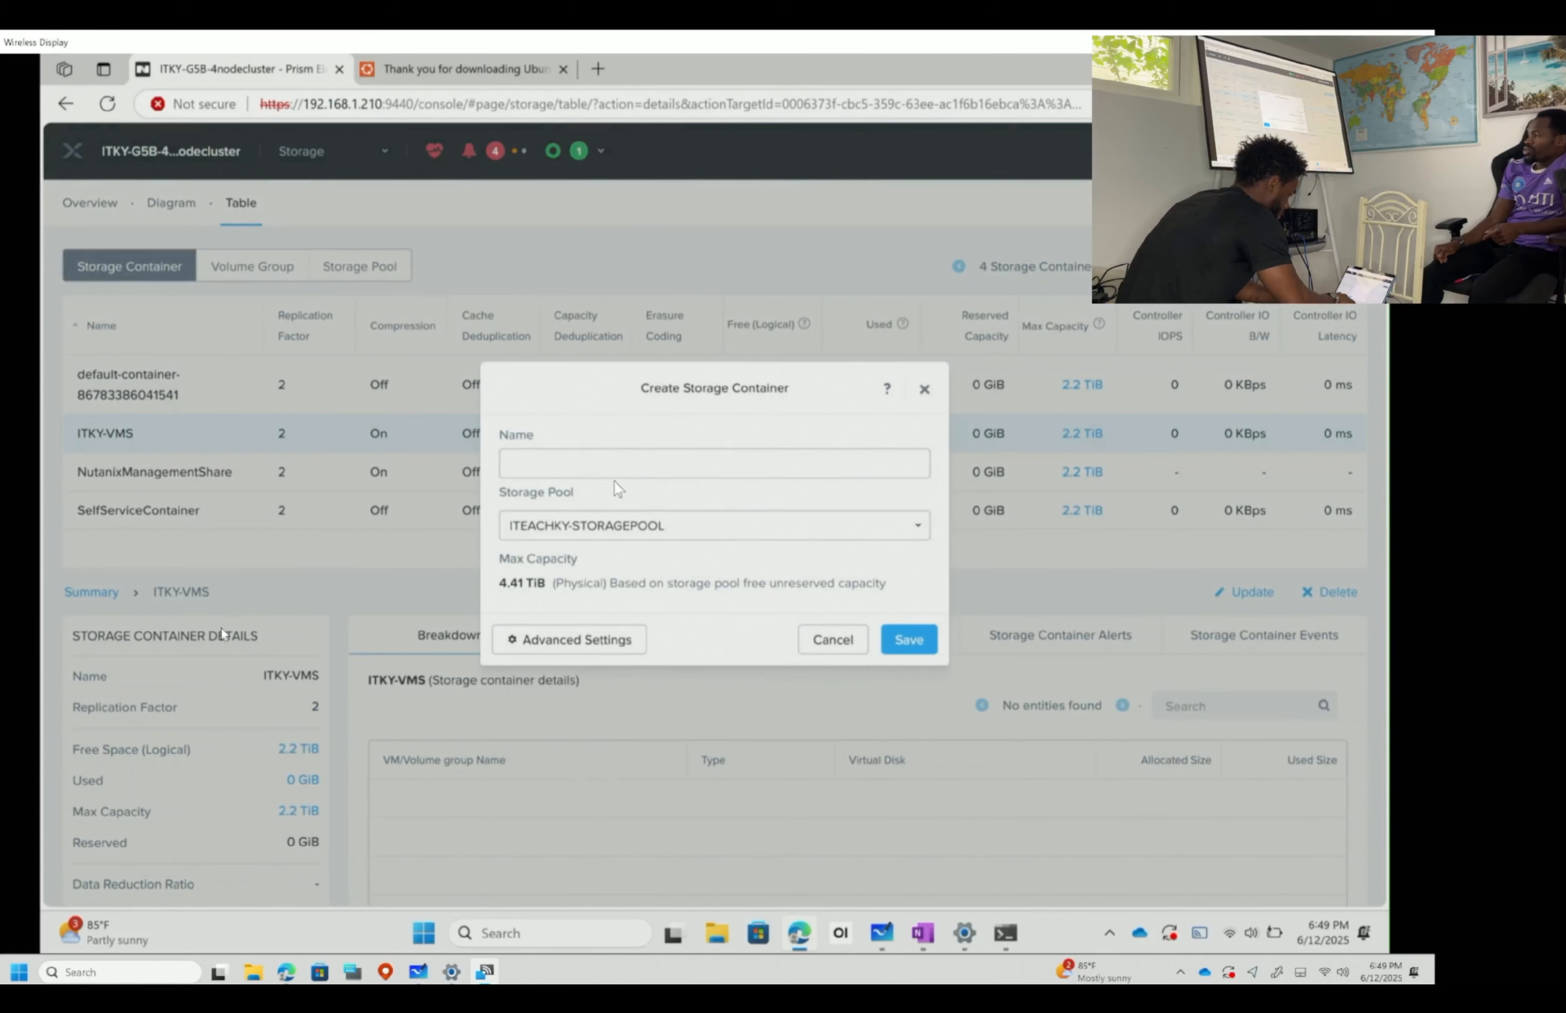
pyautogui.click(599, 474)
pyautogui.write('ITKY')
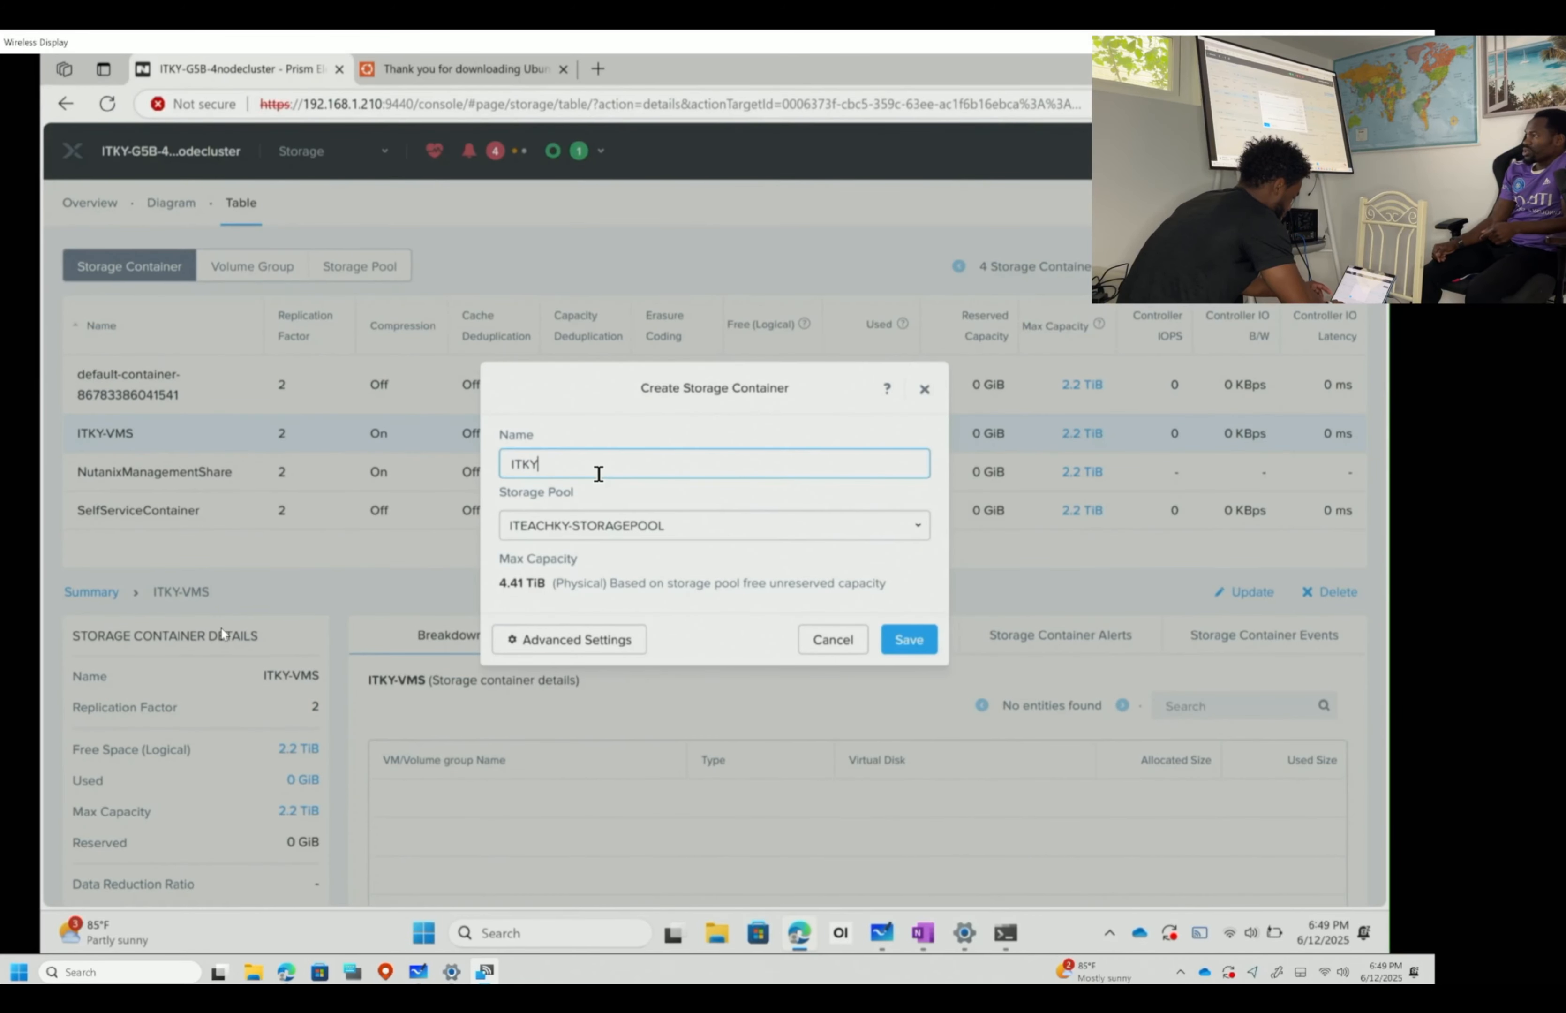
pyautogui.write('-ISOS')
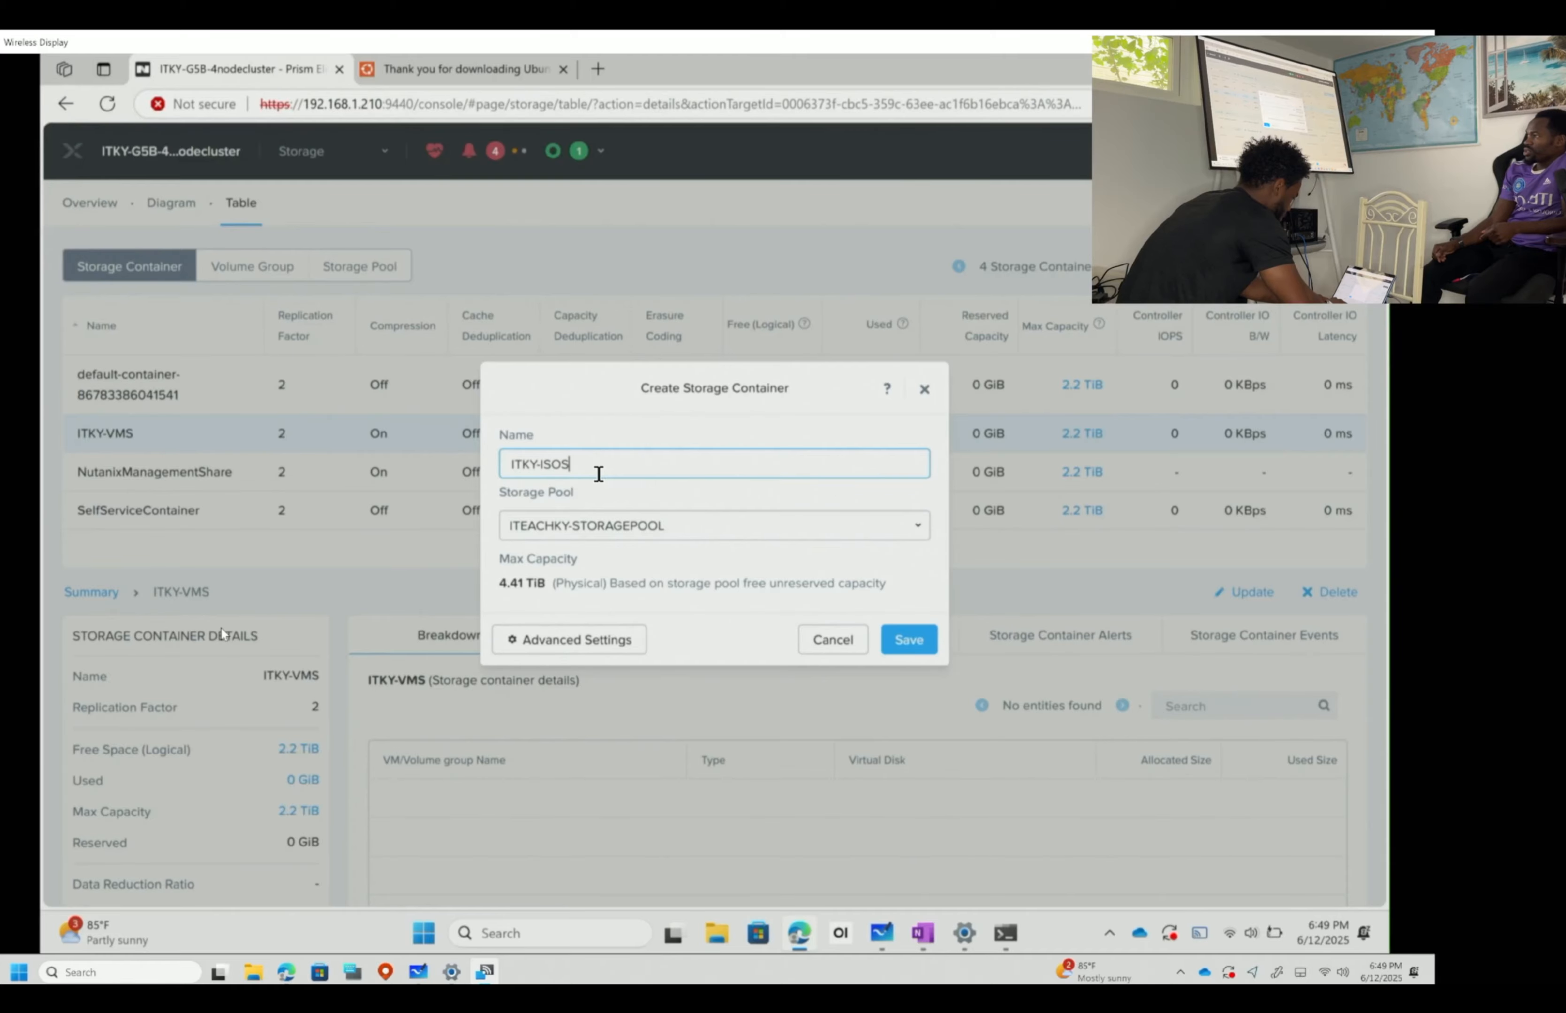
pyautogui.press('Return')
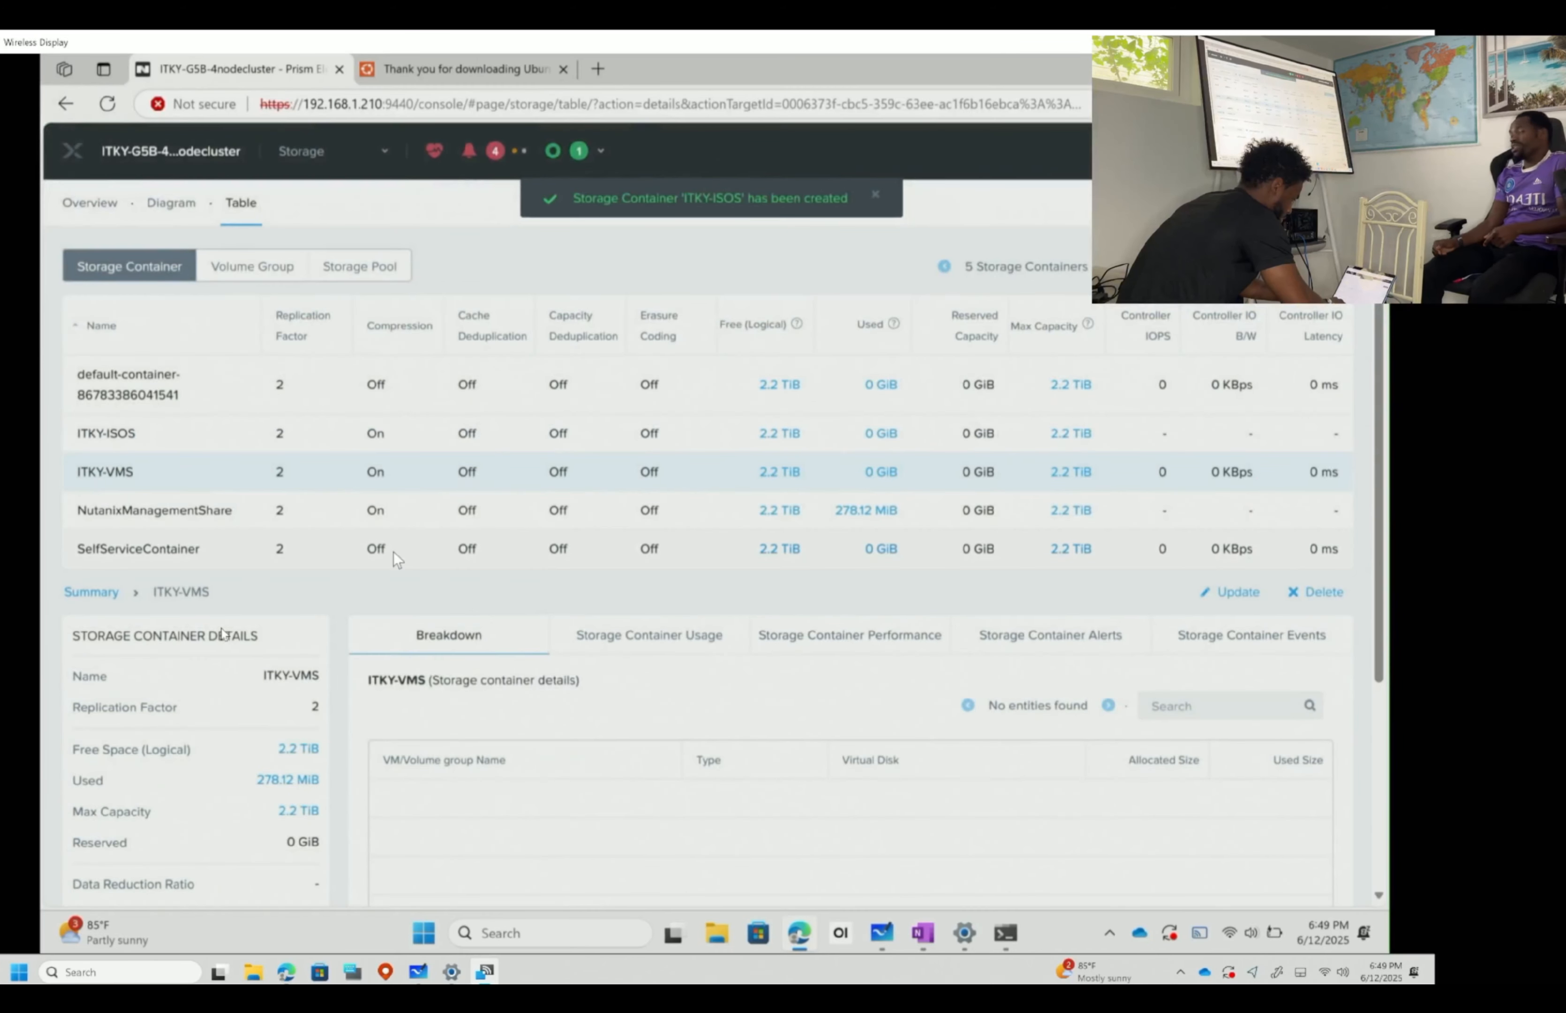
pyautogui.doubleClick(187, 474)
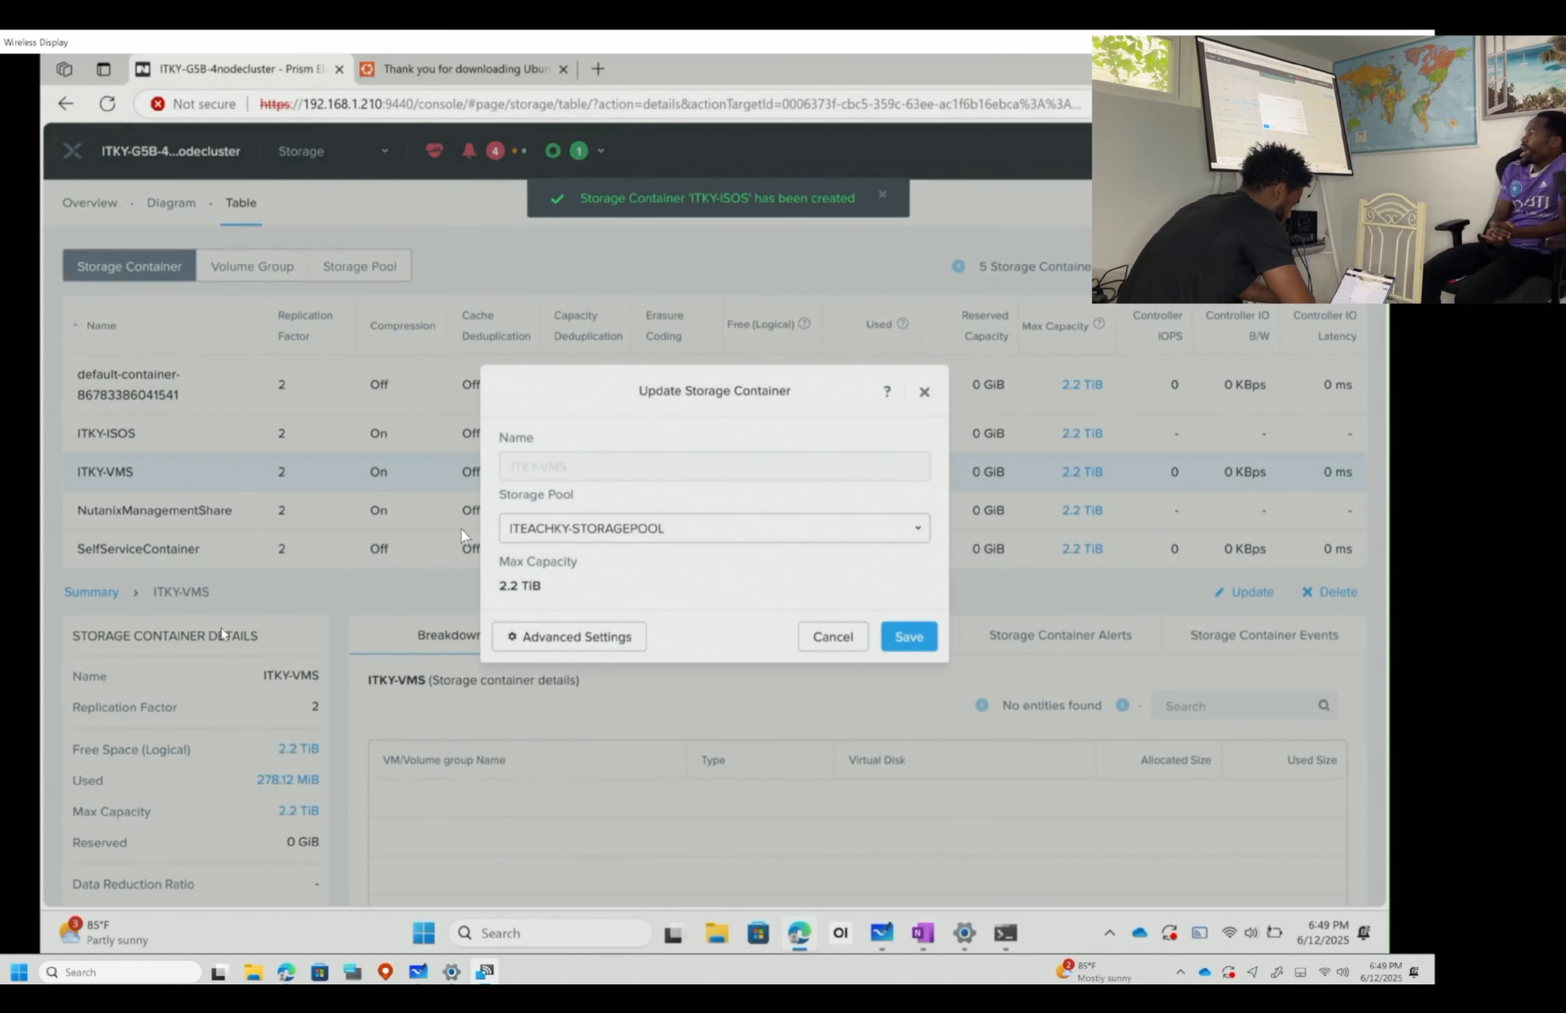
pyautogui.click(832, 638)
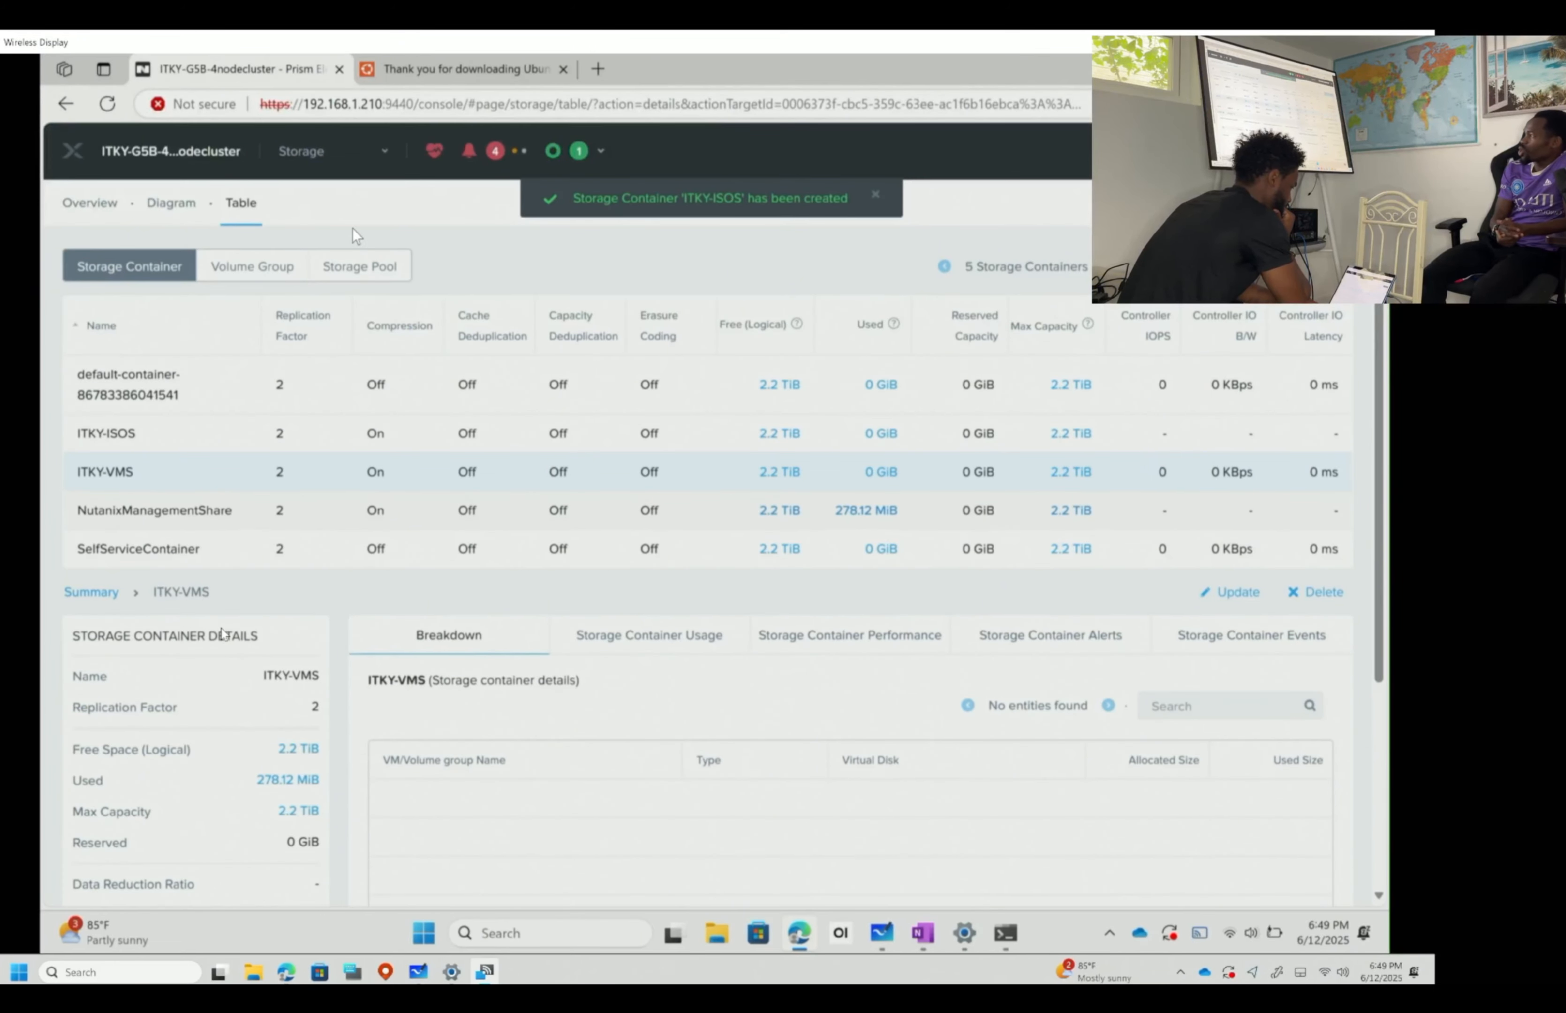
pyautogui.click(368, 152)
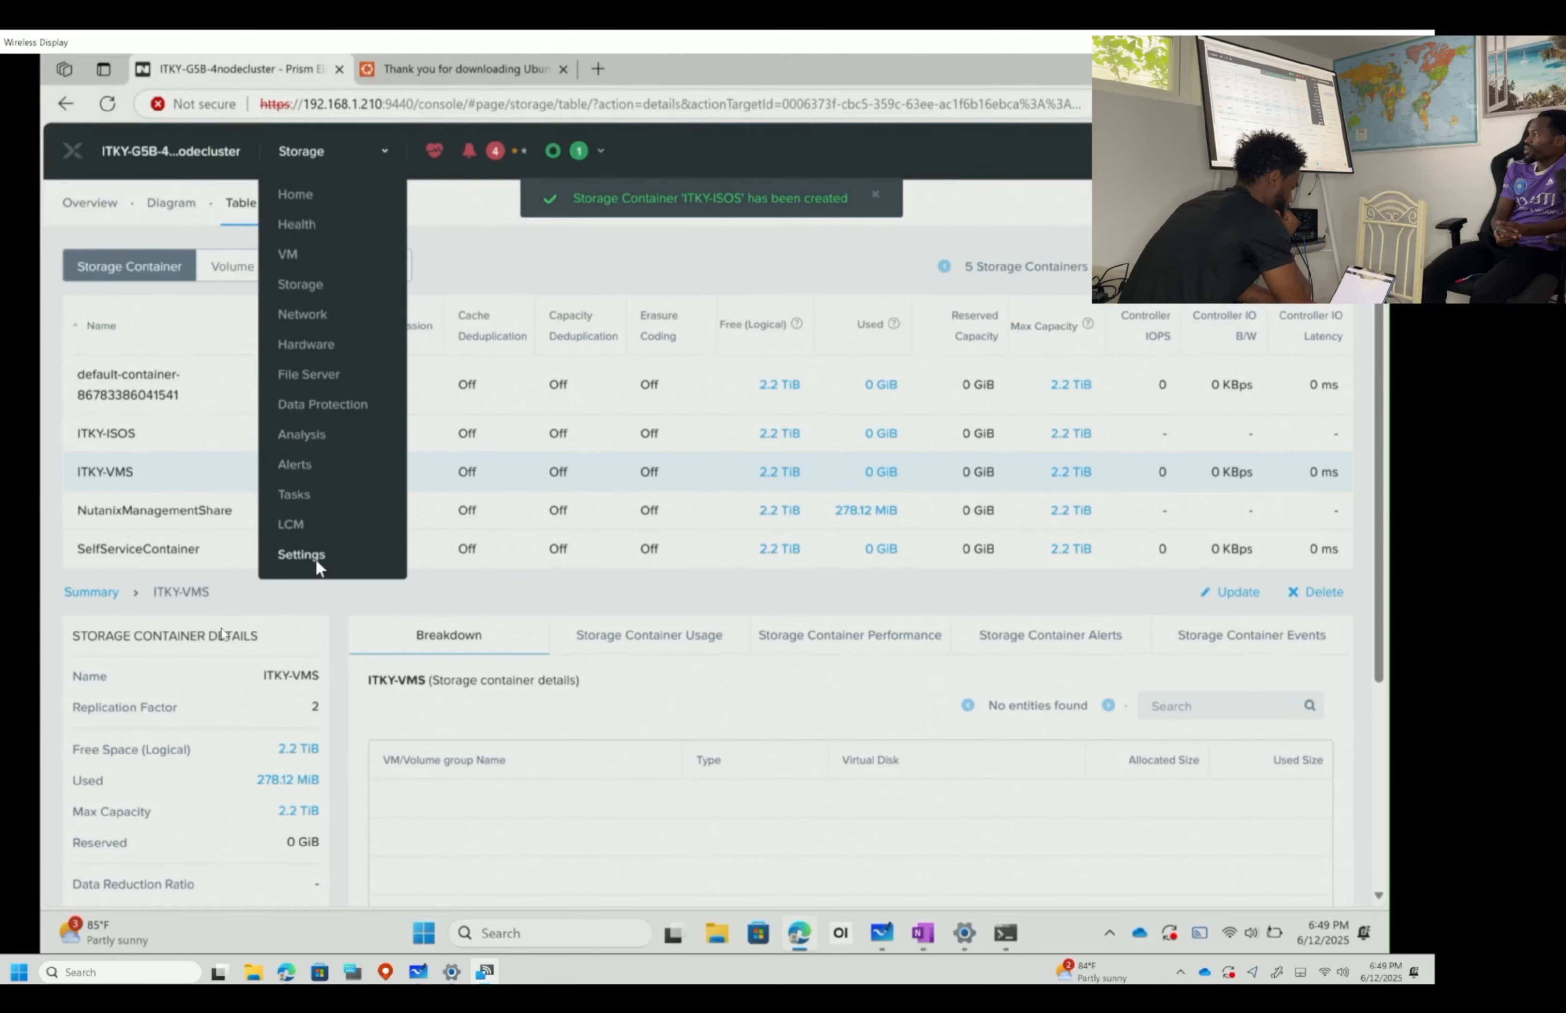
# - From cluster settings, start a new image upload named UBUNTU-DESKTOP24
pyautogui.click(301, 555)
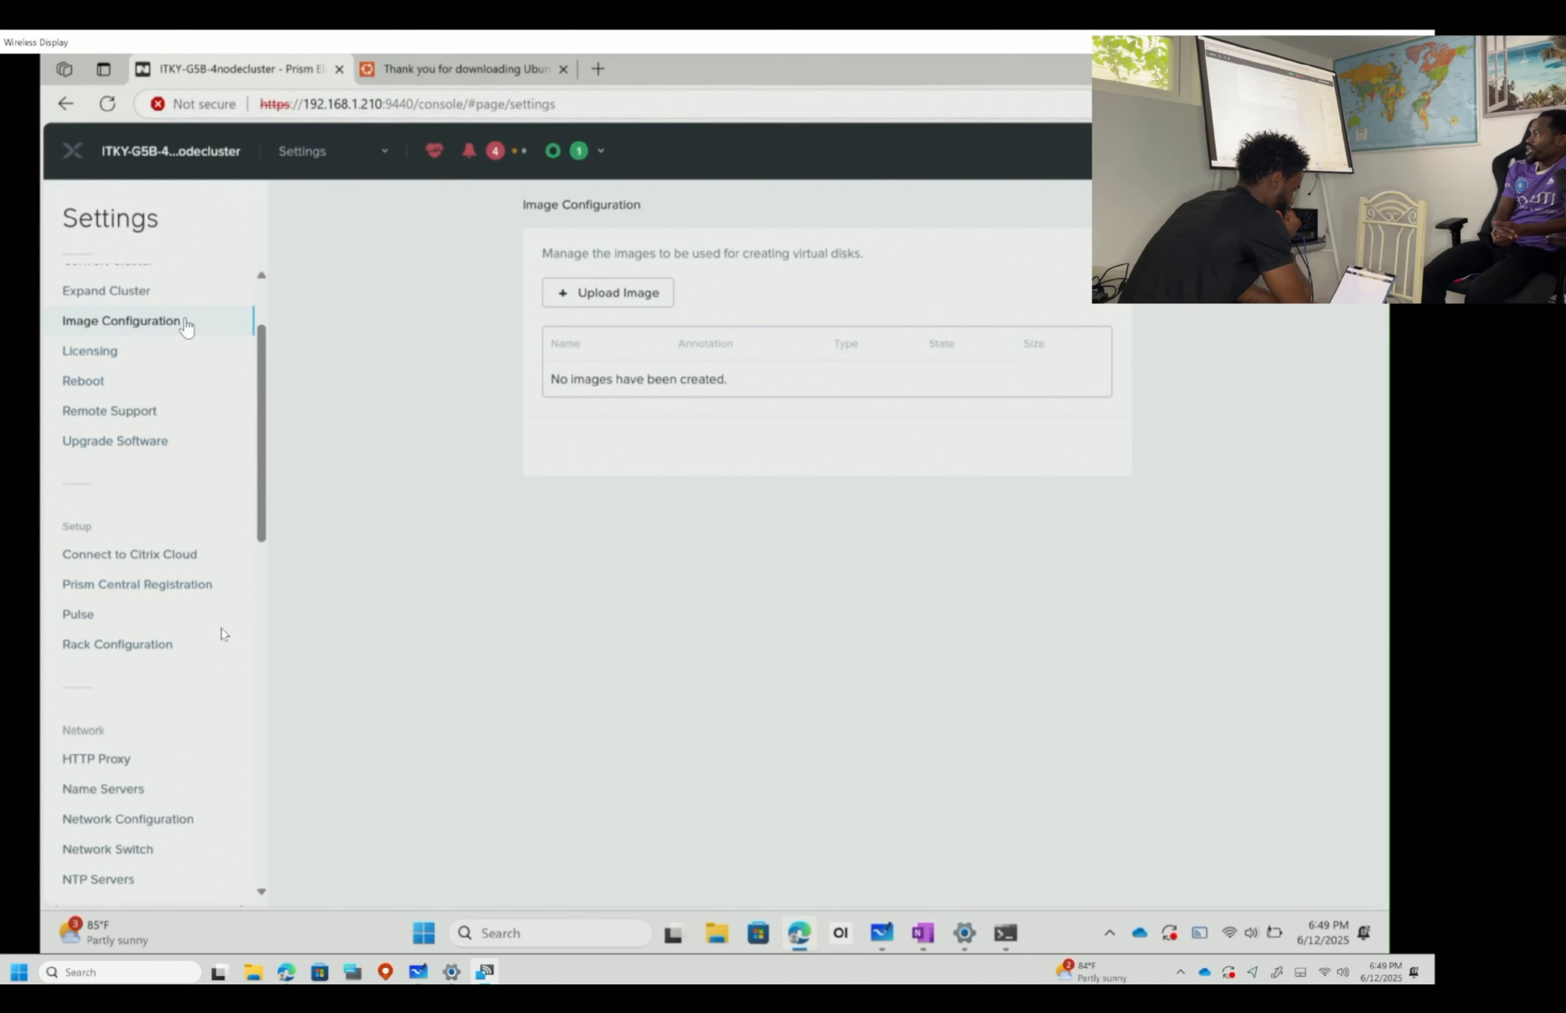
pyautogui.click(607, 292)
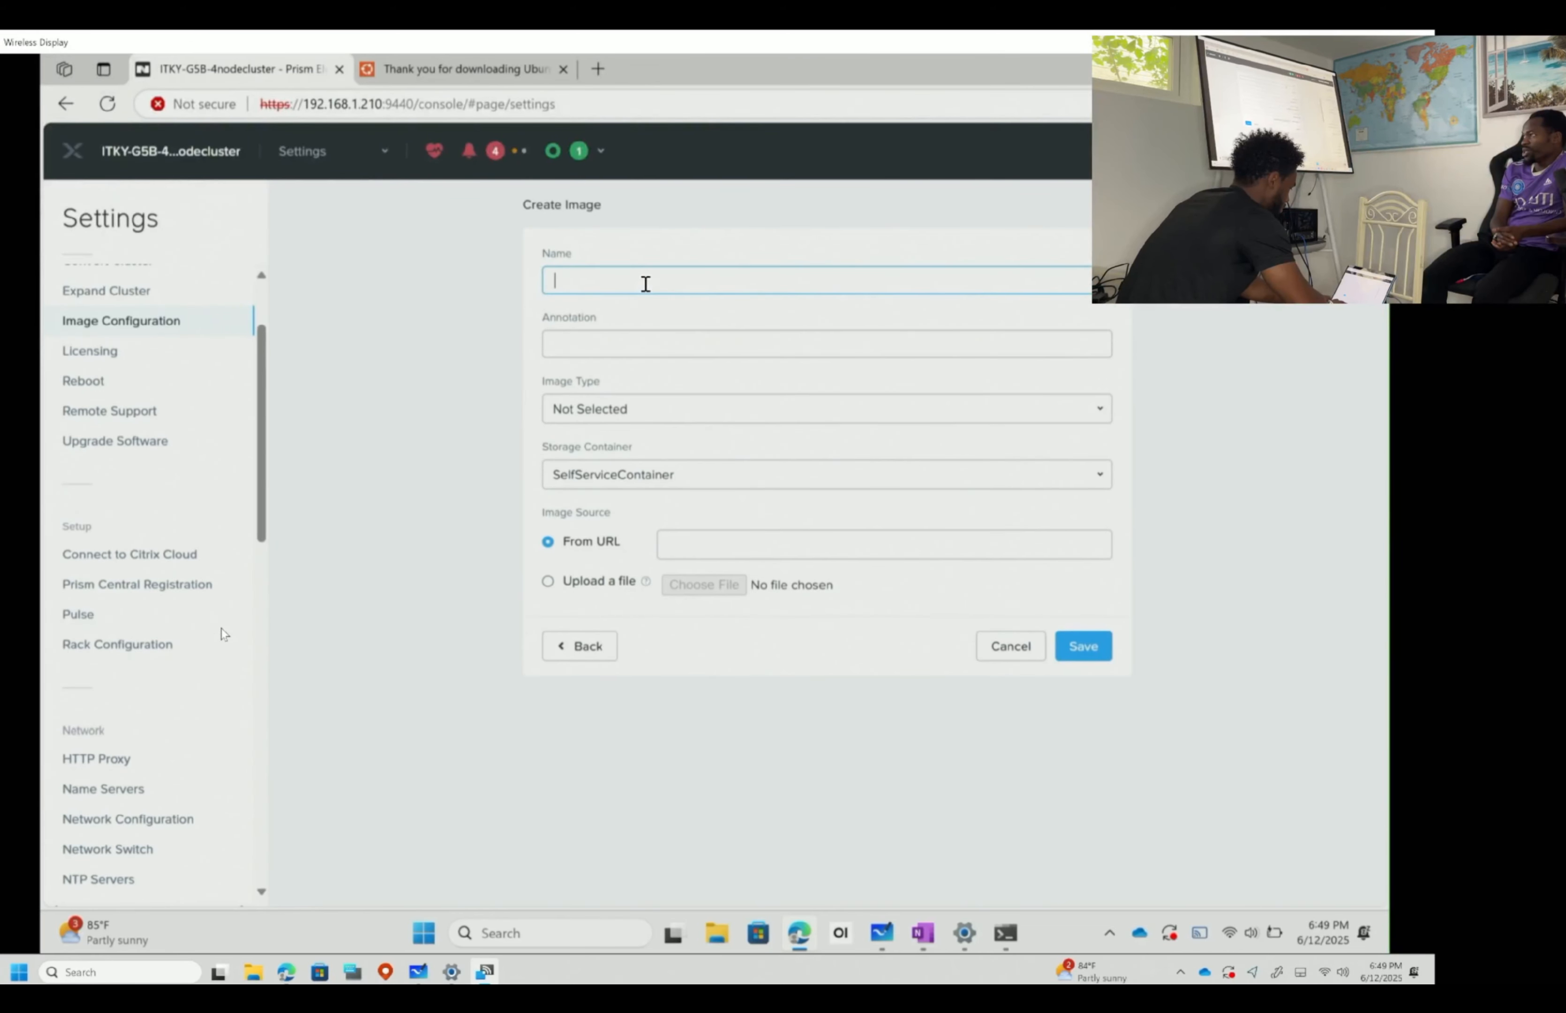
pyautogui.write('UBUNT')
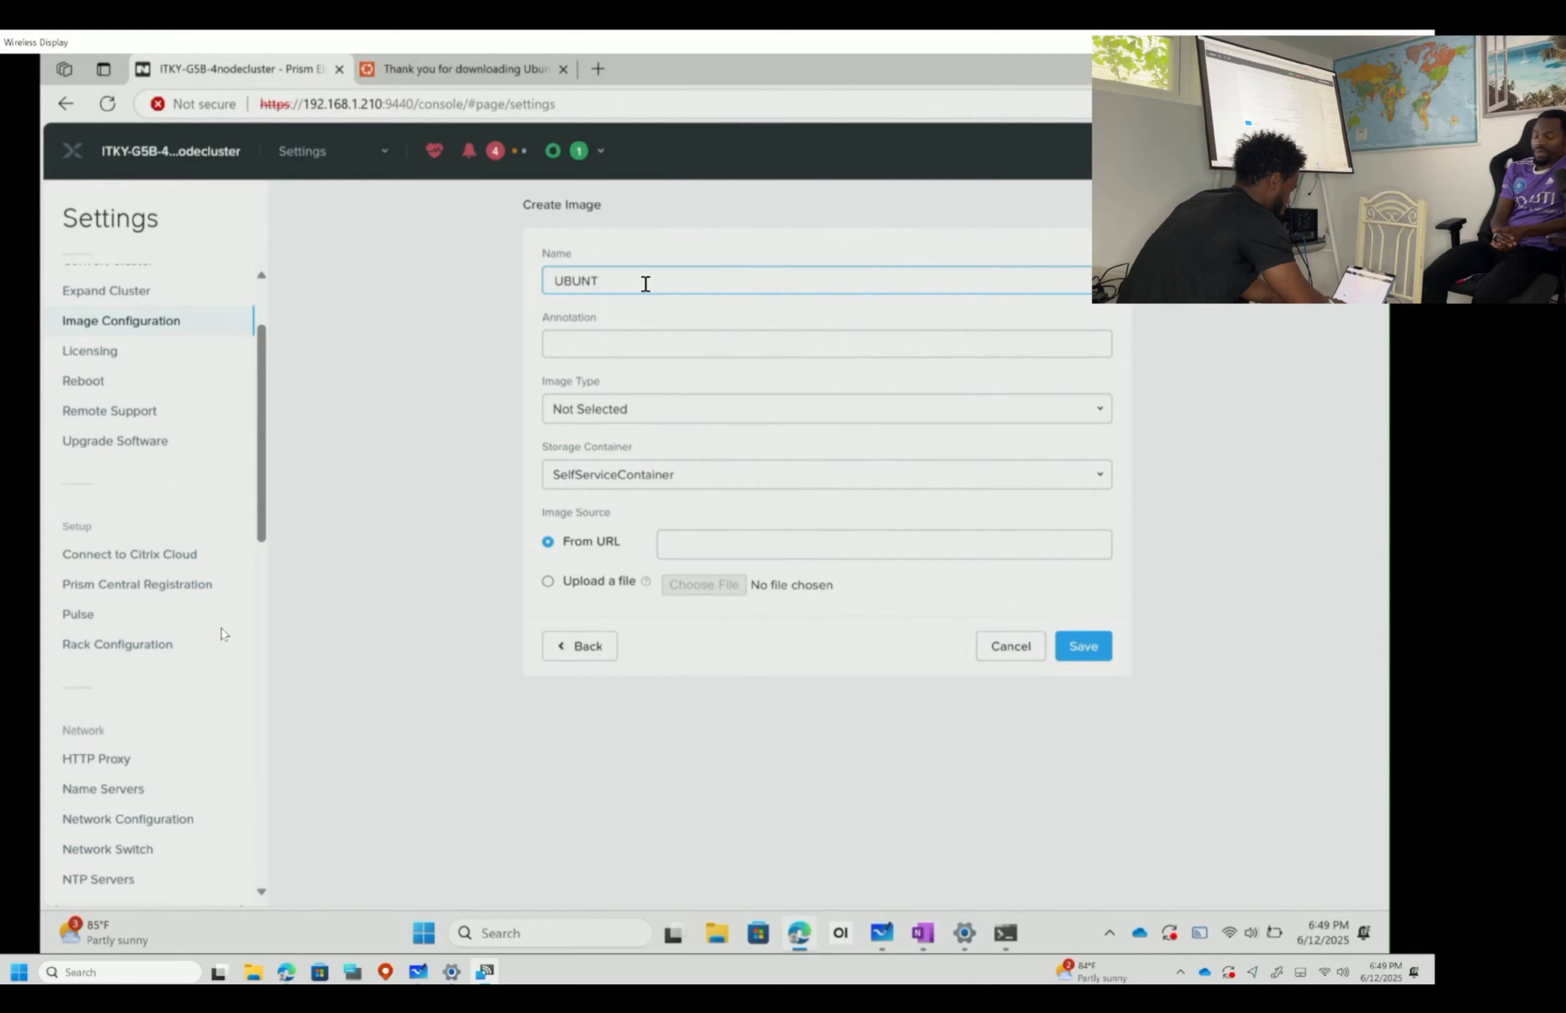
pyautogui.write('U-DEST')
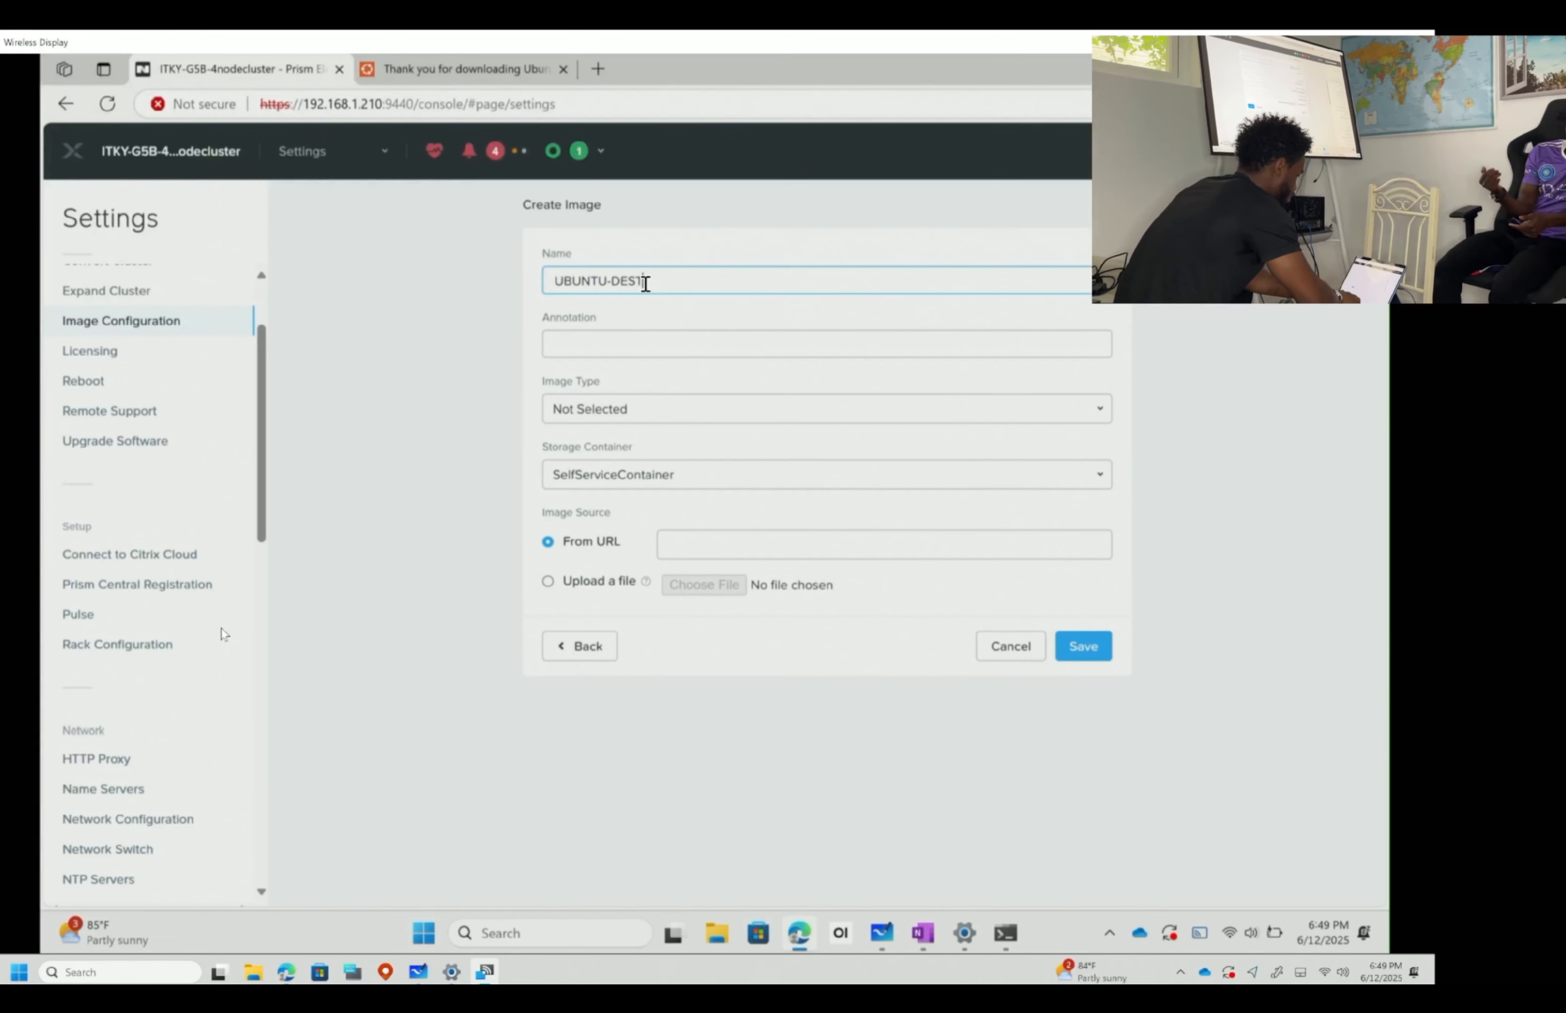
pyautogui.press('BackSpace')
pyautogui.write('KTOP24')
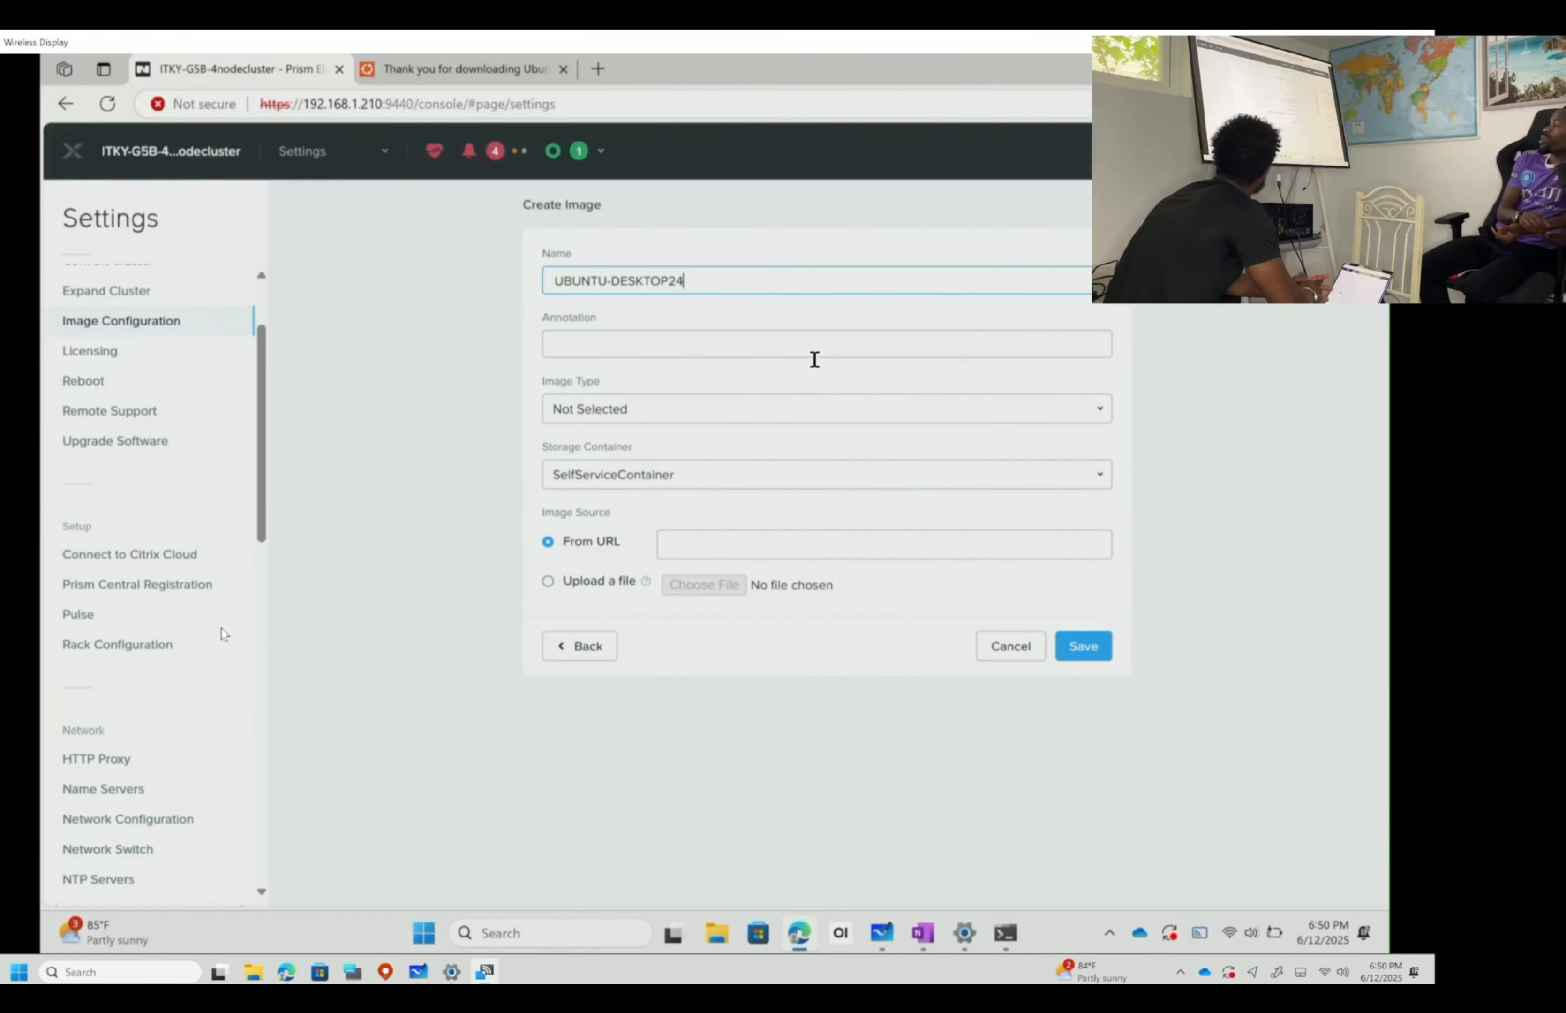
# - Set image type ISO, storage container ITKY-ISOS, and source as upload from a local file
pyautogui.click(599, 408)
pyautogui.click(599, 466)
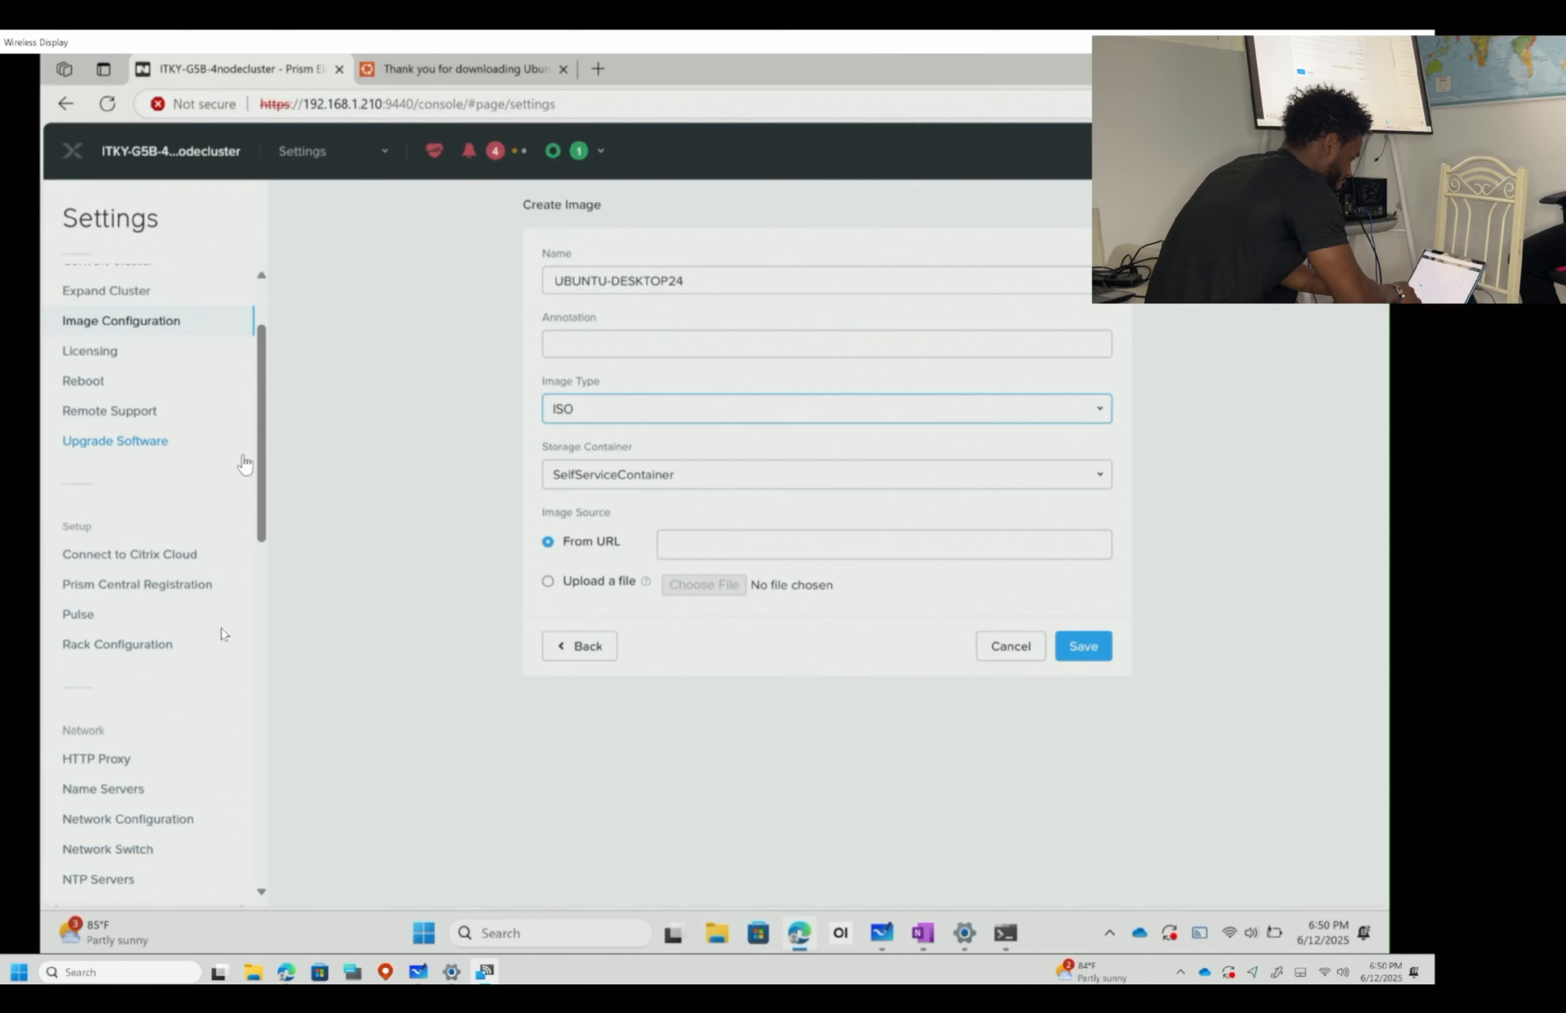
pyautogui.click(628, 476)
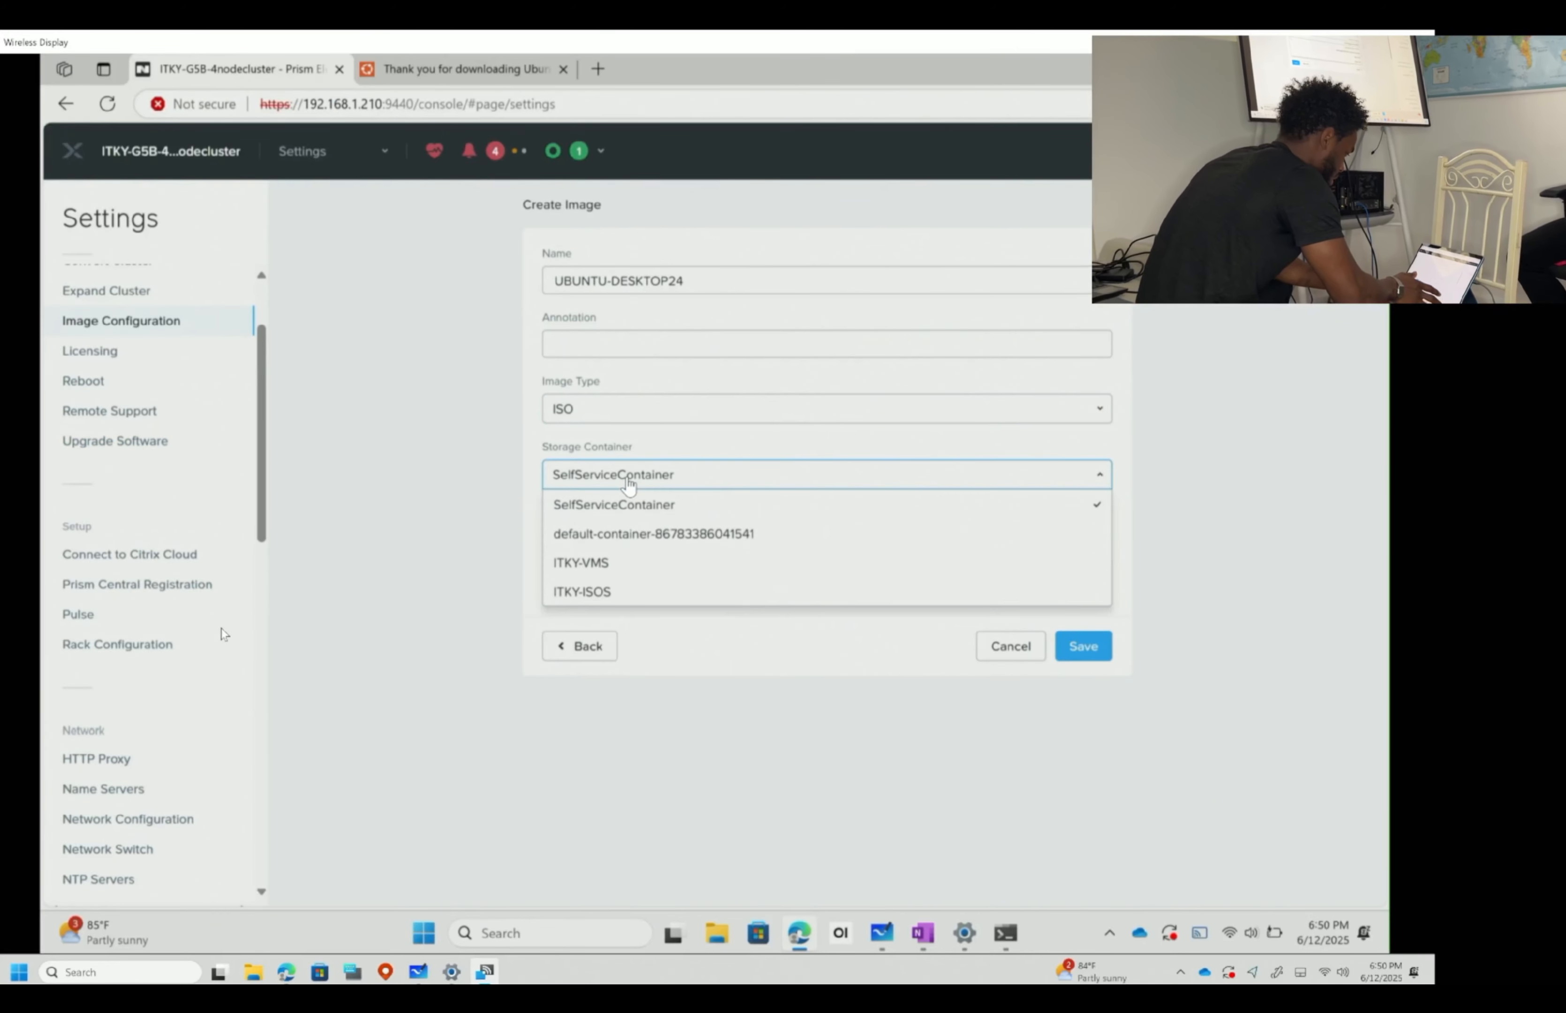
pyautogui.click(627, 589)
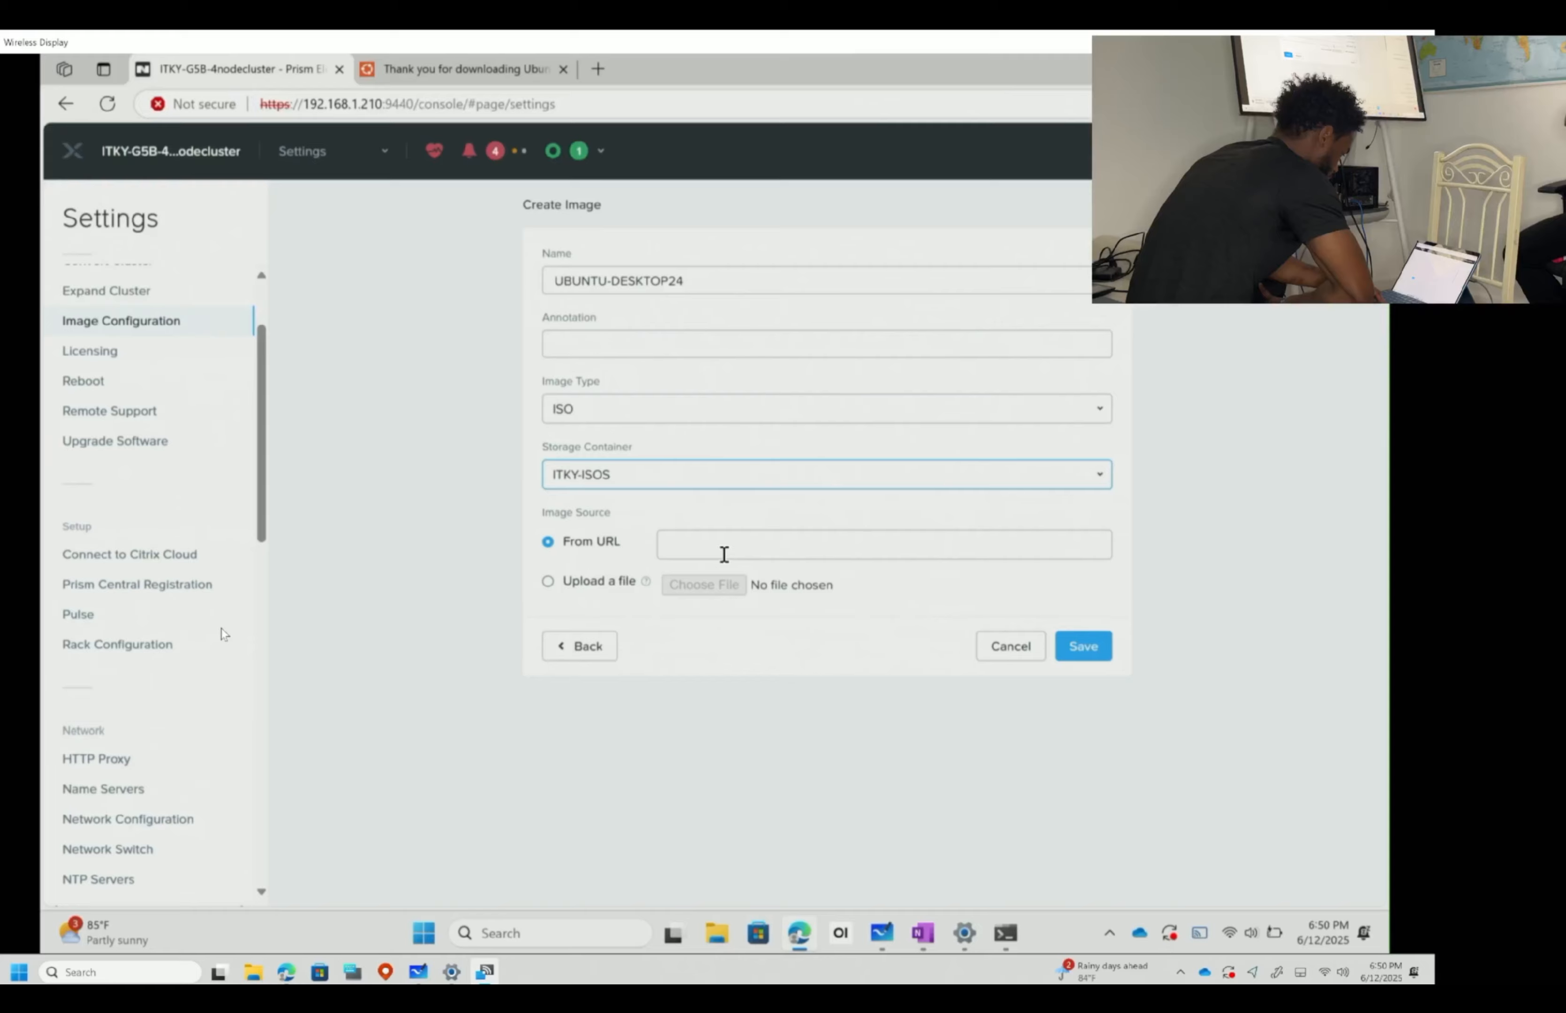
pyautogui.click(547, 580)
# - Attach ubuntu-24.04.2-desktop-amd64.iso from Downloads > Patch 4, save to start the upload, then show Whiteboard
pyautogui.click(704, 584)
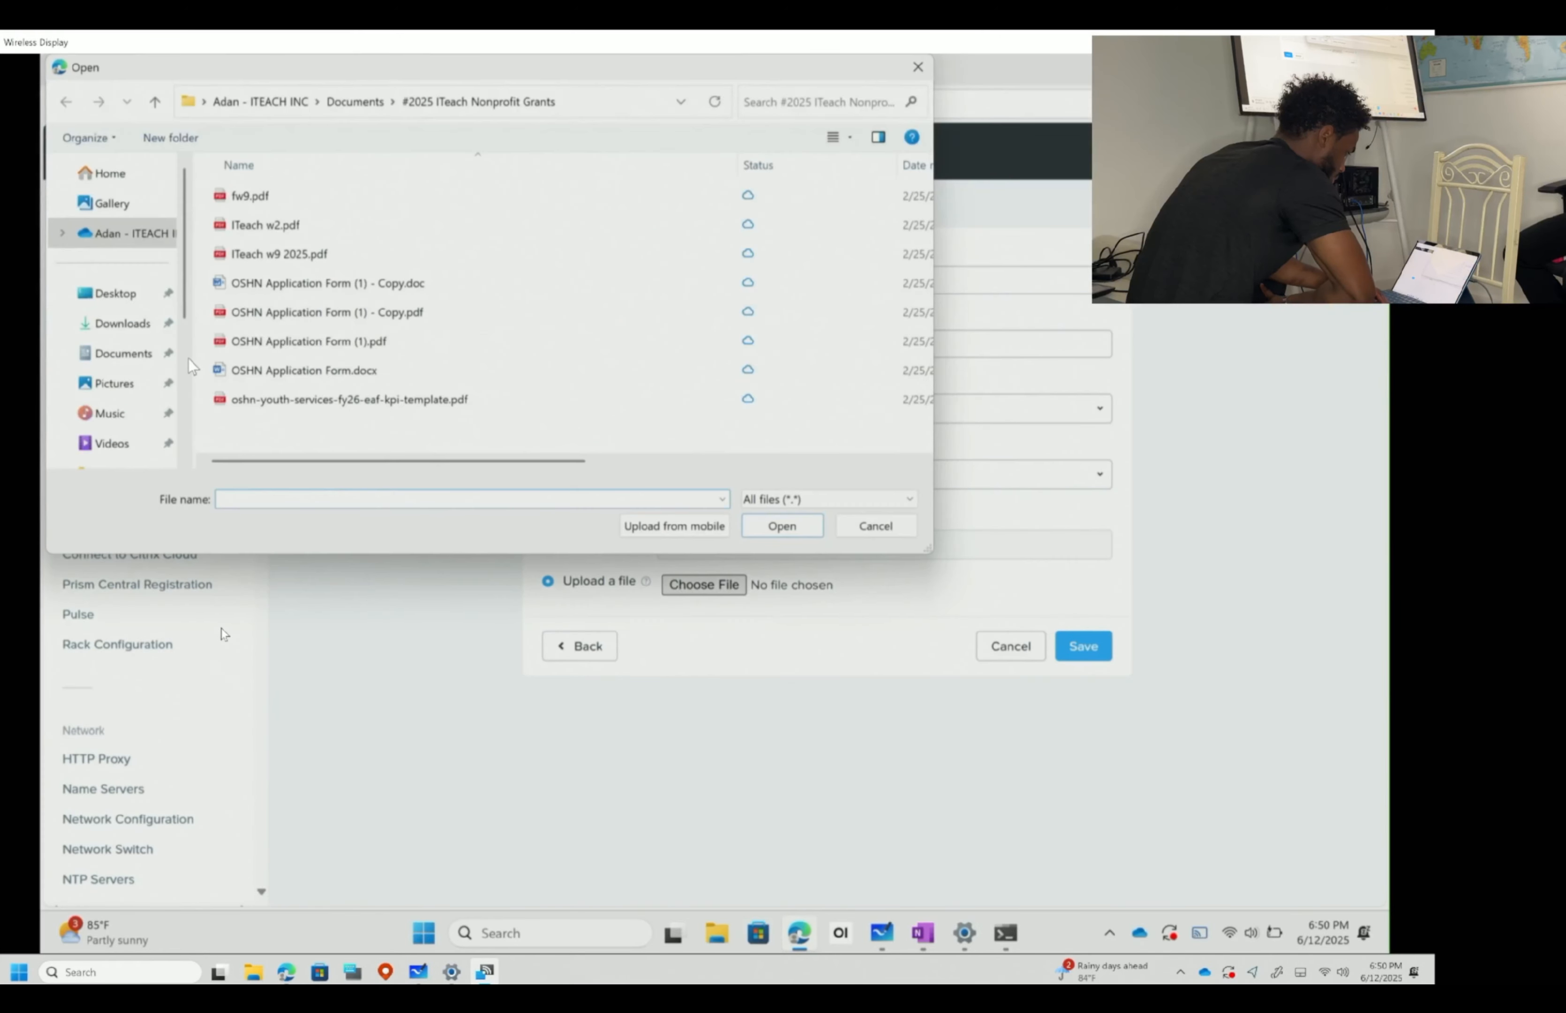
pyautogui.click(123, 329)
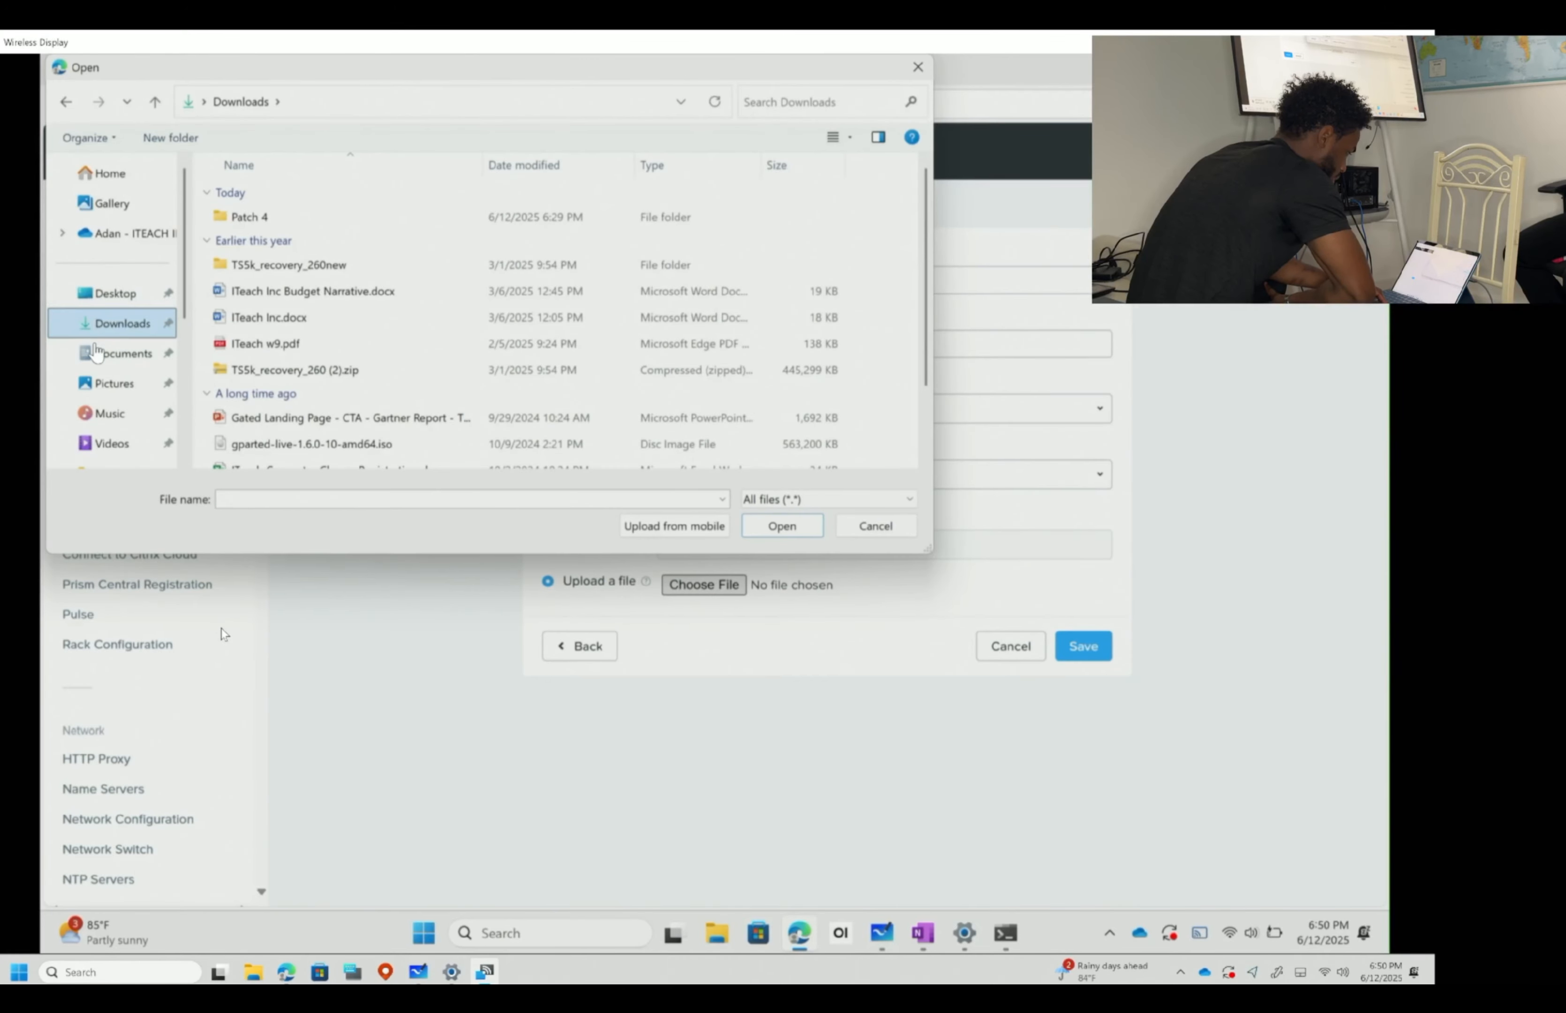
pyautogui.doubleClick(355, 219)
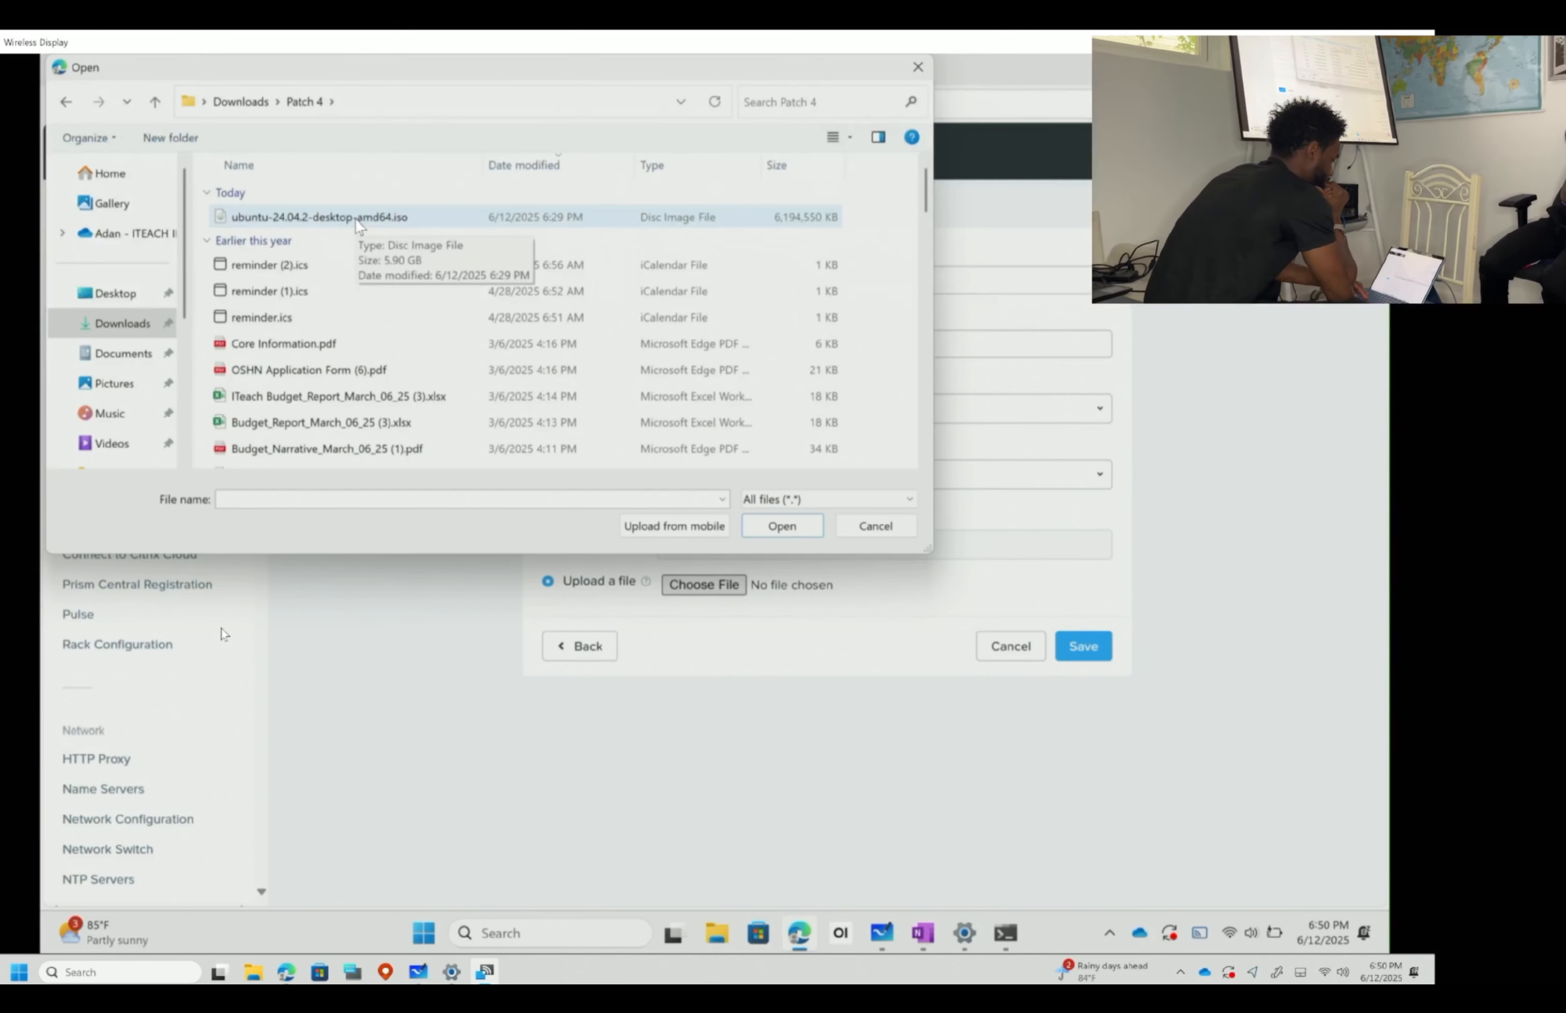
pyautogui.click(355, 219)
pyautogui.doubleClick(355, 219)
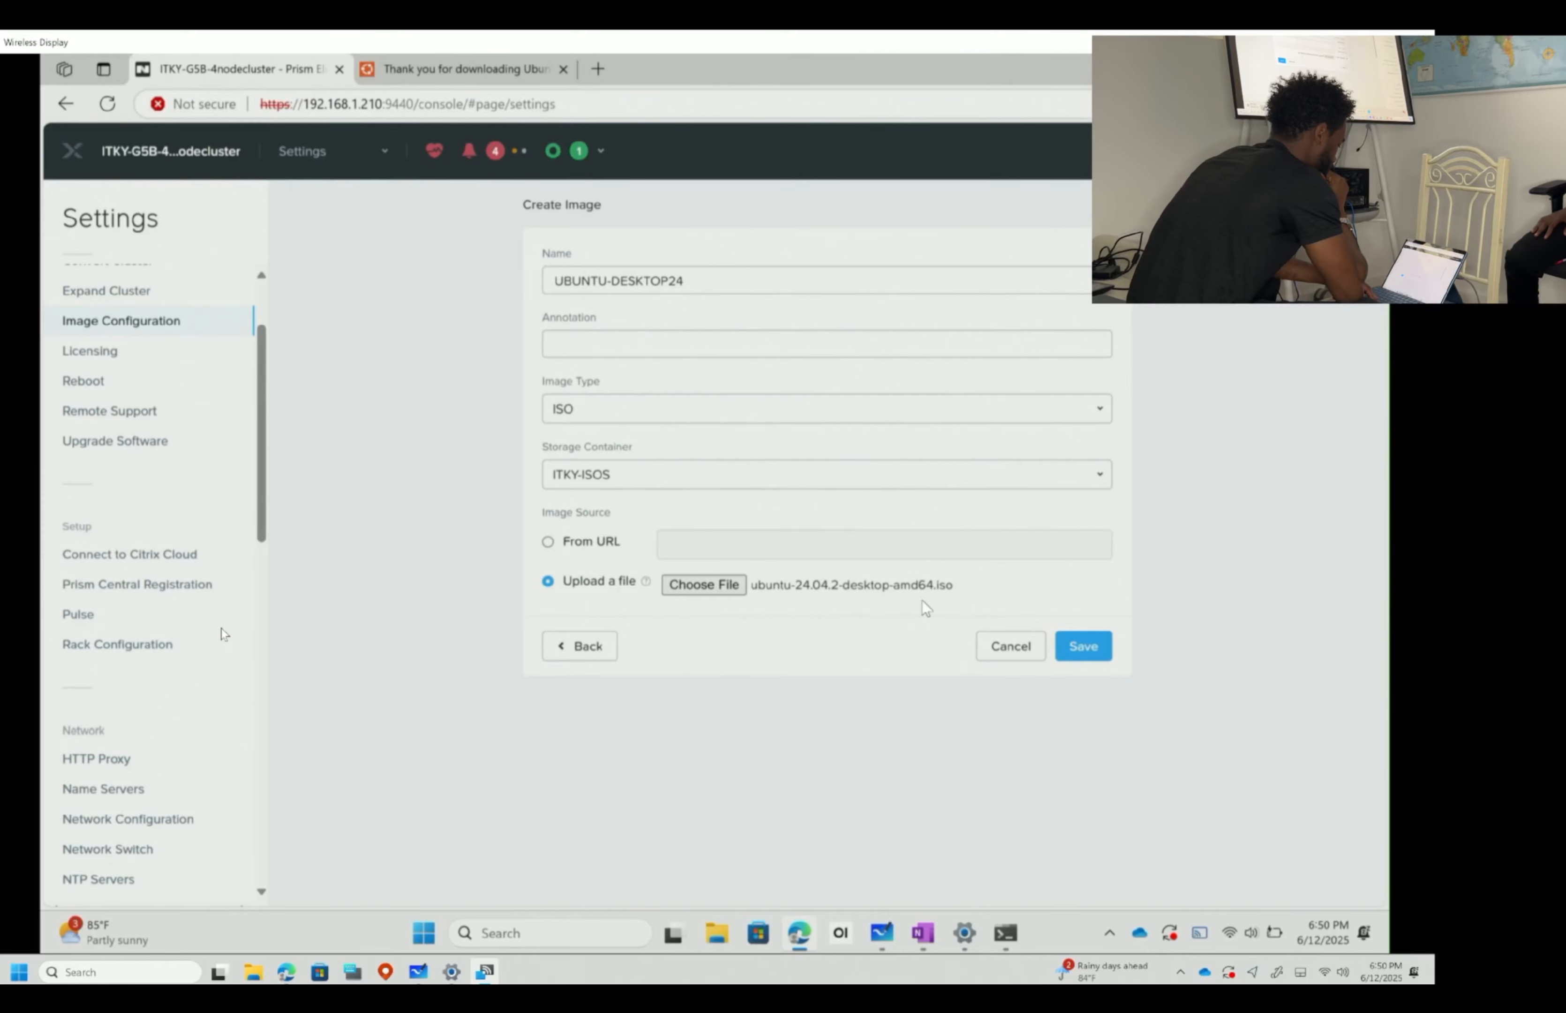
pyautogui.click(1086, 651)
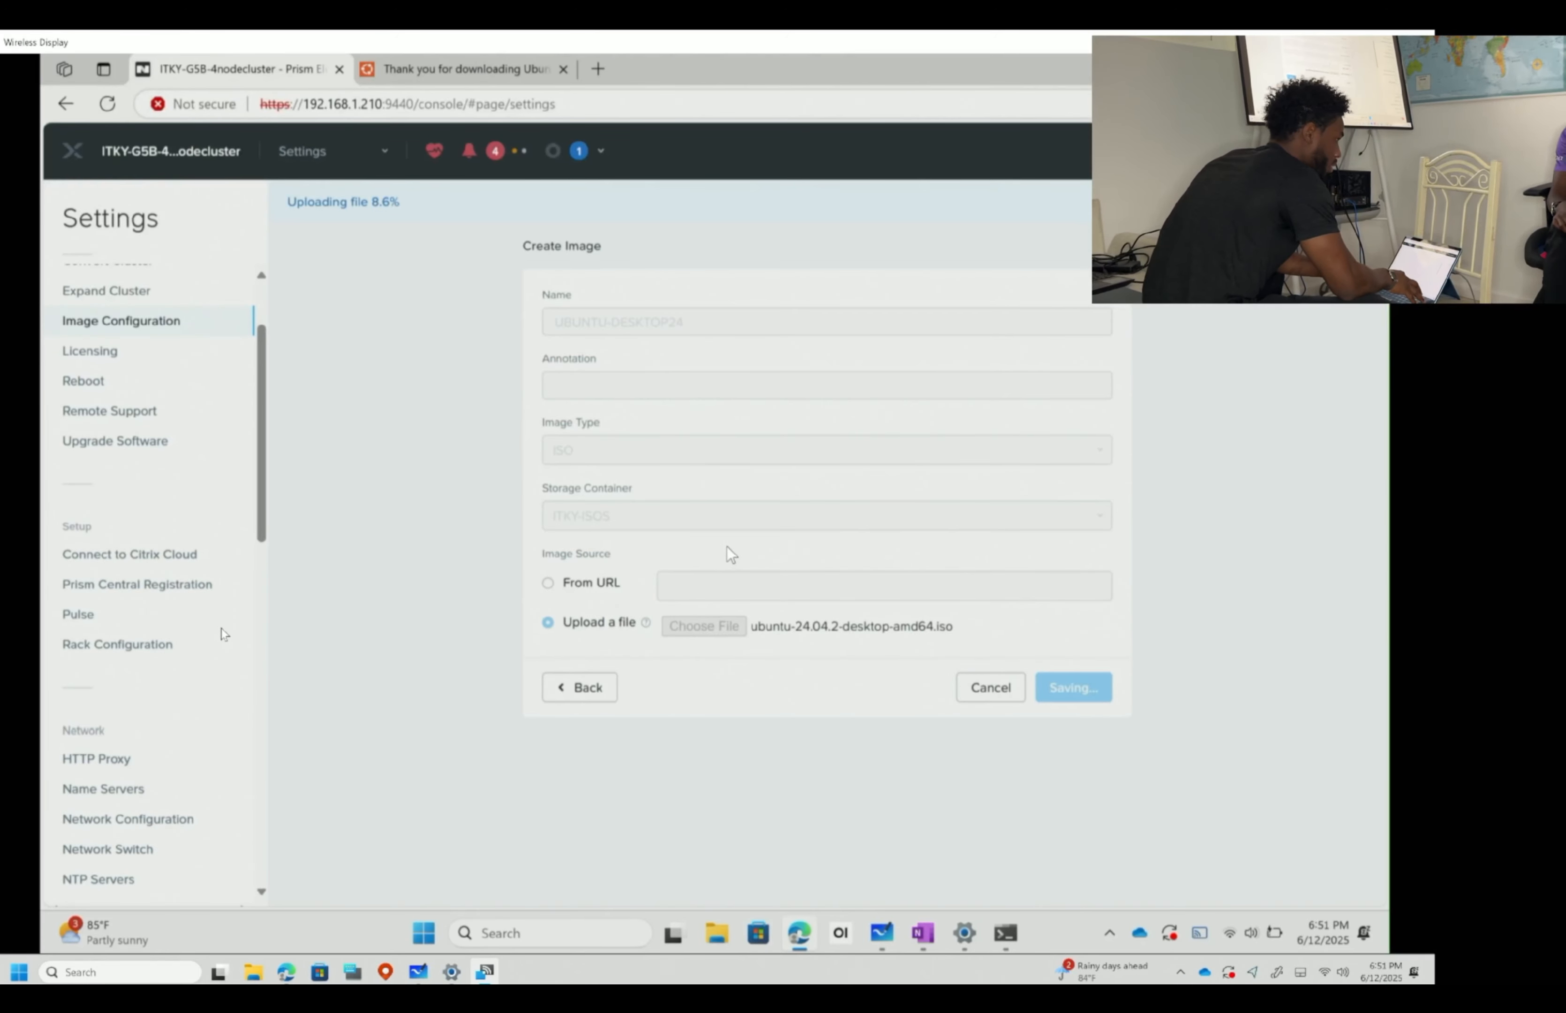
pyautogui.click(418, 972)
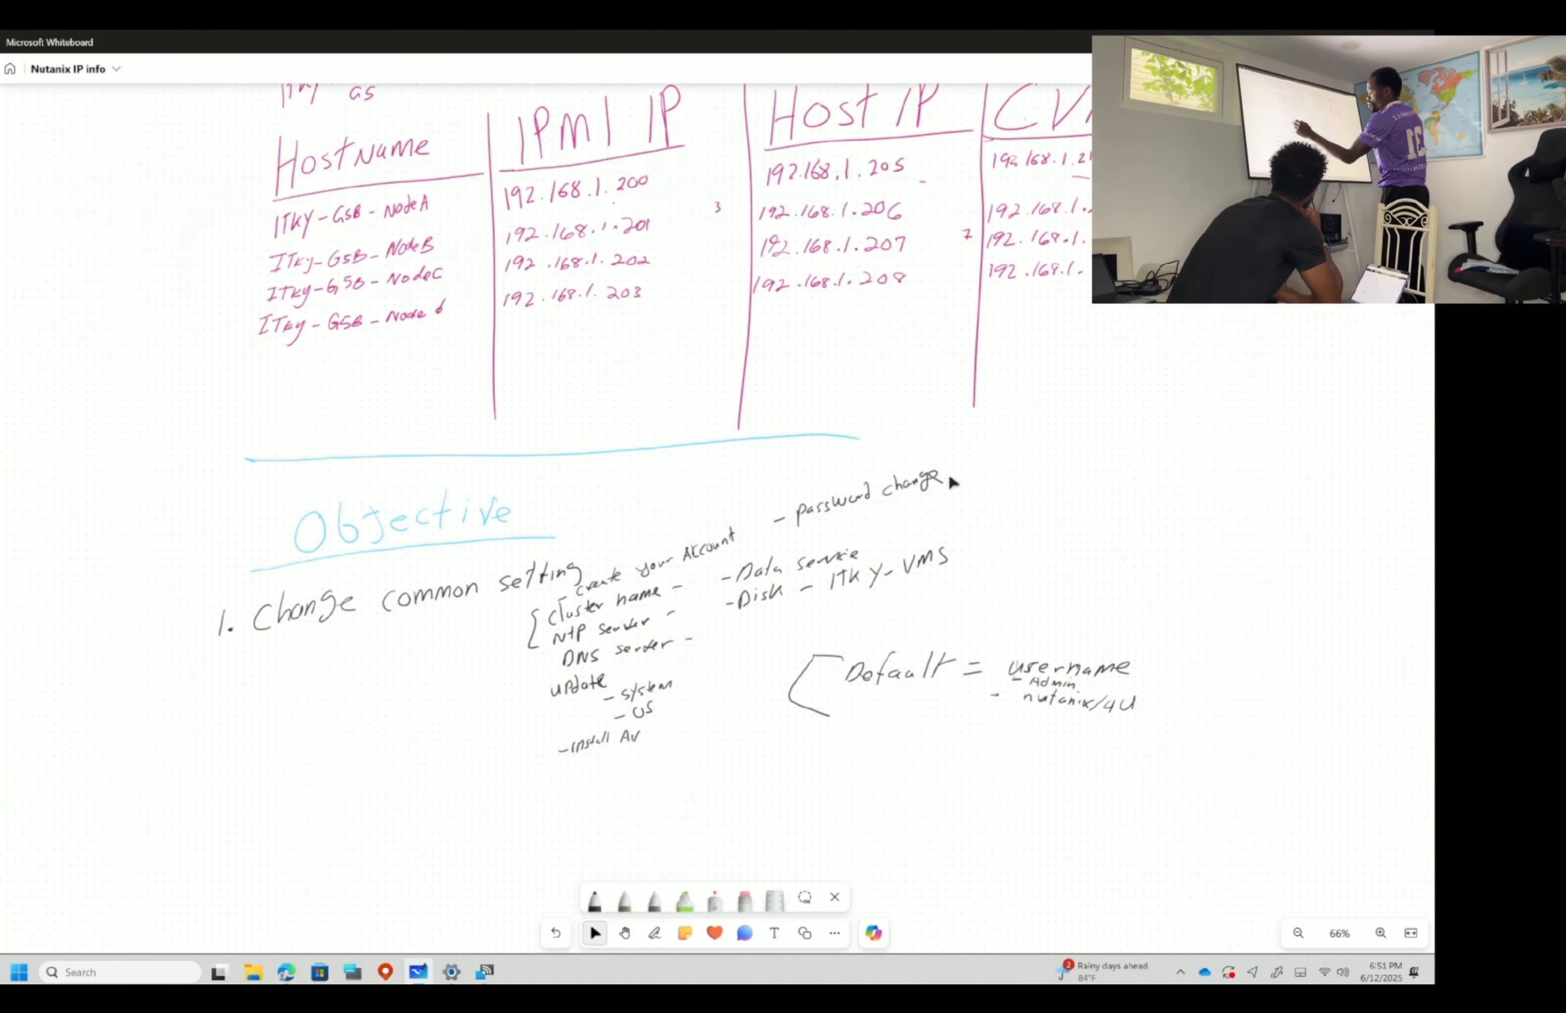
# - Tick off password change, cluster name and Data Service with a crimson pen
pyautogui.moveTo(961, 469); pyautogui.dragTo(1021, 466)
pyautogui.click(594, 900)
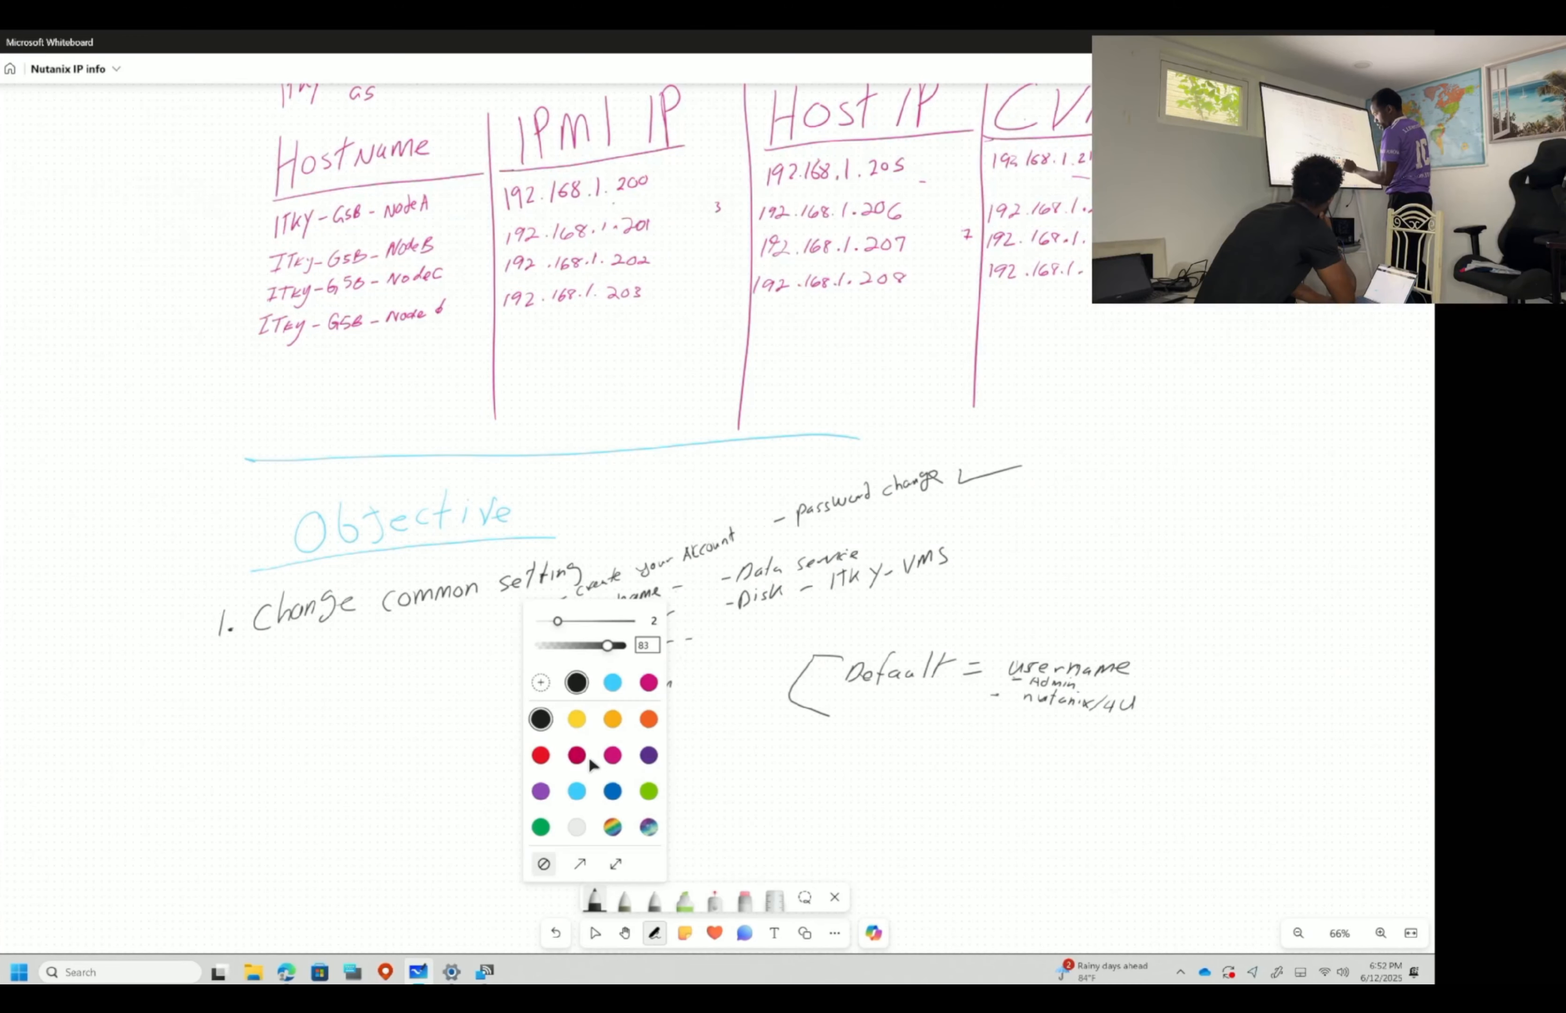
pyautogui.click(577, 755)
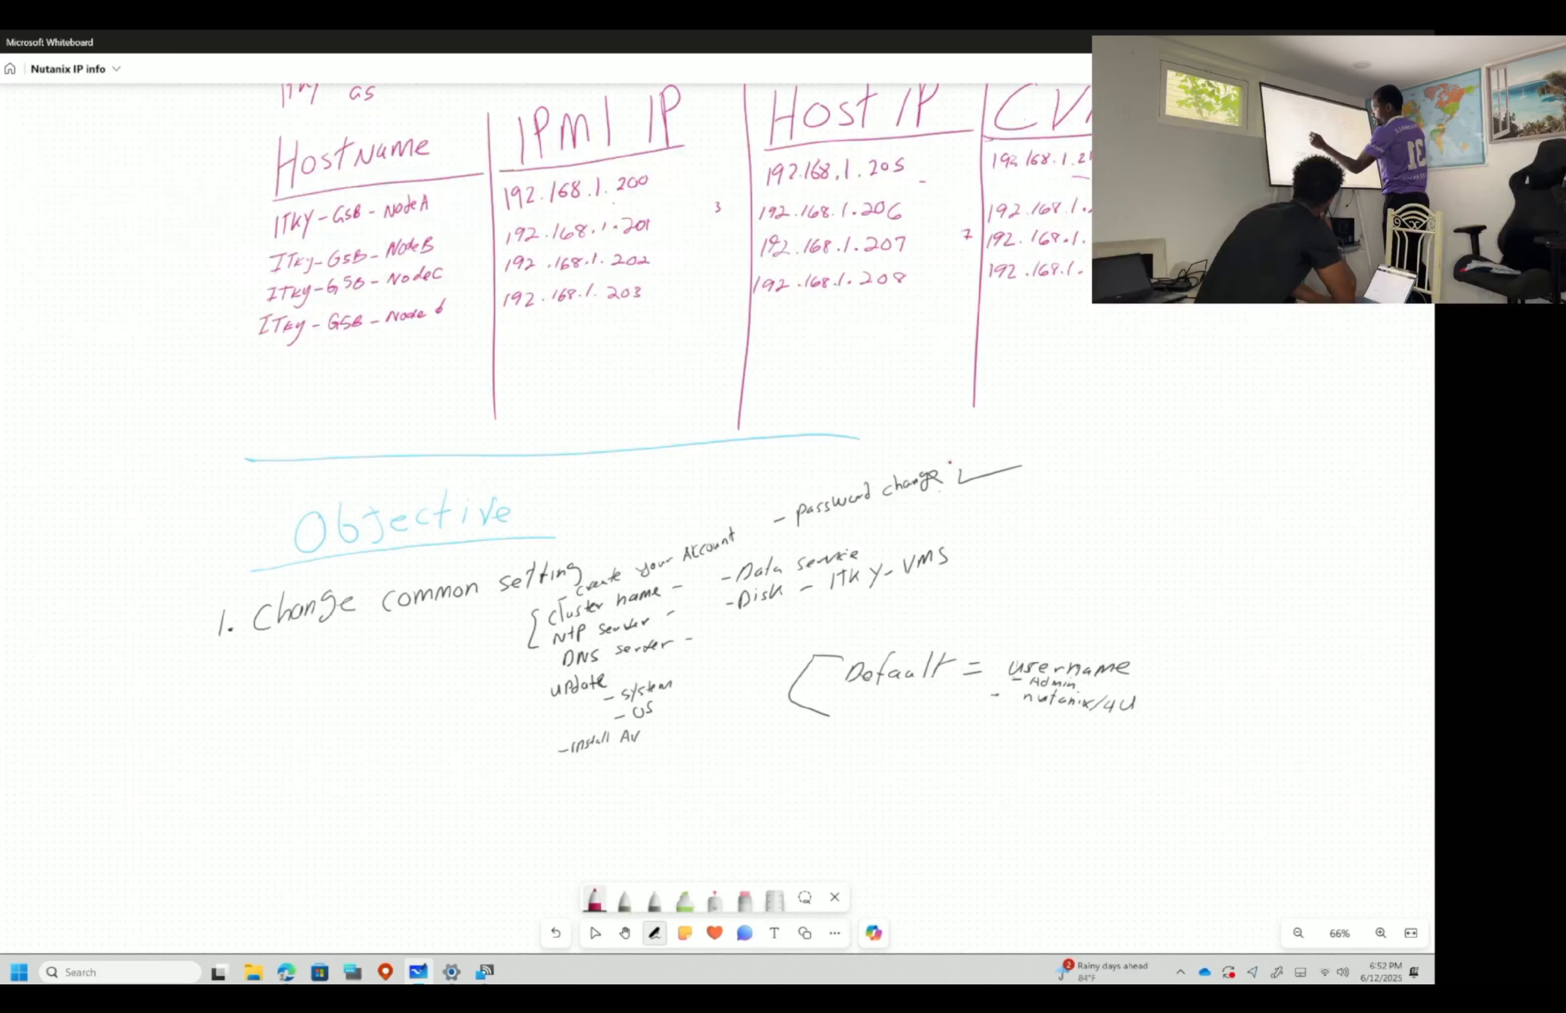
pyautogui.moveTo(1021, 465); pyautogui.dragTo(1040, 464)
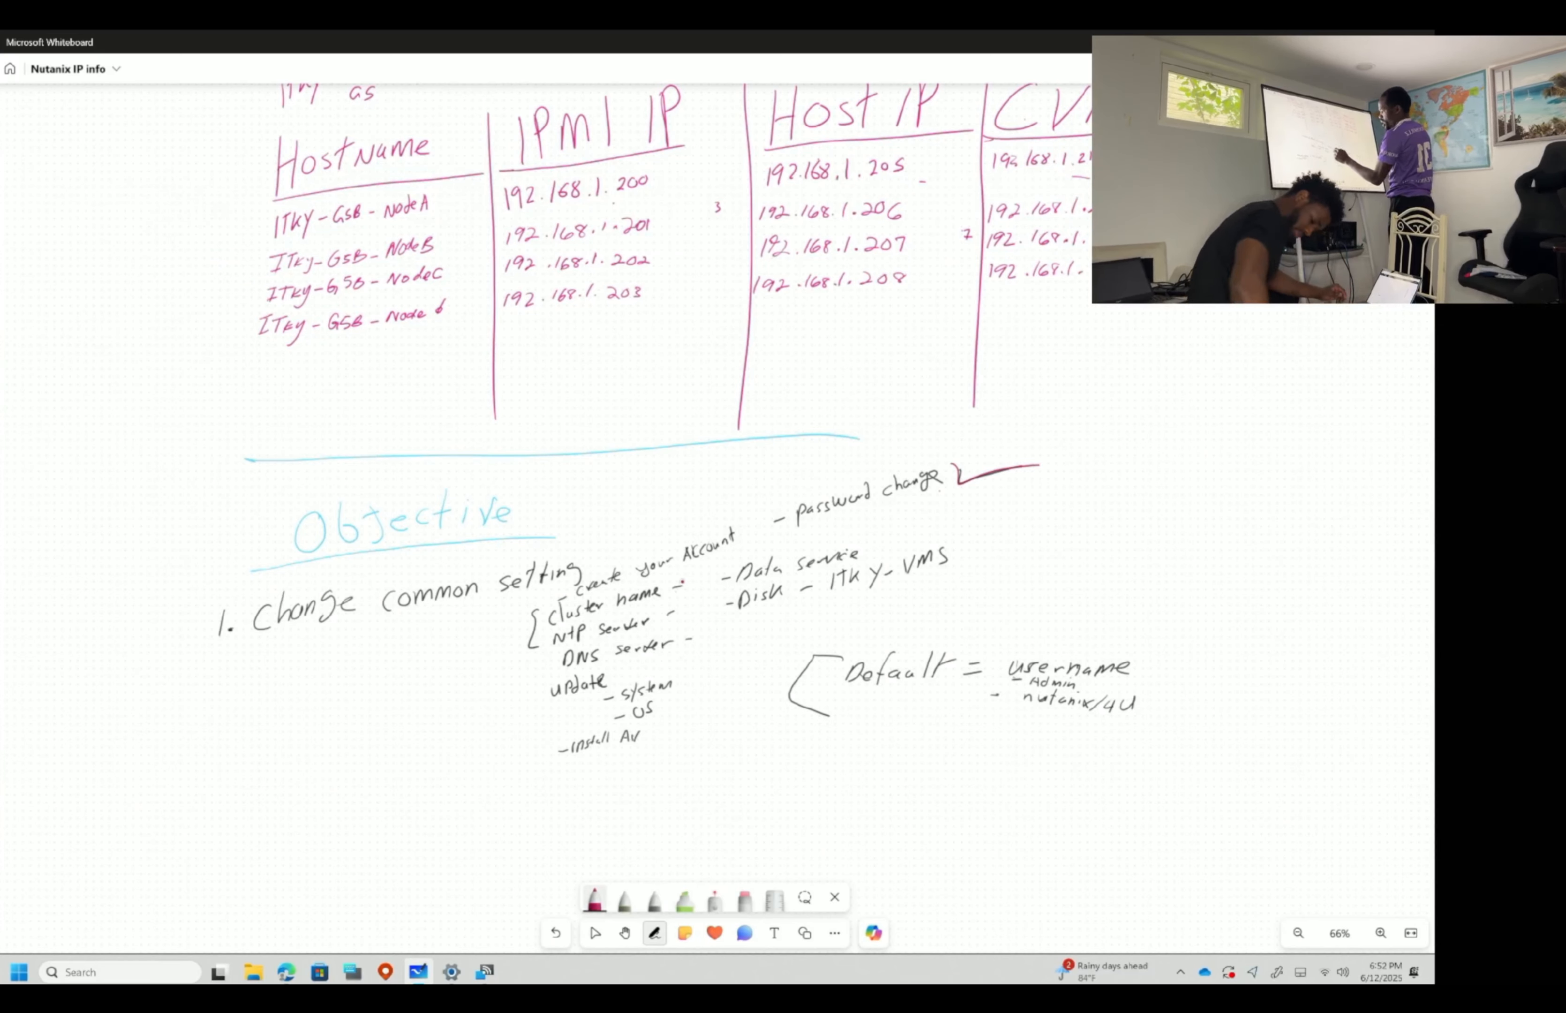
pyautogui.moveTo(685, 587); pyautogui.dragTo(702, 569)
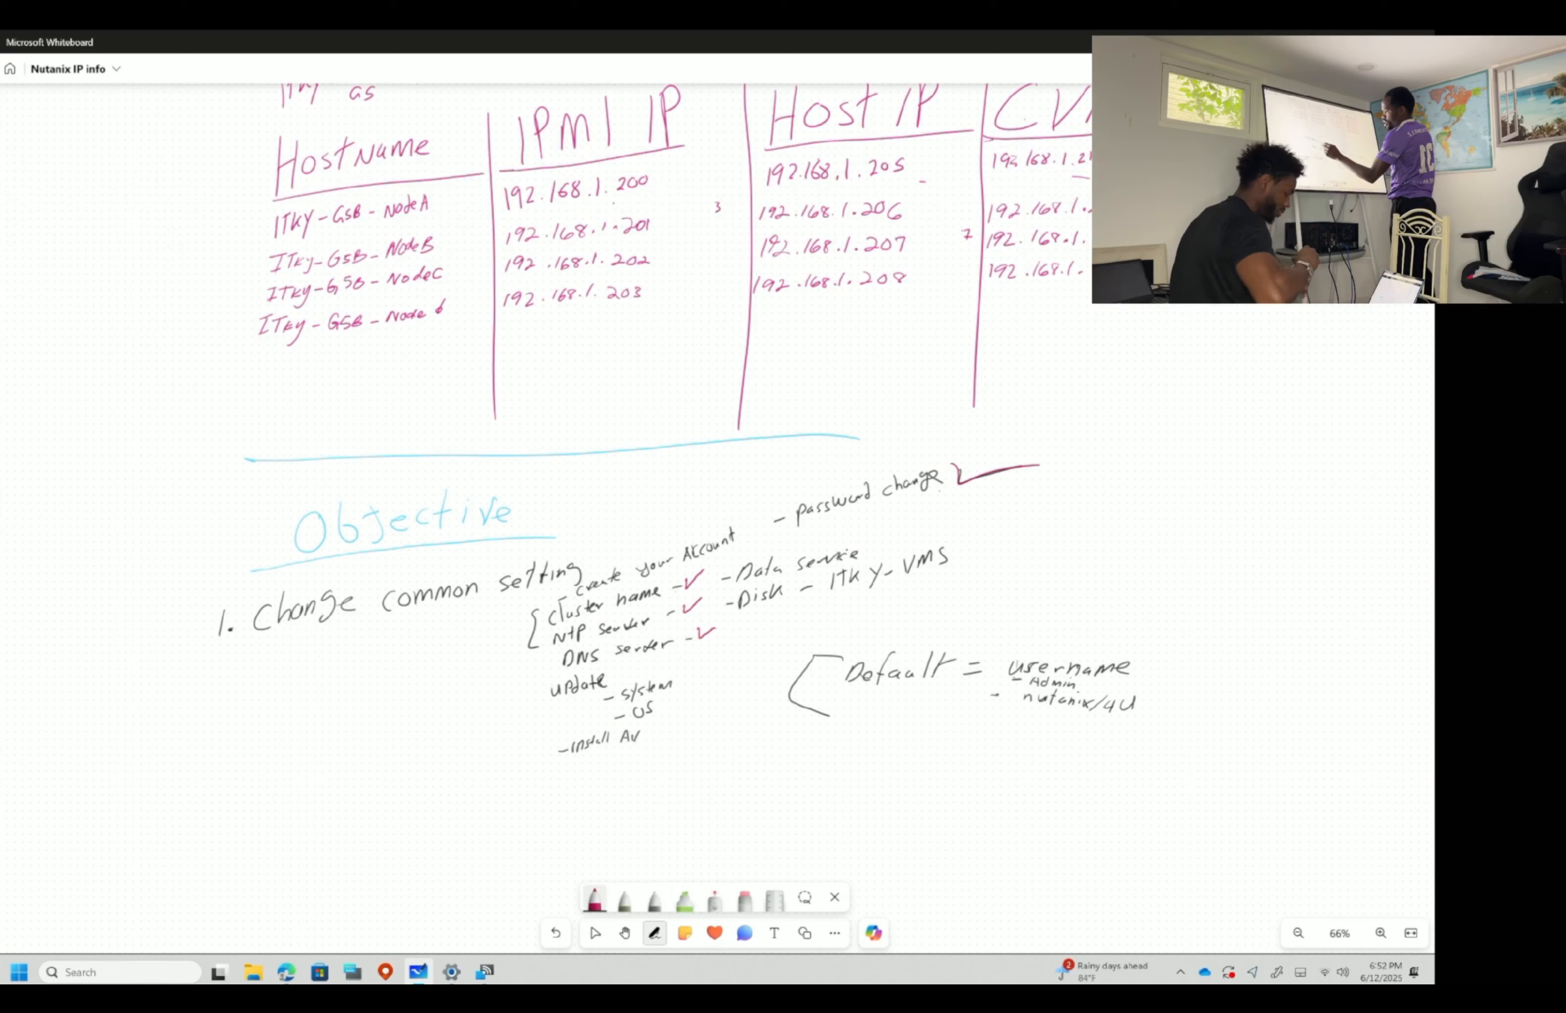
pyautogui.moveTo(865, 544); pyautogui.dragTo(888, 536)
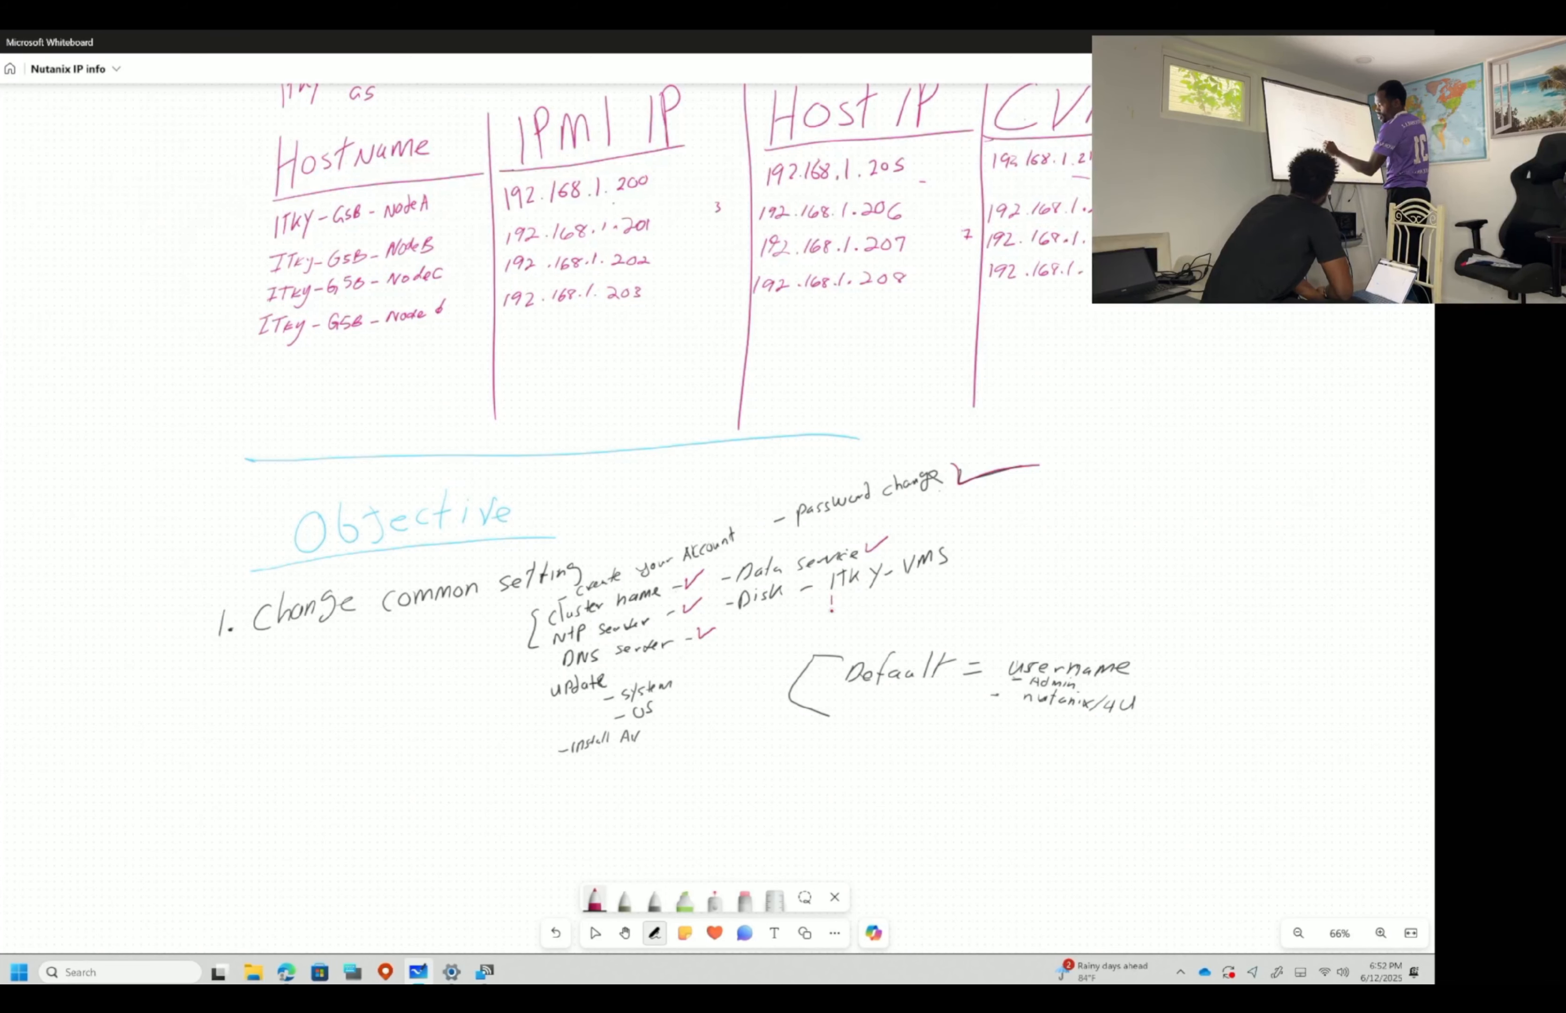
# - Write ITKY-ISOS below ITKY-VMS and tick it, then switch the pen ink to blue
pyautogui.moveTo(856, 595); pyautogui.dragTo(854, 614)
pyautogui.moveTo(867, 597); pyautogui.dragTo(868, 612)
pyautogui.moveTo(871, 598); pyautogui.dragTo(878, 606)
pyautogui.moveTo(884, 596); pyautogui.dragTo(872, 624)
pyautogui.moveTo(888, 602); pyautogui.dragTo(908, 601)
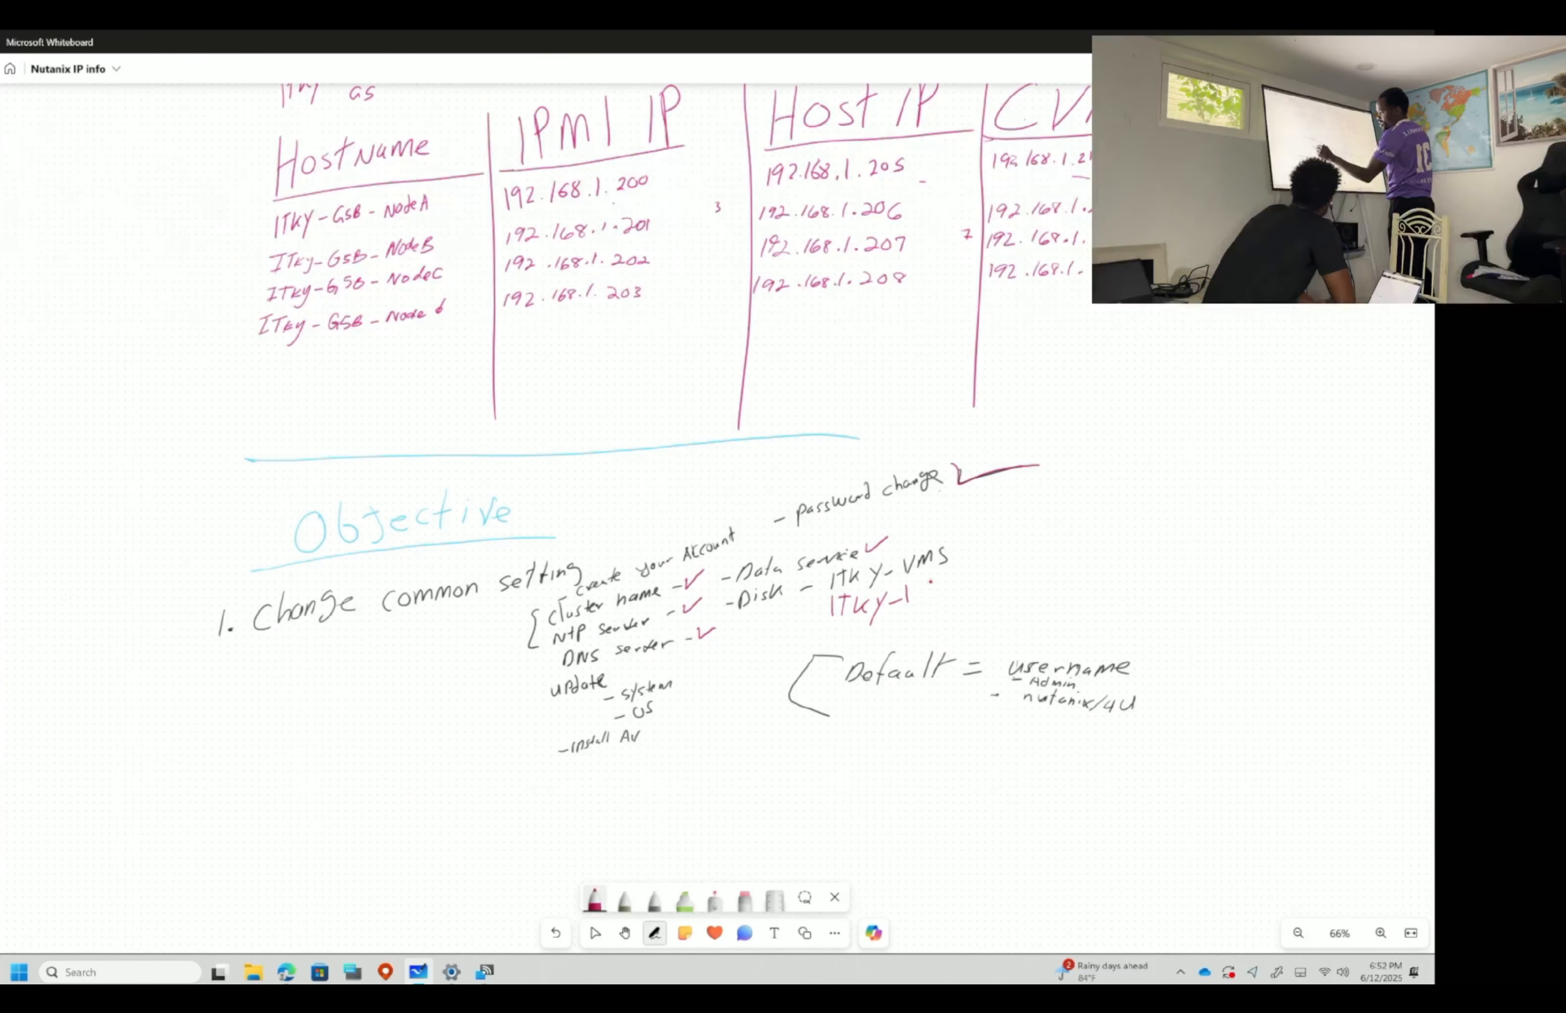
pyautogui.moveTo(941, 580); pyautogui.dragTo(939, 581)
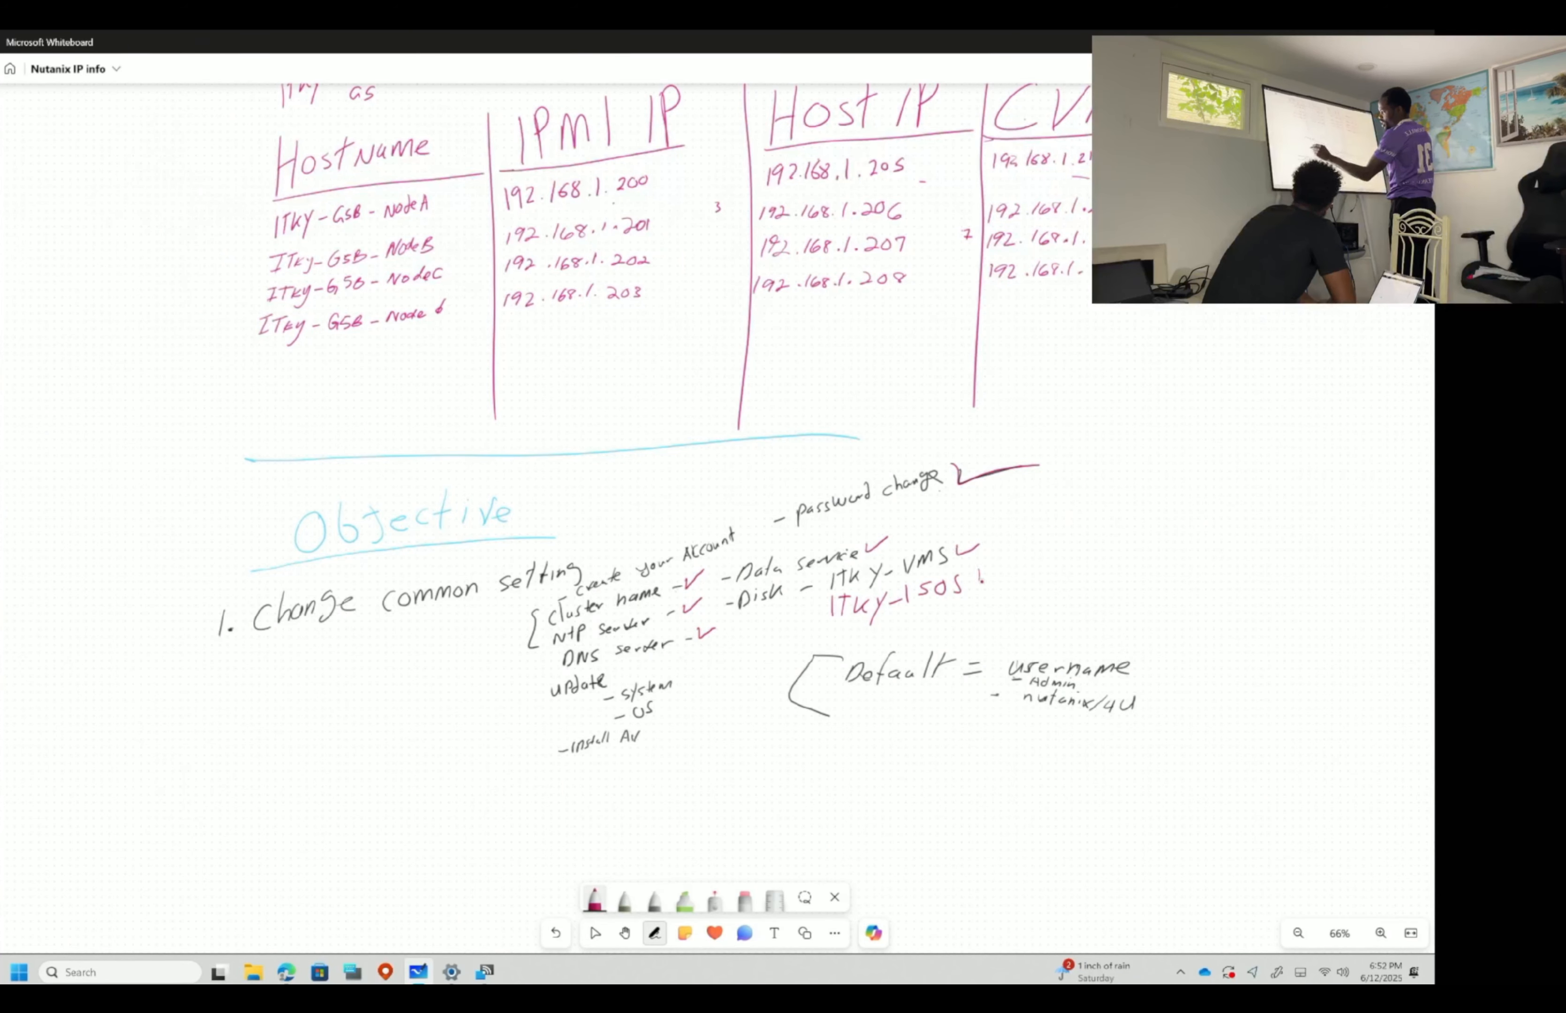
pyautogui.moveTo(981, 576); pyautogui.dragTo(1002, 572)
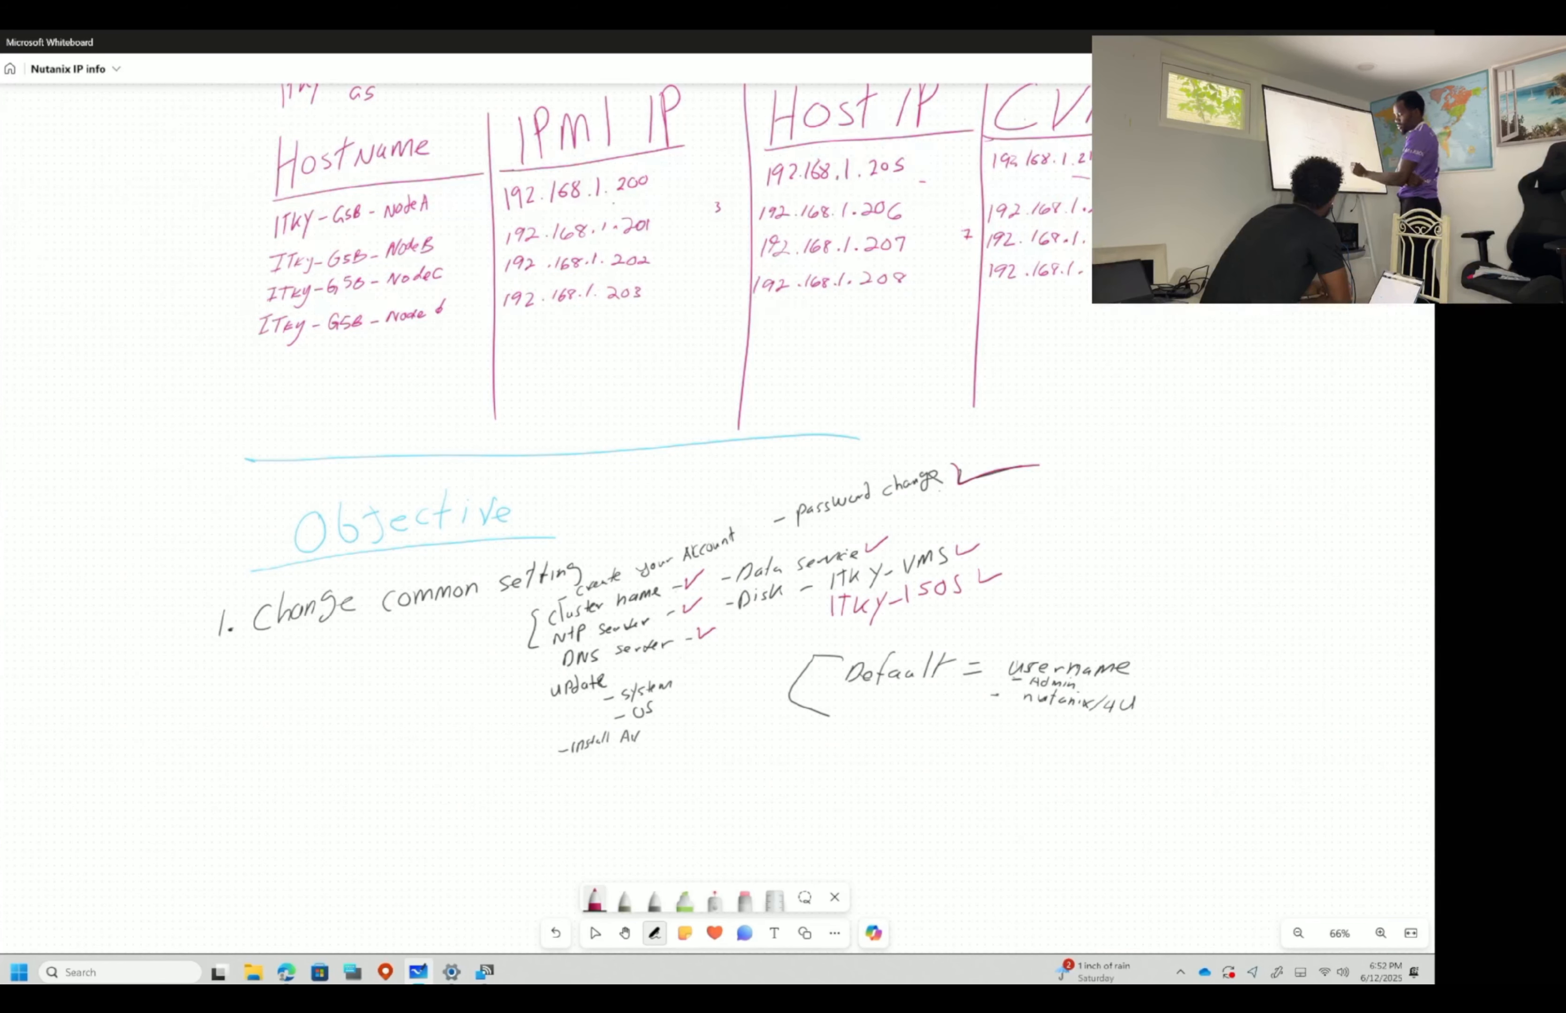
pyautogui.click(594, 898)
pyautogui.click(593, 784)
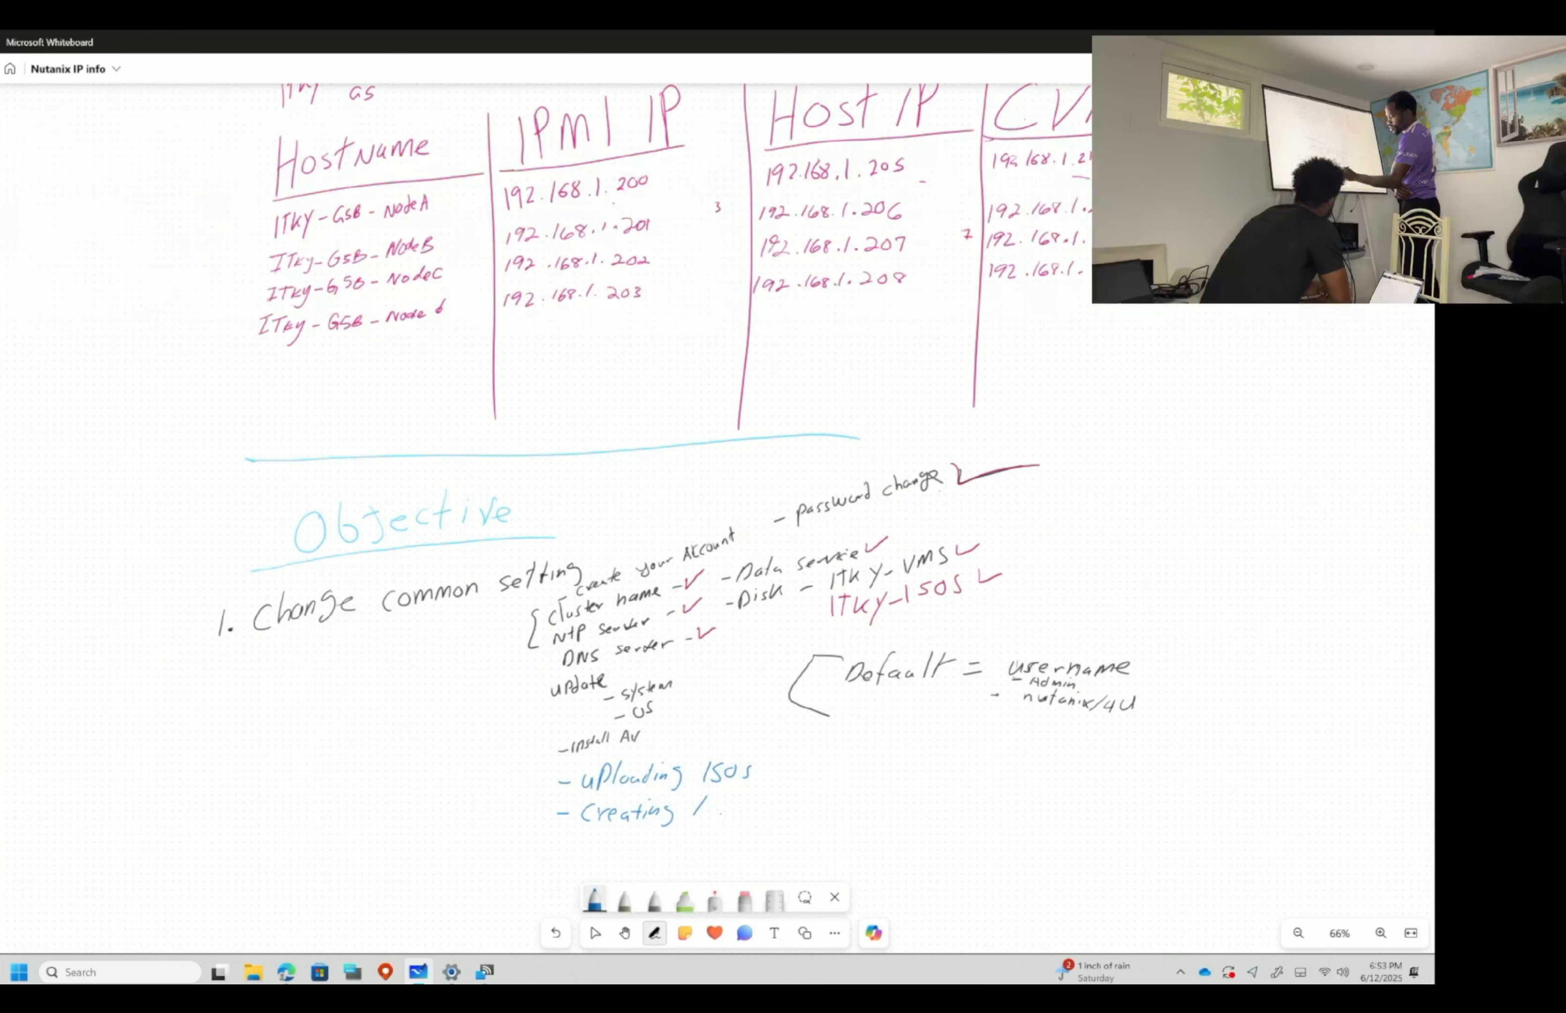
# - Finish writing 'Creating VMs' and tick the default credentials note in magenta
pyautogui.moveTo(721, 814); pyautogui.dragTo(736, 812)
pyautogui.moveTo(753, 796); pyautogui.dragTo(746, 814)
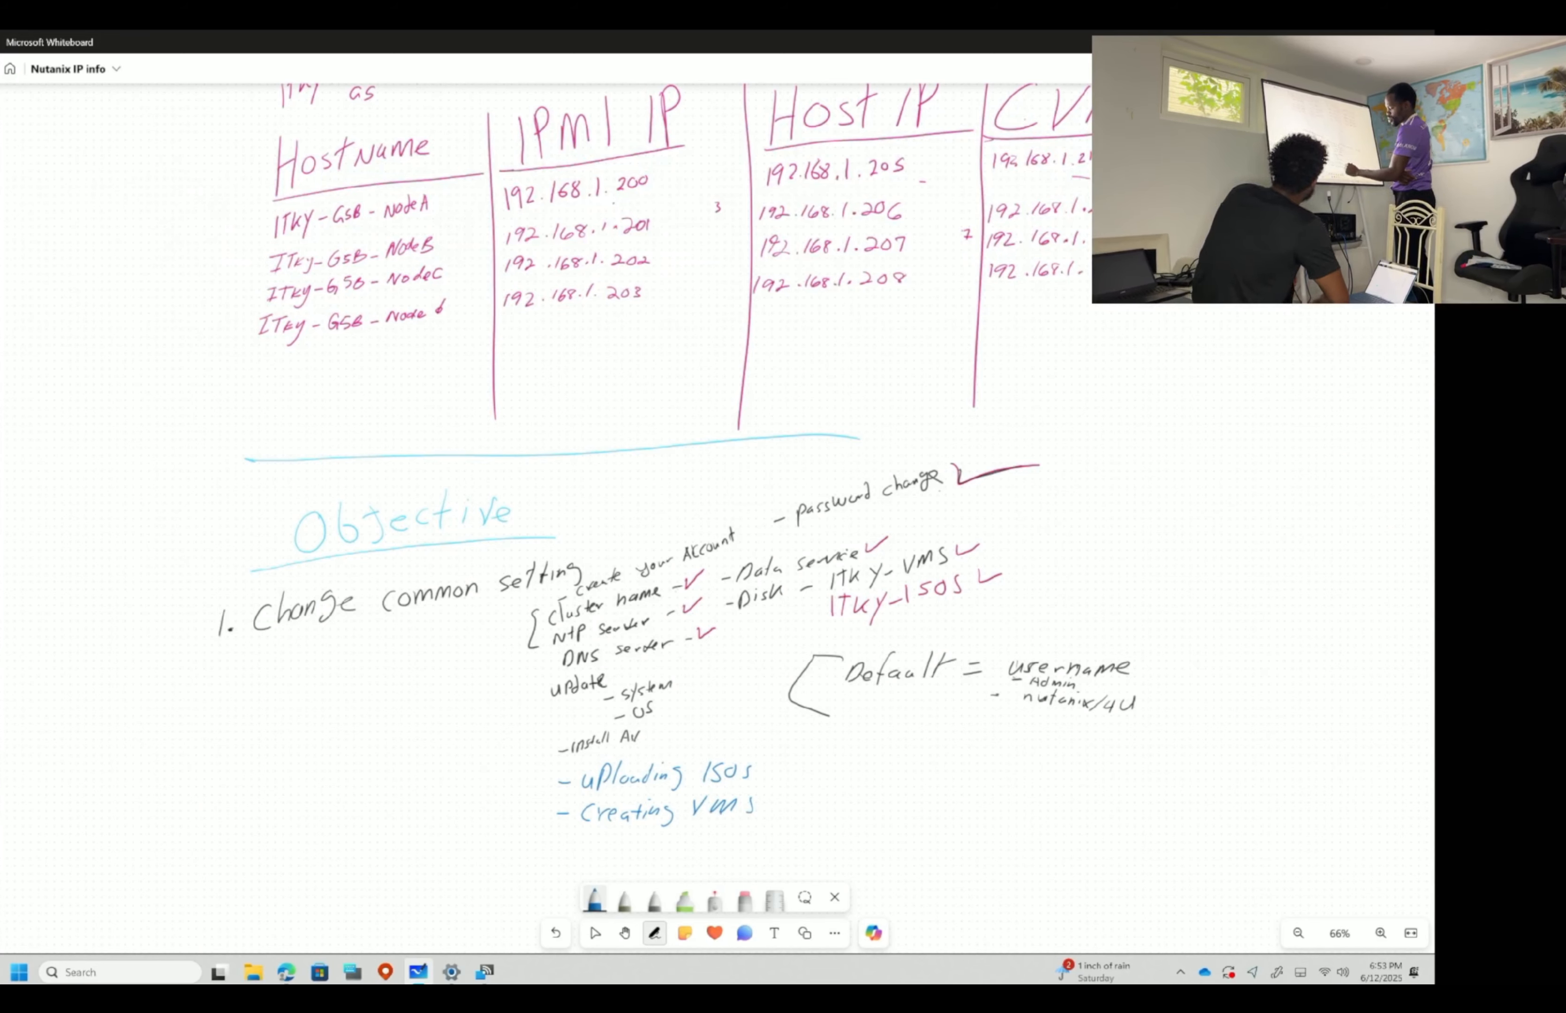
pyautogui.click(595, 899)
pyautogui.click(612, 755)
pyautogui.moveTo(1148, 680); pyautogui.dragTo(1207, 679)
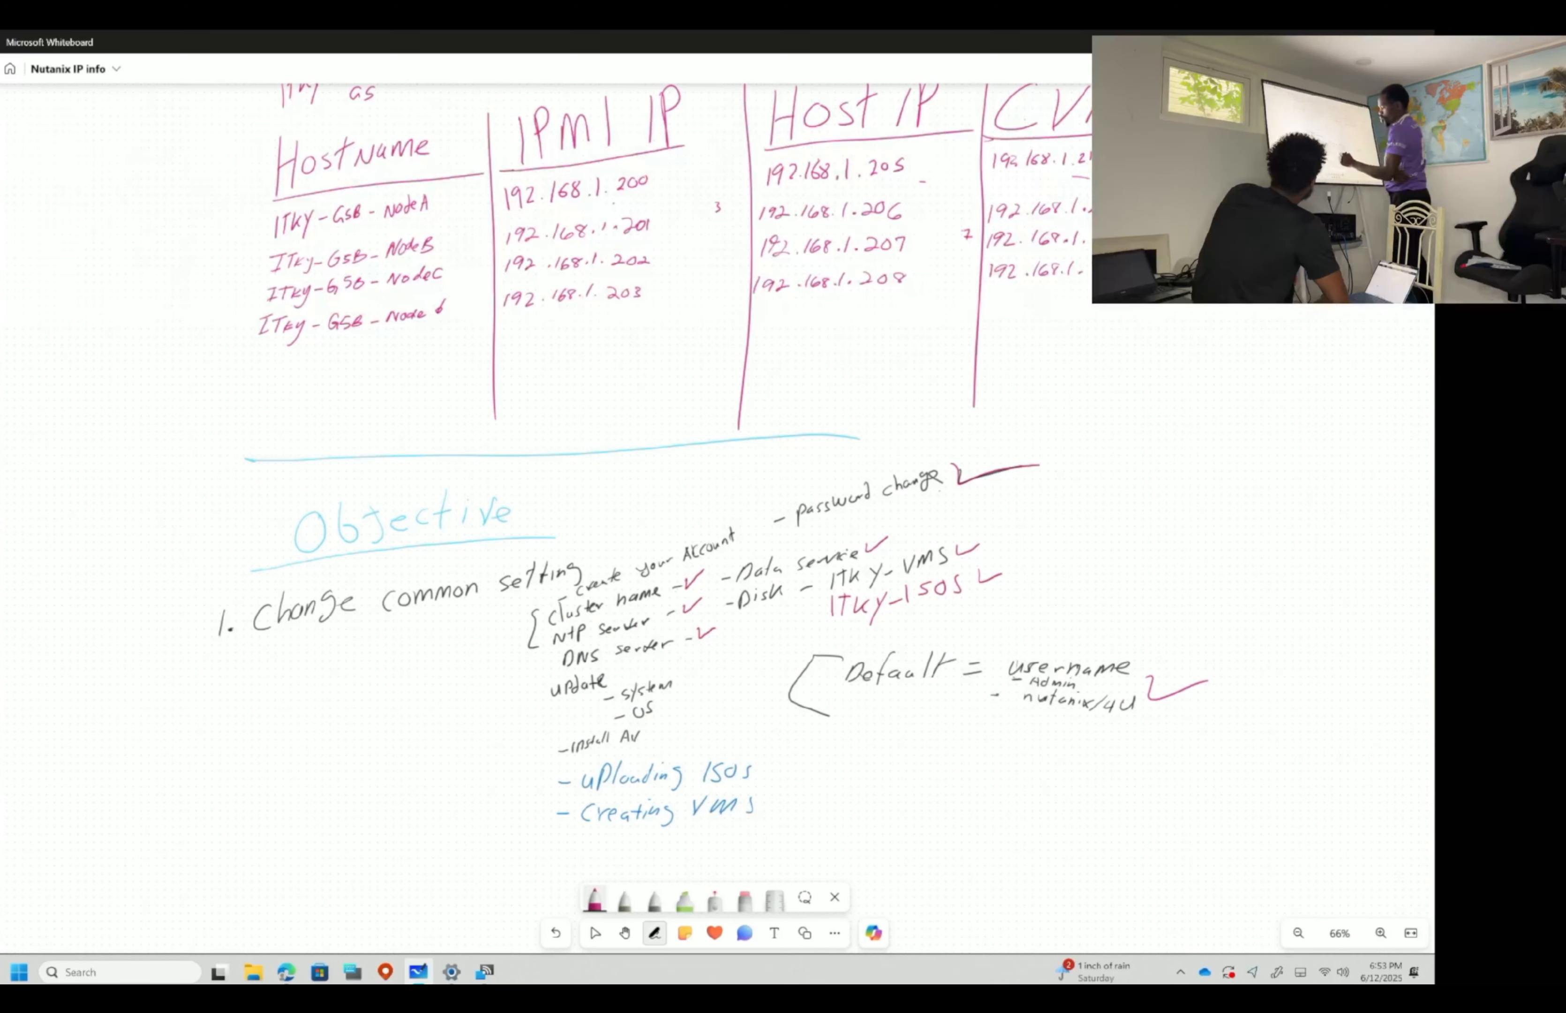
# - Add a dash before the update item and write 'ssh into CVMs – change password' in blue
pyautogui.click(542, 694)
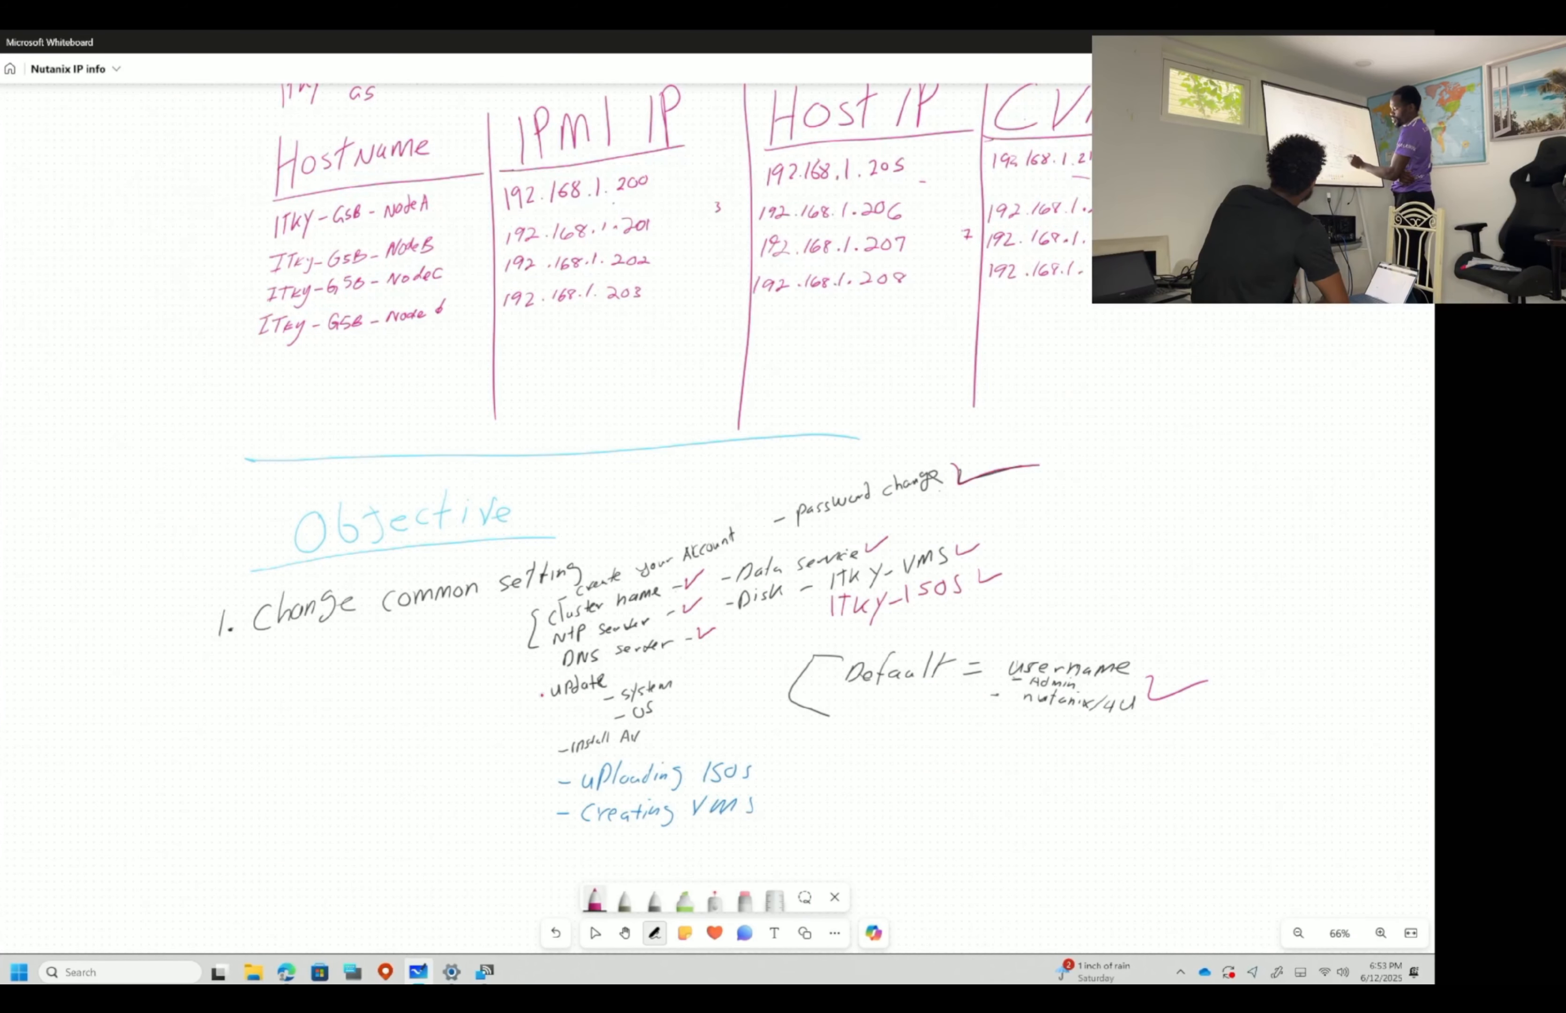
pyautogui.click(602, 904)
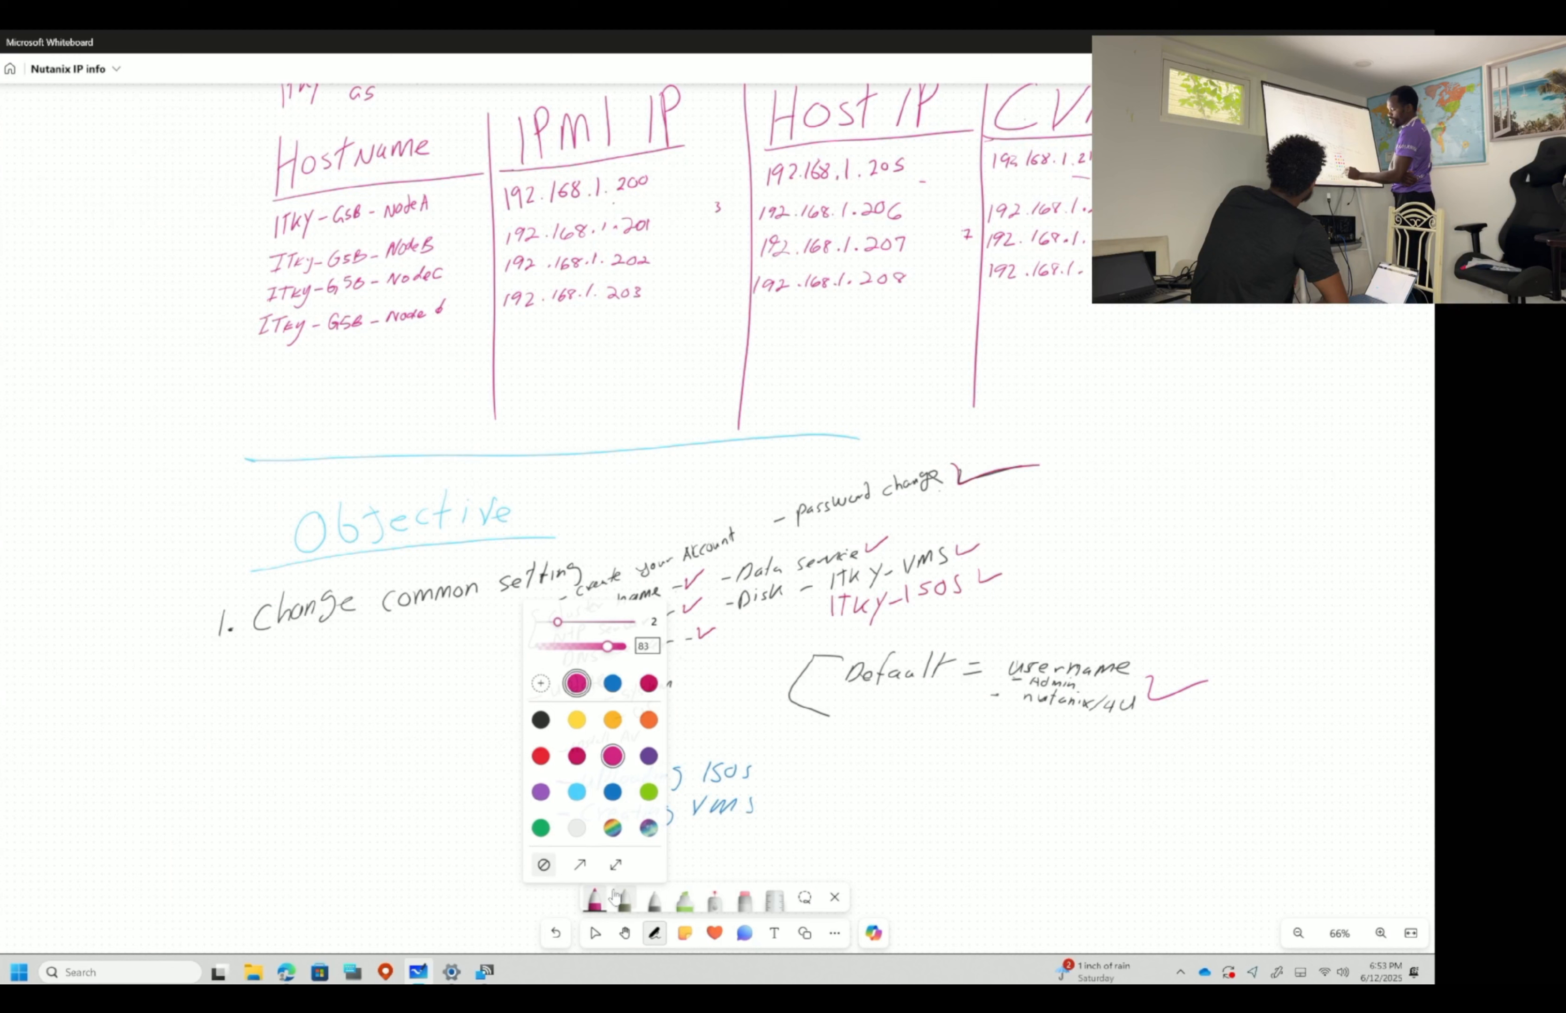
pyautogui.click(613, 791)
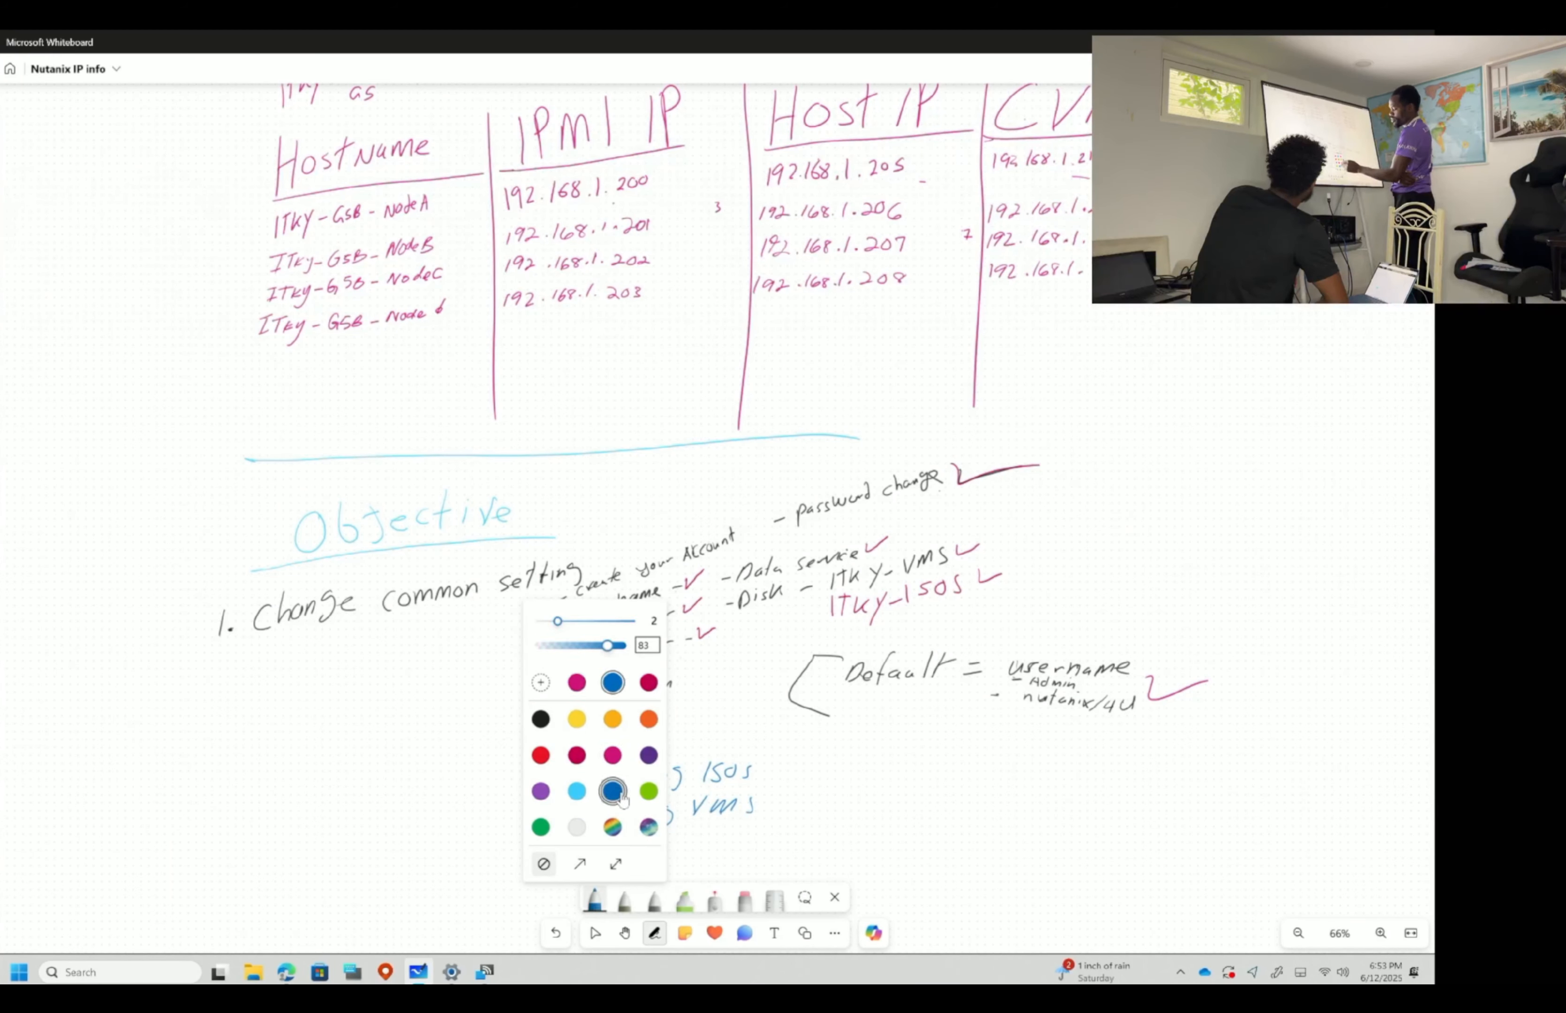
pyautogui.click(595, 901)
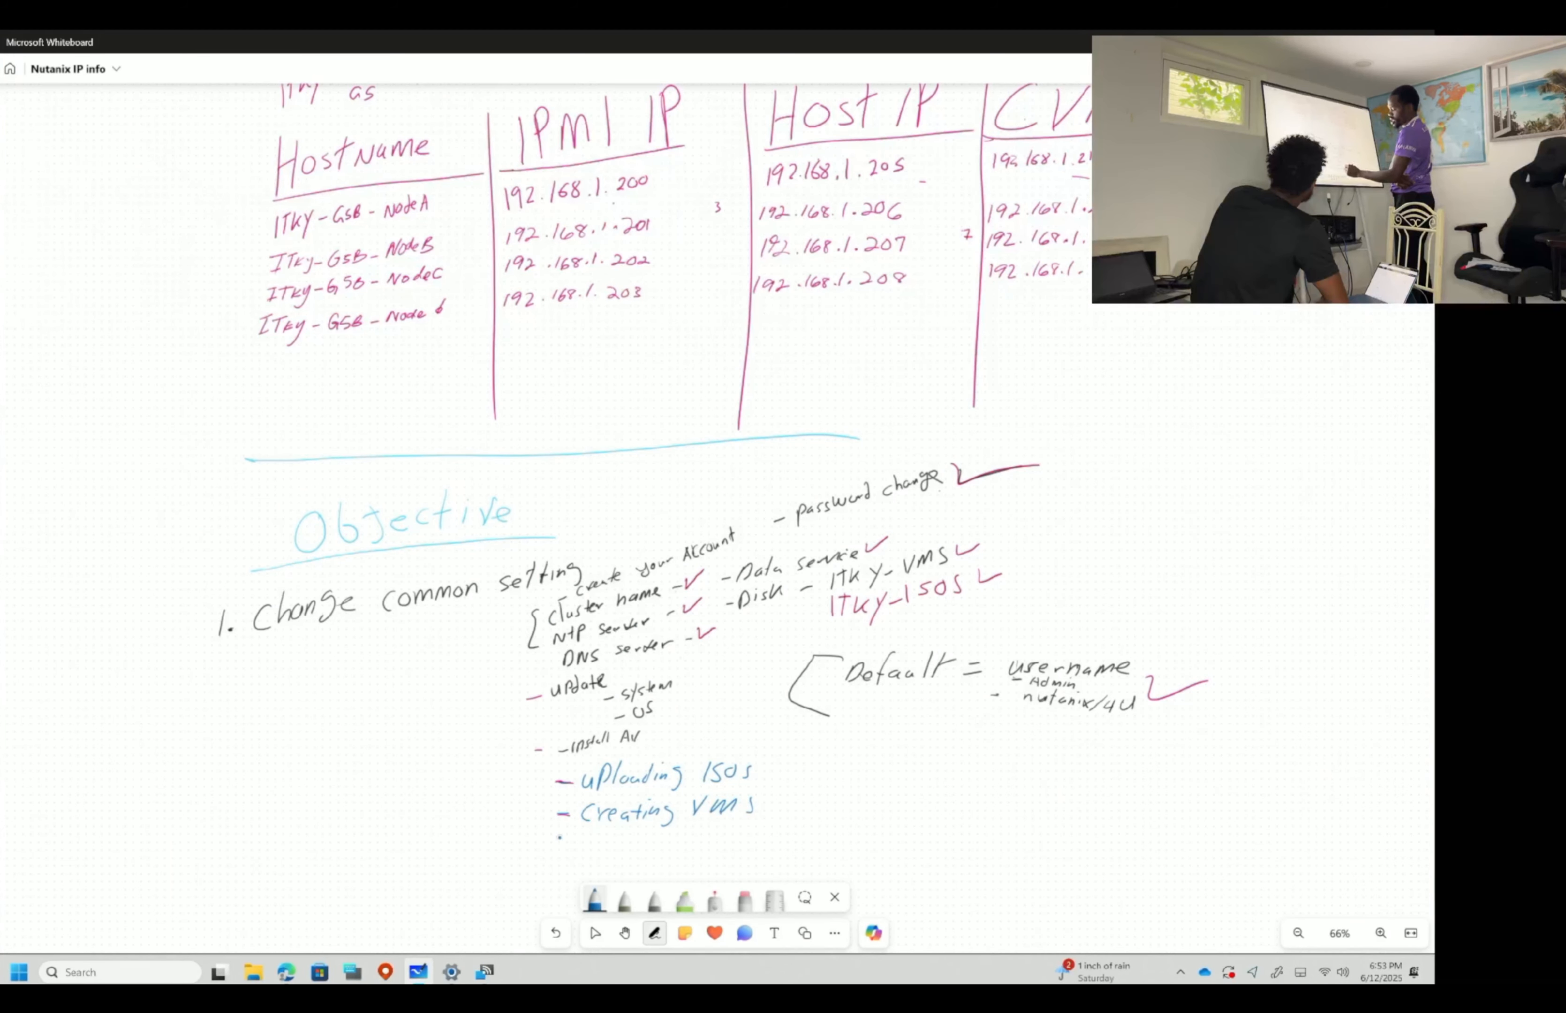
pyautogui.moveTo(556, 844); pyautogui.dragTo(566, 844)
pyautogui.moveTo(594, 837); pyautogui.dragTo(584, 853)
pyautogui.moveTo(605, 837); pyautogui.dragTo(595, 852)
pyautogui.moveTo(610, 830); pyautogui.dragTo(623, 853)
pyautogui.moveTo(641, 845); pyautogui.dragTo(679, 843)
pyautogui.moveTo(712, 835); pyautogui.dragTo(762, 844)
pyautogui.moveTo(777, 838); pyautogui.dragTo(792, 837)
pyautogui.moveTo(812, 831)
pyautogui.mouseDown()
pyautogui.moveTo(919, 837)
pyautogui.moveTo(1038, 810)
pyautogui.mouseUp()
pyautogui.hotkey('ctrl', 'z')
pyautogui.hotkey('ctrl', 'z')
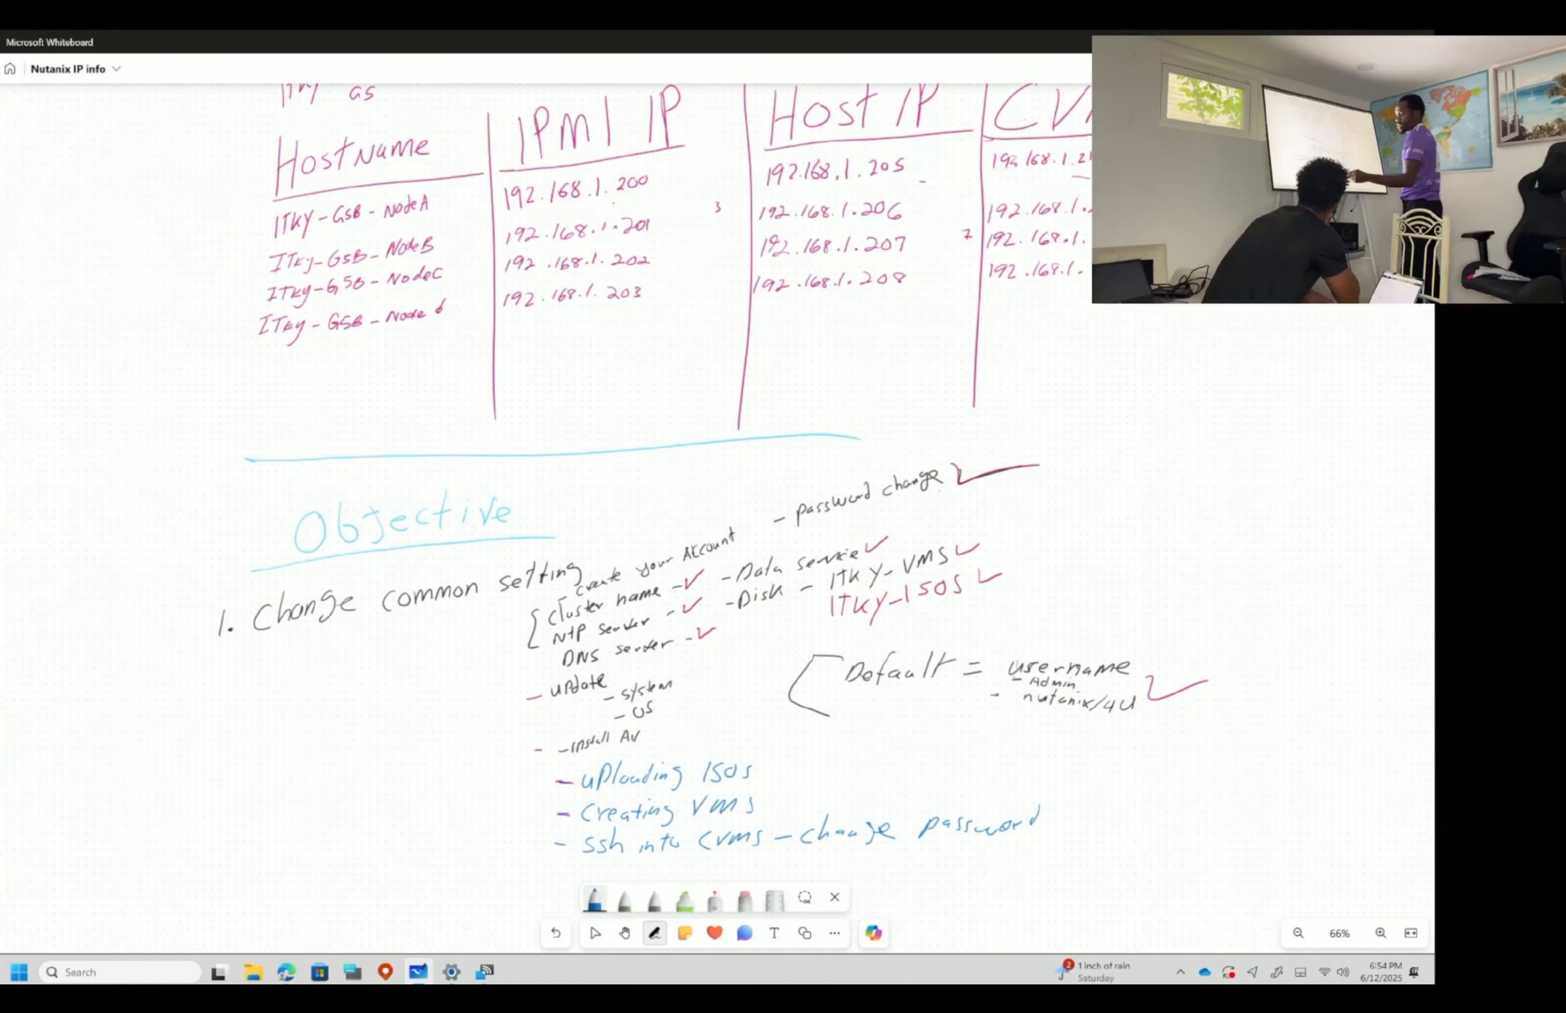
# - Write 'use ubuntu desktop' on a new line
pyautogui.scroll(-2, 658, 512)
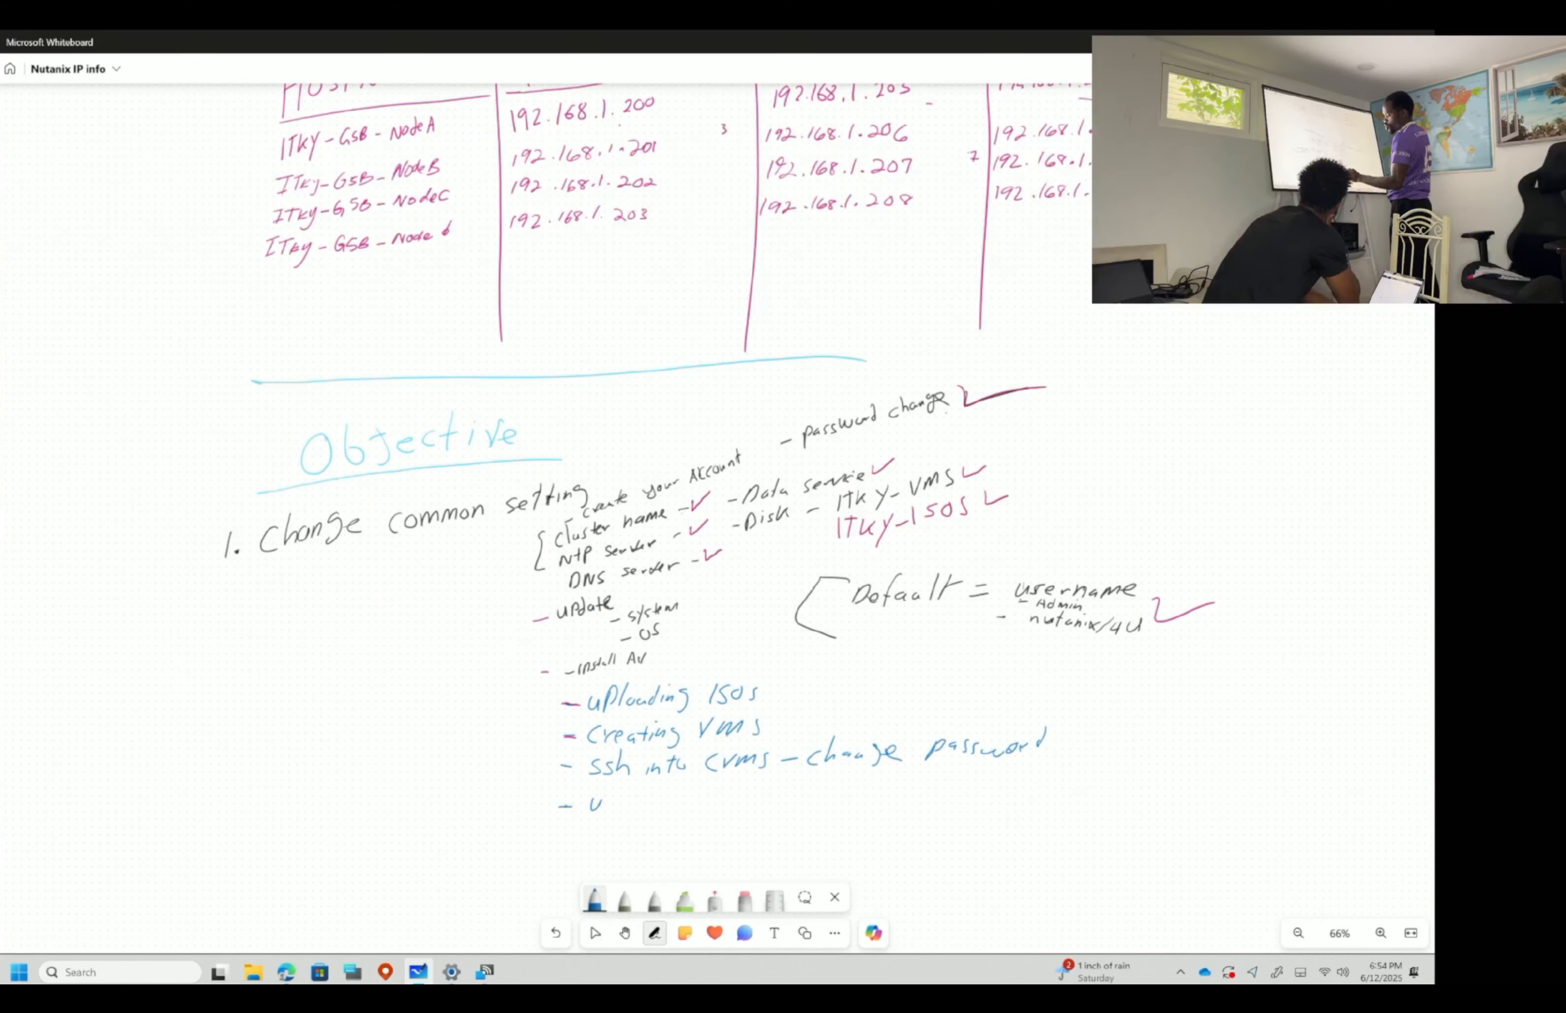
pyautogui.moveTo(684, 805); pyautogui.dragTo(700, 808)
pyautogui.moveTo(709, 791); pyautogui.dragTo(706, 809)
pyautogui.moveTo(702, 799); pyautogui.dragTo(714, 797)
pyautogui.moveTo(712, 801); pyautogui.dragTo(724, 809)
pyautogui.moveTo(754, 793)
pyautogui.mouseDown()
pyautogui.moveTo(749, 808)
pyautogui.moveTo(775, 805)
pyautogui.mouseUp()
pyautogui.moveTo(781, 798); pyautogui.dragTo(780, 808)
pyautogui.moveTo(791, 787); pyautogui.dragTo(793, 809)
pyautogui.moveTo(804, 793); pyautogui.dragTo(803, 808)
pyautogui.moveTo(816, 787); pyautogui.dragTo(814, 808)
pyautogui.moveTo(826, 797); pyautogui.dragTo(848, 797)
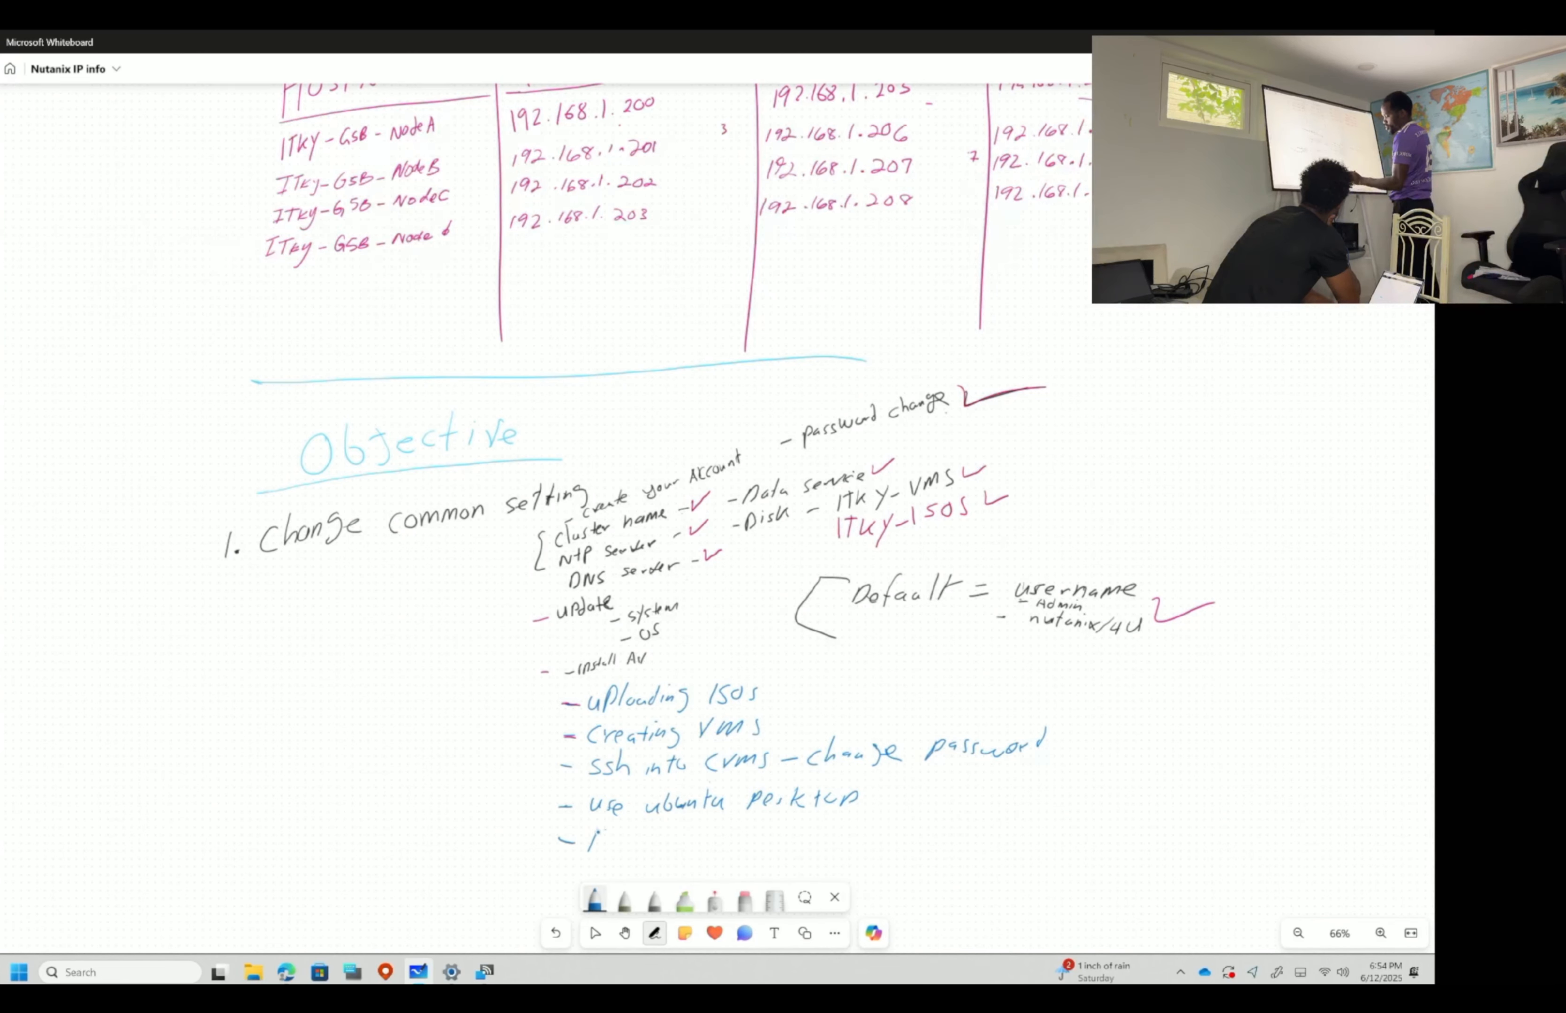
# - Write 'Check Health Ensure cluster', then briefly check the ISO upload progress in Prism
pyautogui.moveTo(605, 823); pyautogui.dragTo(613, 848)
pyautogui.moveTo(618, 837); pyautogui.dragTo(639, 848)
pyautogui.moveTo(644, 830); pyautogui.dragTo(659, 854)
pyautogui.moveTo(674, 822); pyautogui.dragTo(684, 849)
pyautogui.moveTo(691, 837); pyautogui.dragTo(749, 847)
pyautogui.moveTo(742, 830)
pyautogui.mouseDown()
pyautogui.moveTo(781, 848)
pyautogui.moveTo(796, 821)
pyautogui.mouseUp()
pyautogui.moveTo(775, 848); pyautogui.dragTo(788, 848)
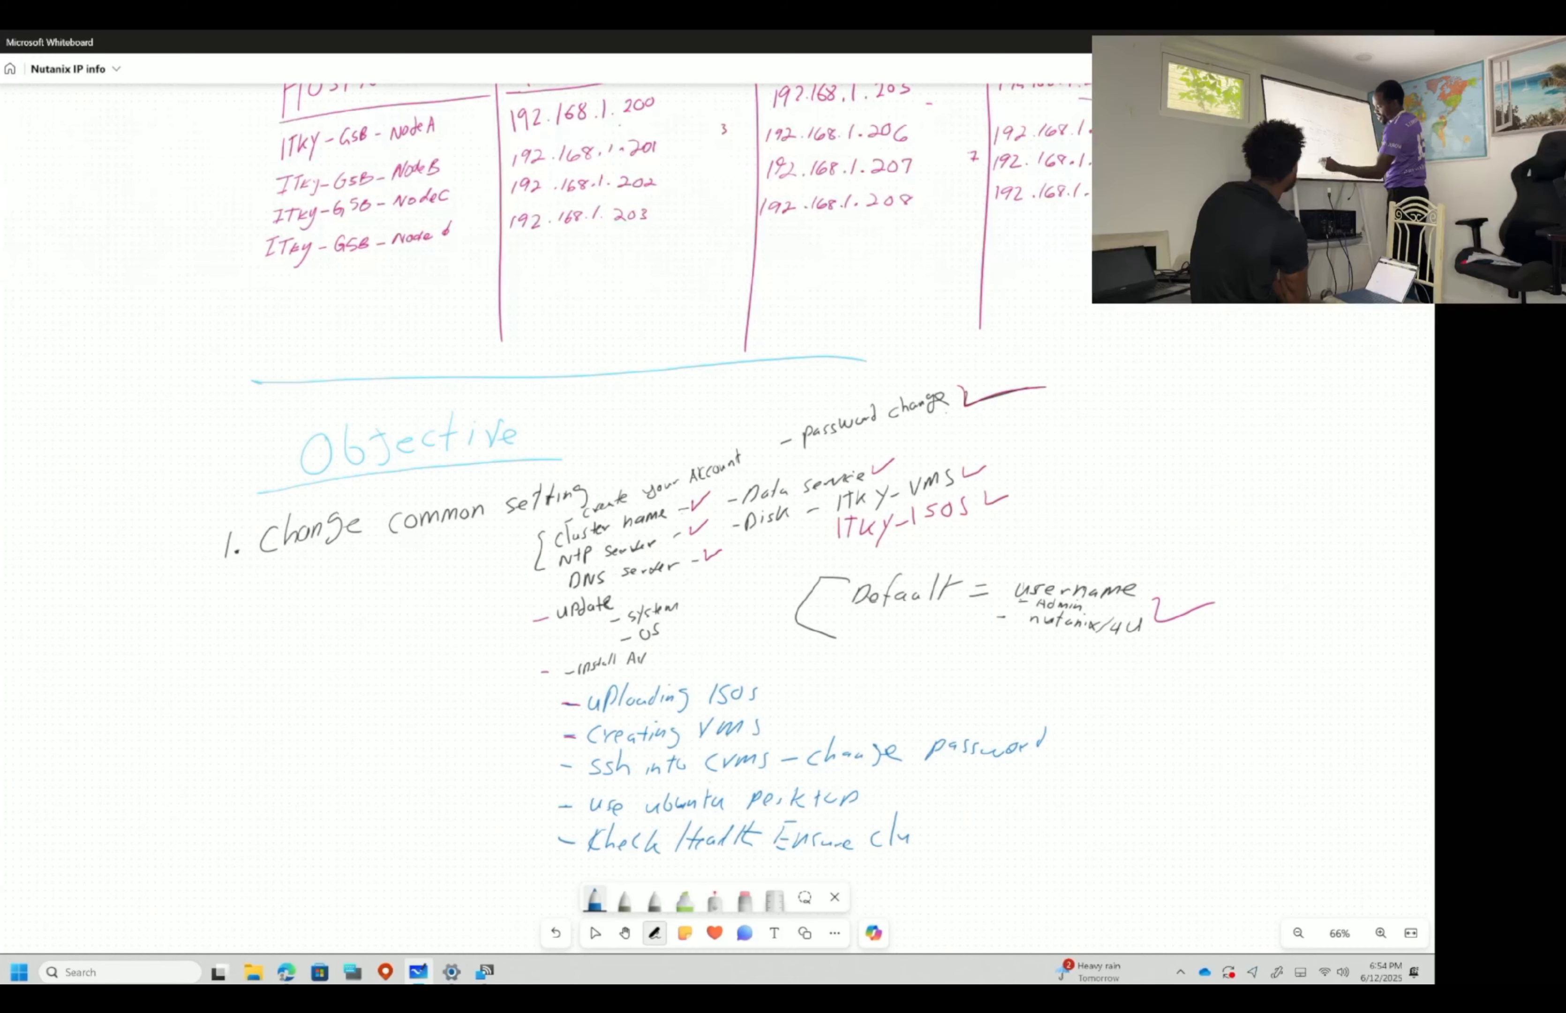
pyautogui.moveTo(919, 832); pyautogui.dragTo(916, 841)
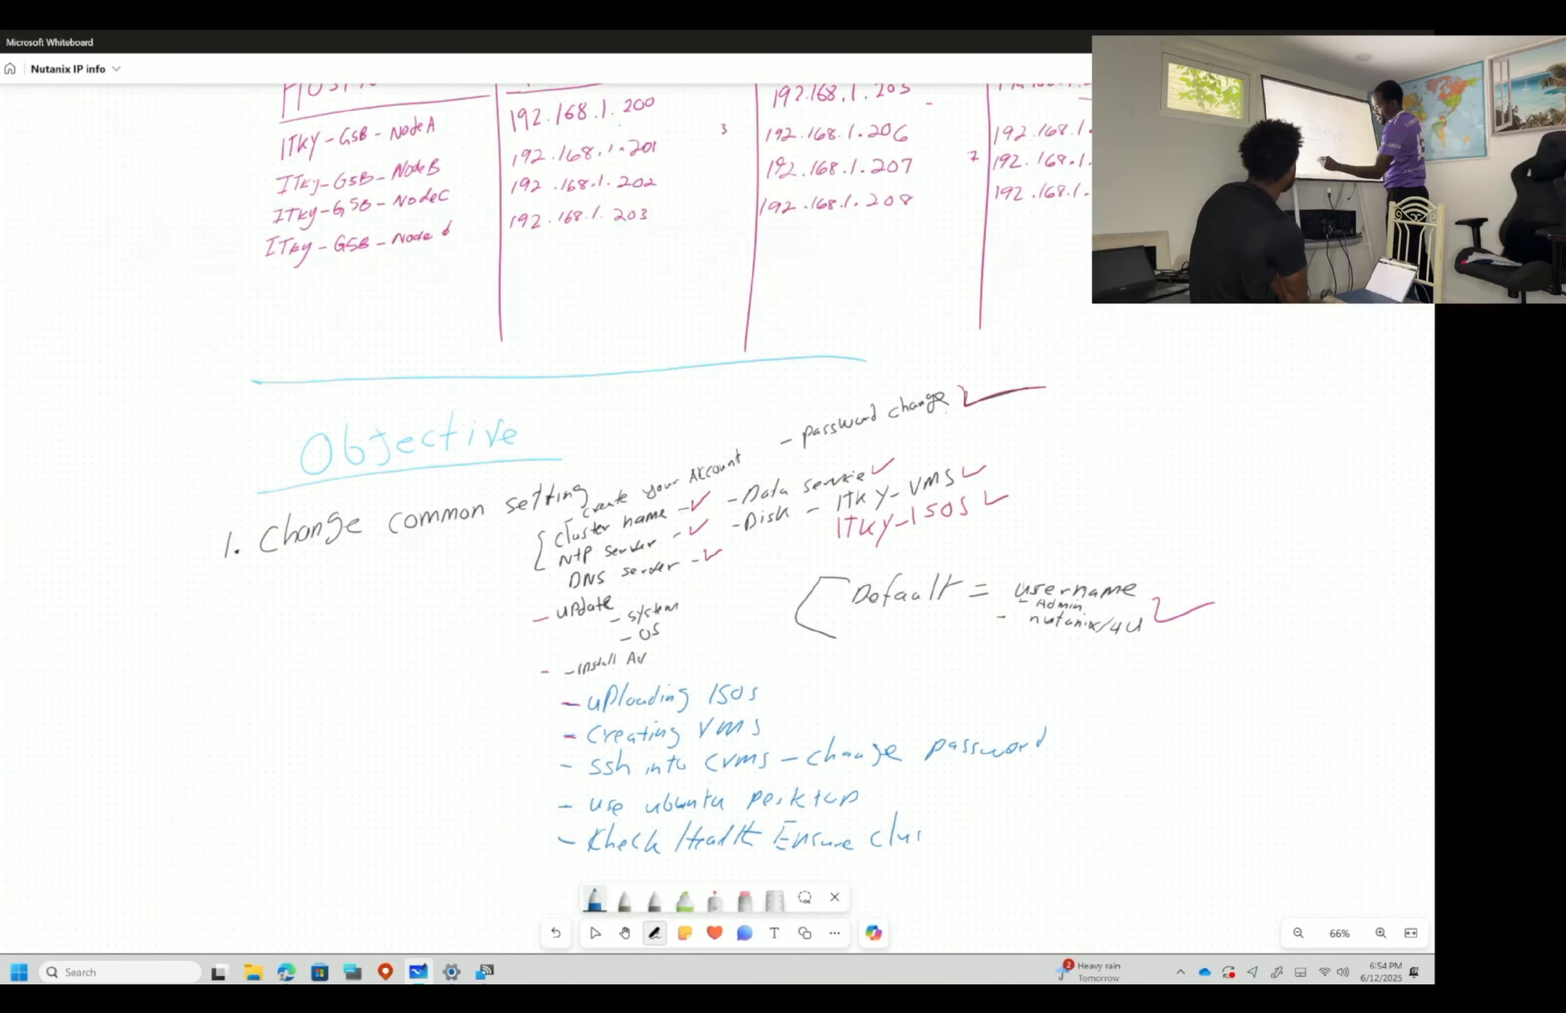
pyautogui.moveTo(934, 814)
pyautogui.mouseDown()
pyautogui.moveTo(929, 841)
pyautogui.moveTo(941, 826)
pyautogui.mouseUp()
pyautogui.moveTo(937, 835); pyautogui.dragTo(959, 831)
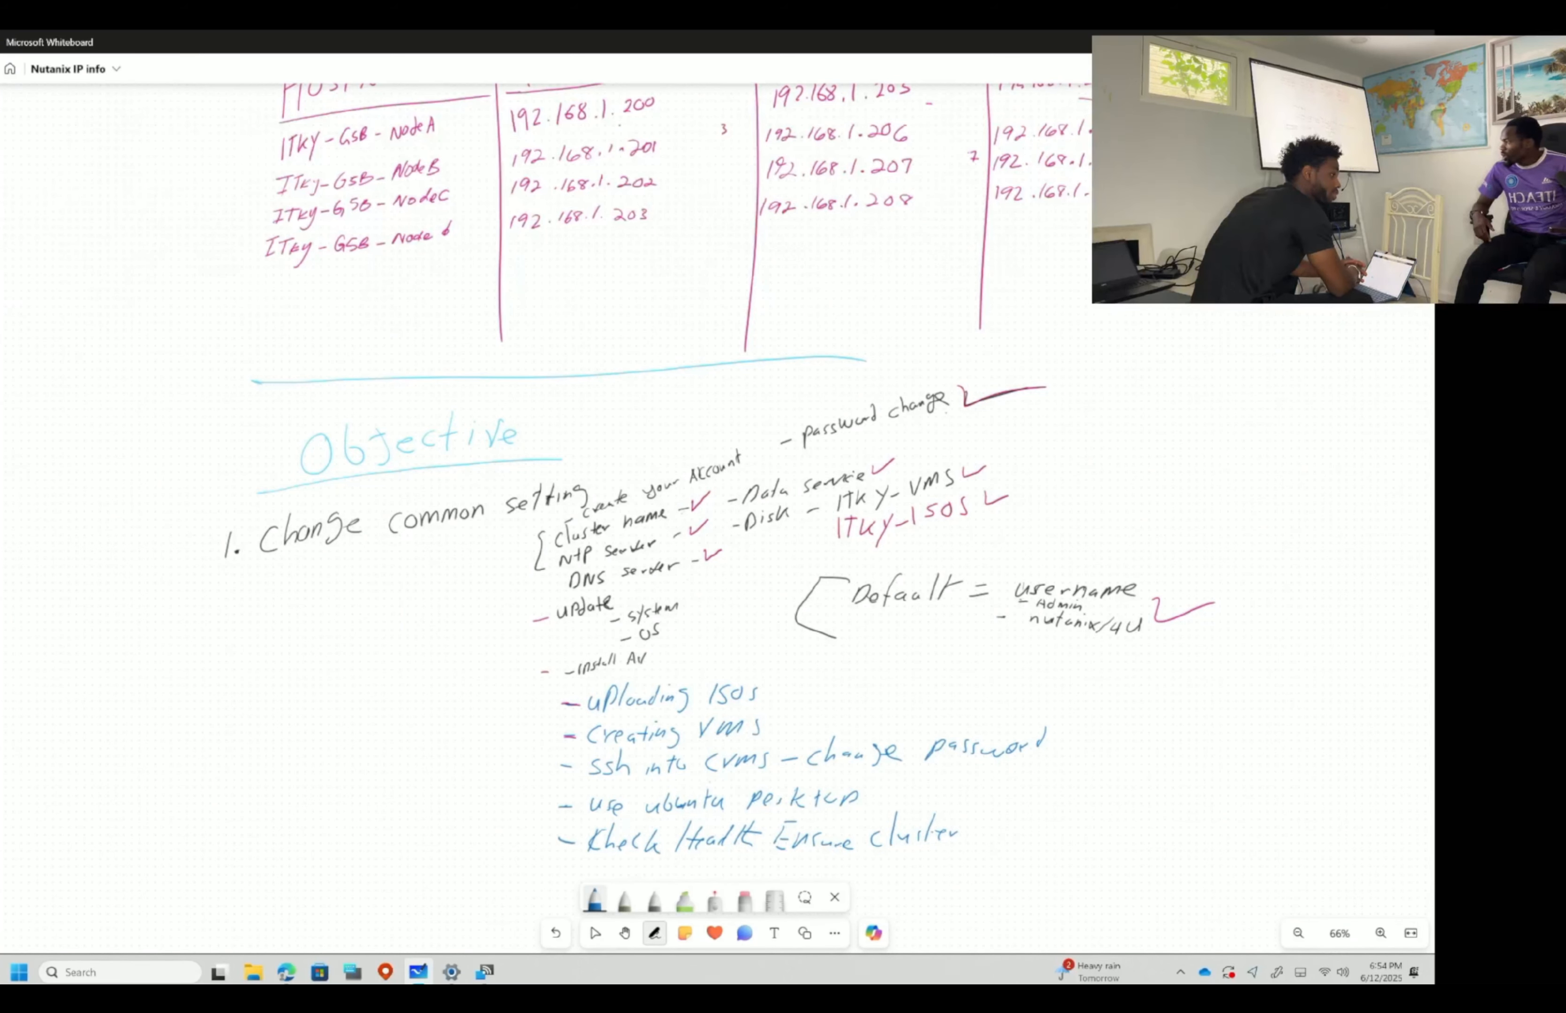
pyautogui.click(486, 972)
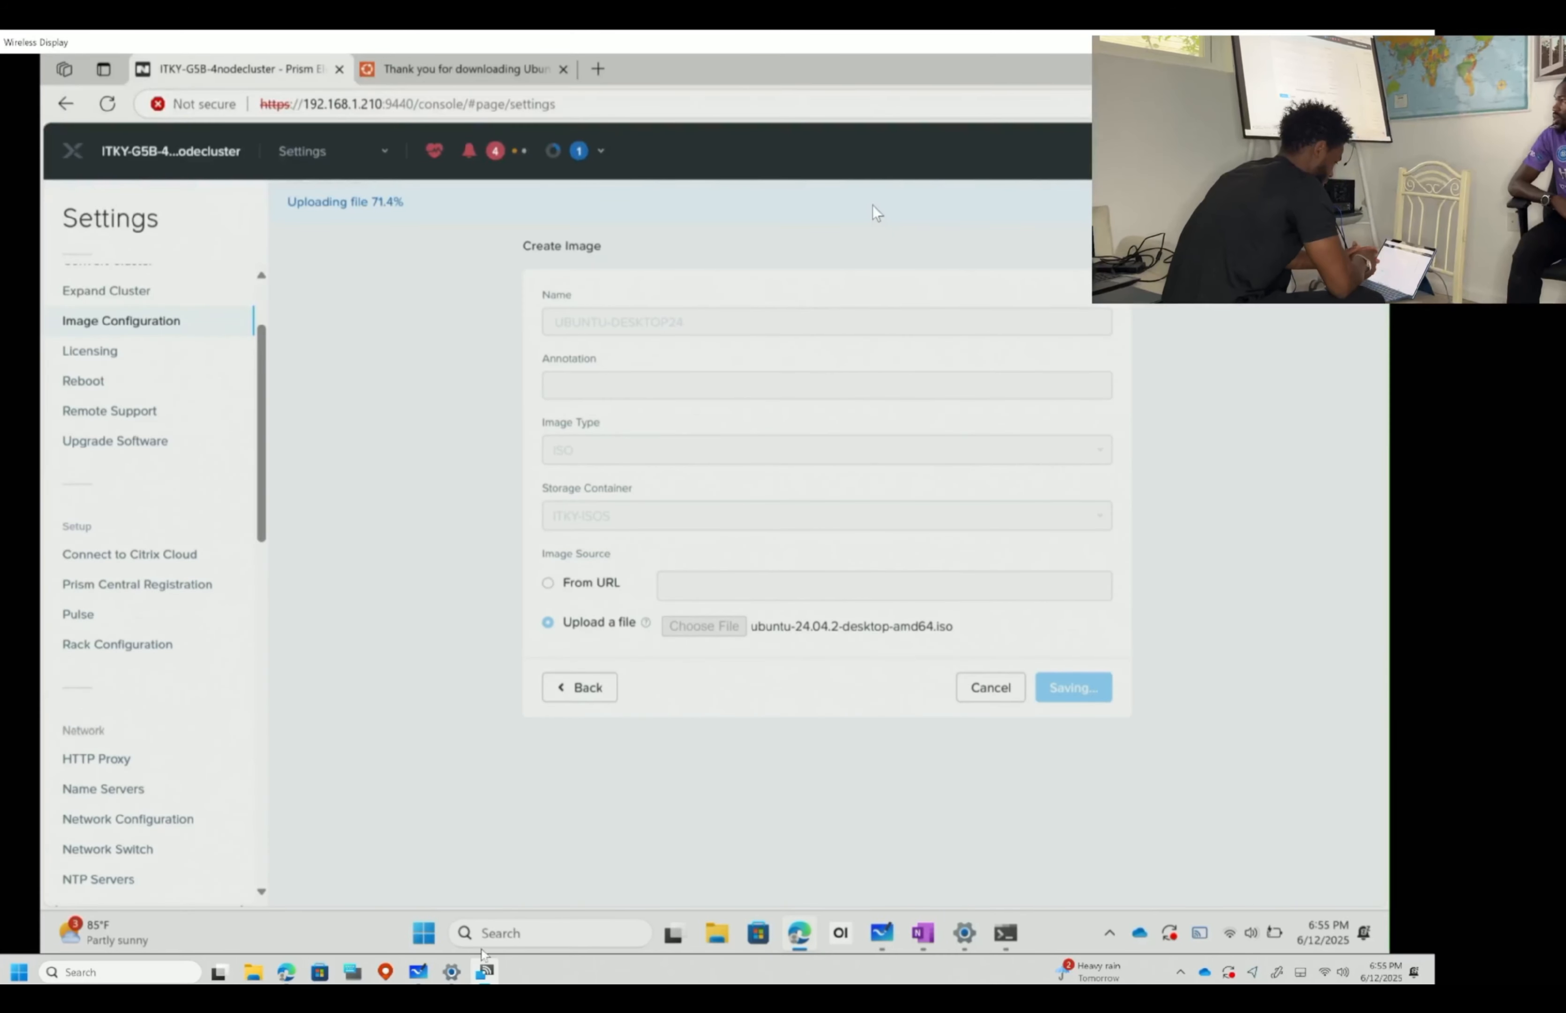
pyautogui.click(486, 973)
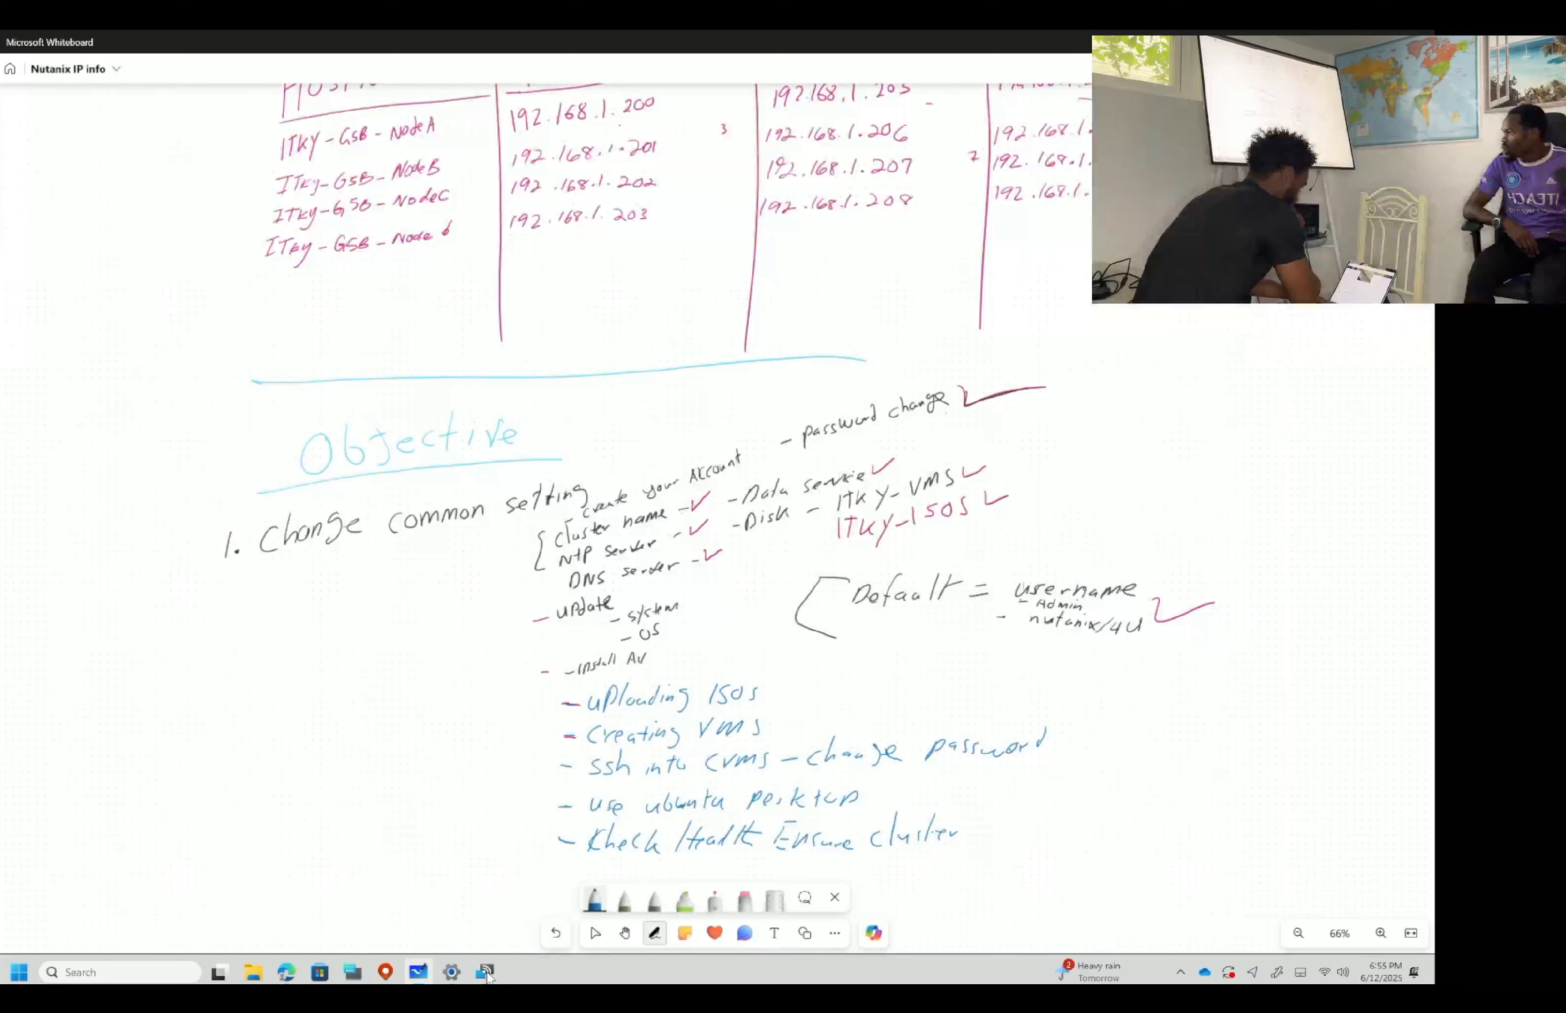
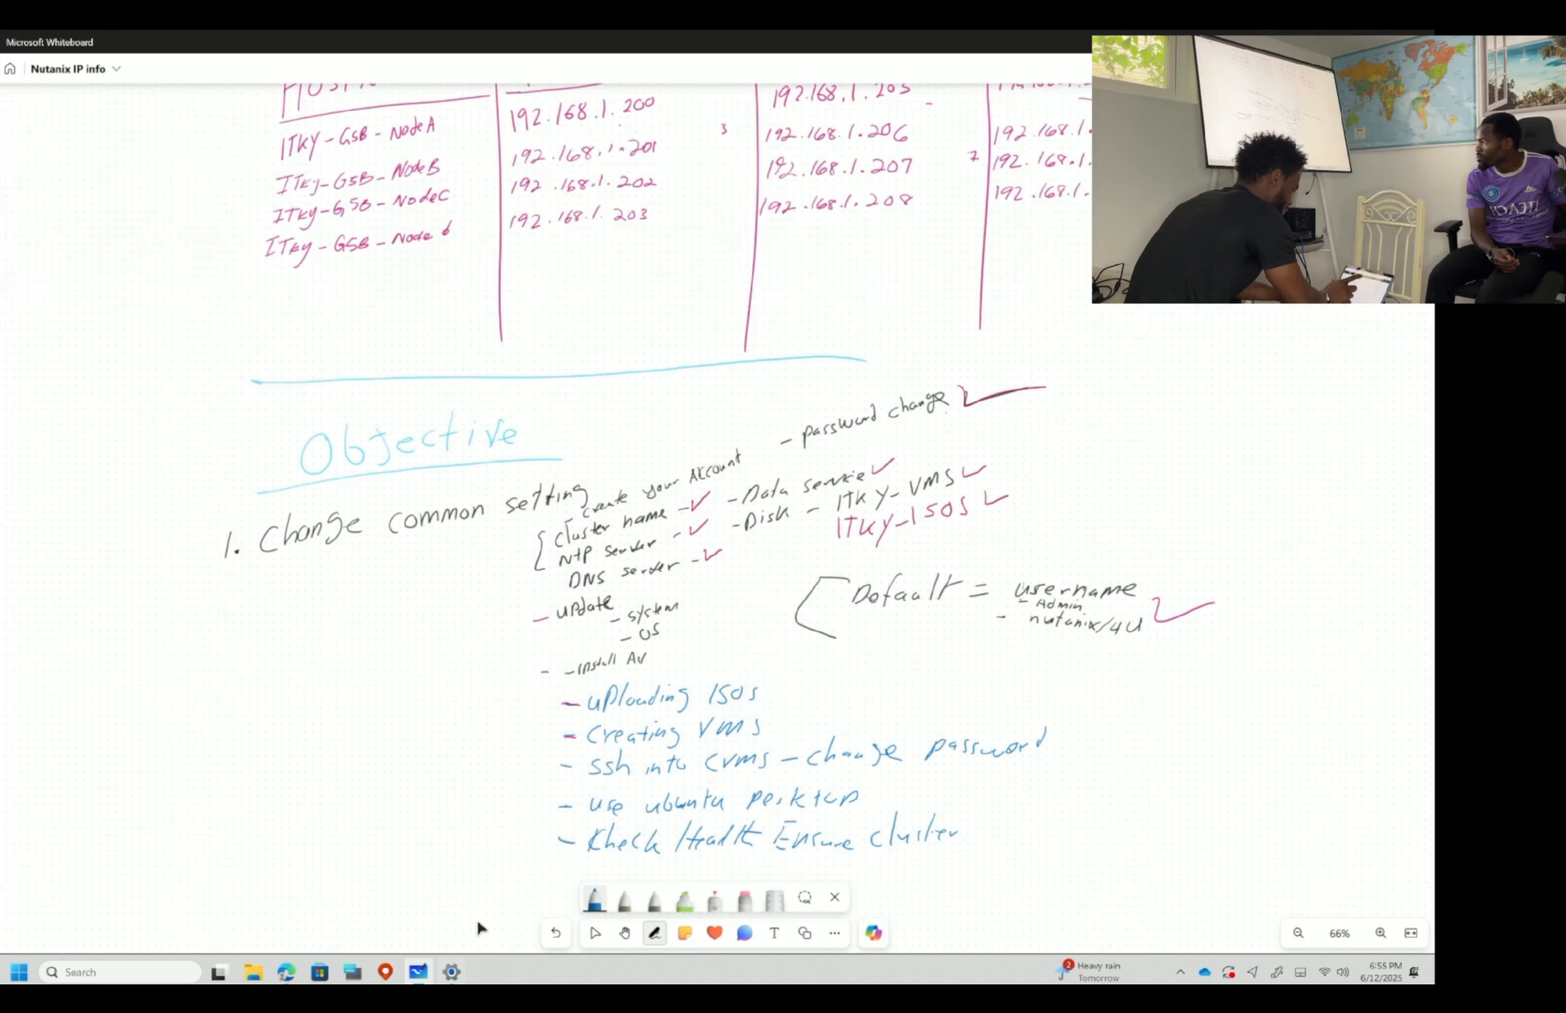
# - Launch Wireless Display full-screen and cast the laptop to ITKYSD-31293462
pyautogui.moveTo(432, 978)
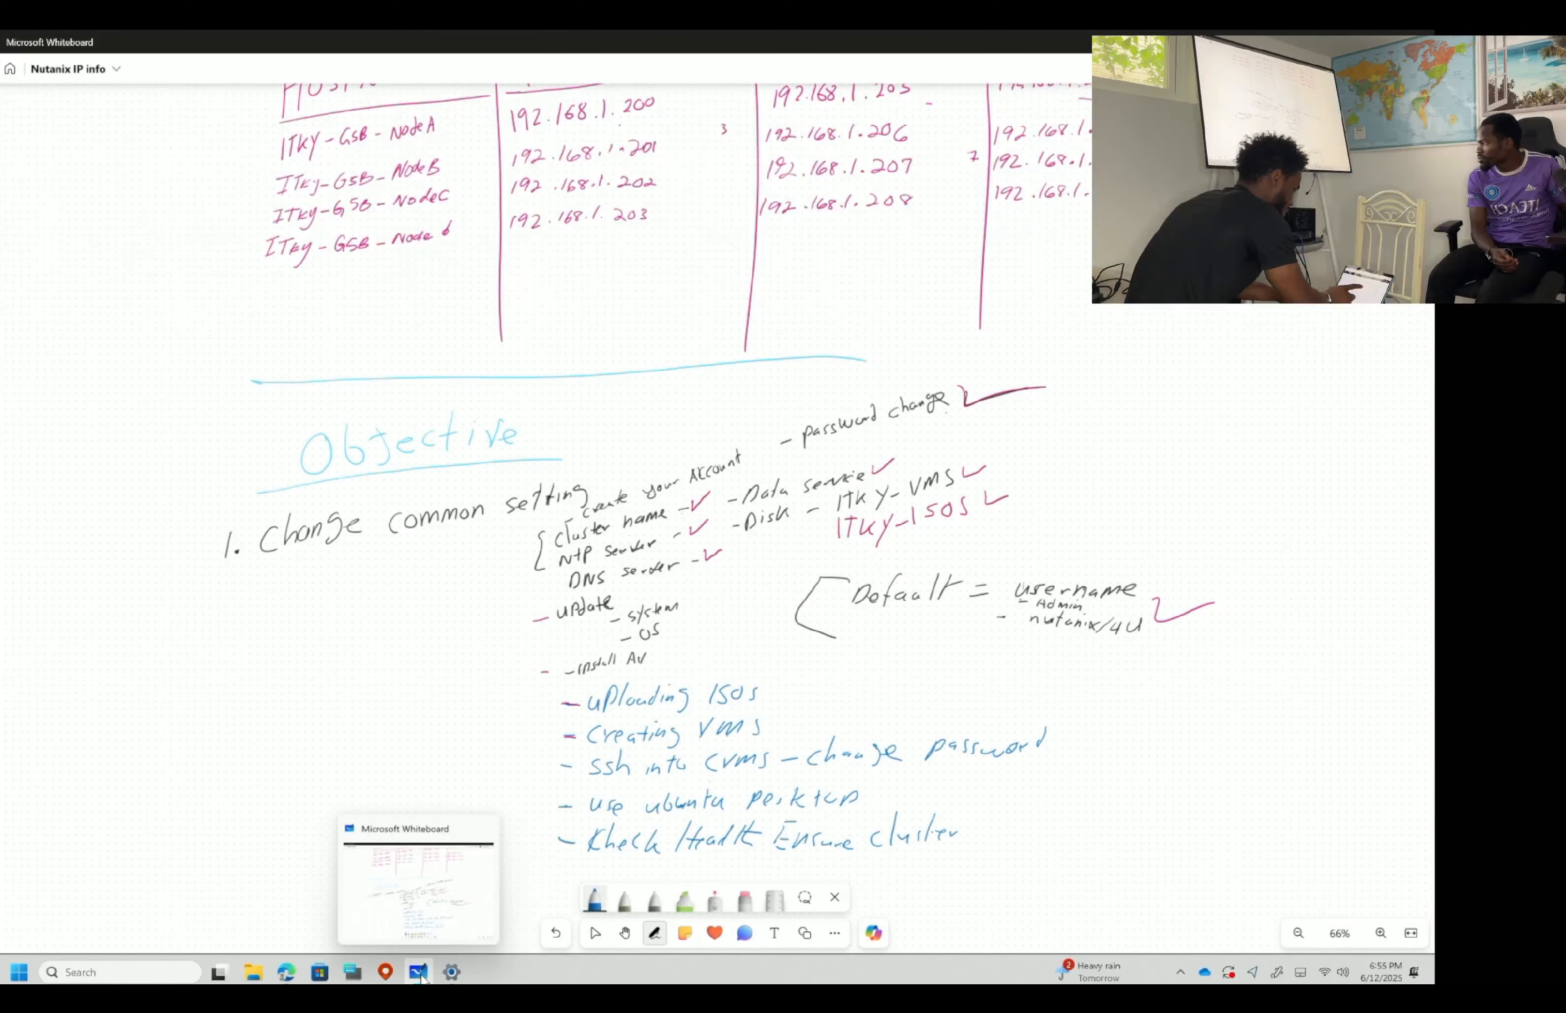
pyautogui.click(416, 977)
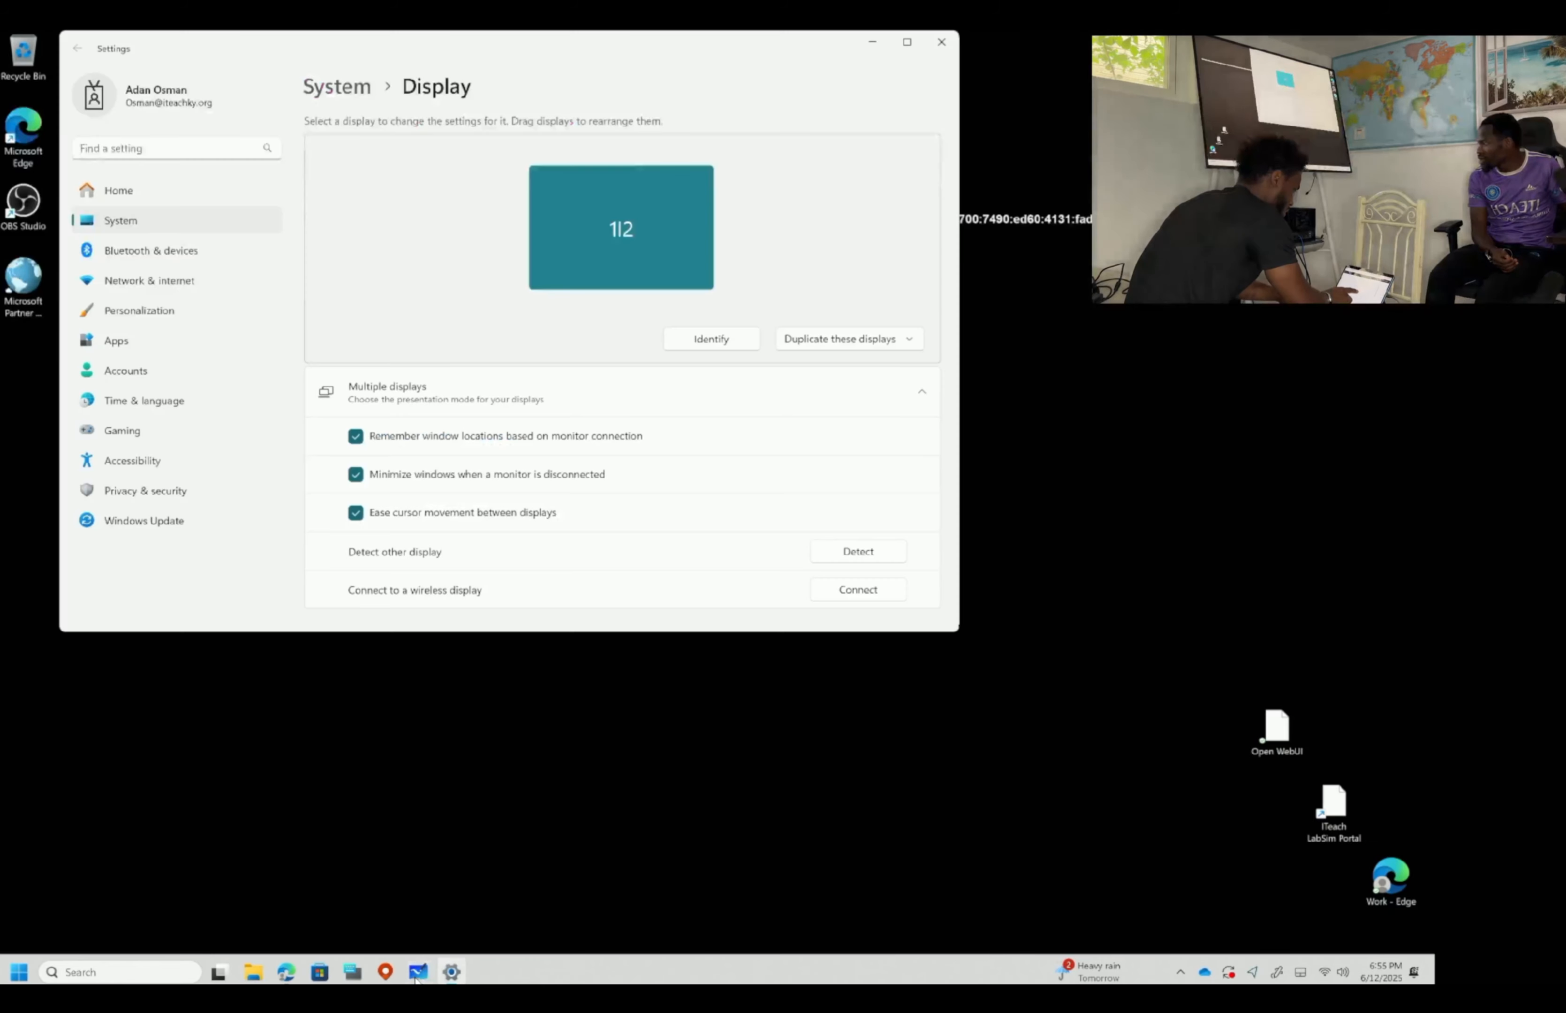
pyautogui.click(418, 974)
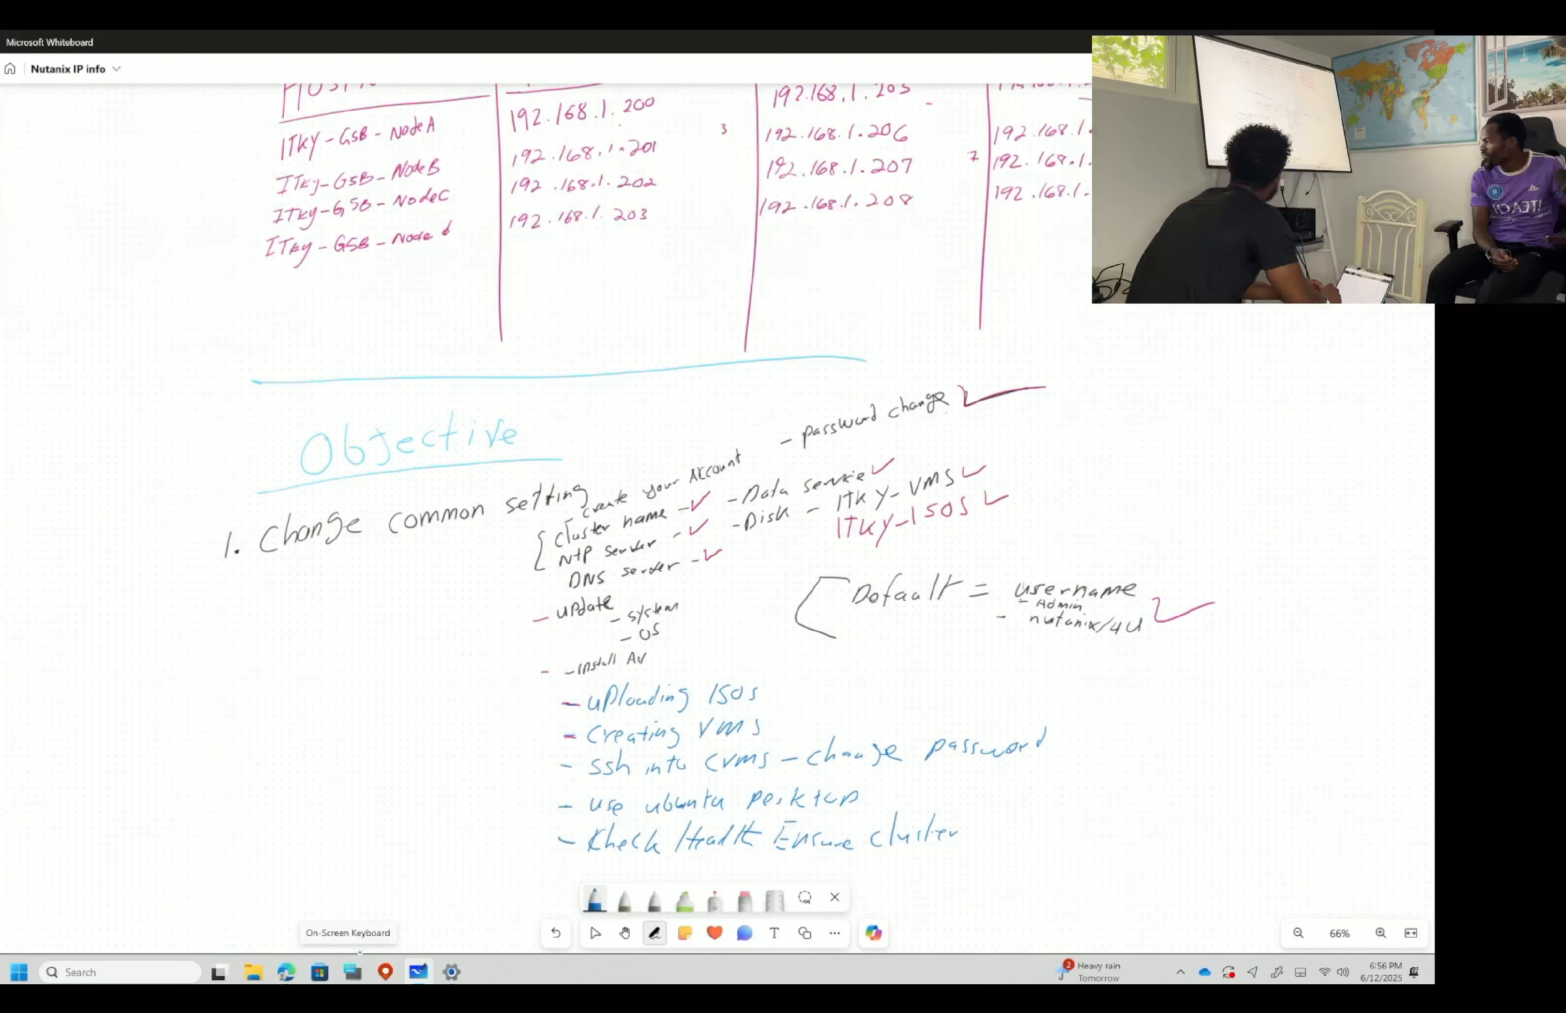
pyautogui.click(82, 971)
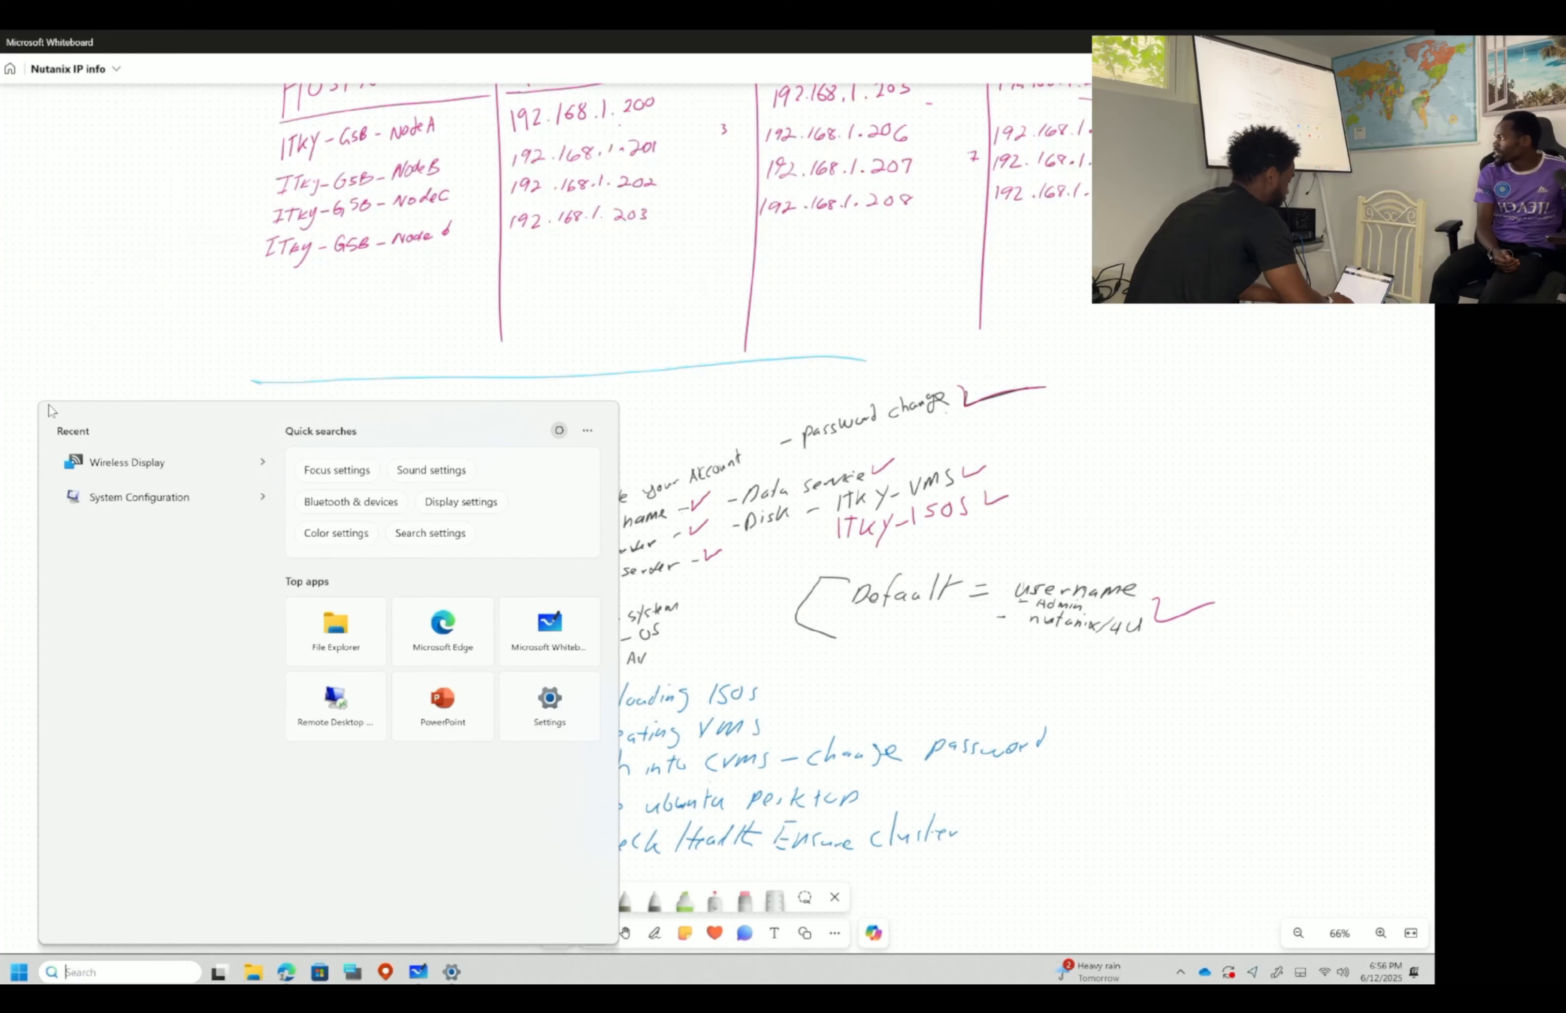
pyautogui.click(119, 471)
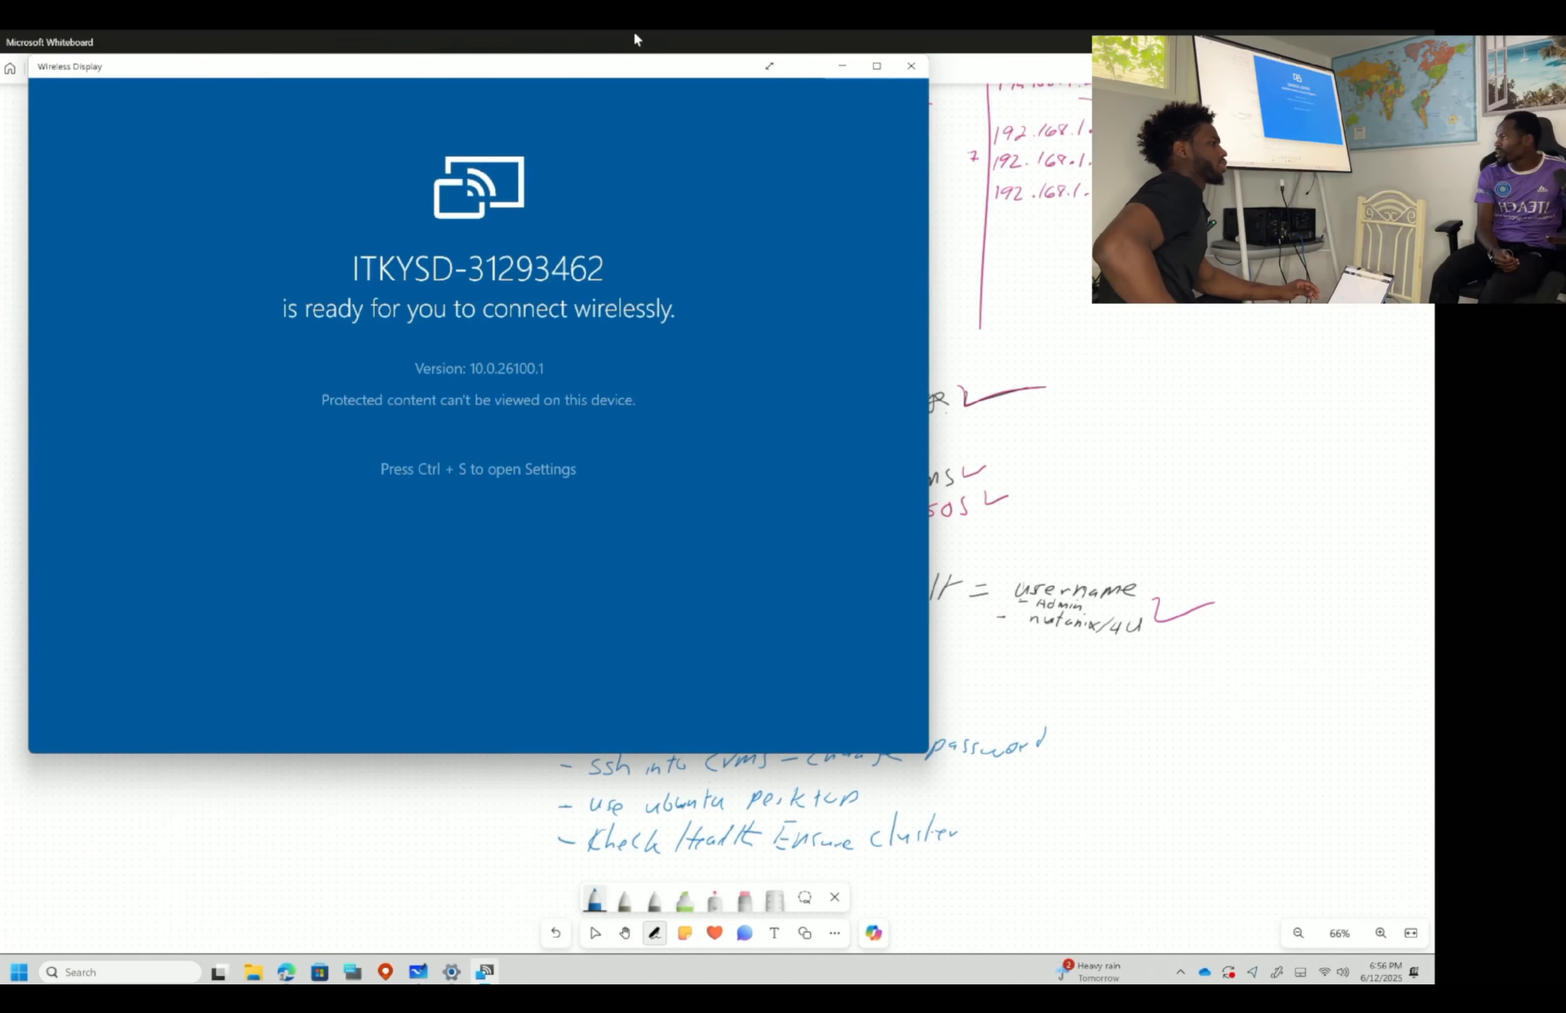
pyautogui.click(771, 64)
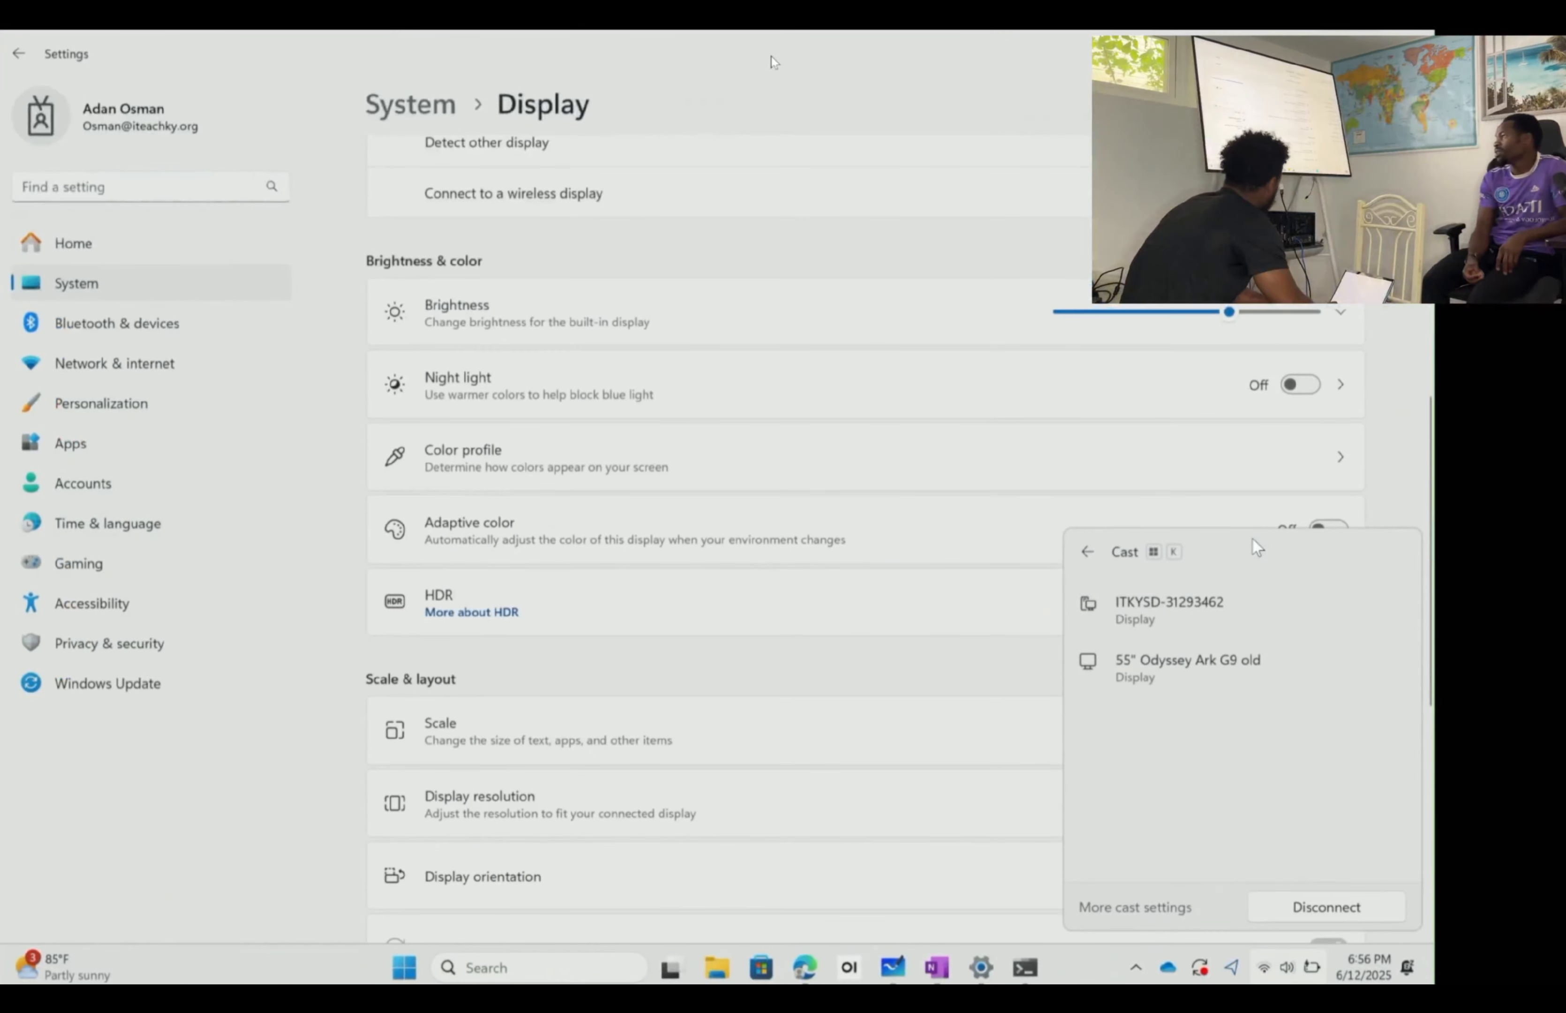
pyautogui.click(684, 646)
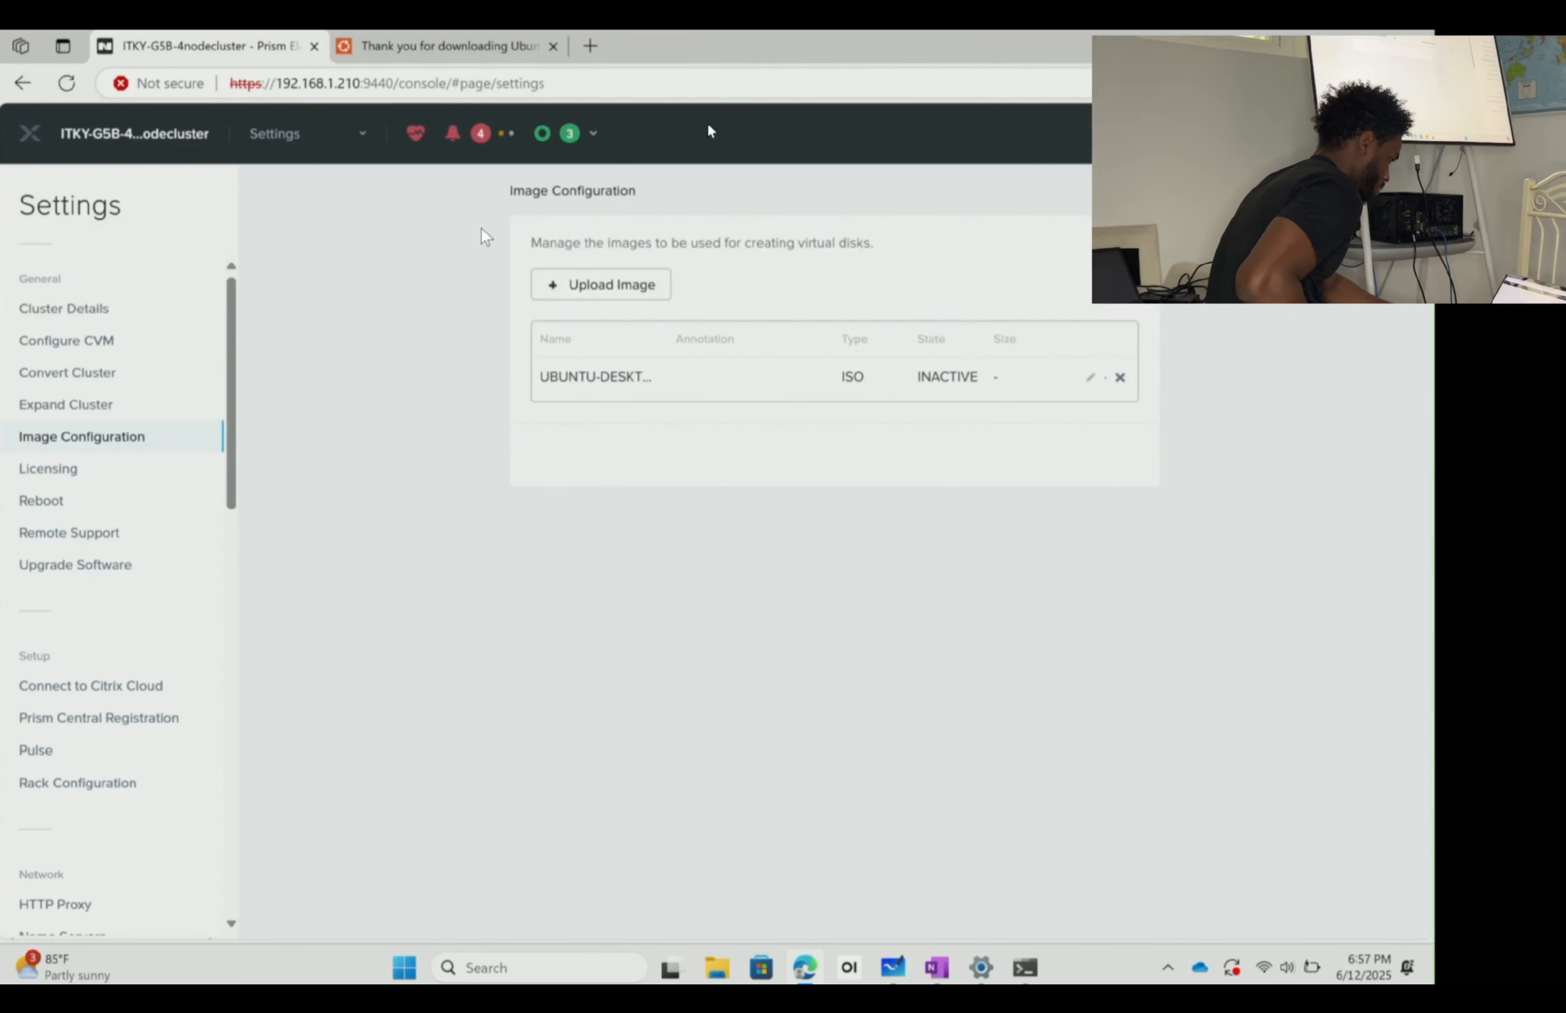
# - Refresh Image Configuration to confirm the Ubuntu ISO is now active
pyautogui.click(72, 86)
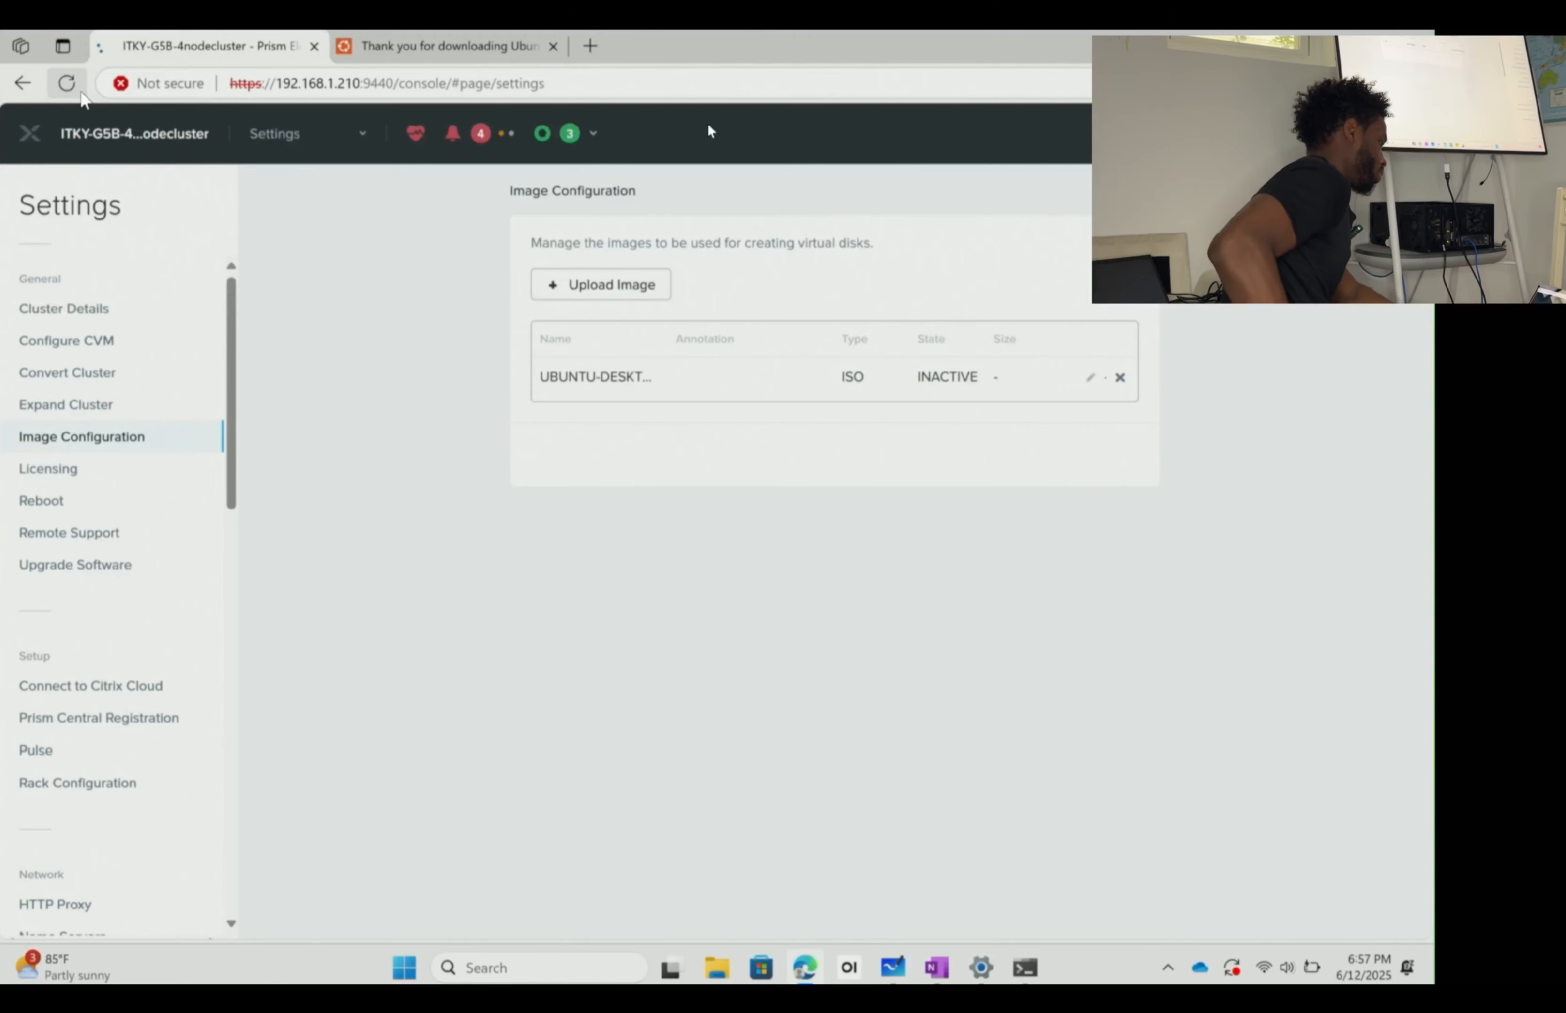
pyautogui.click(207, 448)
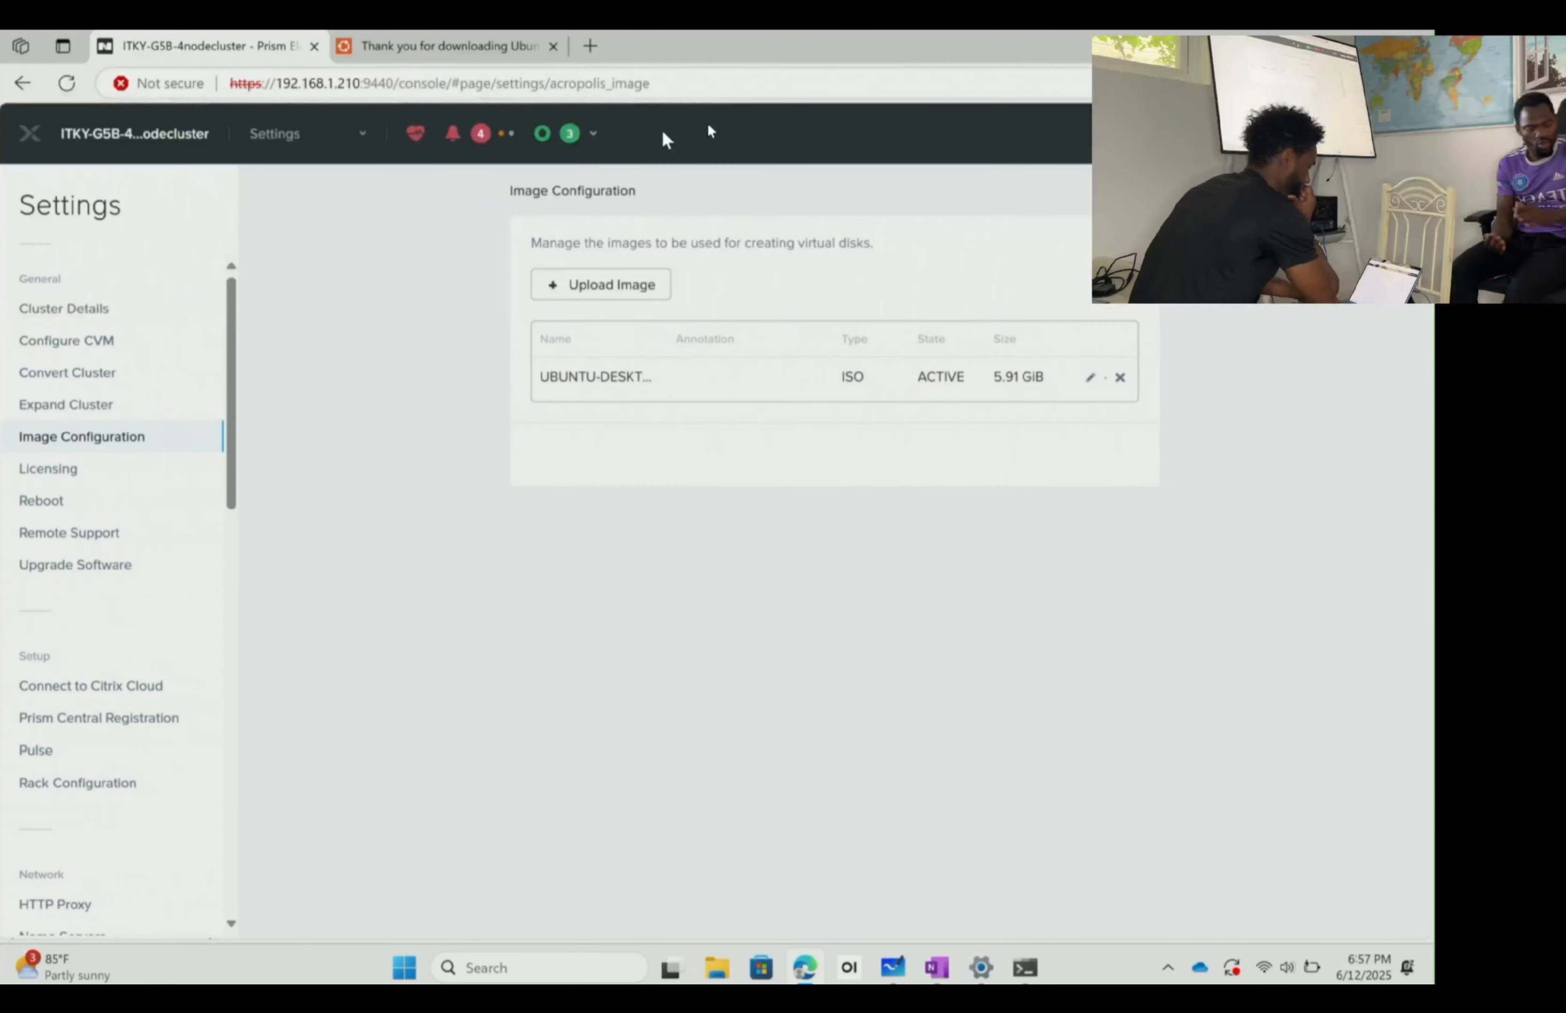
pyautogui.click(297, 133)
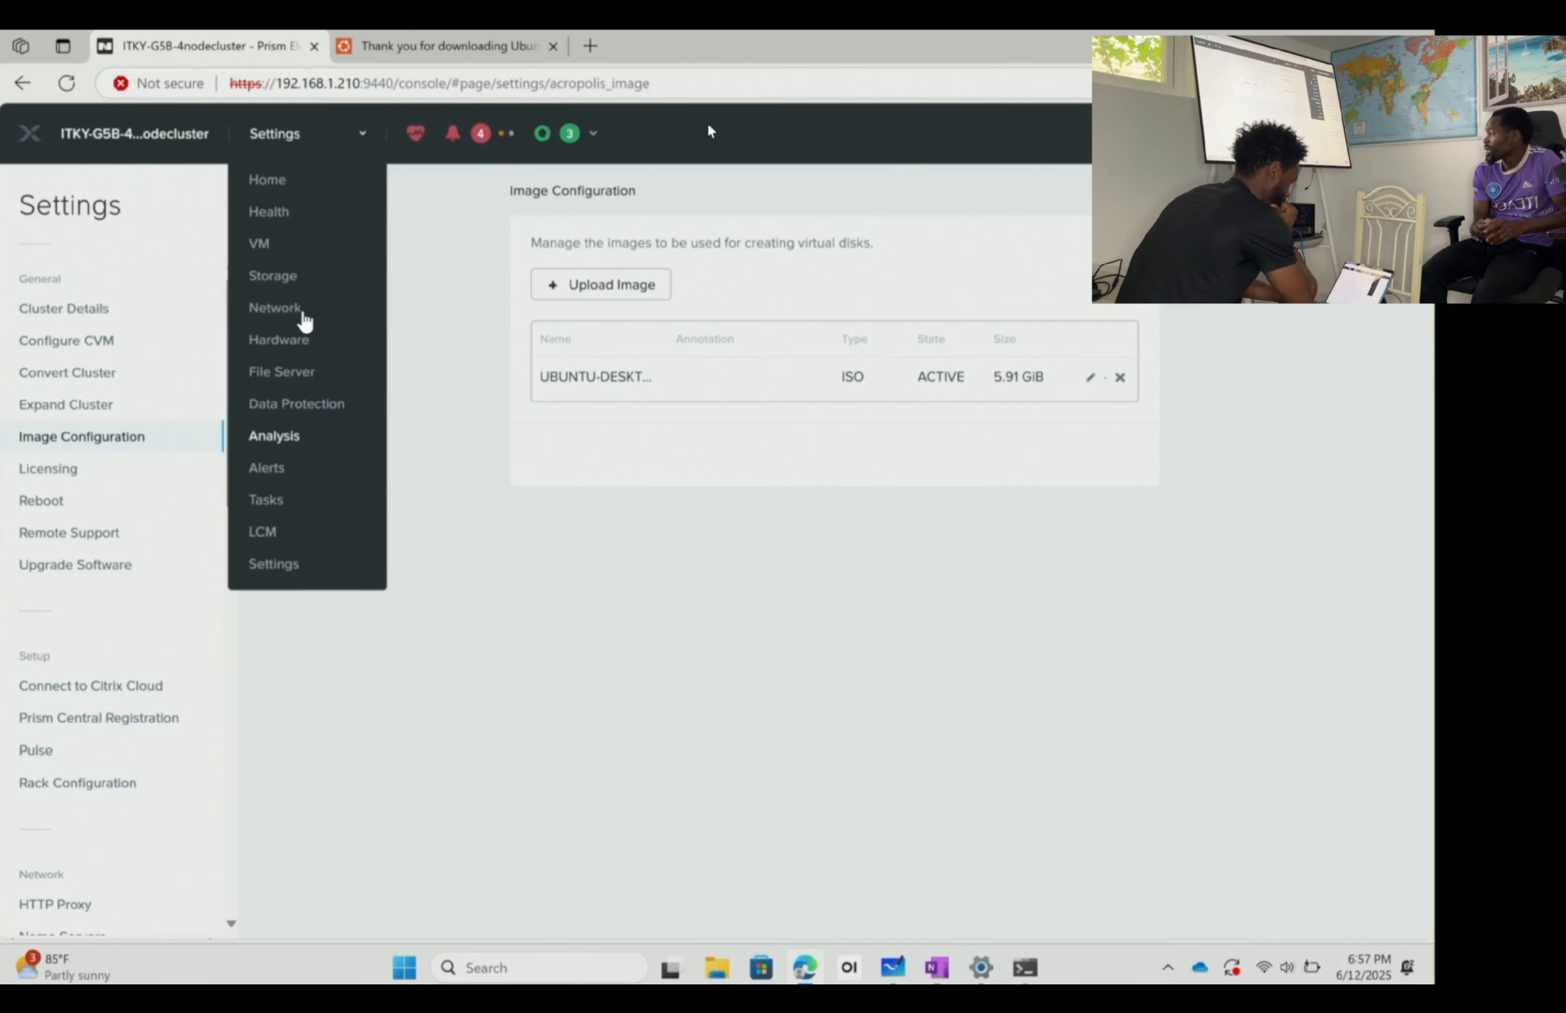
pyautogui.click(307, 273)
pyautogui.click(276, 133)
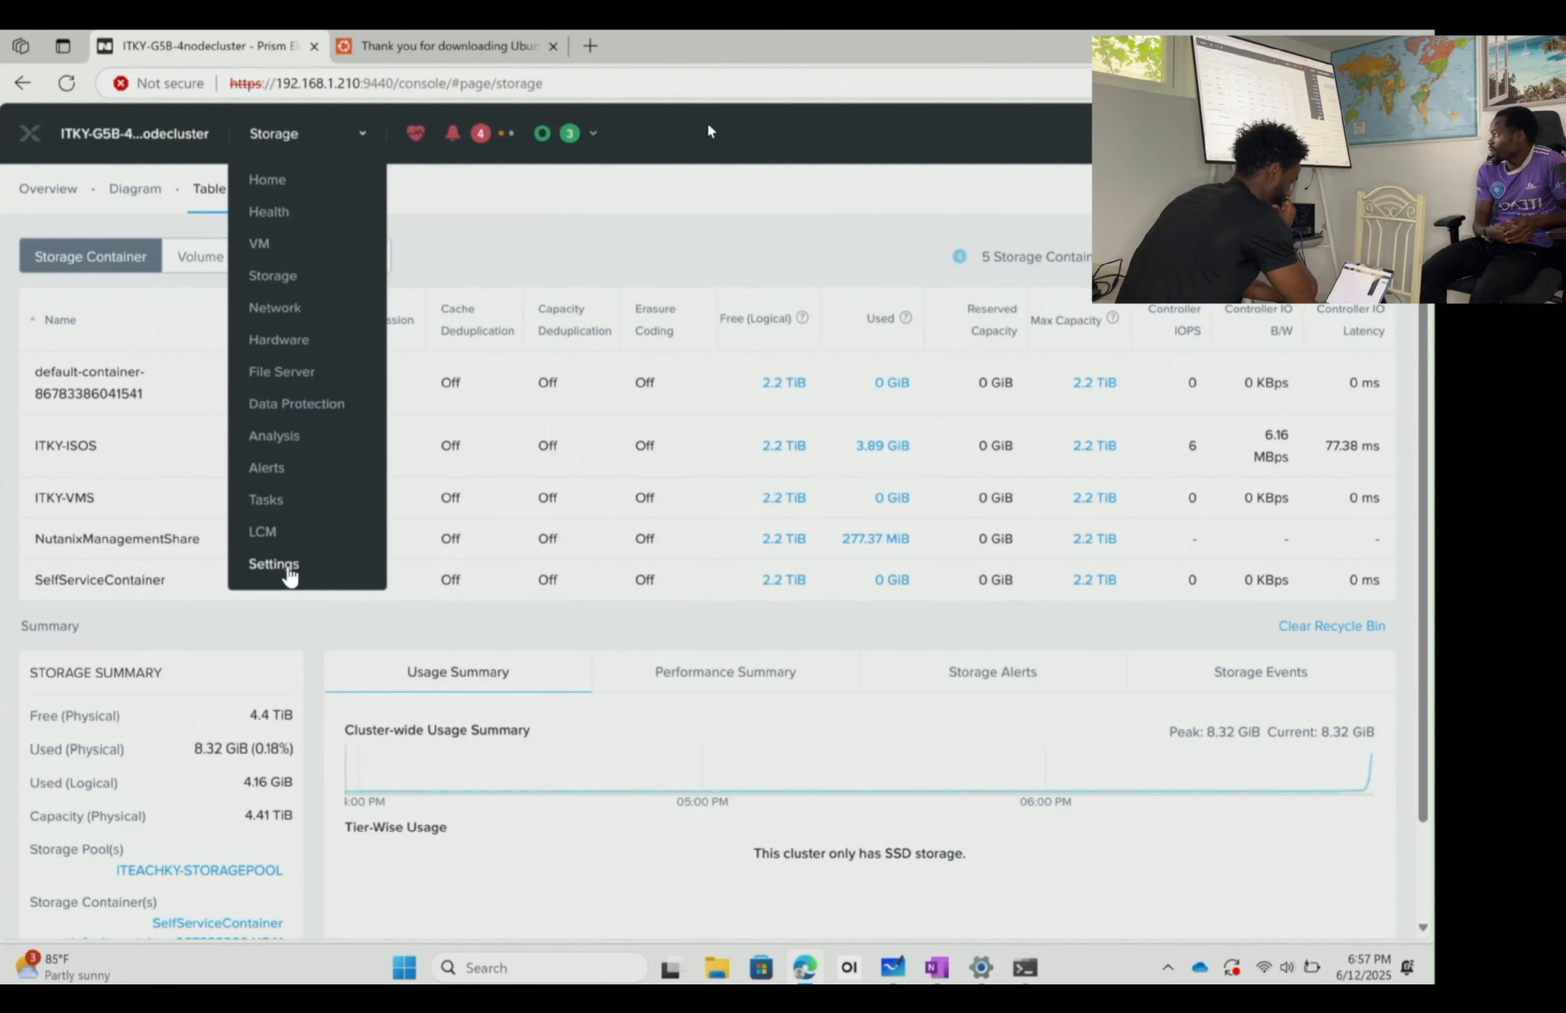
pyautogui.click(288, 562)
# - List the VM table including the three controller VMs and start Create VM
pyautogui.click(303, 158)
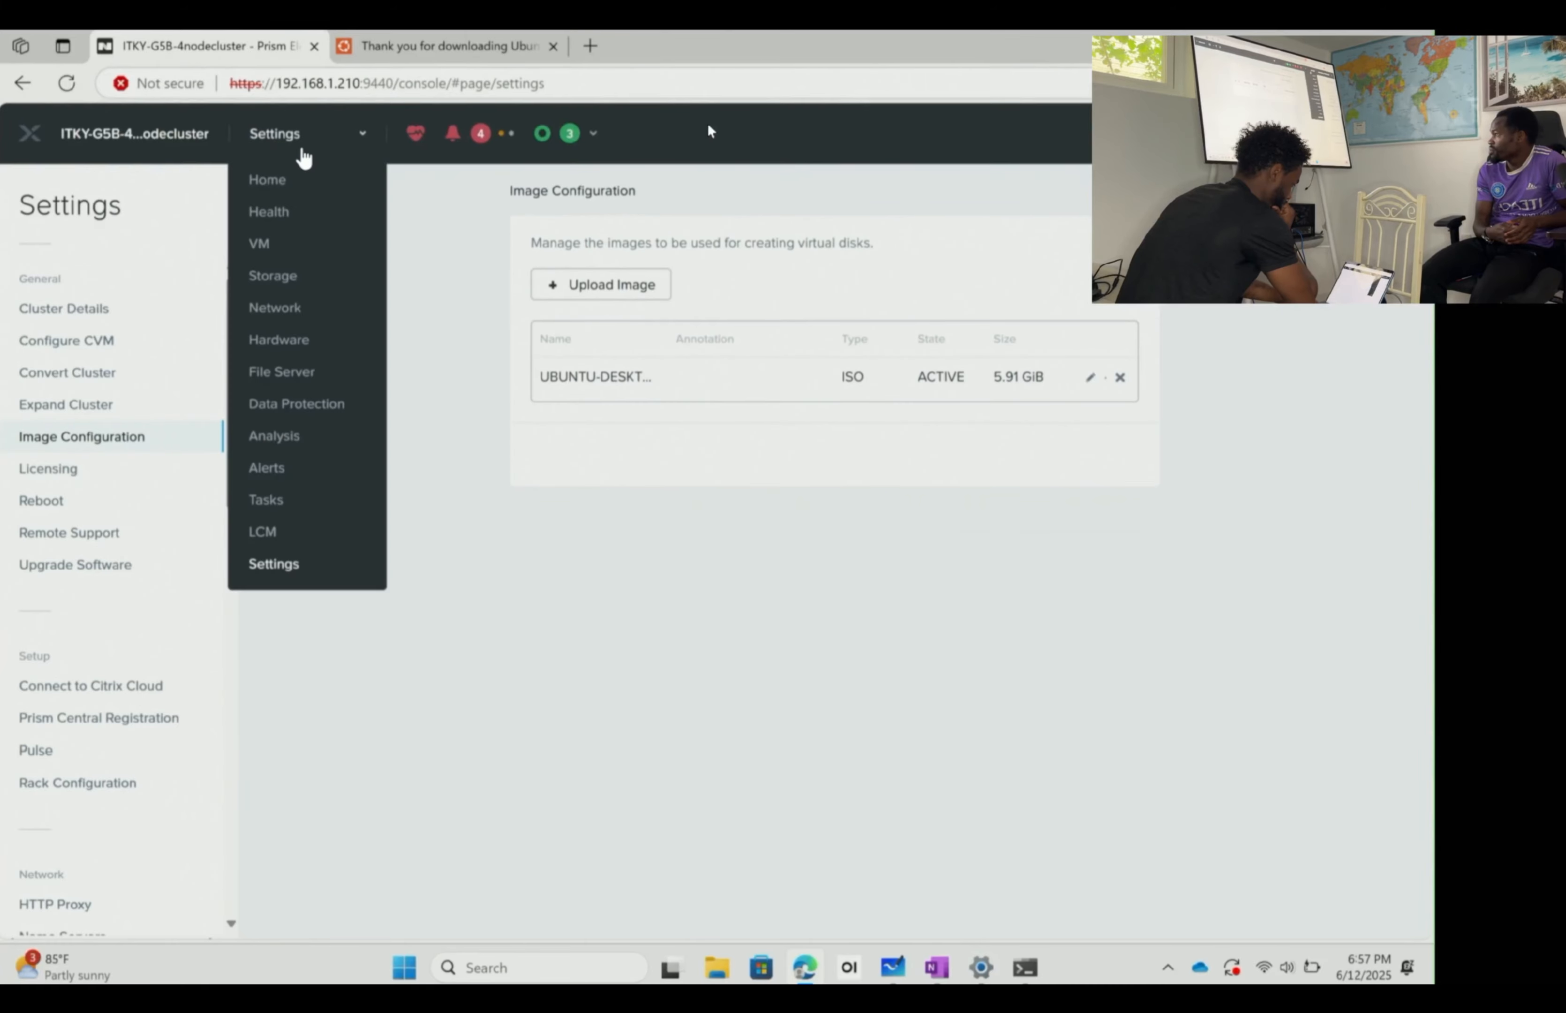
pyautogui.click(270, 239)
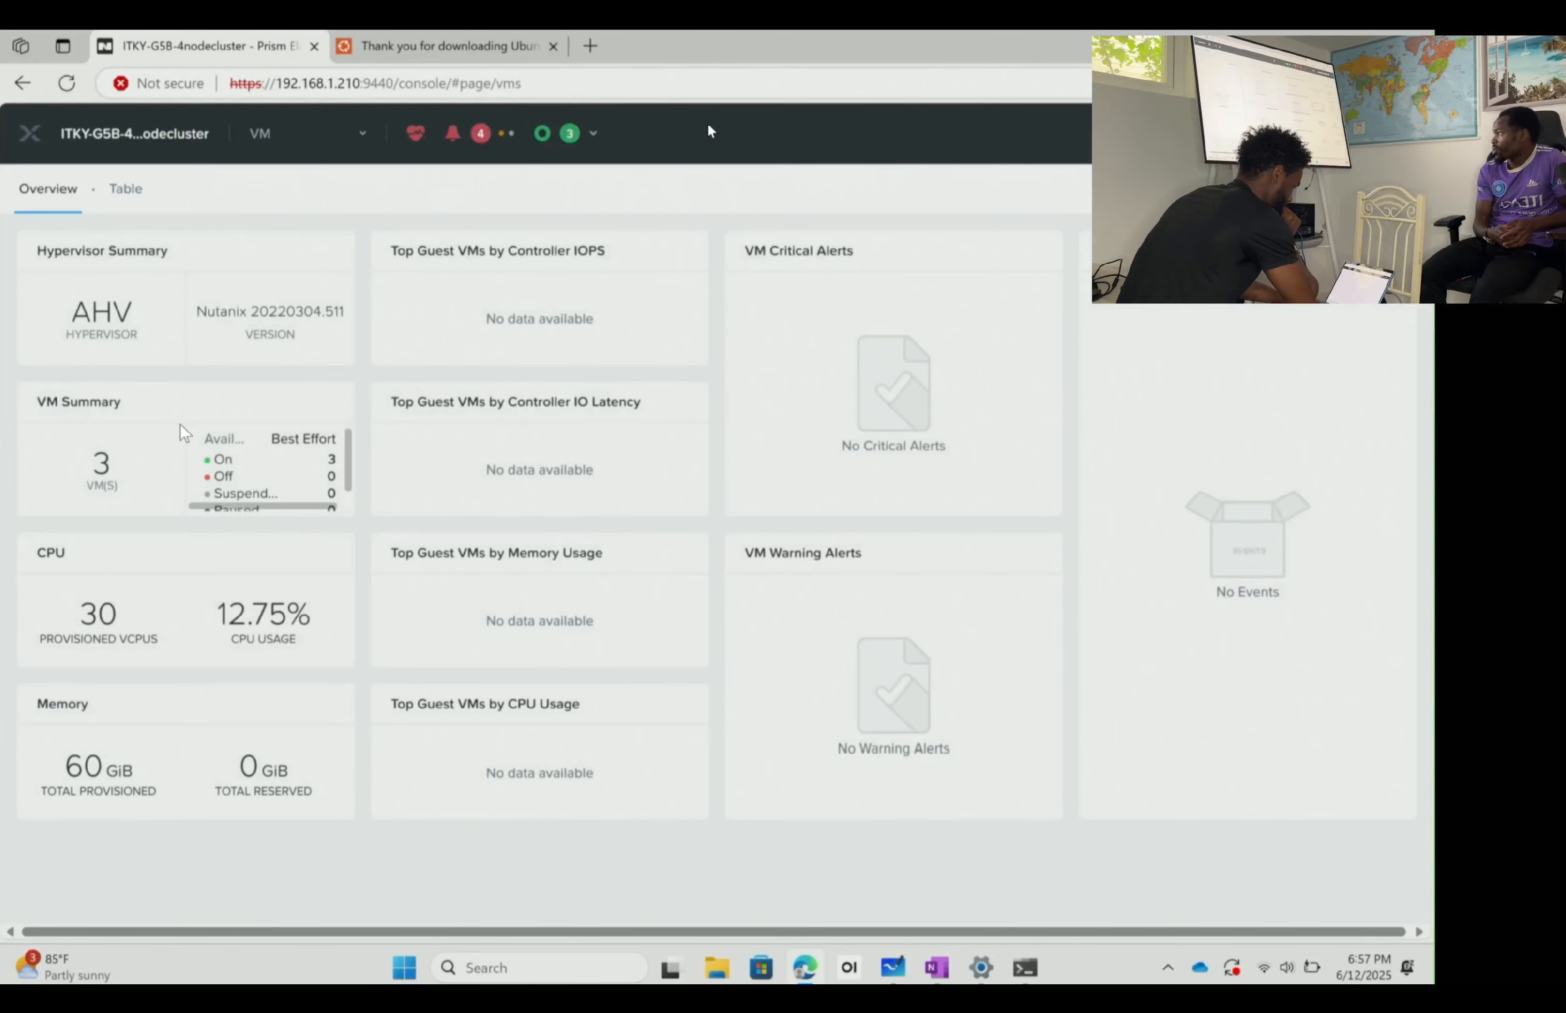
pyautogui.click(125, 189)
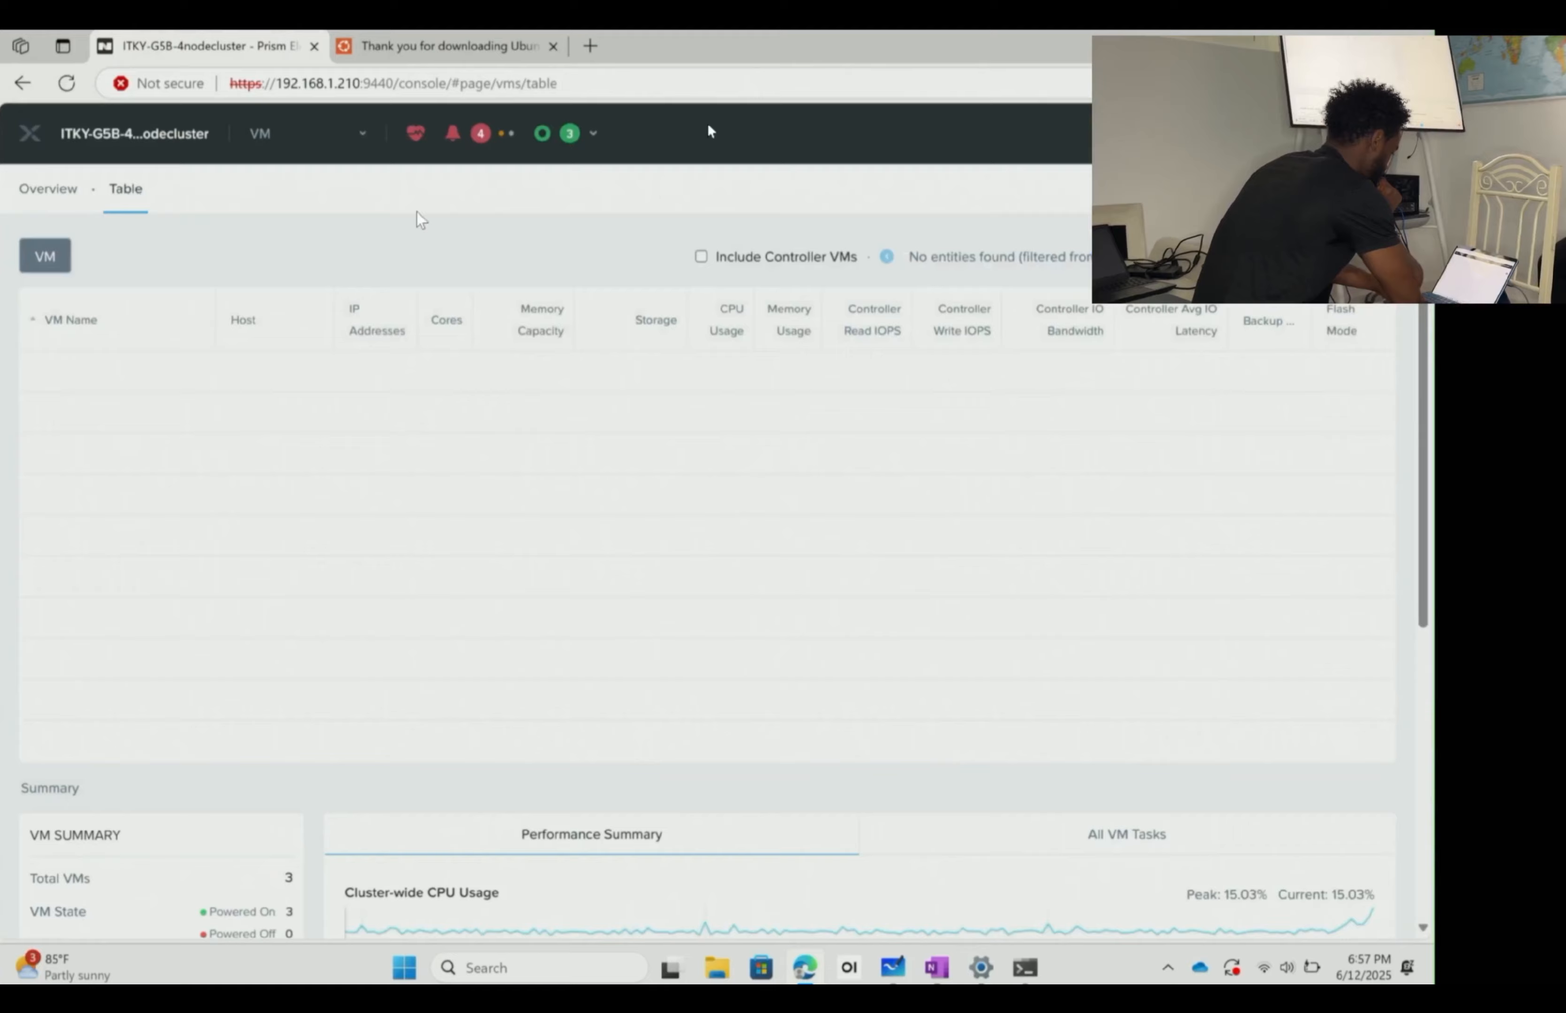
pyautogui.scroll(-3, 911, 449)
pyautogui.scroll(3, 908, 450)
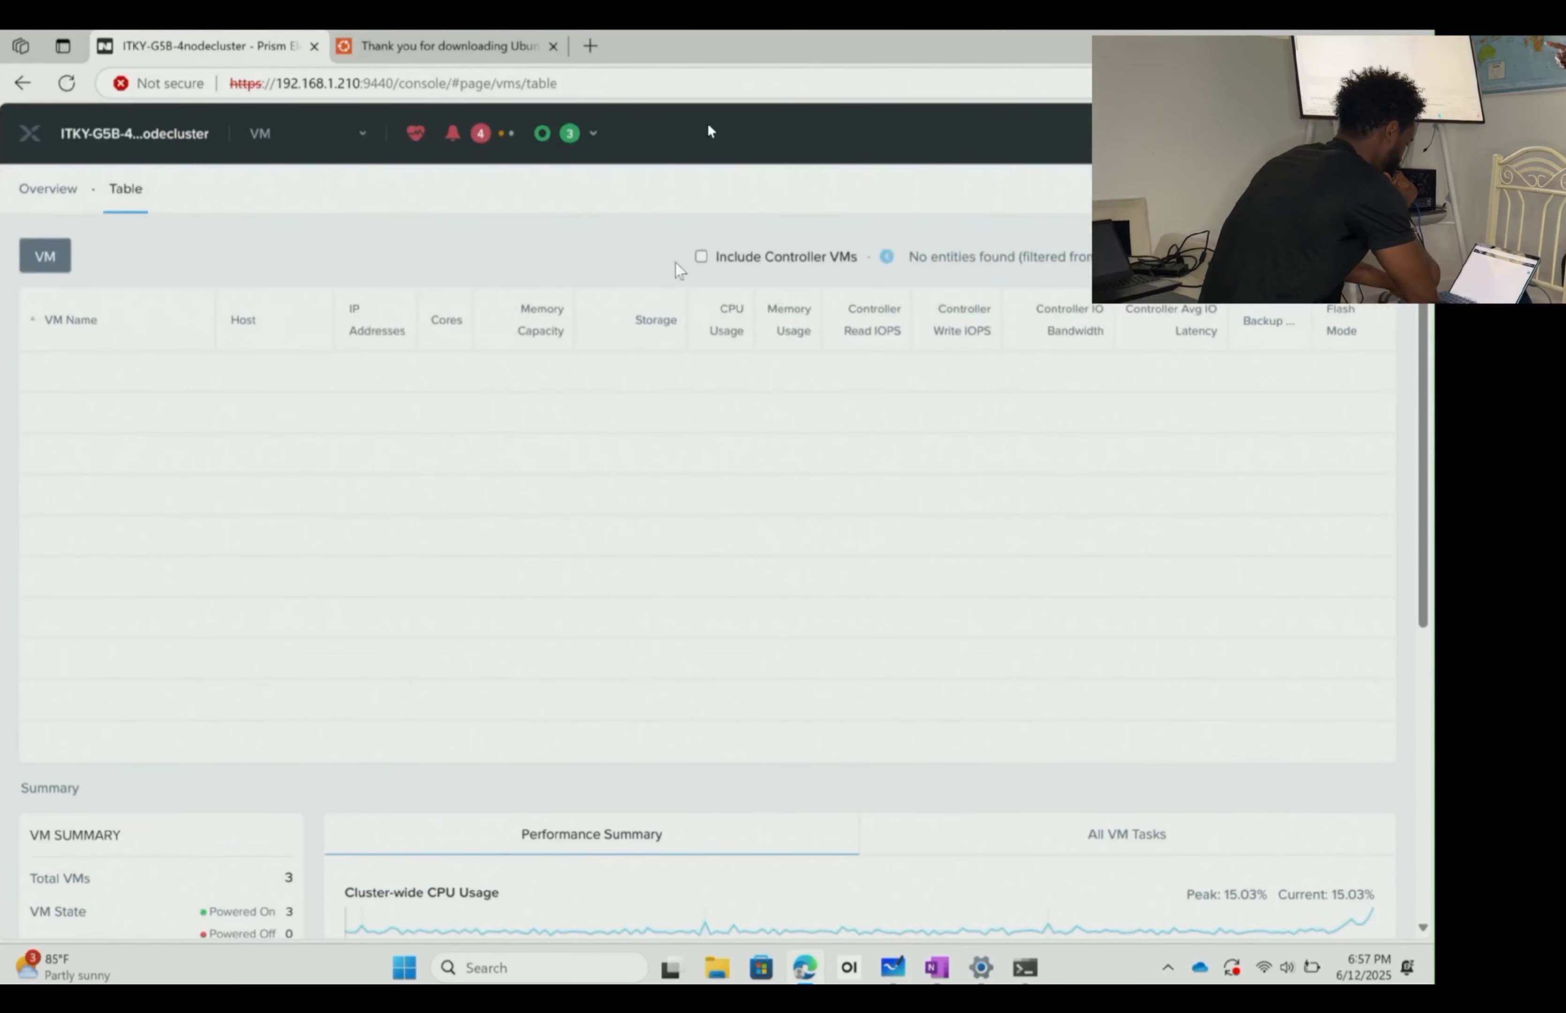
pyautogui.click(760, 257)
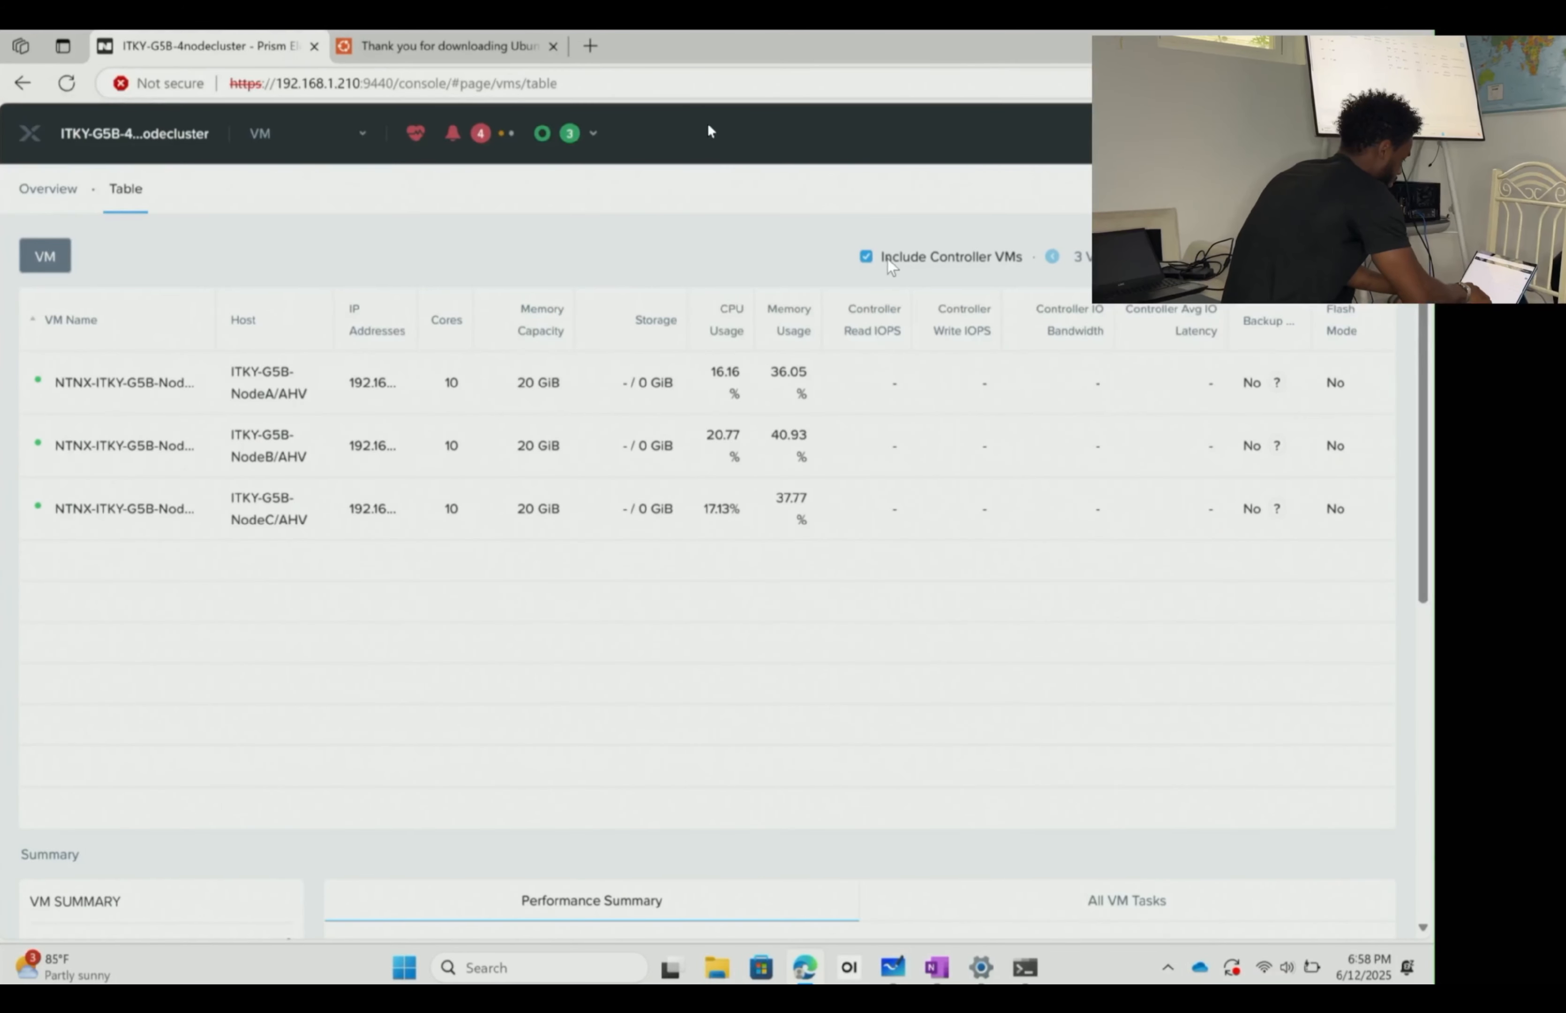
pyautogui.click(911, 259)
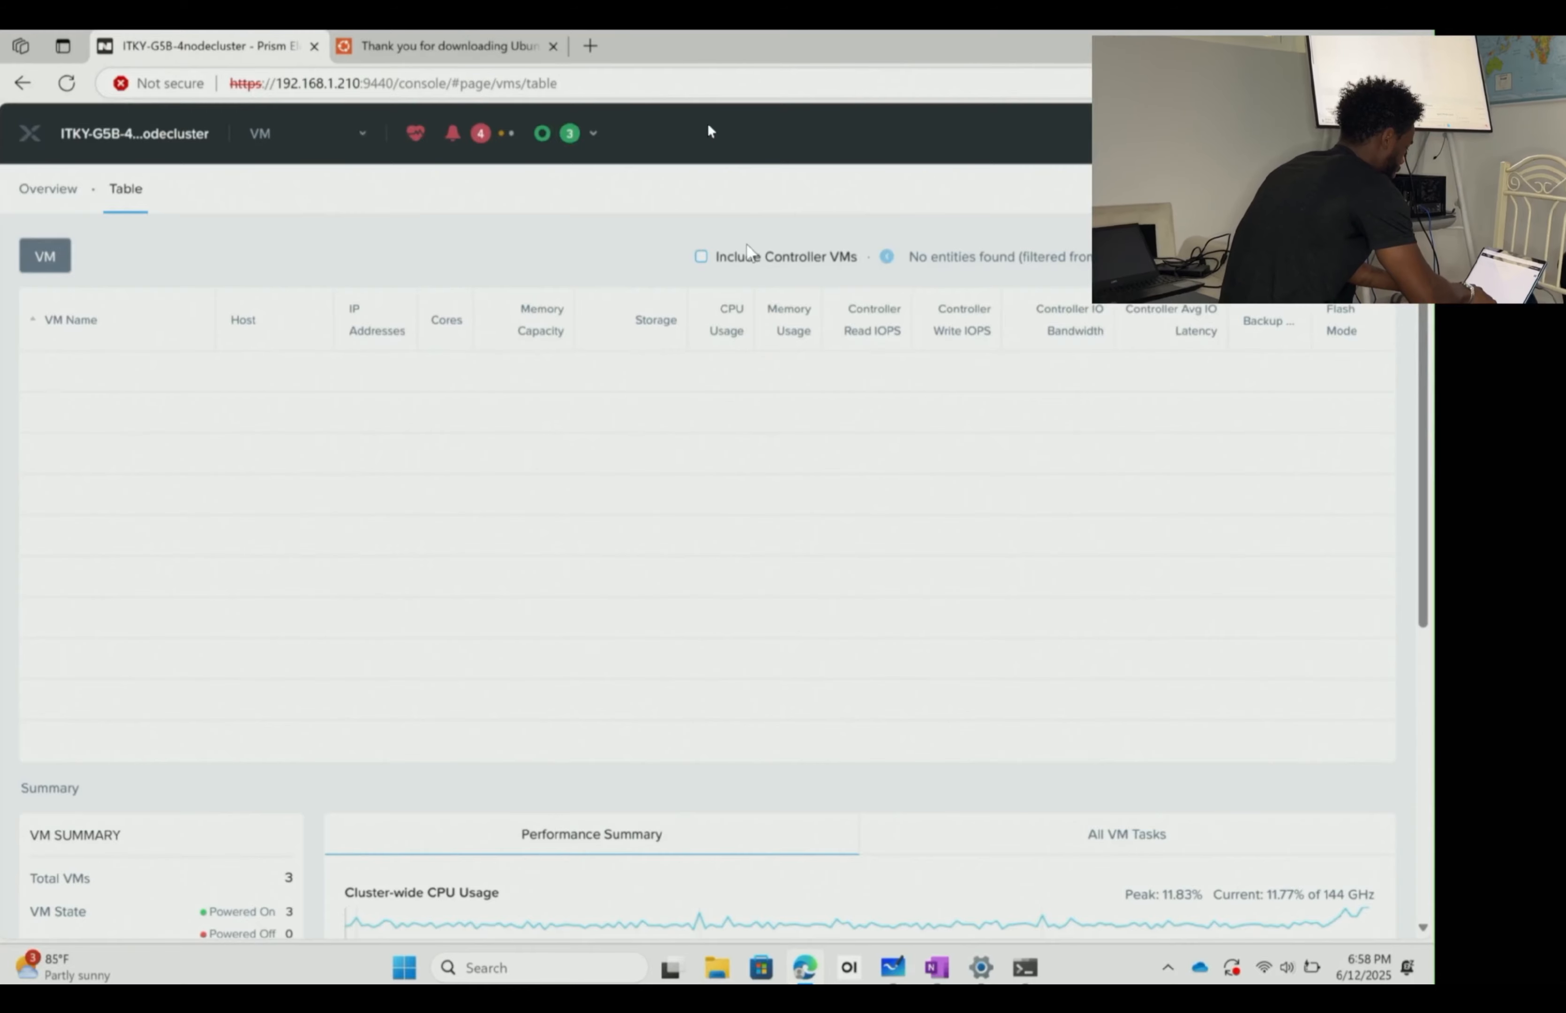
pyautogui.click(747, 255)
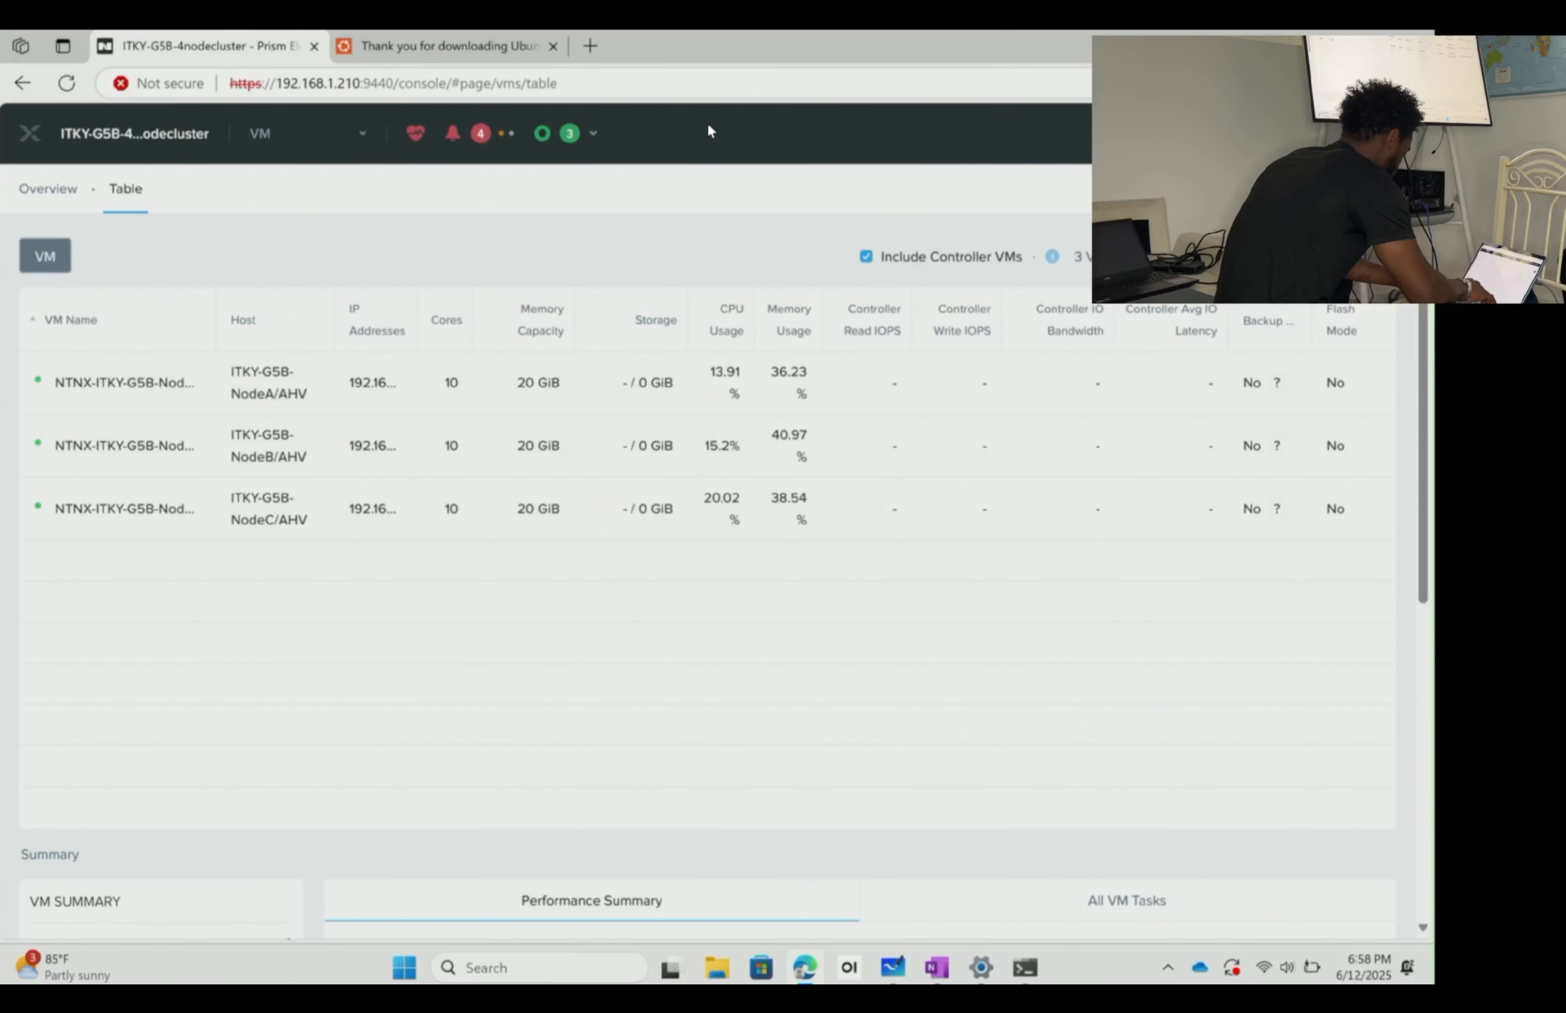
pyautogui.click(1217, 189)
pyautogui.scroll(-2, 811, 548)
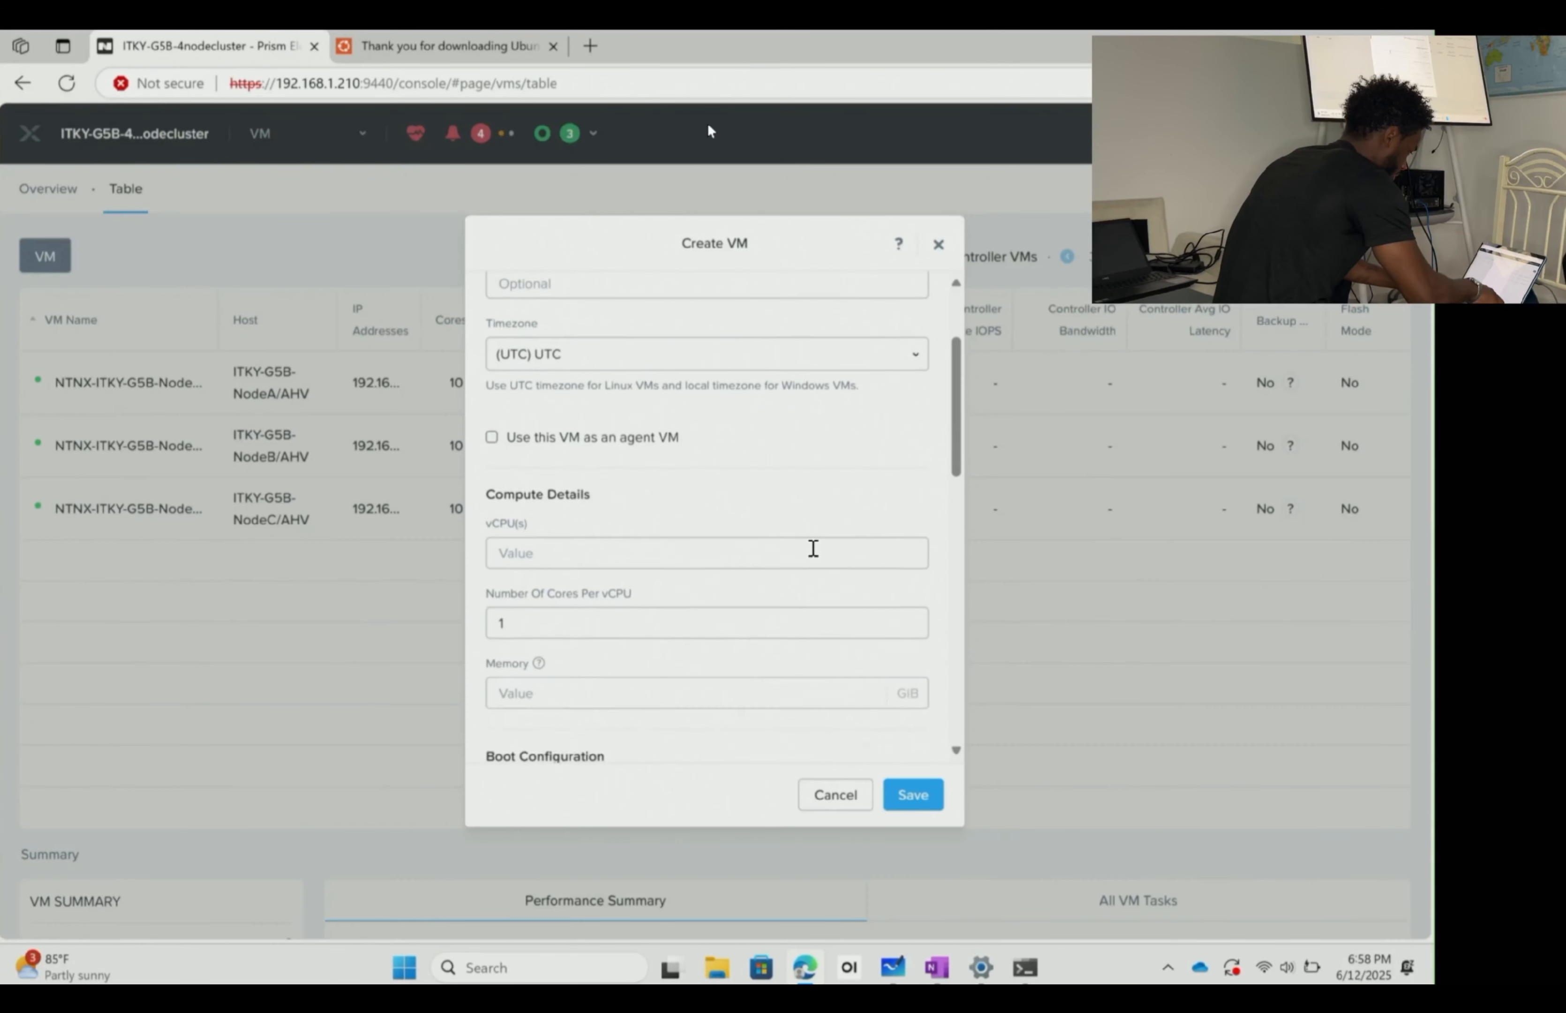
pyautogui.scroll(2, 811, 547)
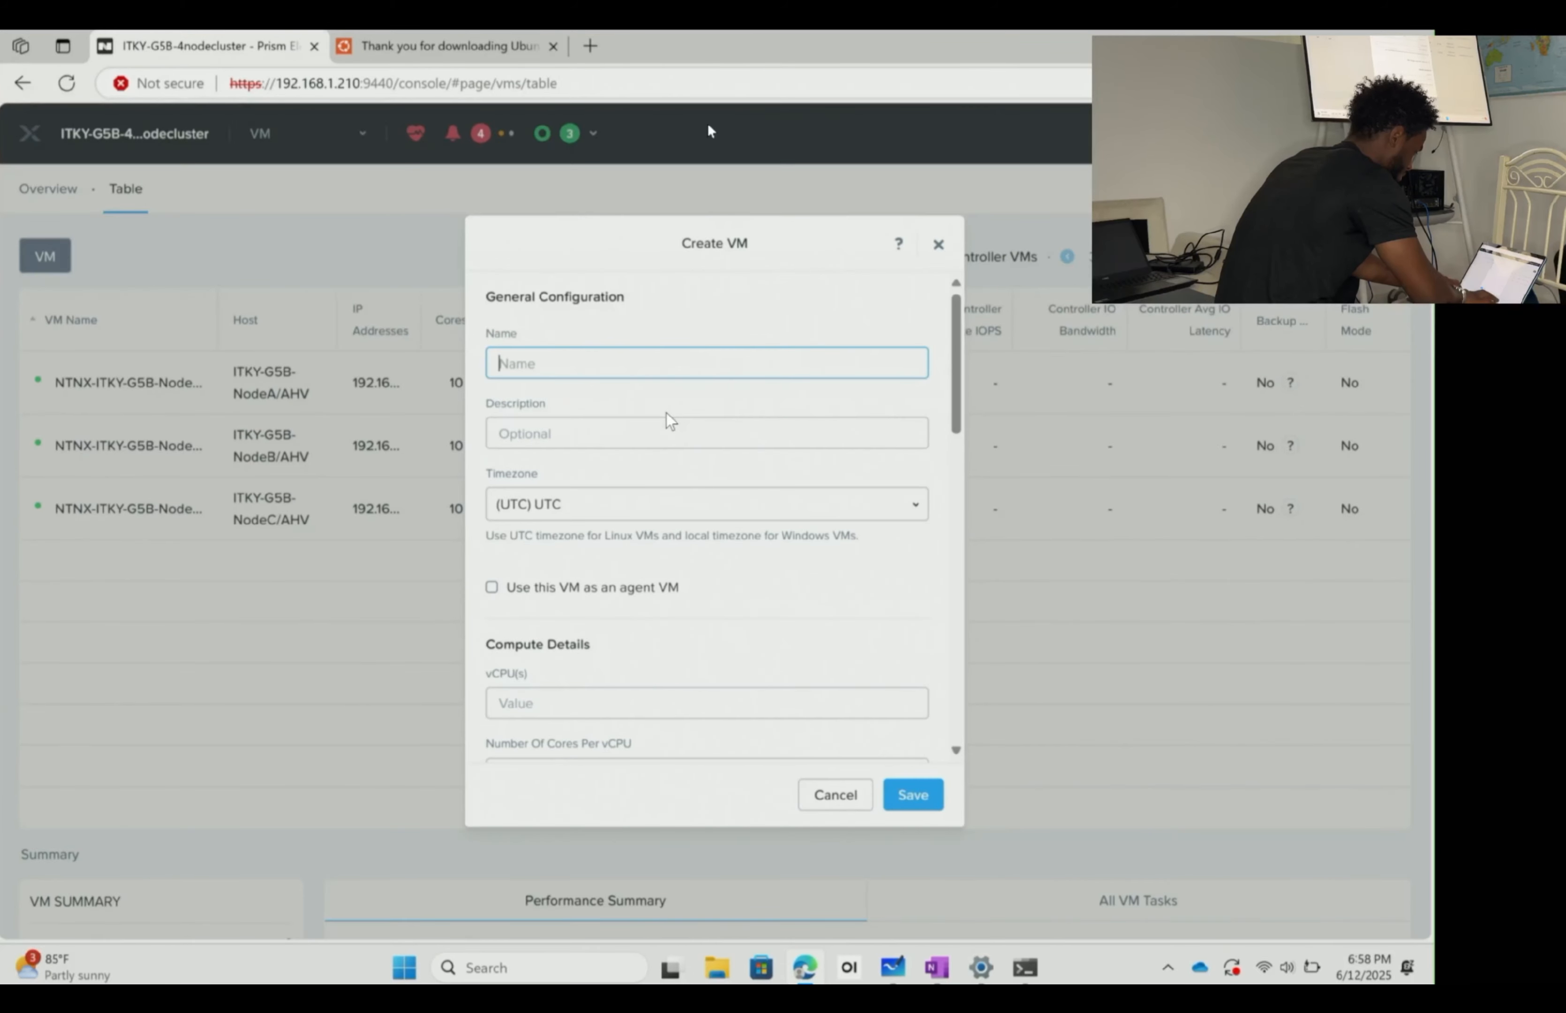
pyautogui.write('ITKY-')
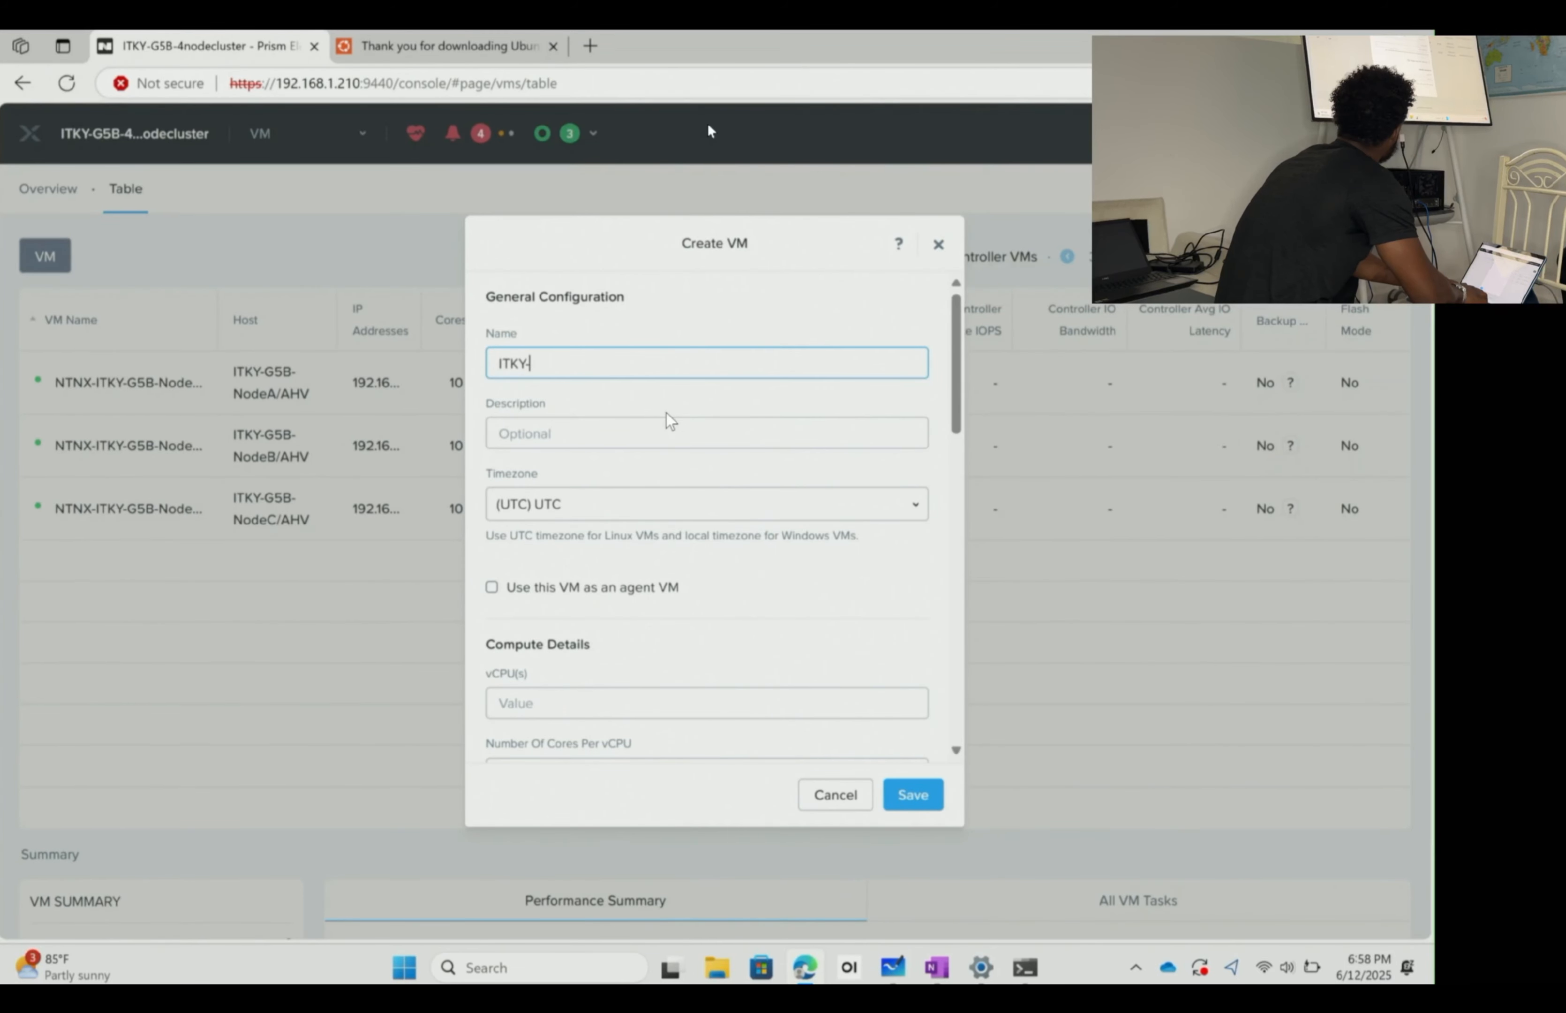
pyautogui.write('UMDESKTOP')
pyautogui.press('BackSpace')
pyautogui.press('BackSpace')
pyautogui.press('BackSpace')
pyautogui.press('BackSpace')
pyautogui.press('BackSpace')
pyautogui.press('BackSpace')
pyautogui.press('BackSpace')
pyautogui.press('BackSpace')
pyautogui.write('N')
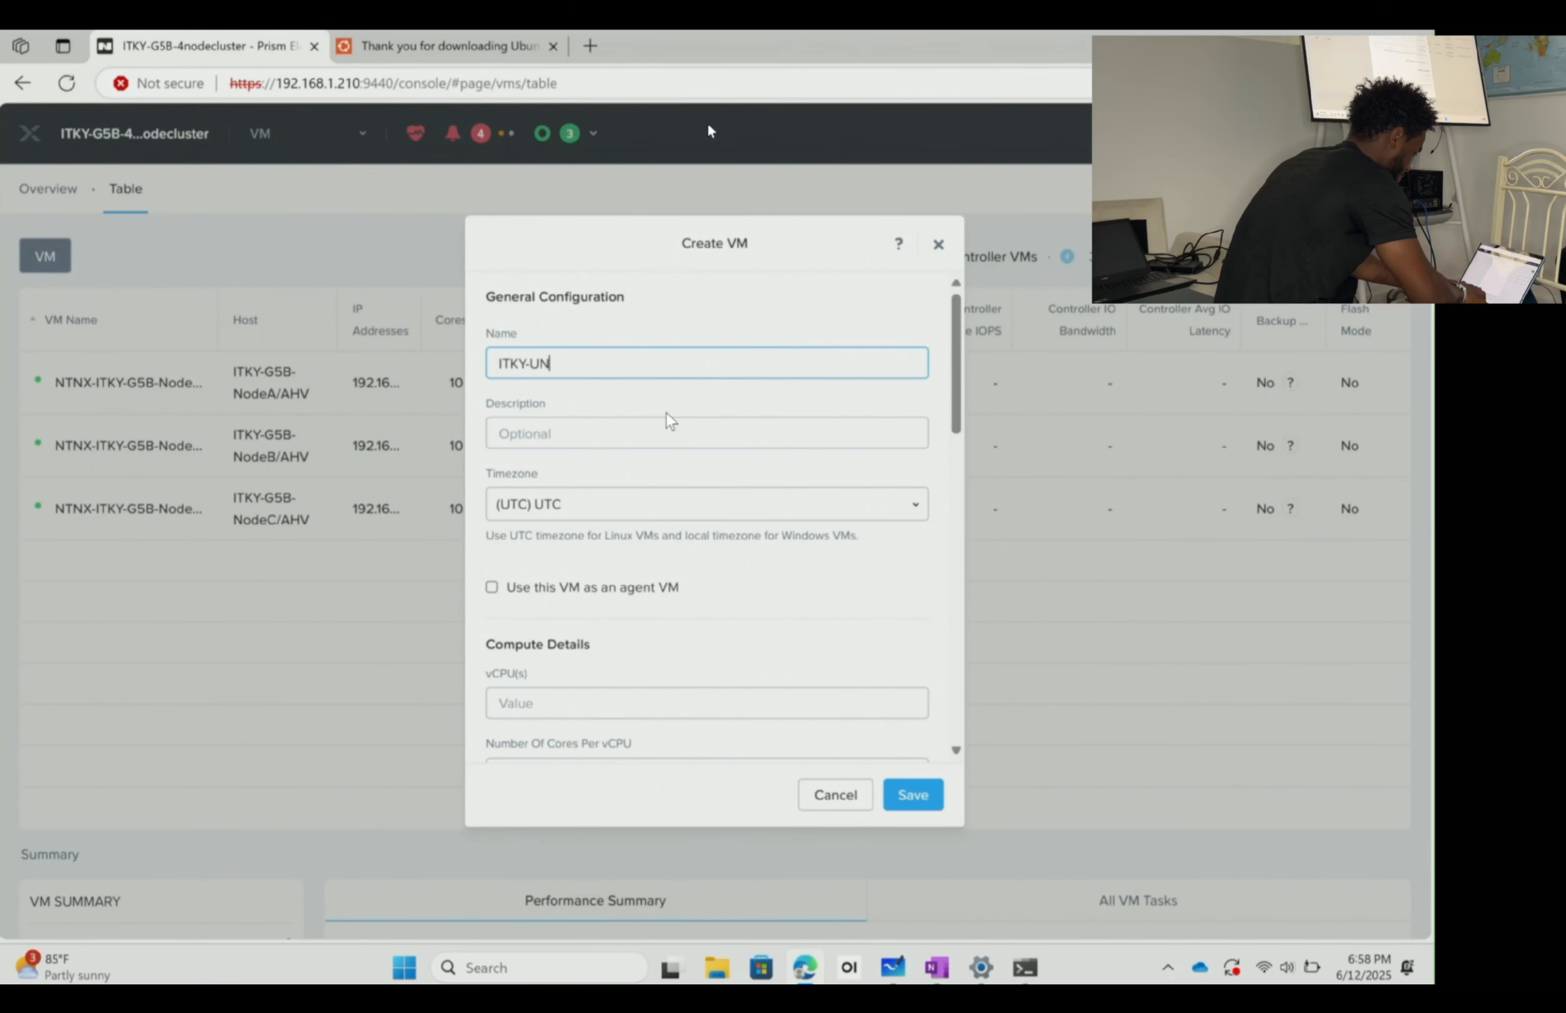
pyautogui.press('BackSpace')
pyautogui.write('B')
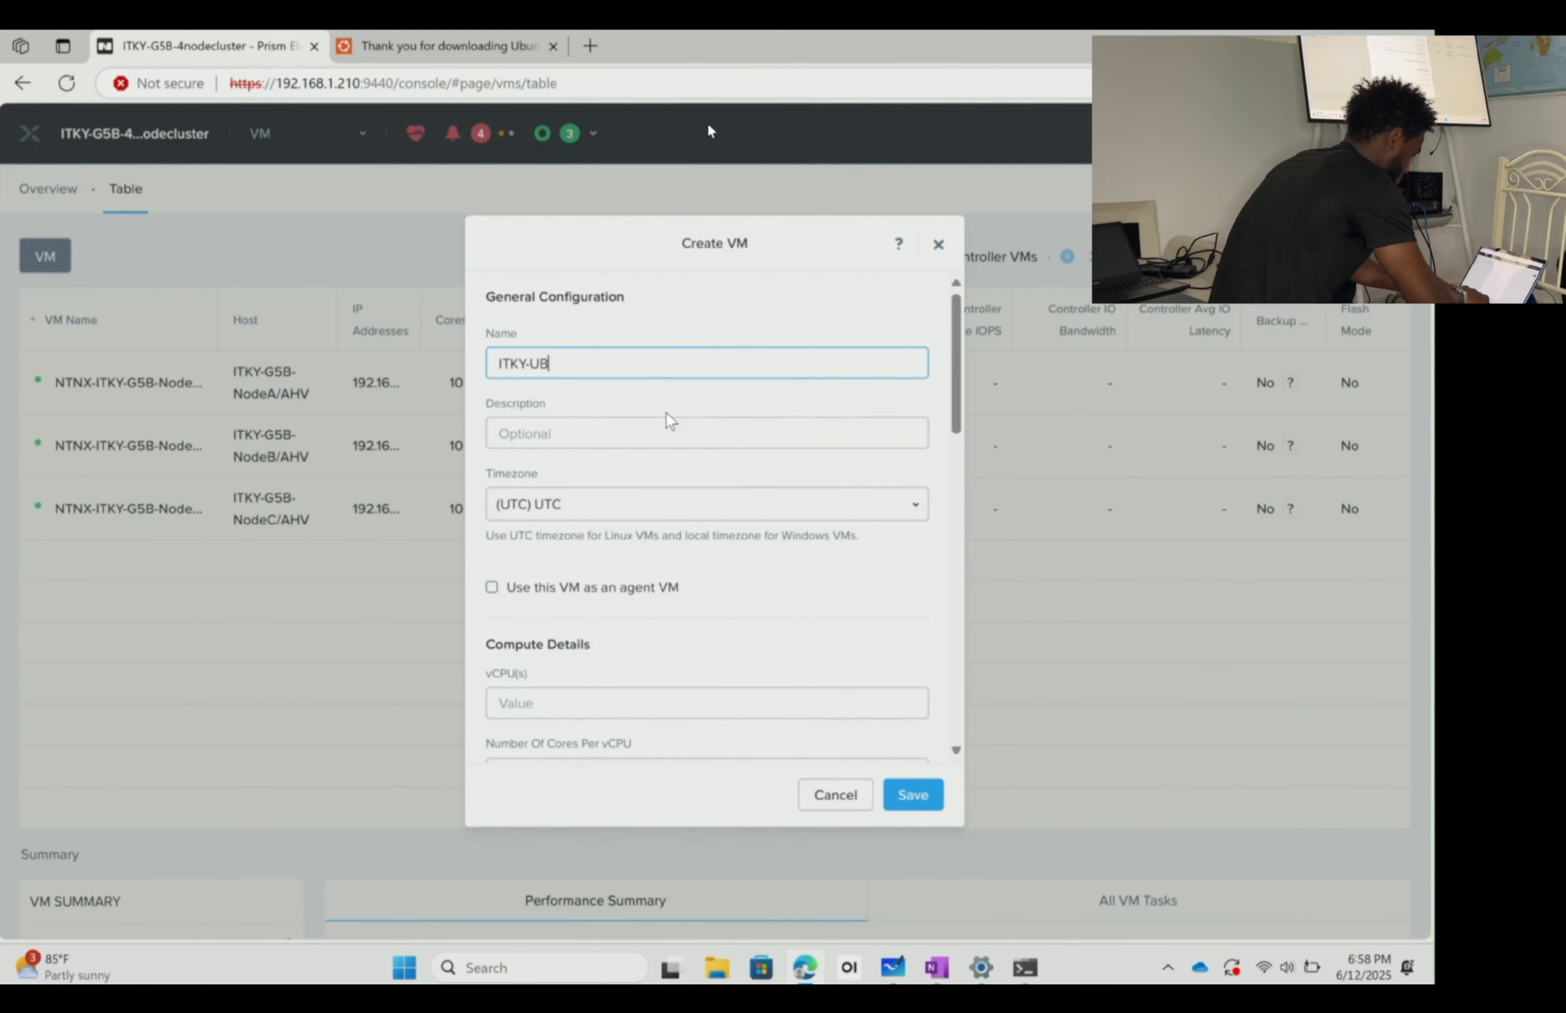
pyautogui.write('DESKTOP')
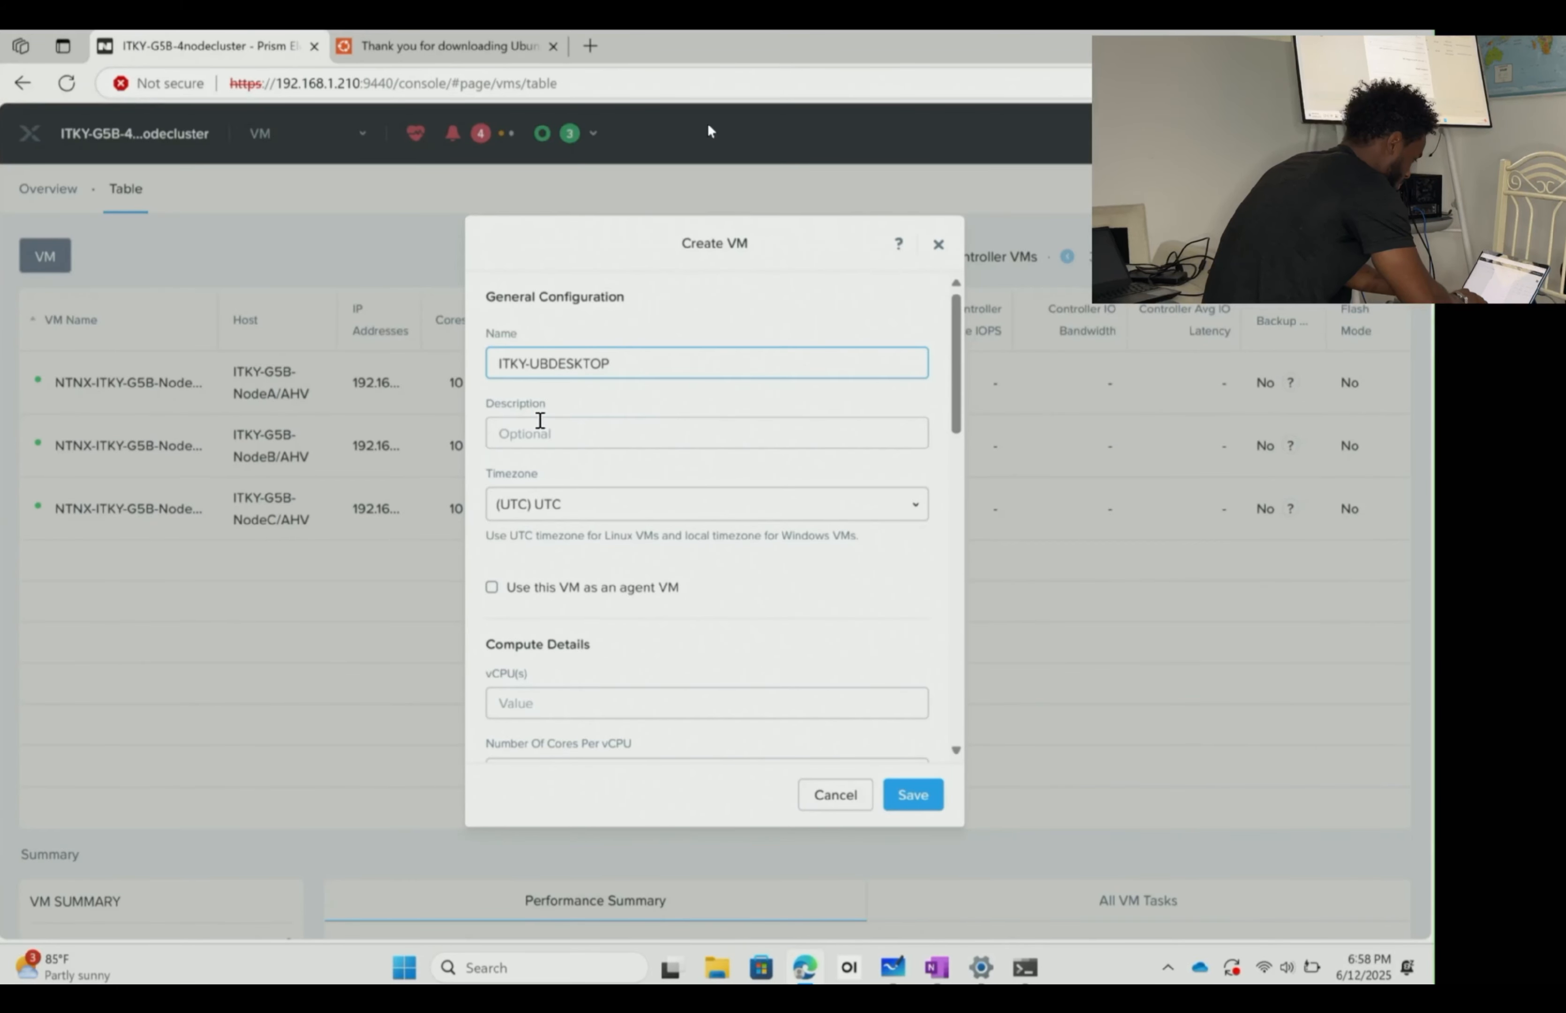
pyautogui.click(607, 444)
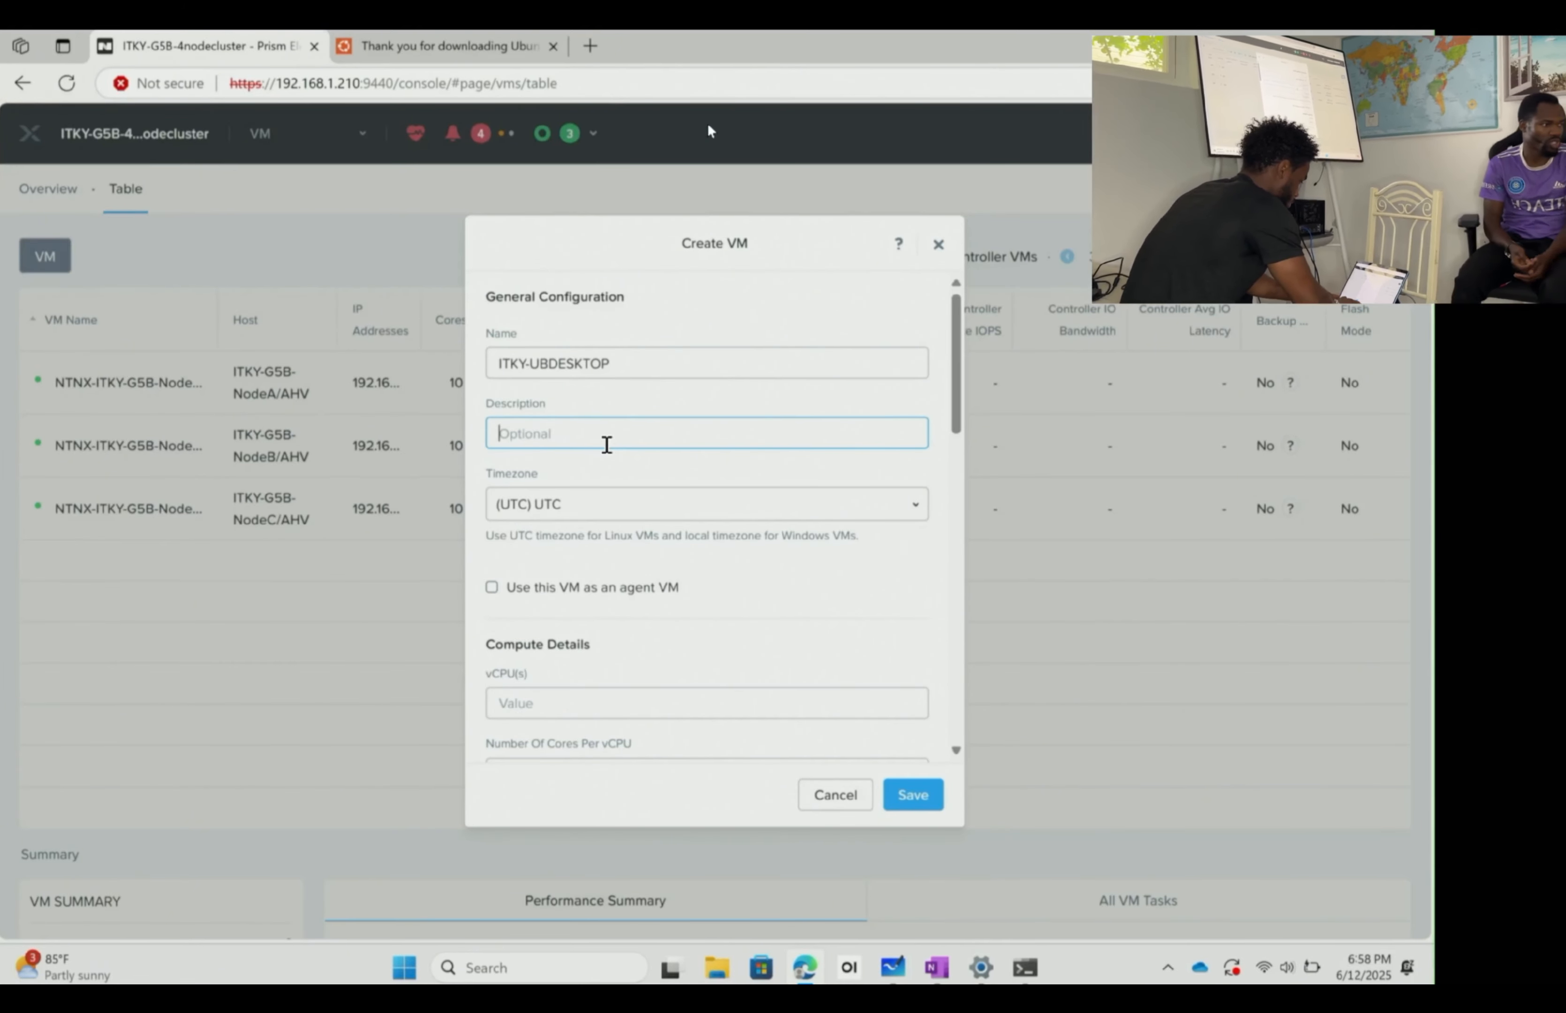
pyautogui.write('Test')
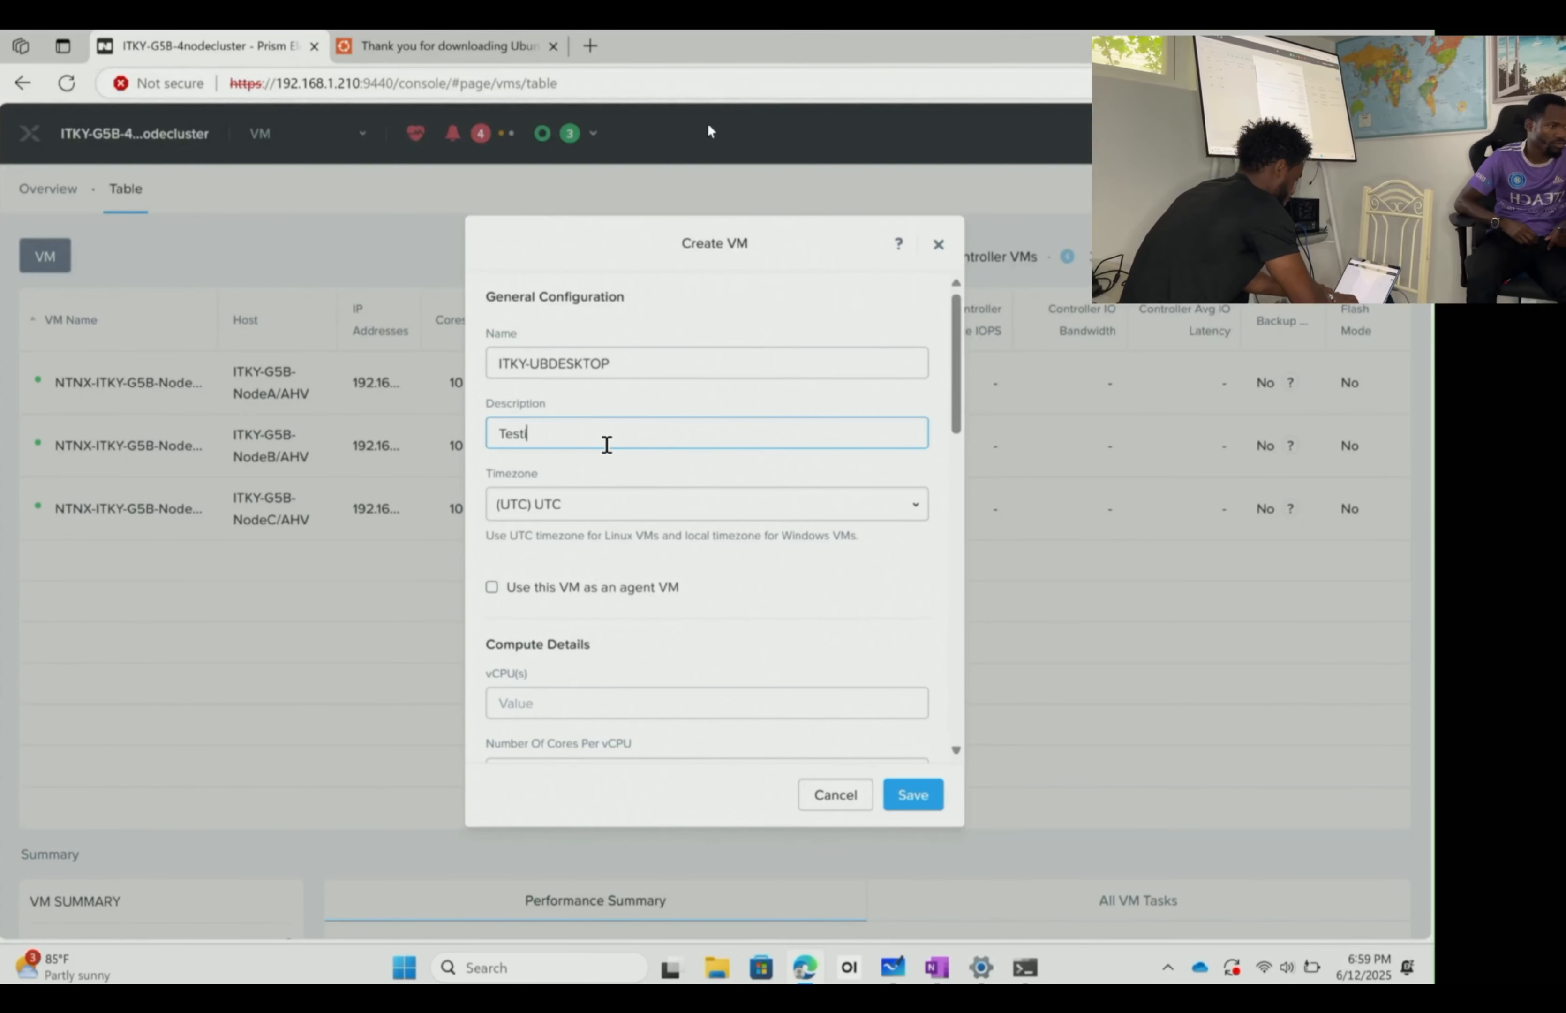
pyautogui.write('ing first ')
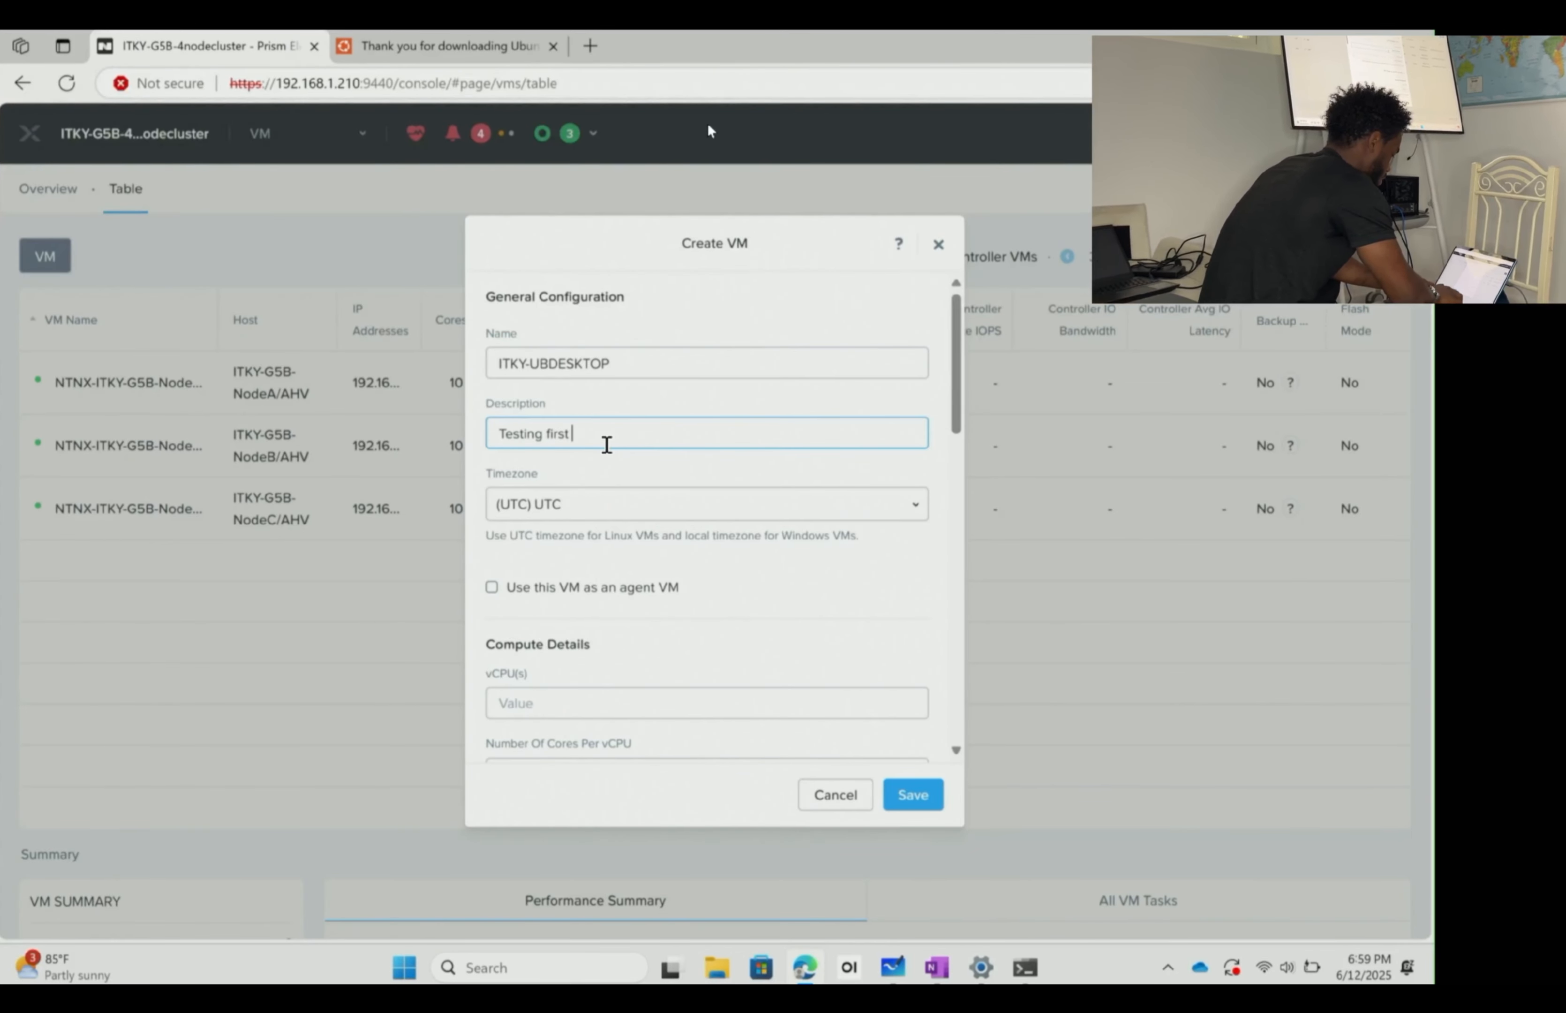
pyautogui.write('ubuntu deployment')
pyautogui.scroll(-3, 608, 447)
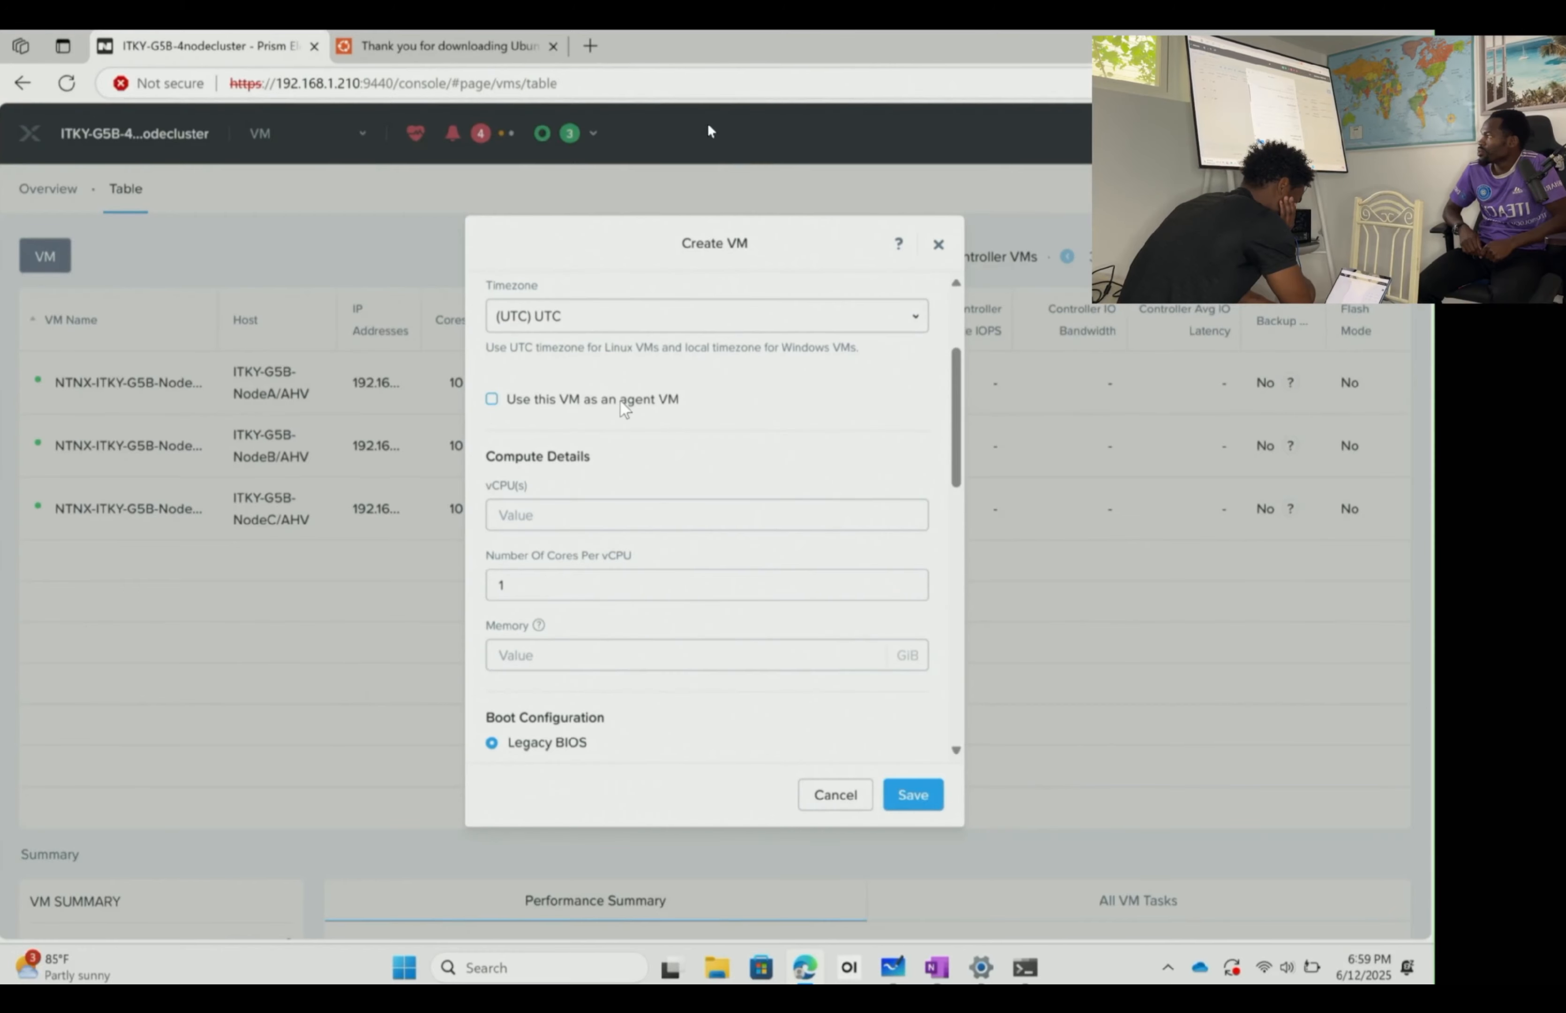
pyautogui.scroll(3, 621, 401)
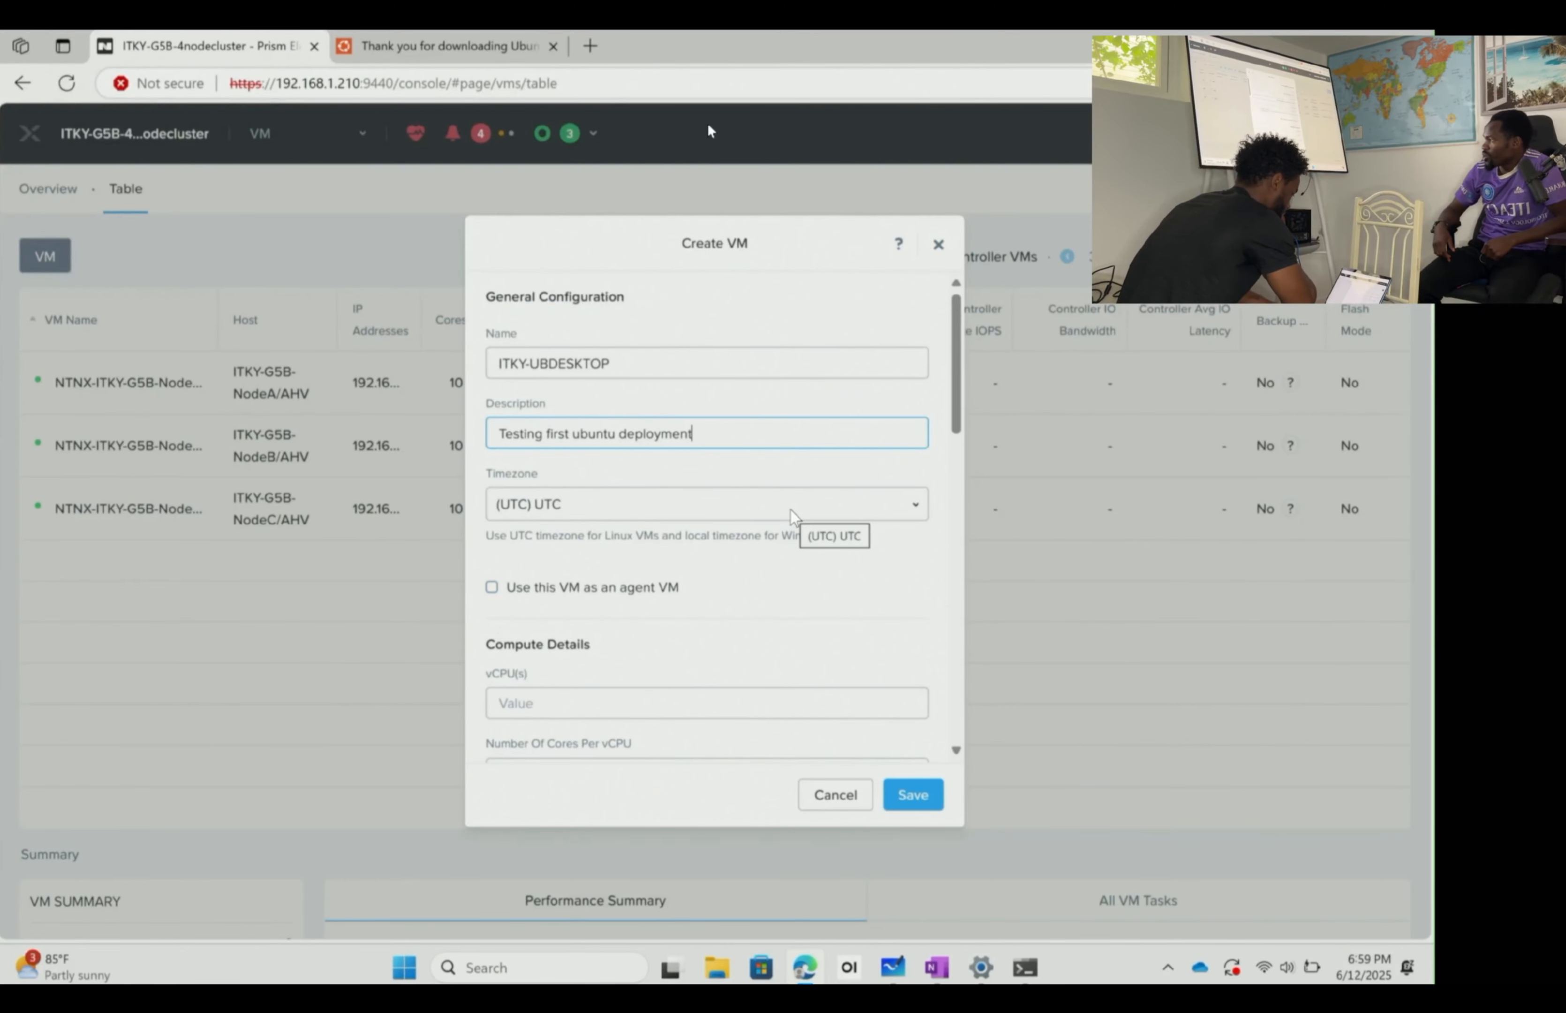
pyautogui.scroll(-2, 781, 559)
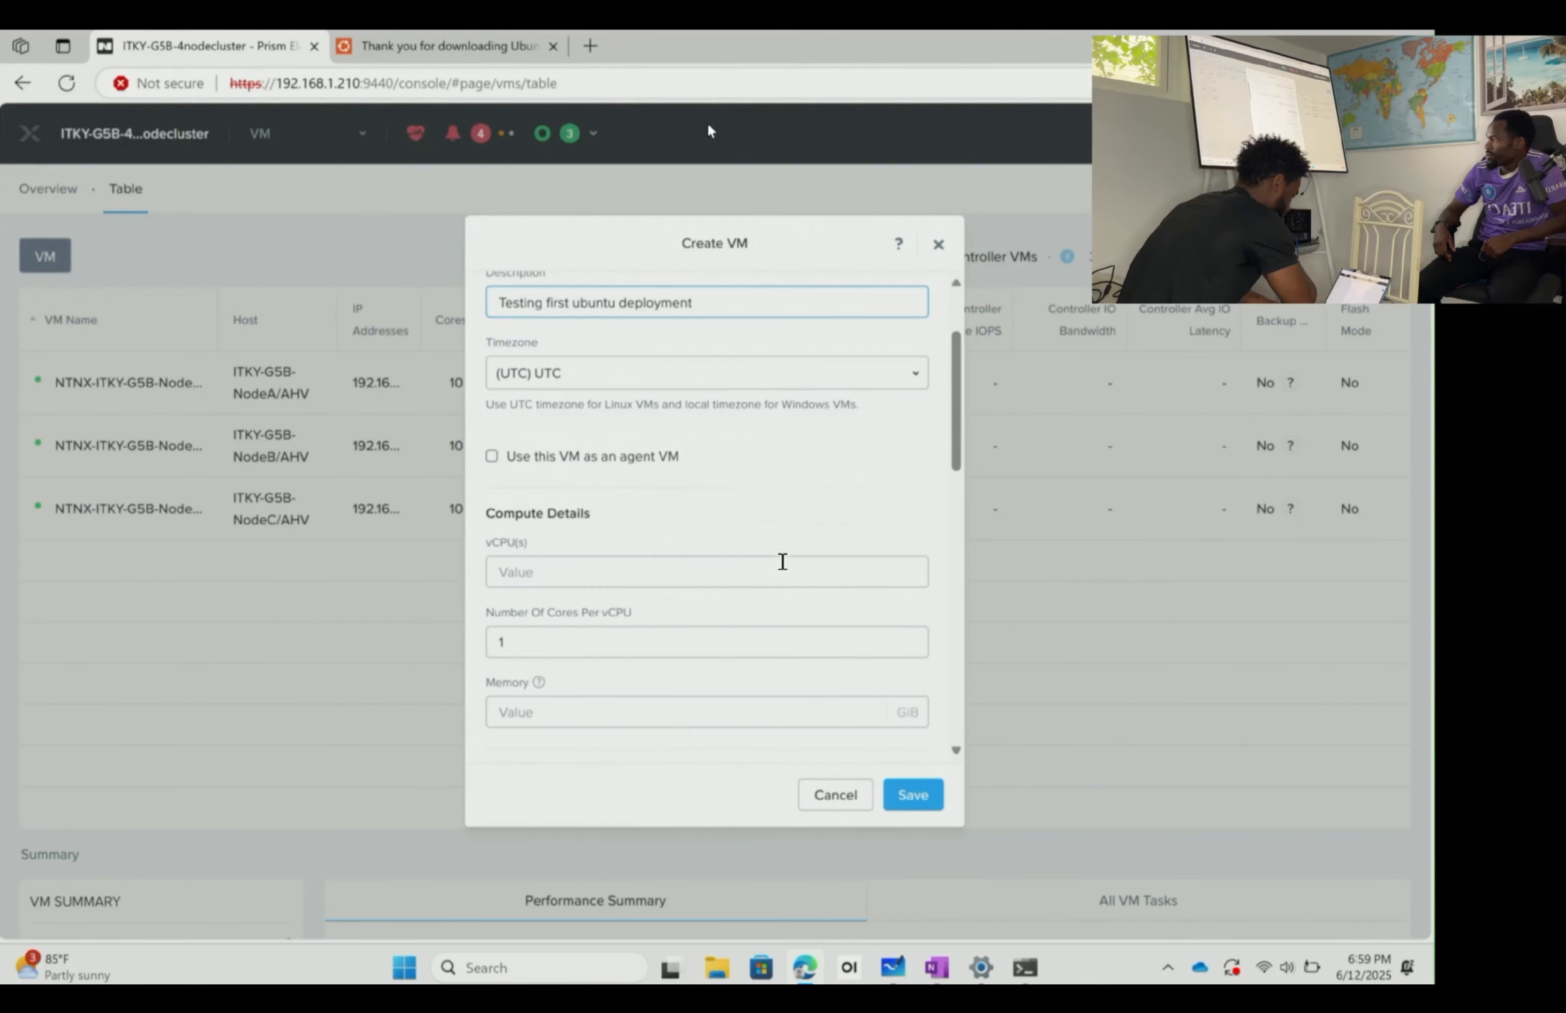
pyautogui.scroll(-2, 782, 561)
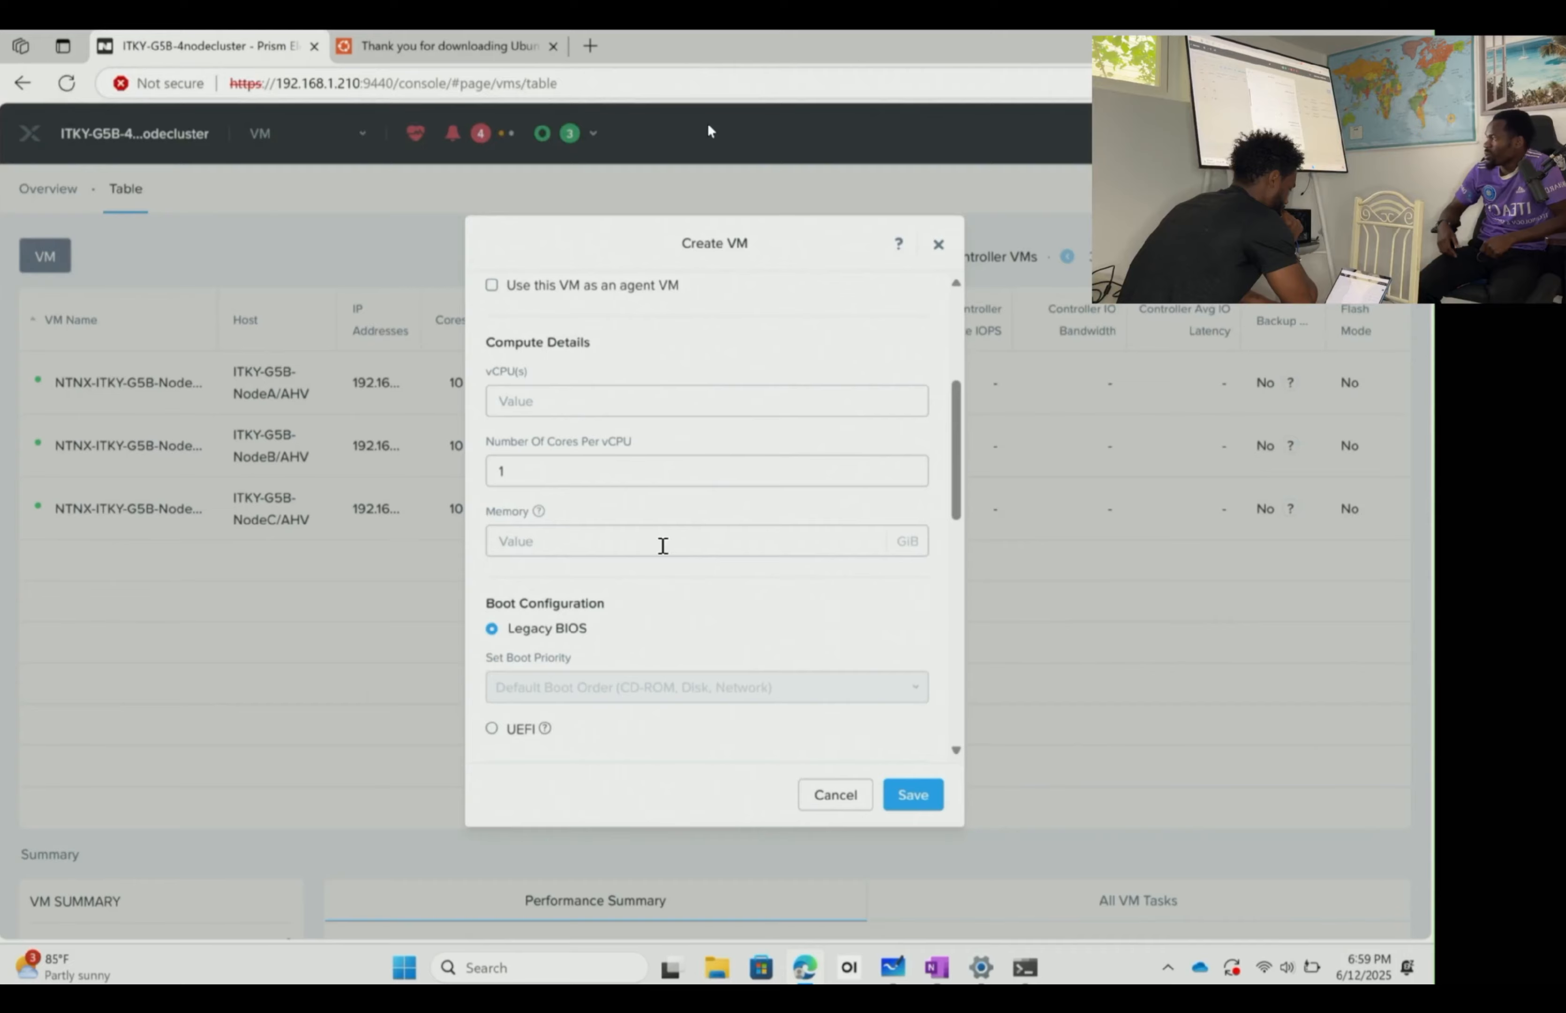
# - Enter 2 vCPUs, 2 cores per vCPU and 8 GiB memory in the Create VM form
pyautogui.click(600, 472)
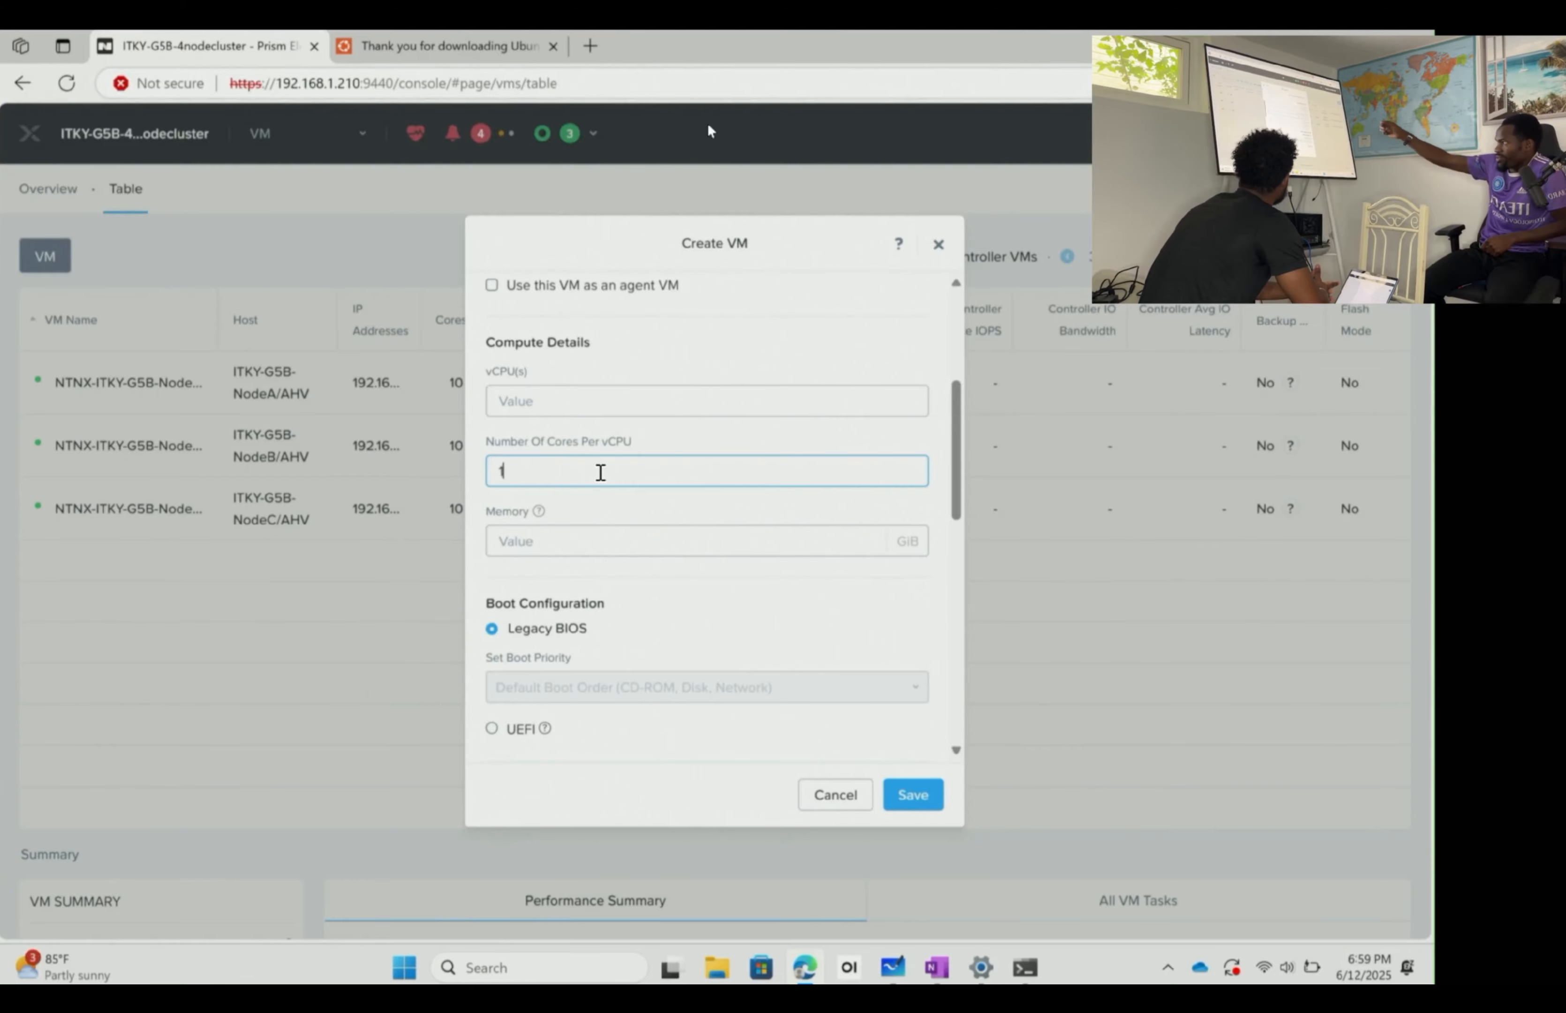
pyautogui.hotkey('shift', 'Tab')
pyautogui.write('2')
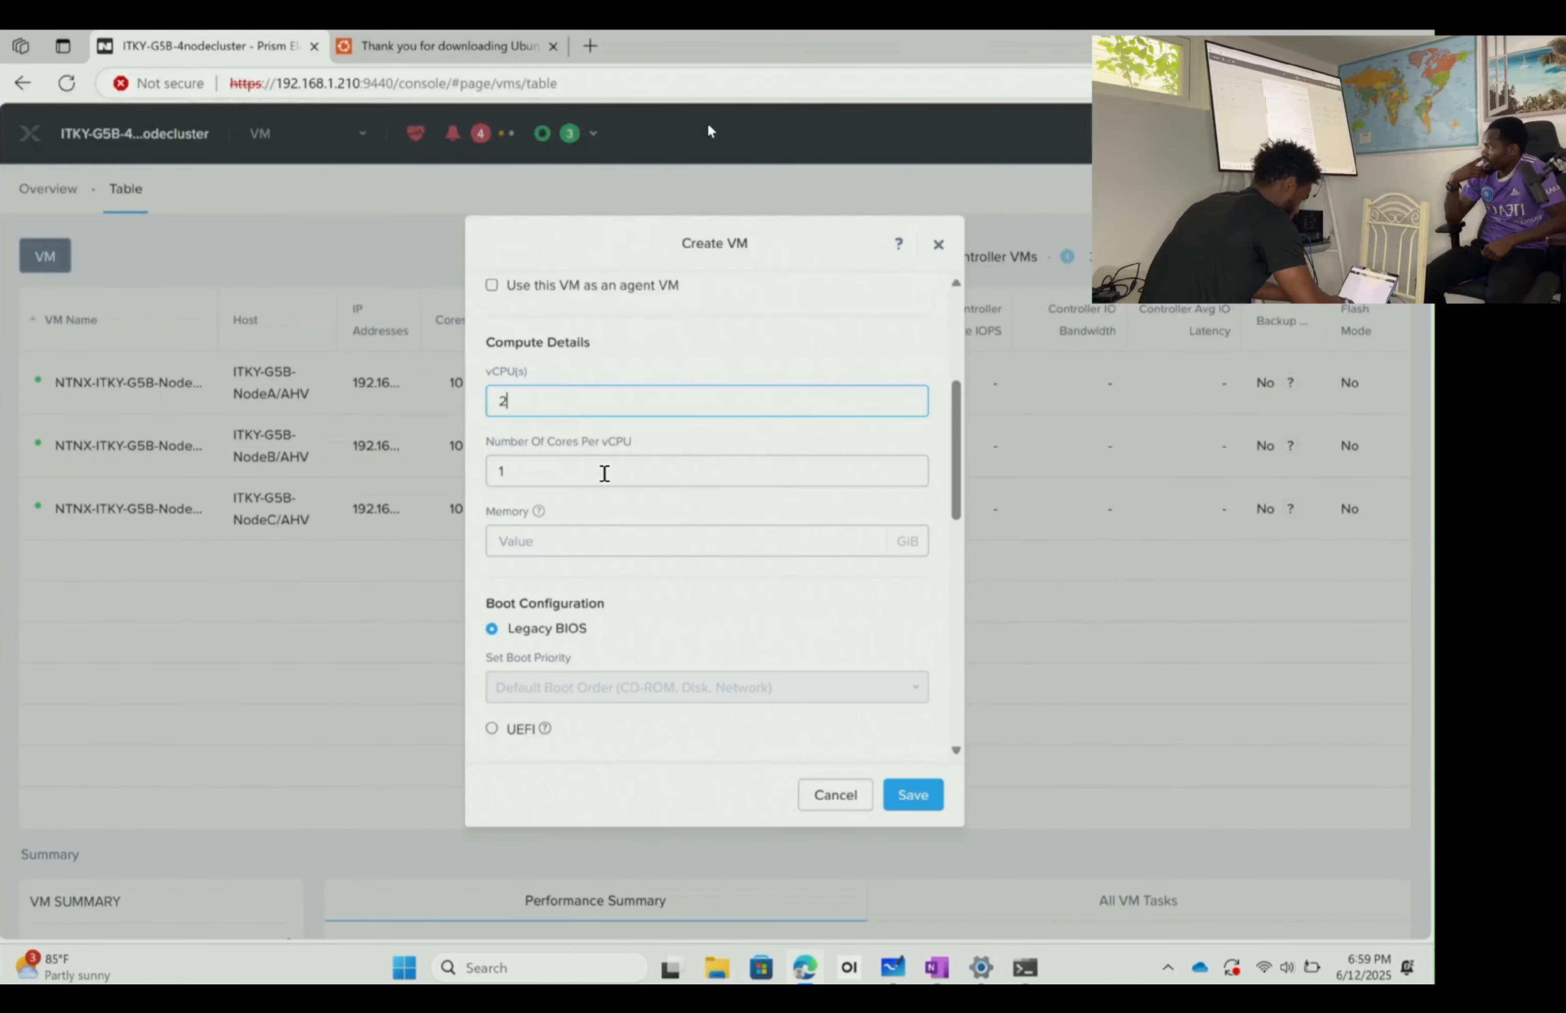
pyautogui.click(604, 473)
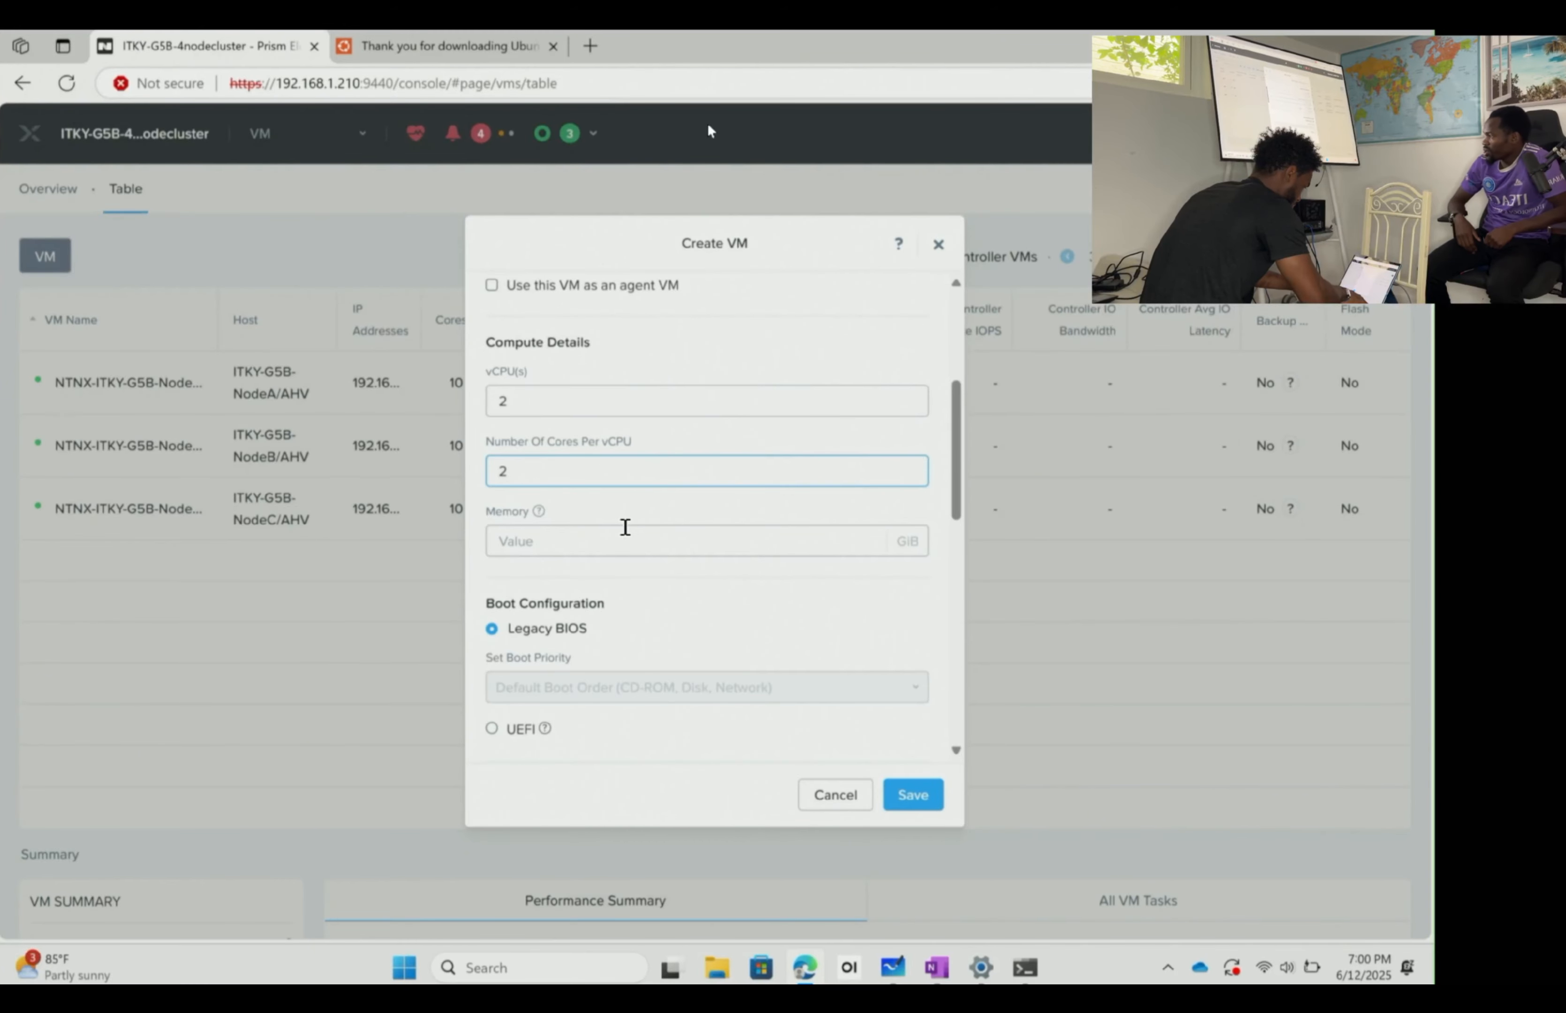
pyautogui.scroll(-1, 615, 519)
pyautogui.click(588, 493)
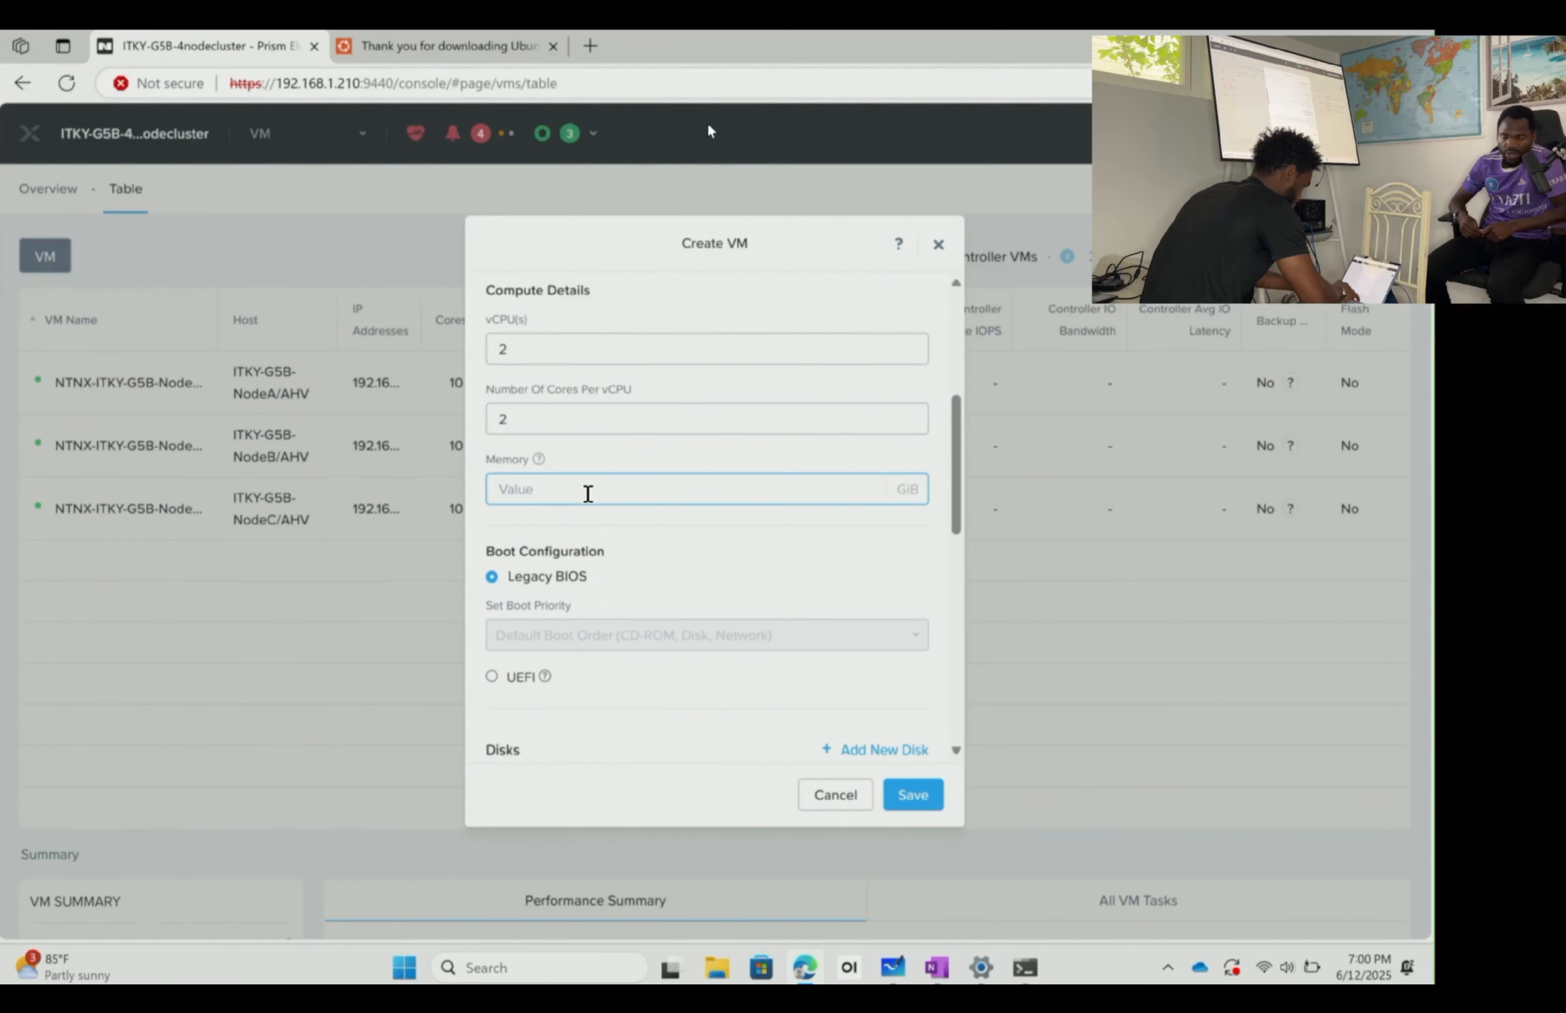
pyautogui.write('8')
pyautogui.click(692, 546)
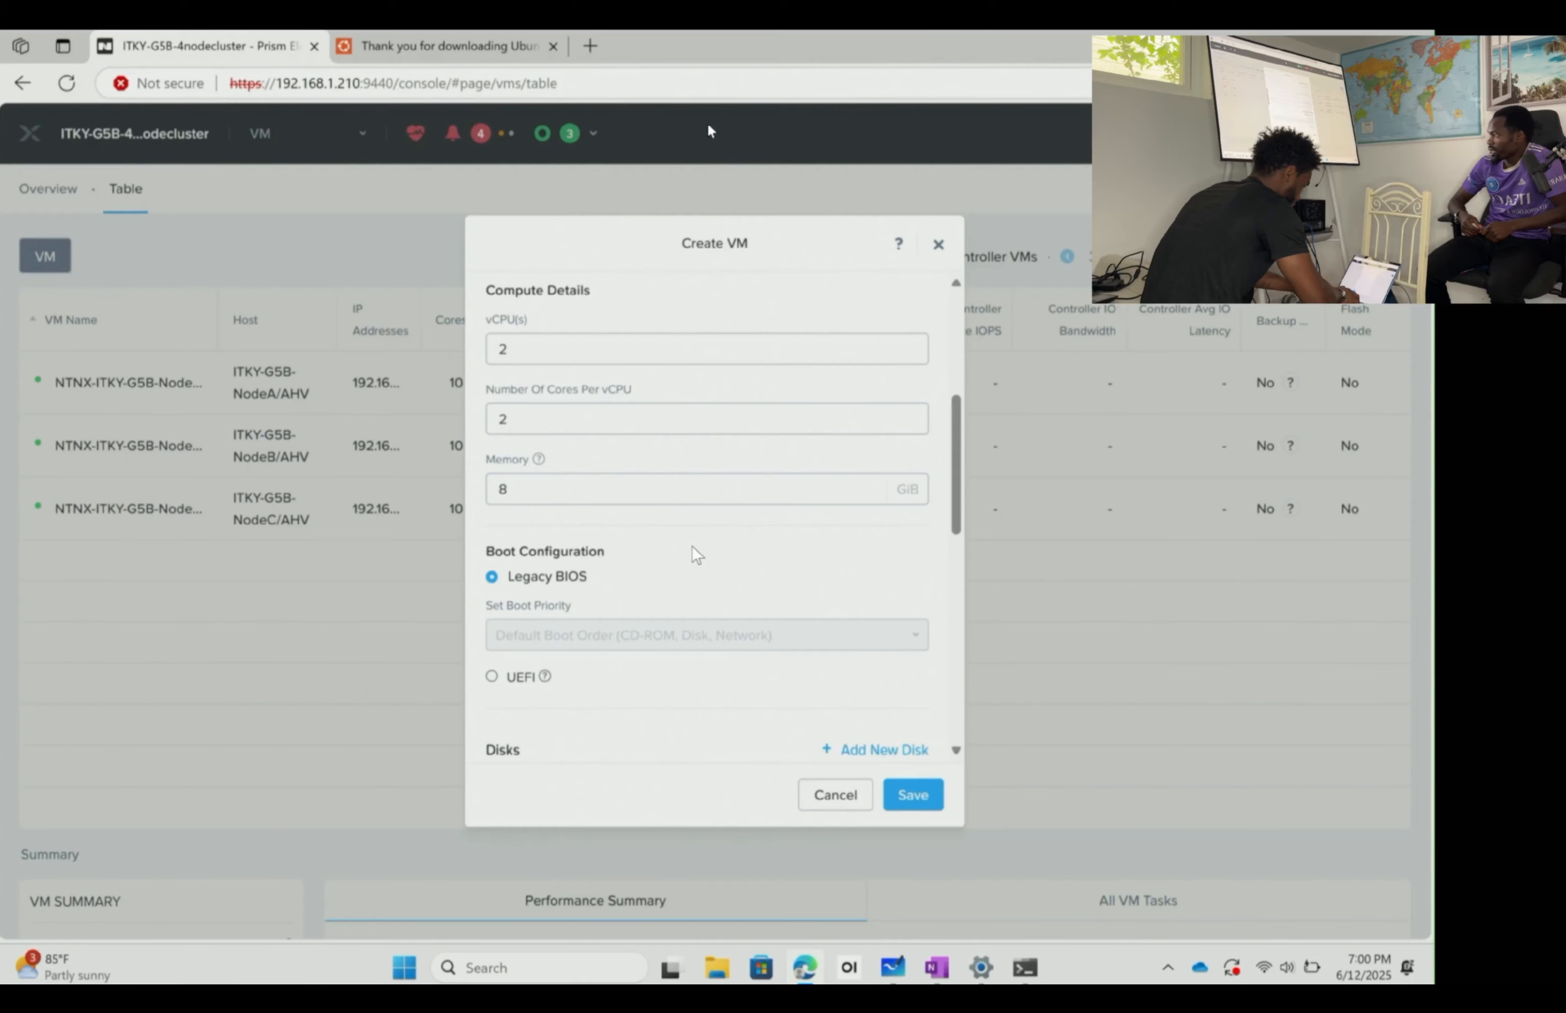
pyautogui.scroll(-5, 692, 546)
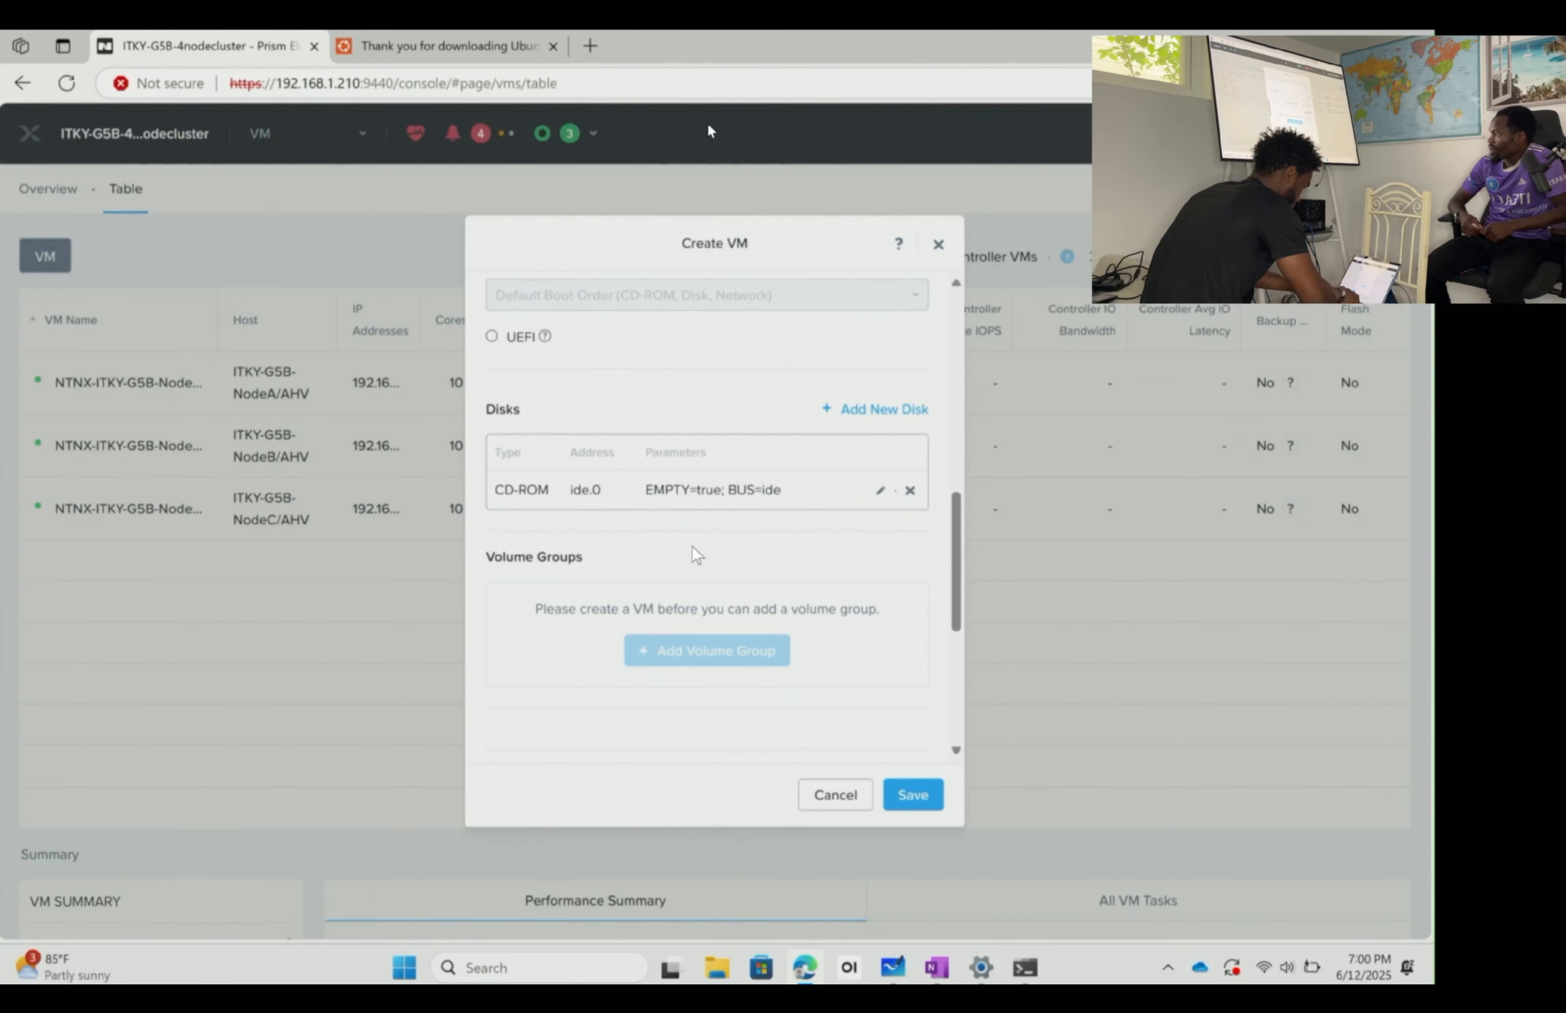
pyautogui.scroll(3, 692, 546)
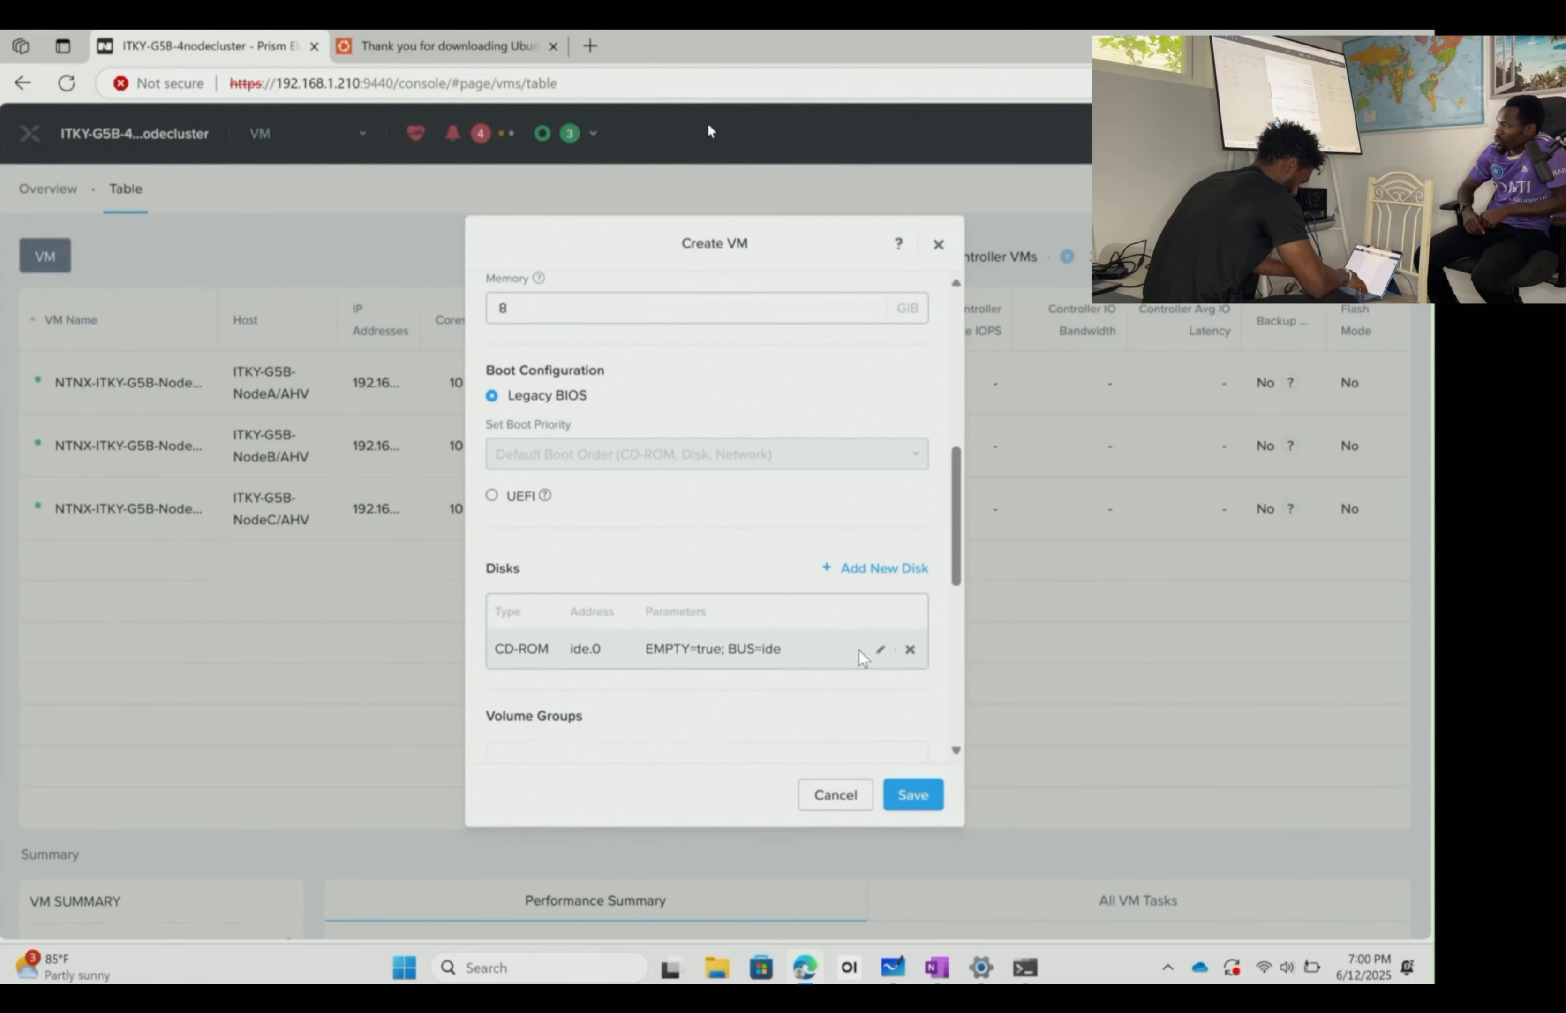
# - Set the CD-ROM to clone UBUNTU-DESKTOP24 from the Image Service on a SATA bus
pyautogui.click(879, 652)
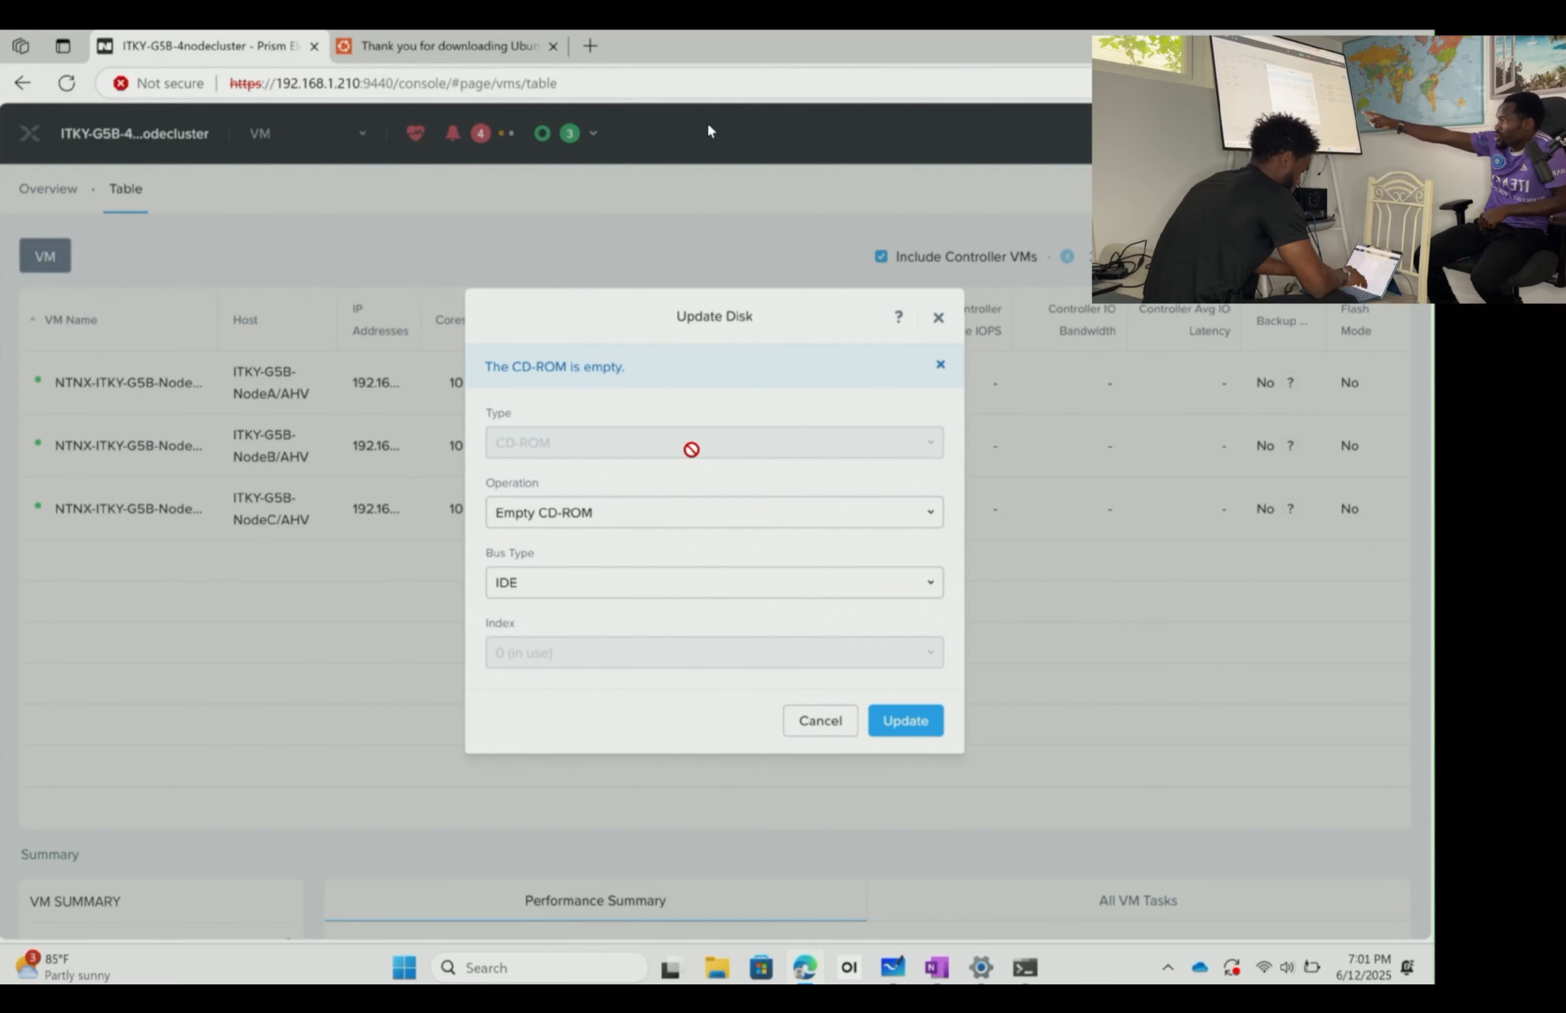
pyautogui.click(620, 520)
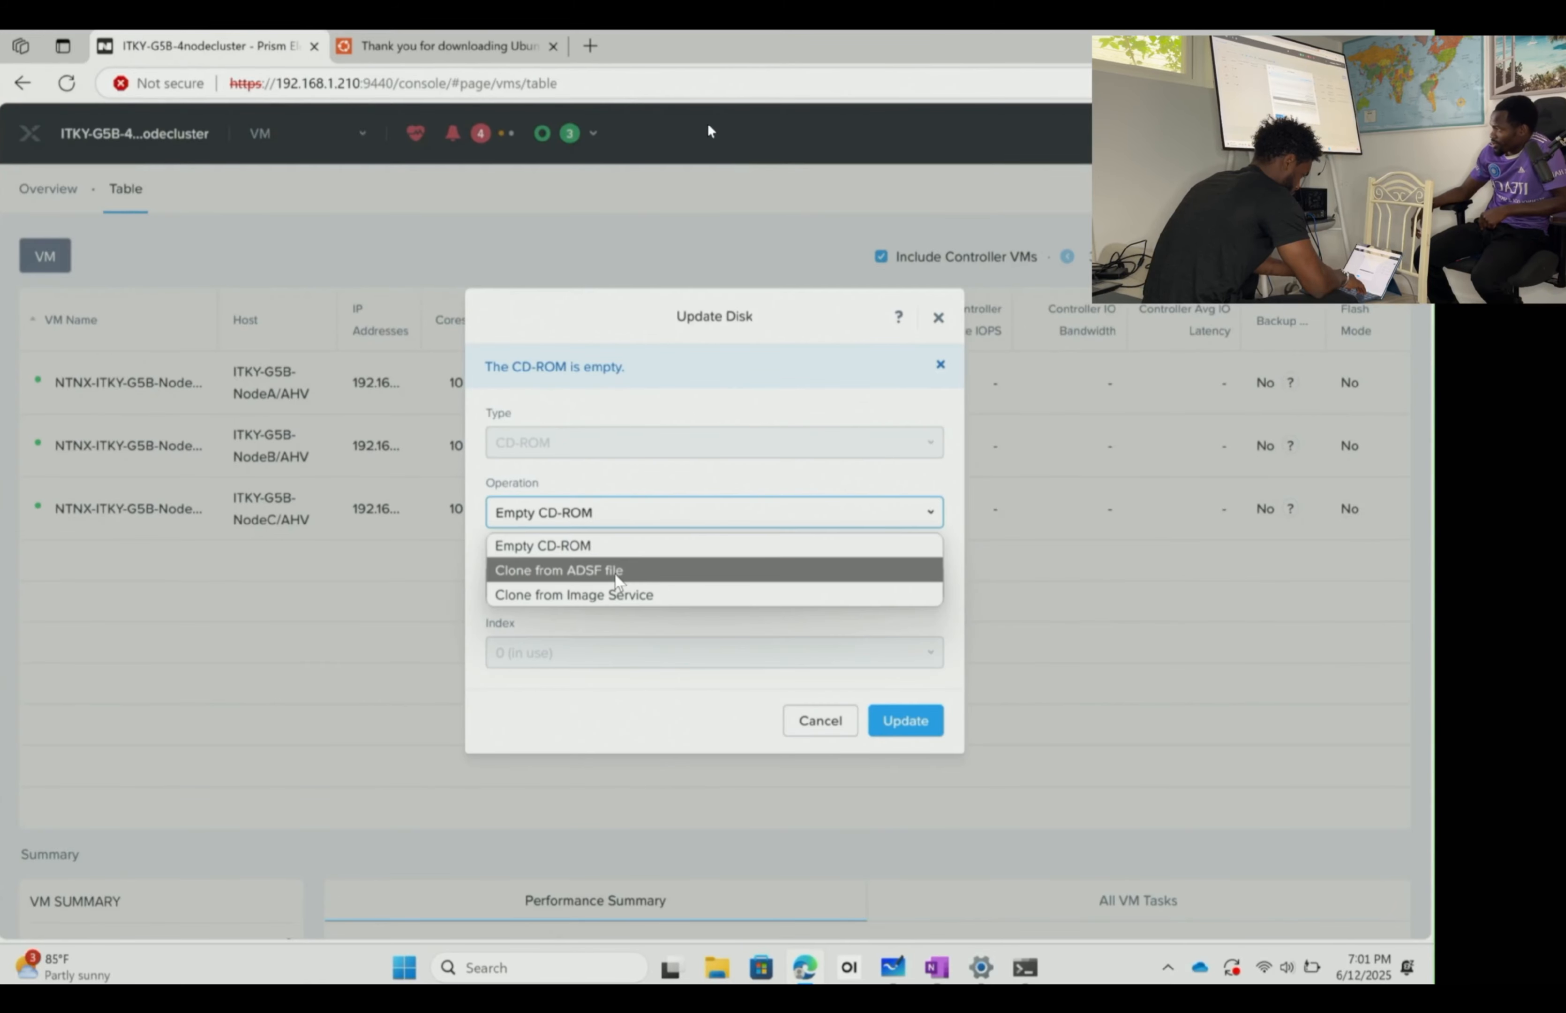
pyautogui.click(621, 594)
pyautogui.click(653, 510)
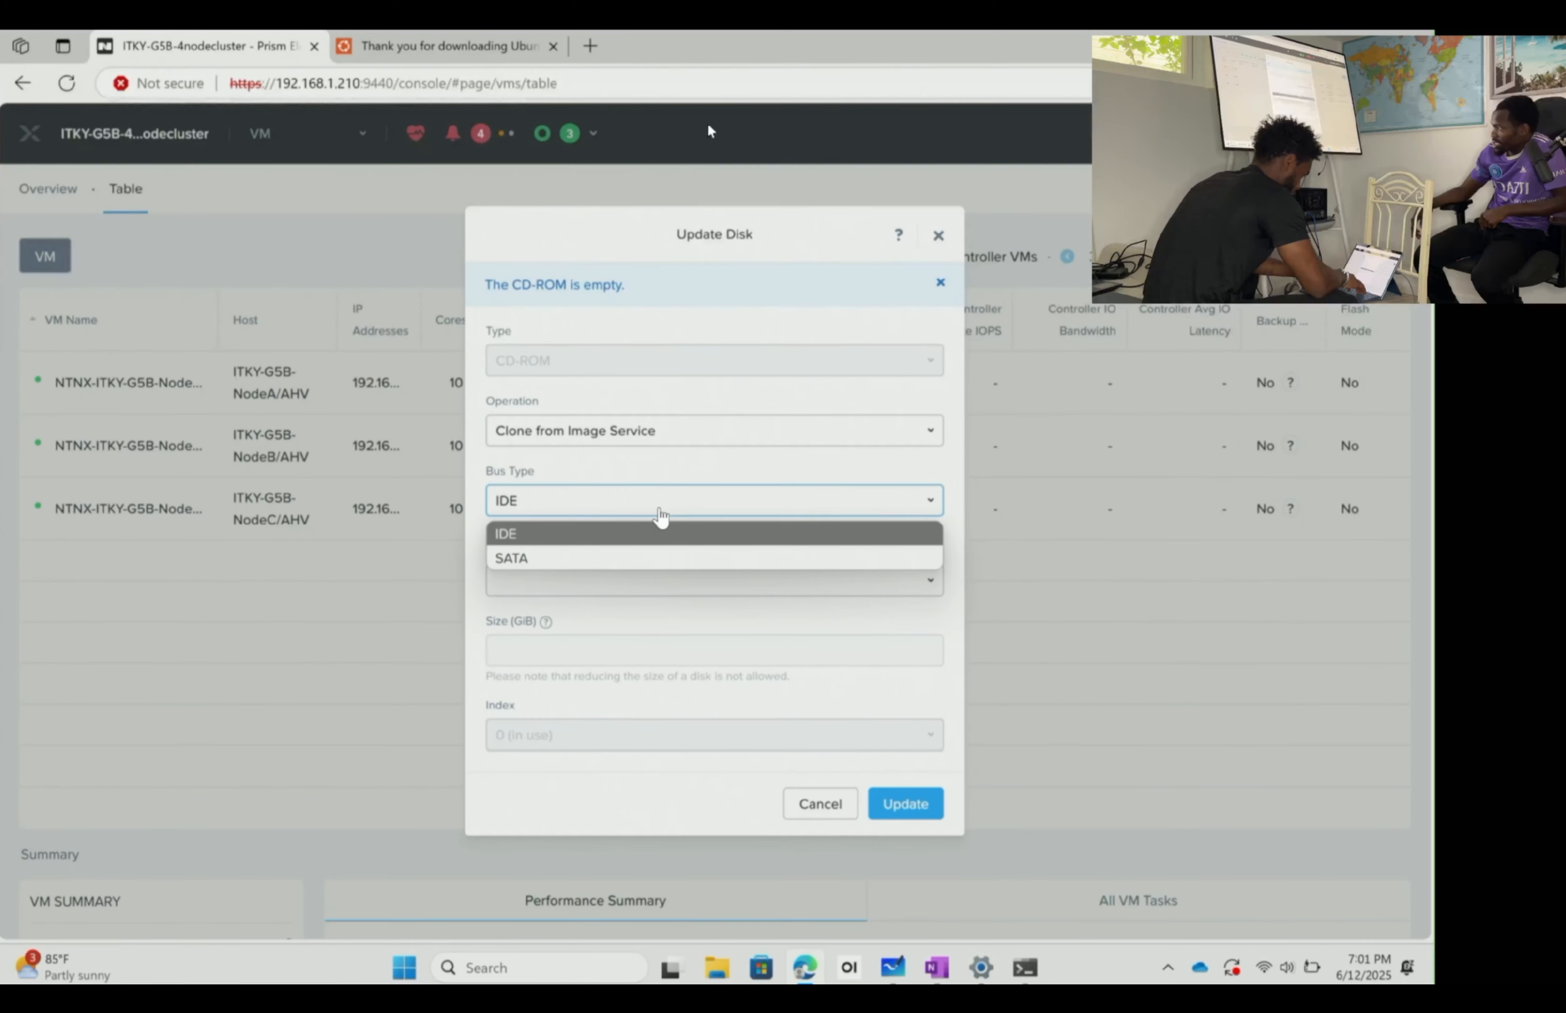
pyautogui.click(564, 560)
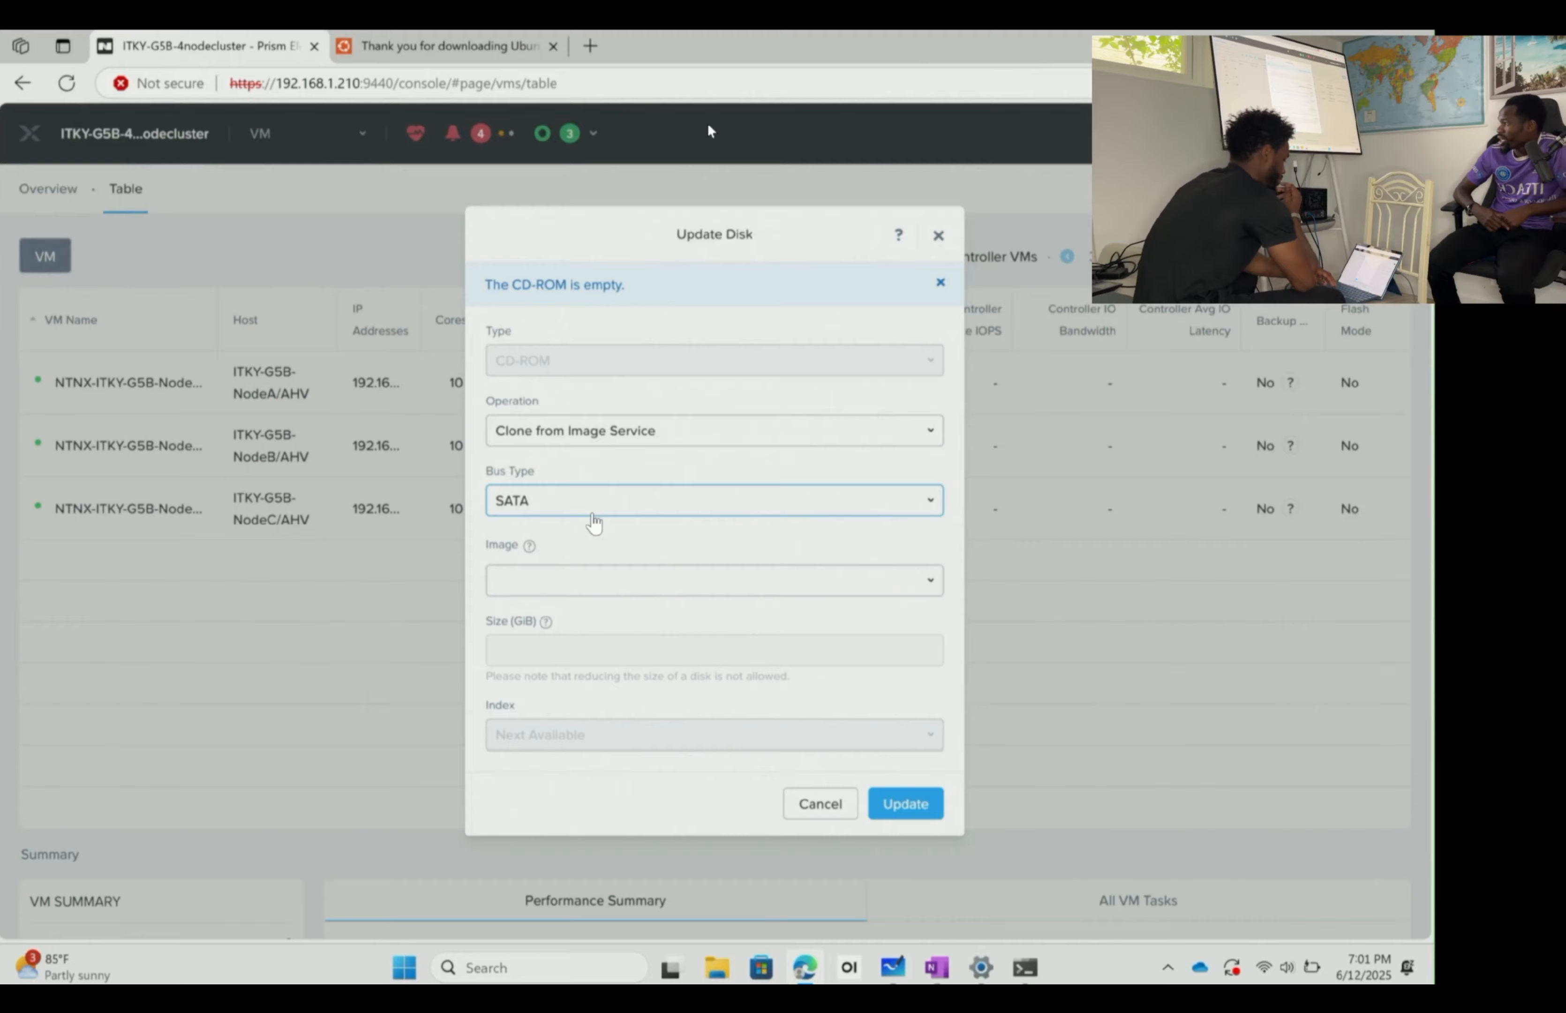
pyautogui.click(631, 580)
pyautogui.click(651, 610)
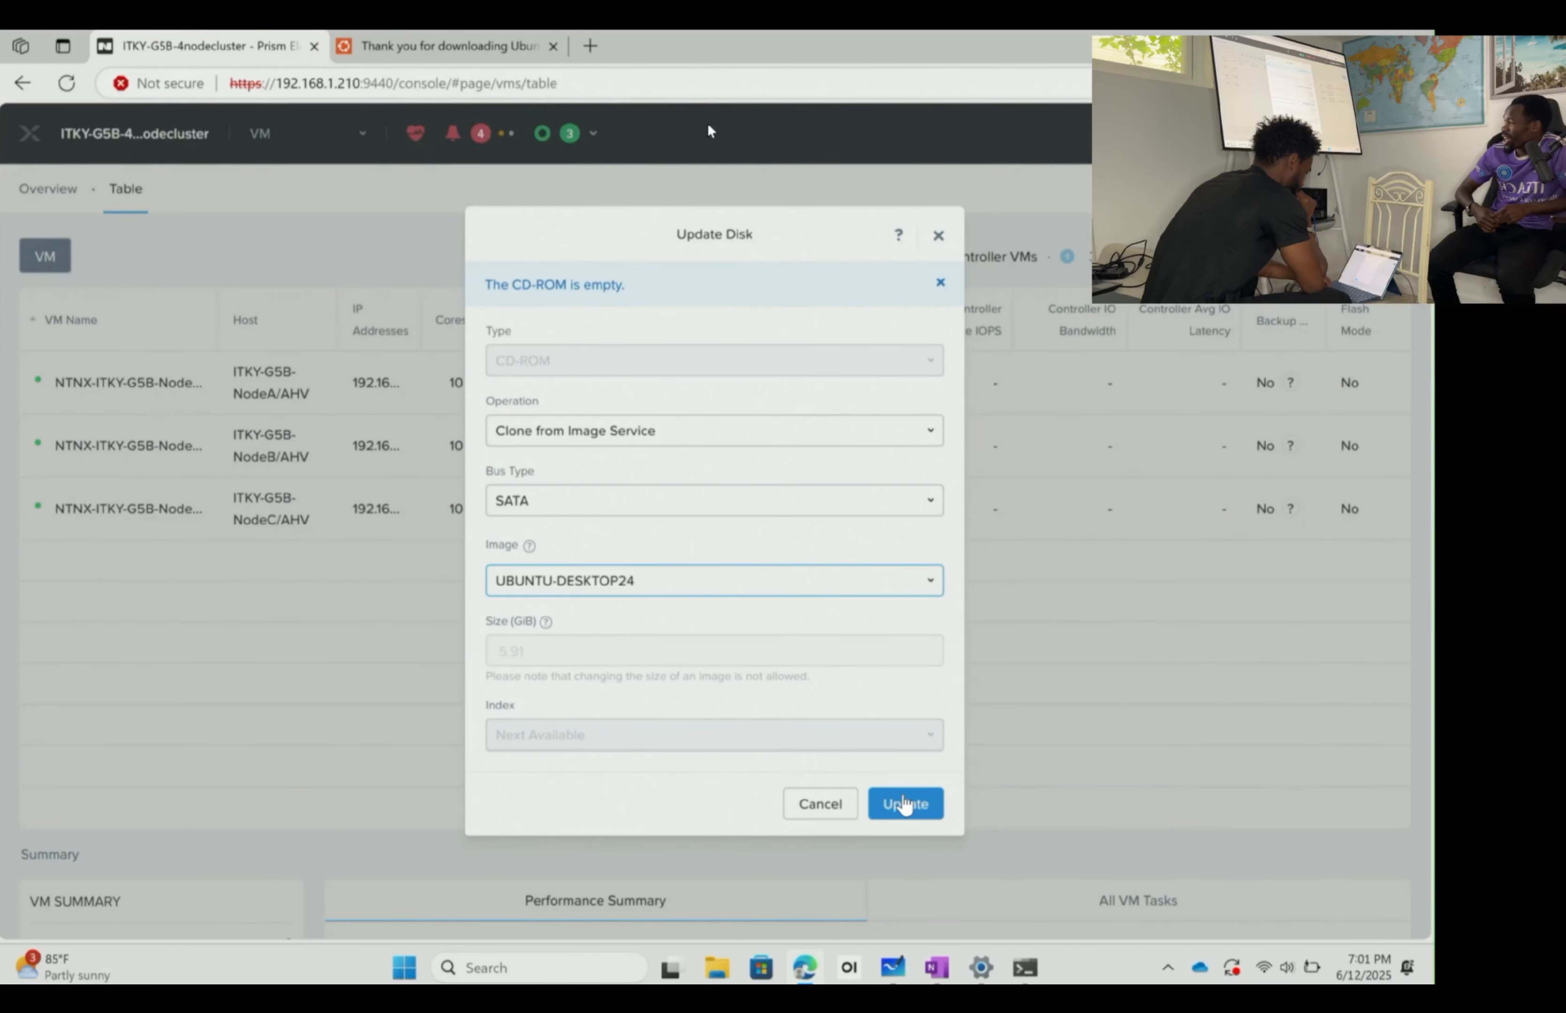
pyautogui.click(904, 803)
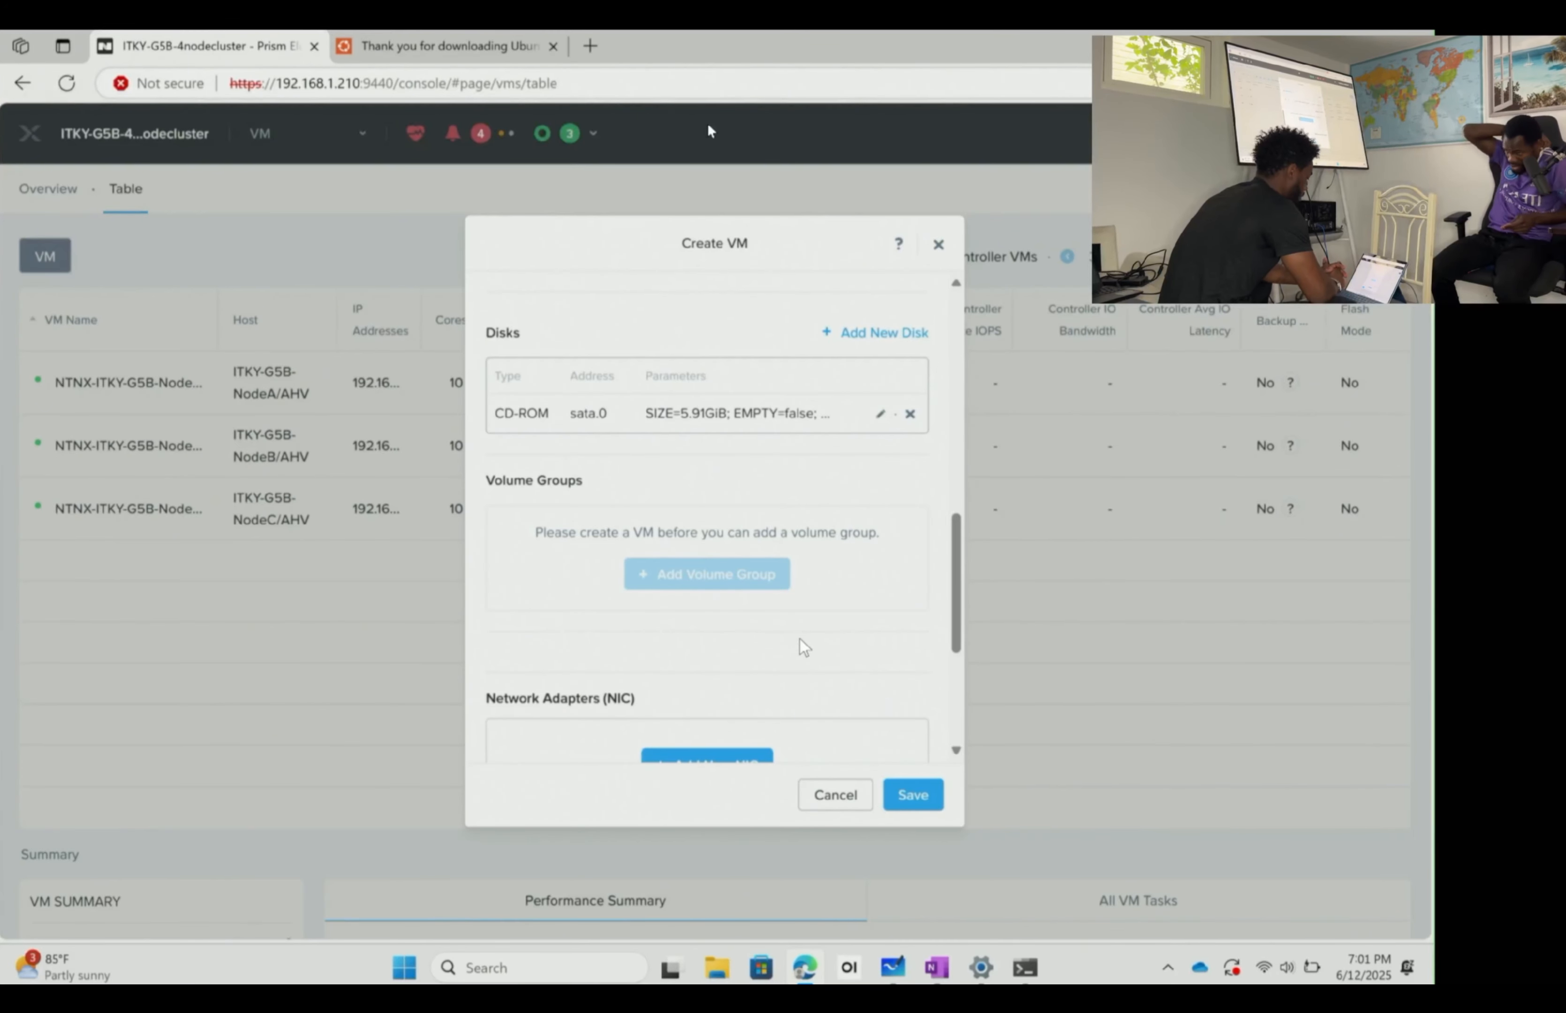
# - Configure the new disk as SCSI, allocated on the ITKY-VMS storage container
pyautogui.scroll(2, 809, 614)
pyautogui.scroll(-1, 810, 616)
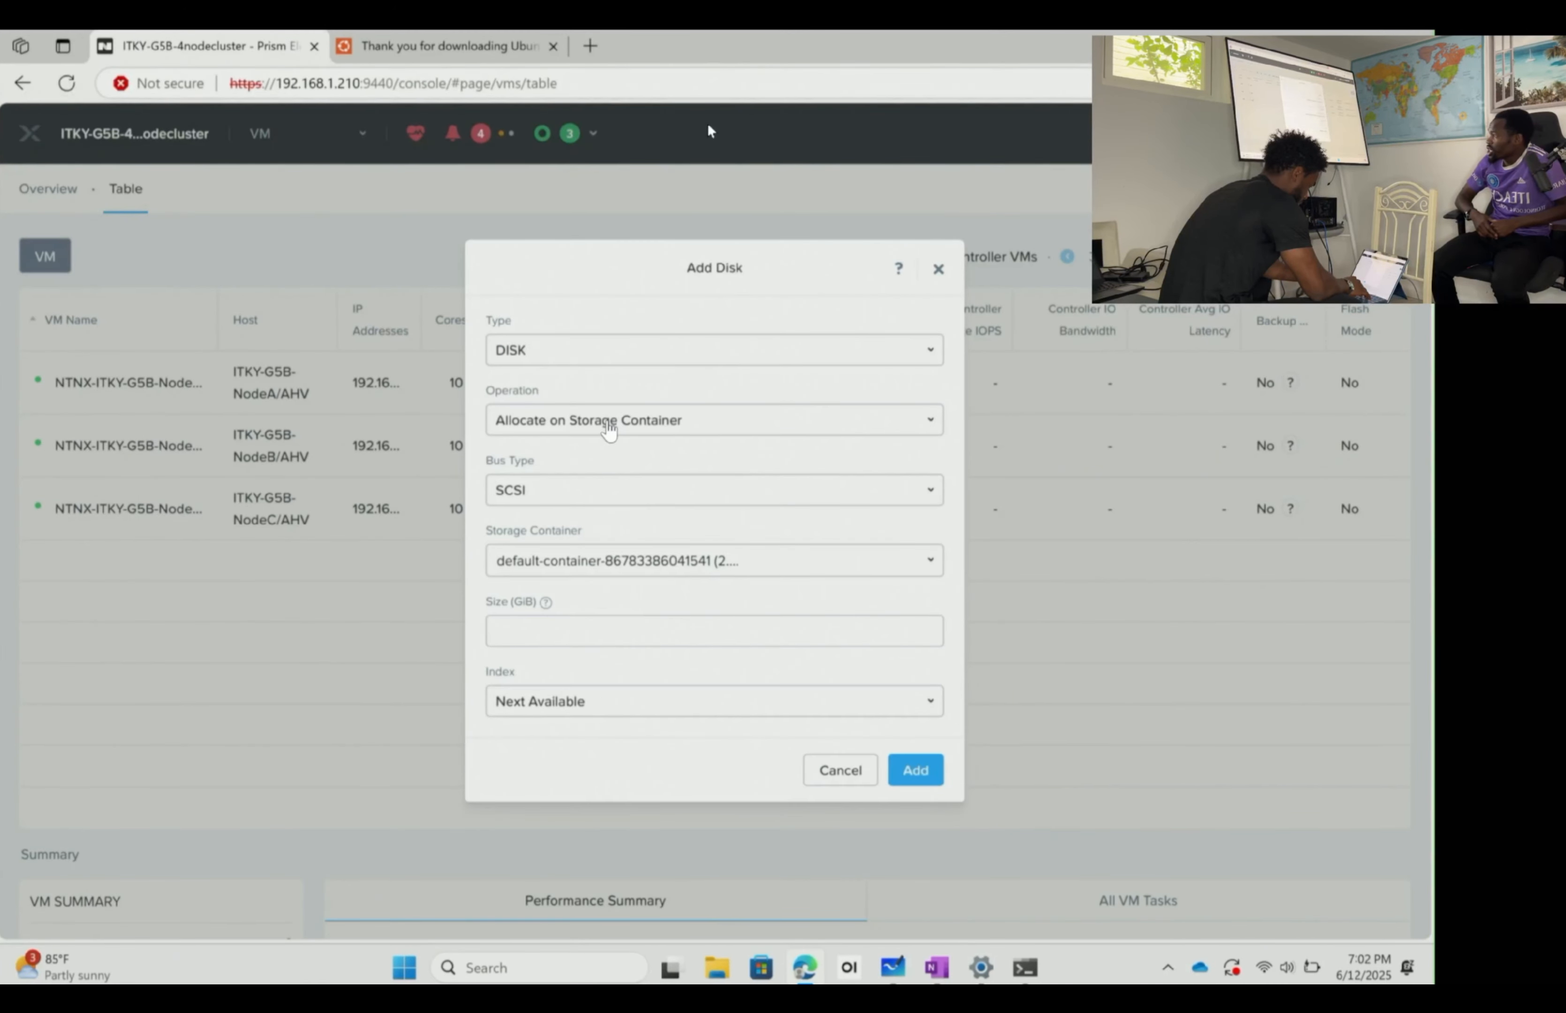
pyautogui.click(610, 430)
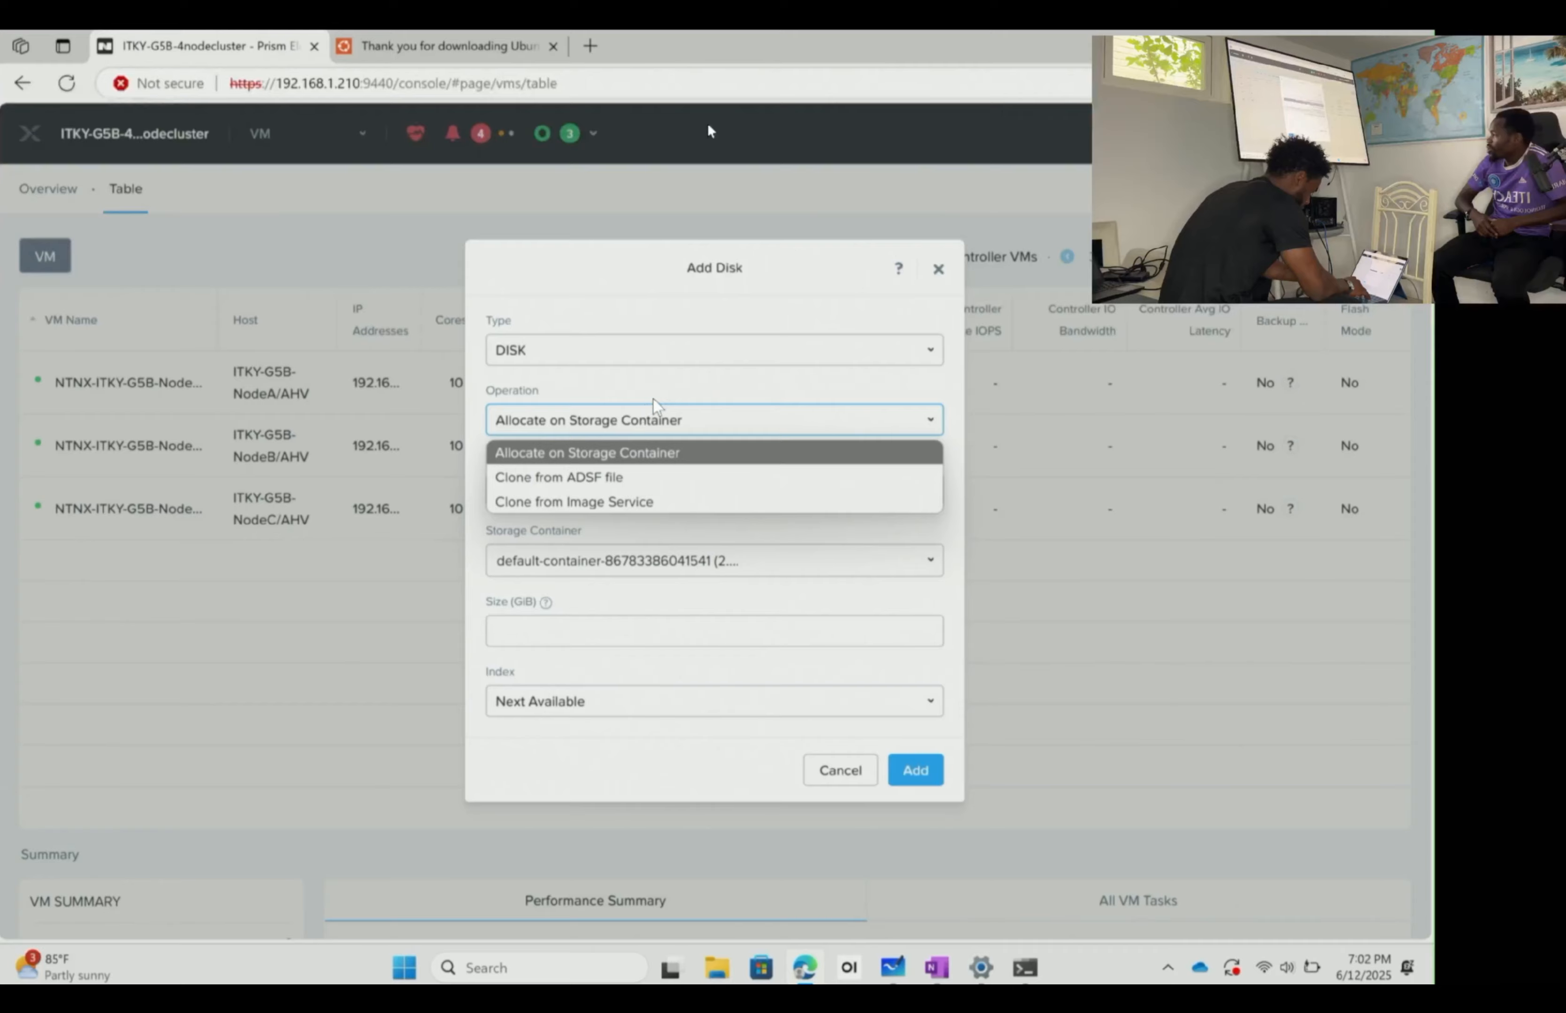
pyautogui.click(603, 452)
pyautogui.click(561, 500)
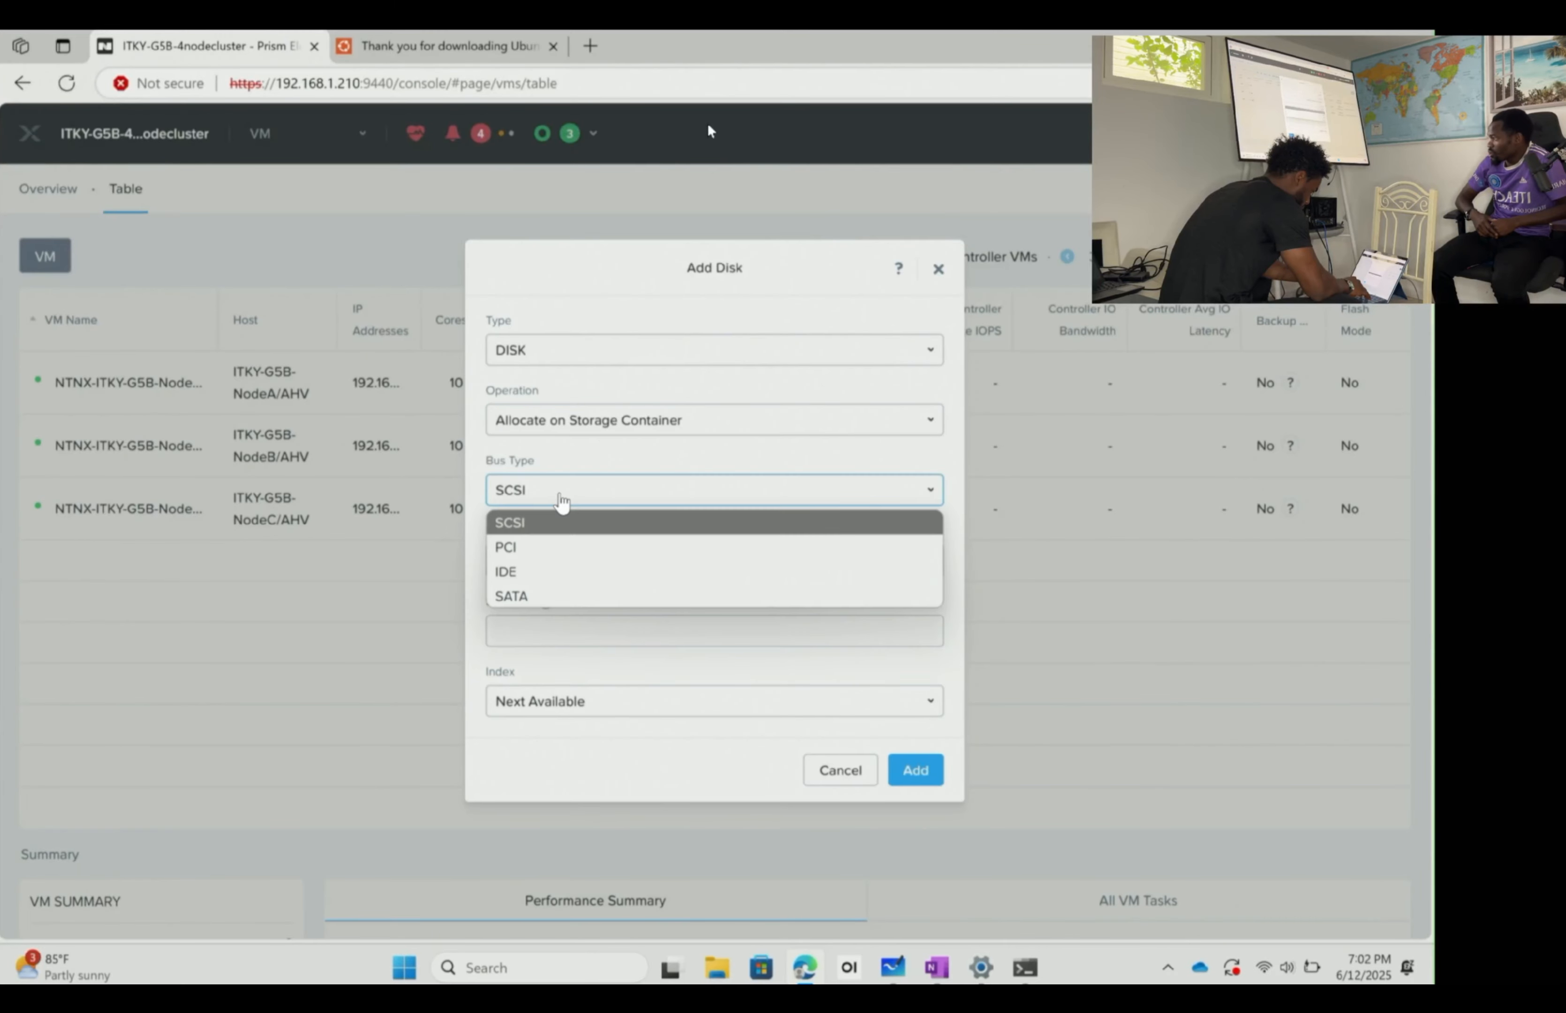
pyautogui.click(600, 475)
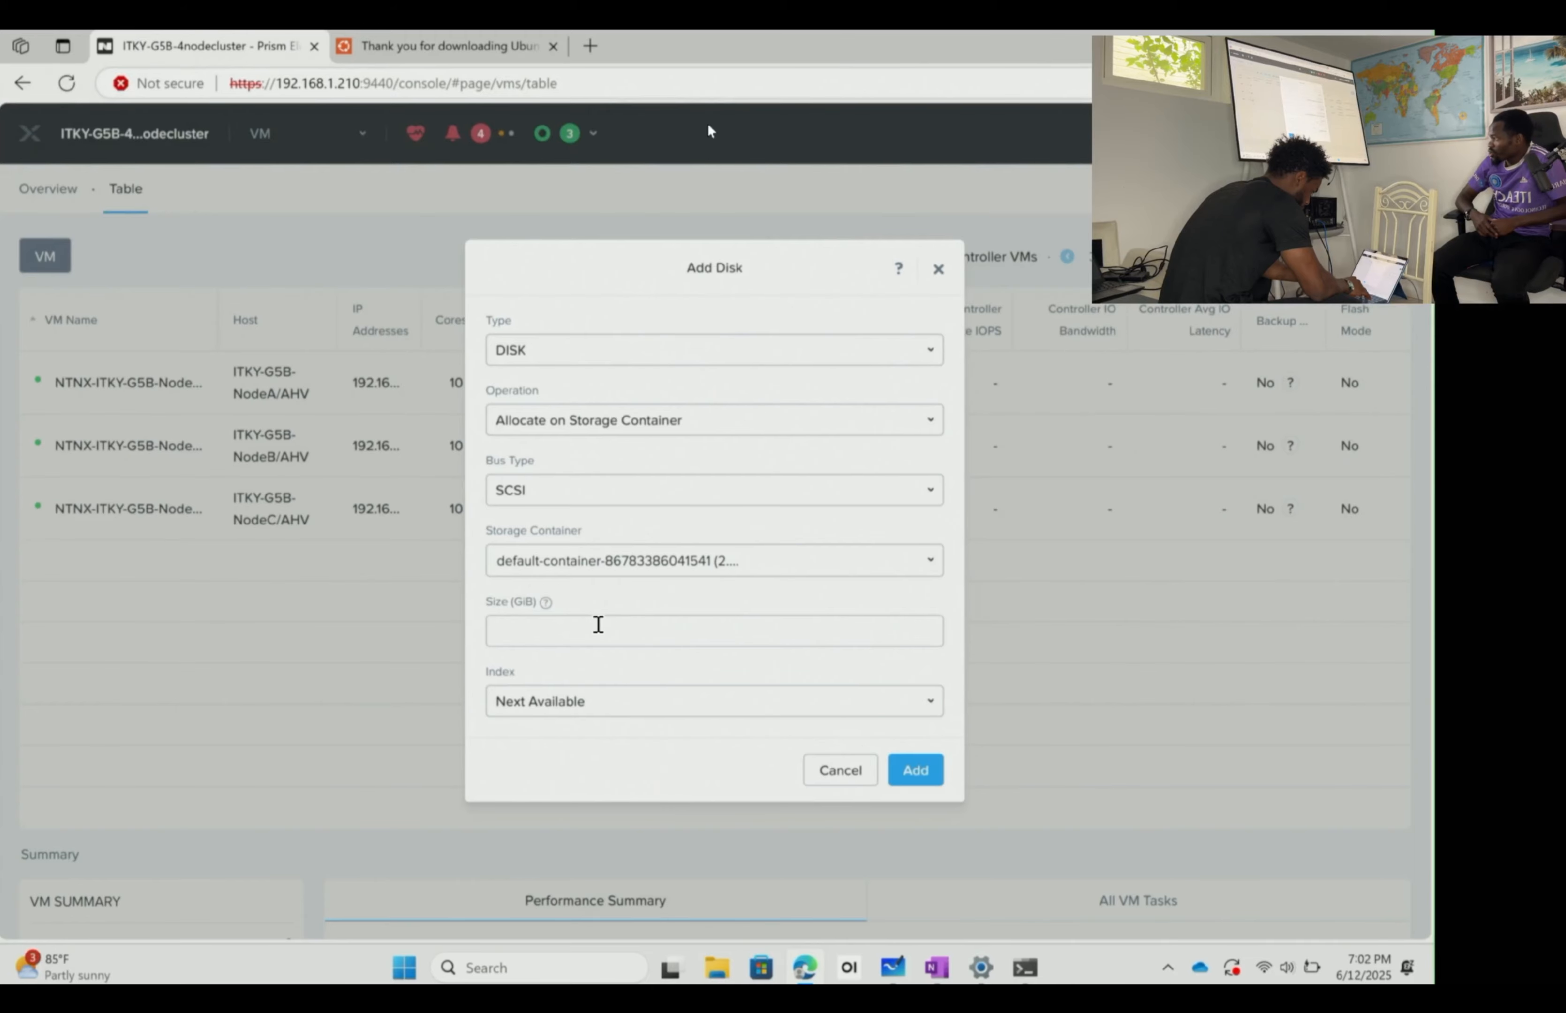
pyautogui.click(630, 562)
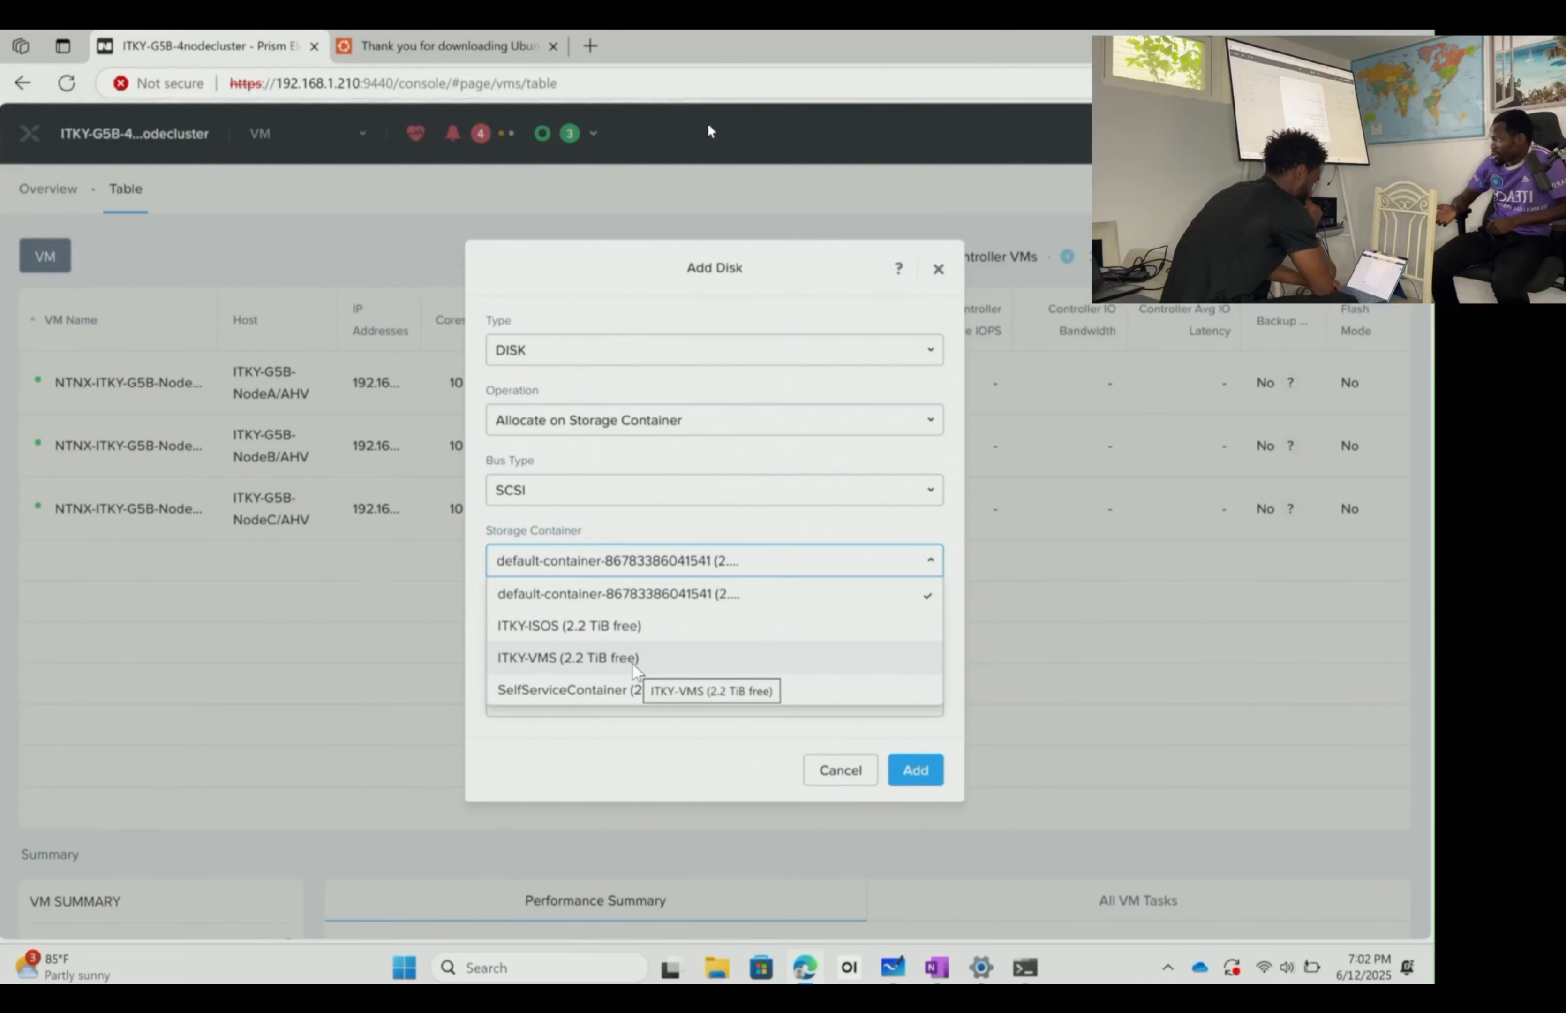
pyautogui.click(632, 660)
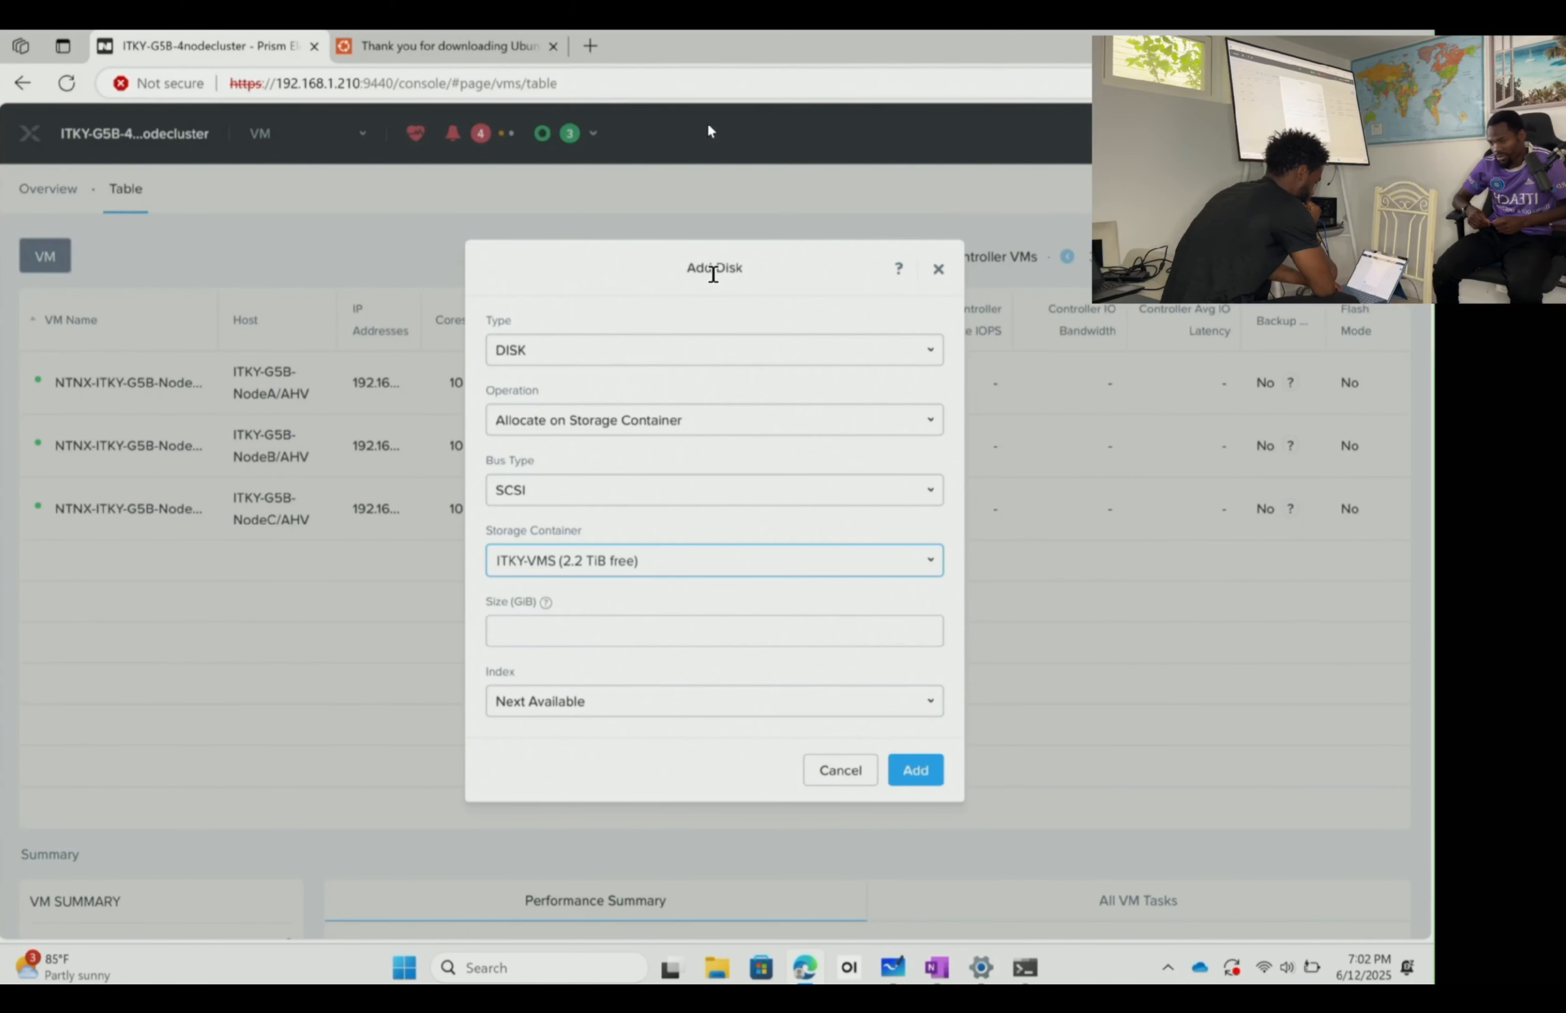
# - Size the disk at 60 GiB and add it to the VM
pyautogui.click(766, 262)
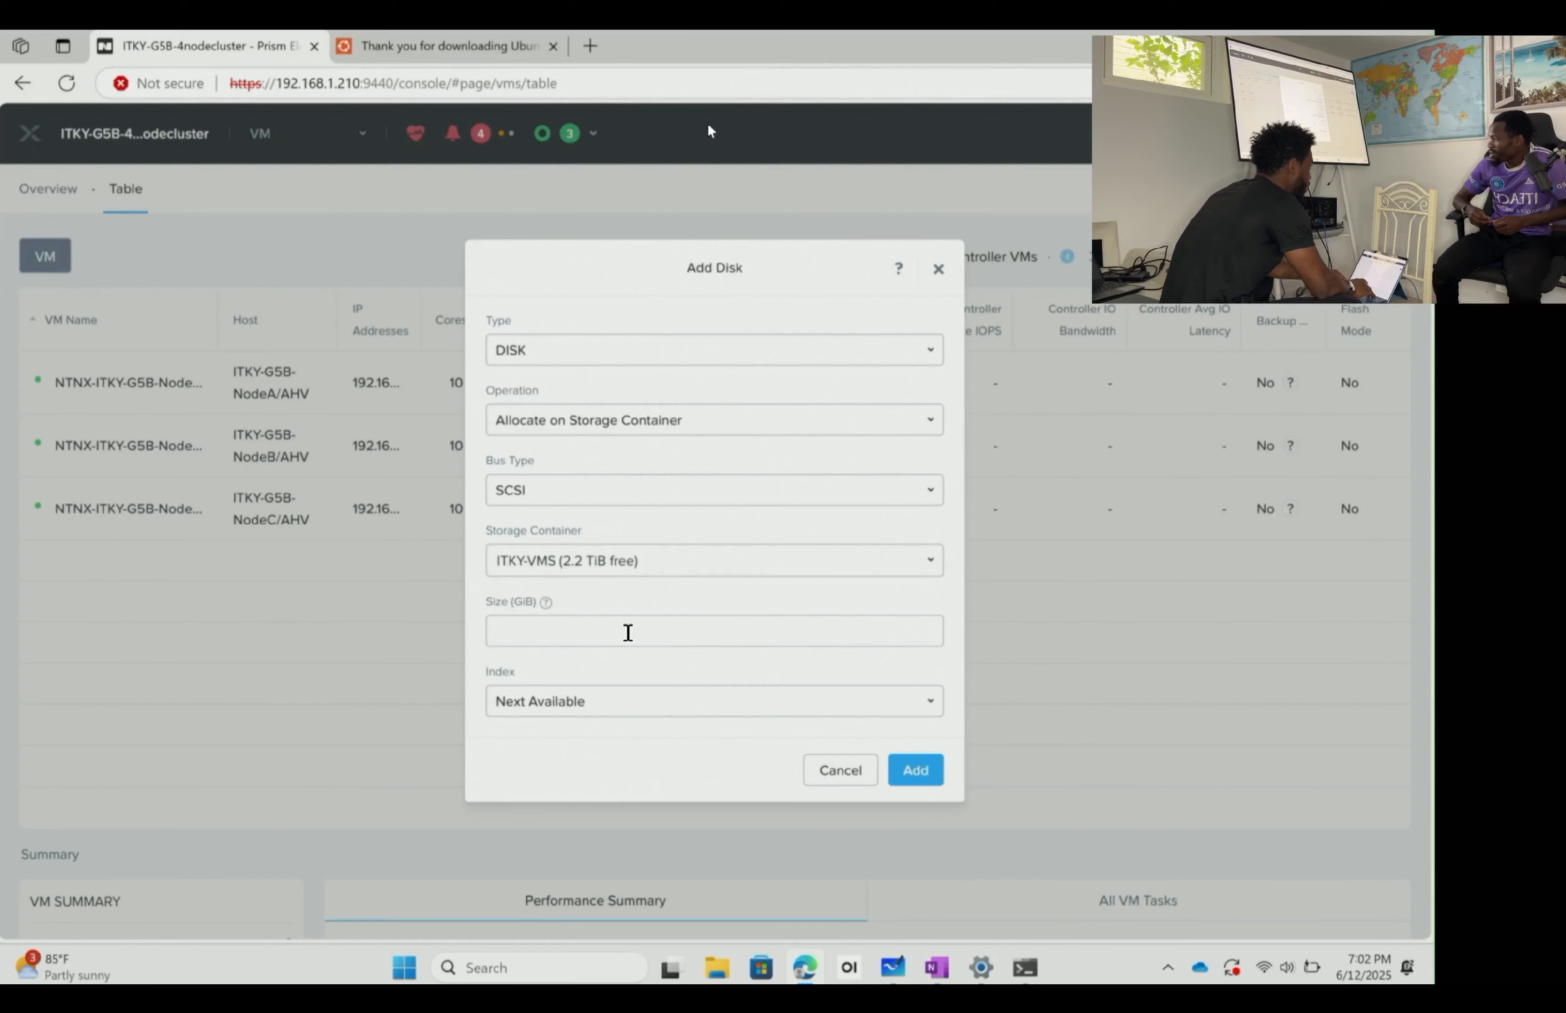
pyautogui.click(651, 630)
pyautogui.write('60')
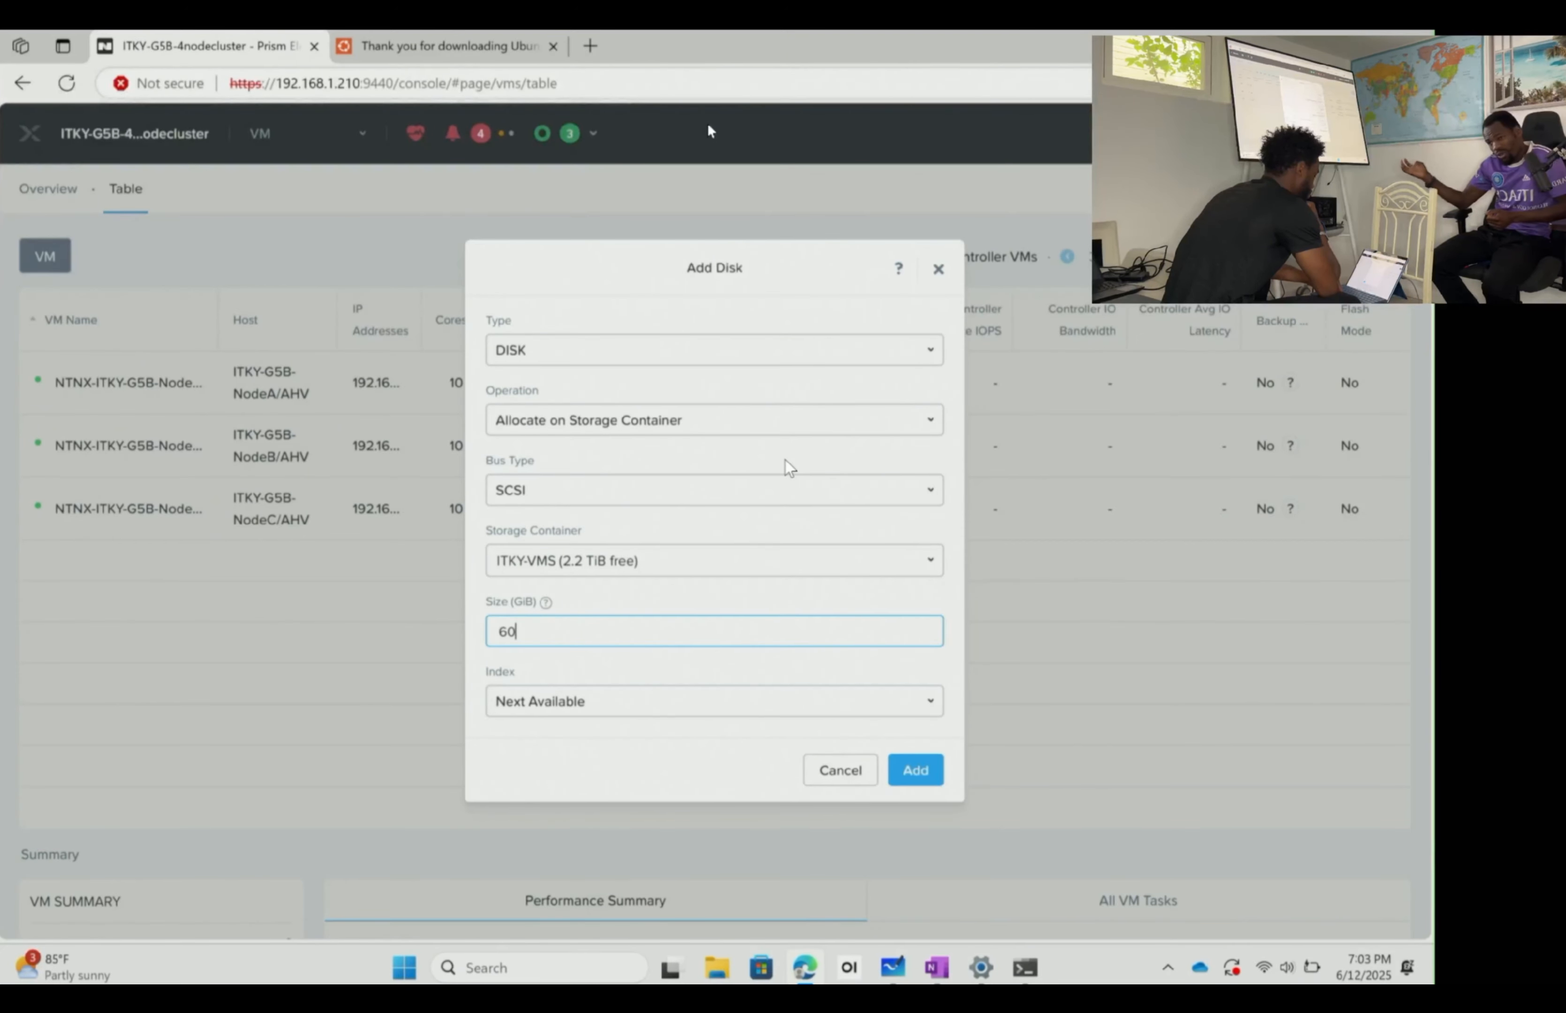
pyautogui.click(803, 512)
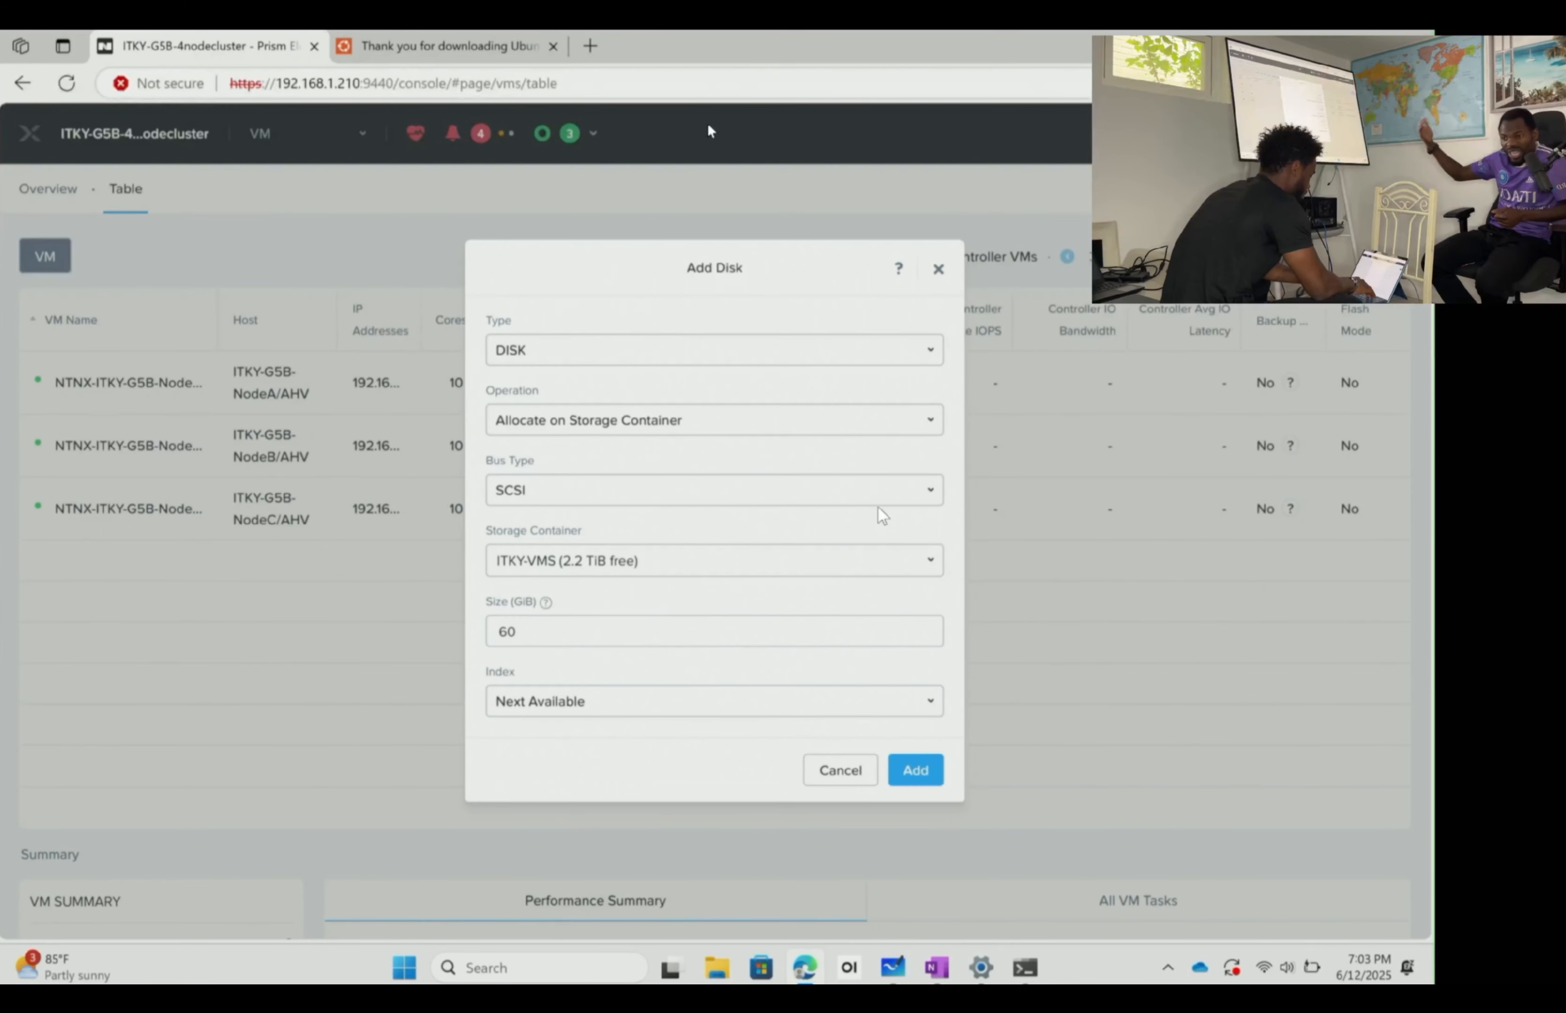
pyautogui.click(918, 771)
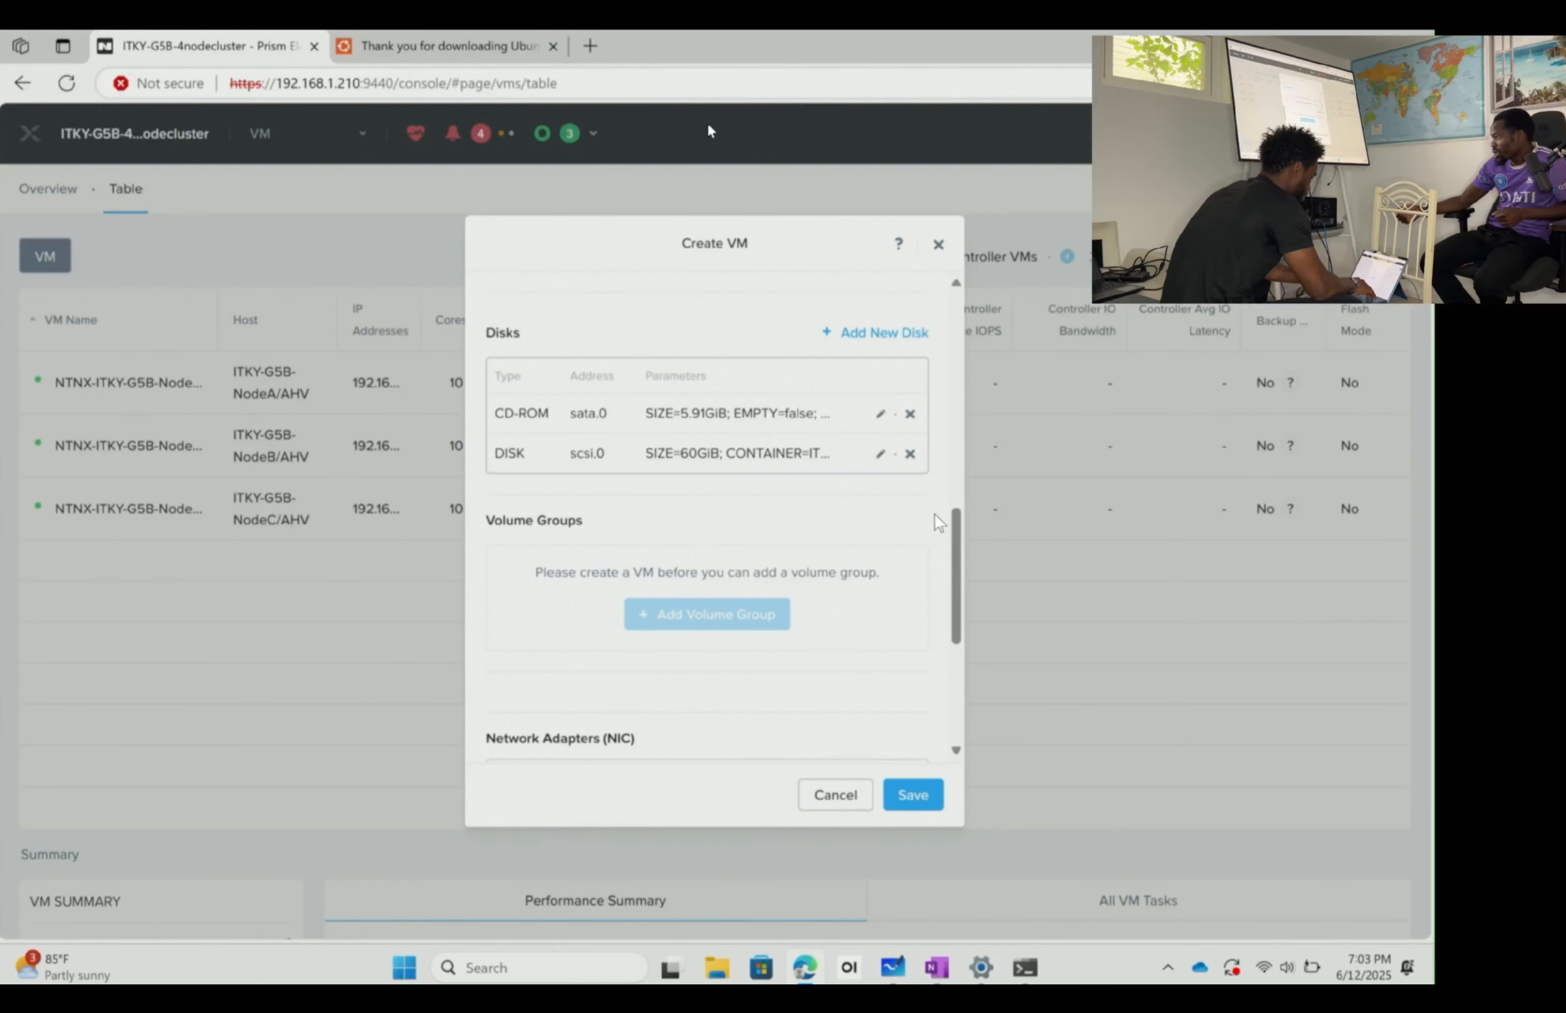
# - Add a connected NIC on the ITKY-G5B-VNET subnet
pyautogui.scroll(-5, 886, 629)
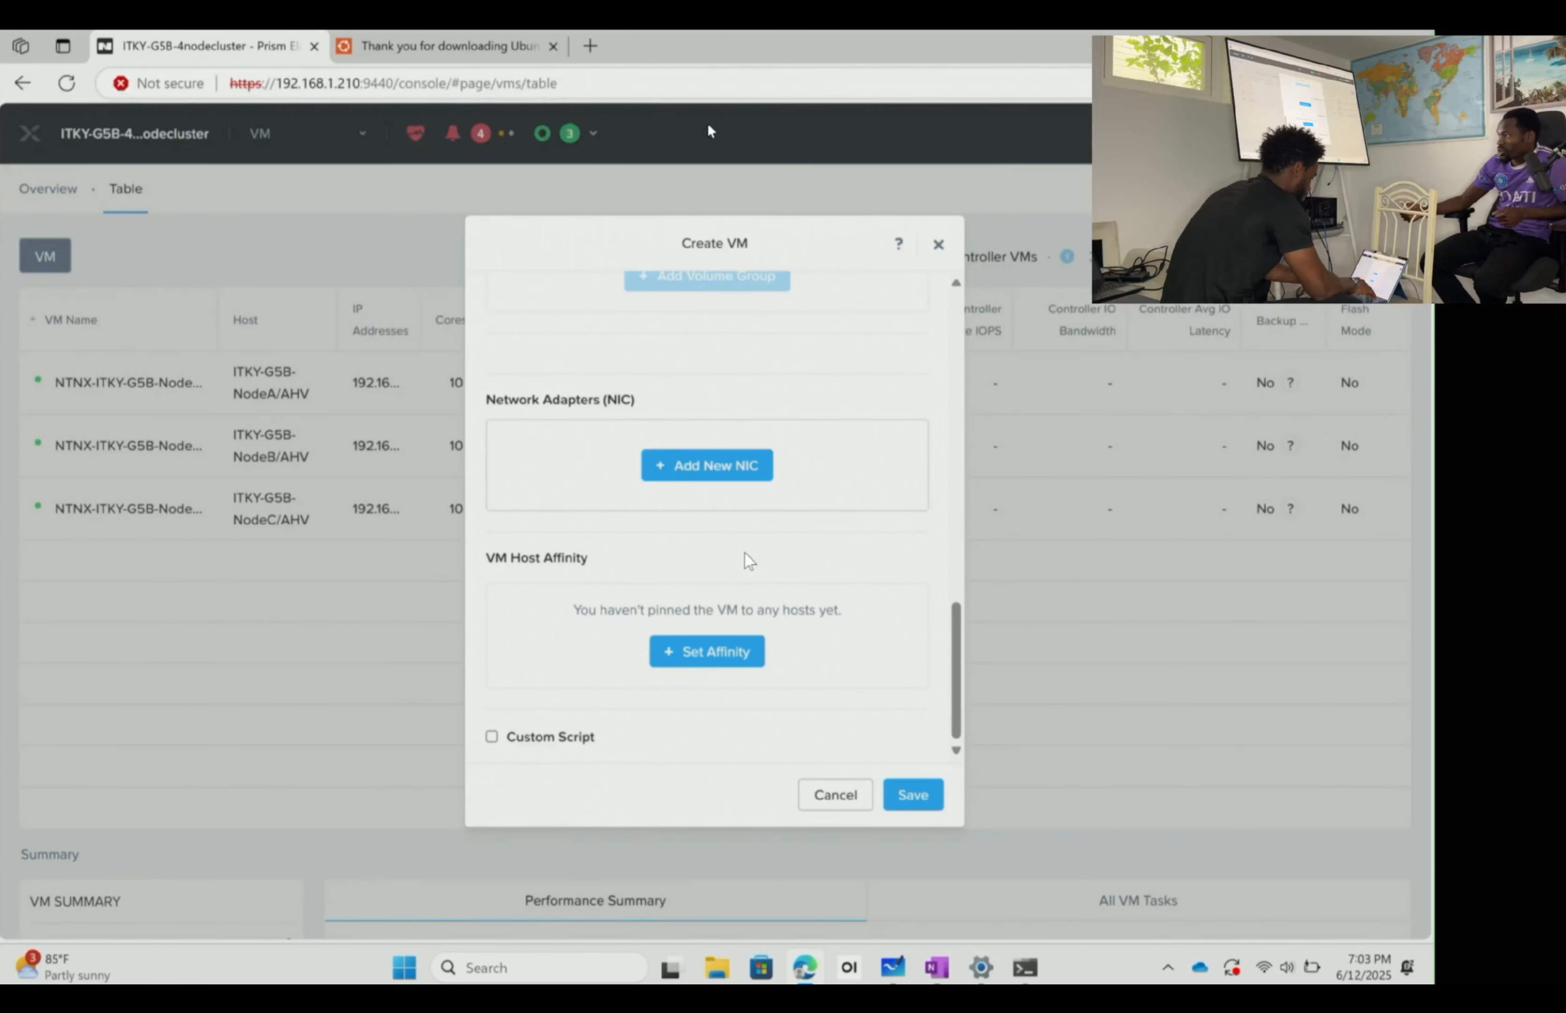
pyautogui.scroll(1, 746, 553)
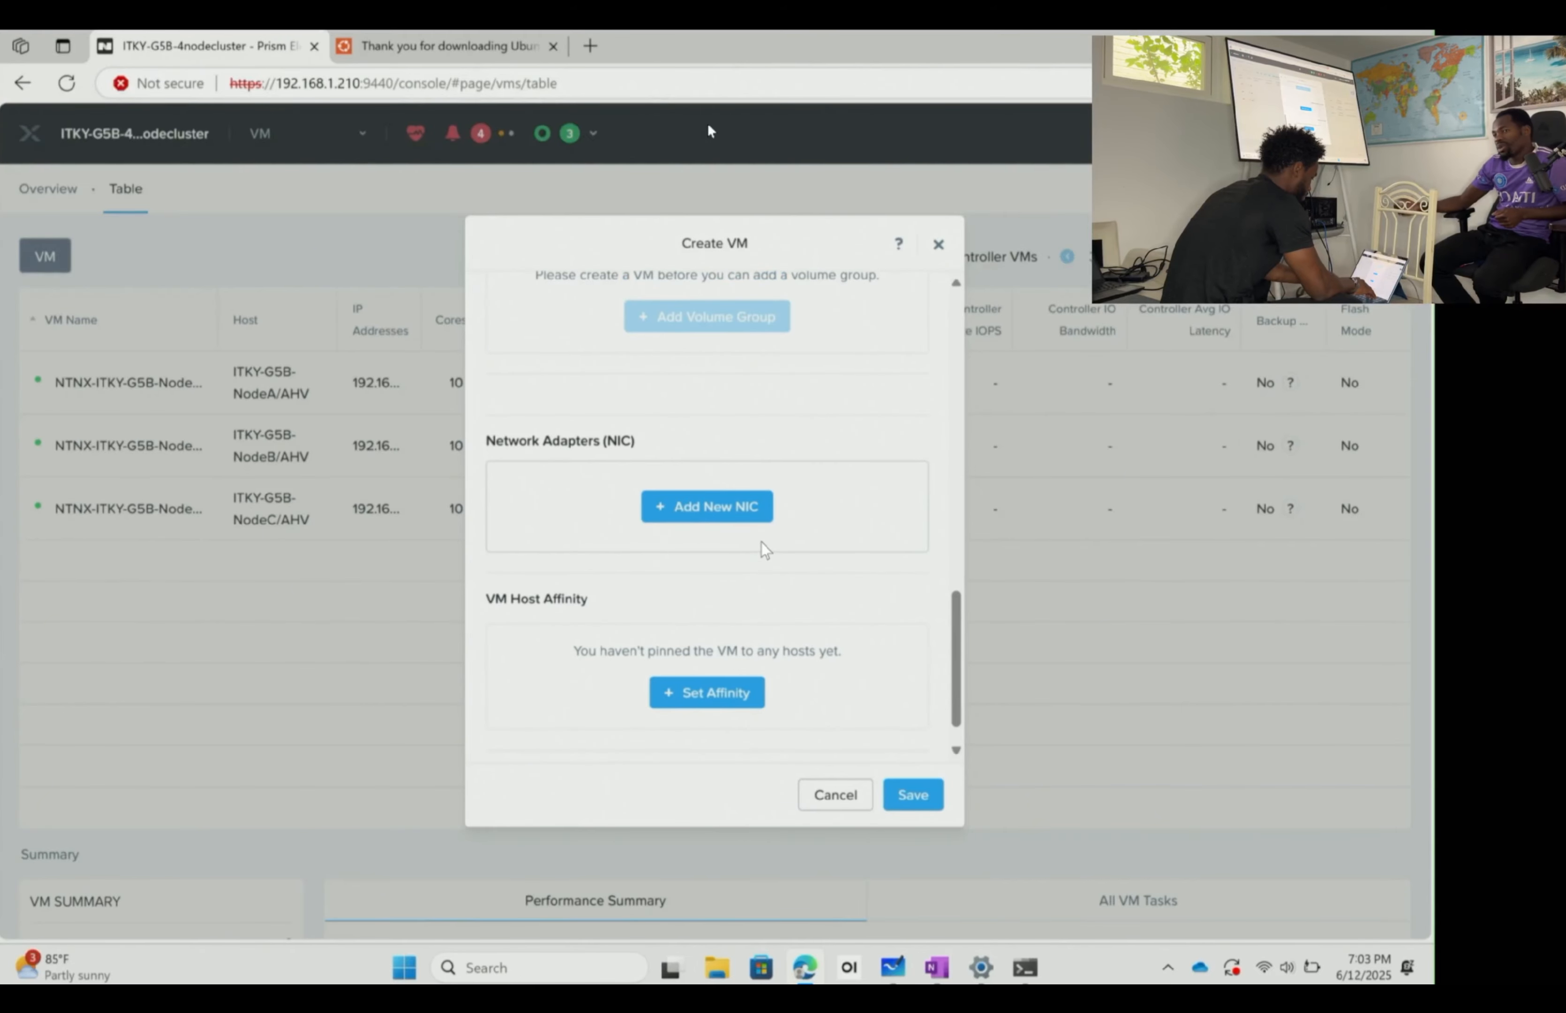
pyautogui.click(737, 510)
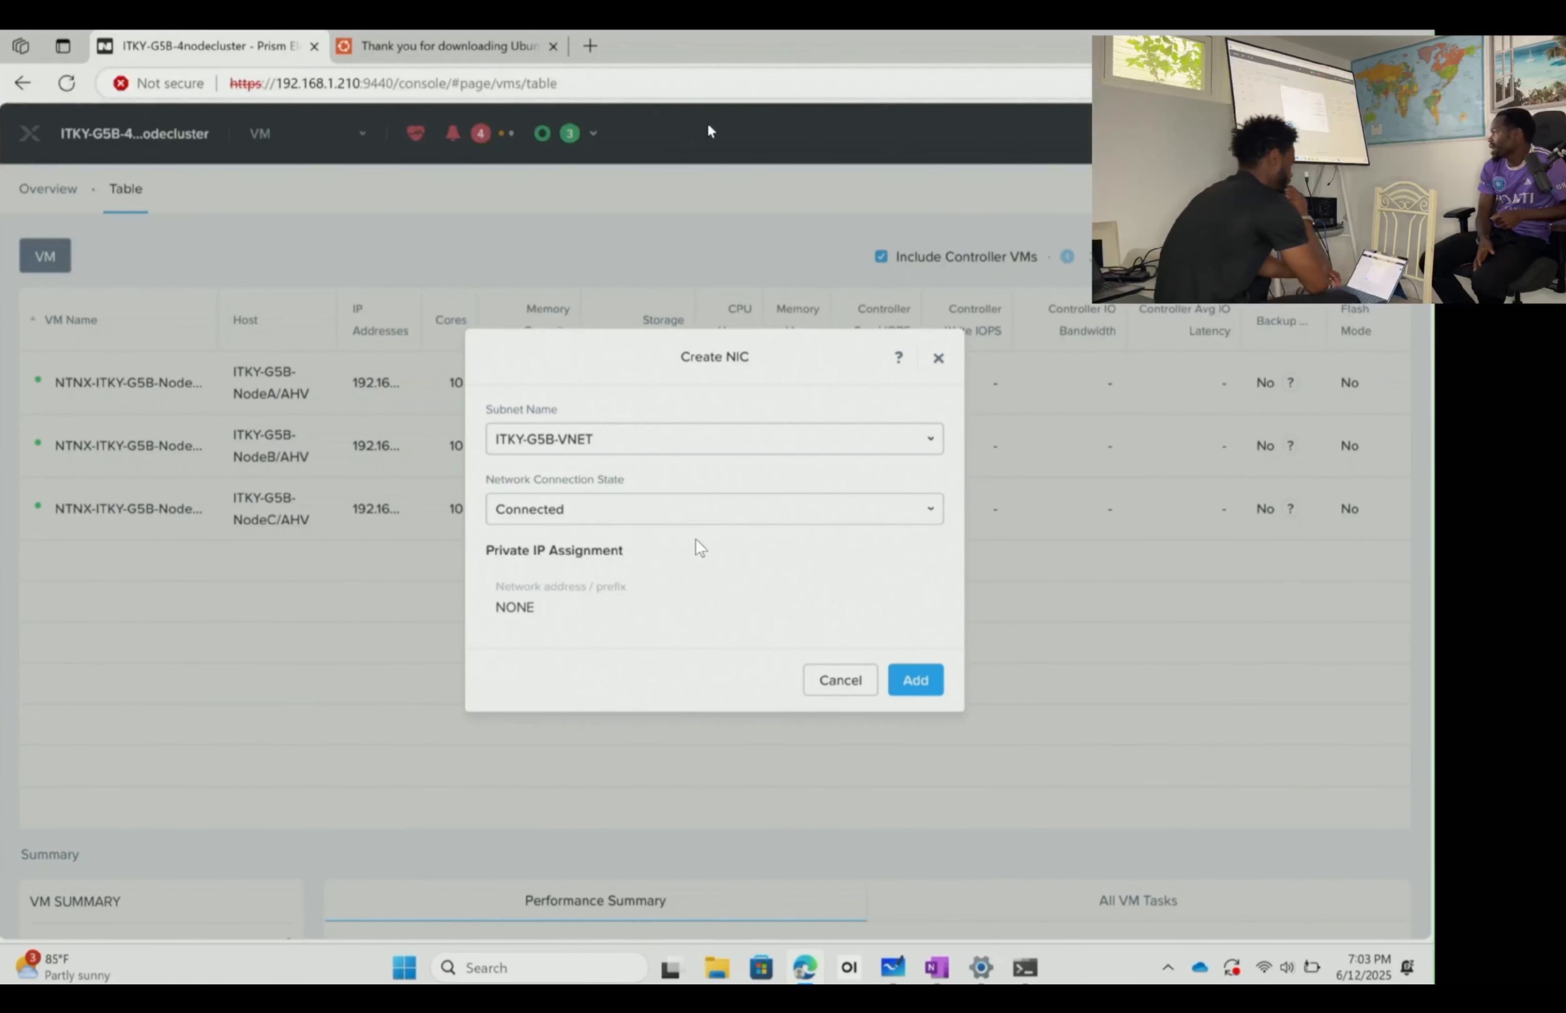
pyautogui.click(917, 683)
pyautogui.scroll(-2, 730, 596)
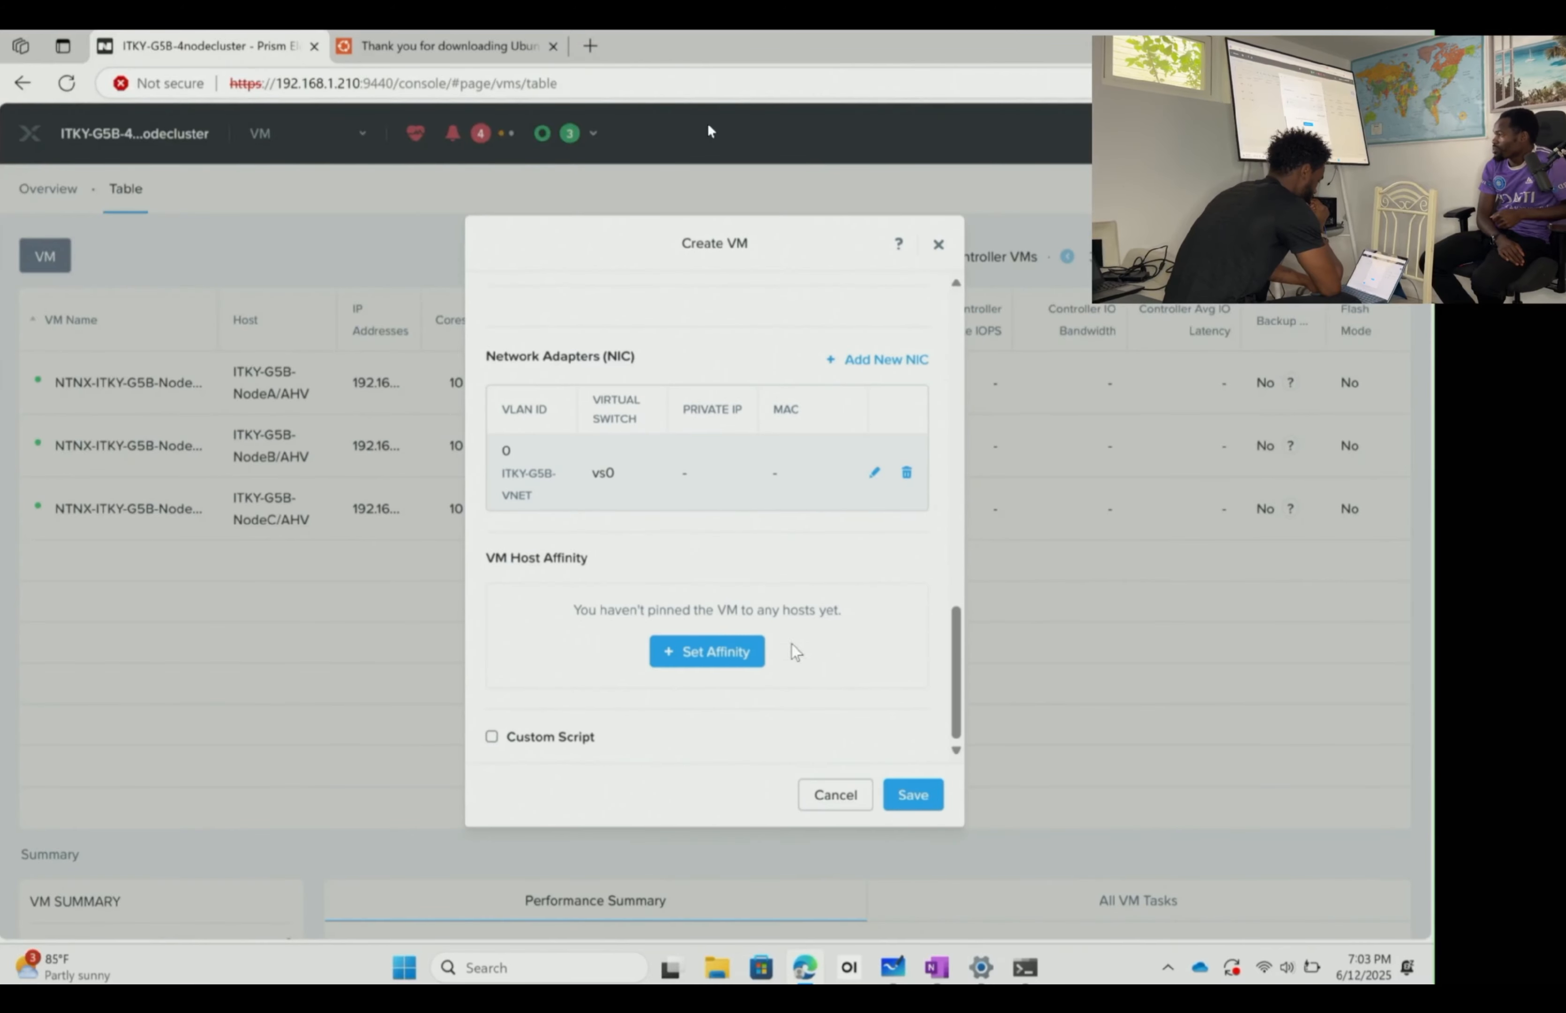
pyautogui.scroll(5, 773, 616)
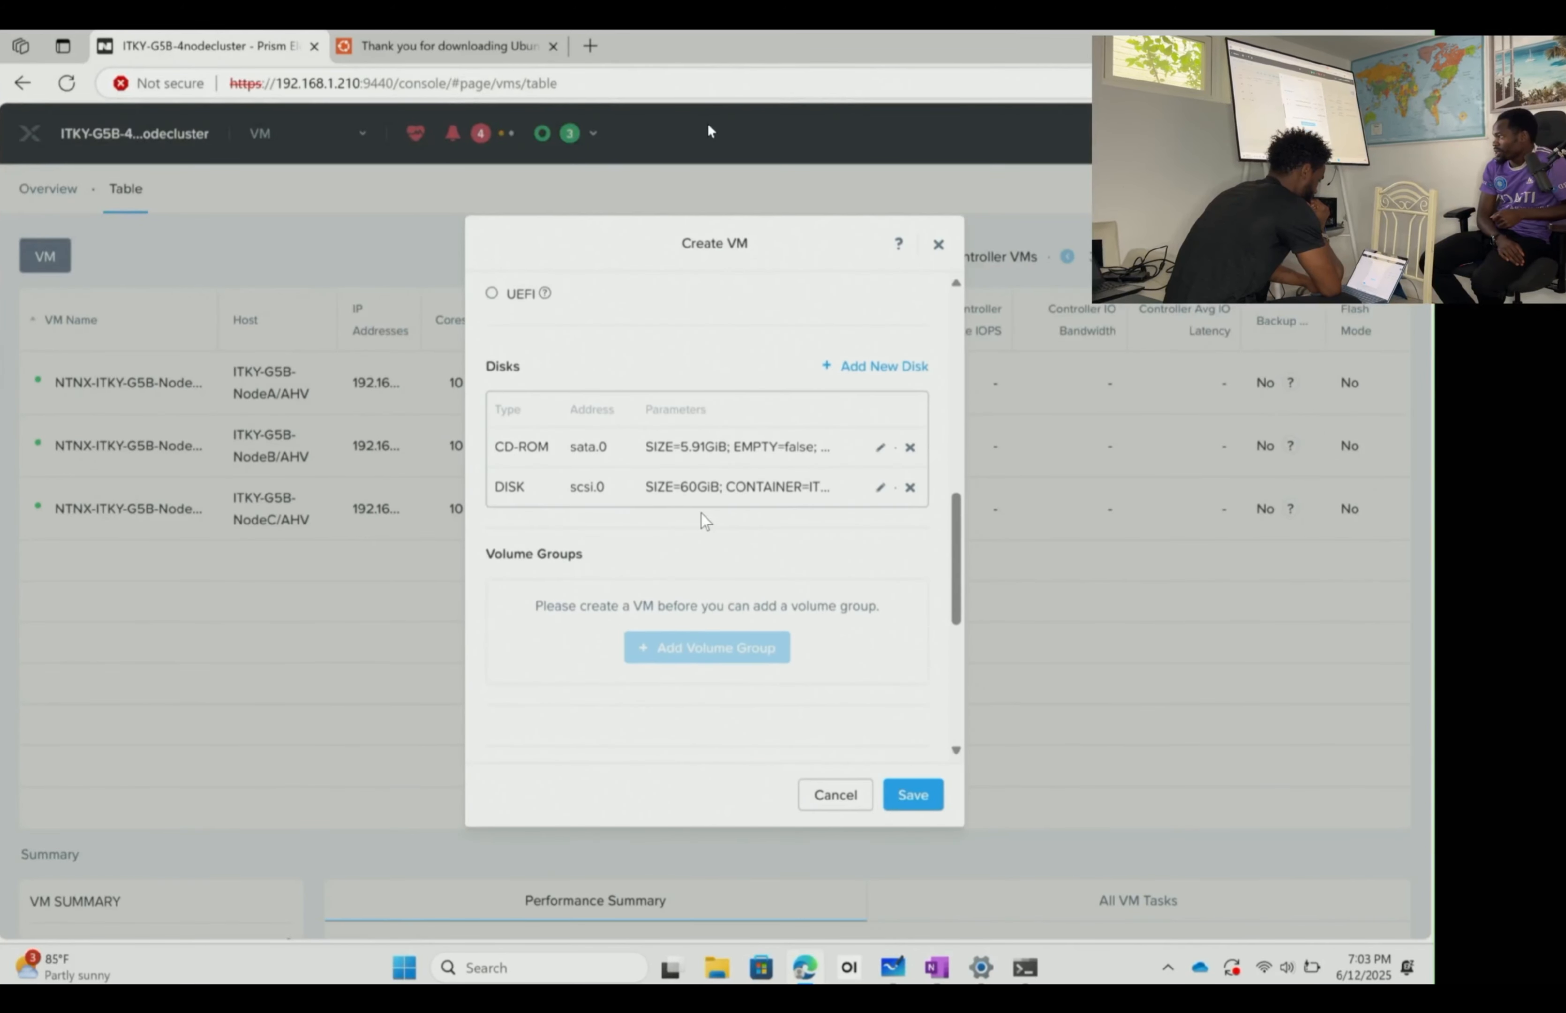
# - Review the compute, boot, disk and NIC settings, then save the ITKY-UBDESKTOP VM
pyautogui.scroll(5, 560, 429)
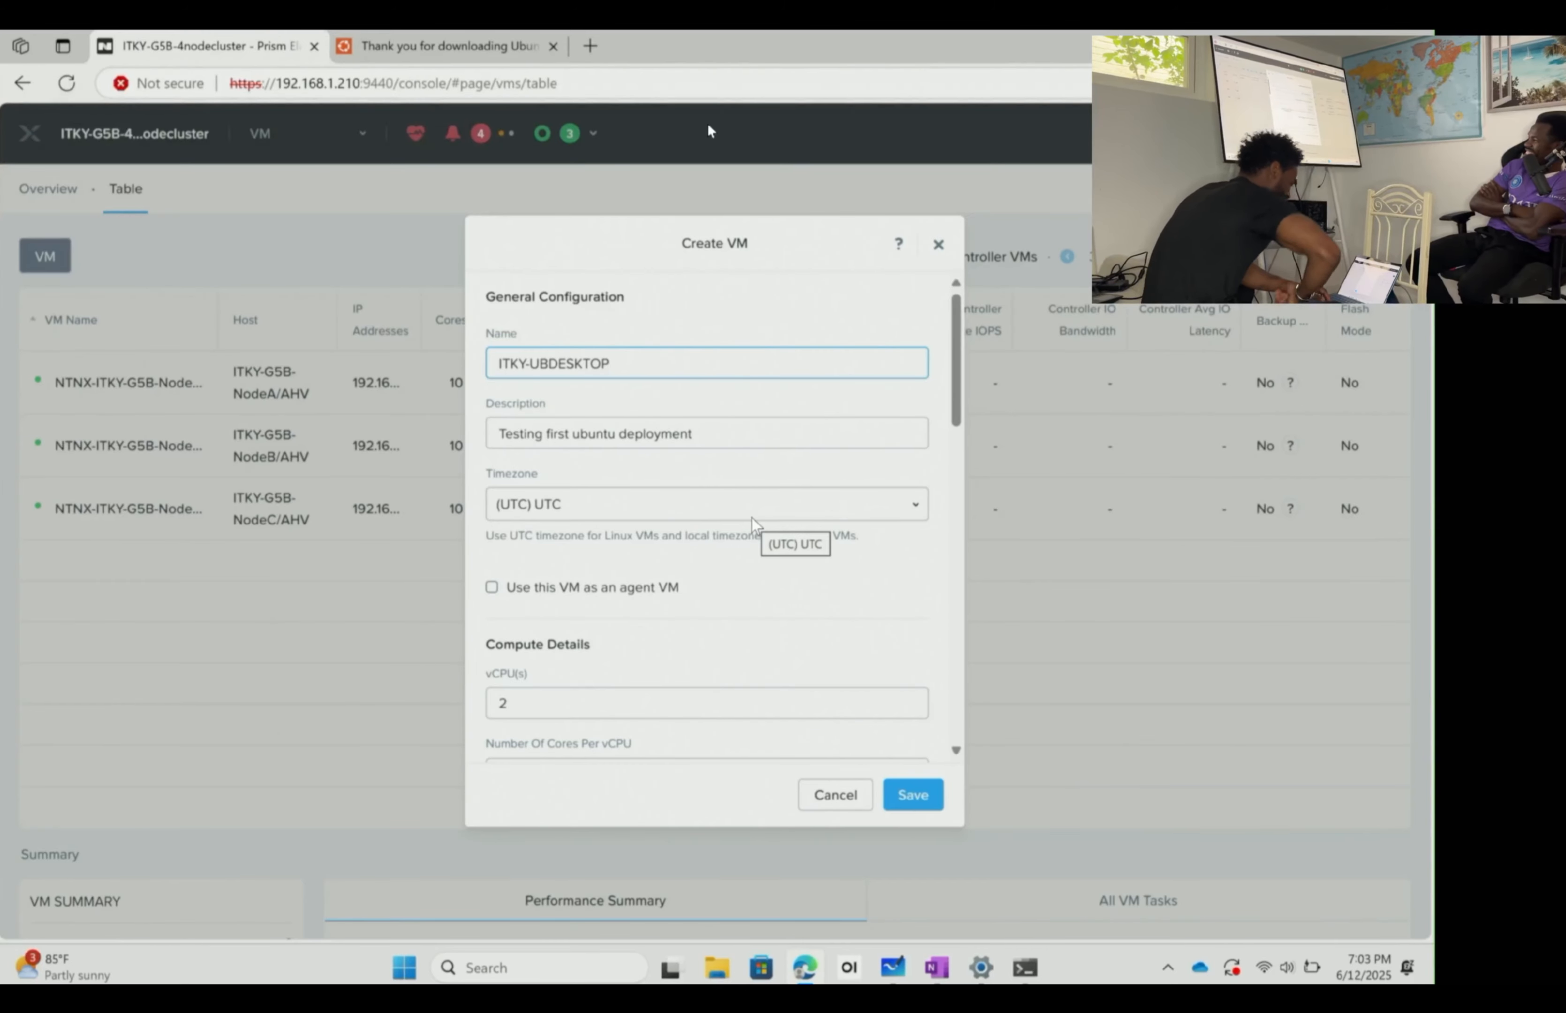
pyautogui.scroll(-5, 751, 518)
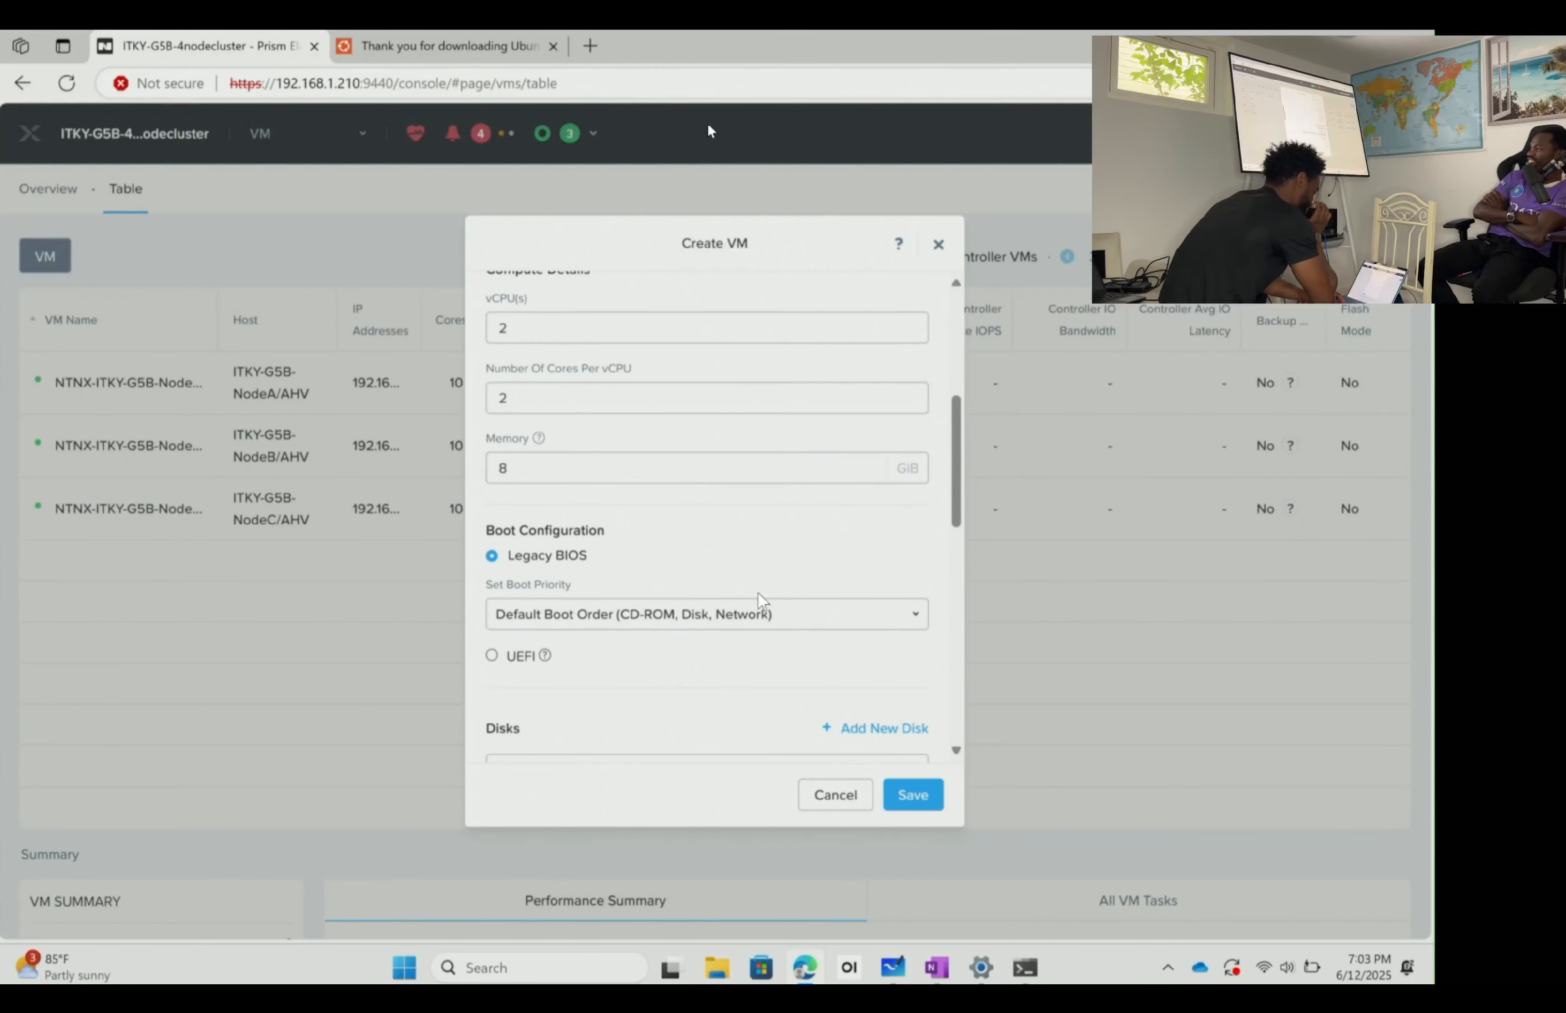
pyautogui.scroll(5, 591, 387)
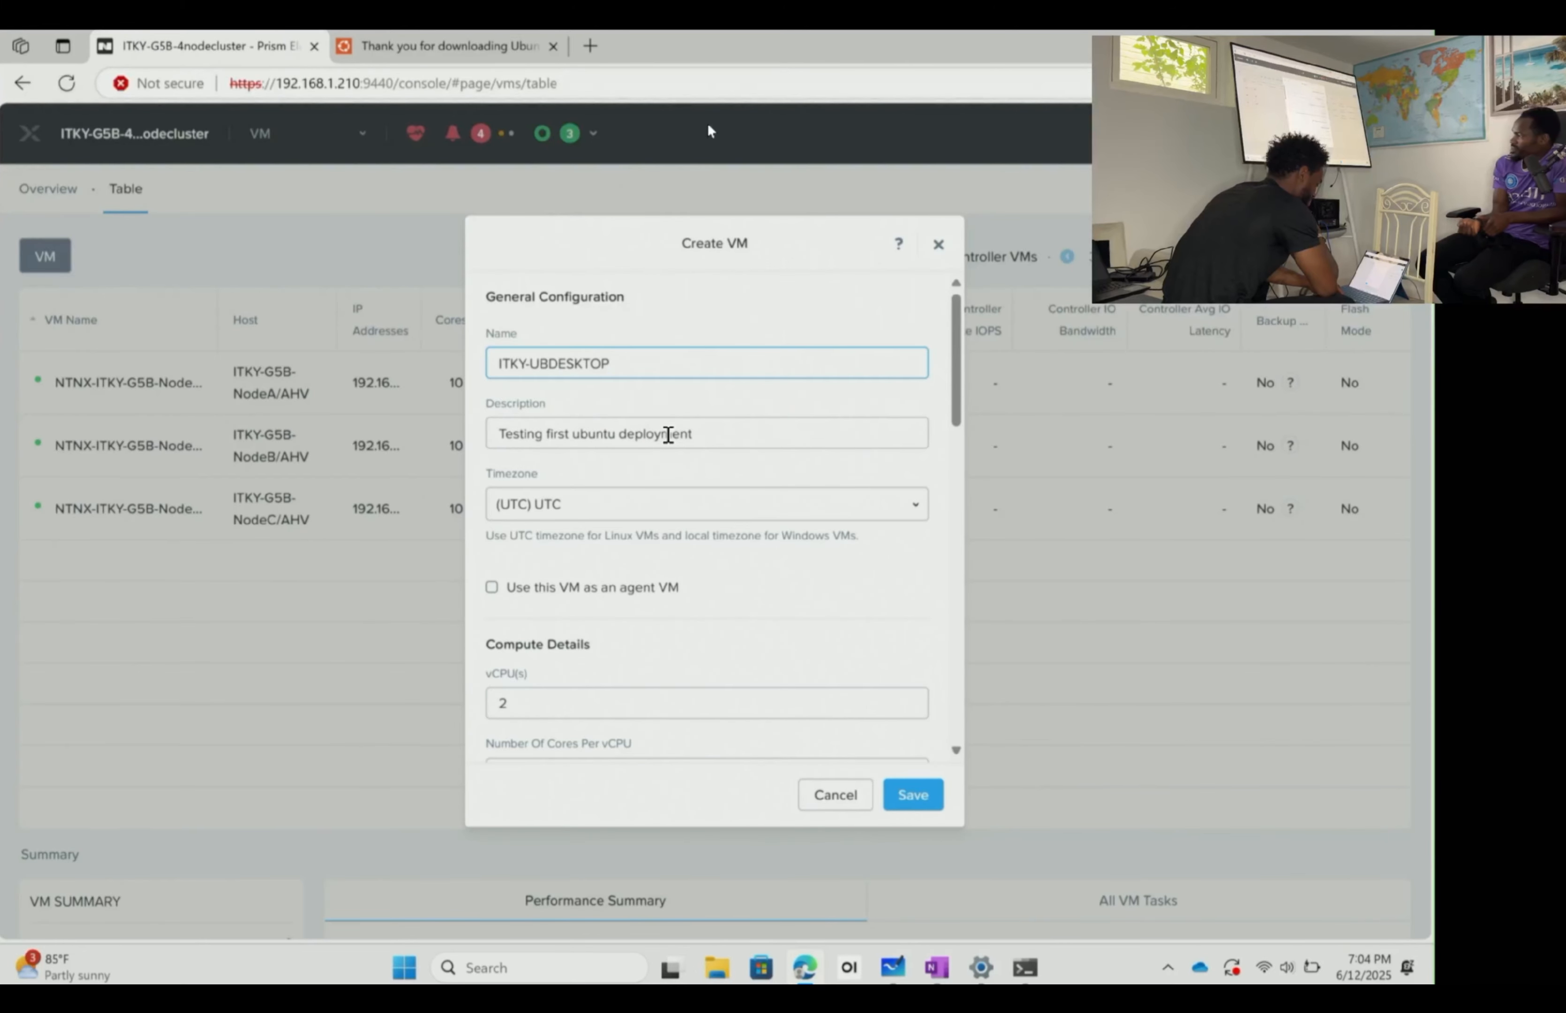
pyautogui.scroll(-5, 667, 457)
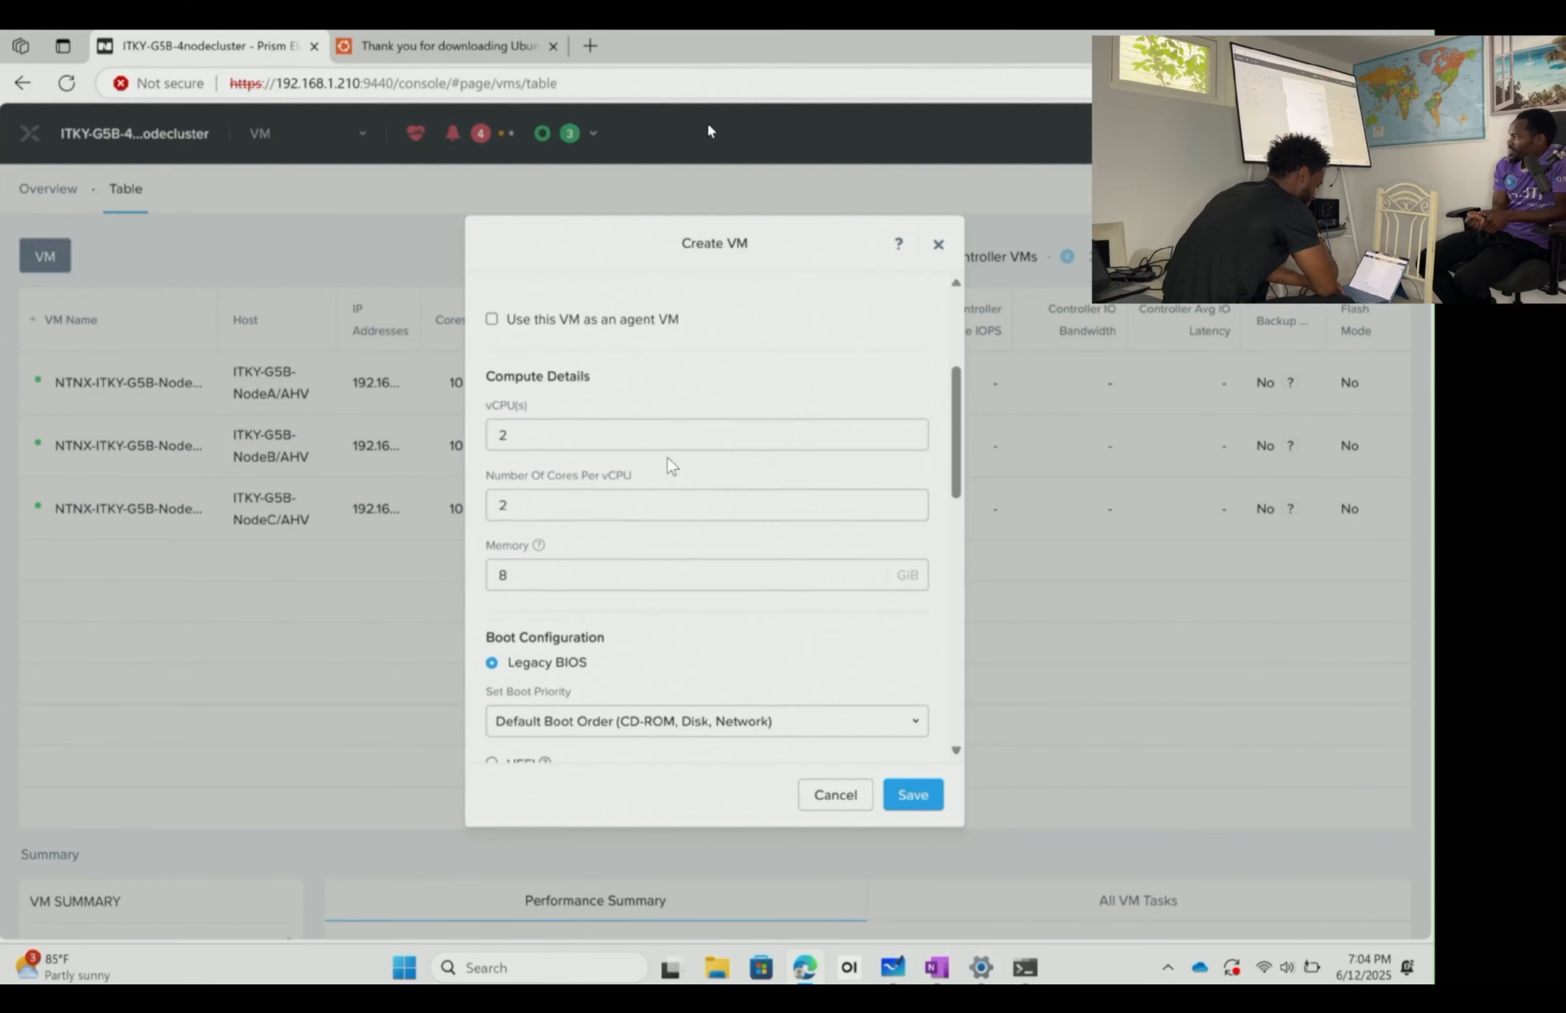
pyautogui.scroll(-1, 668, 457)
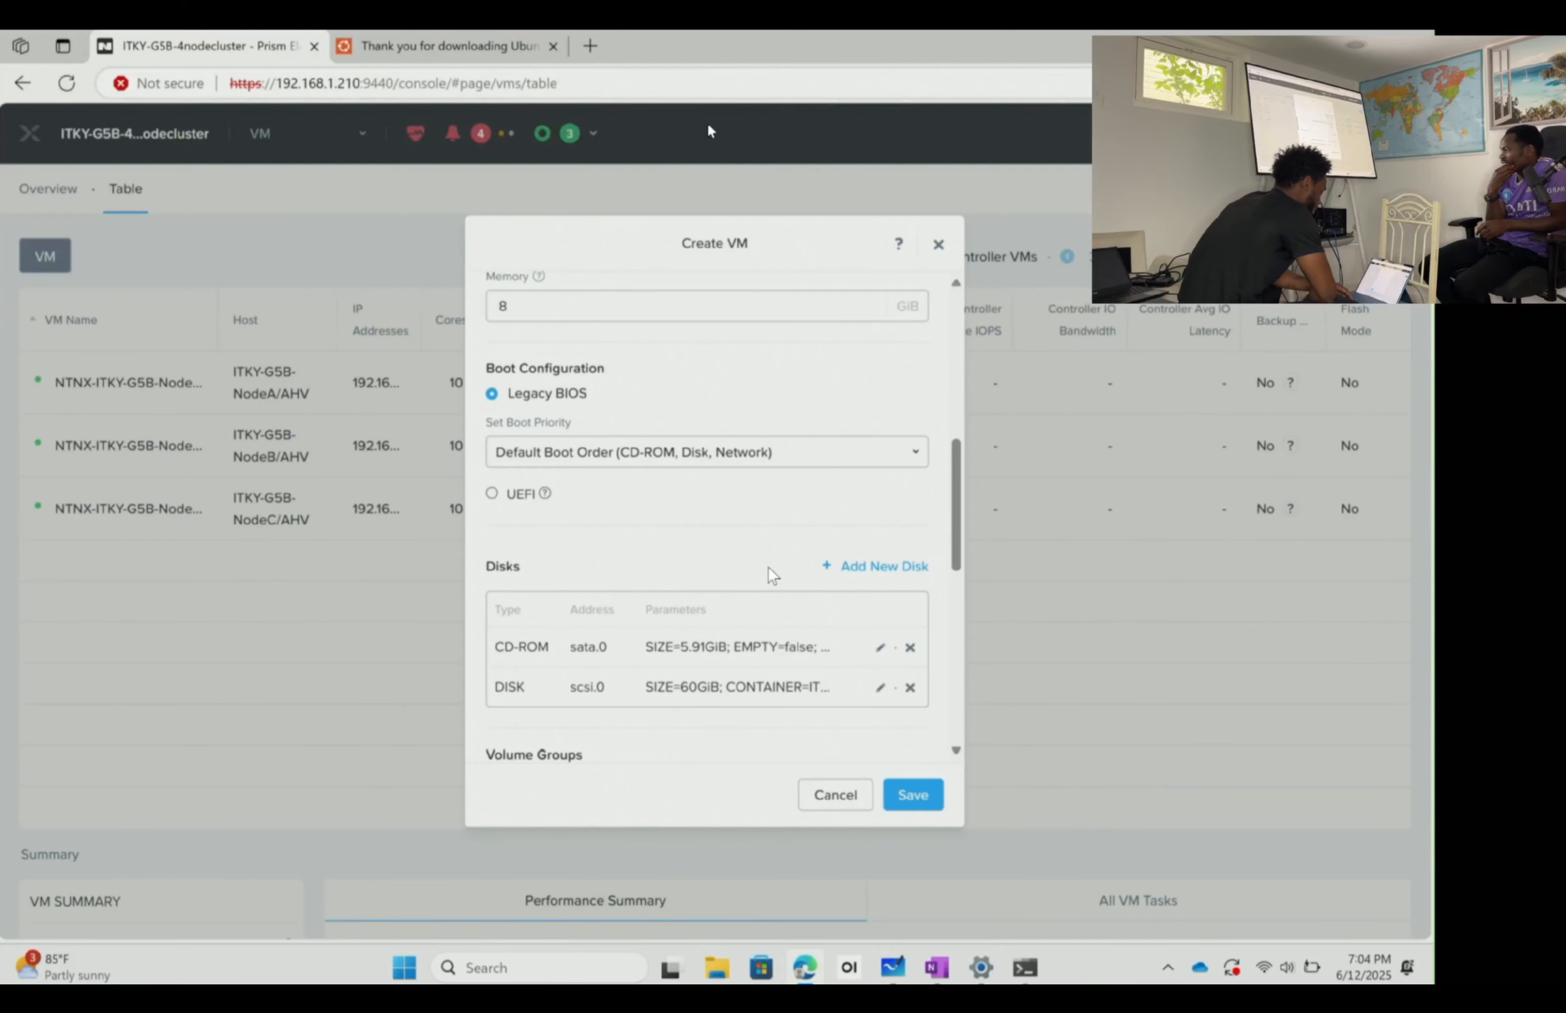
pyautogui.scroll(-2, 807, 534)
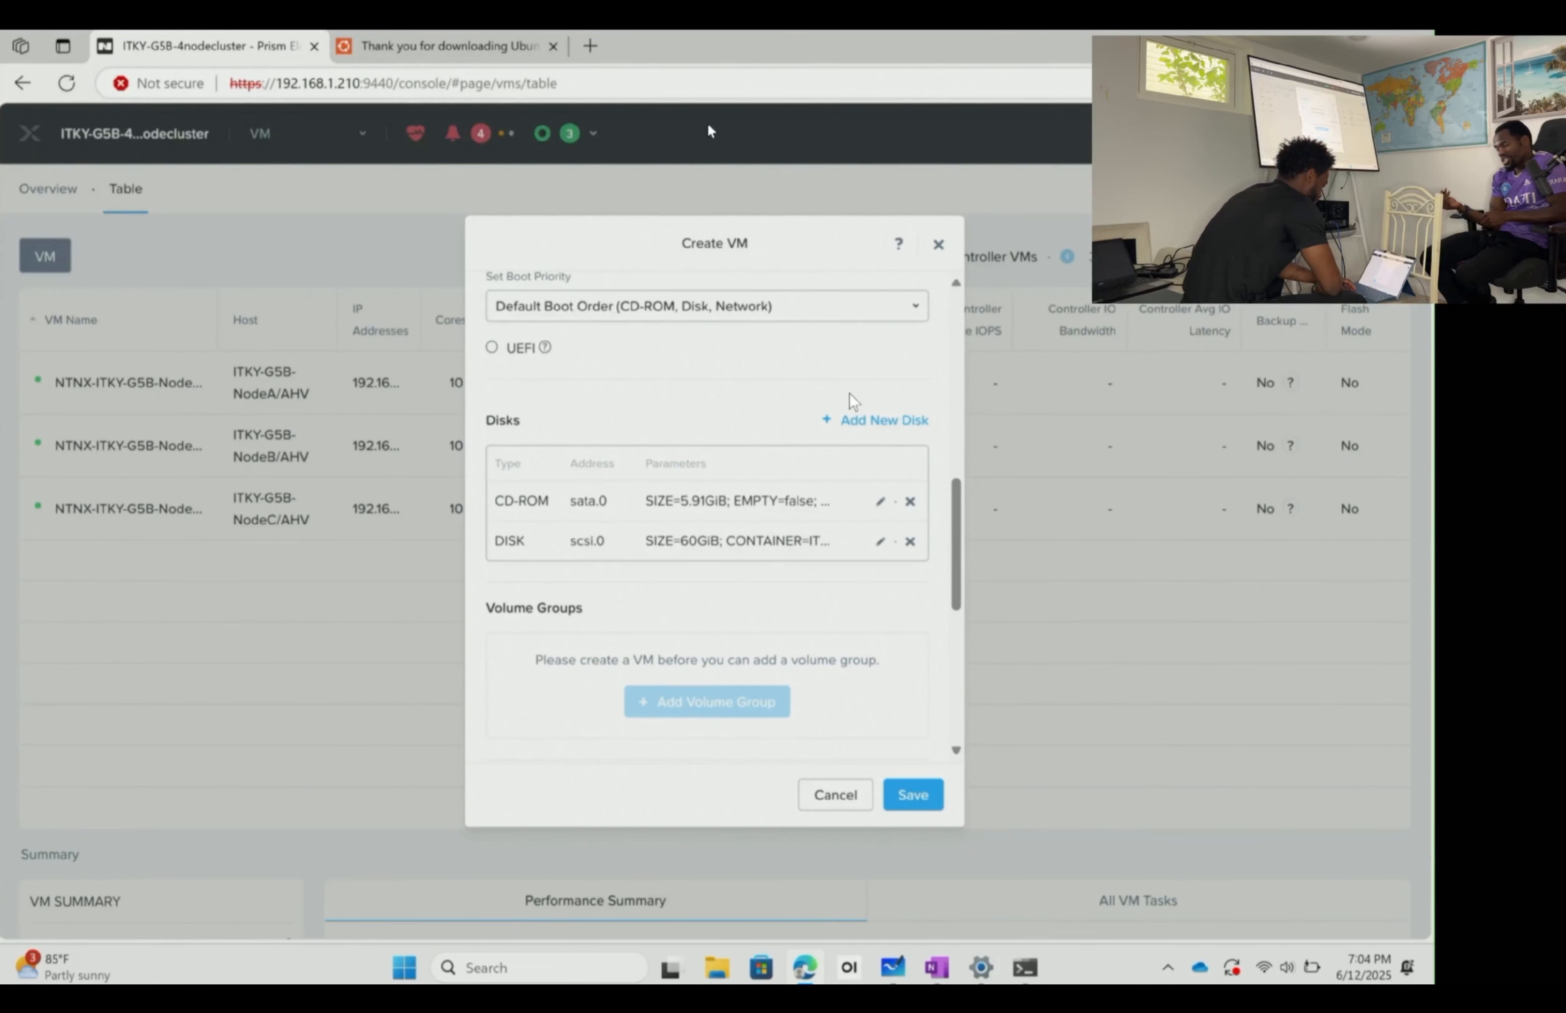
pyautogui.scroll(-4, 848, 393)
pyautogui.scroll(4, 849, 394)
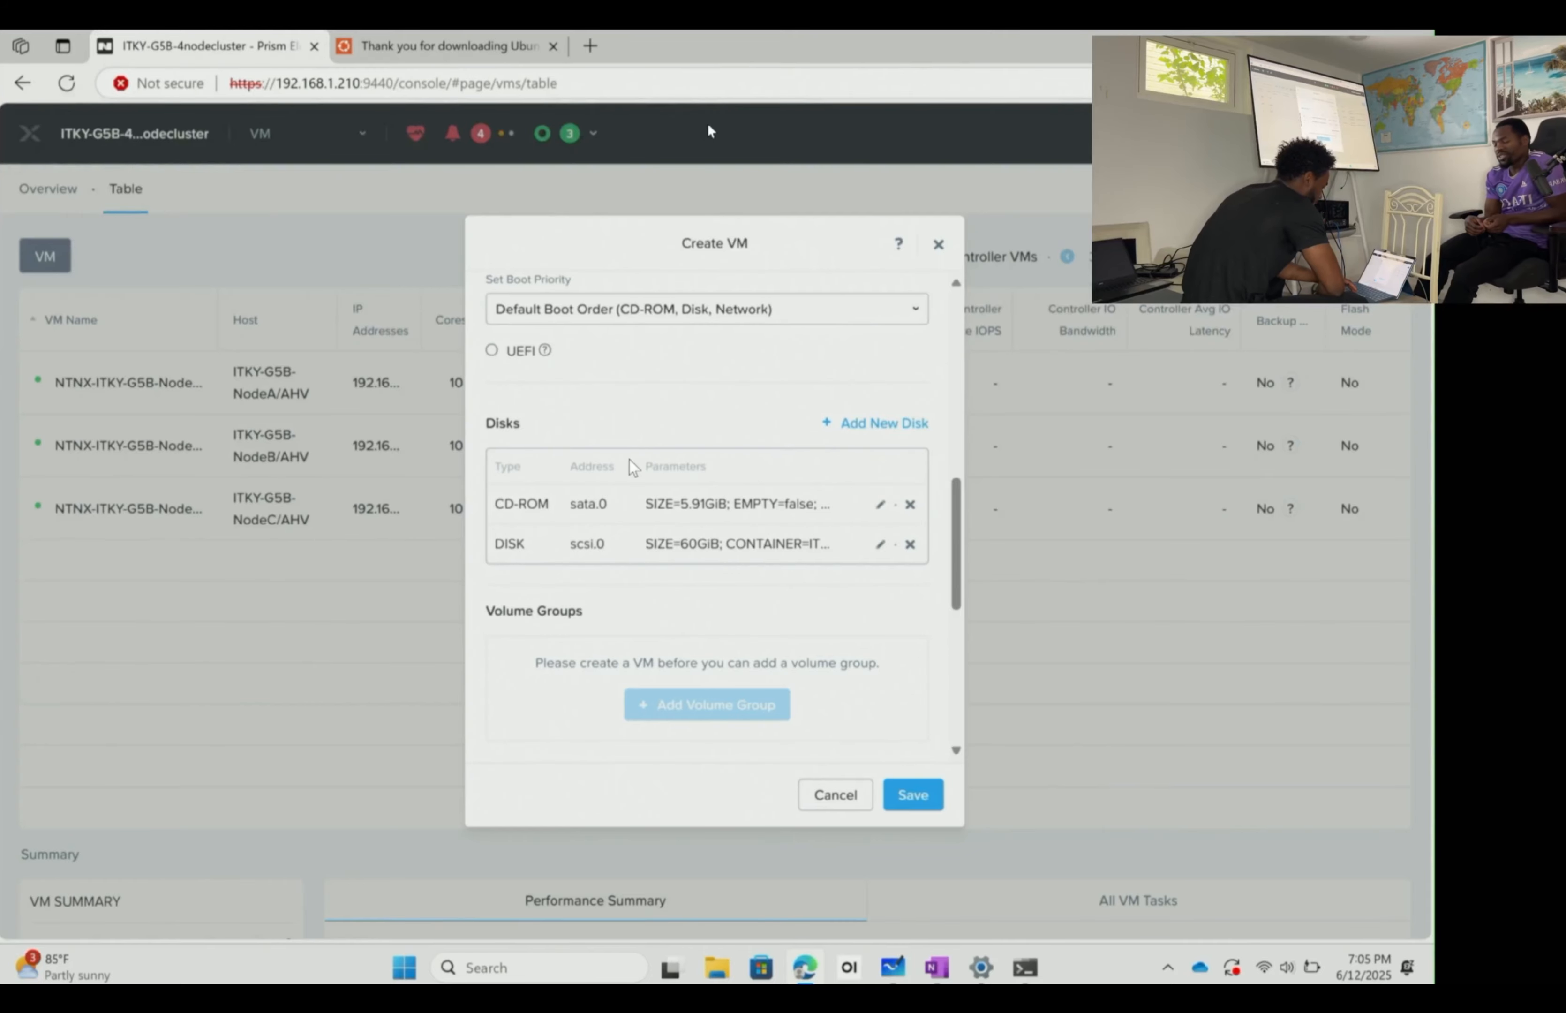
pyautogui.scroll(3, 629, 459)
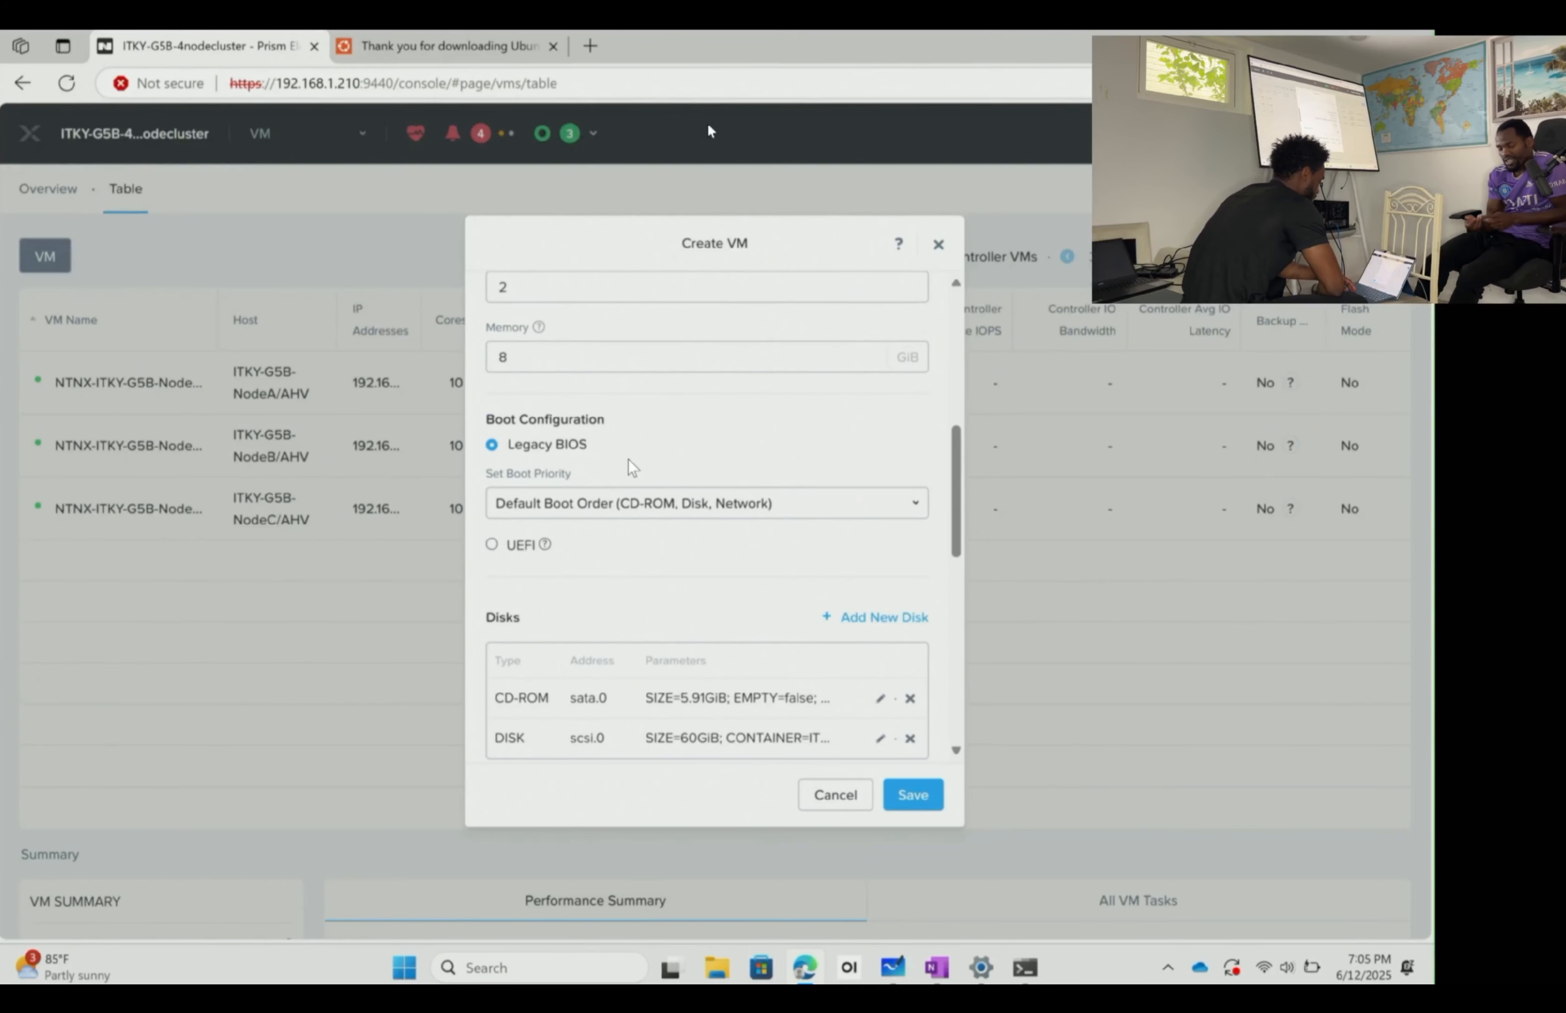
pyautogui.scroll(2, 691, 472)
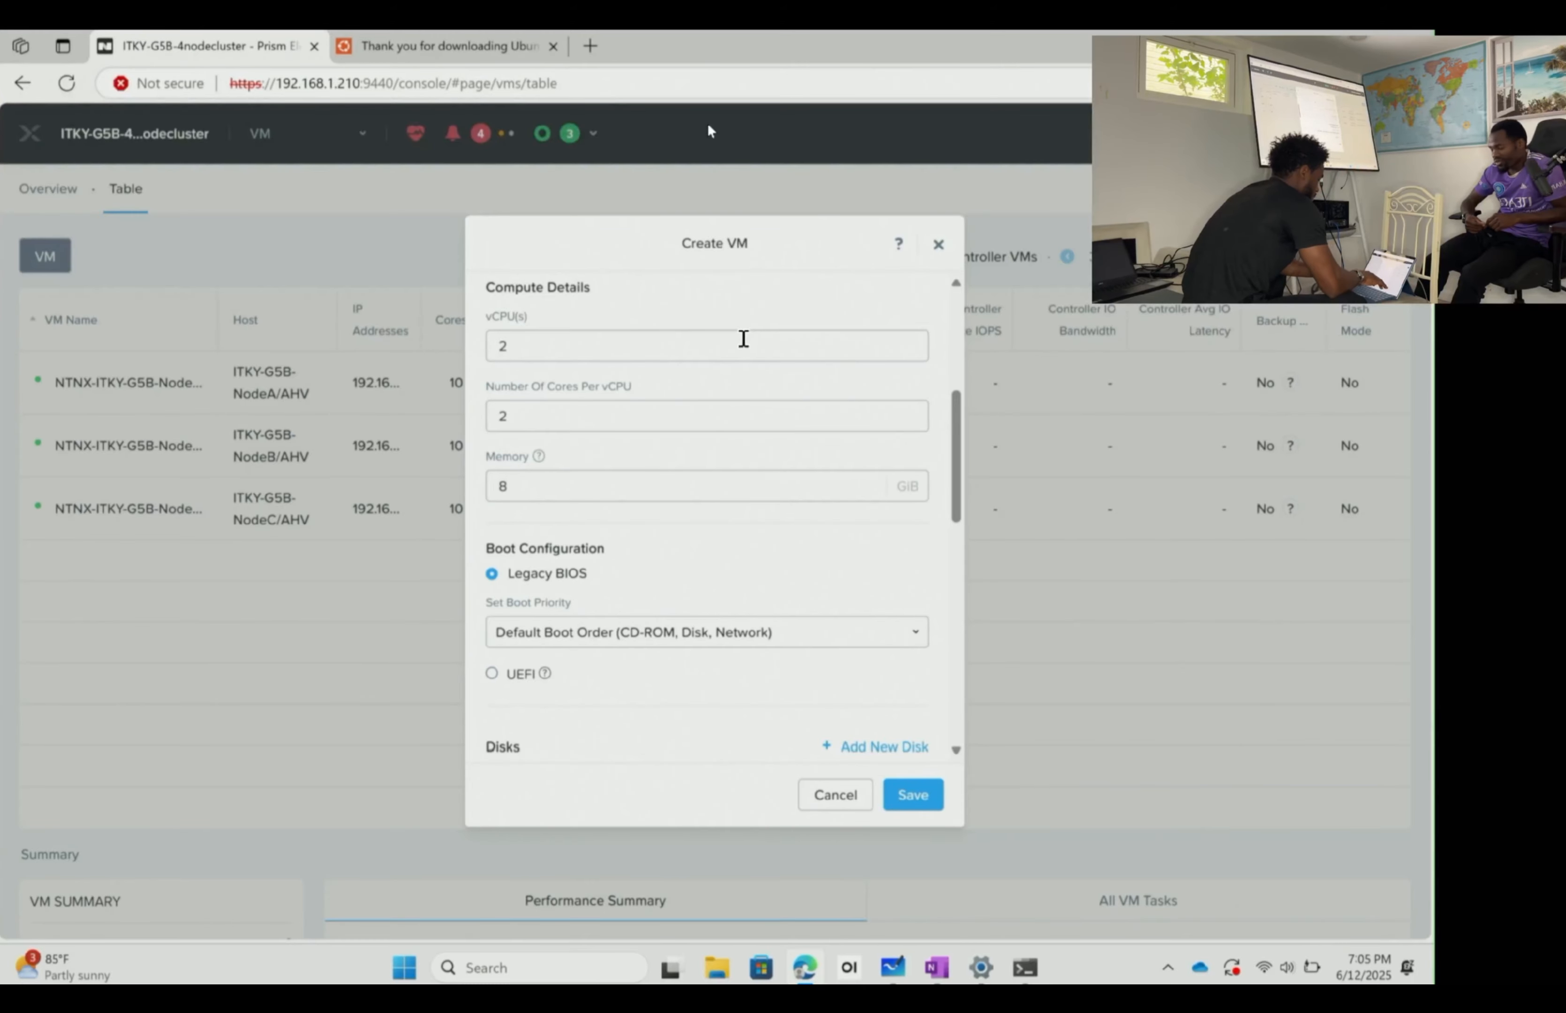
pyautogui.scroll(5, 741, 394)
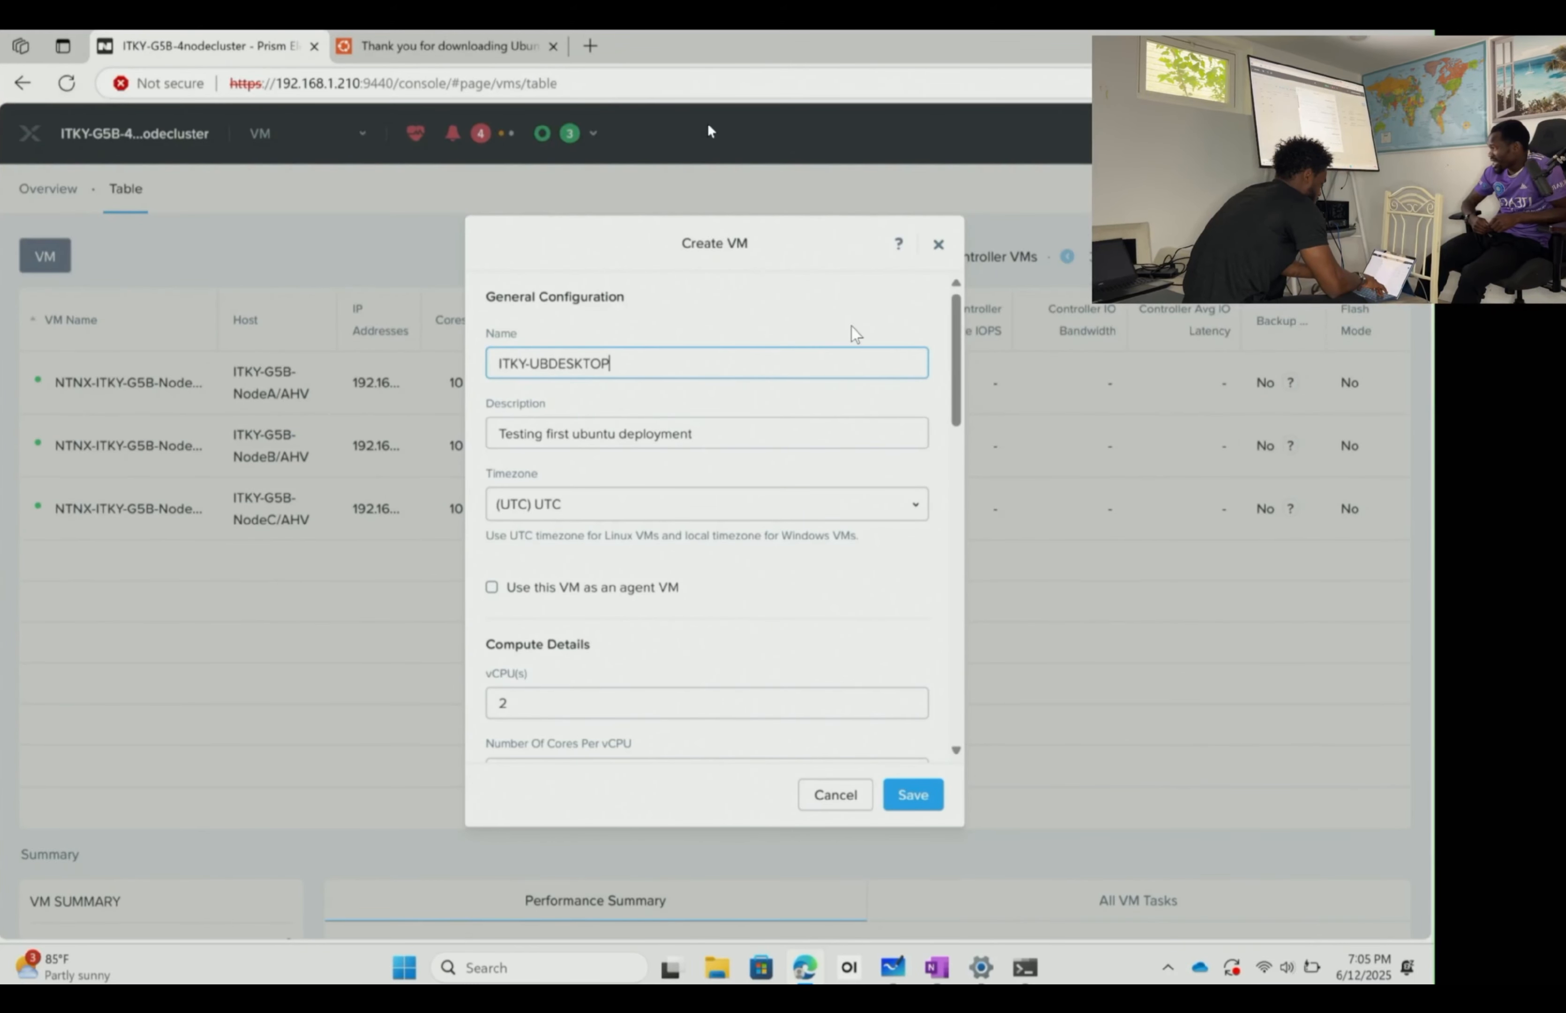
pyautogui.scroll(-5, 851, 326)
pyautogui.scroll(-2, 851, 326)
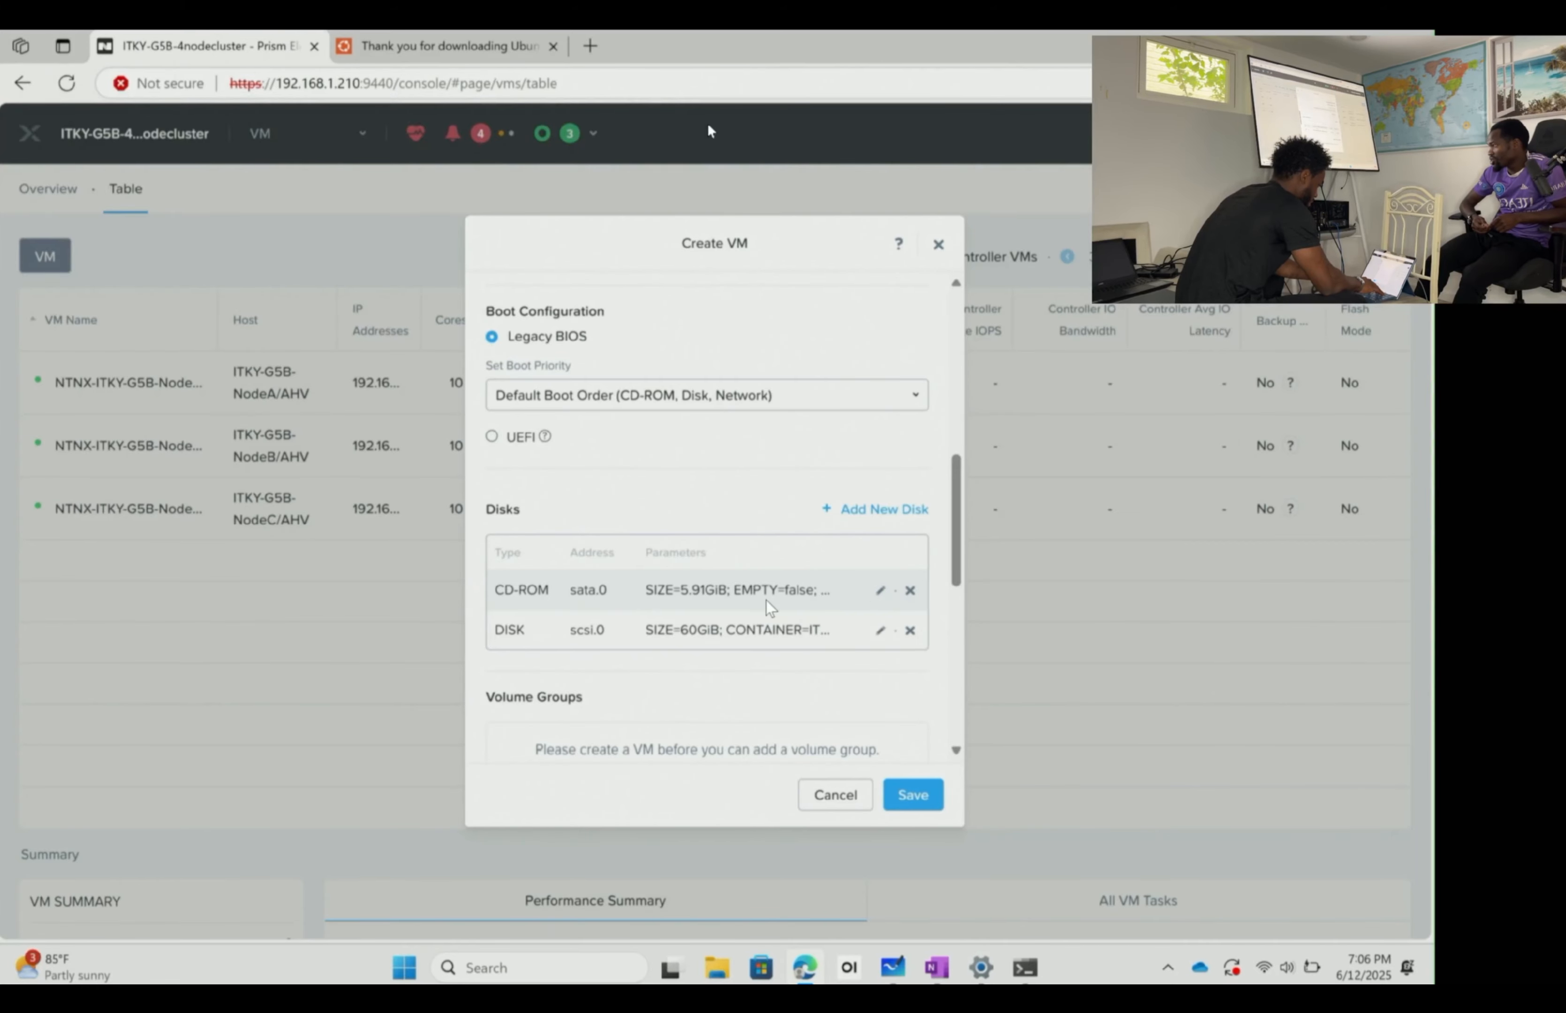
pyautogui.scroll(-3, 766, 601)
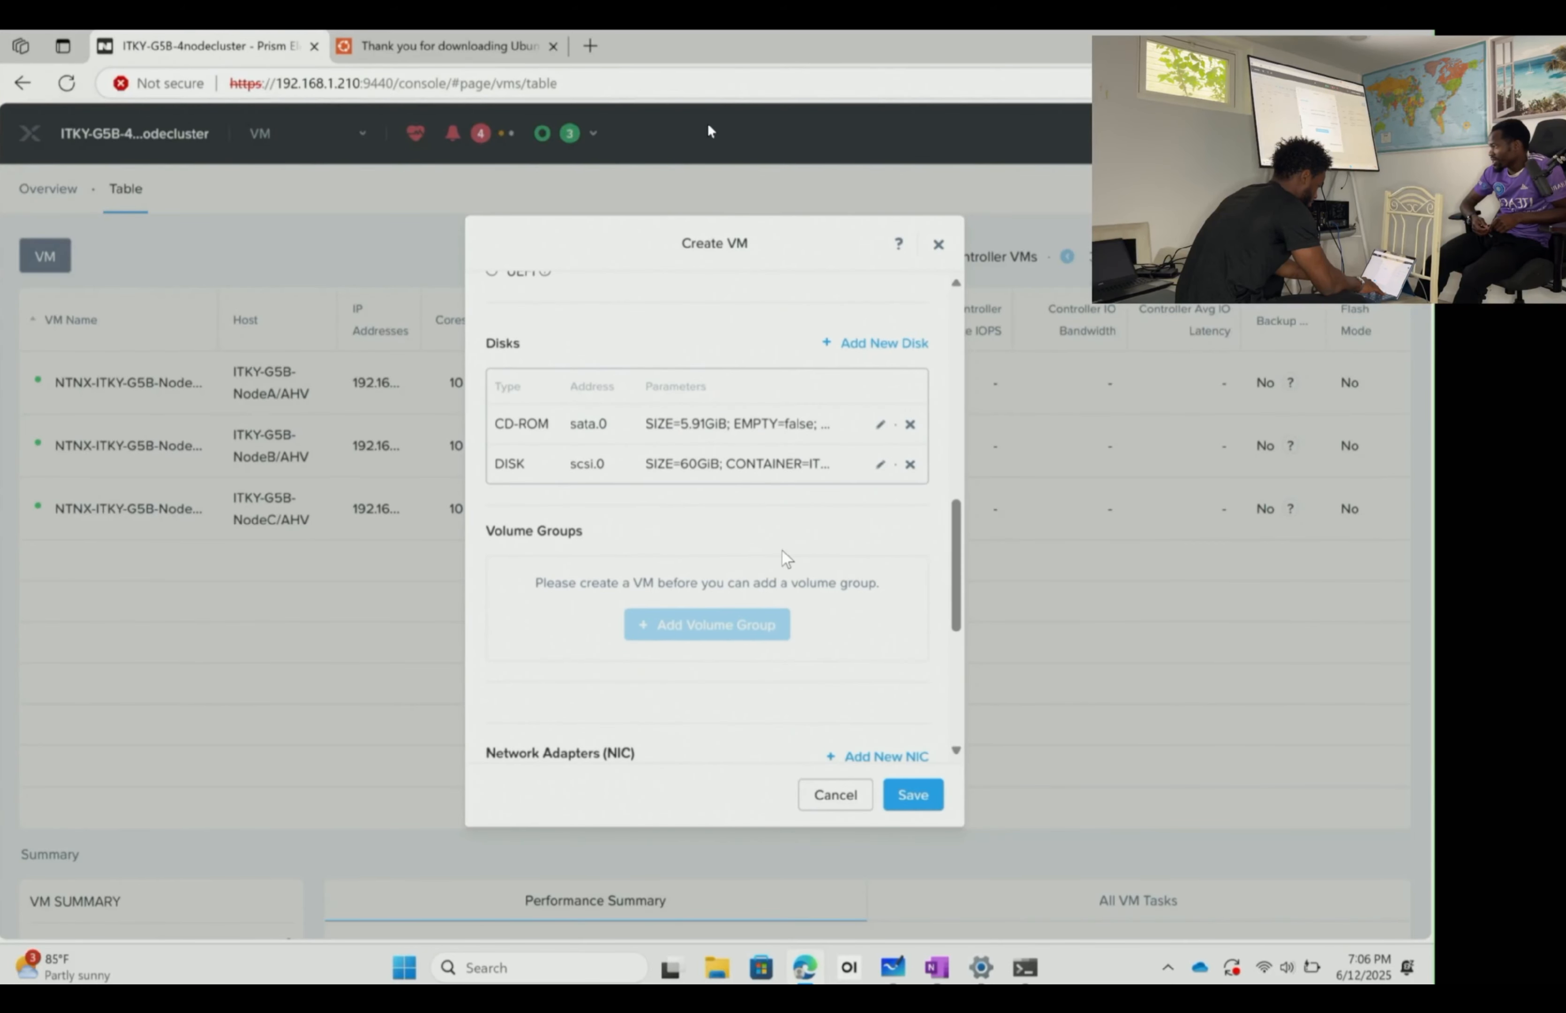
pyautogui.scroll(-5, 782, 551)
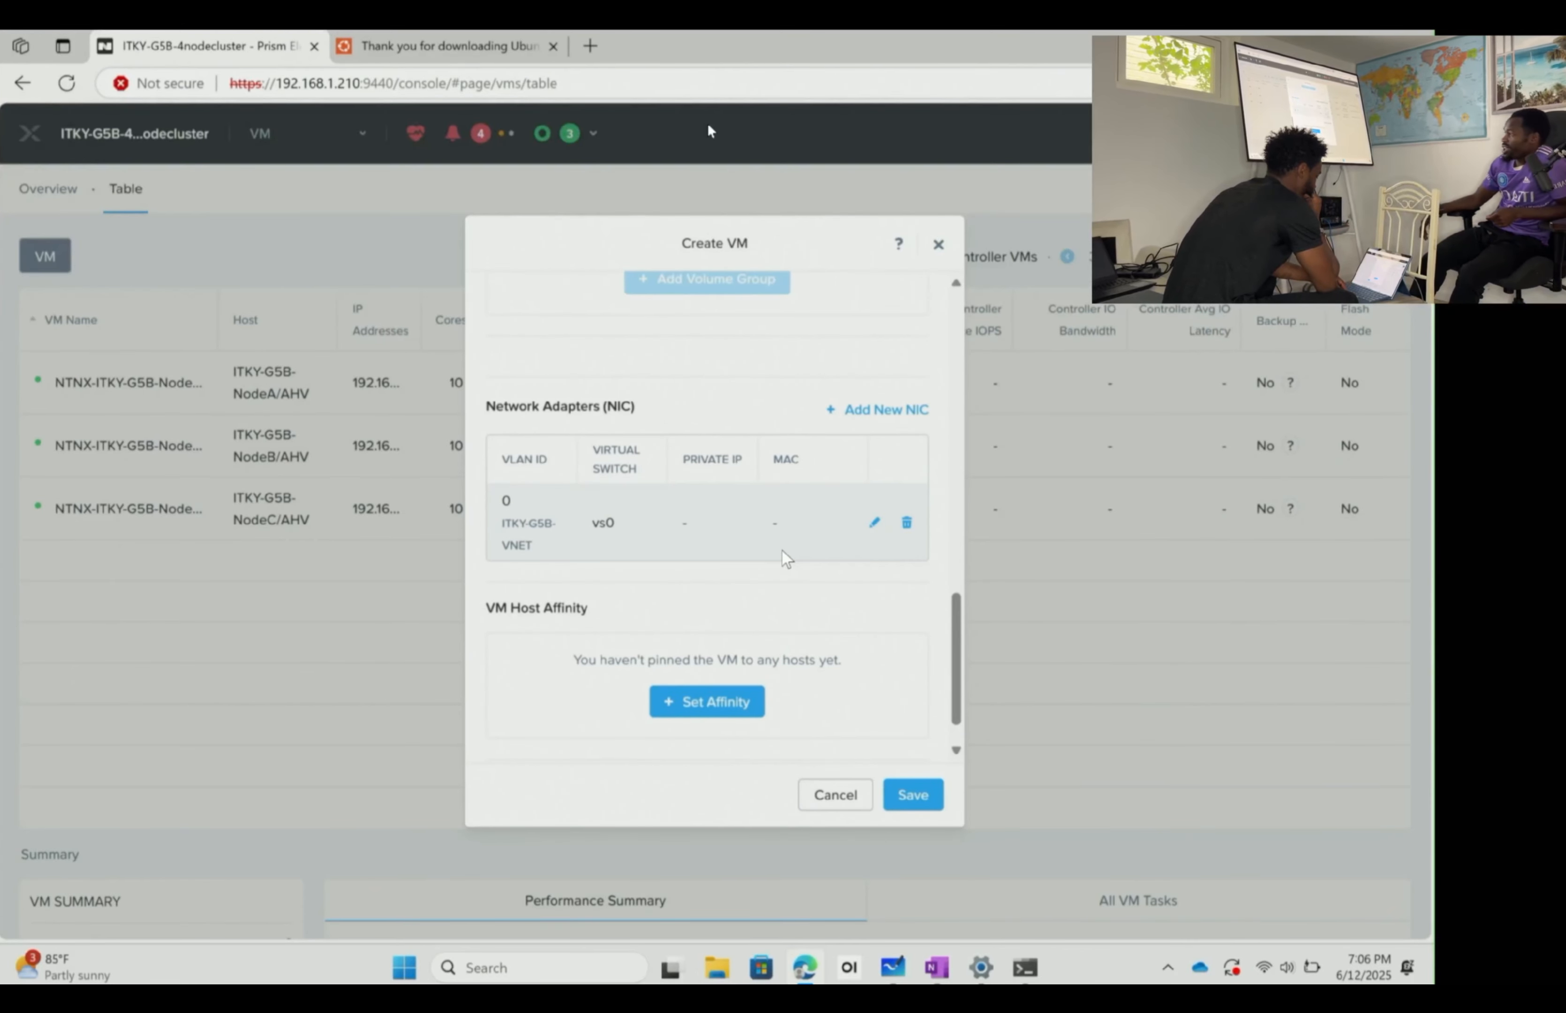
pyautogui.click(914, 794)
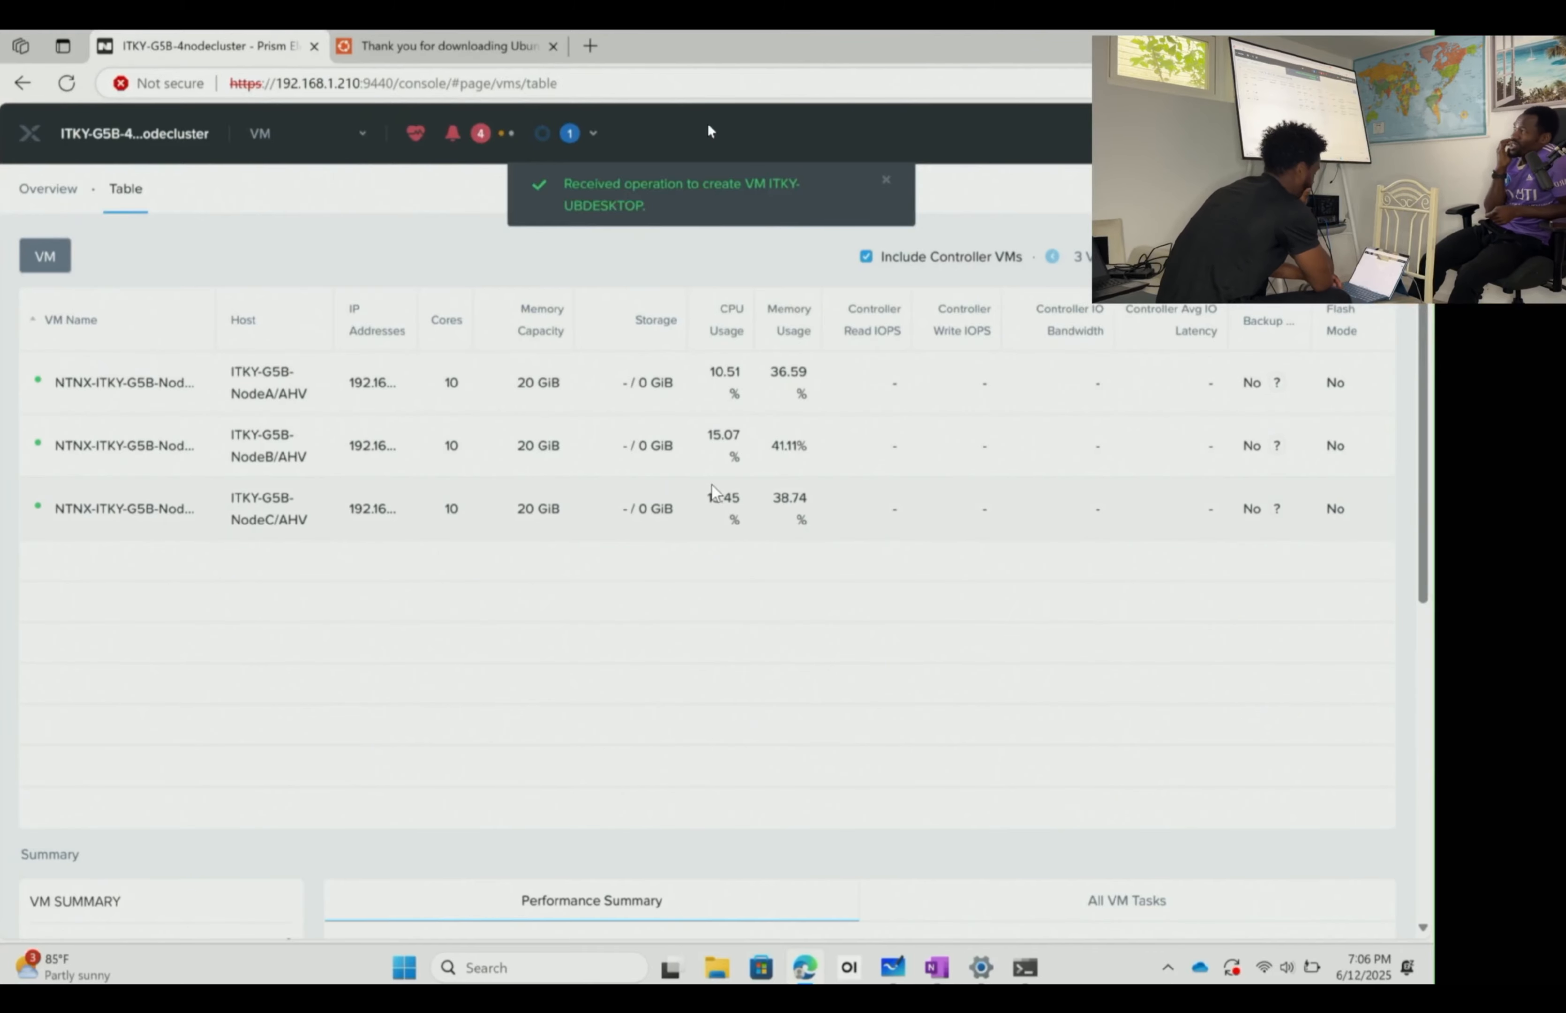
# - Hide controller VMs, power on ITKY-UBDESKTOP, and launch its console
pyautogui.click(867, 257)
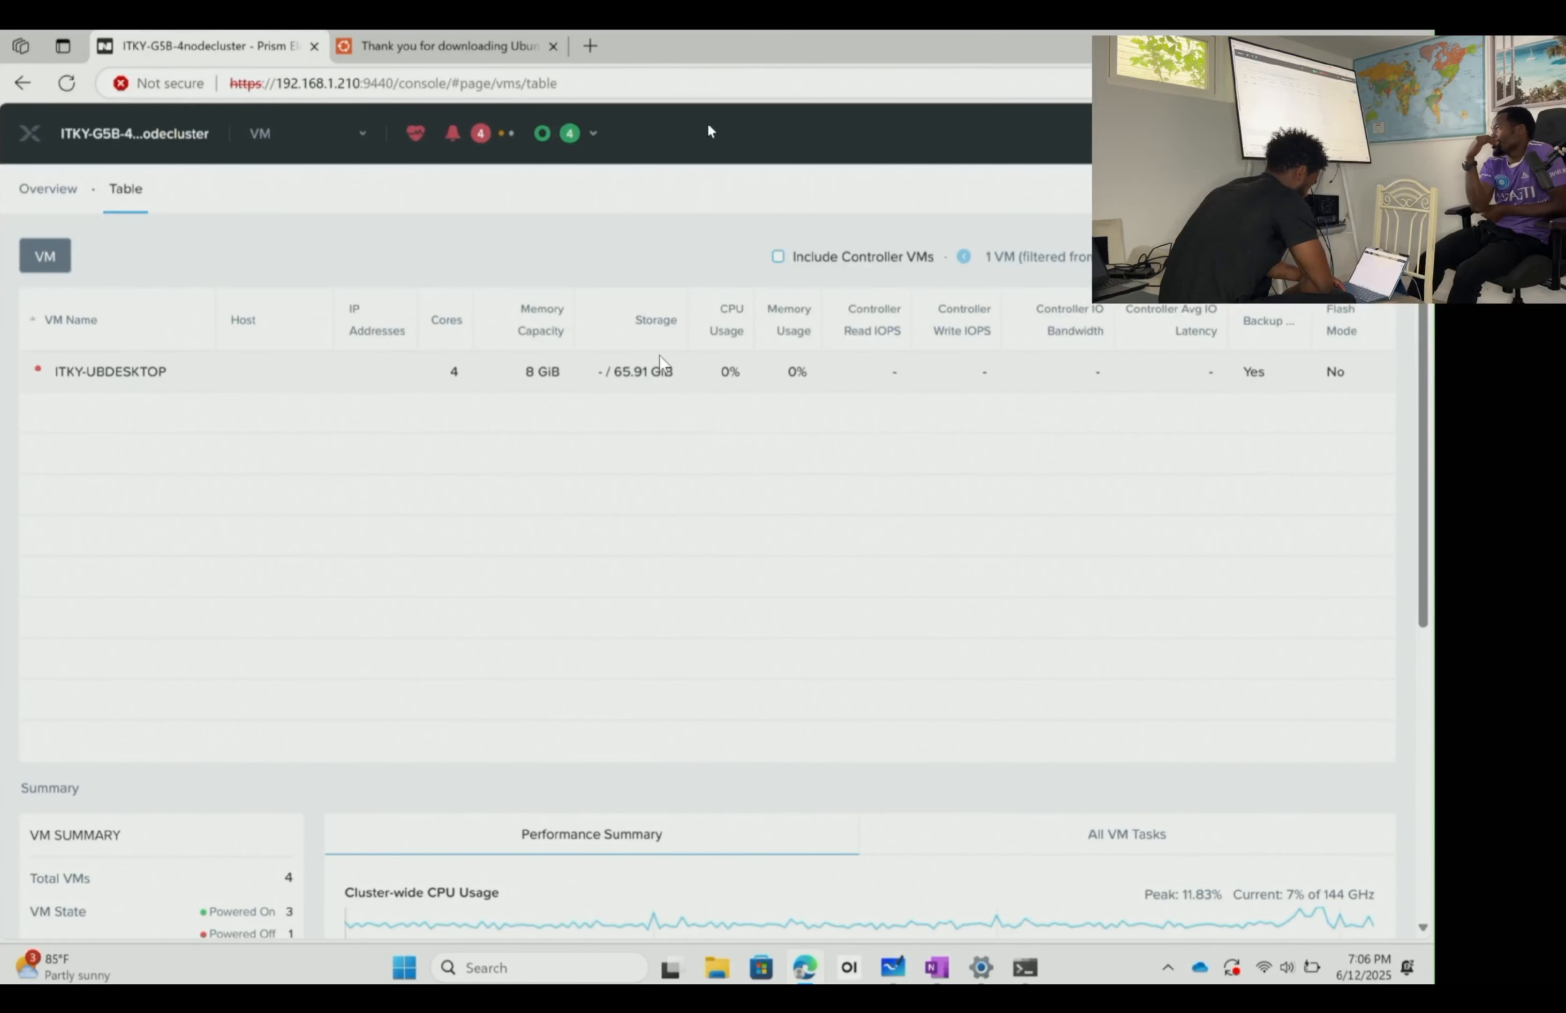
pyautogui.rightClick(656, 372)
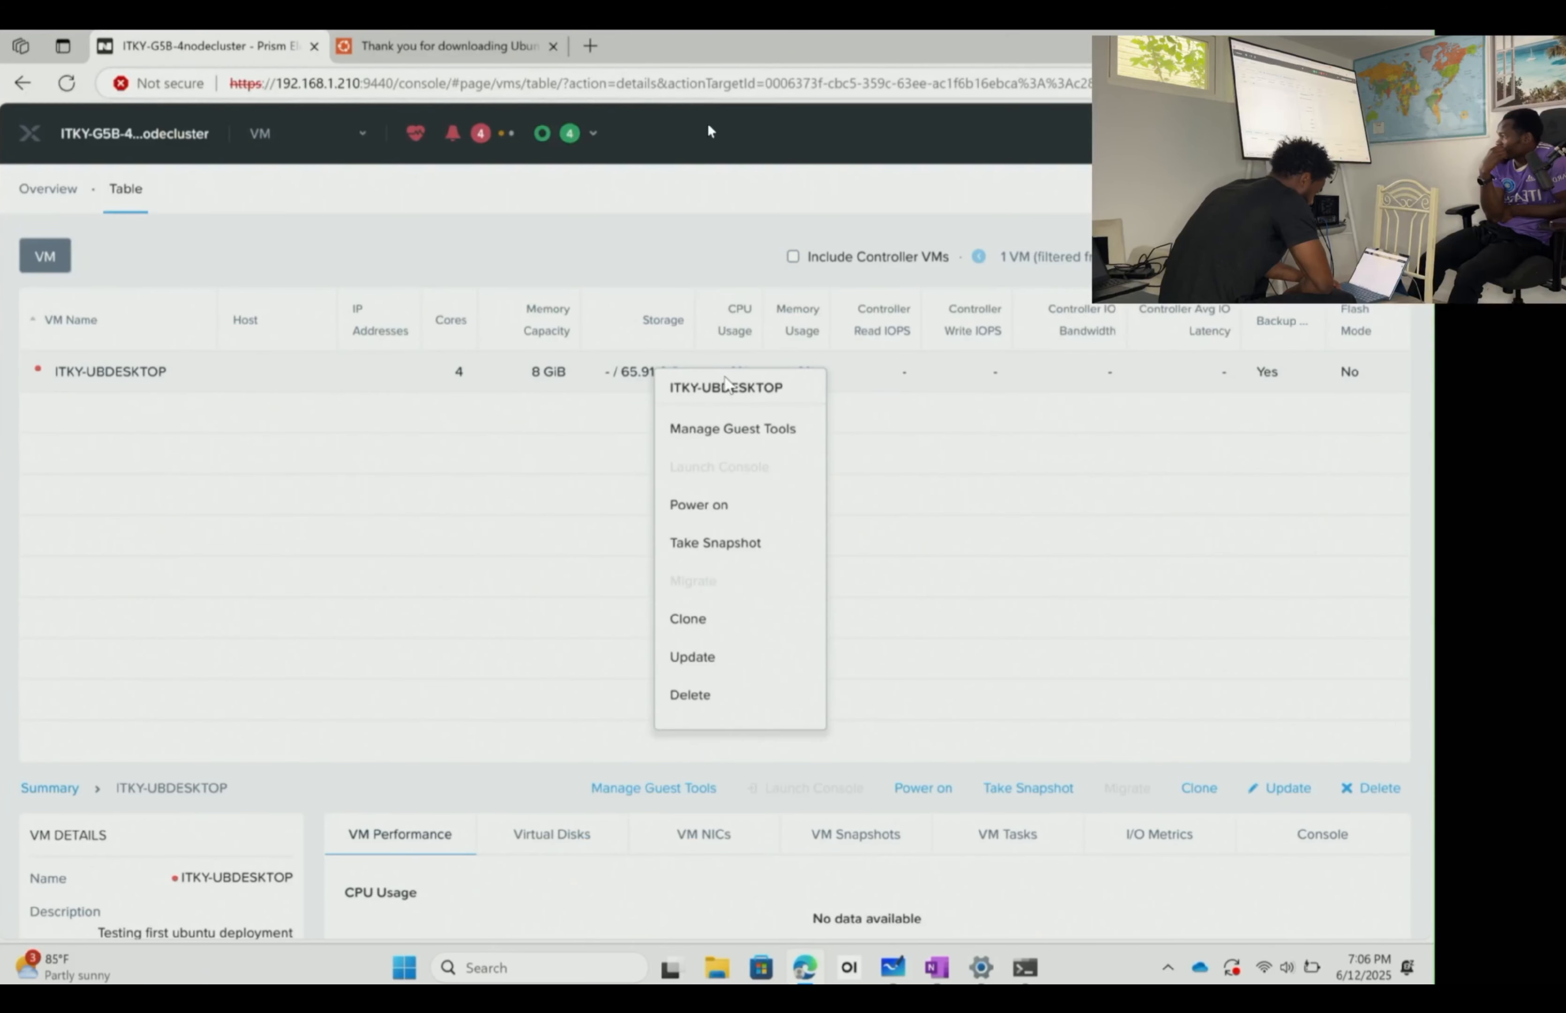
pyautogui.click(758, 505)
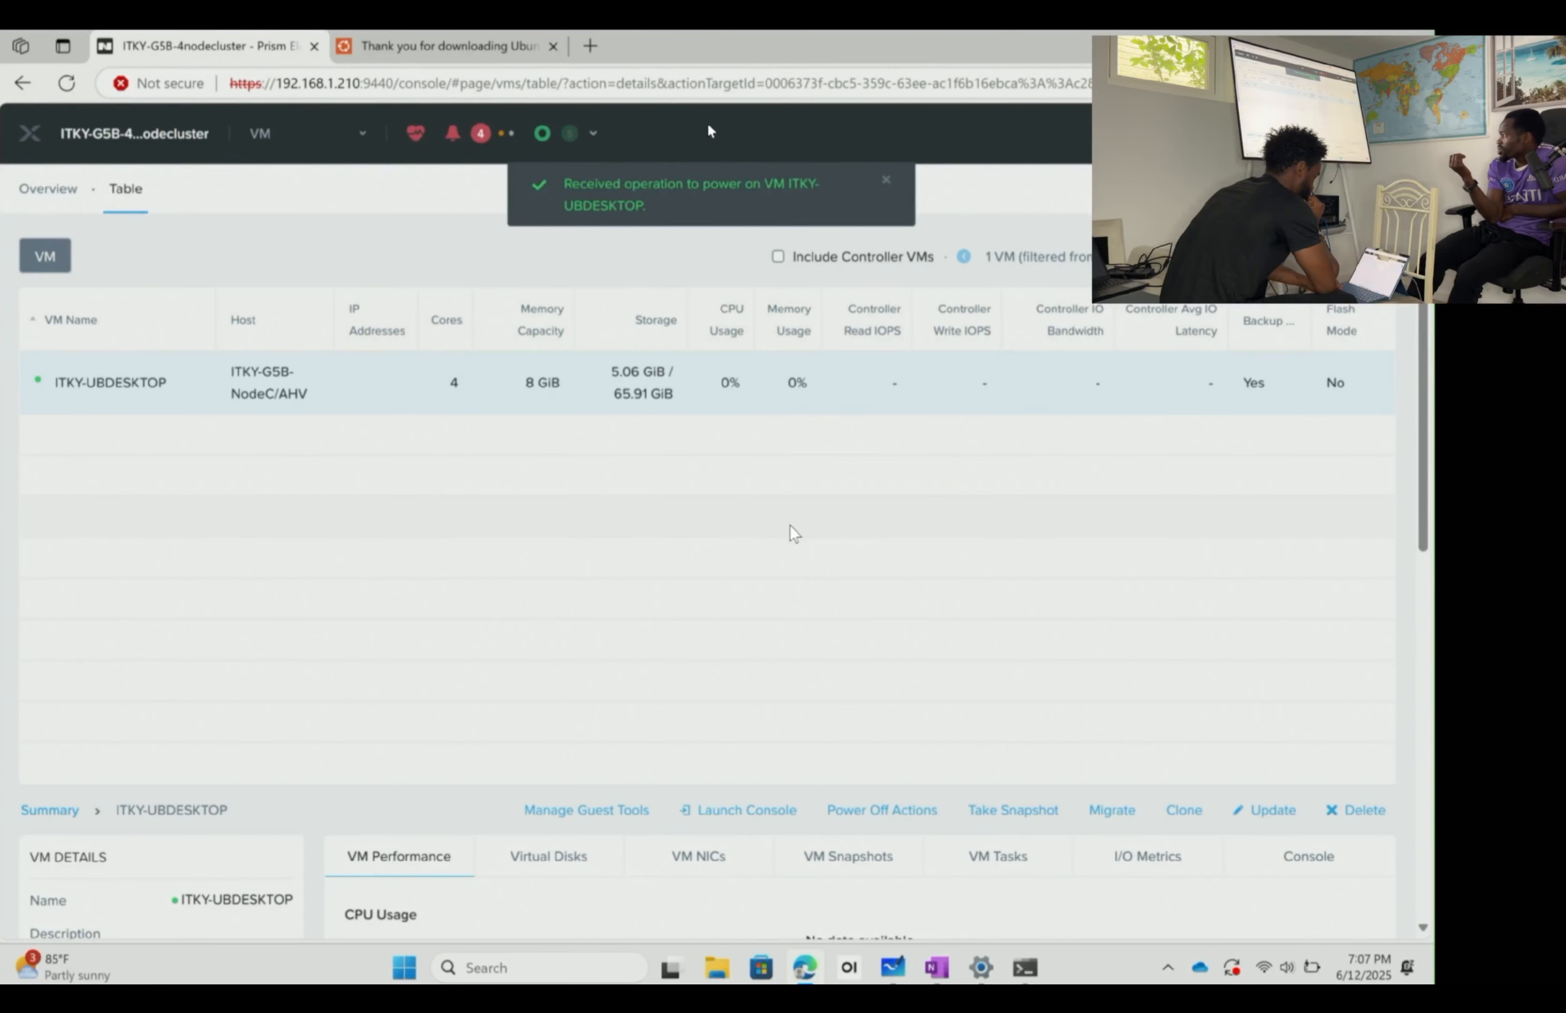
pyautogui.rightClick(649, 404)
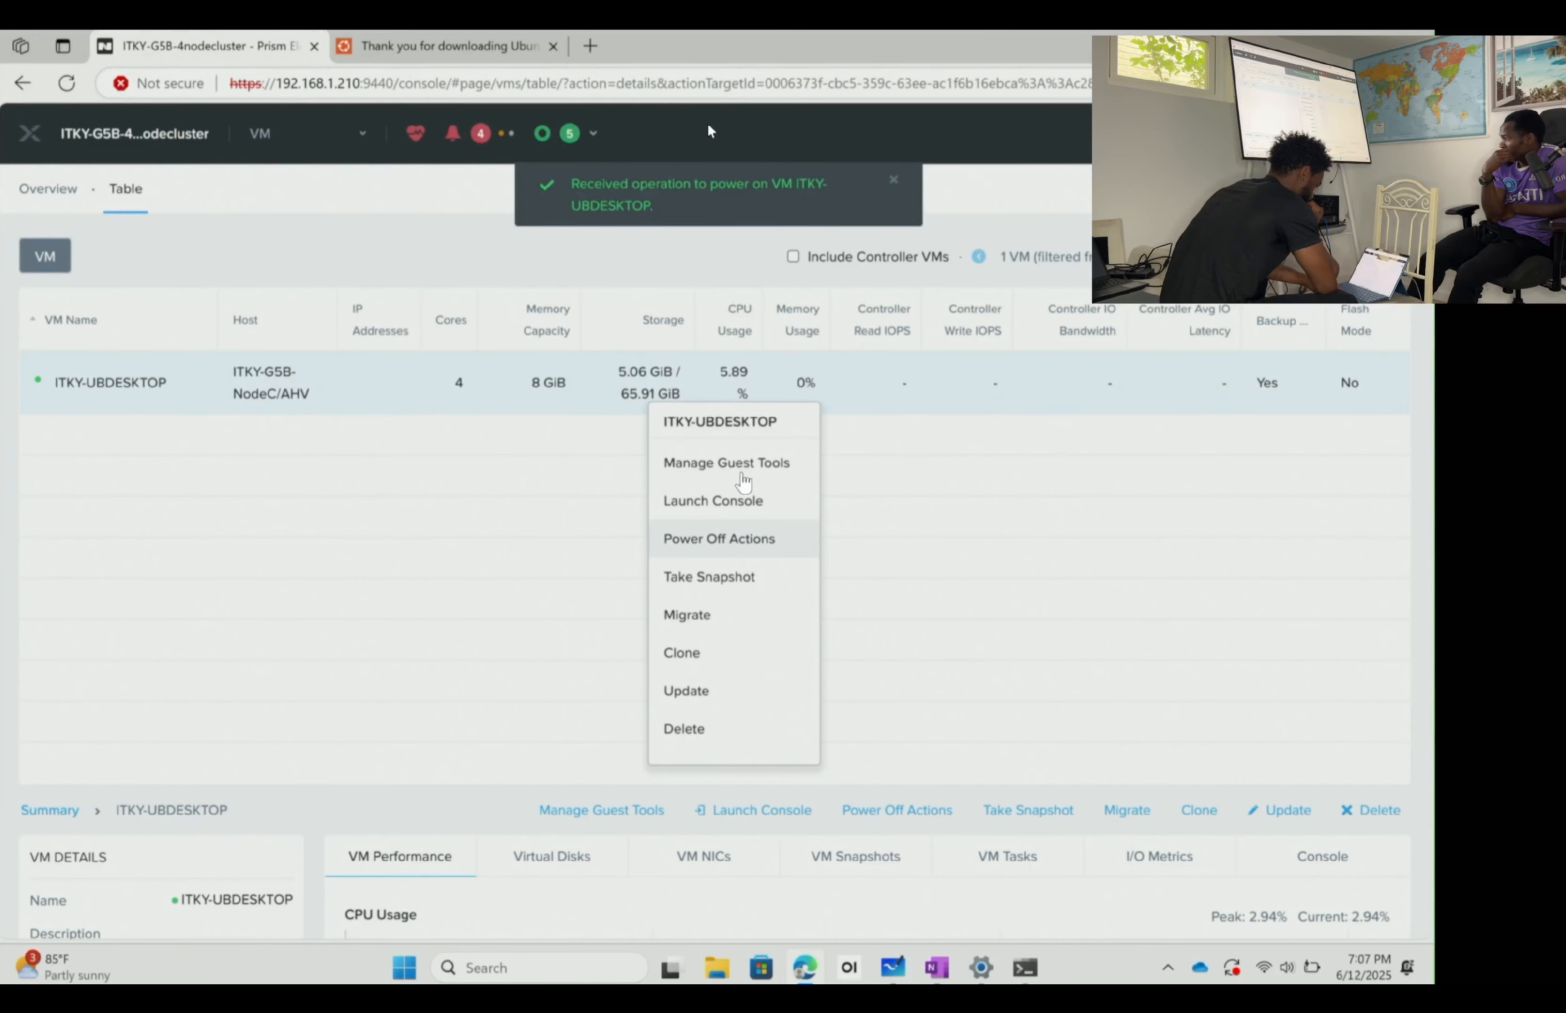
pyautogui.click(755, 510)
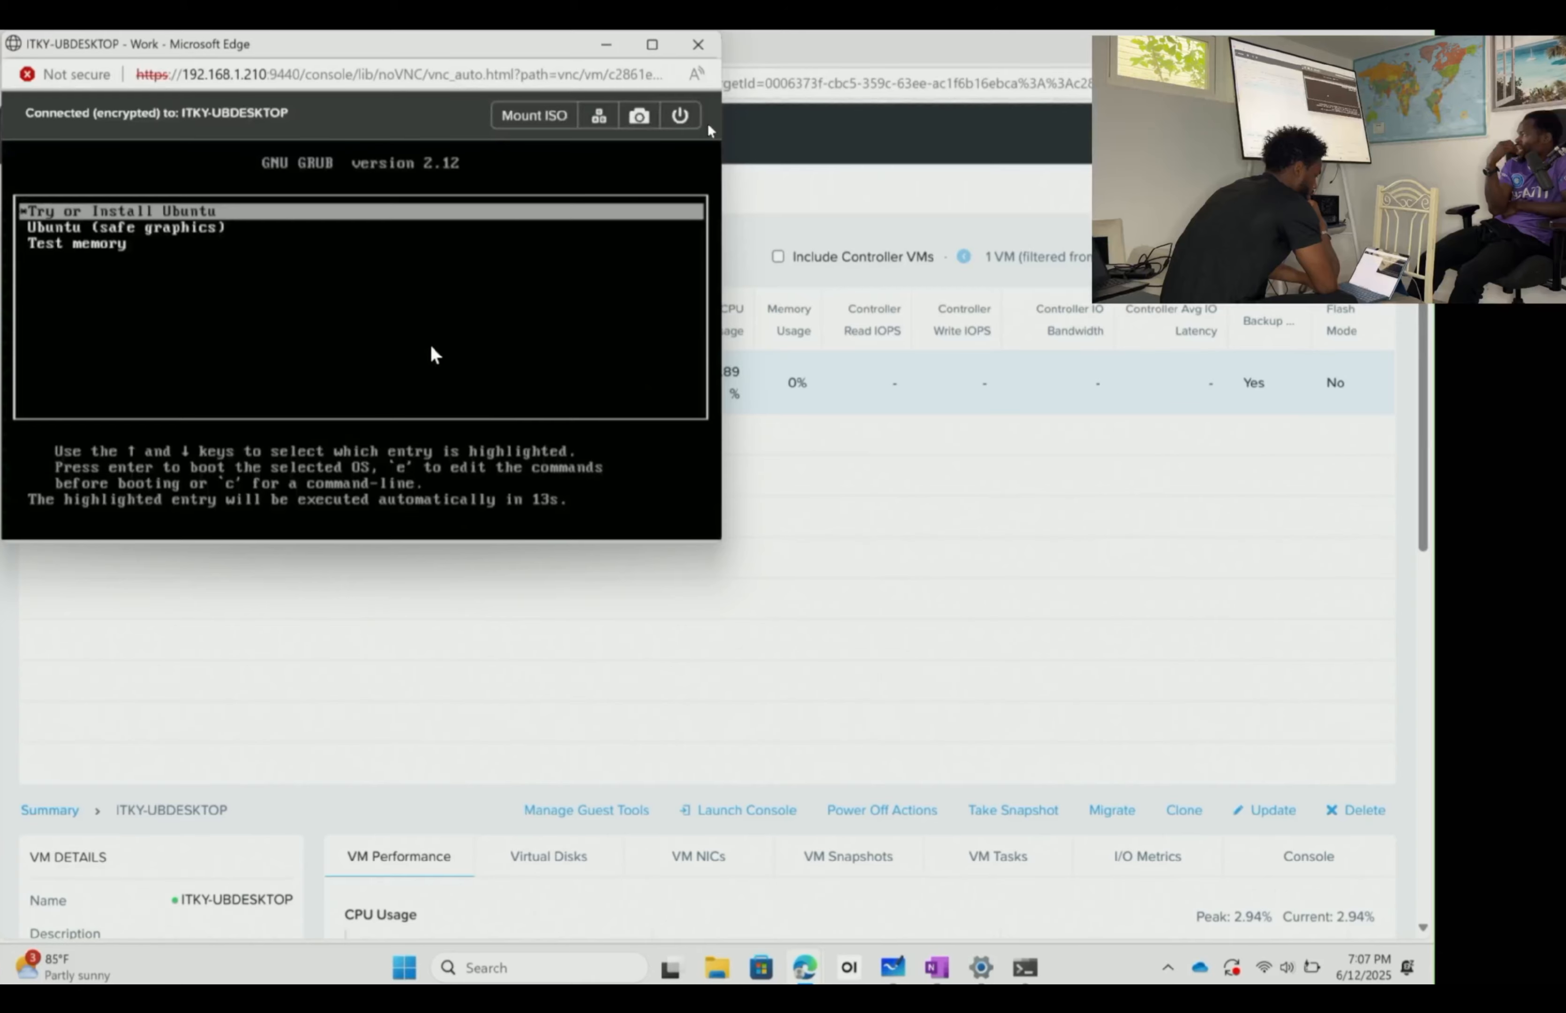
# - Maximize the console and boot 'Try or Install Ubuntu' from the GRUB menu
pyautogui.click(652, 44)
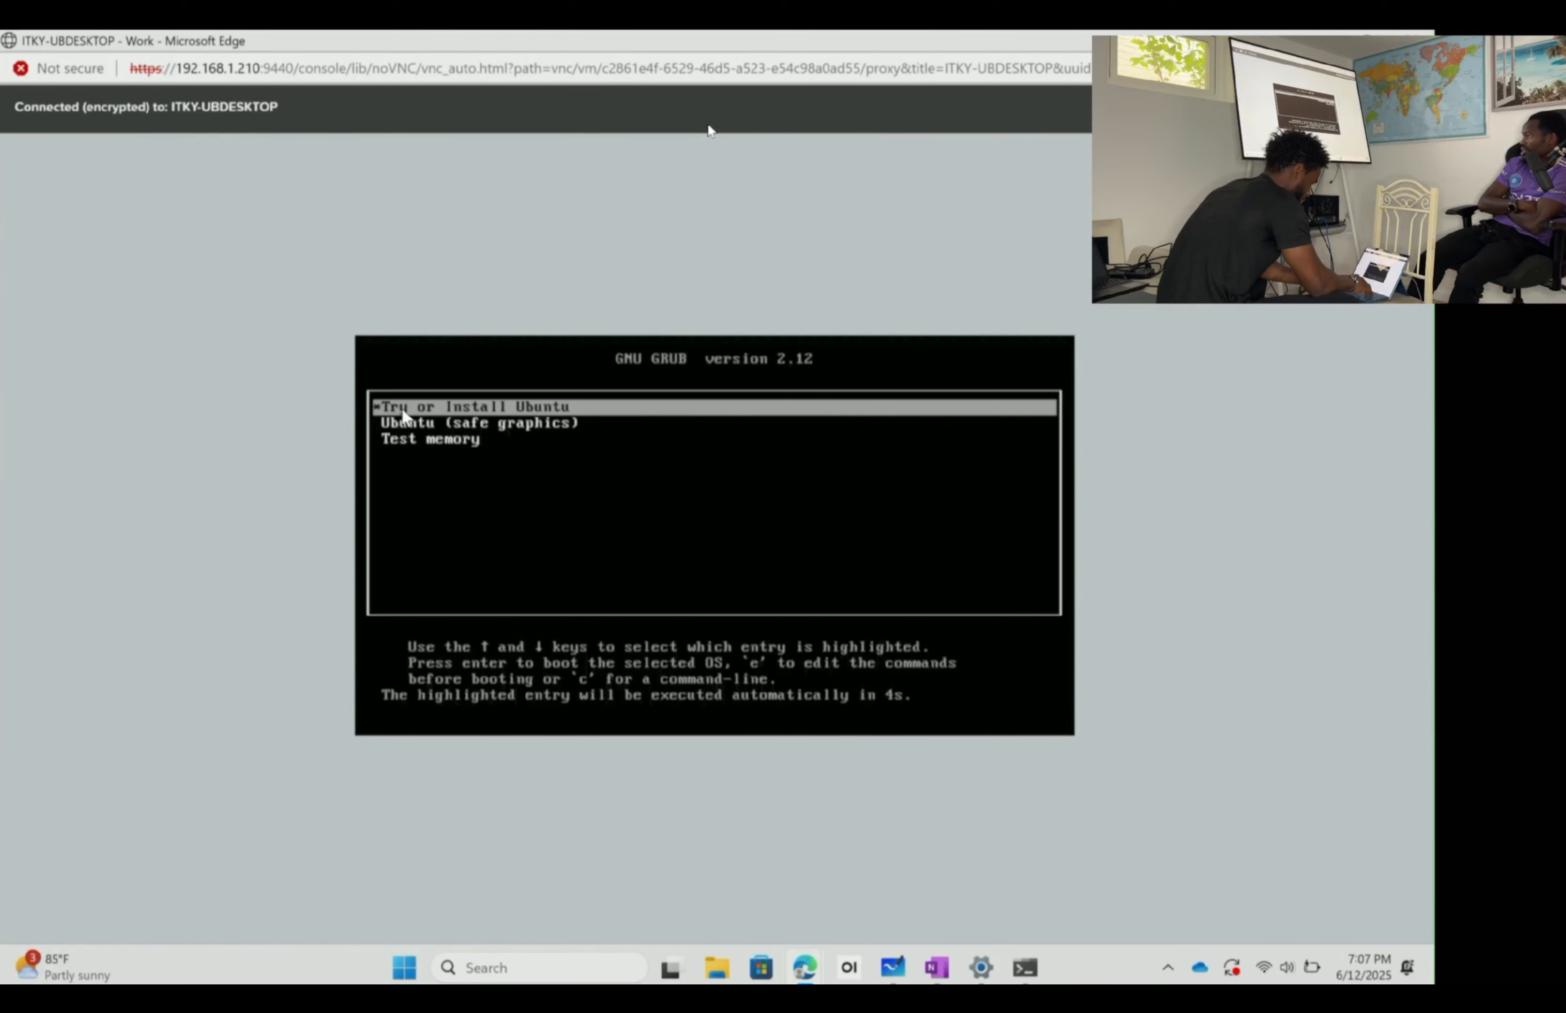
pyautogui.press('Return')
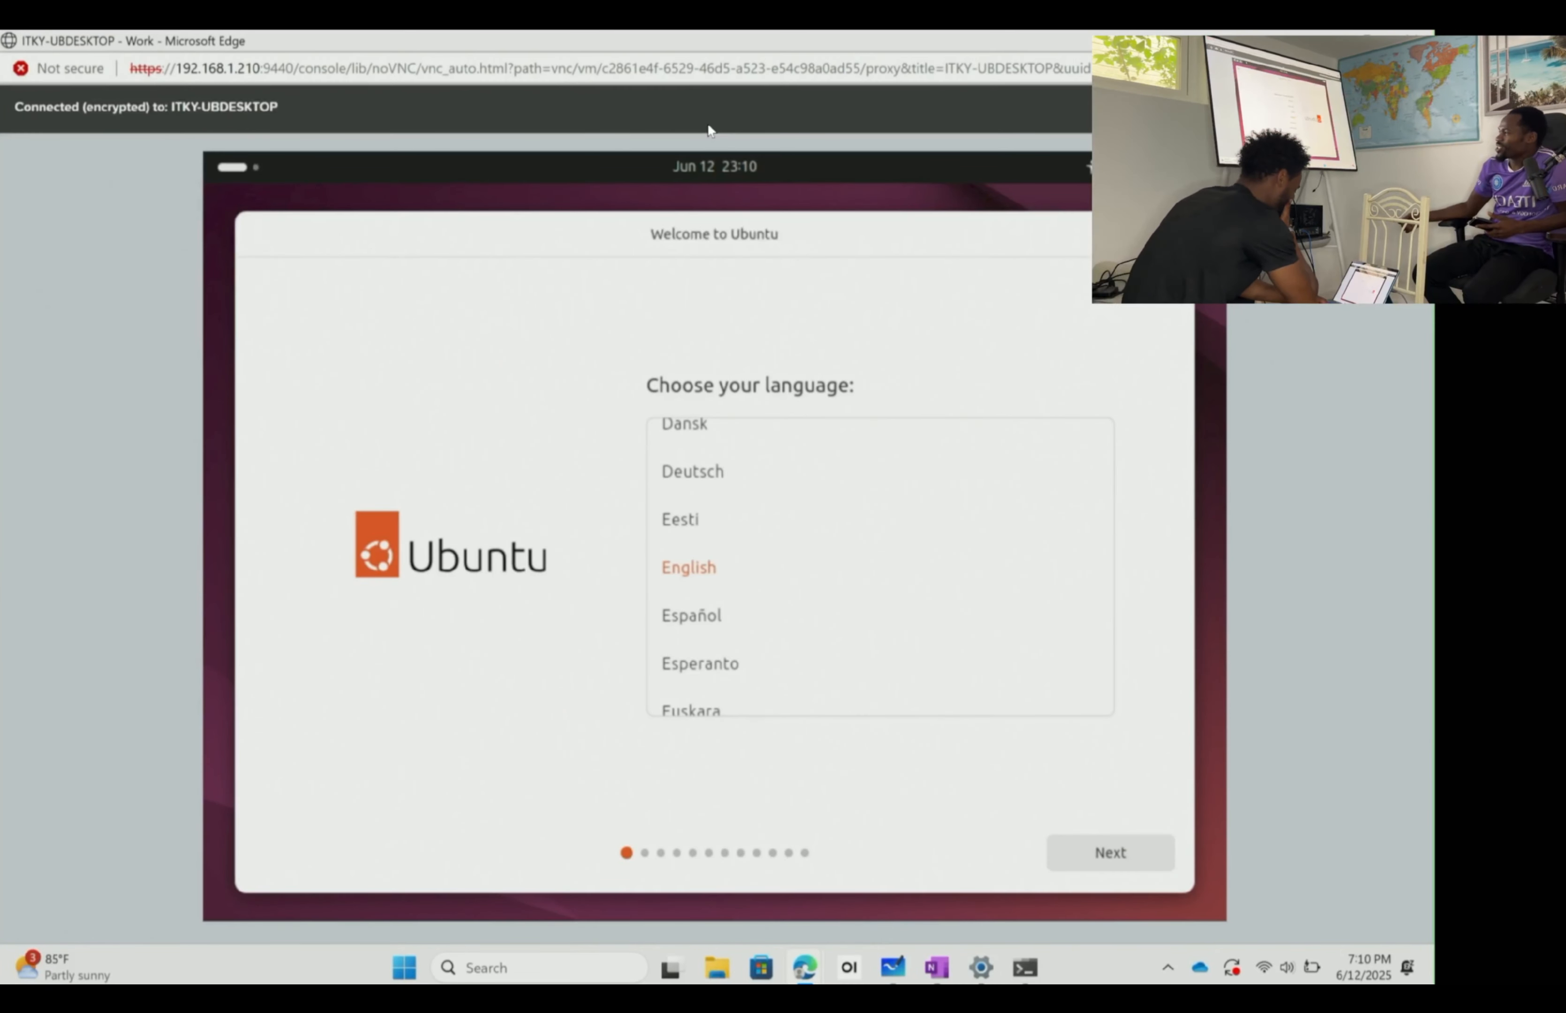
# - Accept English, default accessibility, English (US) keyboard and wired connection, then update the installer
pyautogui.click(1120, 848)
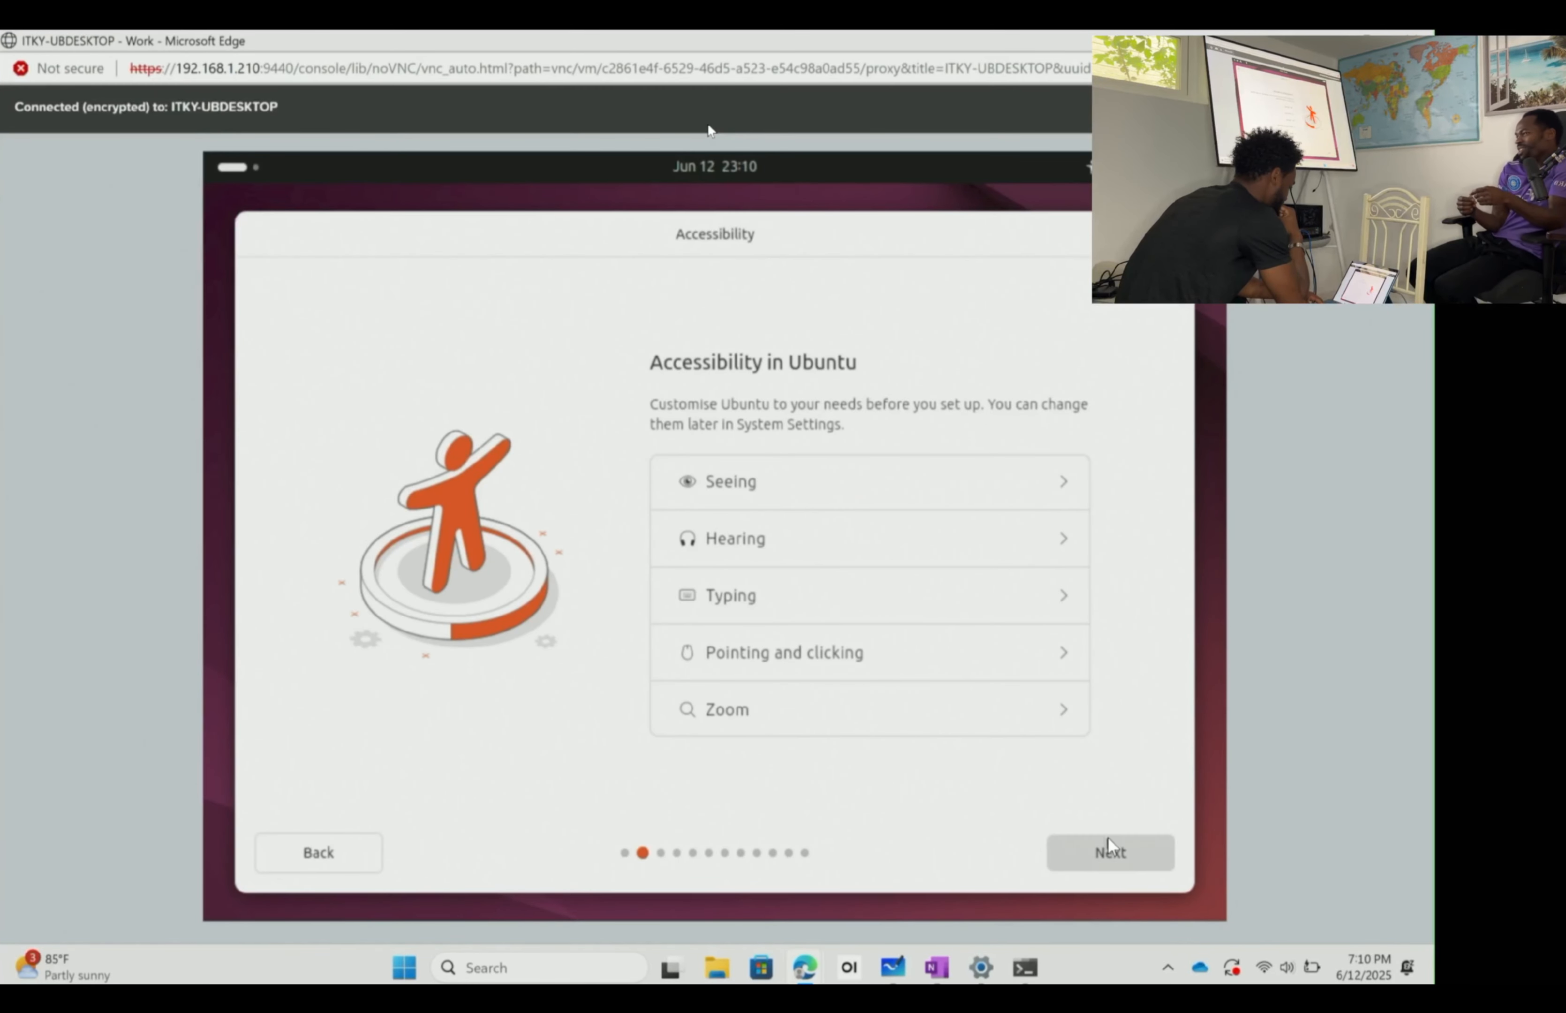
pyautogui.click(1112, 853)
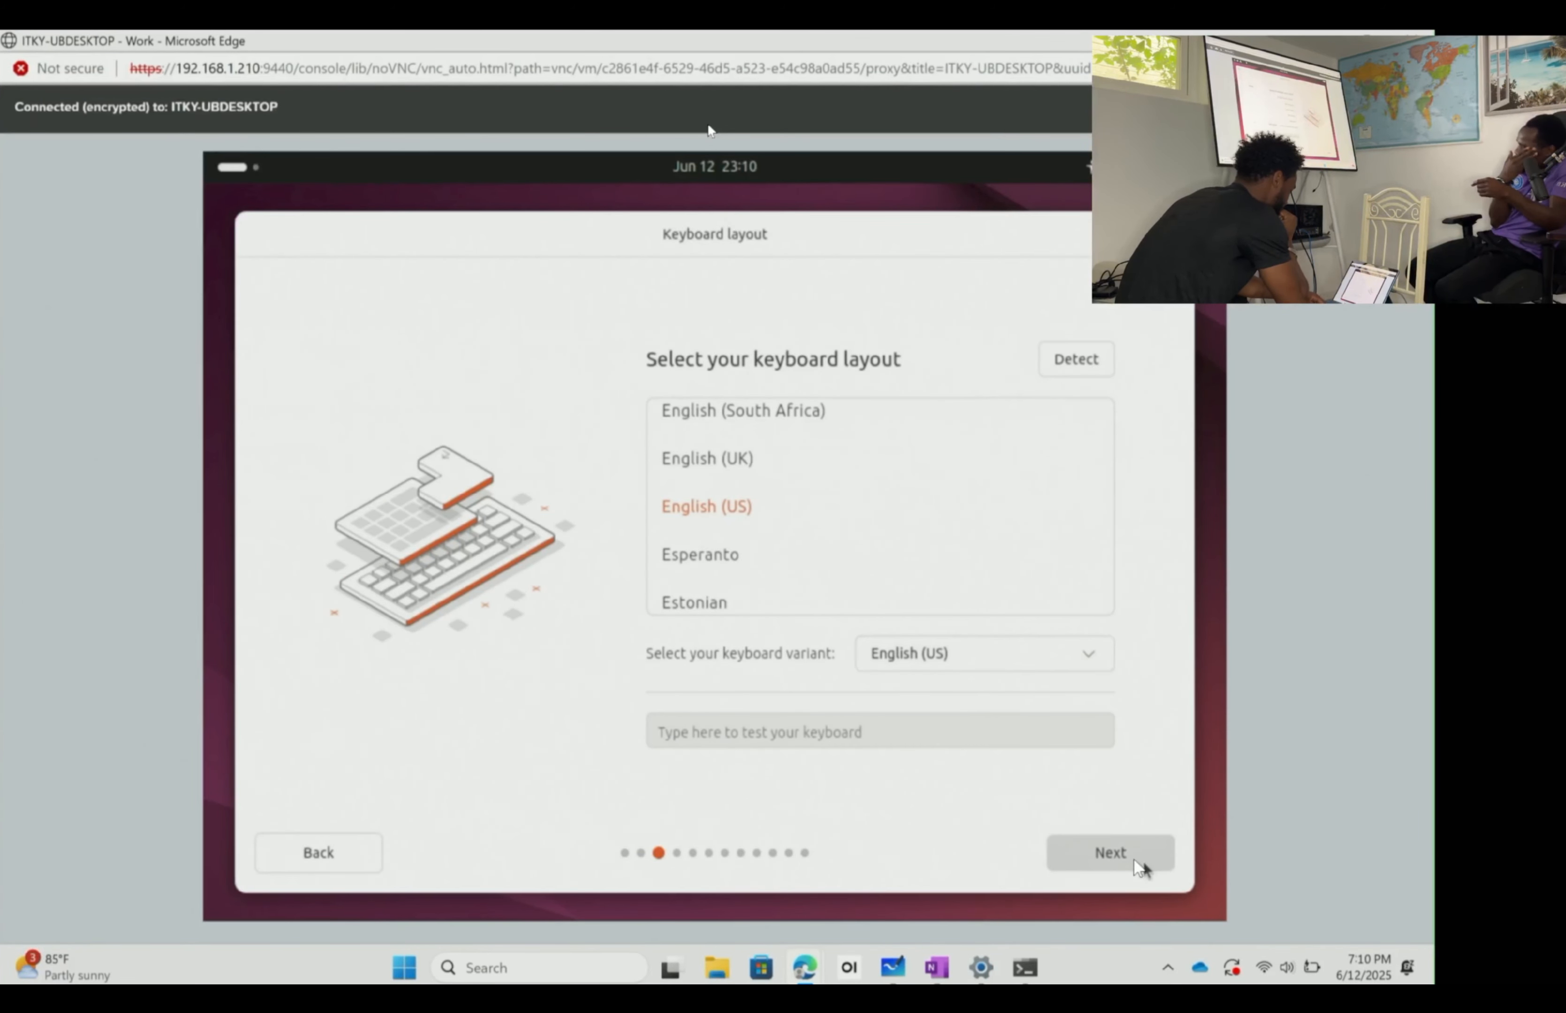
pyautogui.click(1124, 852)
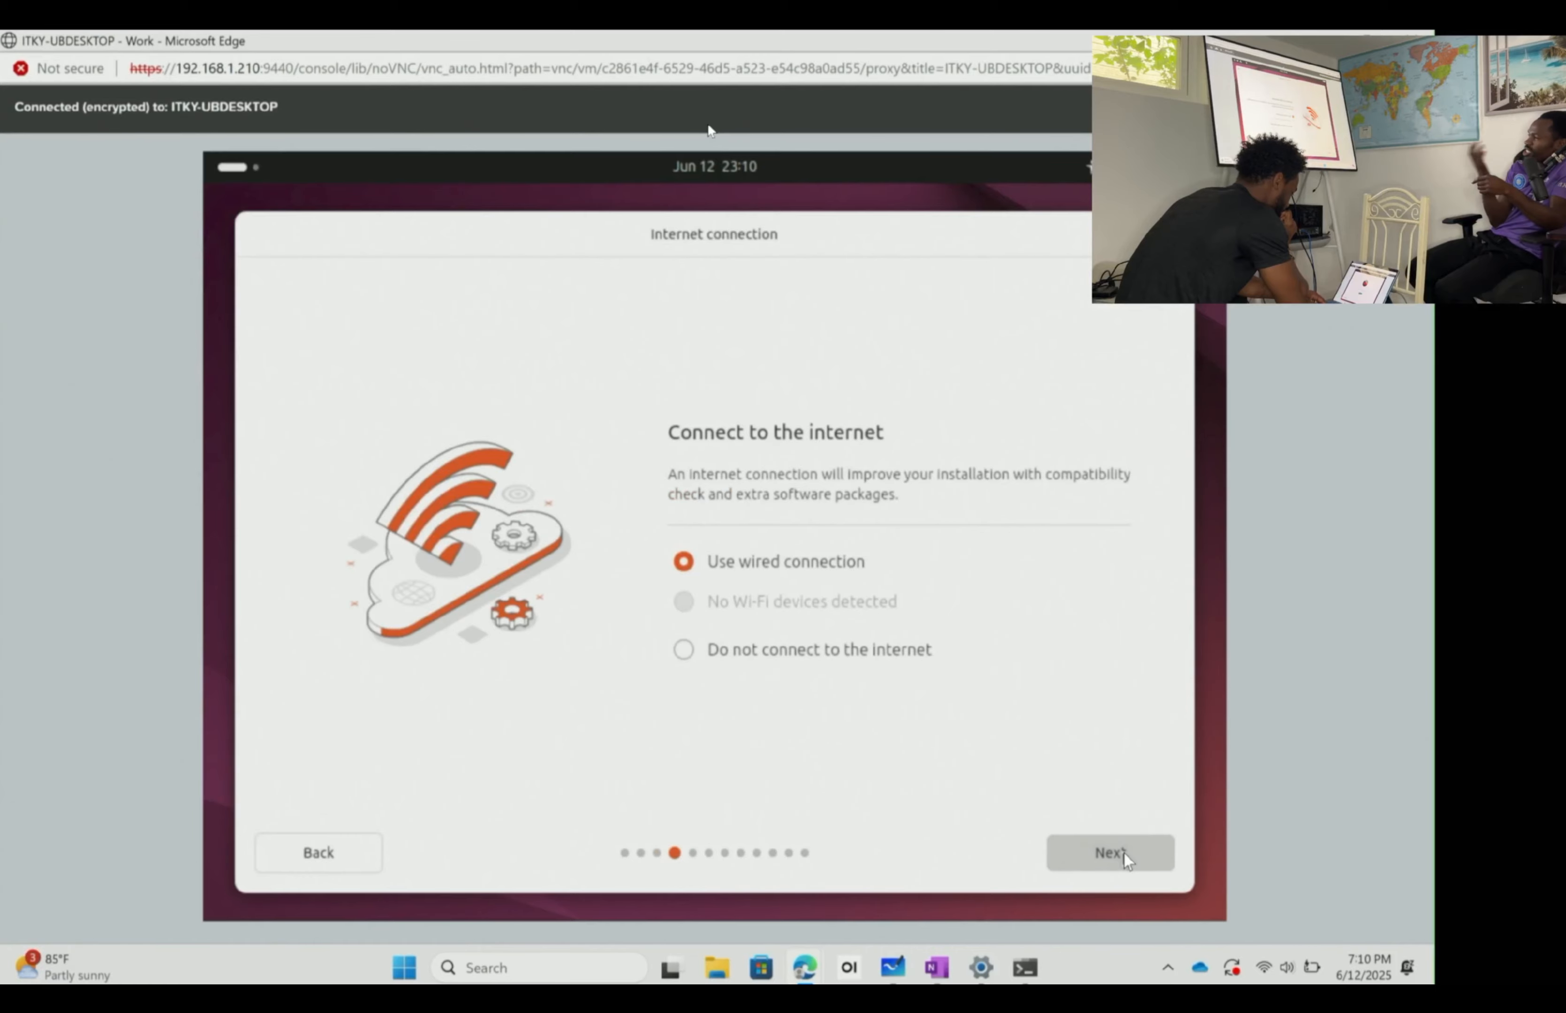
pyautogui.click(1124, 853)
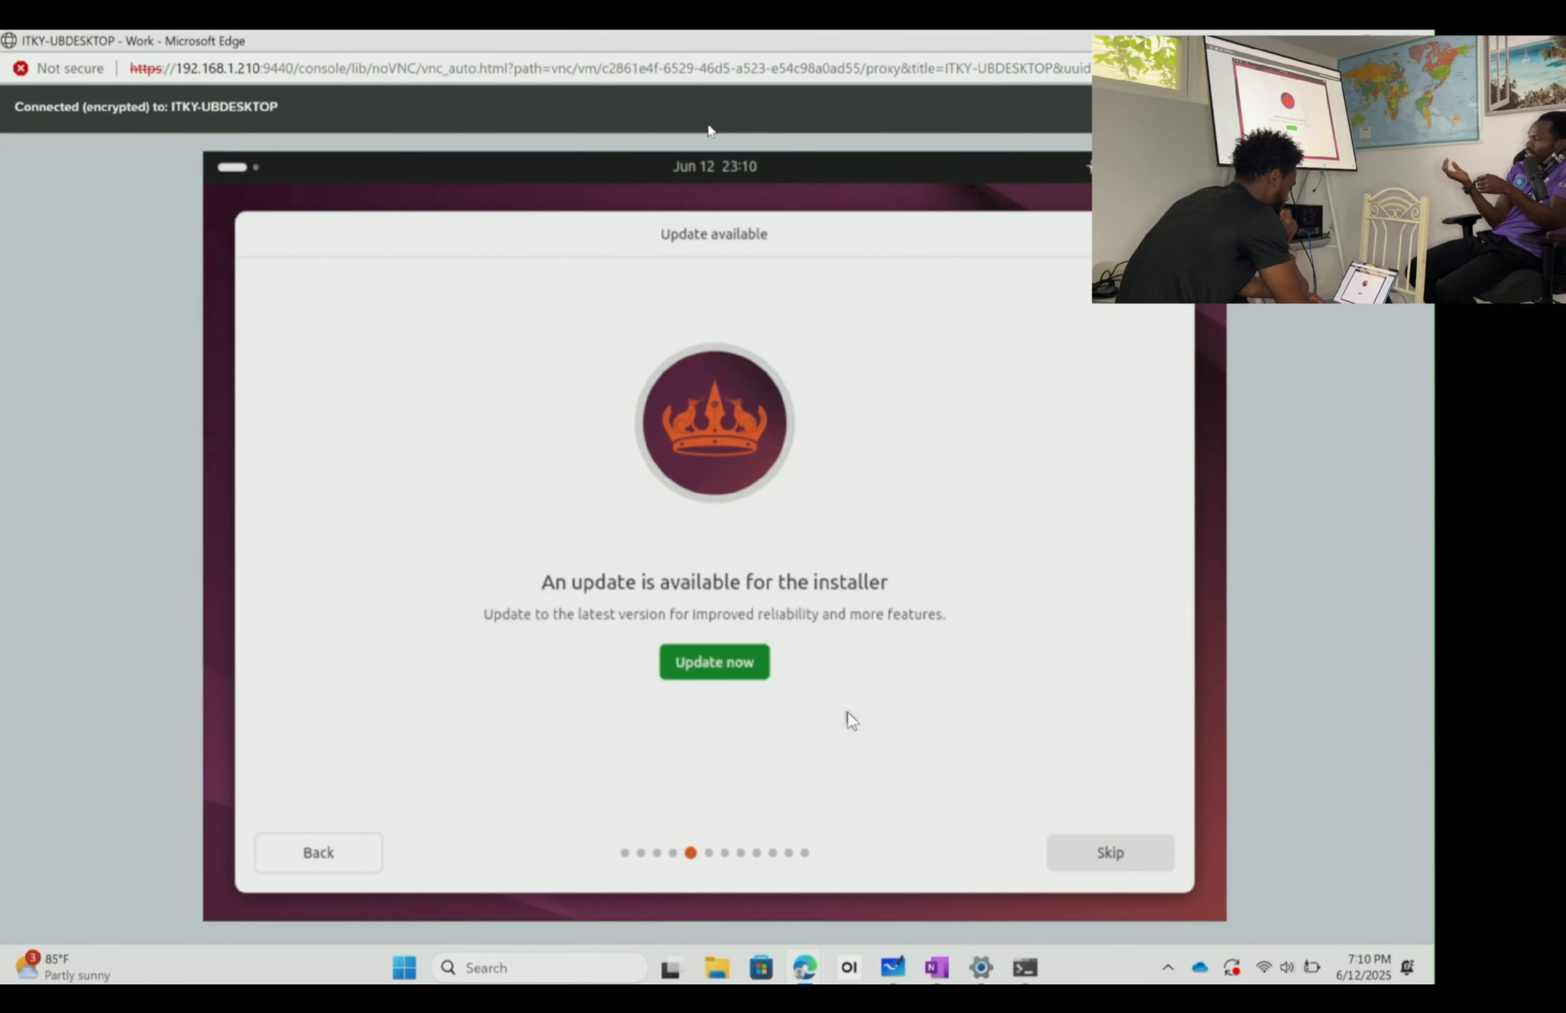
pyautogui.click(734, 673)
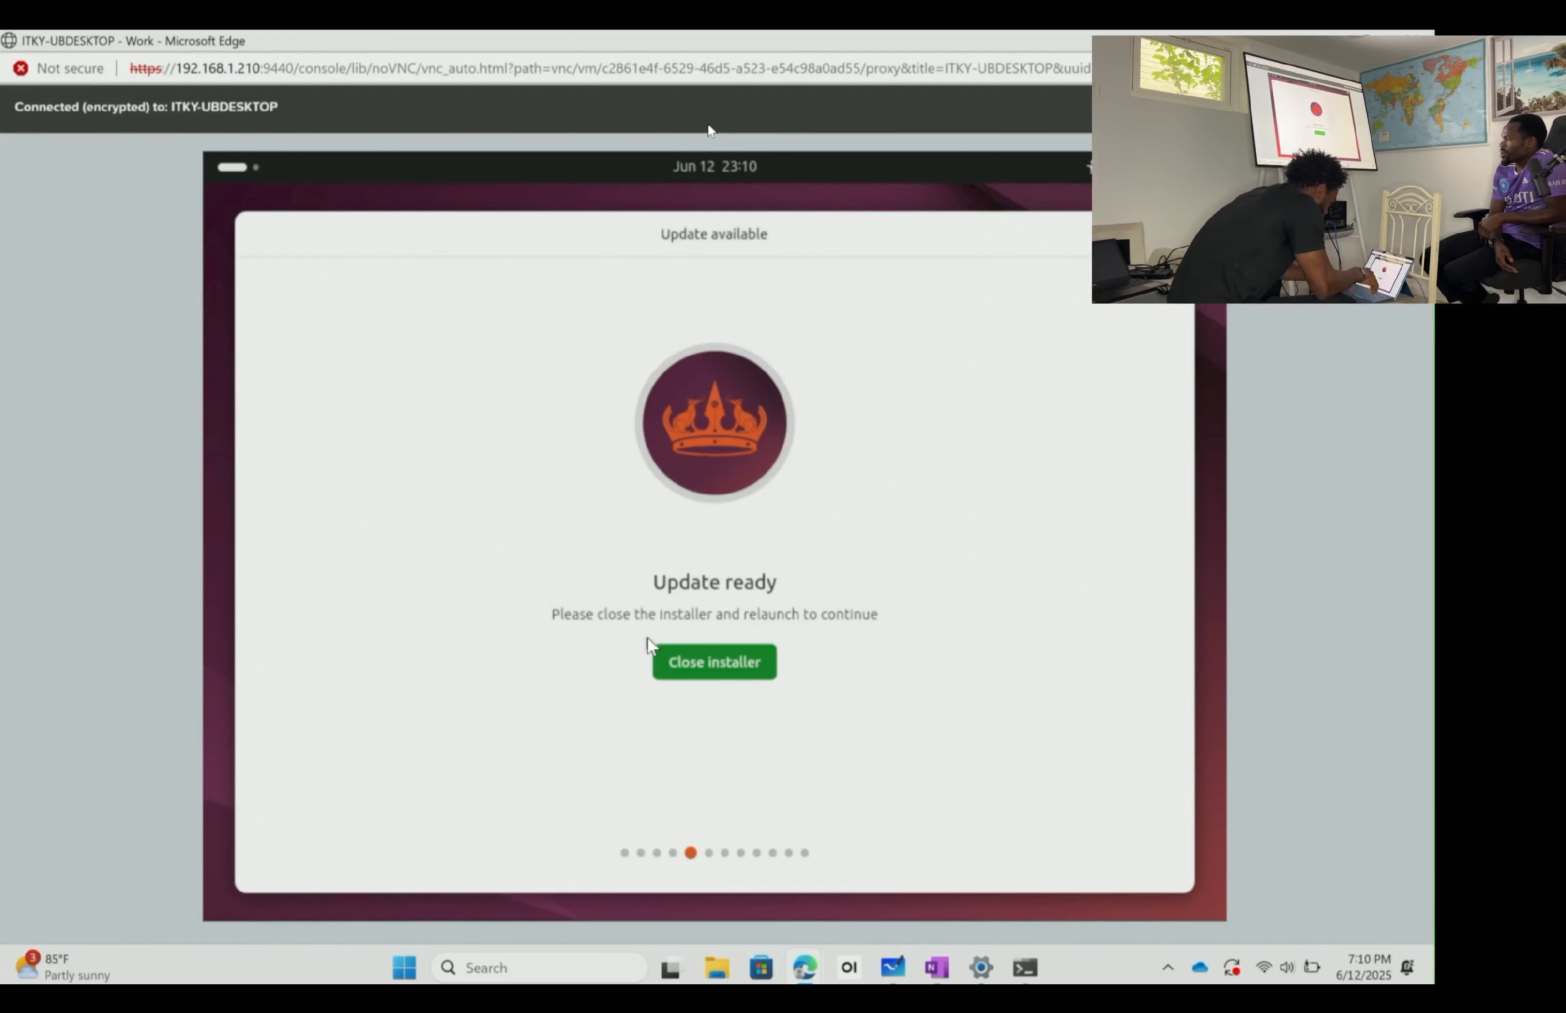
# - Close the updated Ubuntu installer and relaunch it from the desktop's Install Ubuntu icon
pyautogui.click(721, 661)
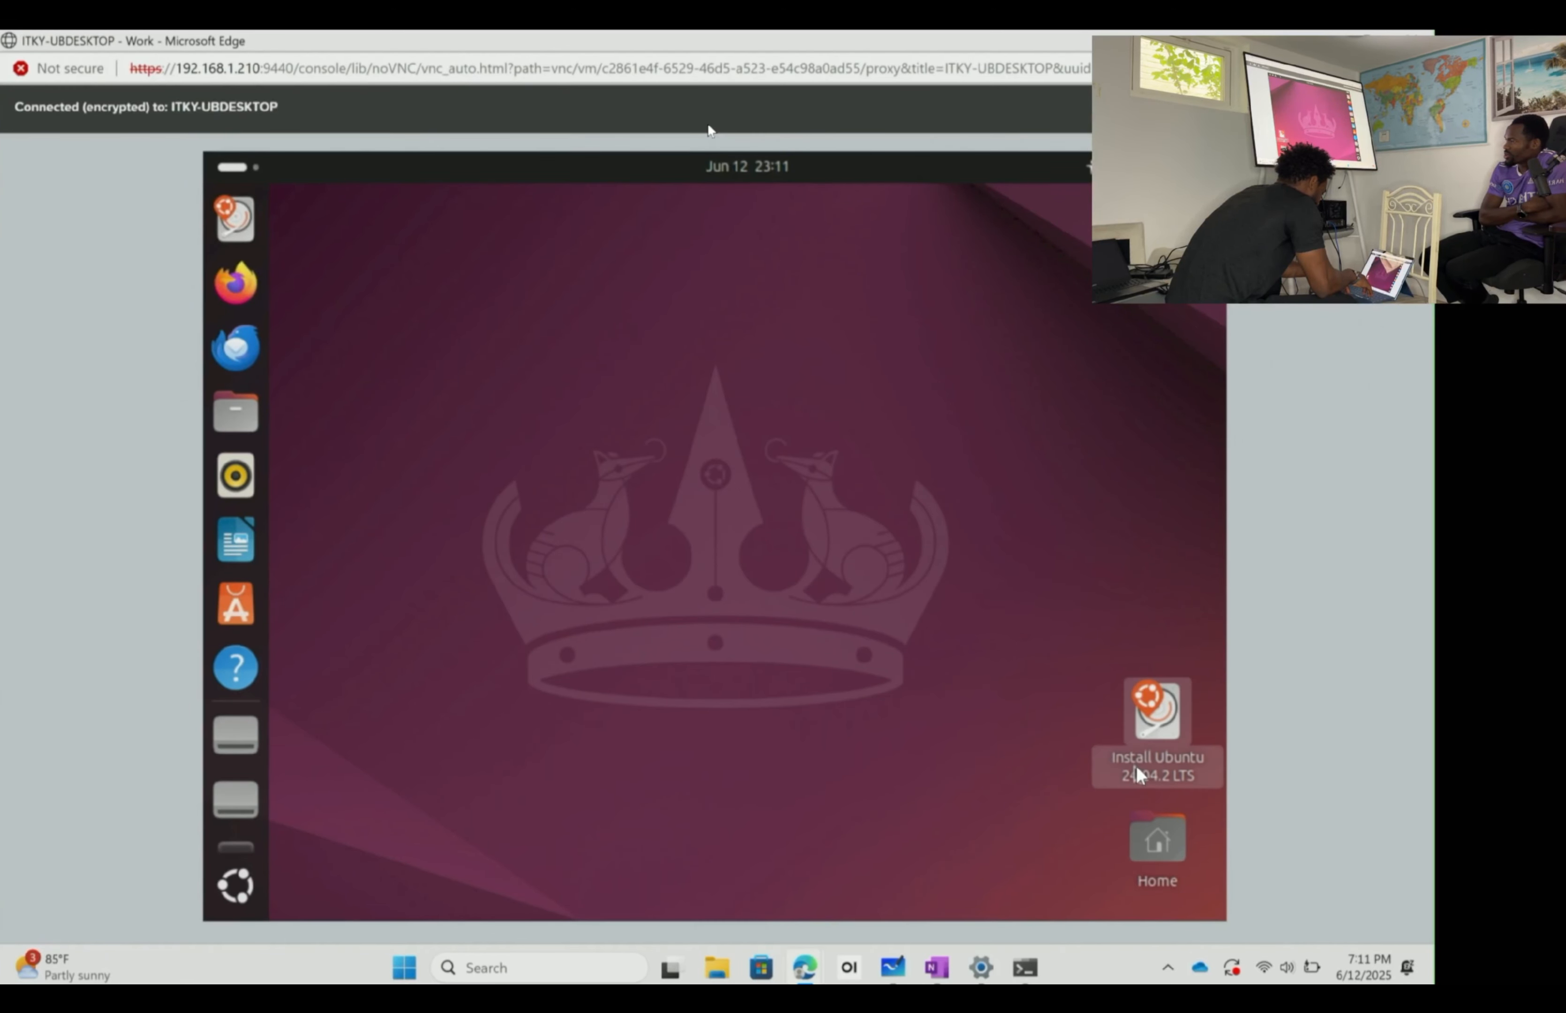
pyautogui.click(1166, 721)
pyautogui.doubleClick(1165, 716)
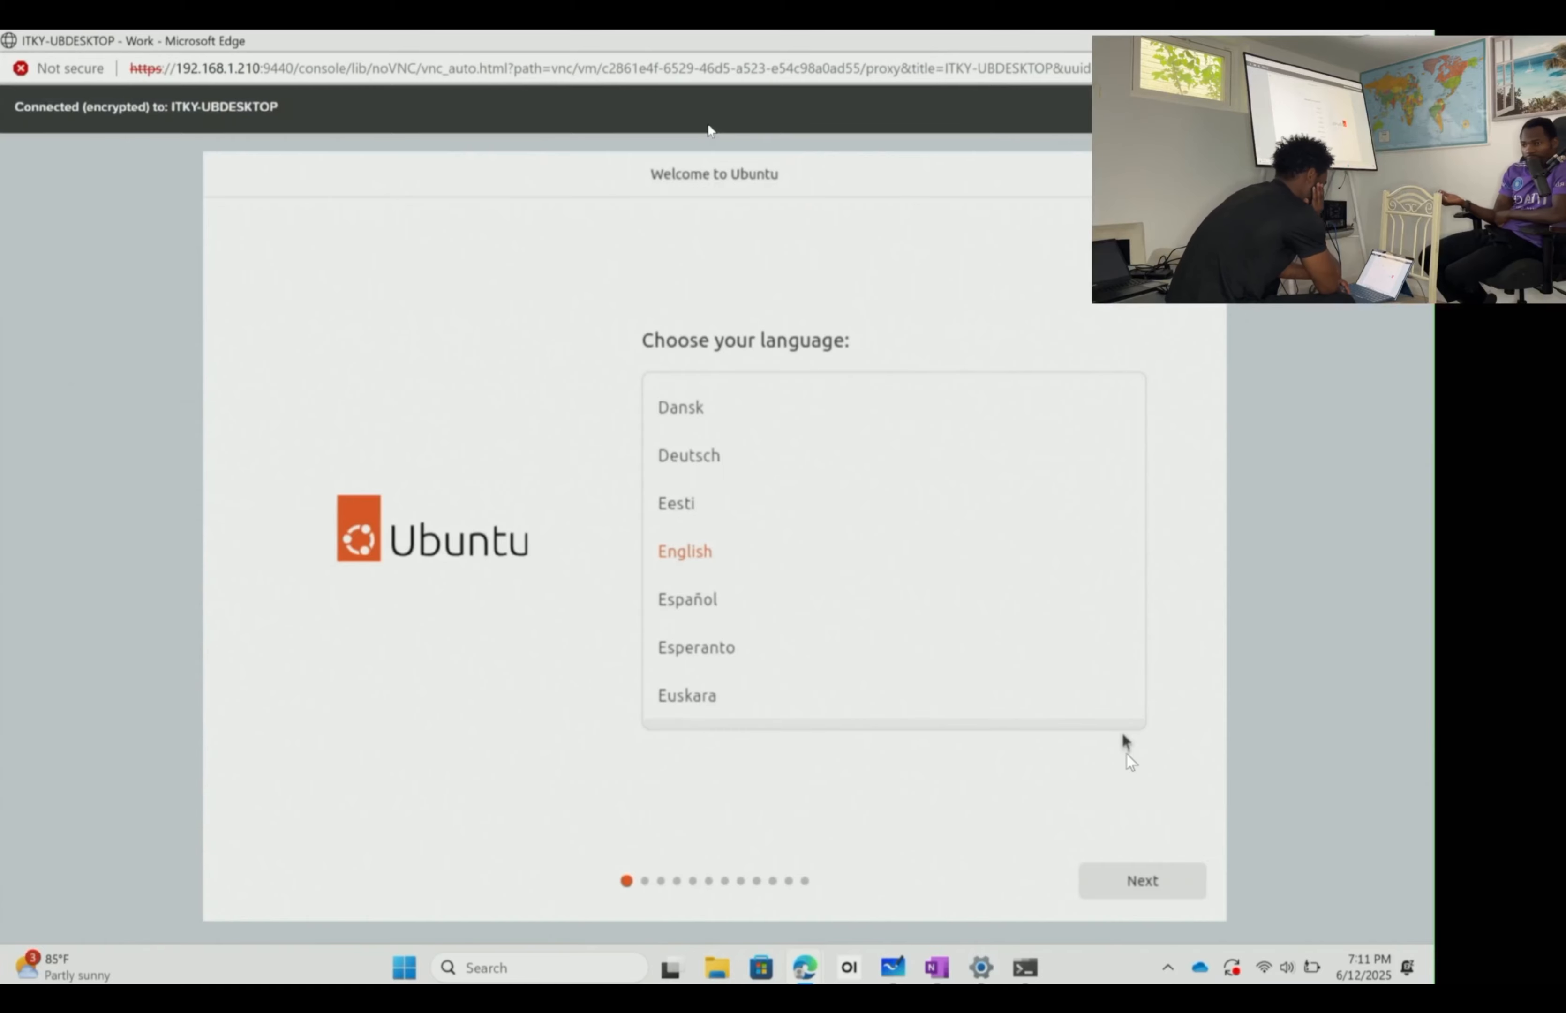
# - Accept English, default accessibility, English (US) keyboard and the wired connection to reach installation type
pyautogui.click(1158, 867)
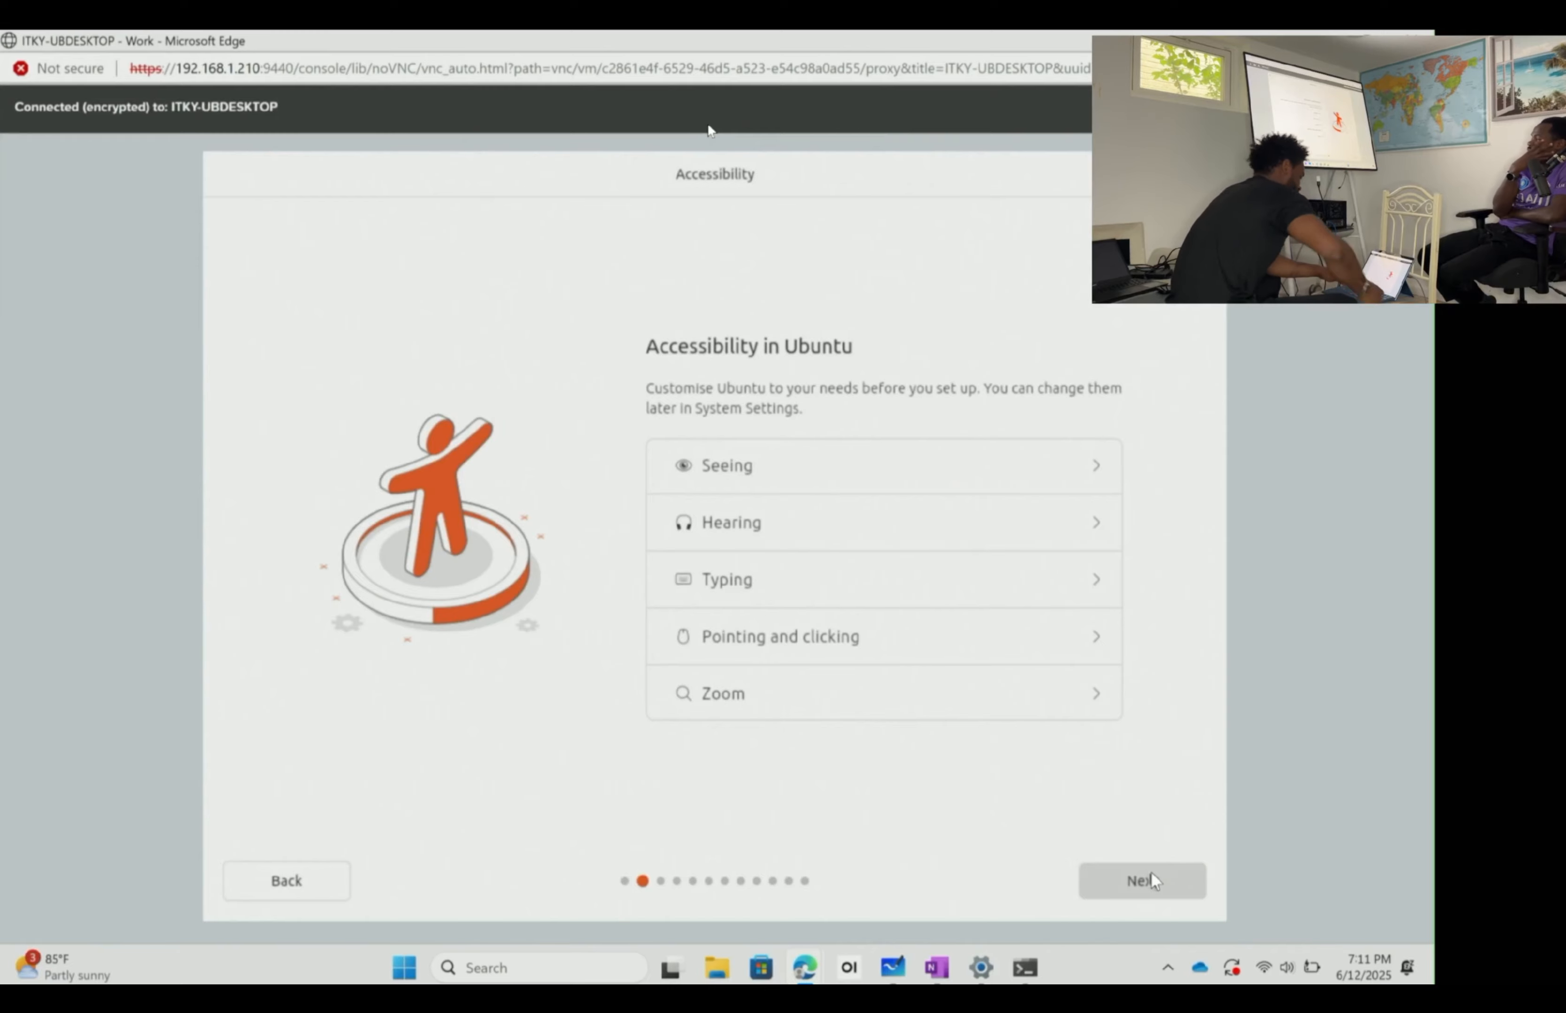
pyautogui.click(1114, 874)
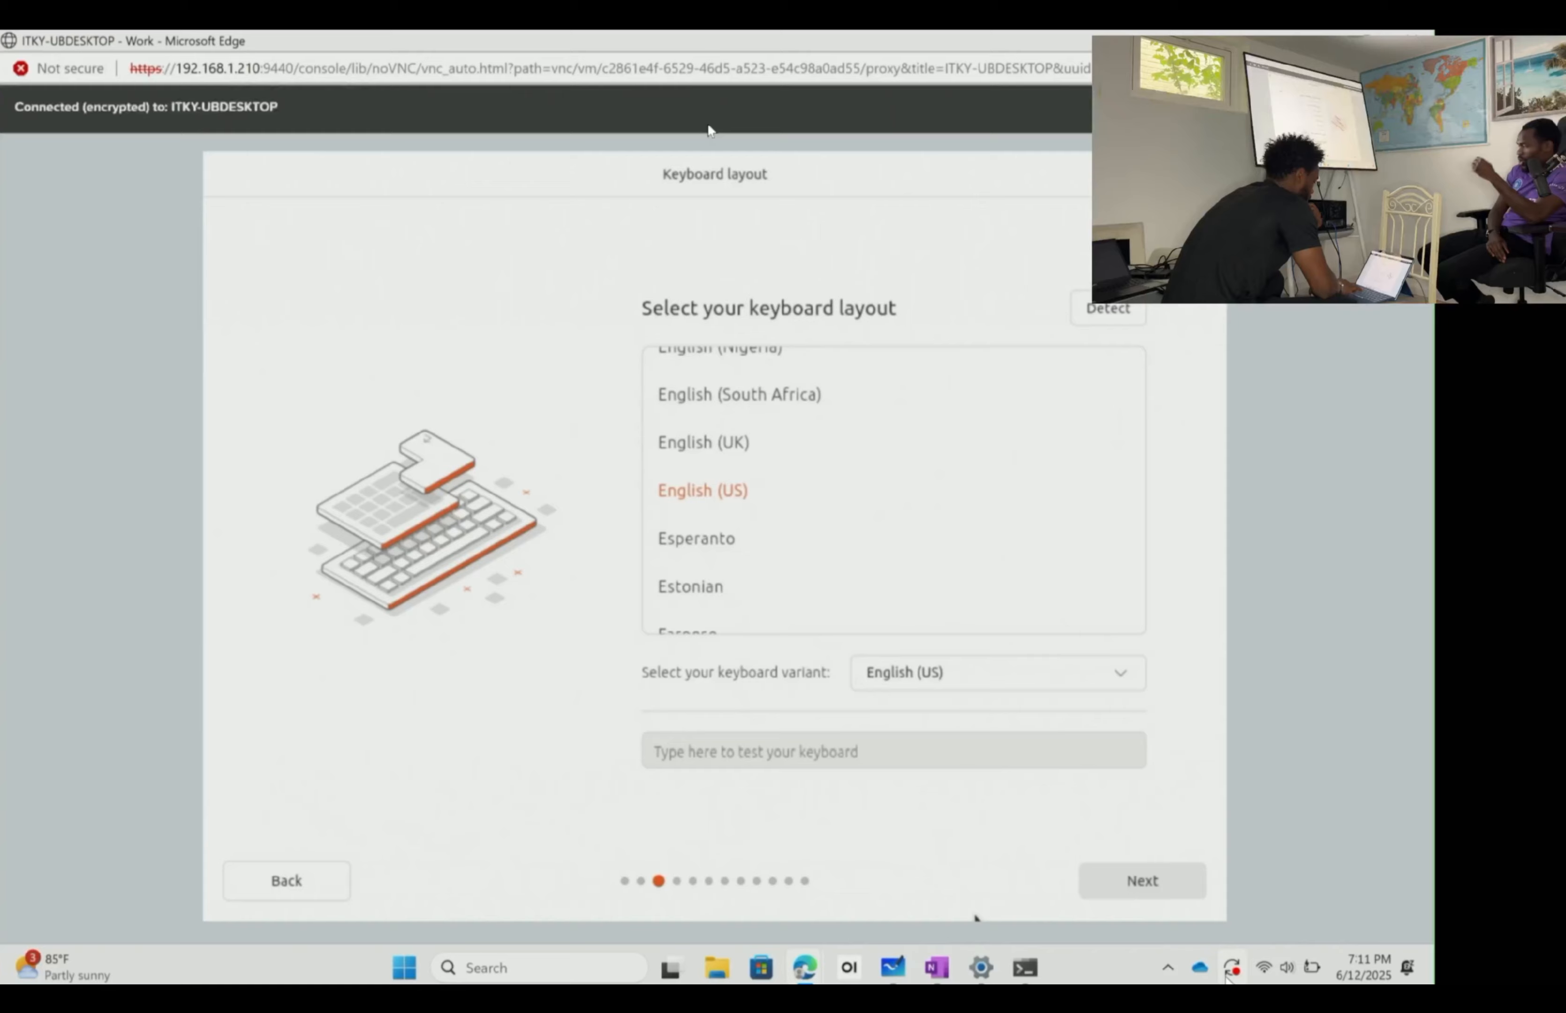
pyautogui.click(1174, 875)
pyautogui.click(1161, 877)
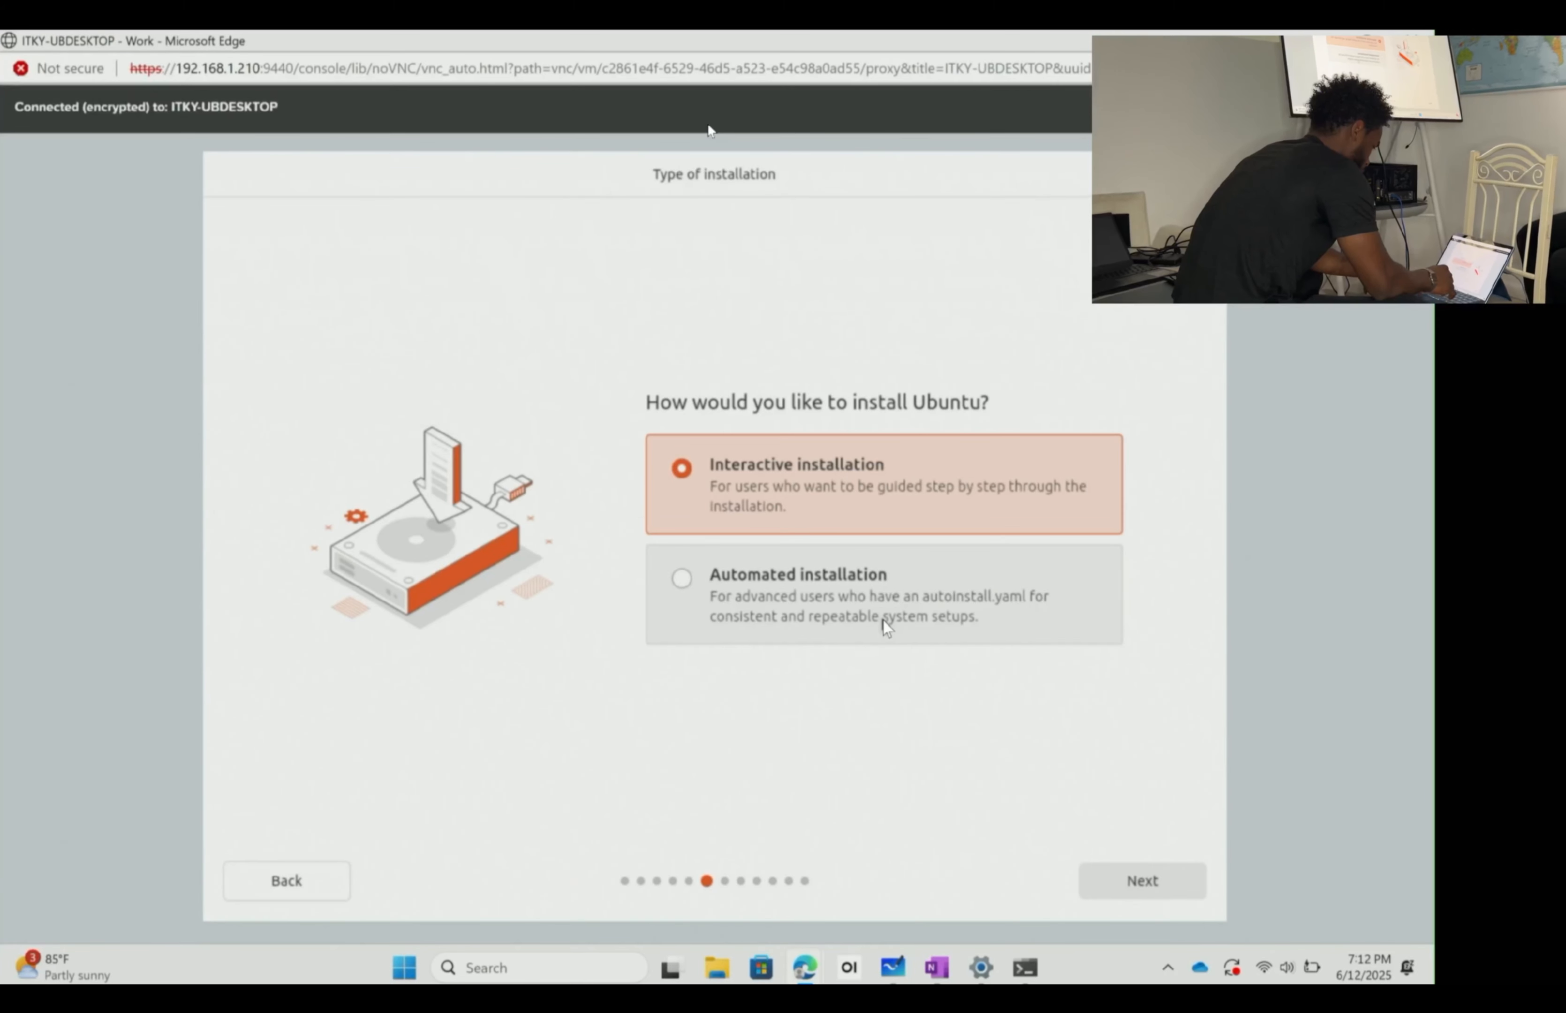
# - Choose interactive installation with default apps, no third-party software, and Erase disk and install Ubuntu
pyautogui.click(1129, 874)
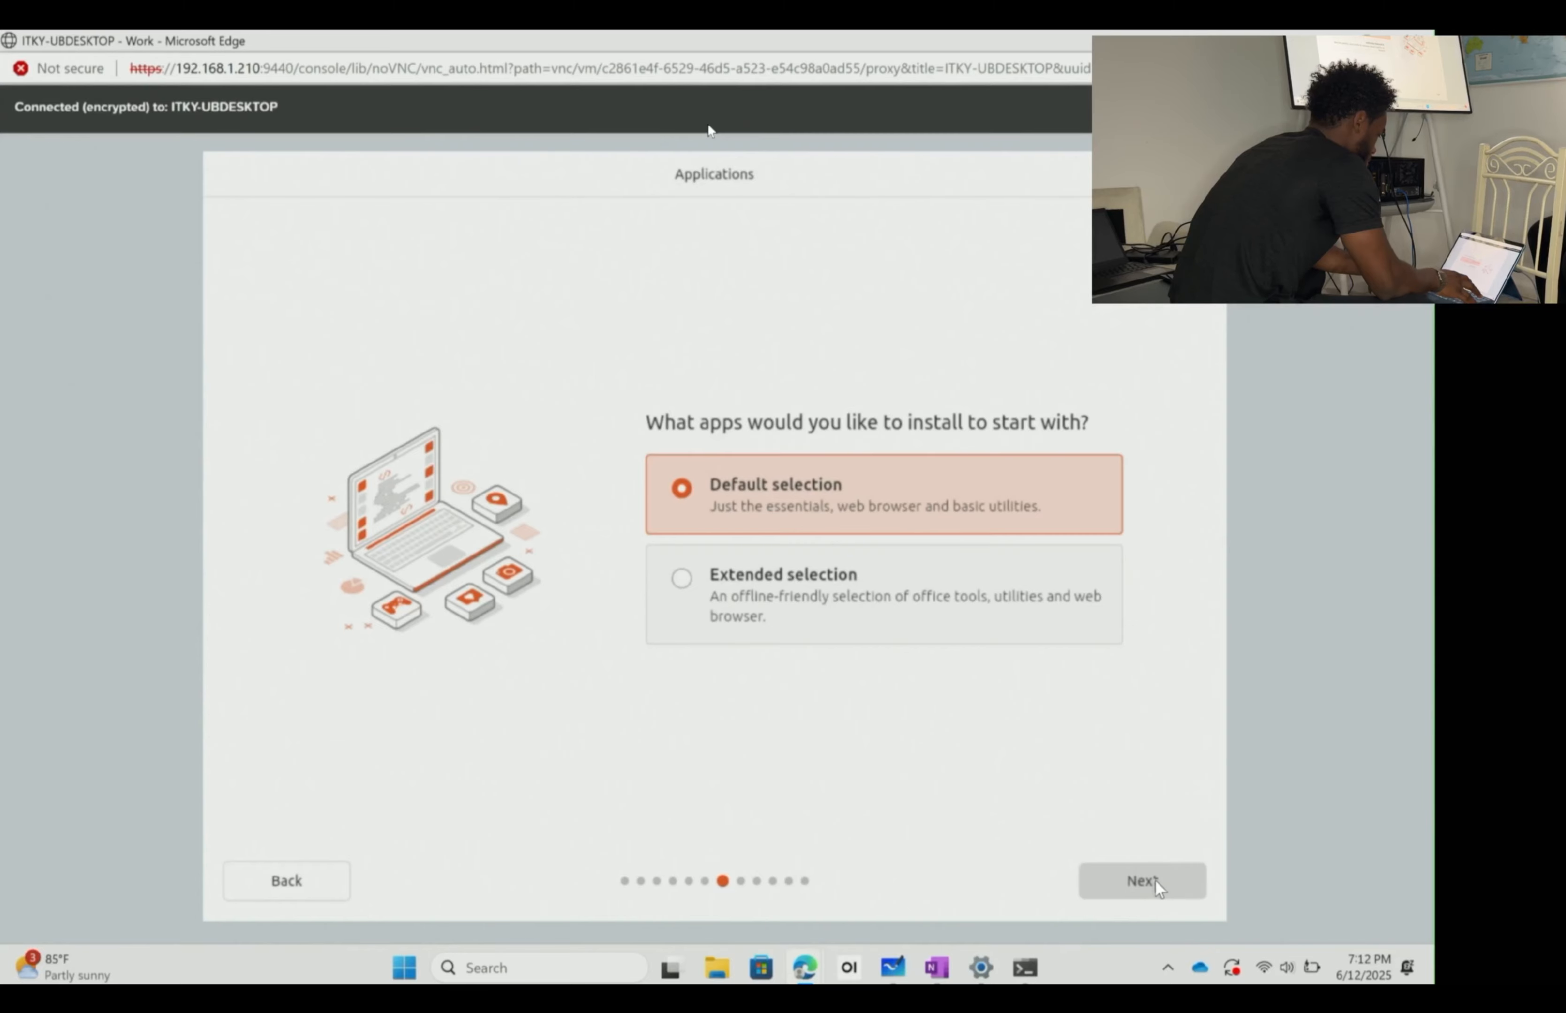
pyautogui.click(1154, 878)
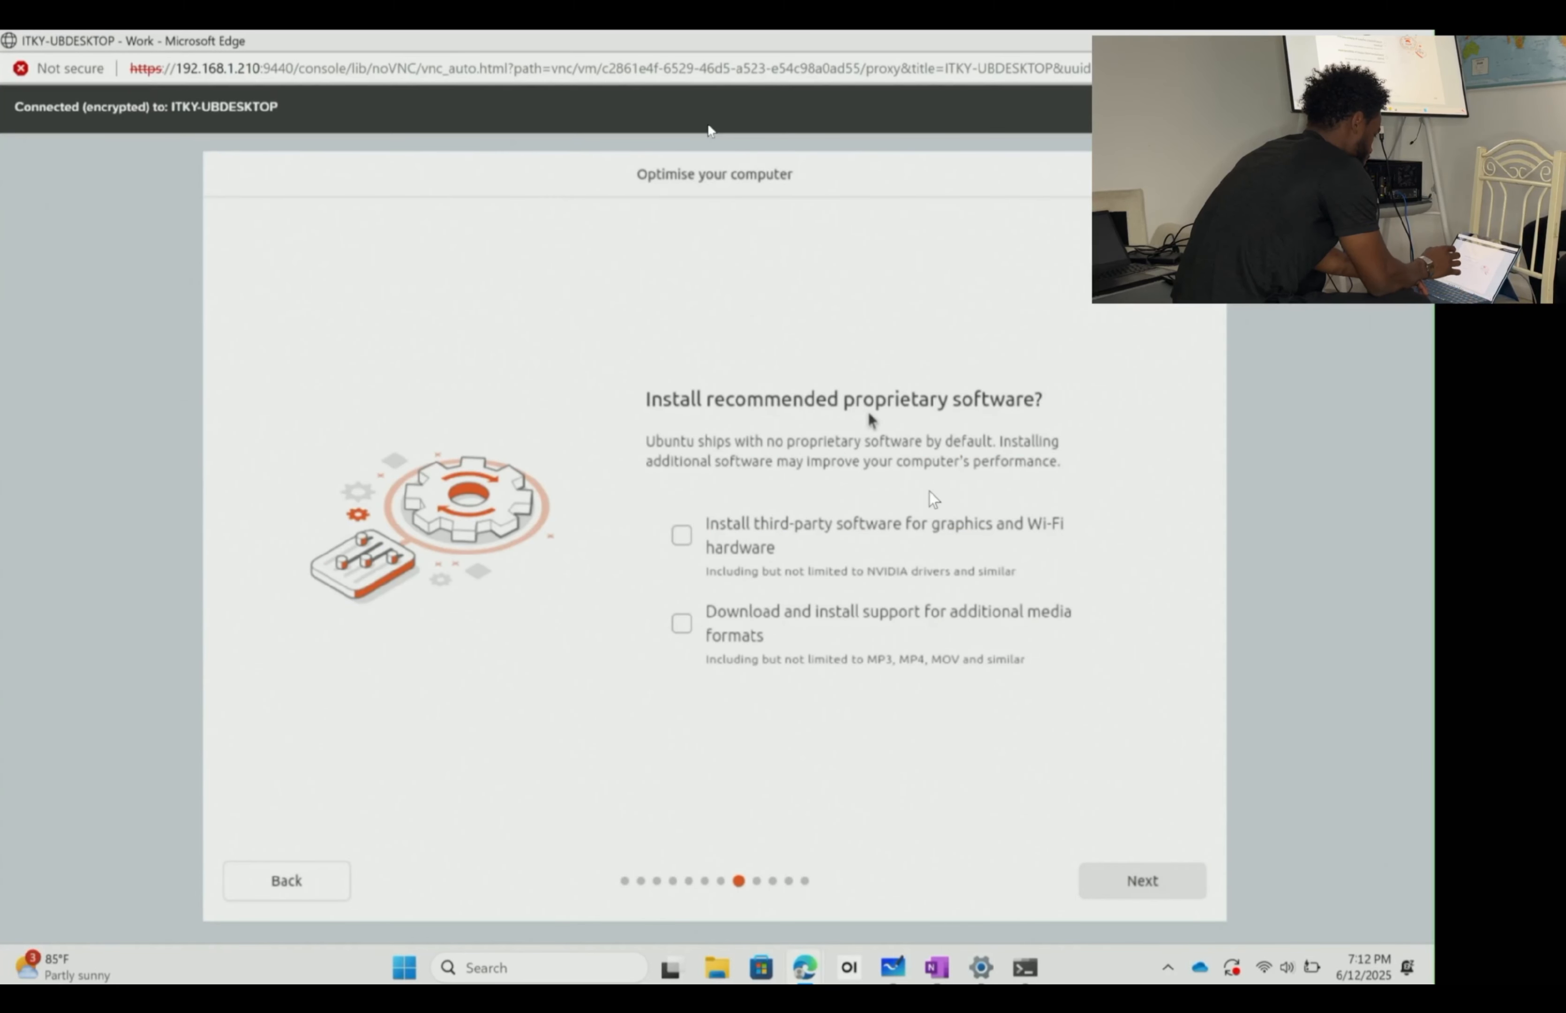
pyautogui.click(943, 526)
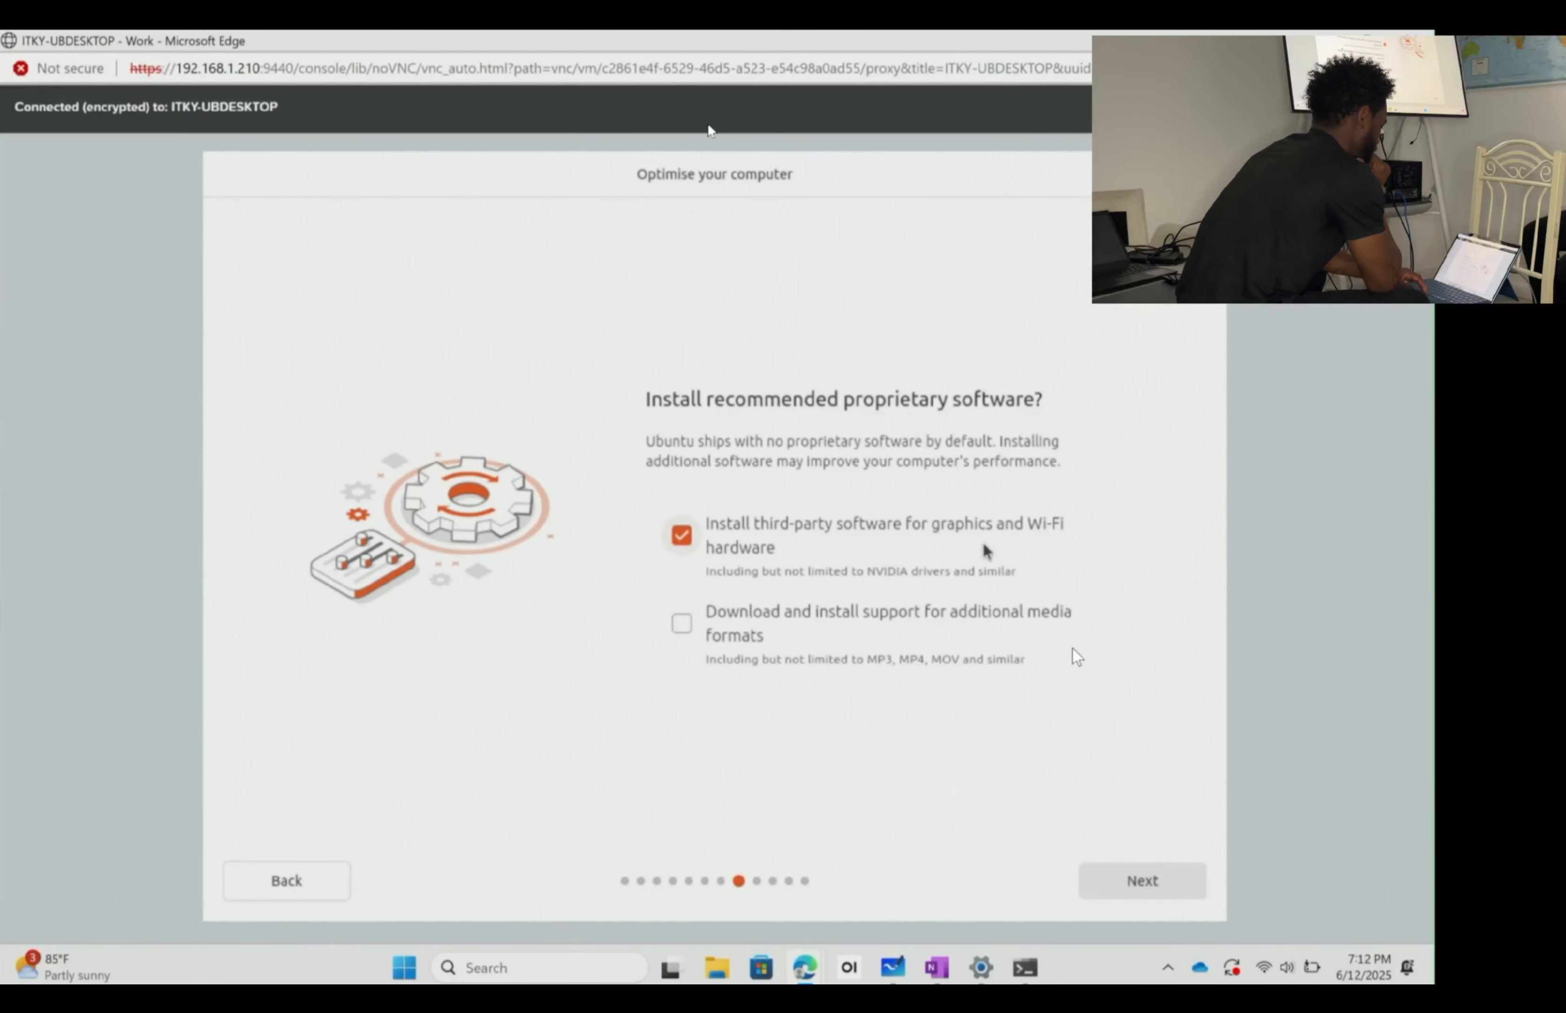
pyautogui.click(780, 546)
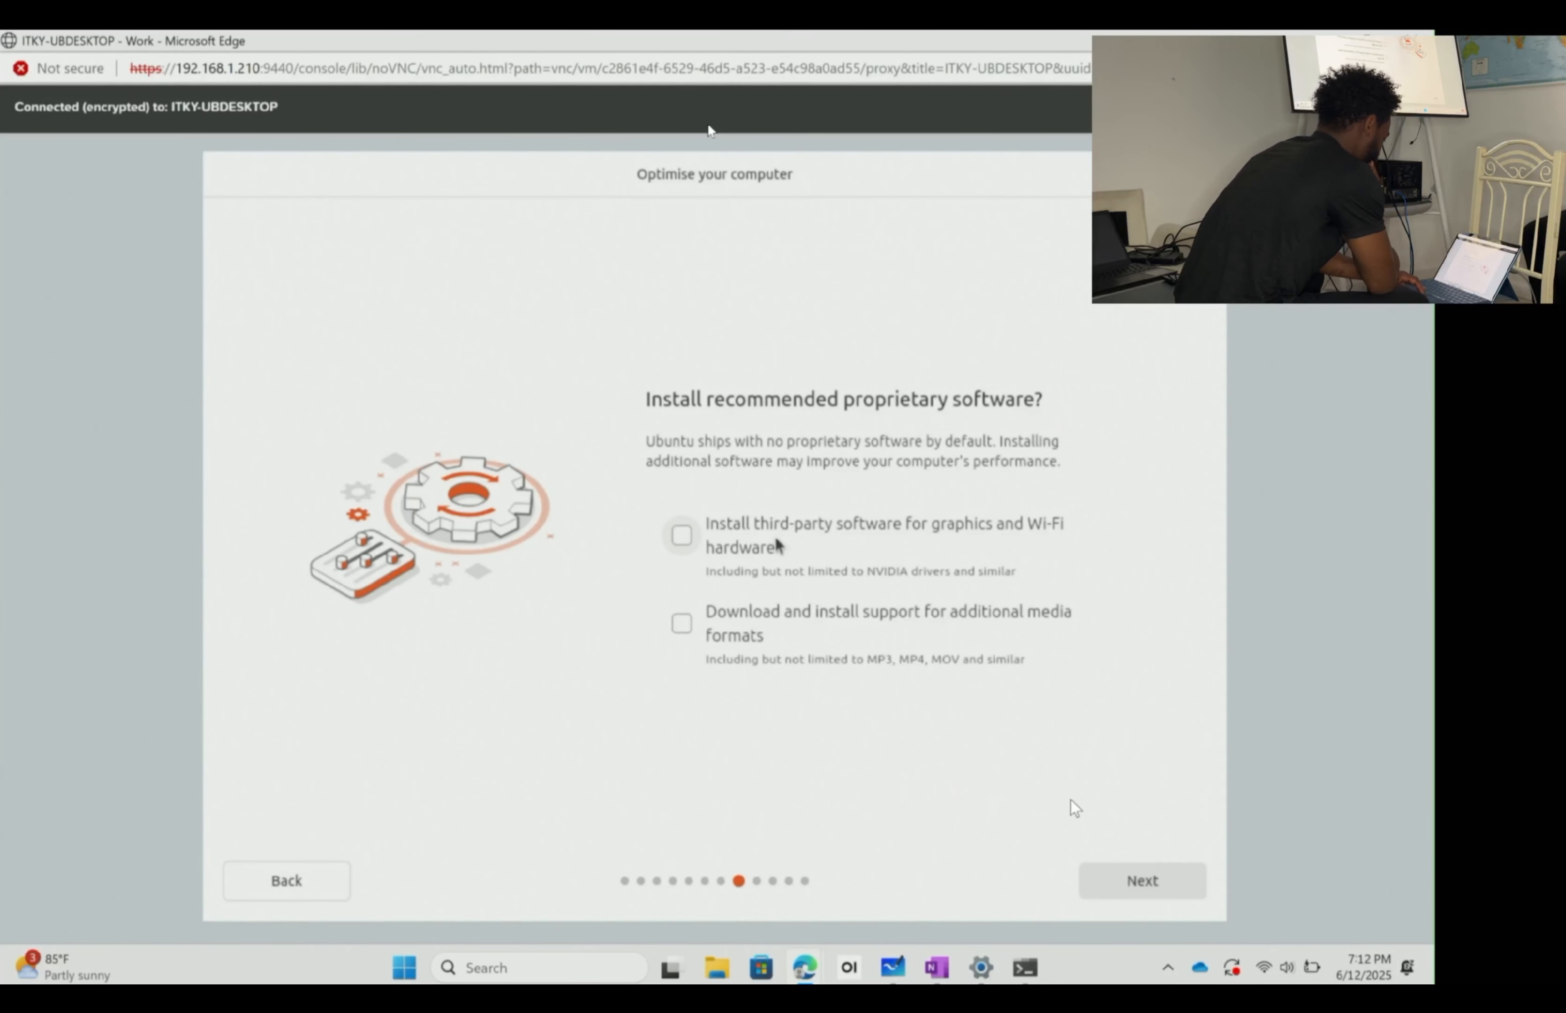
pyautogui.click(1151, 873)
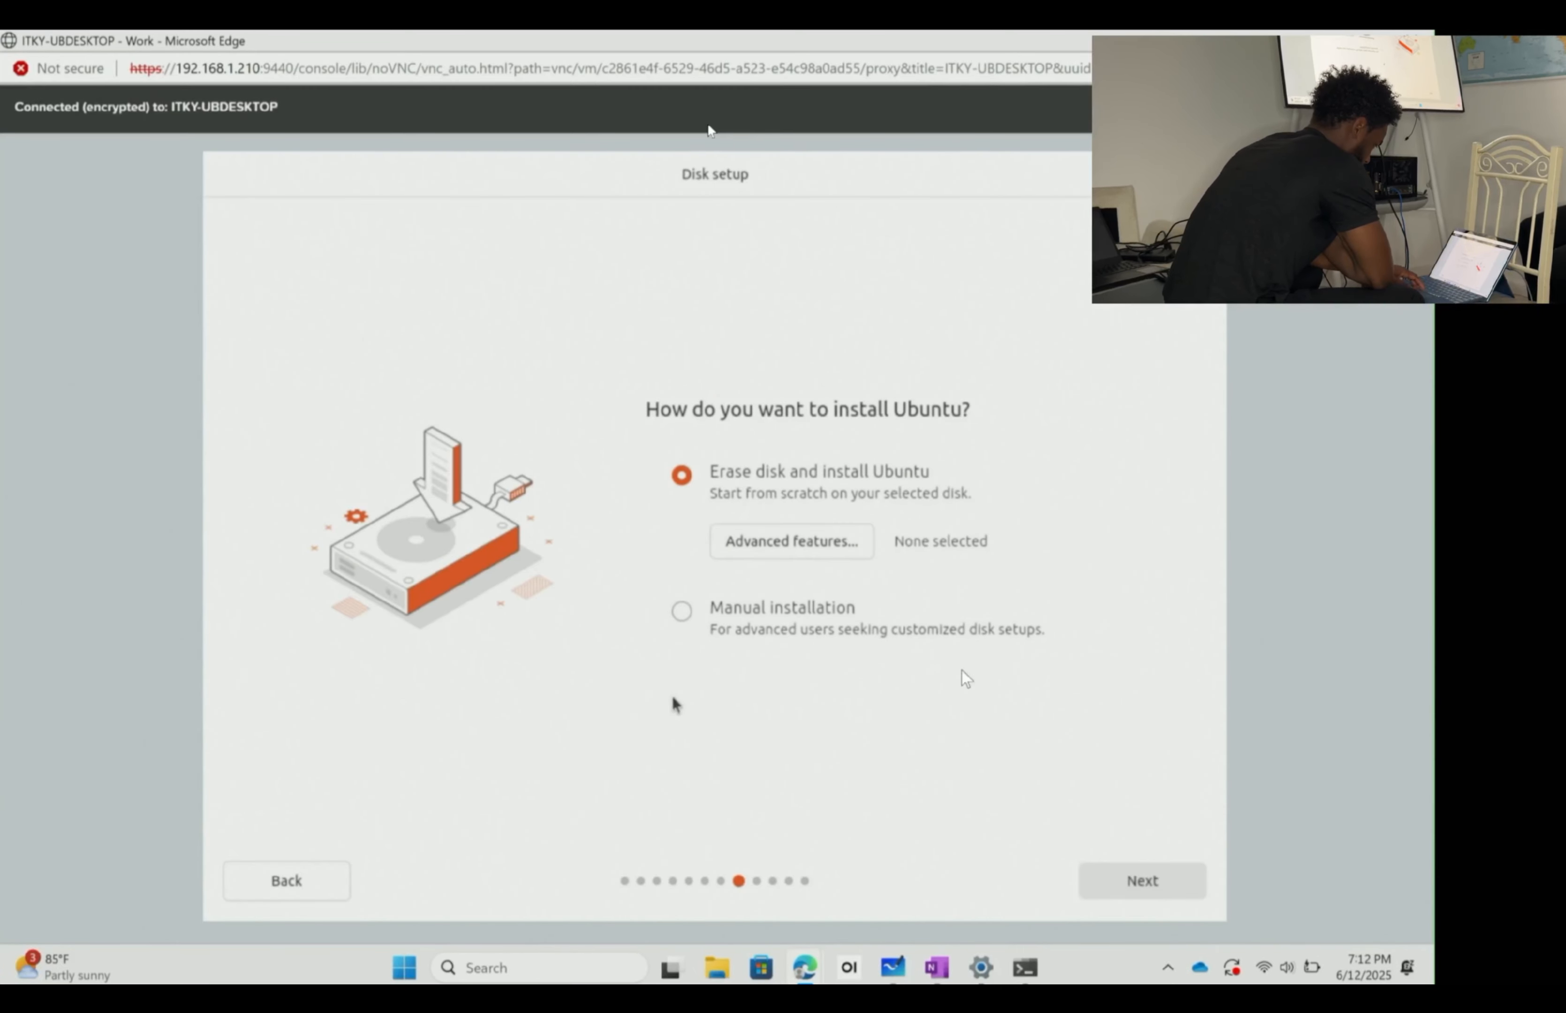
pyautogui.click(1117, 874)
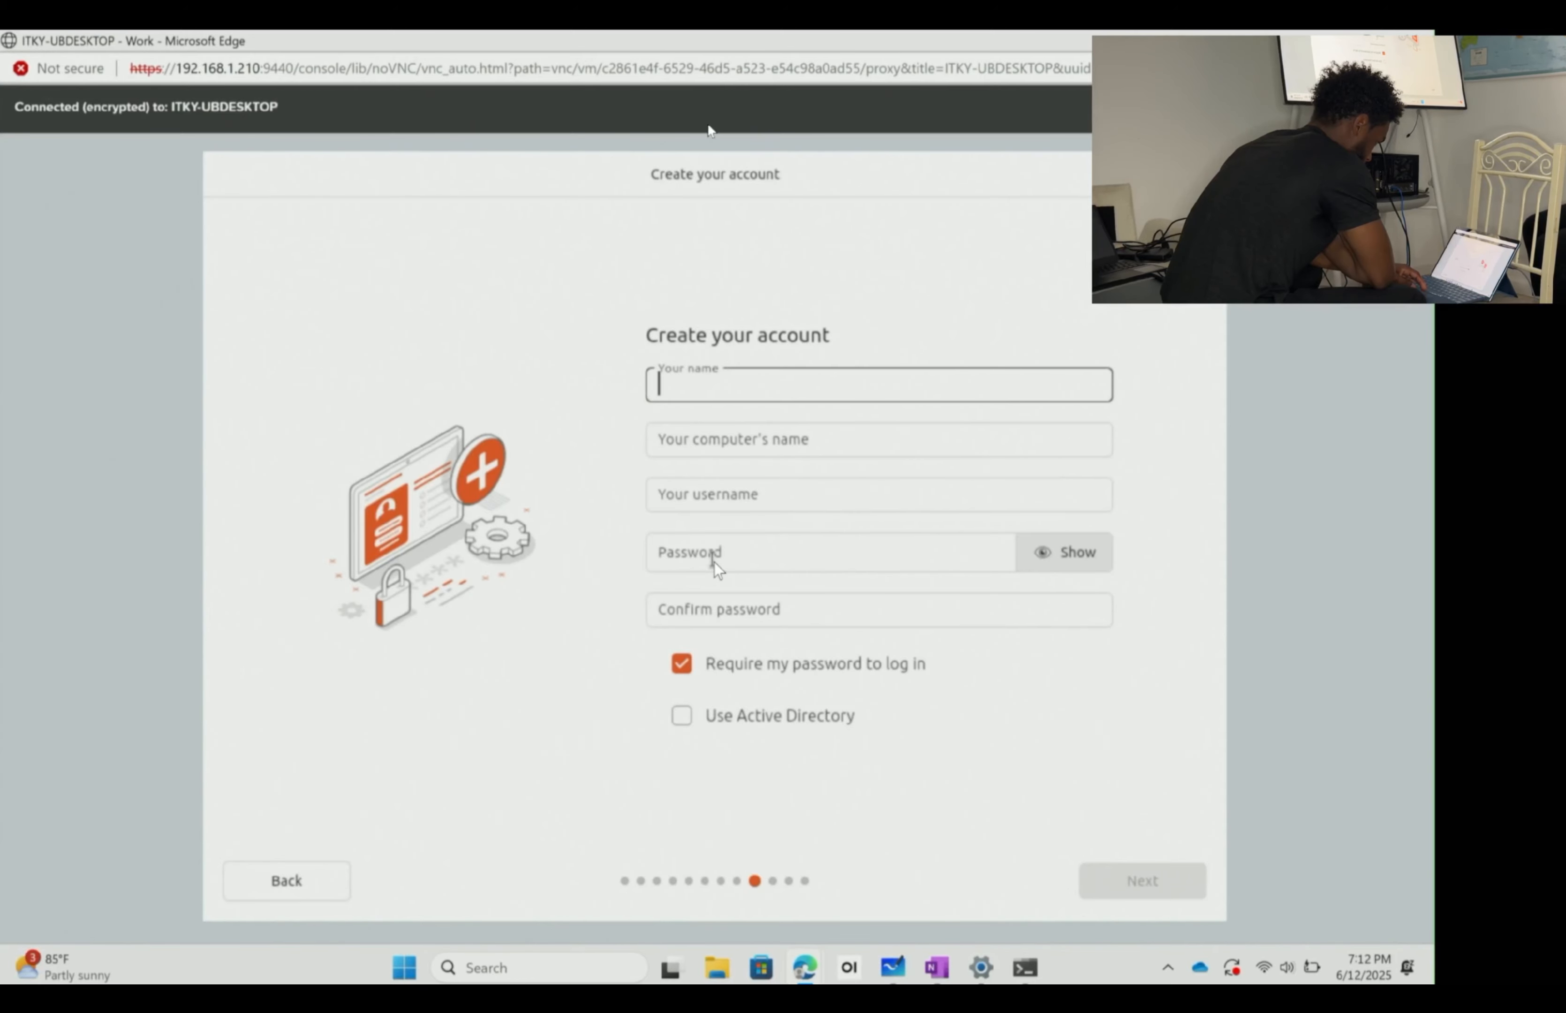
# - Enter the account holder's full name in lowercase in 'Your name', letting the other fields auto-fill
pyautogui.write('ina')
pyautogui.press('BackSpace')
pyautogui.press('BackSpace')
pyautogui.press('BackSpace')
pyautogui.write('mohma')
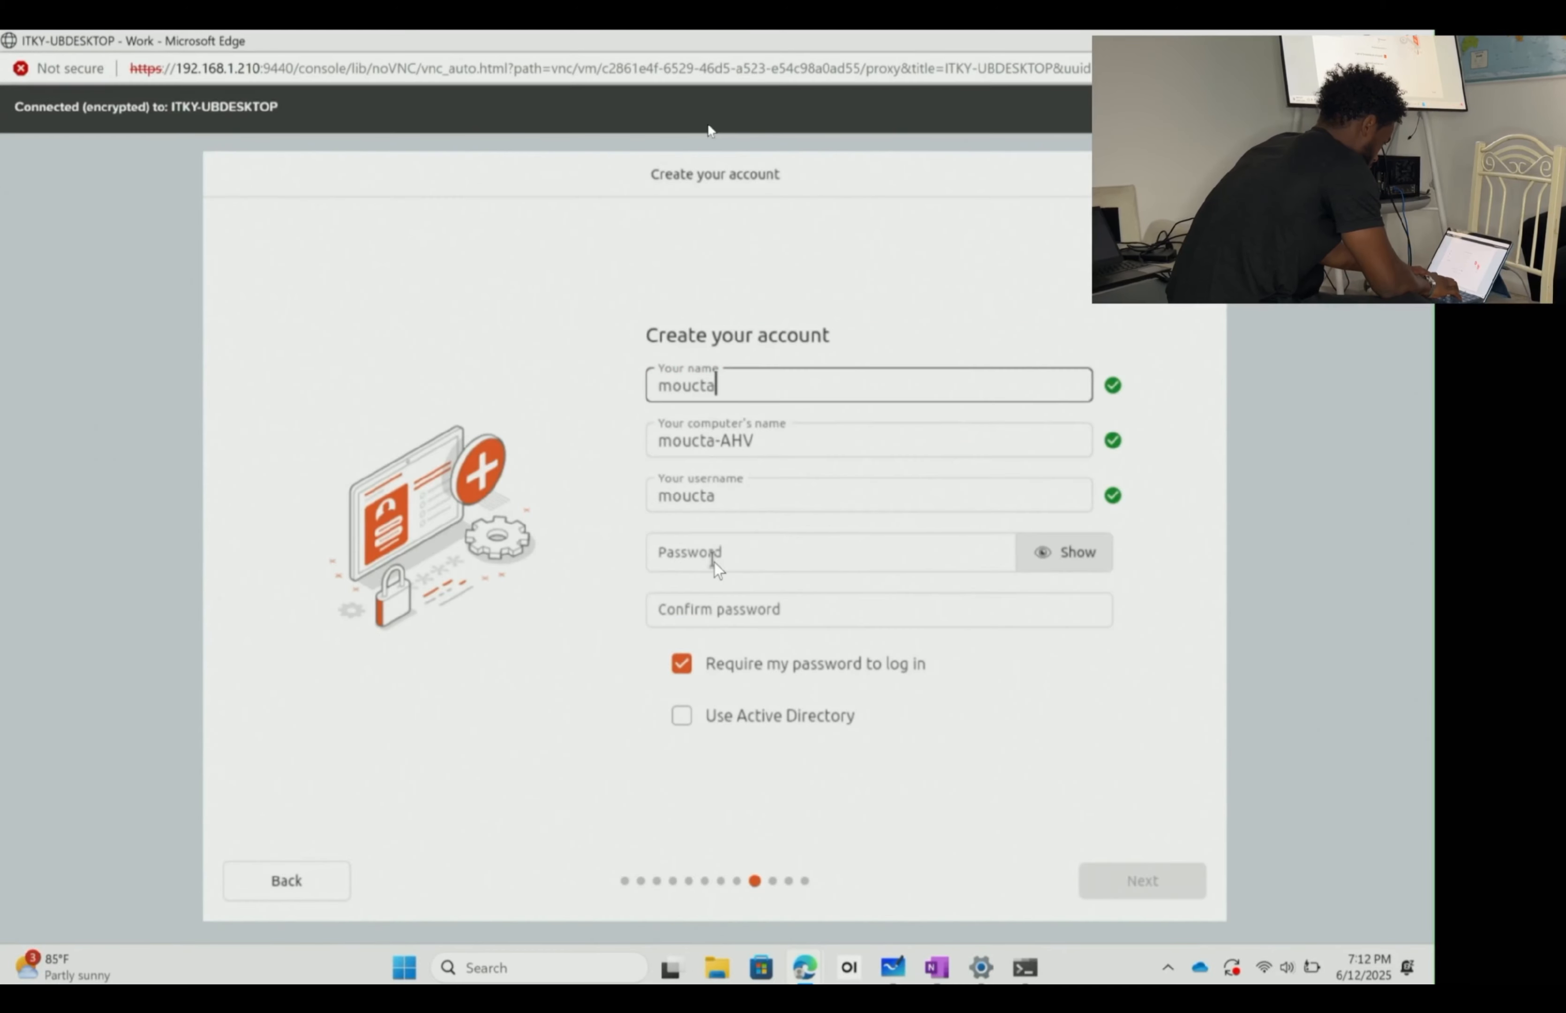
pyautogui.press('BackSpace')
pyautogui.press('BackSpace')
pyautogui.press('BackSpace')
pyautogui.press('BackSpace')
pyautogui.press('BackSpace')
pyautogui.write('MOHAMED MOUCA')
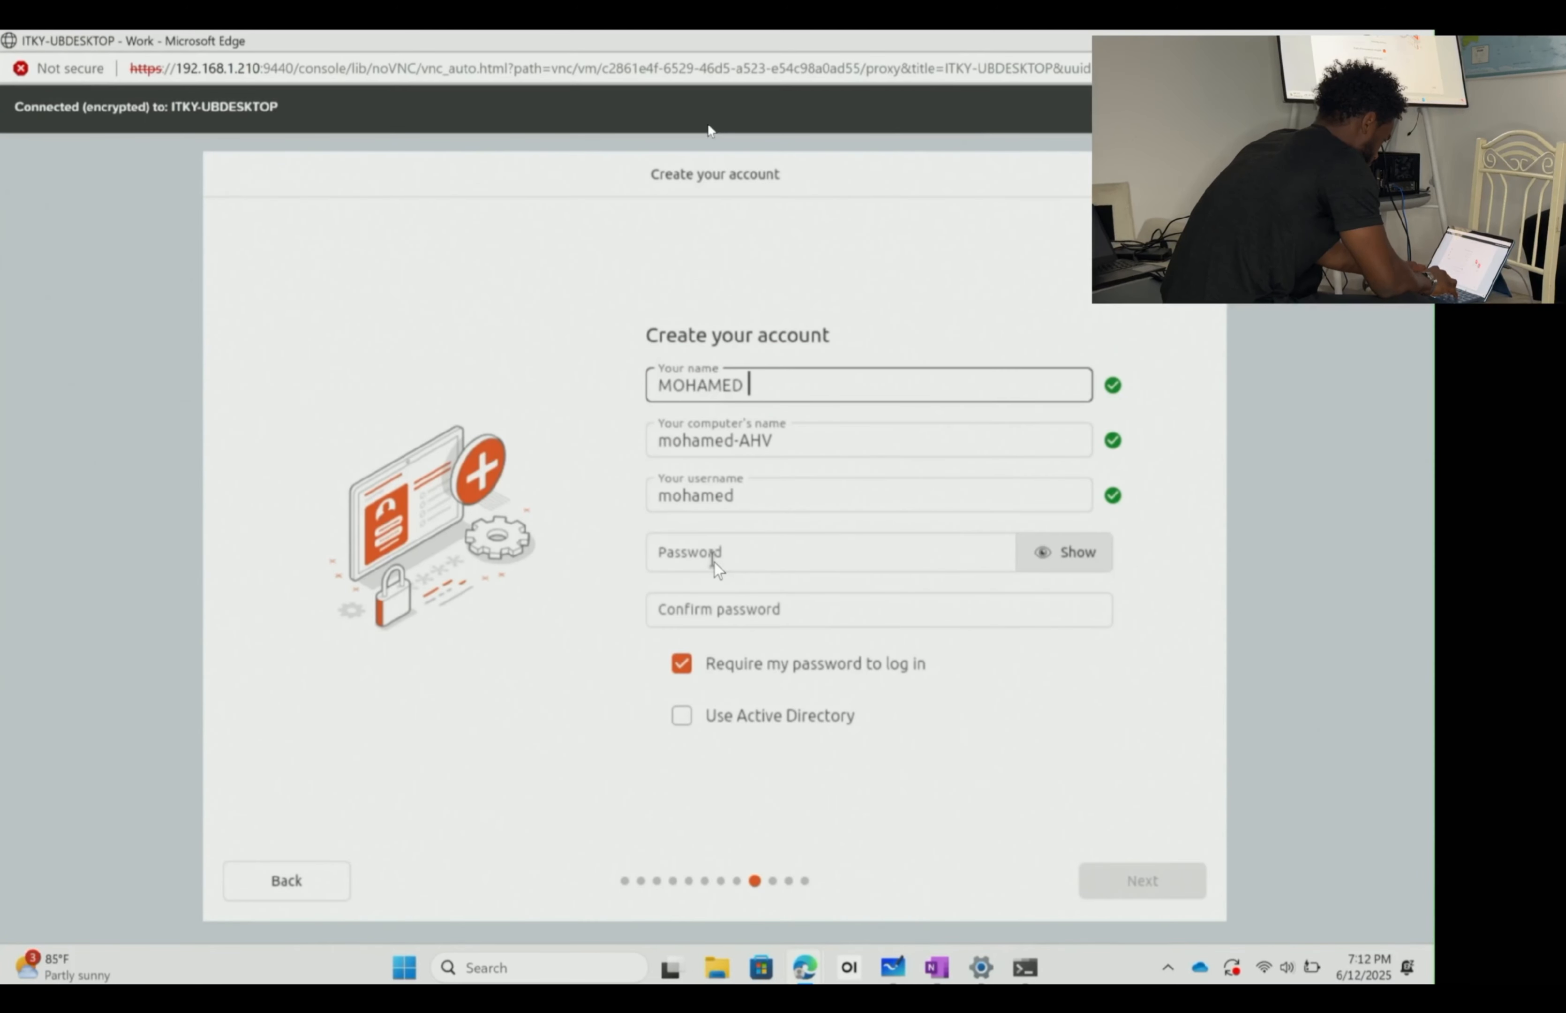
pyautogui.write('T')
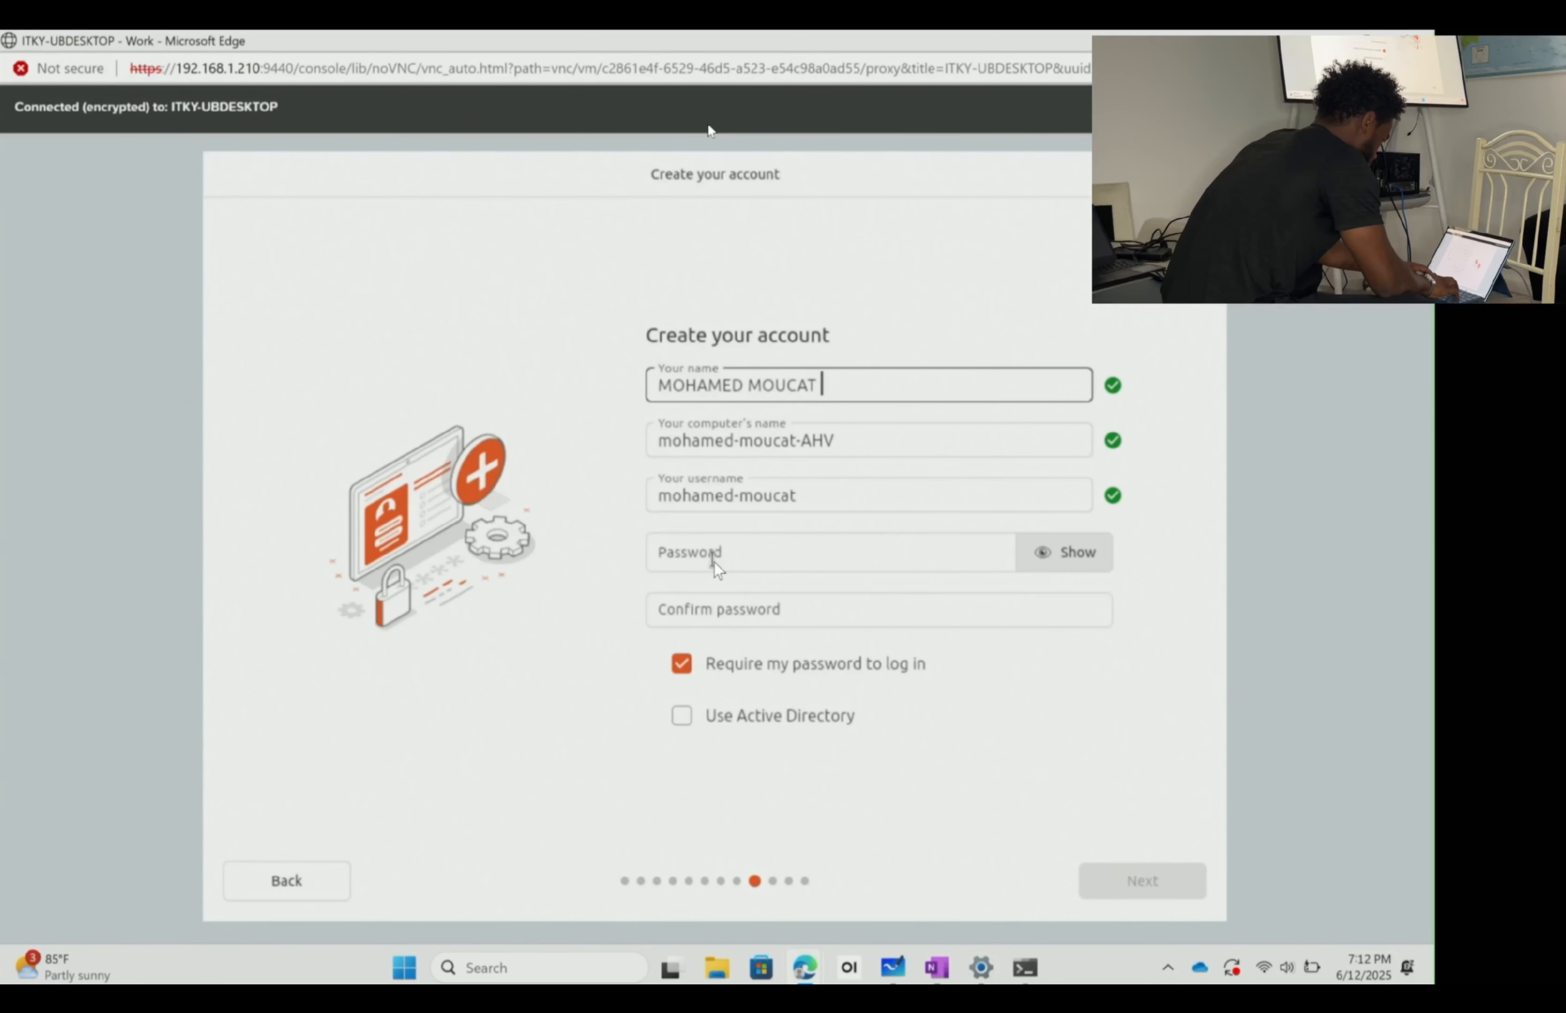
pyautogui.press('BackSpace')
pyautogui.press('BackSpace')
pyautogui.write('TAR BARRIE')
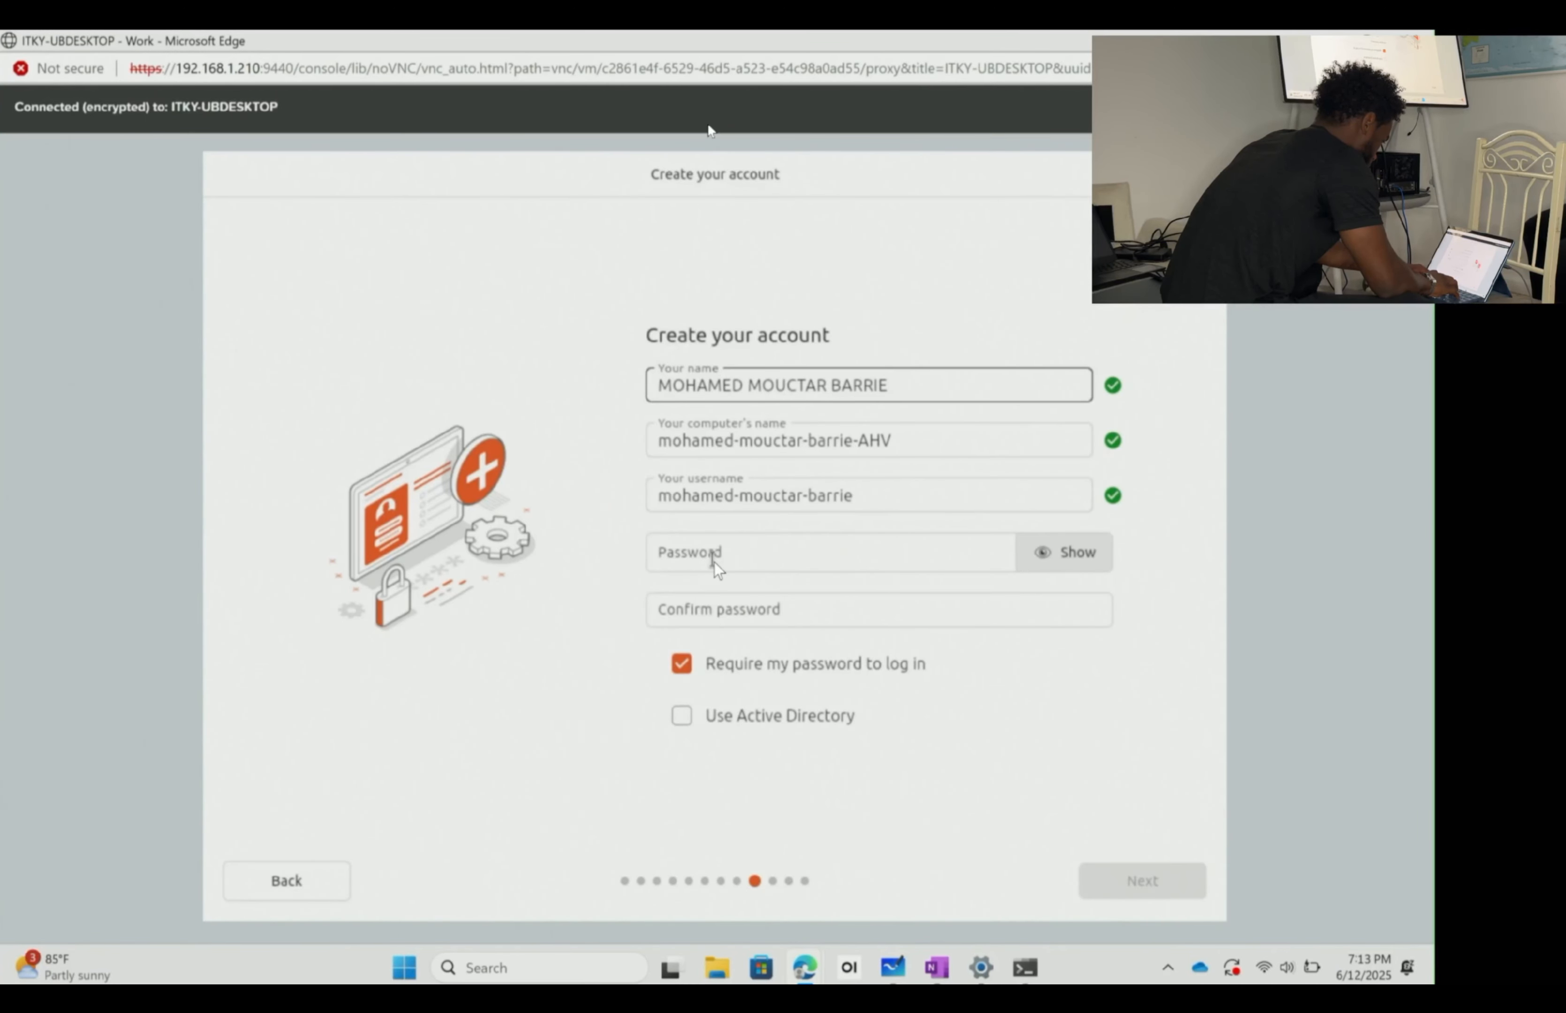
pyautogui.press('BackSpace')
pyautogui.press('BackSpace')
pyautogui.press('BackSpace')
pyautogui.press('BackSpace')
pyautogui.press('BackSpace')
pyautogui.press('BackSpace')
pyautogui.press('BackSpace')
pyautogui.press('BackSpace')
pyautogui.press('BackSpace')
pyautogui.press('BackSpace')
pyautogui.press('BackSpace')
pyautogui.press('BackSpace')
pyautogui.press('BackSpace')
pyautogui.press('BackSpace')
pyautogui.press('BackSpace')
pyautogui.press('BackSpace')
pyautogui.press('BackSpace')
pyautogui.press('BackSpace')
pyautogui.press('BackSpace')
pyautogui.press('BackSpace')
pyautogui.press('BackSpace')
pyautogui.press('BackSpace')
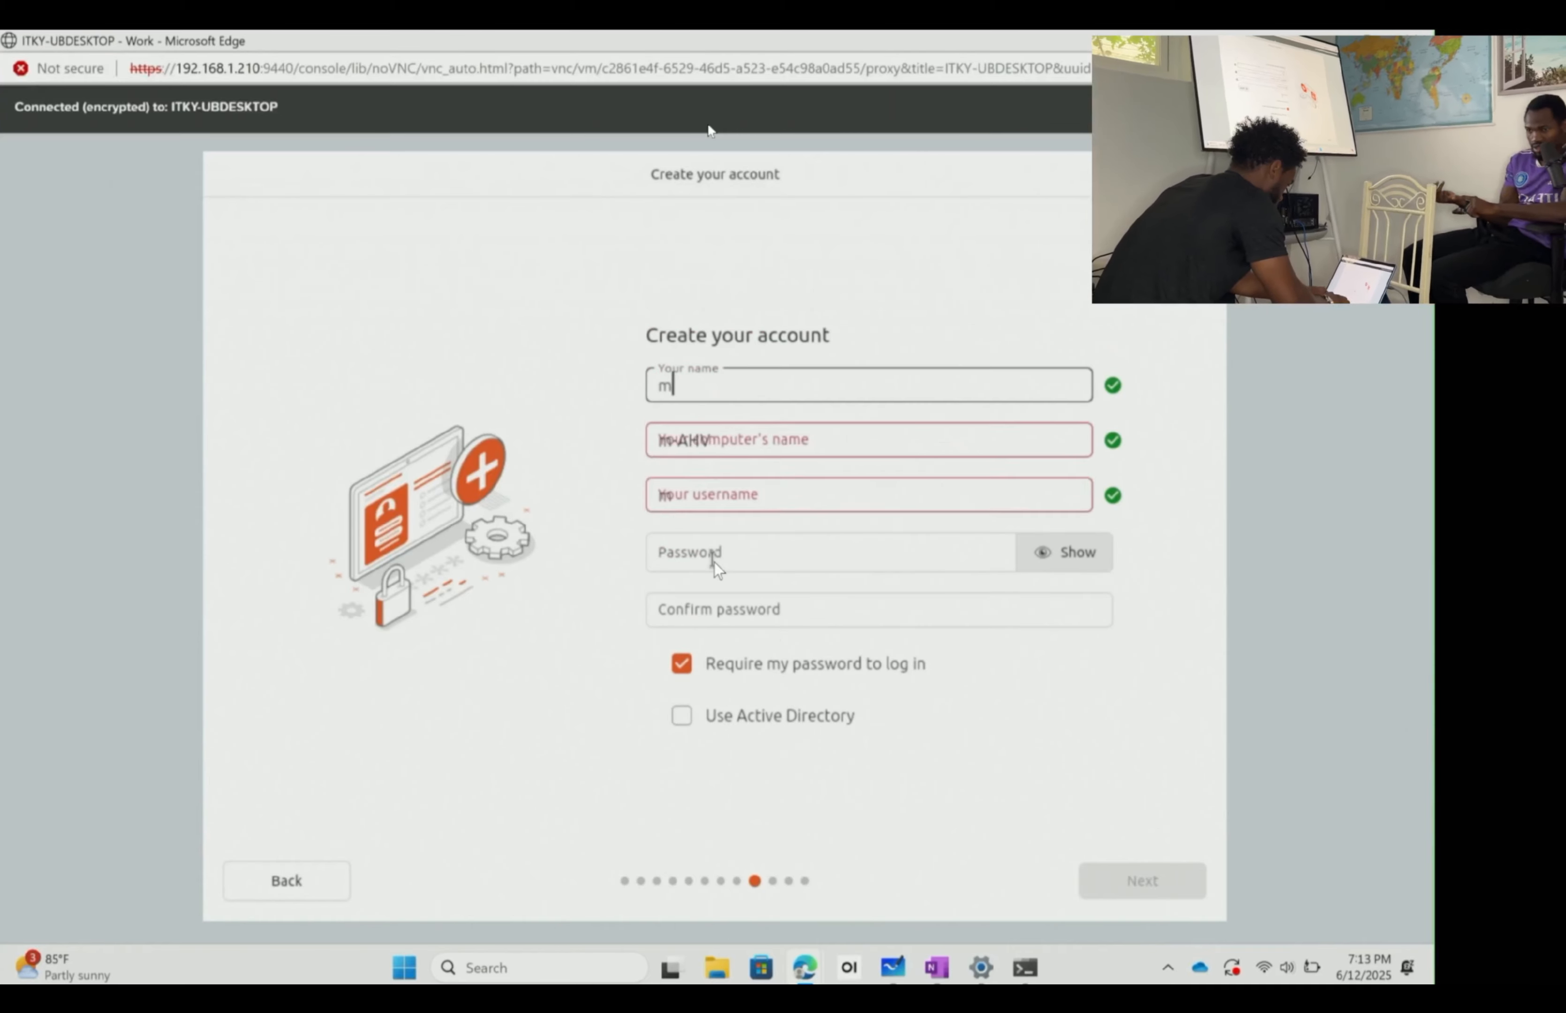
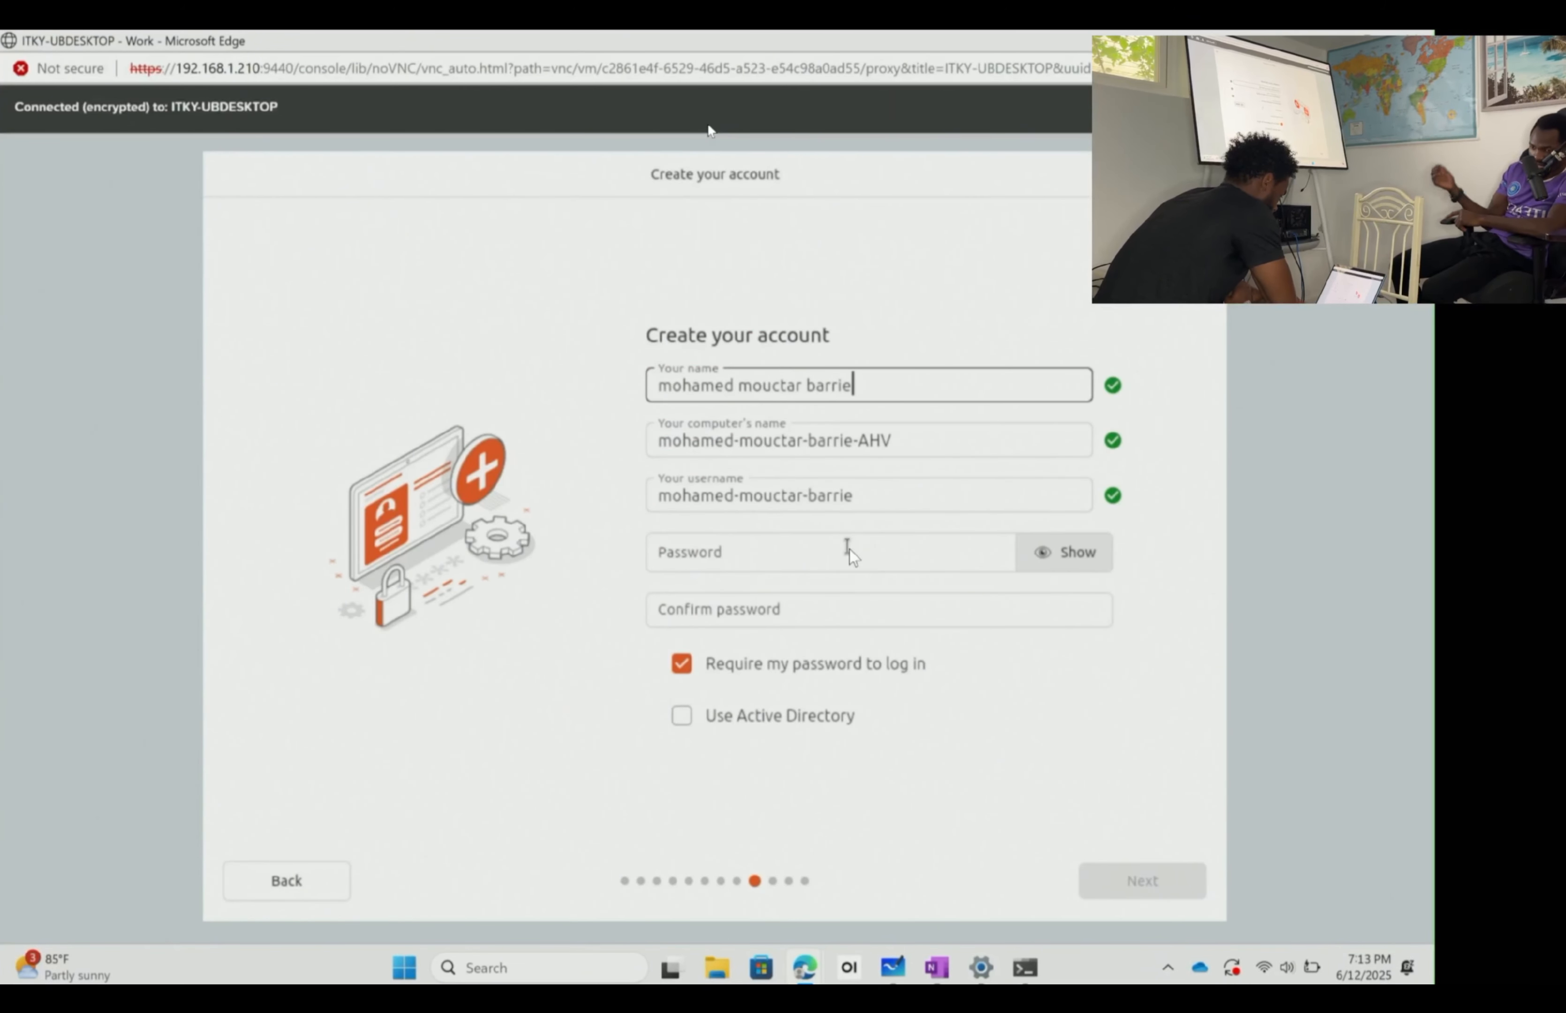
pyautogui.click(778, 554)
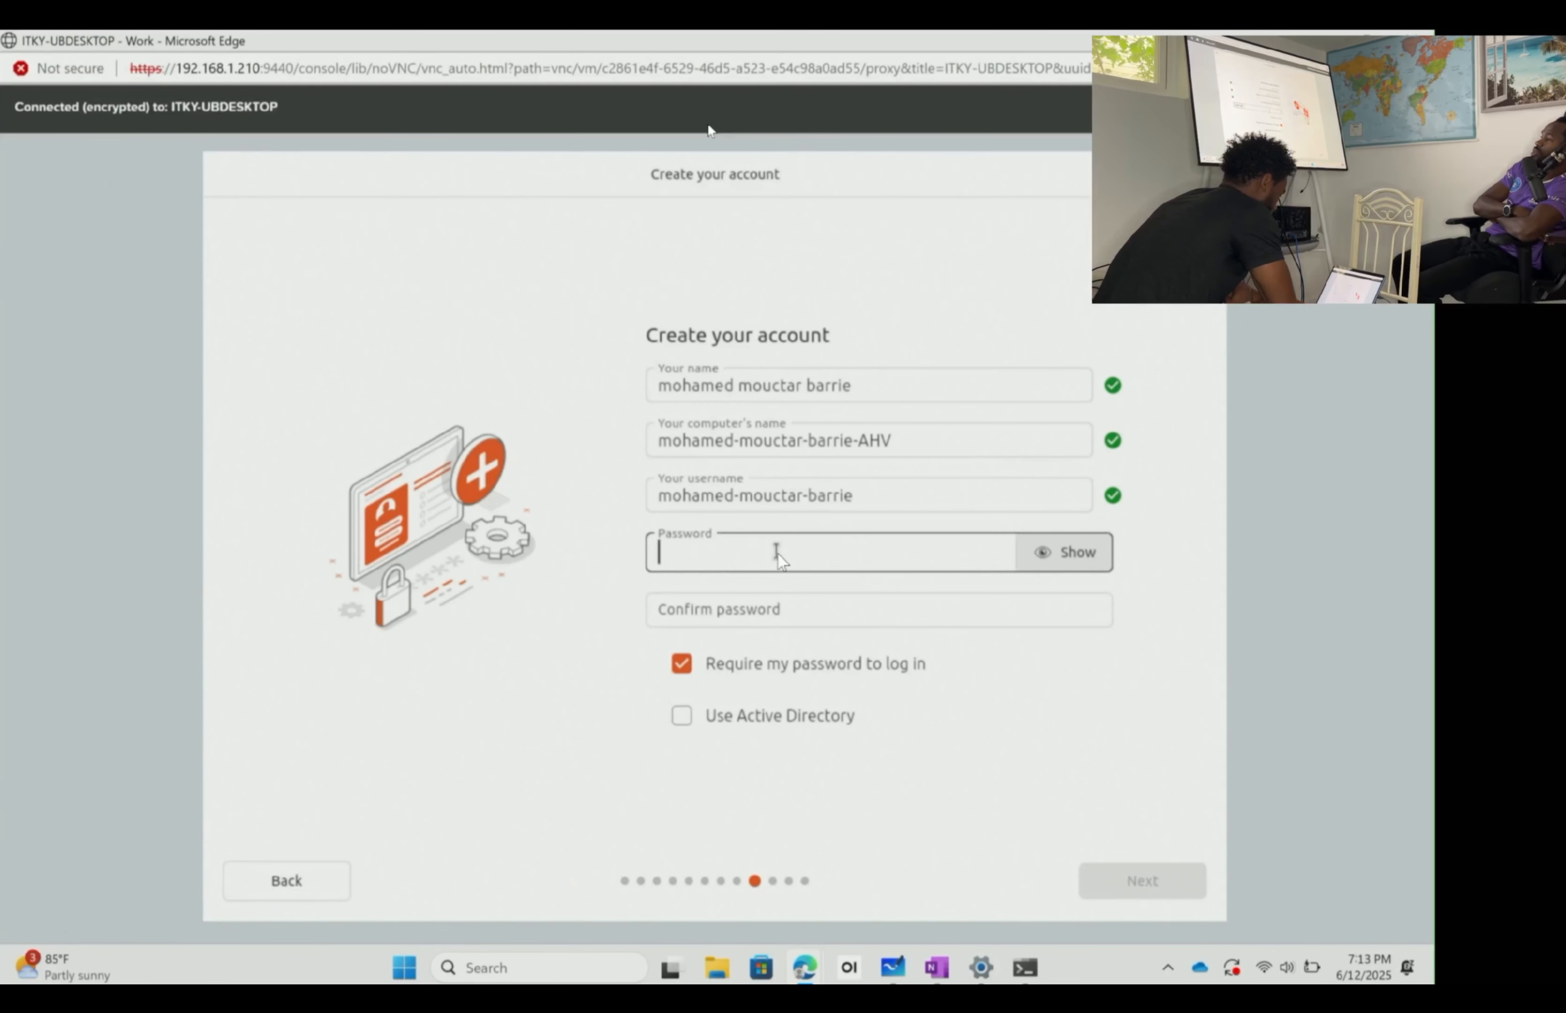
# - Replace the auto-filled computer name with a custom 'itky-ub-' host name
pyautogui.tripleClick(907, 440)
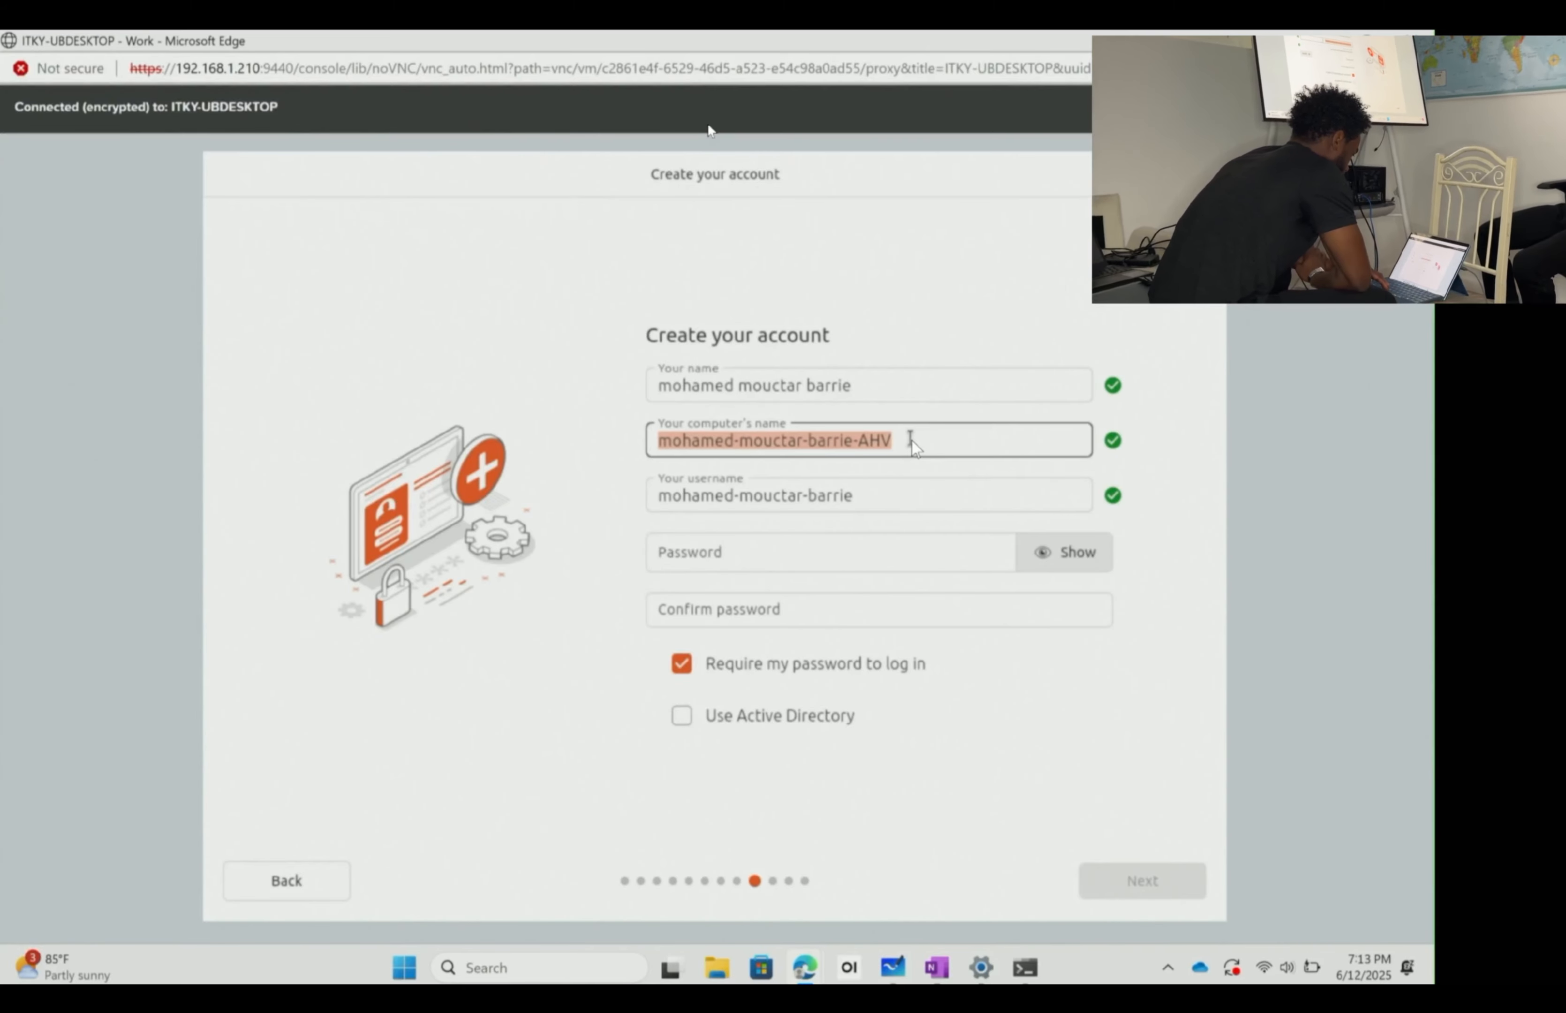
pyautogui.press('BackSpace')
pyautogui.write('ITK')
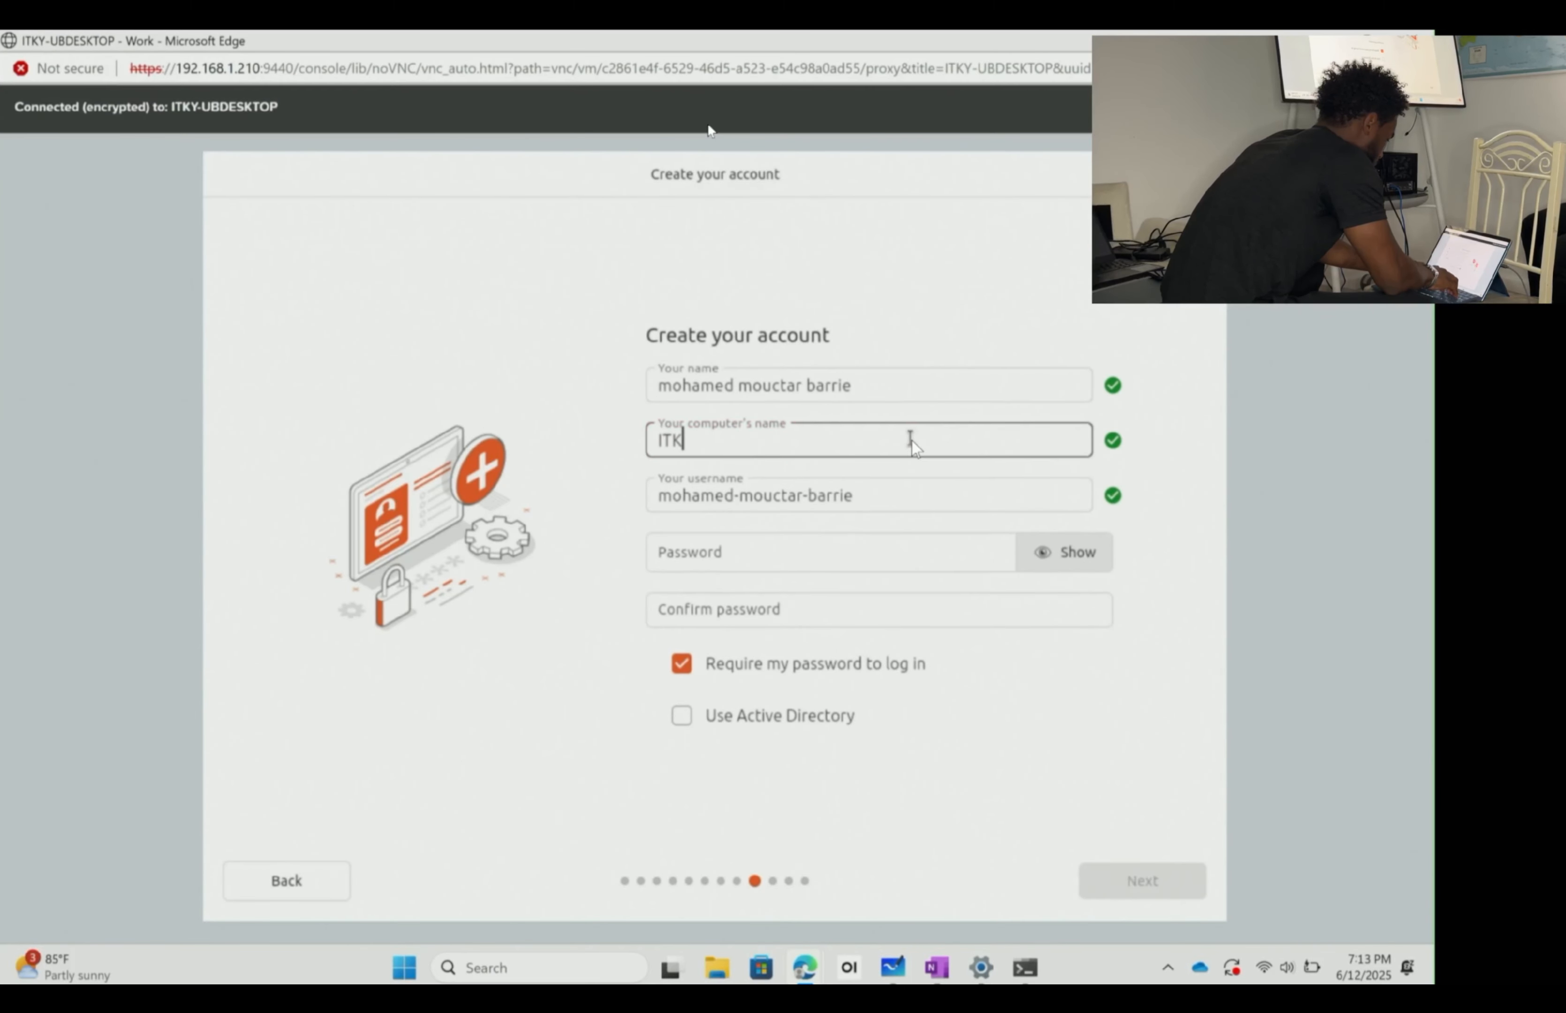
pyautogui.press('BackSpace')
pyautogui.press('BackSpace')
pyautogui.press('BackSpace')
pyautogui.write('itky')
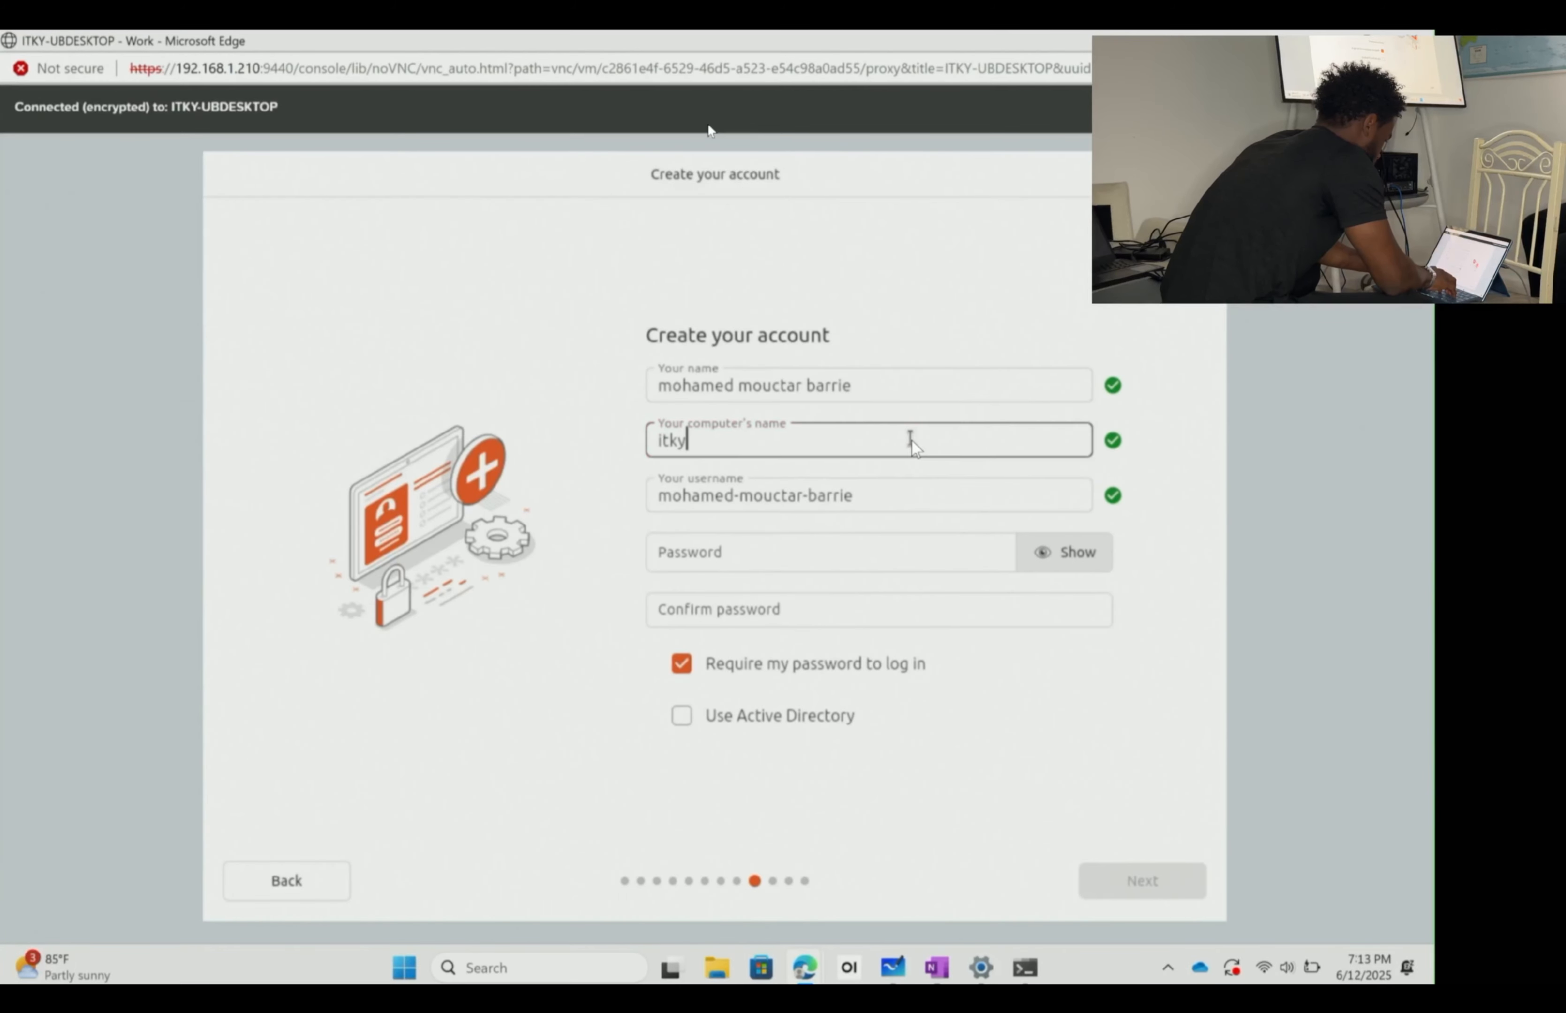
pyautogui.write('-ub')
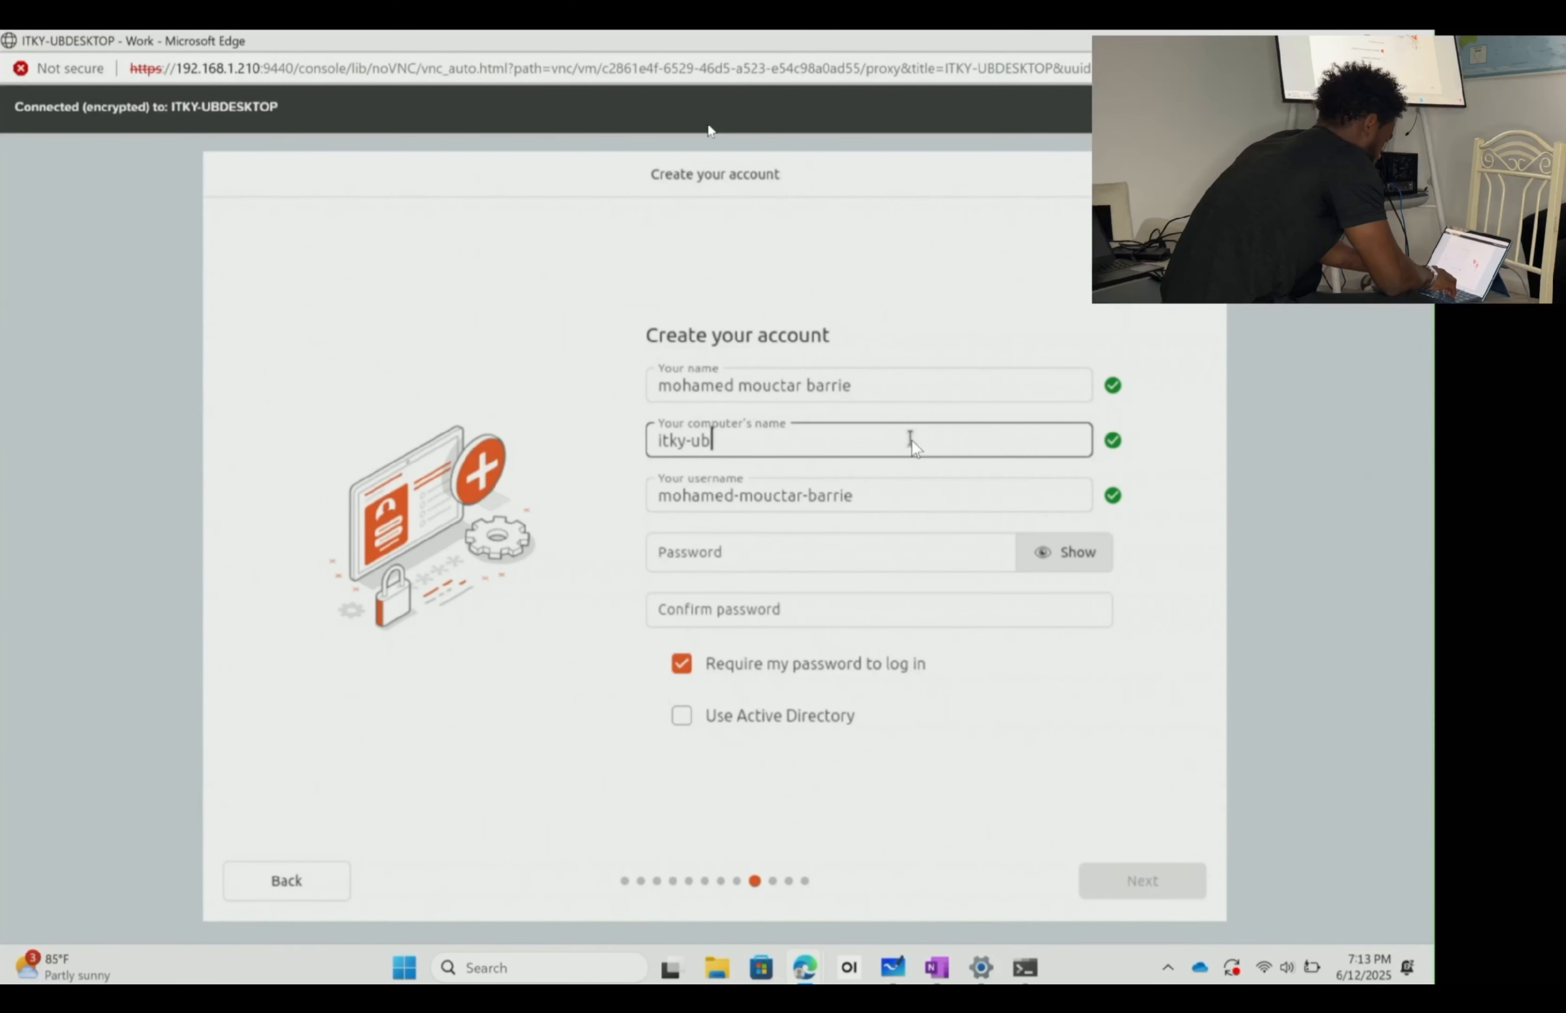
pyautogui.write('-mouctar')
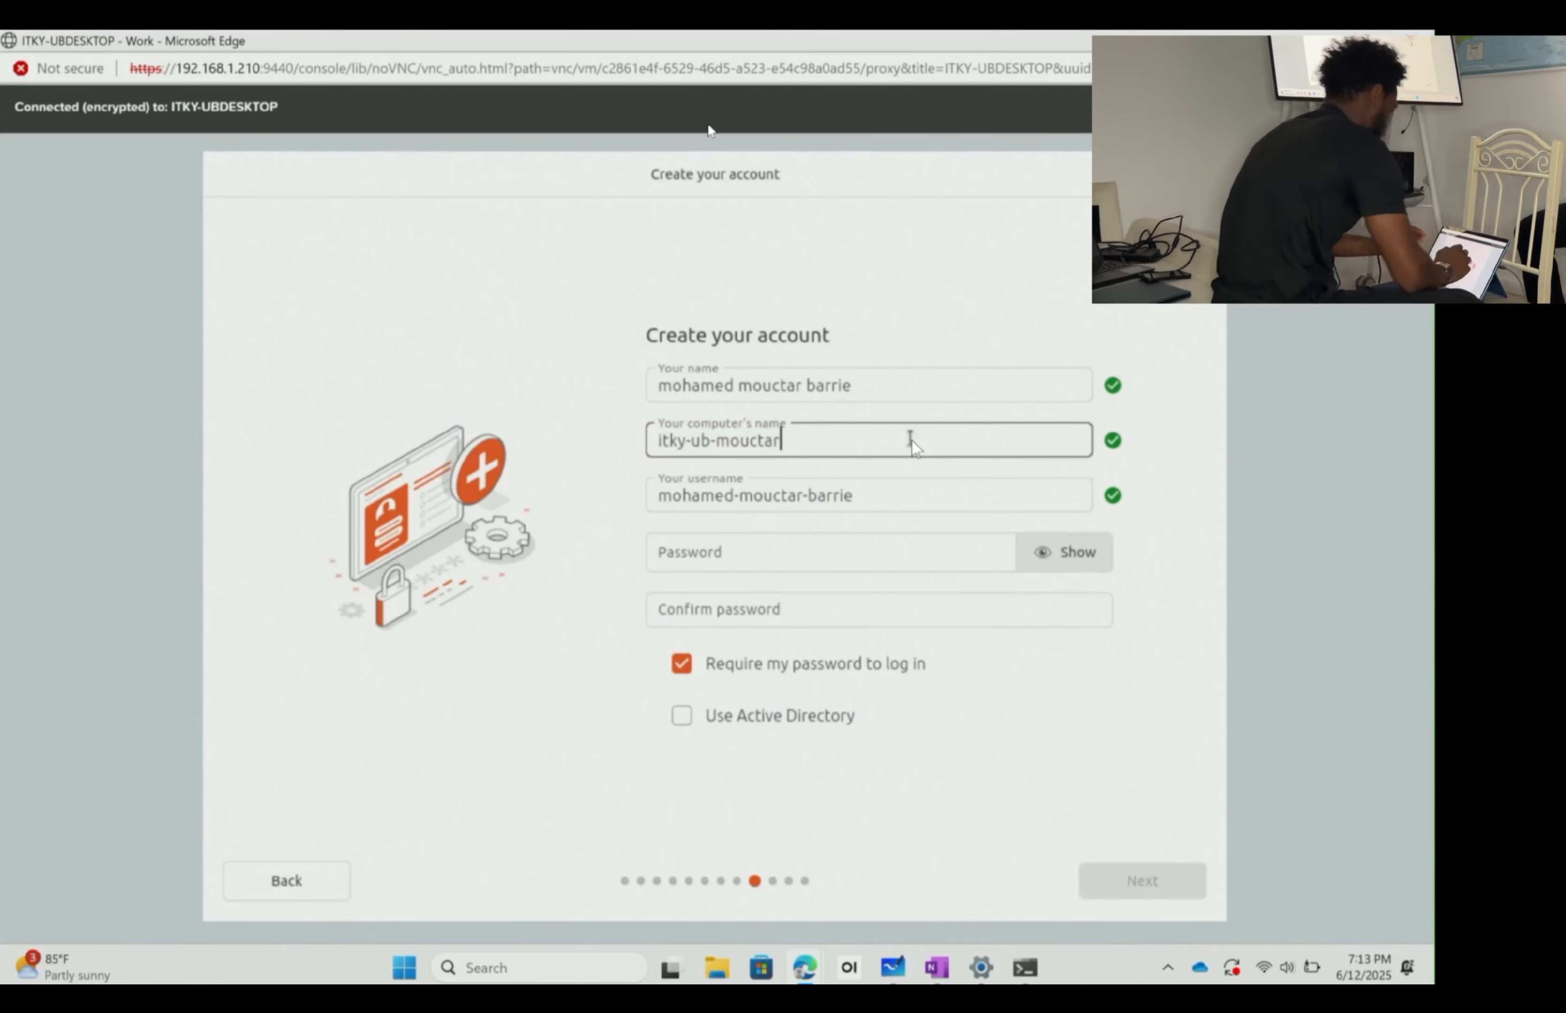
# - Replace the auto-filled username with a shorter custom username
pyautogui.press('Tab')
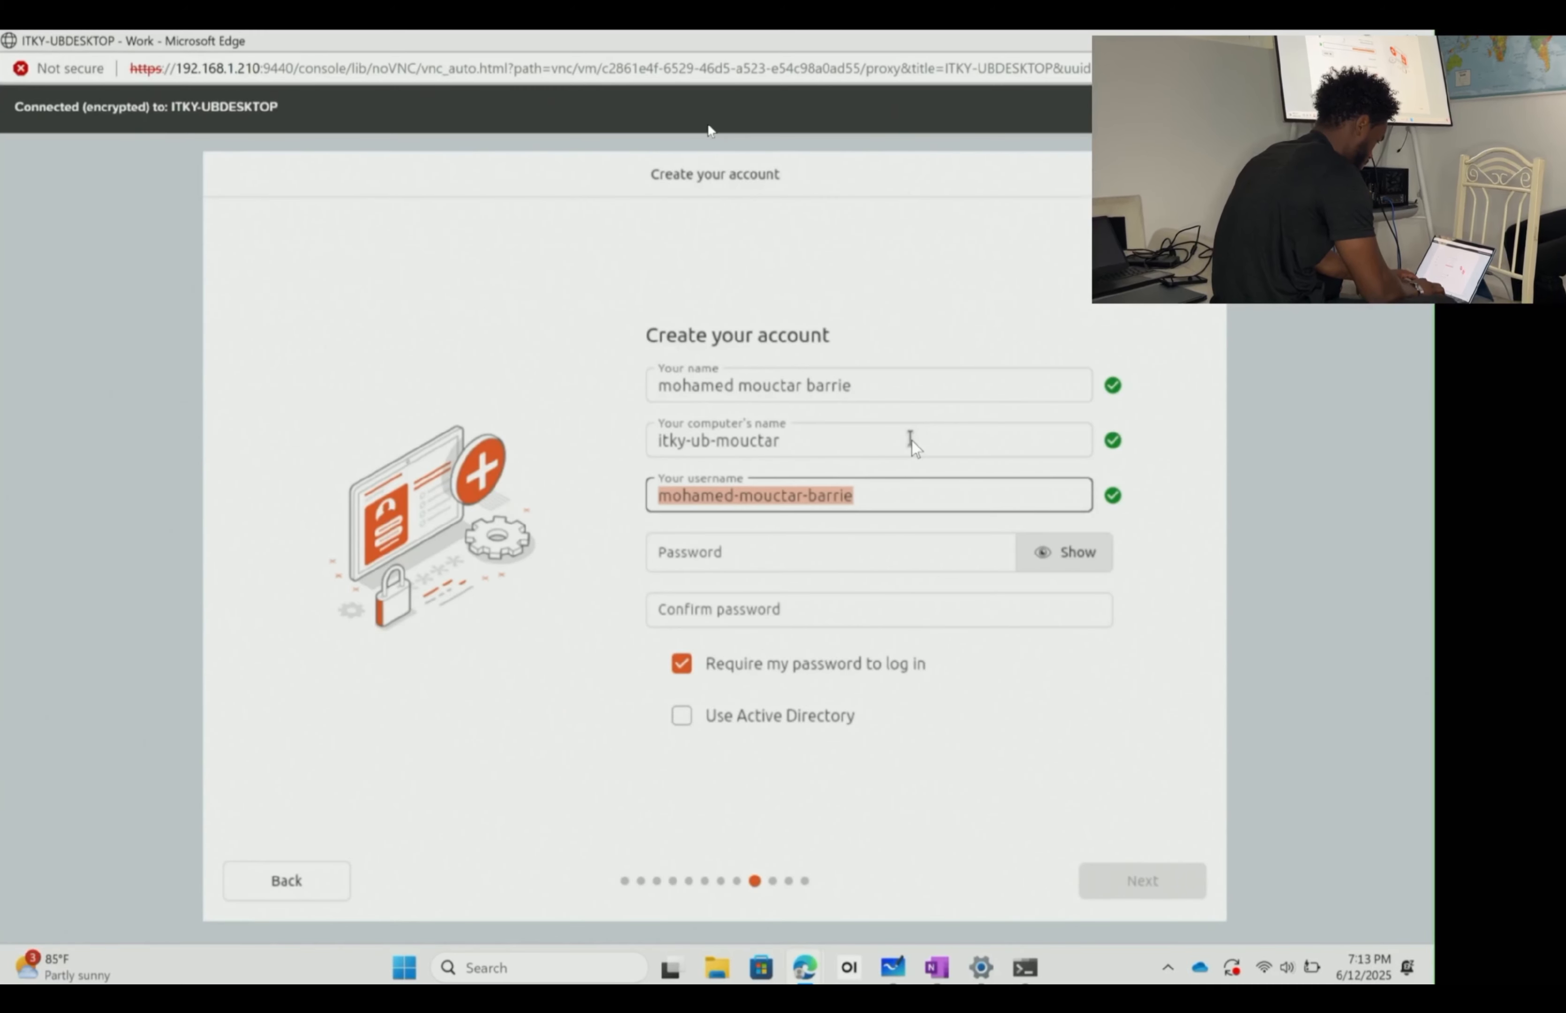
pyautogui.press('BackSpace')
pyautogui.write('i')
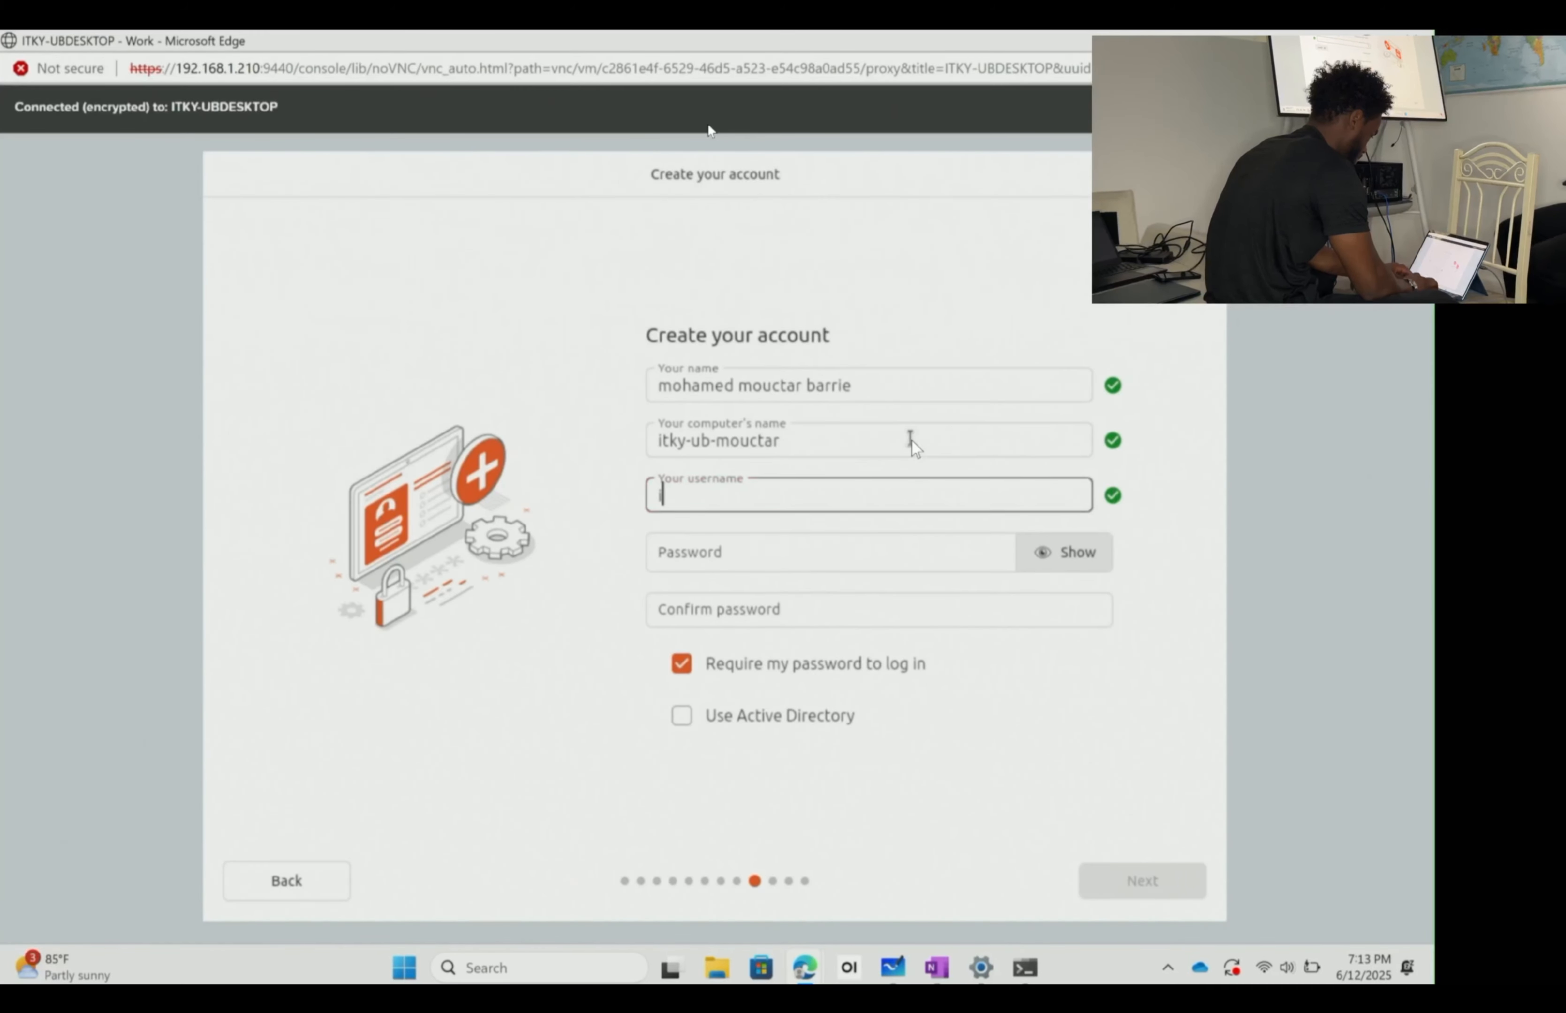
pyautogui.press('BackSpace')
pyautogui.write('moucta')
pyautogui.press('BackSpace')
pyautogui.press('BackSpace')
pyautogui.press('BackSpace')
pyautogui.press('BackSpace')
pyautogui.press('BackSpace')
pyautogui.press('BackSpace')
pyautogui.write('mouctarkitky')
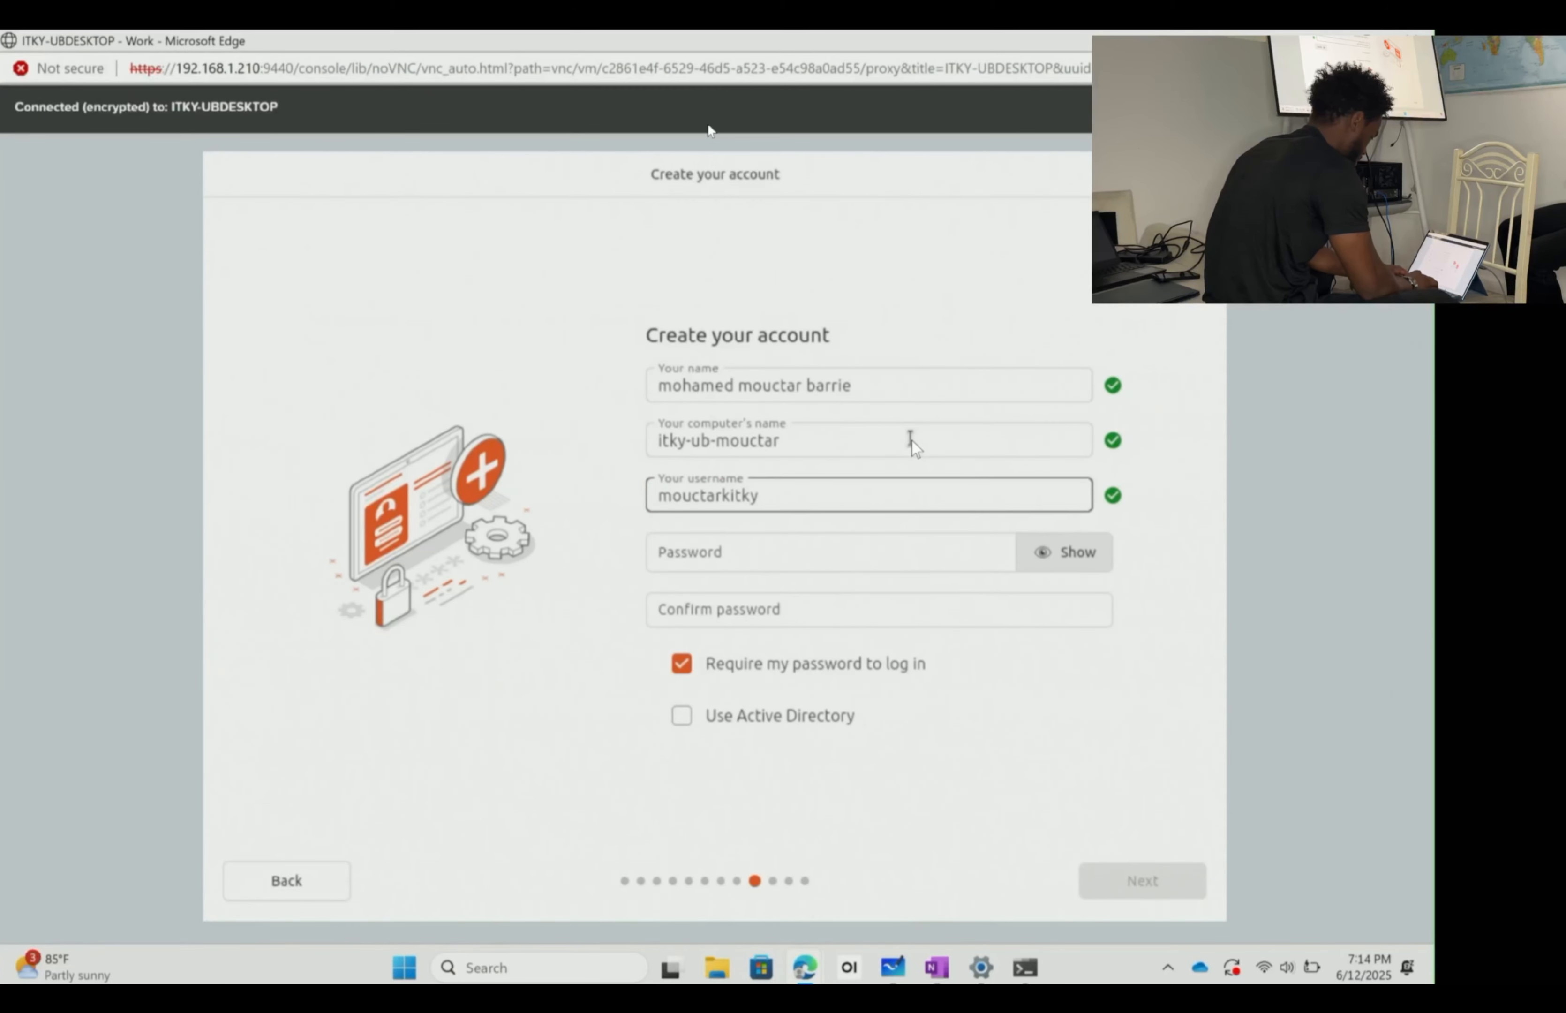
pyautogui.press('BackSpace')
pyautogui.press('BackSpace')
pyautogui.press('BackSpace')
pyautogui.press('BackSpace')
pyautogui.press('BackSpace')
pyautogui.press('BackSpace')
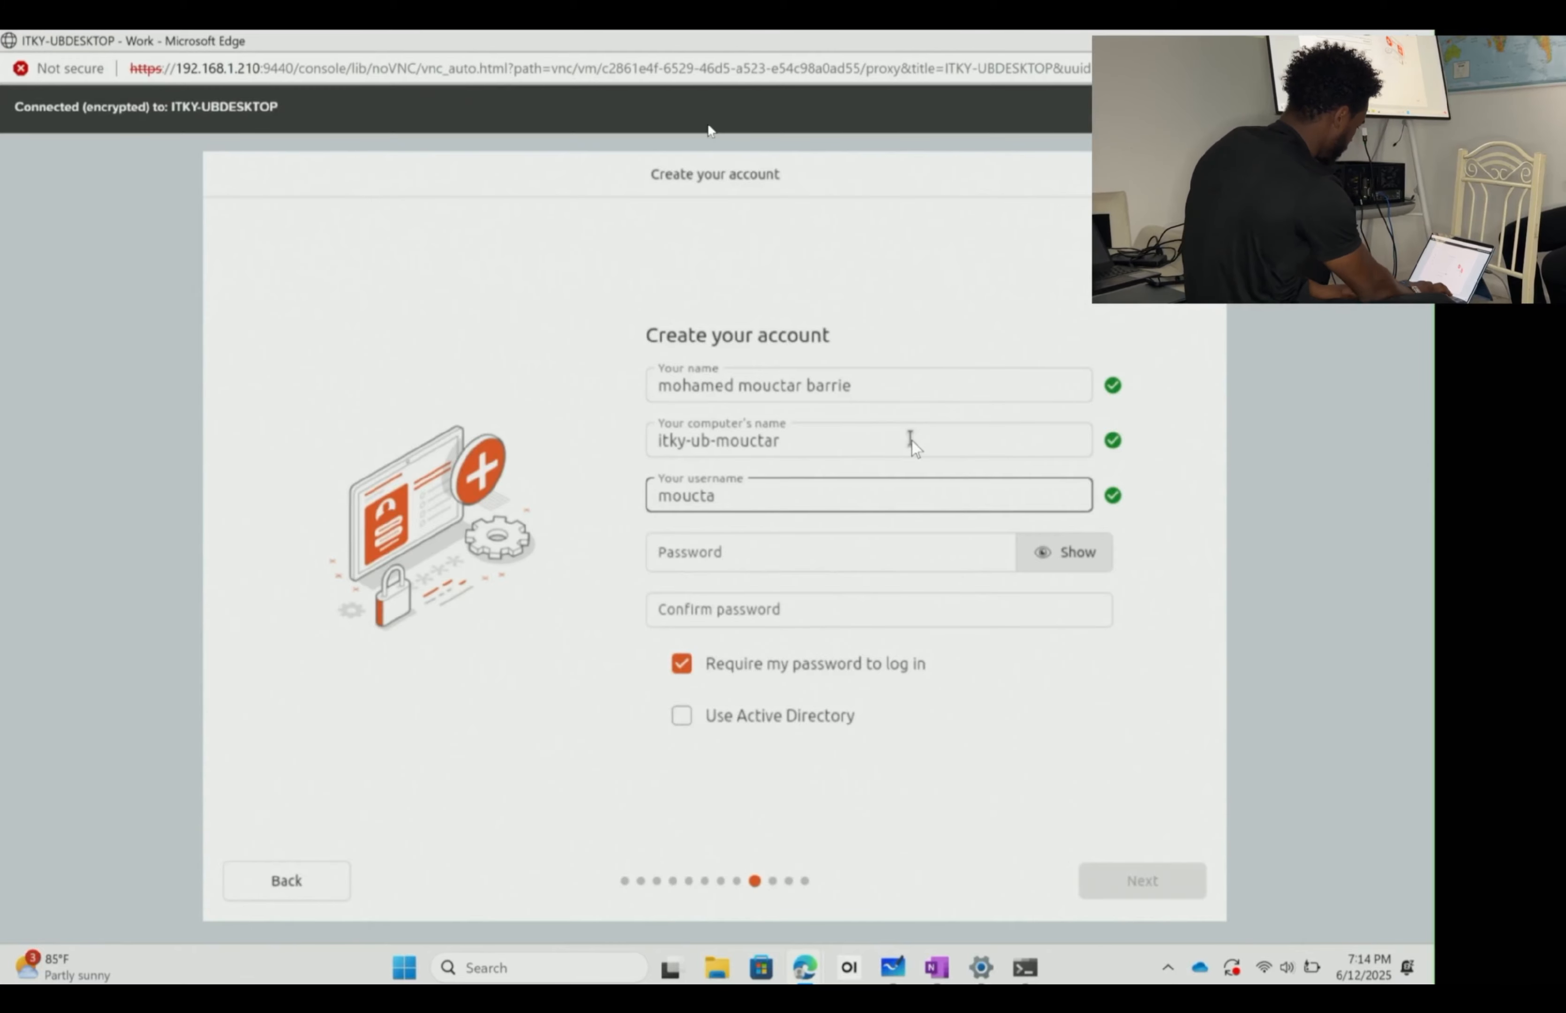
pyautogui.write('r')
pyautogui.press('Tab')
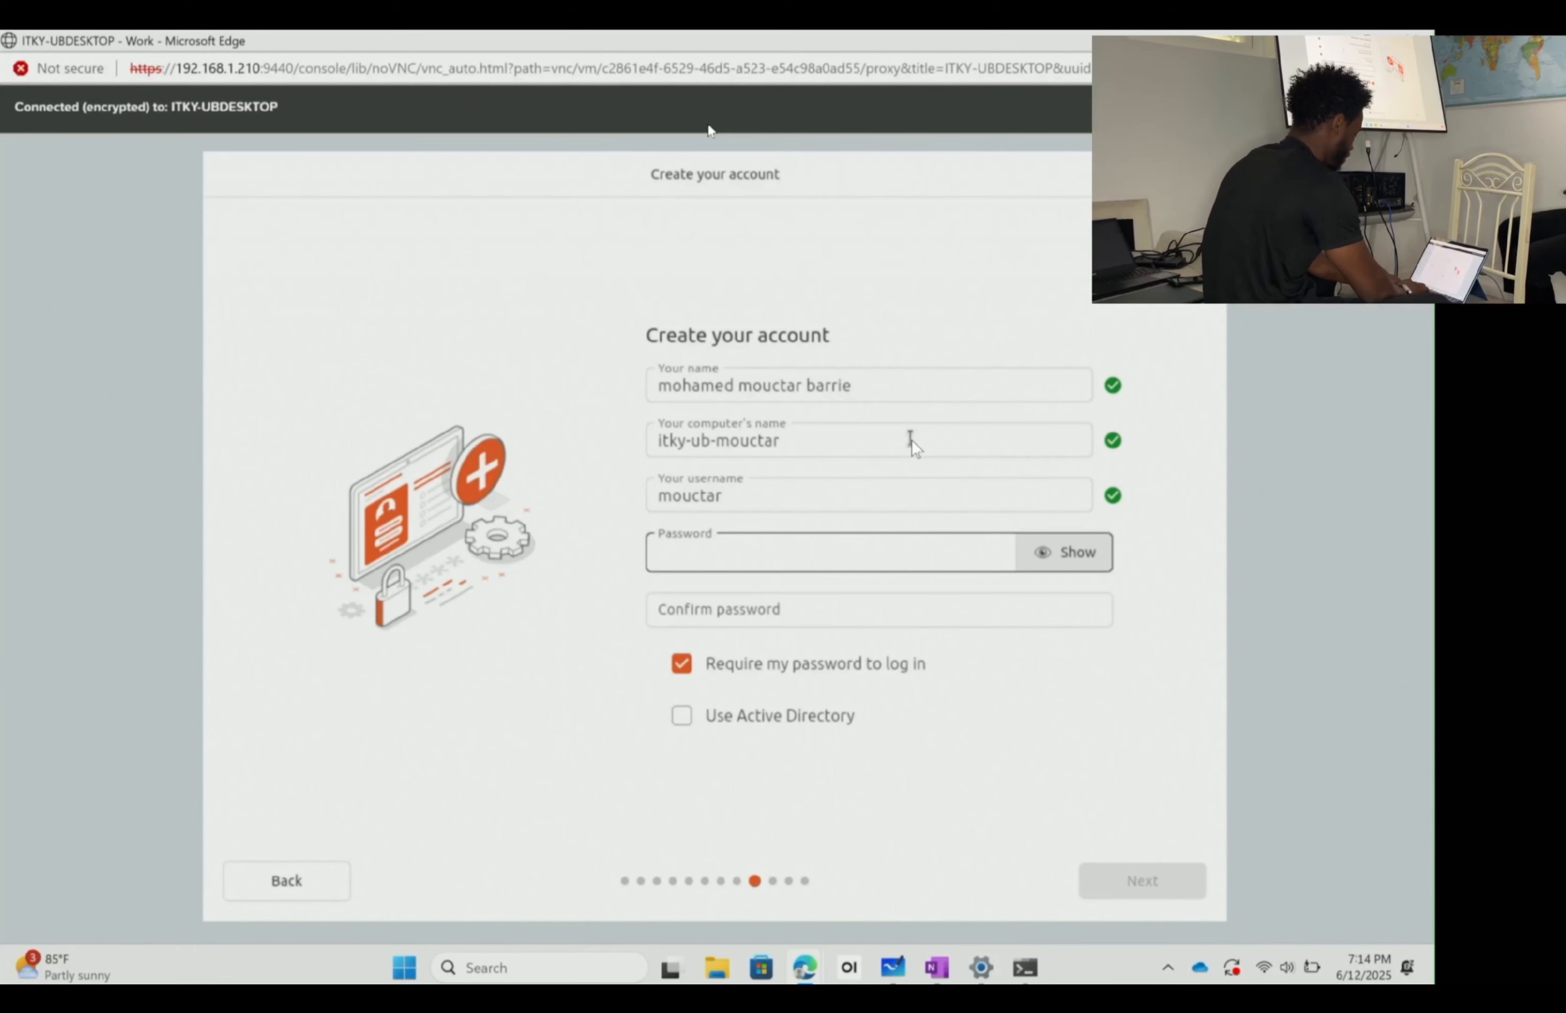
# - Set and confirm a 12-character account password, leaving 'Use Active Directory' unticked
pyautogui.write('•')
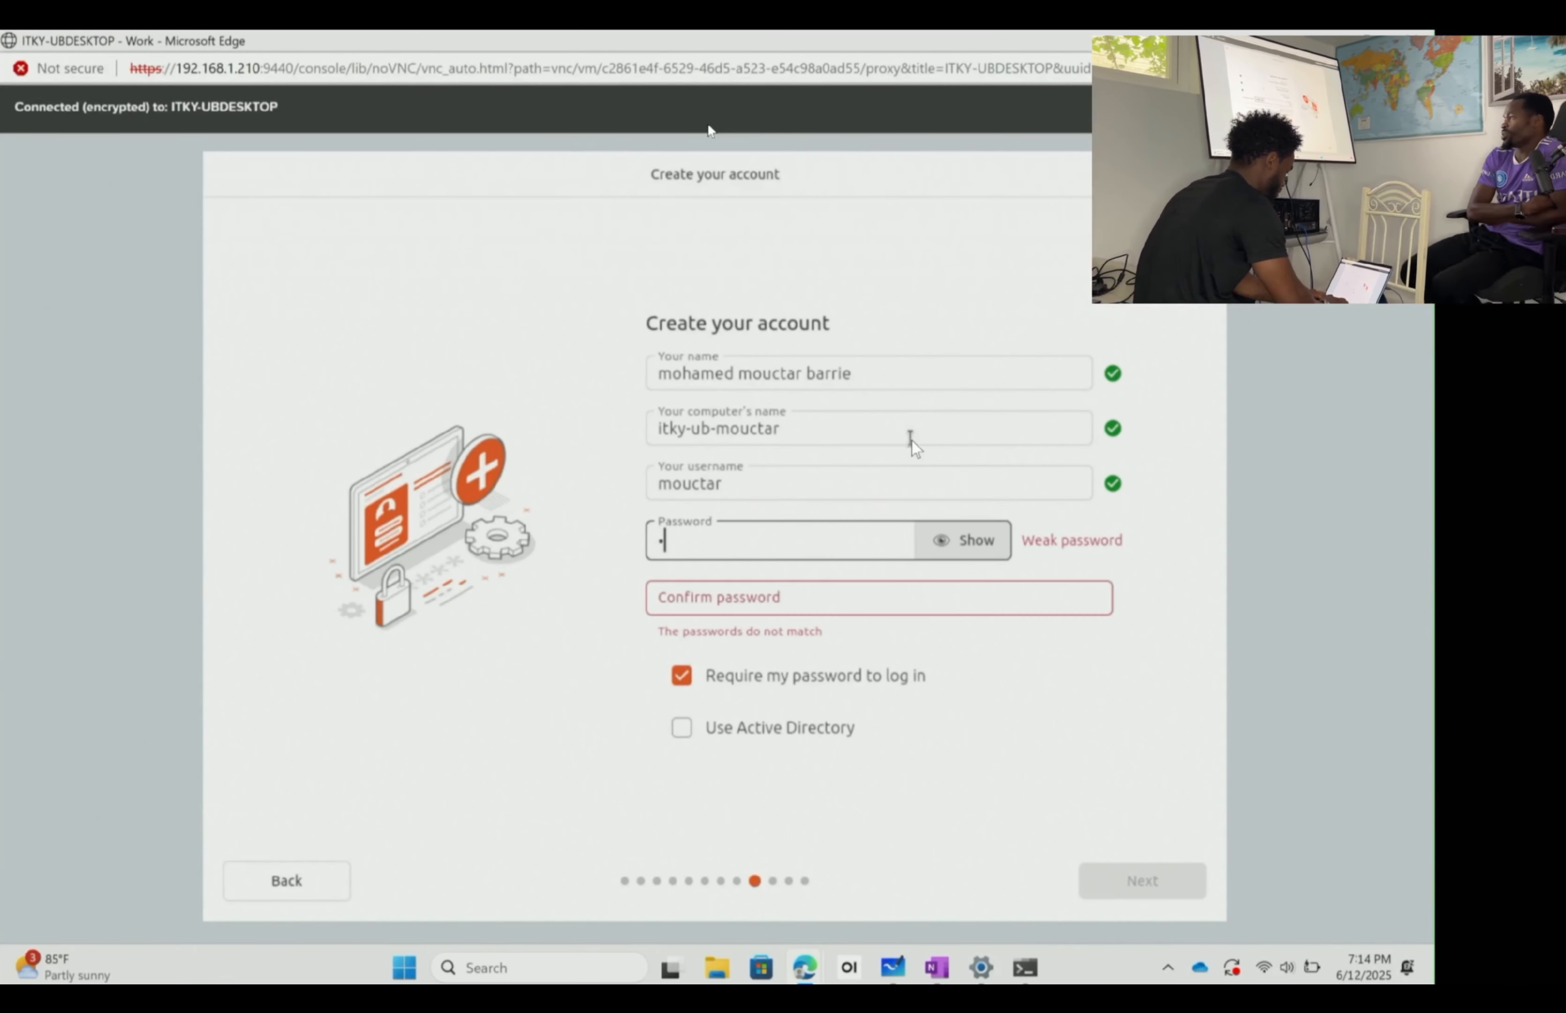
pyautogui.write('••••')
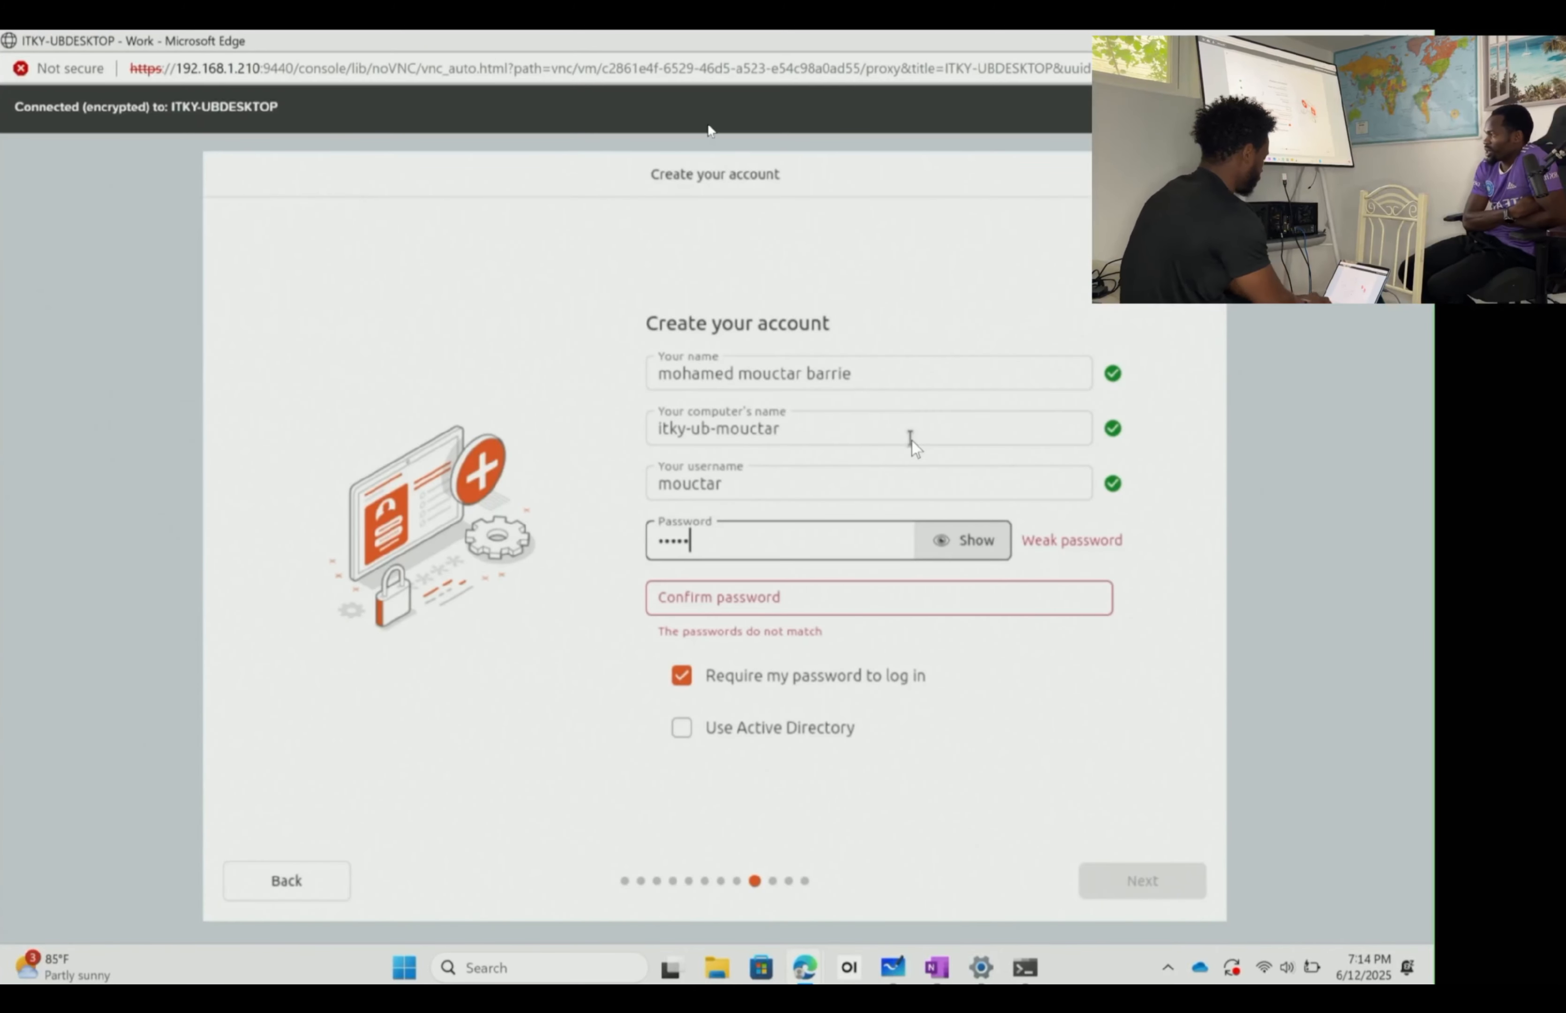
pyautogui.press('BackSpace')
pyautogui.press('BackSpace')
pyautogui.press('BackSpace')
pyautogui.press('BackSpace')
pyautogui.press('BackSpace')
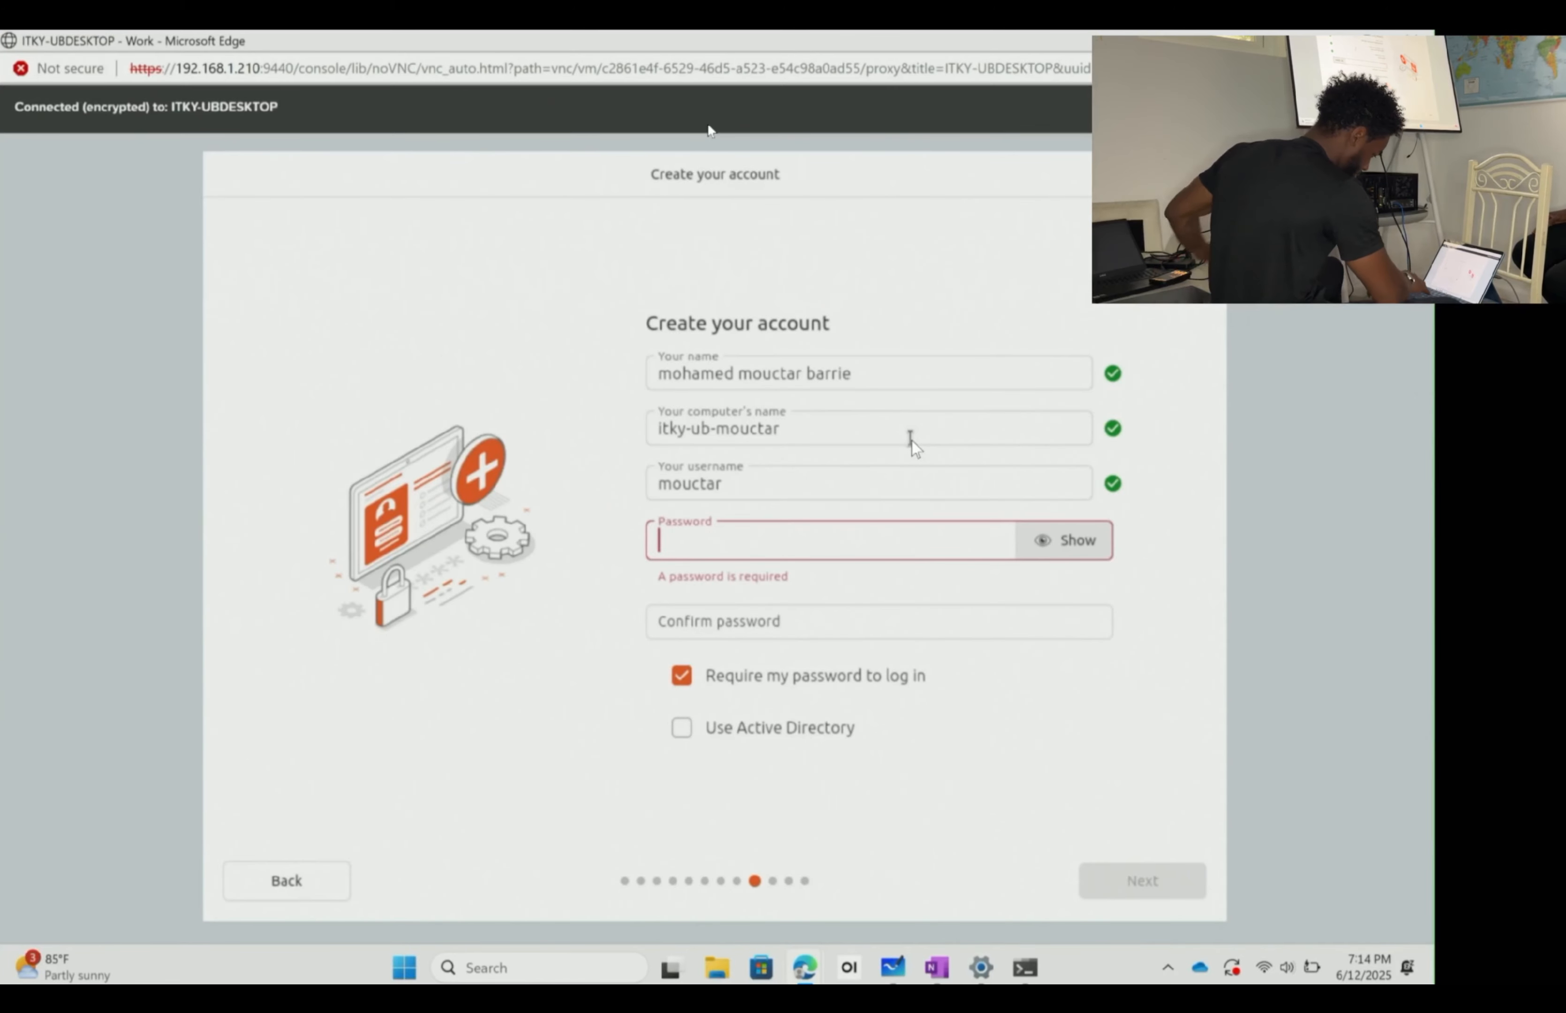
pyautogui.write('••••••••••••')
pyautogui.press('Tab')
pyautogui.write('••••••••••••')
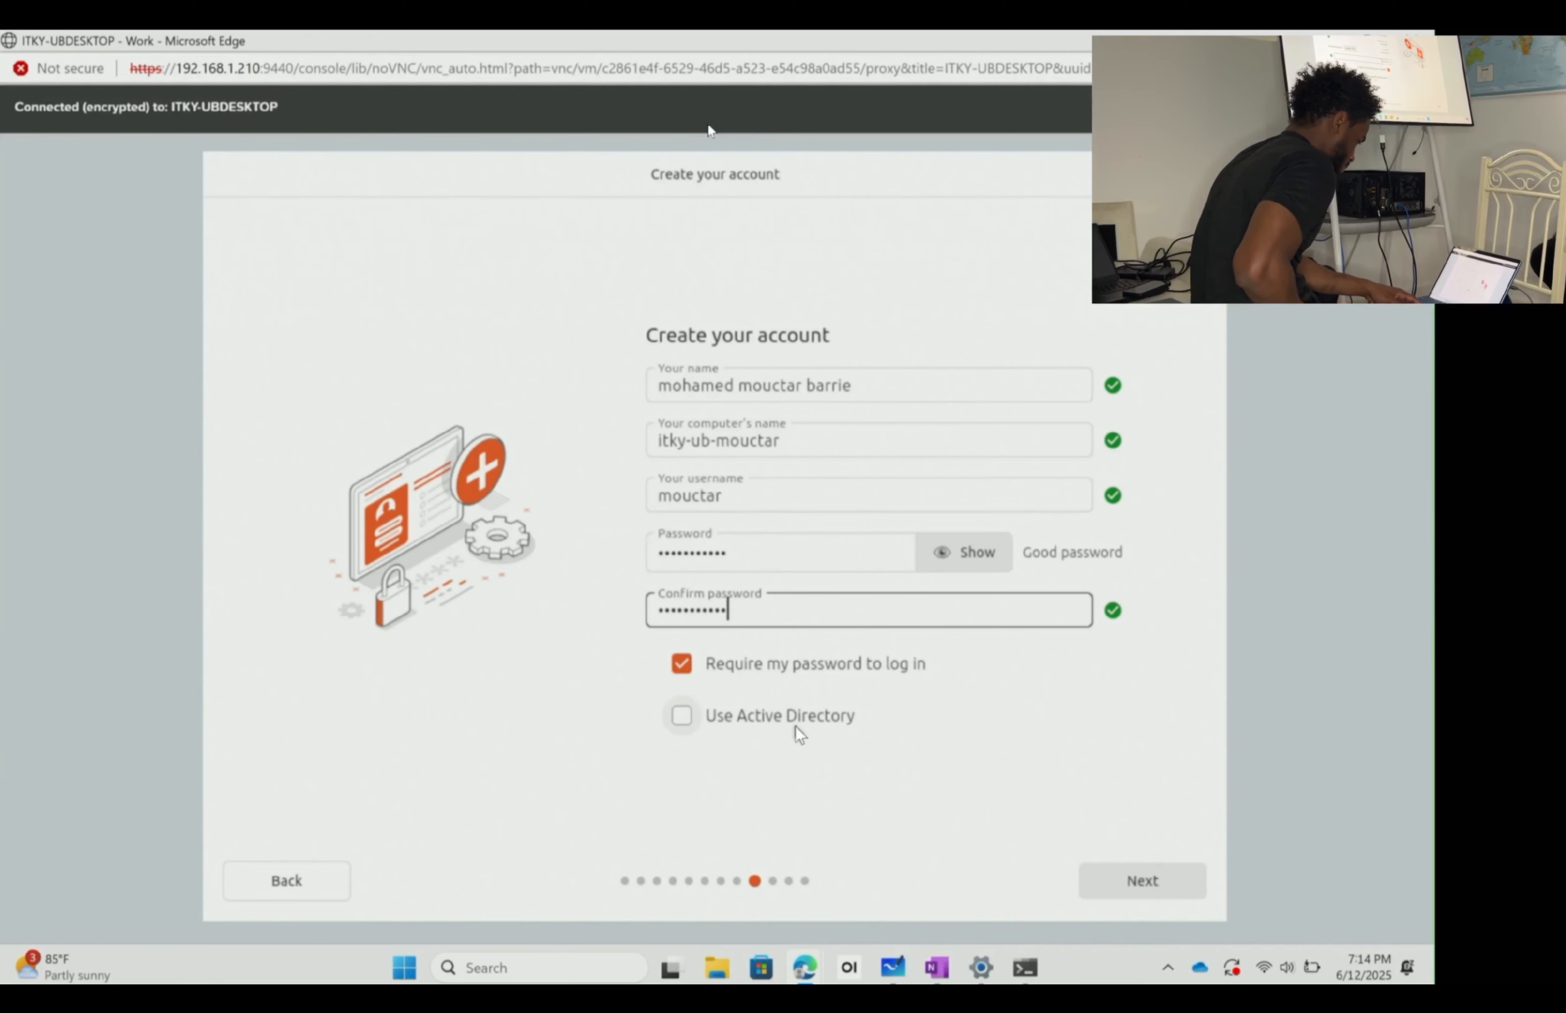
pyautogui.click(780, 717)
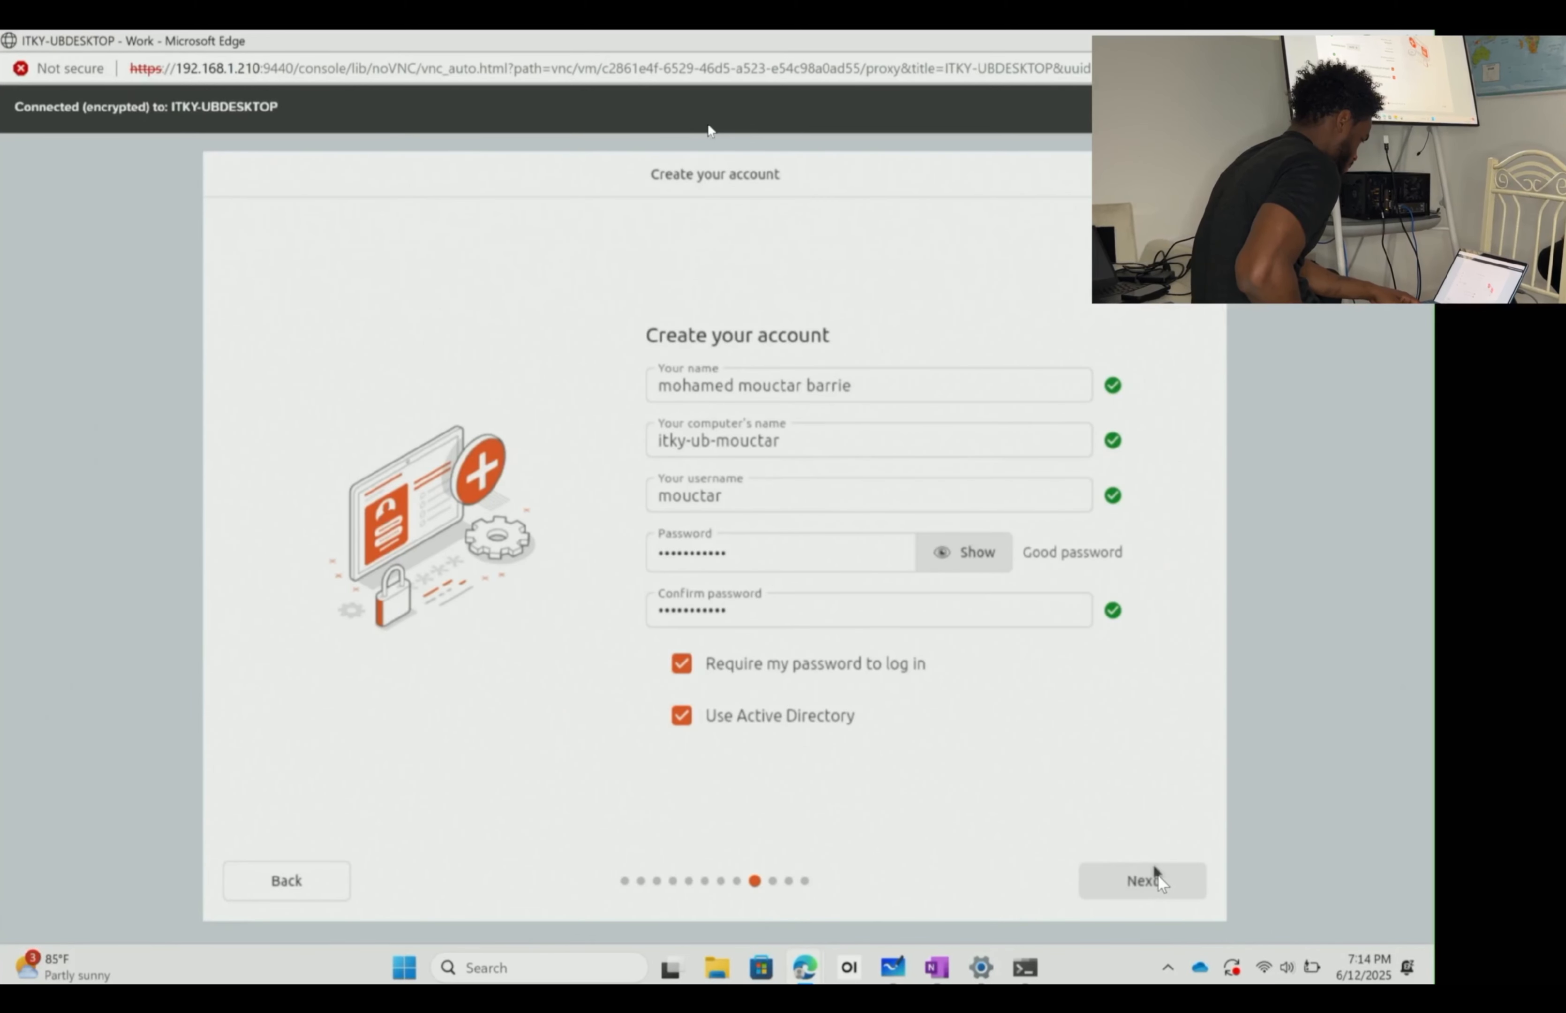
pyautogui.click(851, 726)
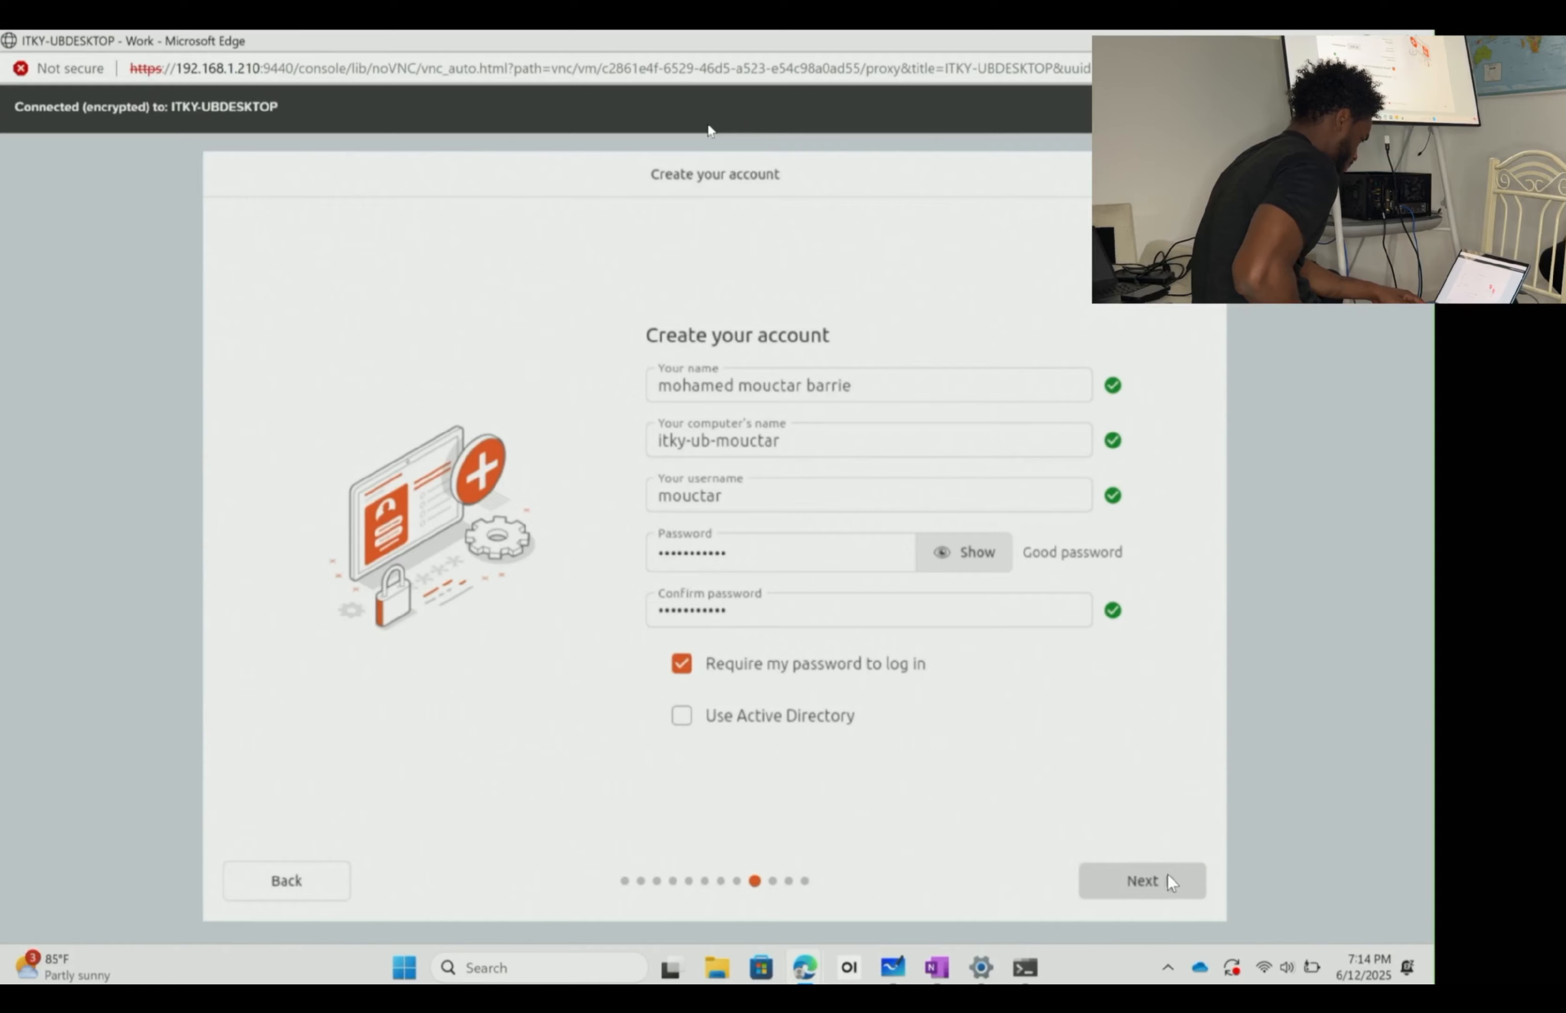
# - Submit the account, keep the Louisville timezone, and start installing Ubuntu 24.04.2 LTS
pyautogui.click(1168, 874)
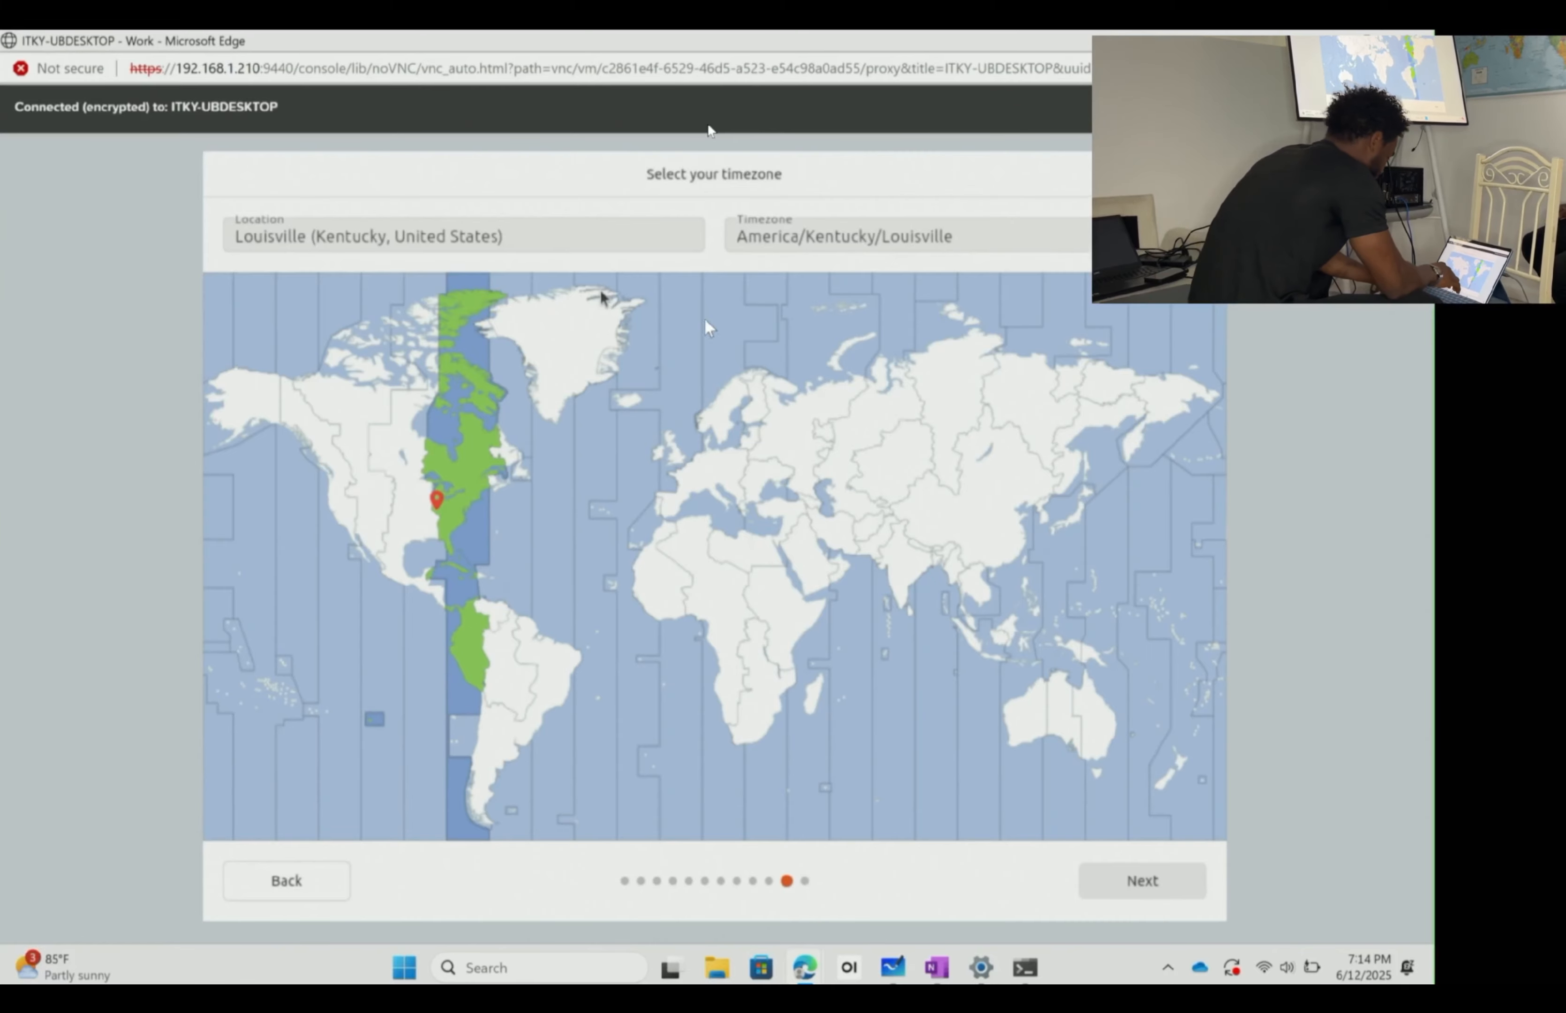
pyautogui.click(1155, 888)
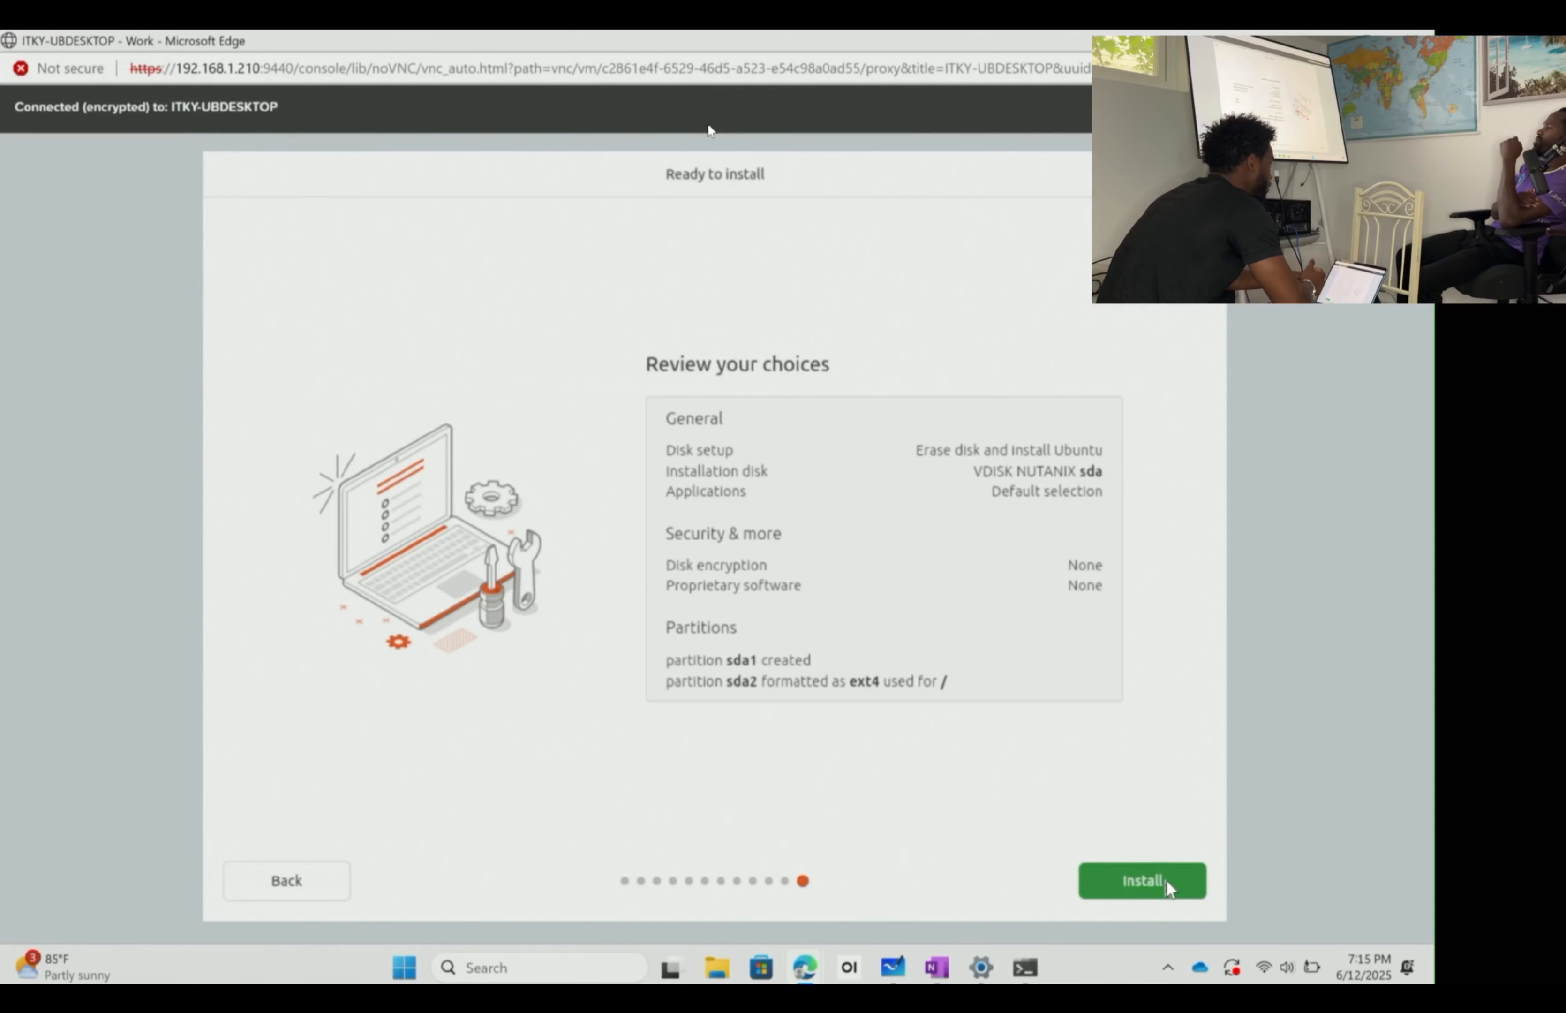
pyautogui.click(1166, 879)
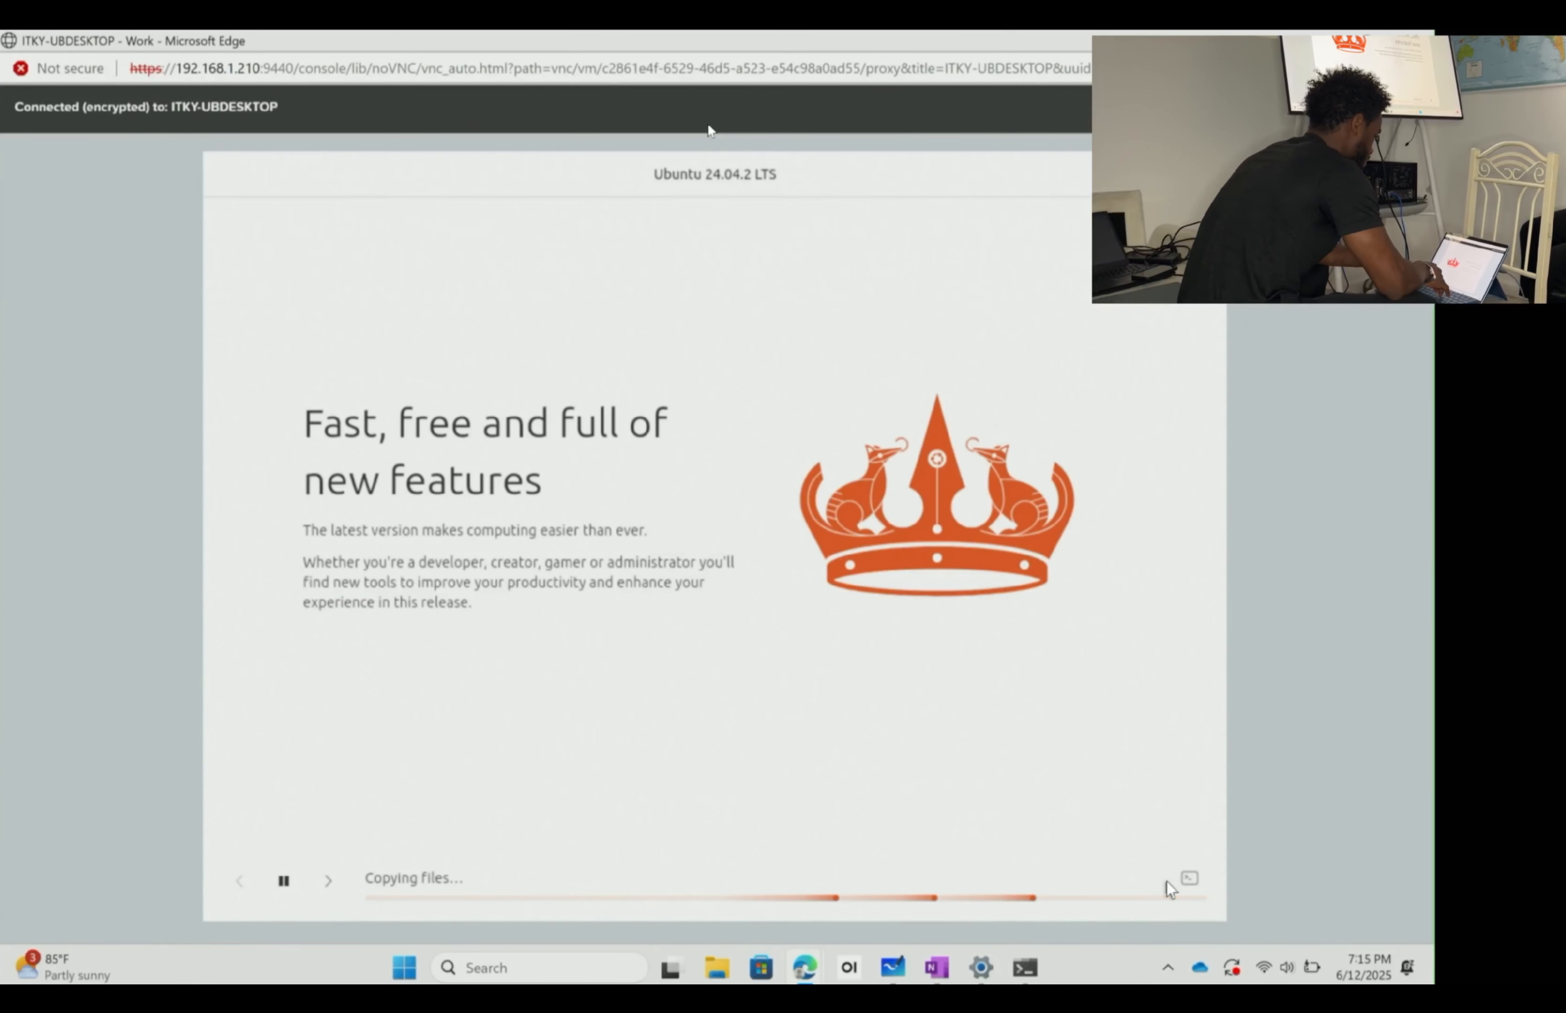
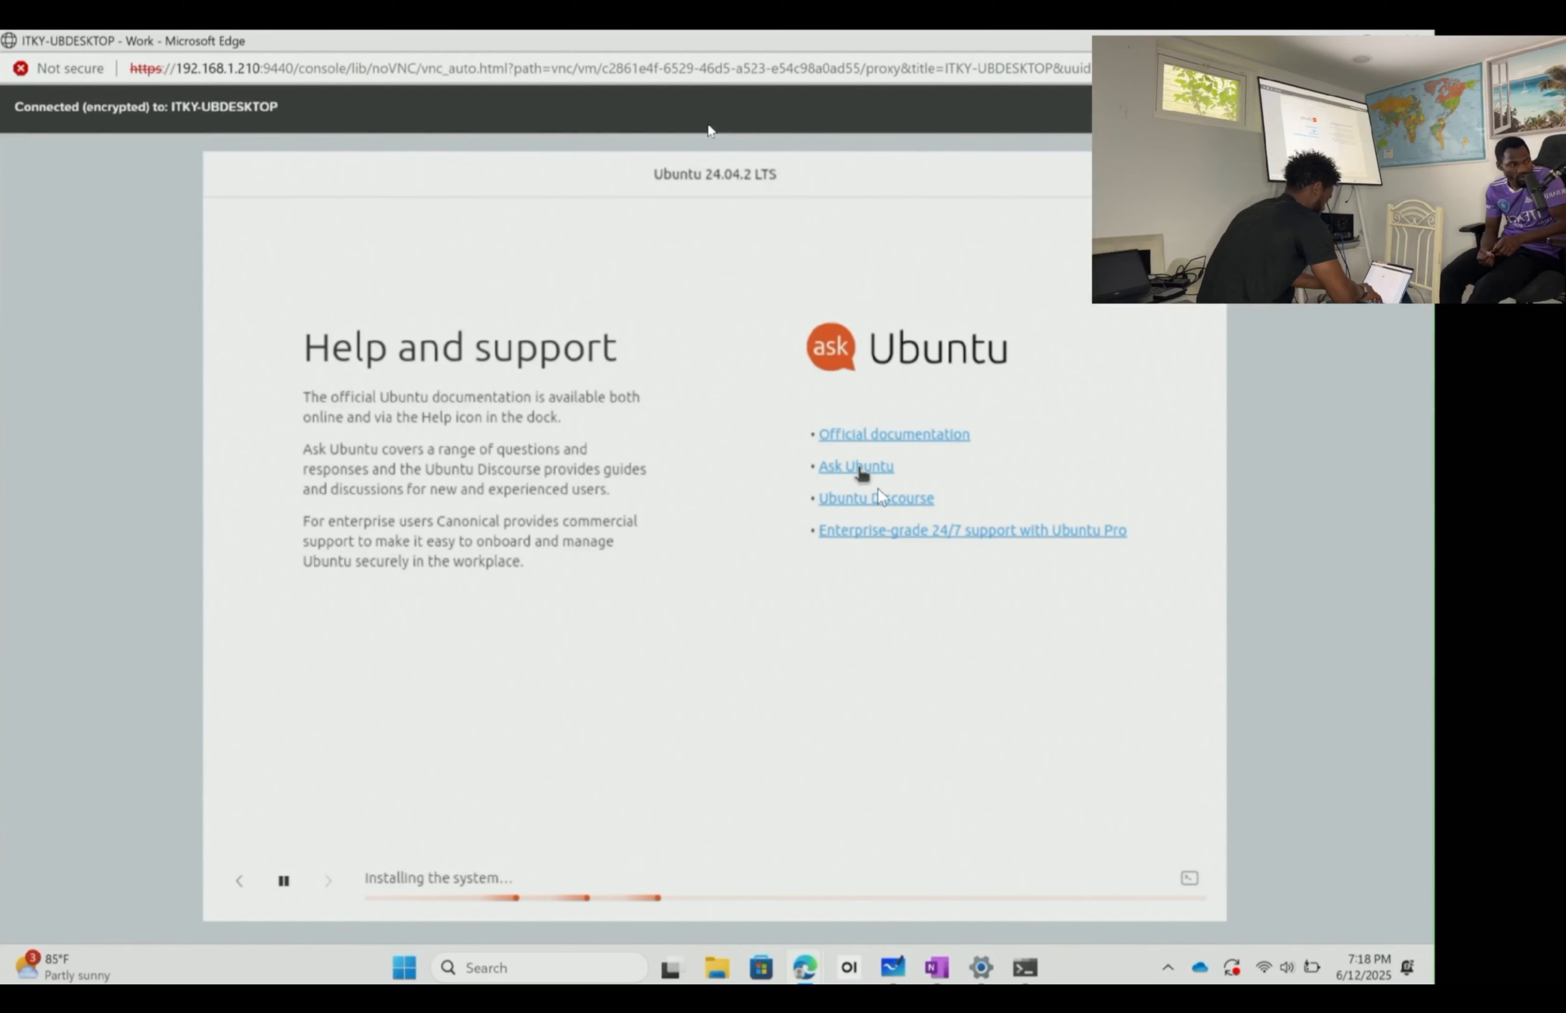
# - Follow the Ubuntu 24.04.2 install progress in the installer's terminal log, then bring PowerShell forward
pyautogui.click(1189, 879)
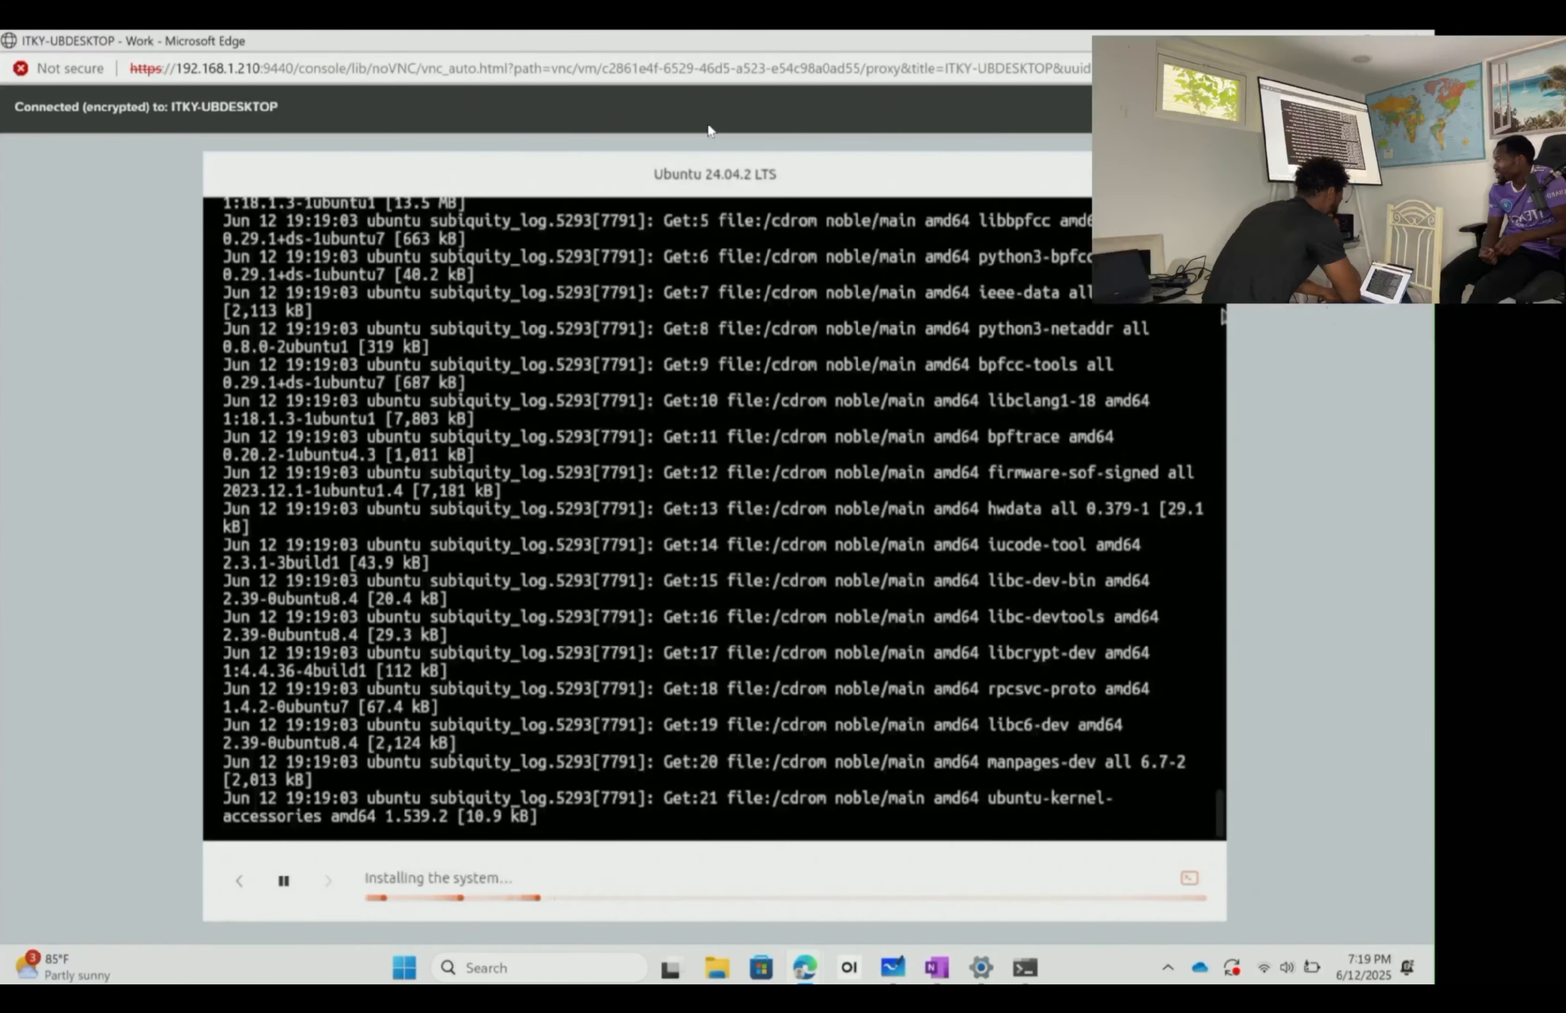
pyautogui.click(1189, 878)
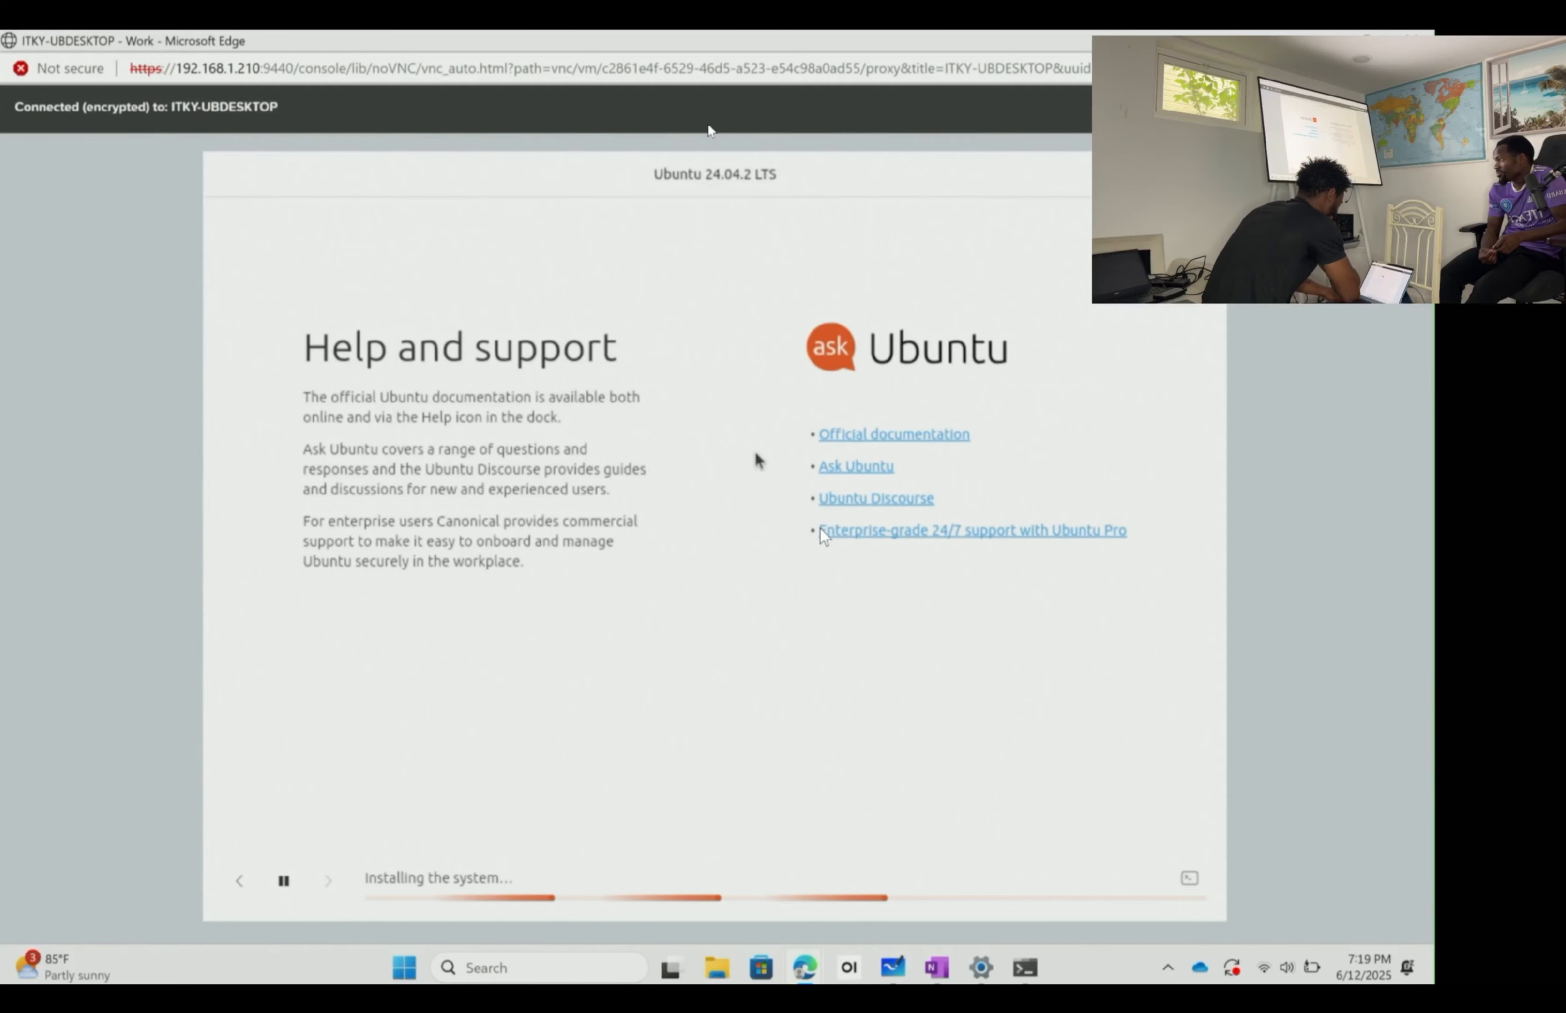
pyautogui.click(1190, 877)
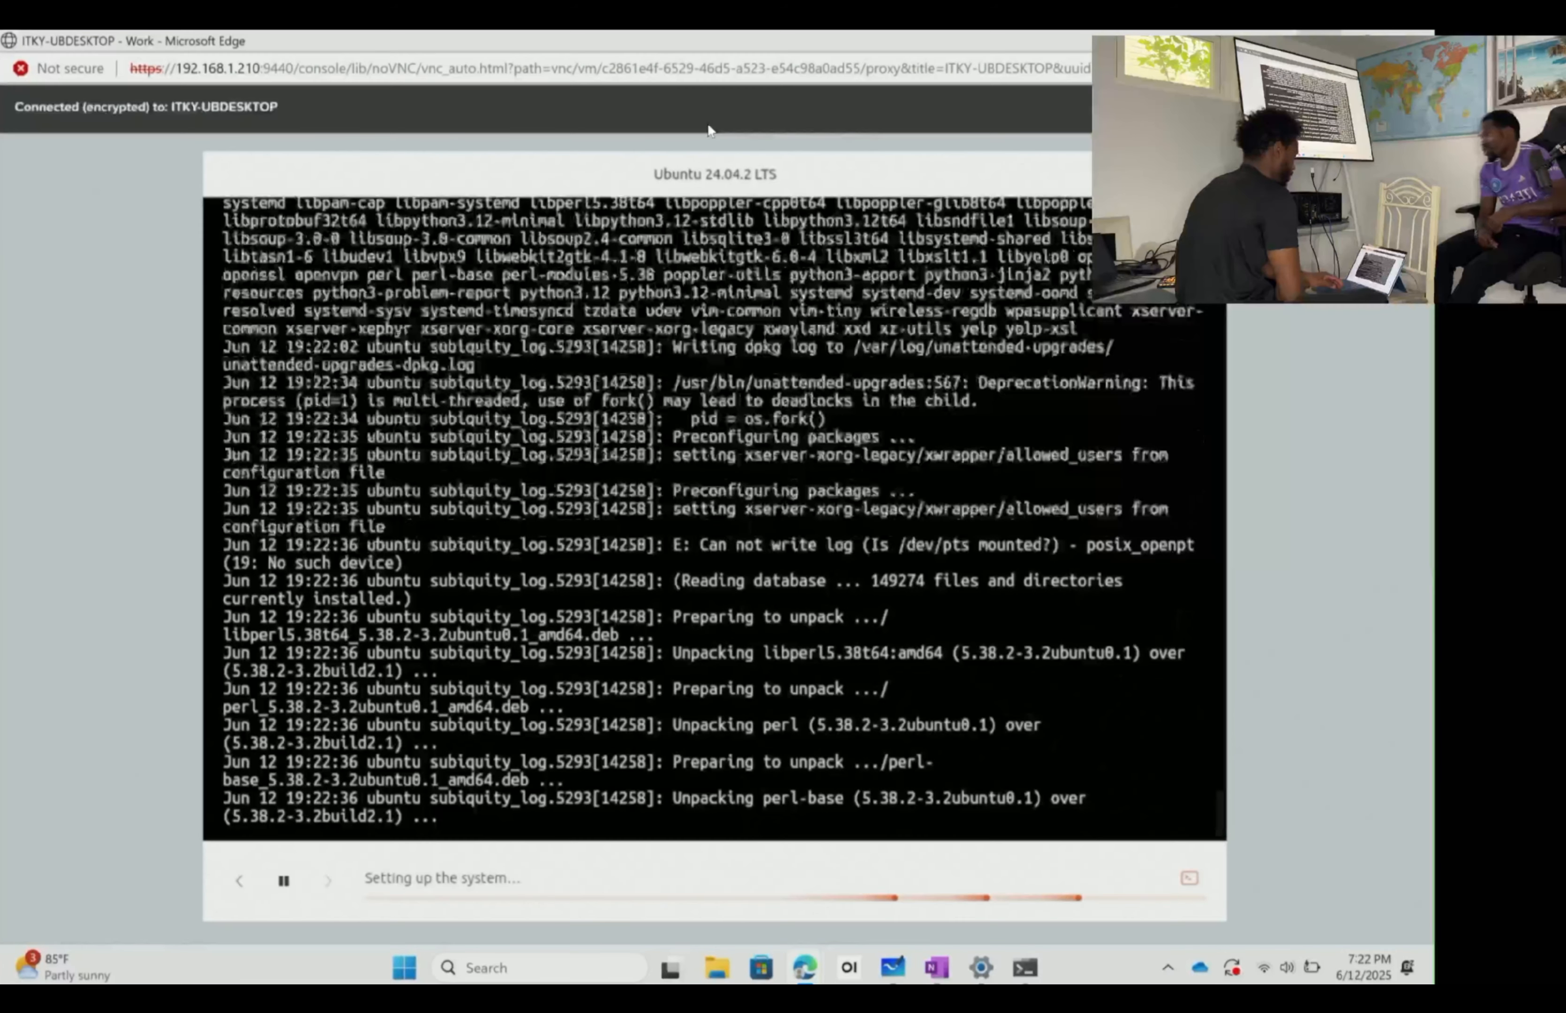
pyautogui.click(1025, 967)
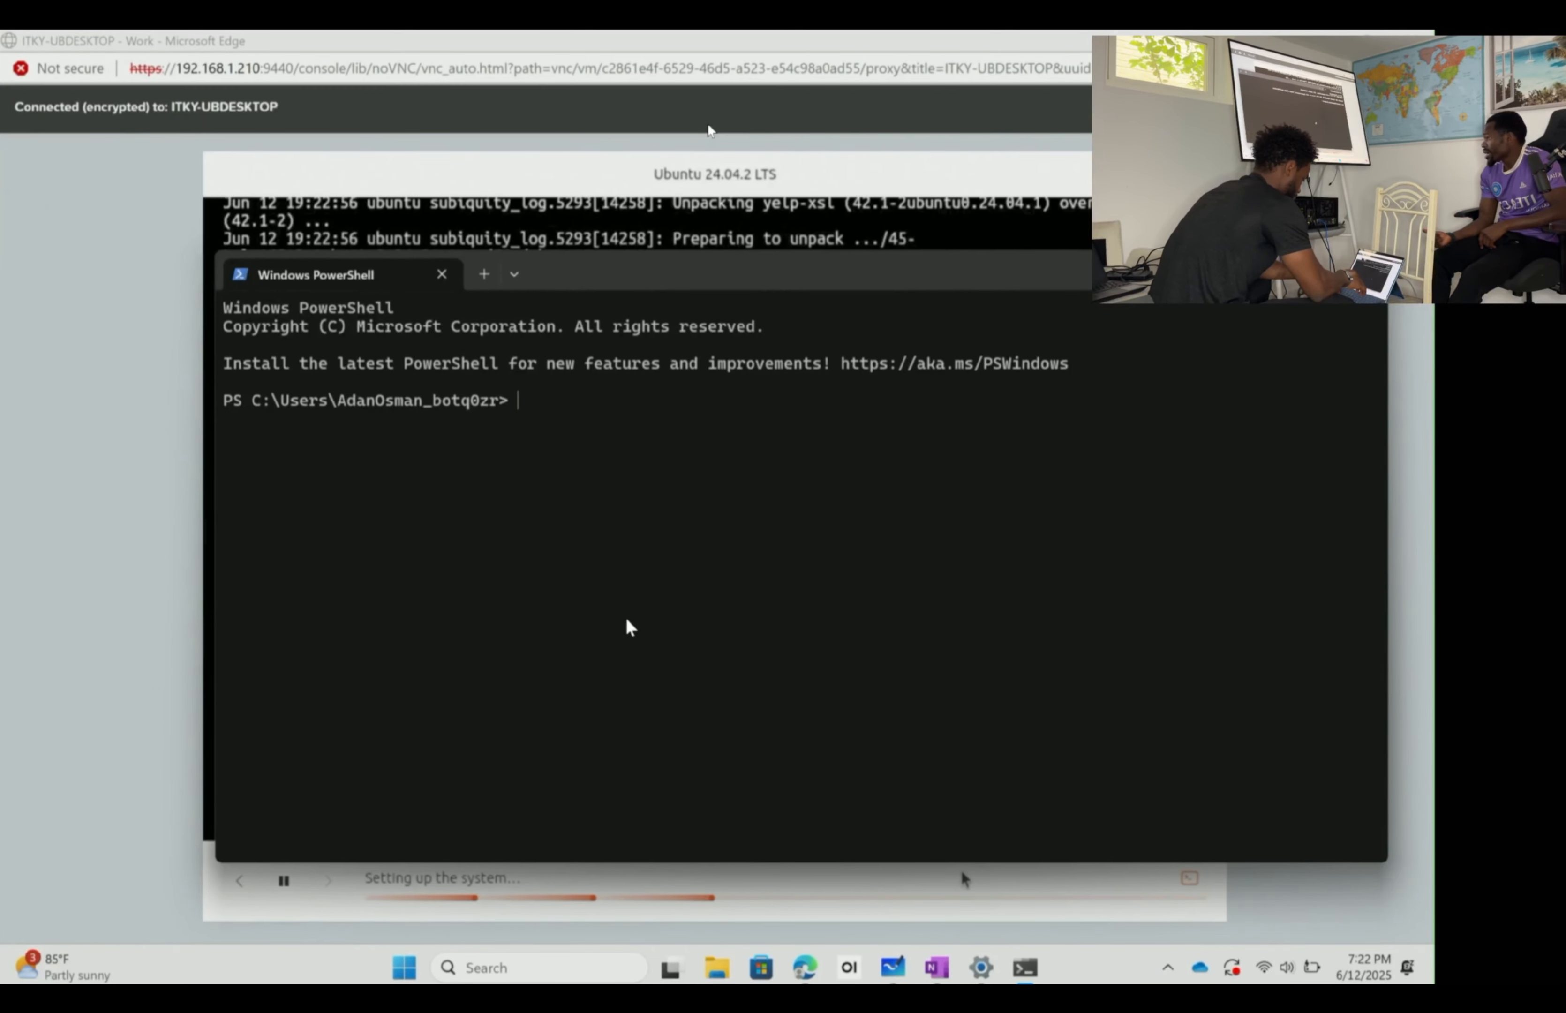
# - Switch to the Prism Element window and review the health dashboard and four critical default-password alerts
pyautogui.click(868, 190)
pyautogui.moveTo(804, 966)
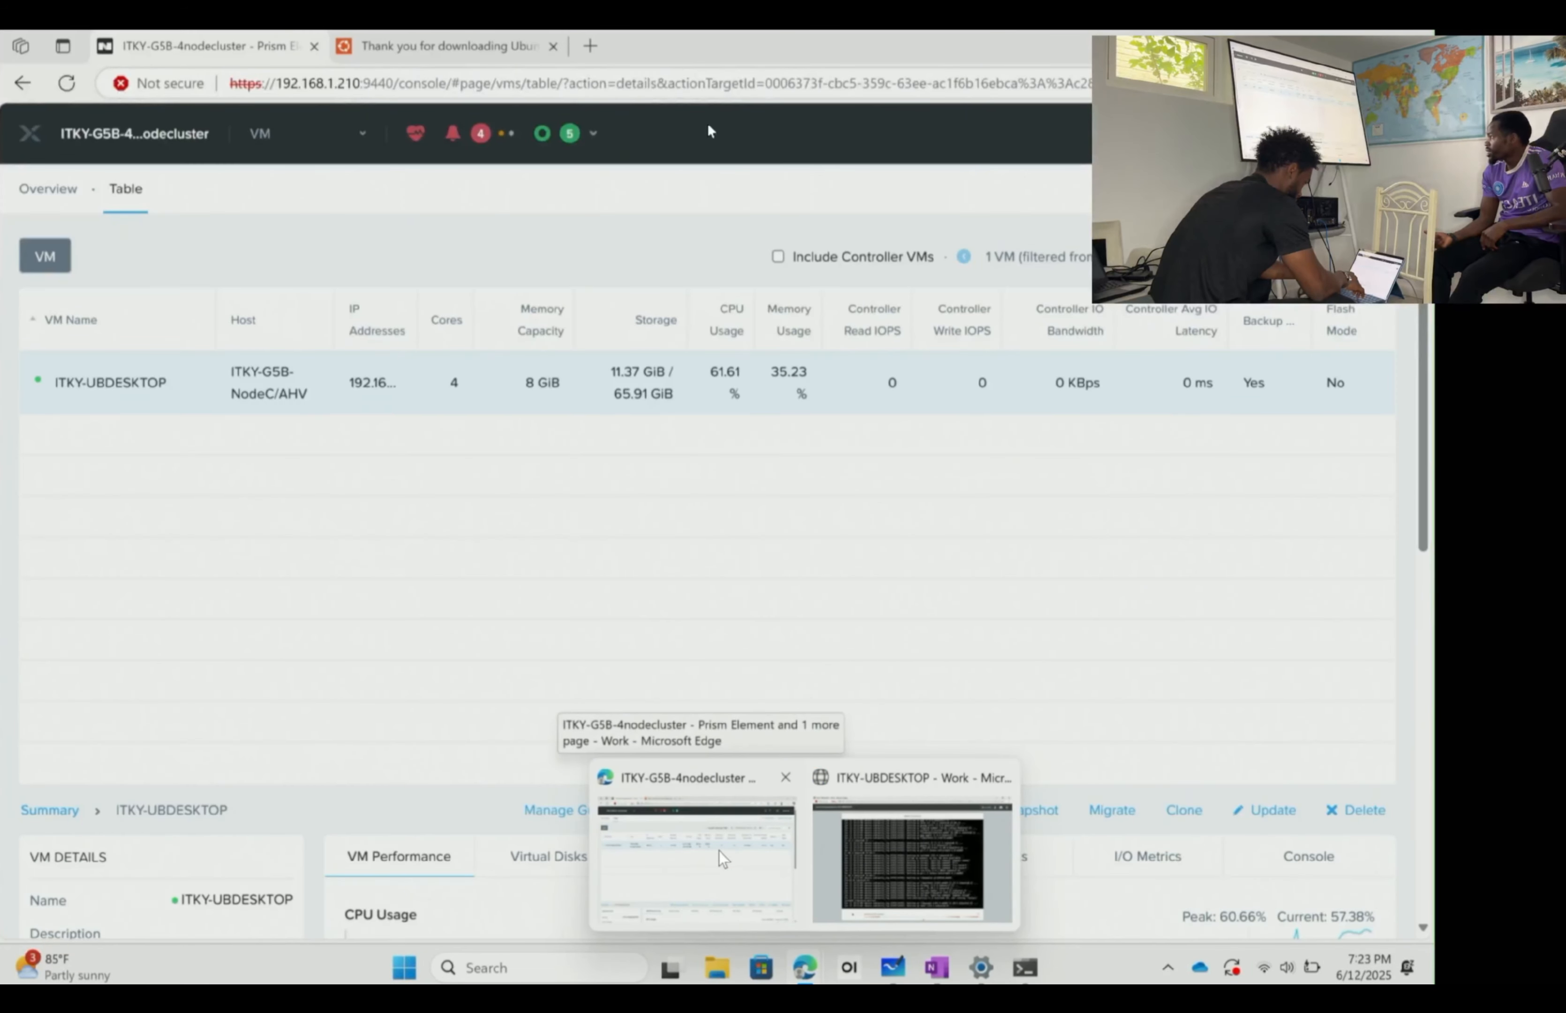
pyautogui.click(745, 886)
pyautogui.click(486, 141)
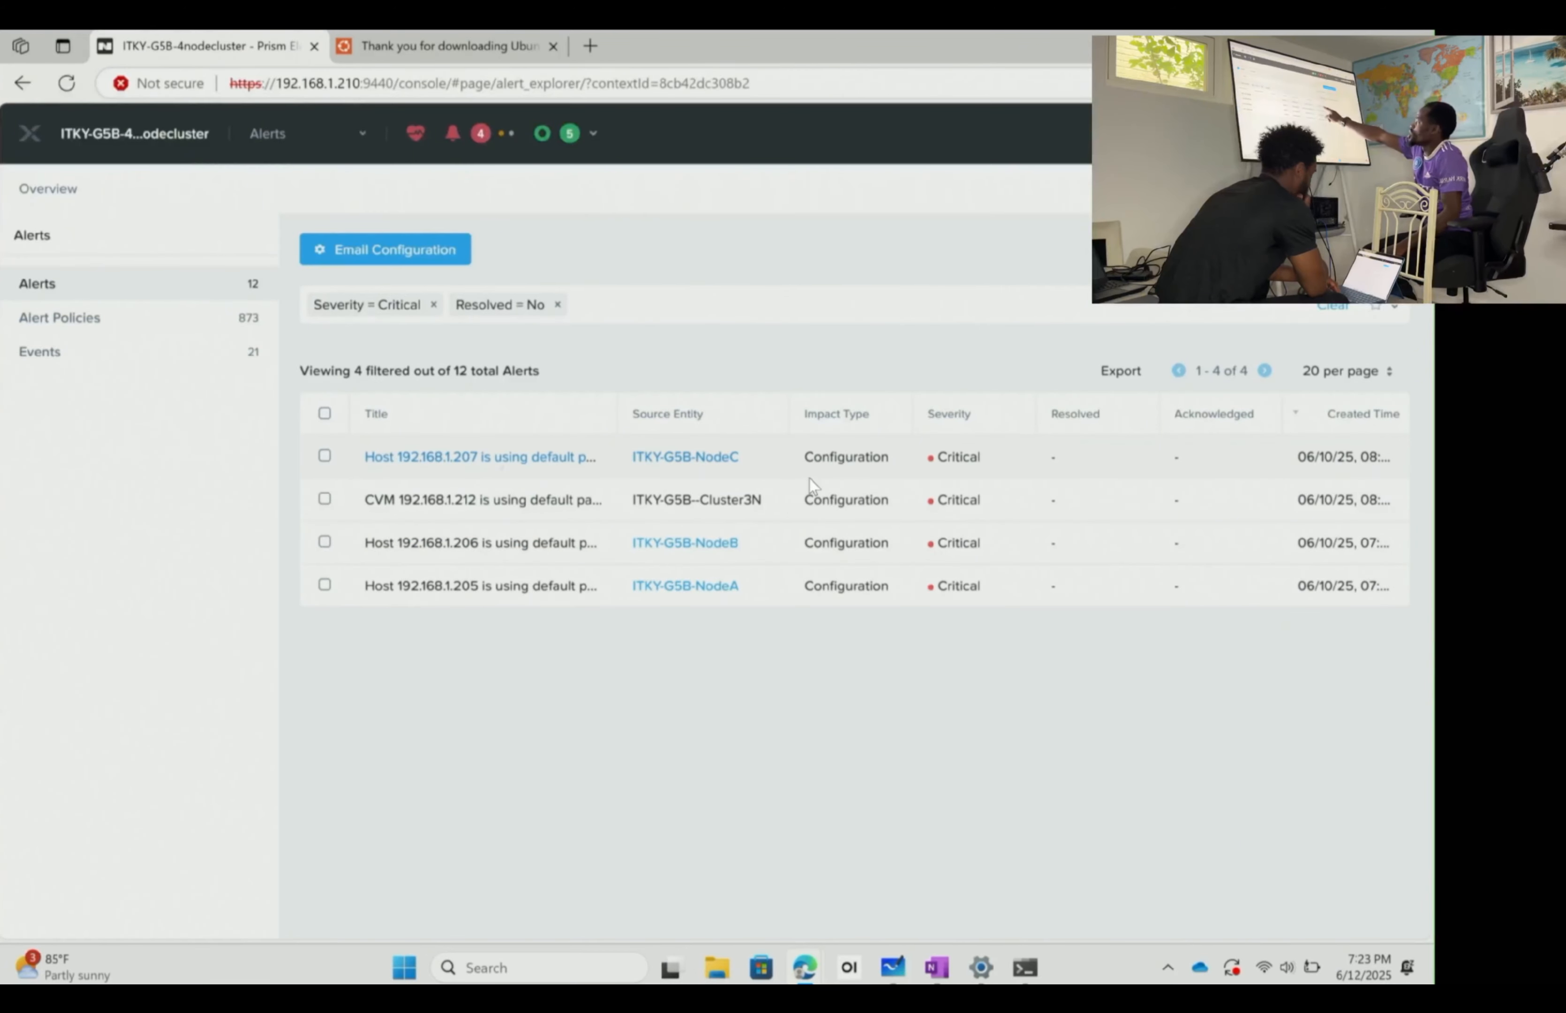
pyautogui.click(416, 133)
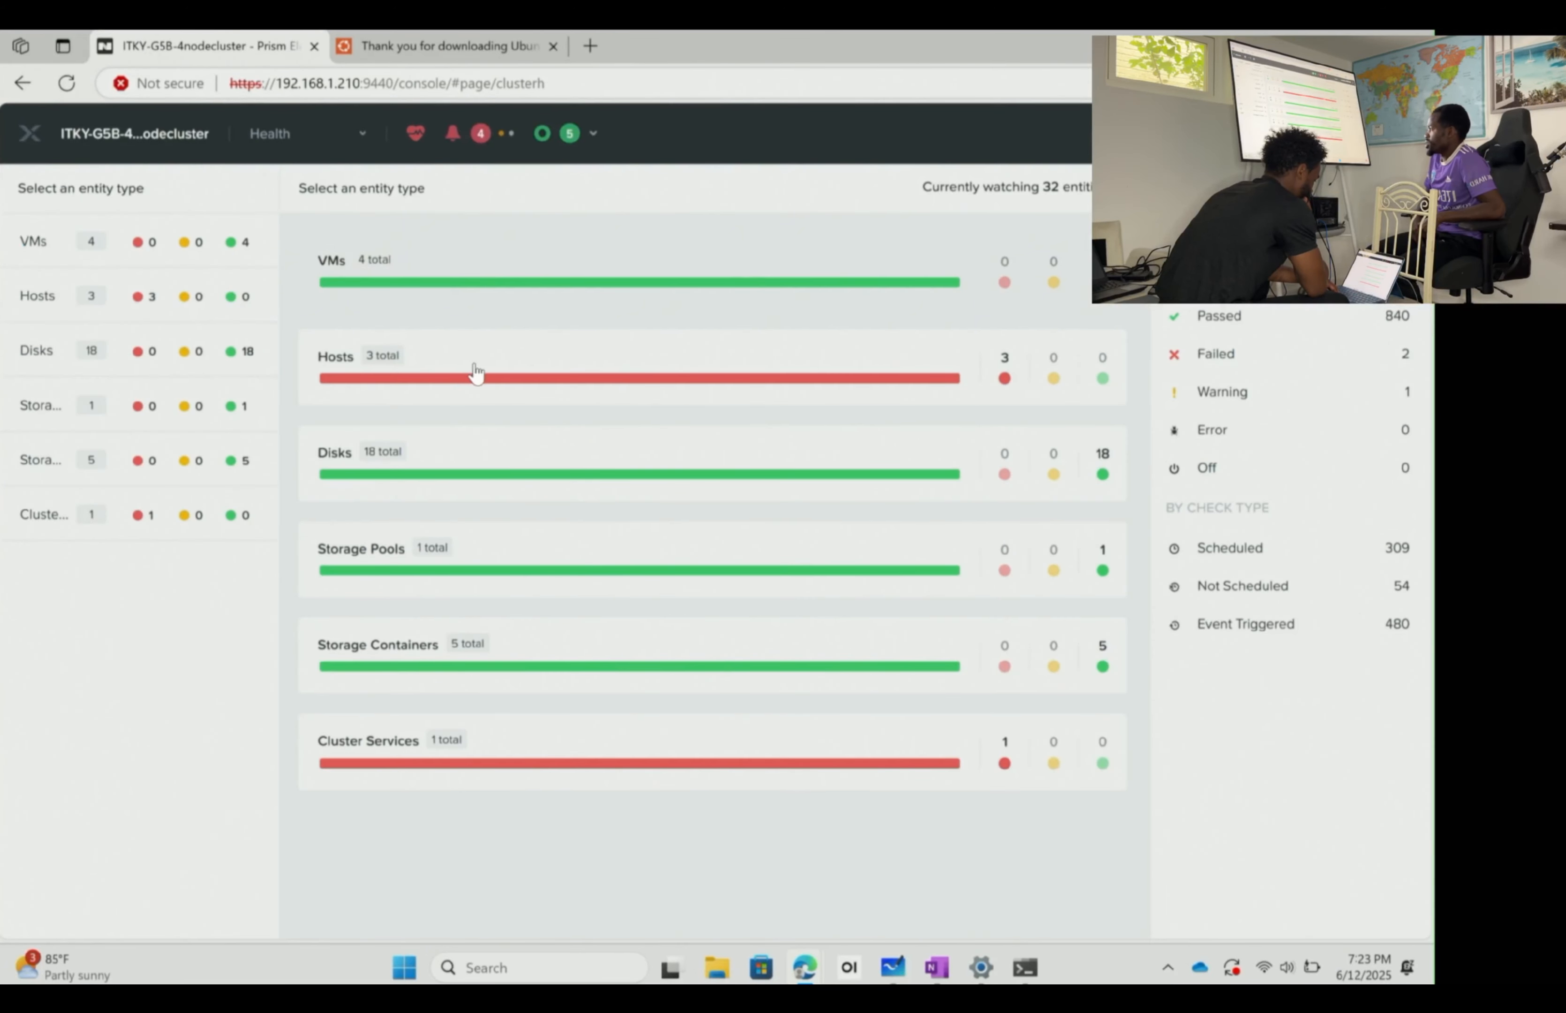
pyautogui.click(478, 134)
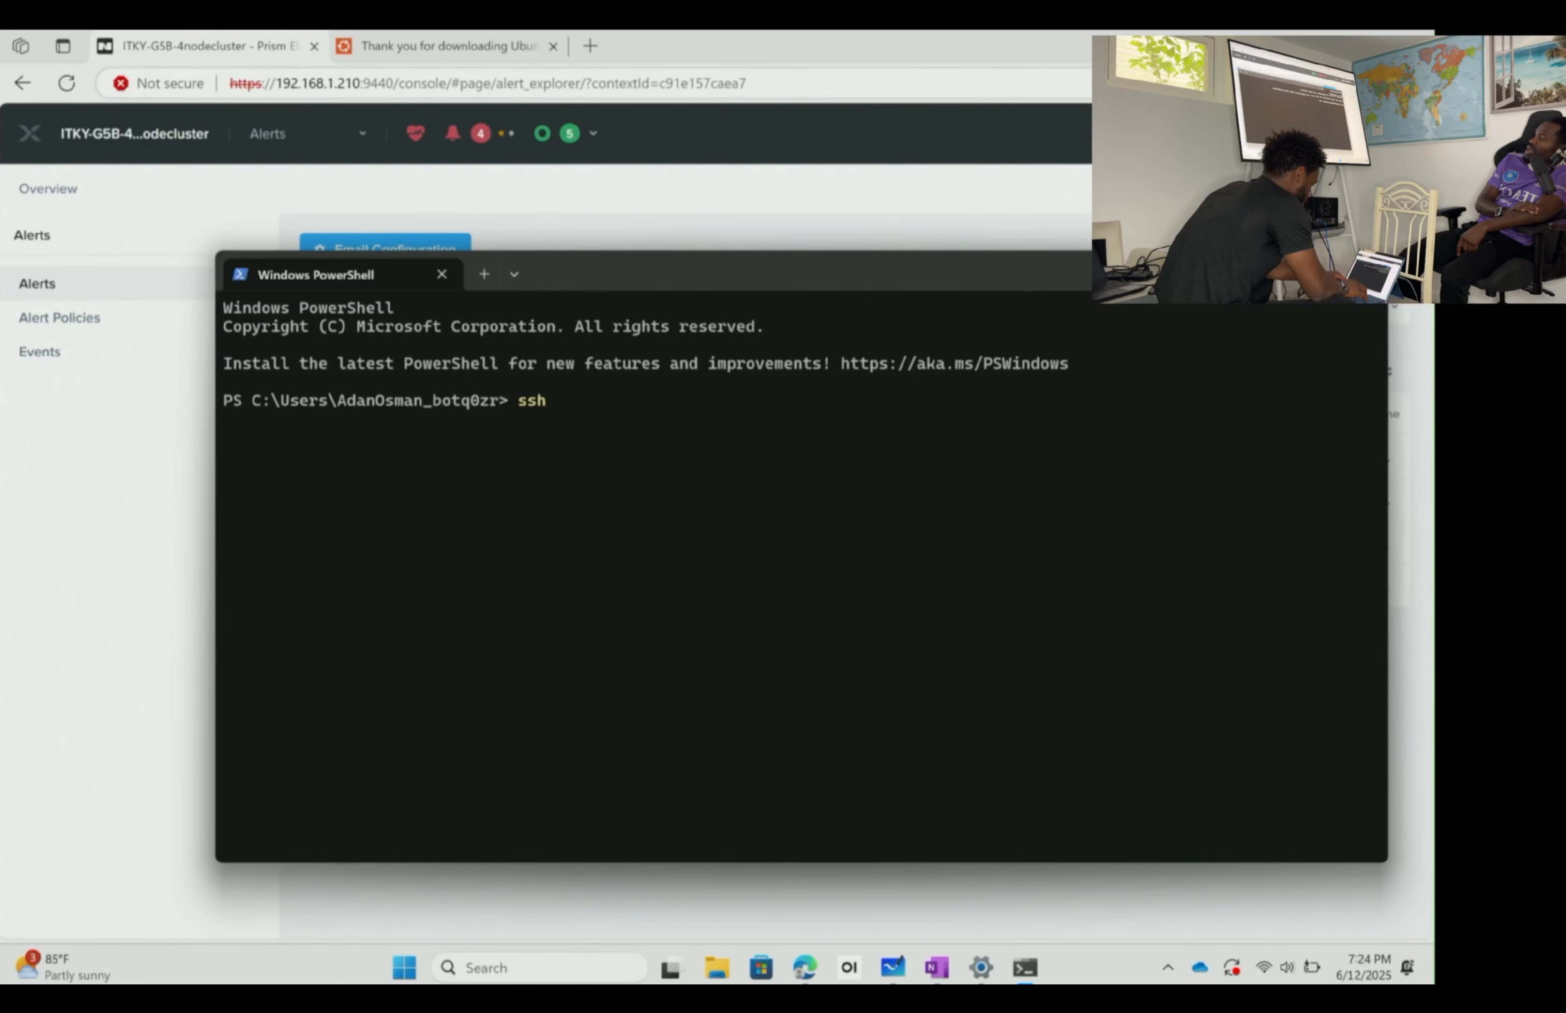
pyautogui.write('nutanix')
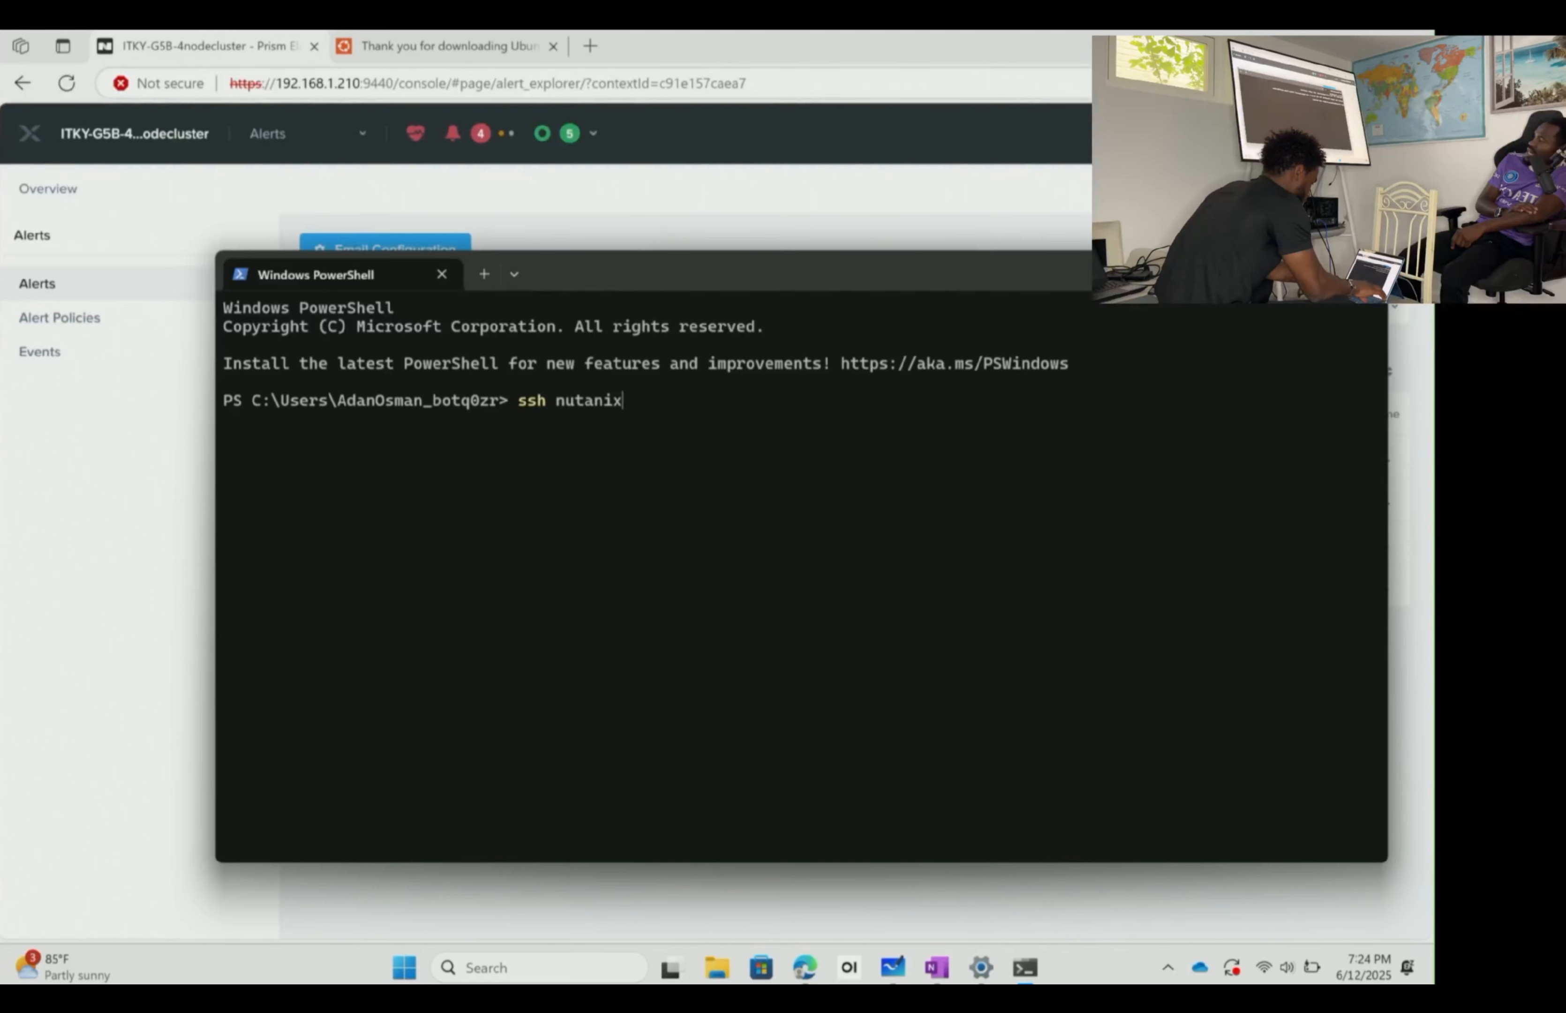
pyautogui.write('@')
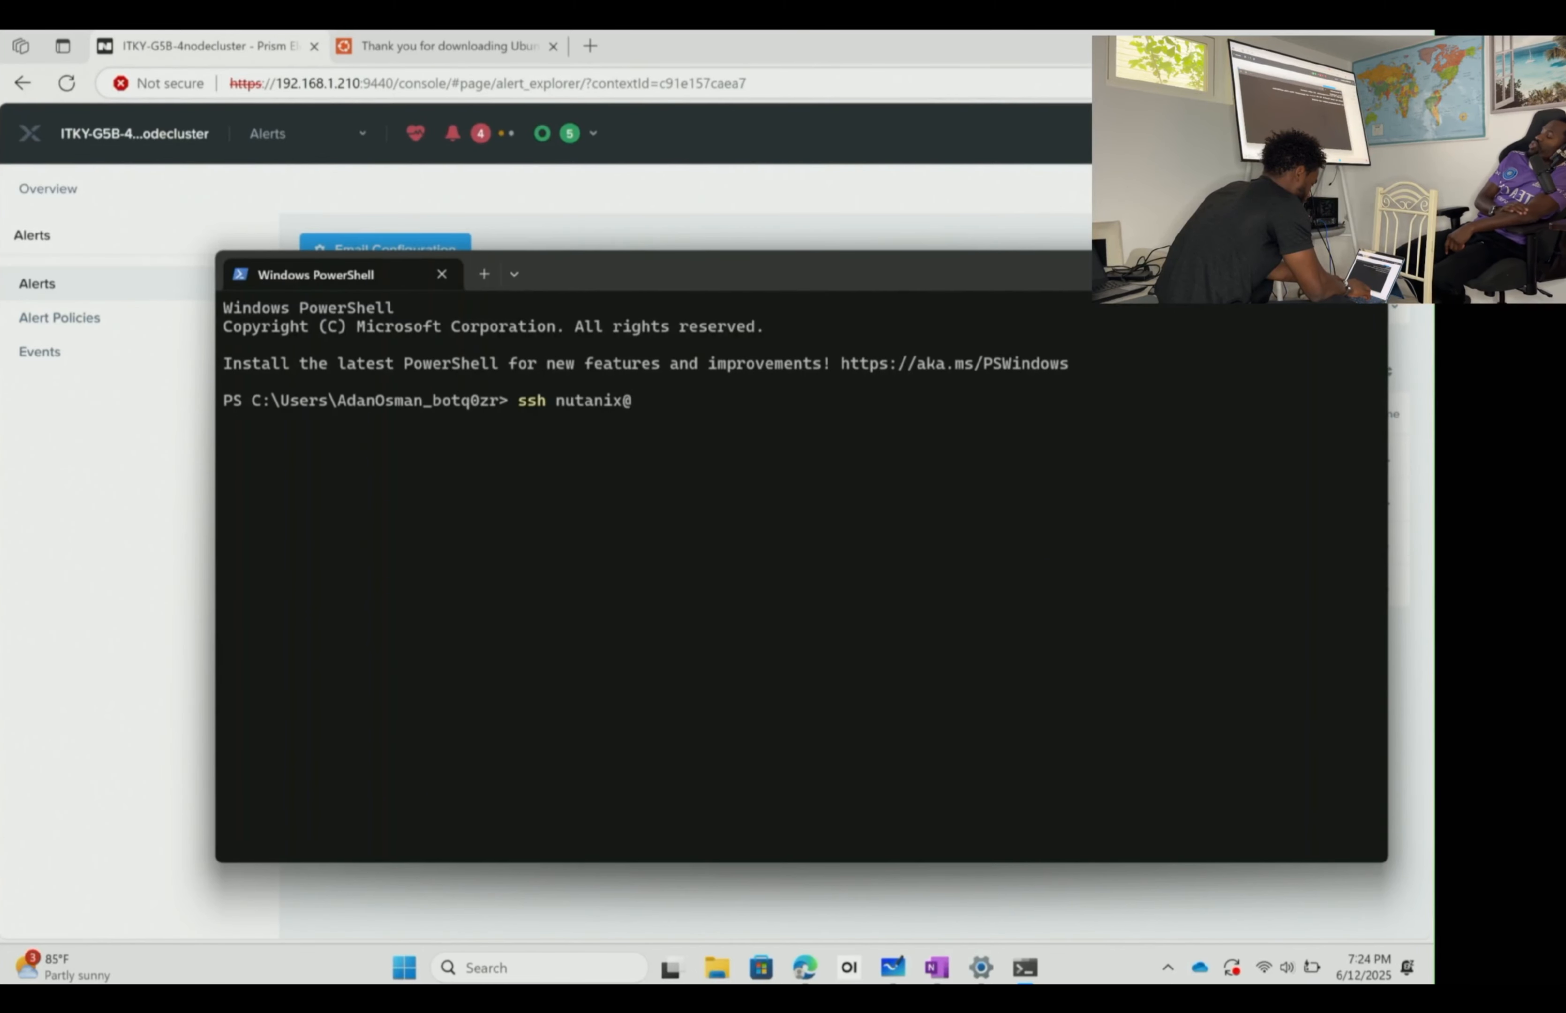
pyautogui.write('192.1')
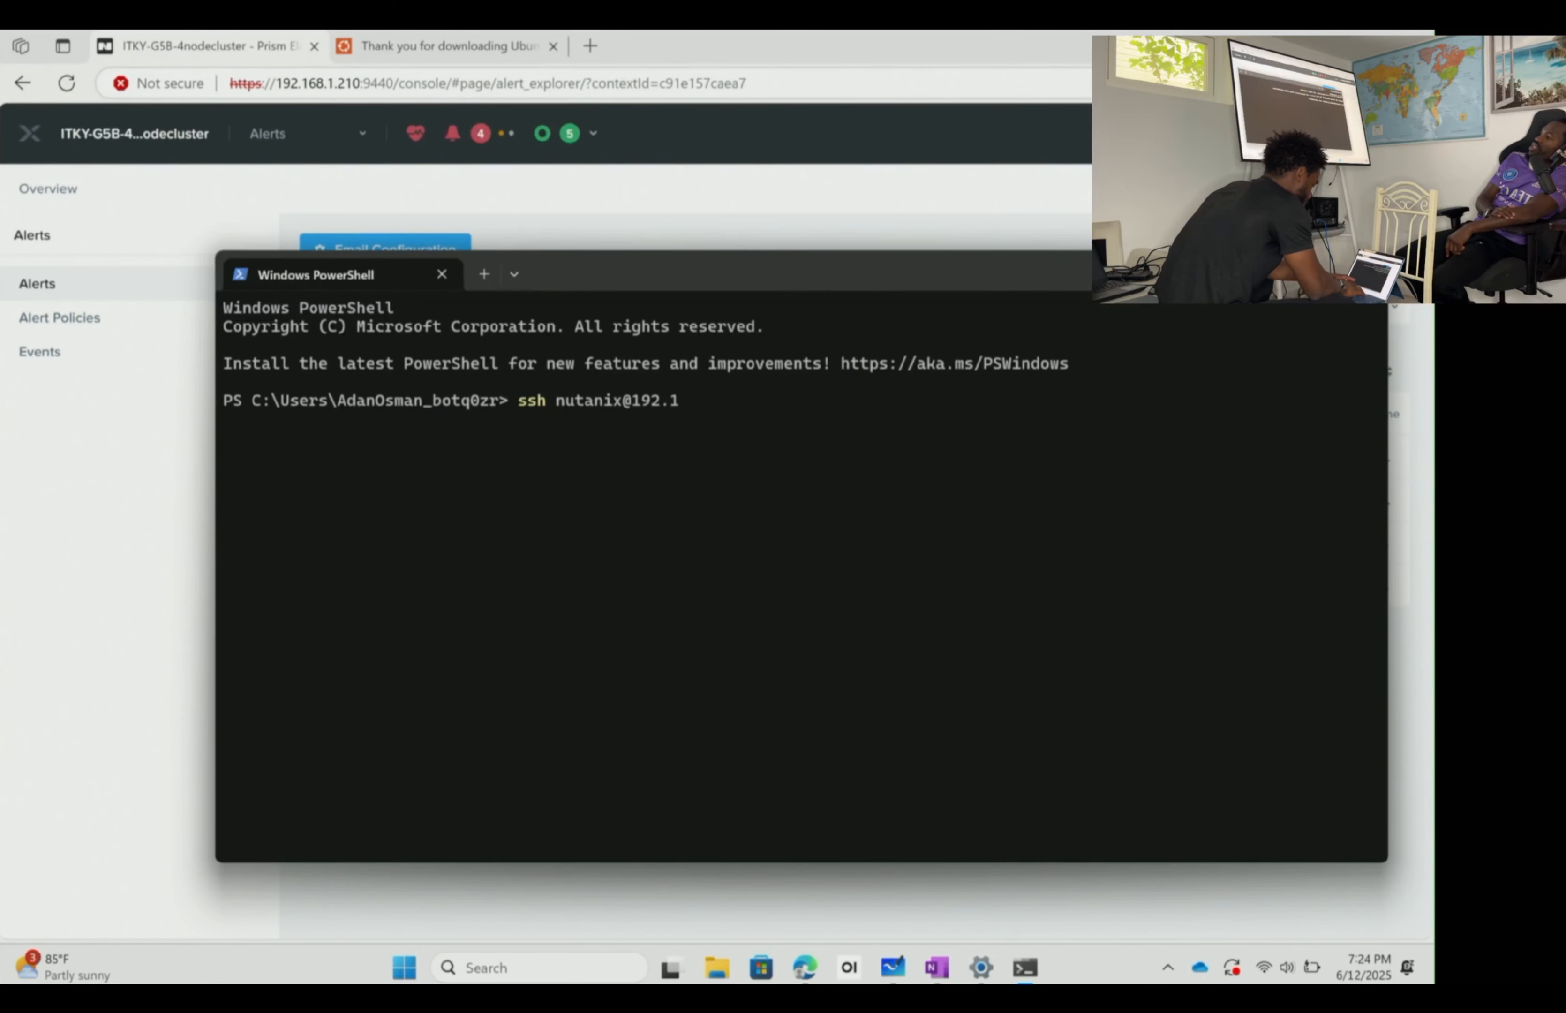
pyautogui.write('68.1.210')
pyautogui.press('Return')
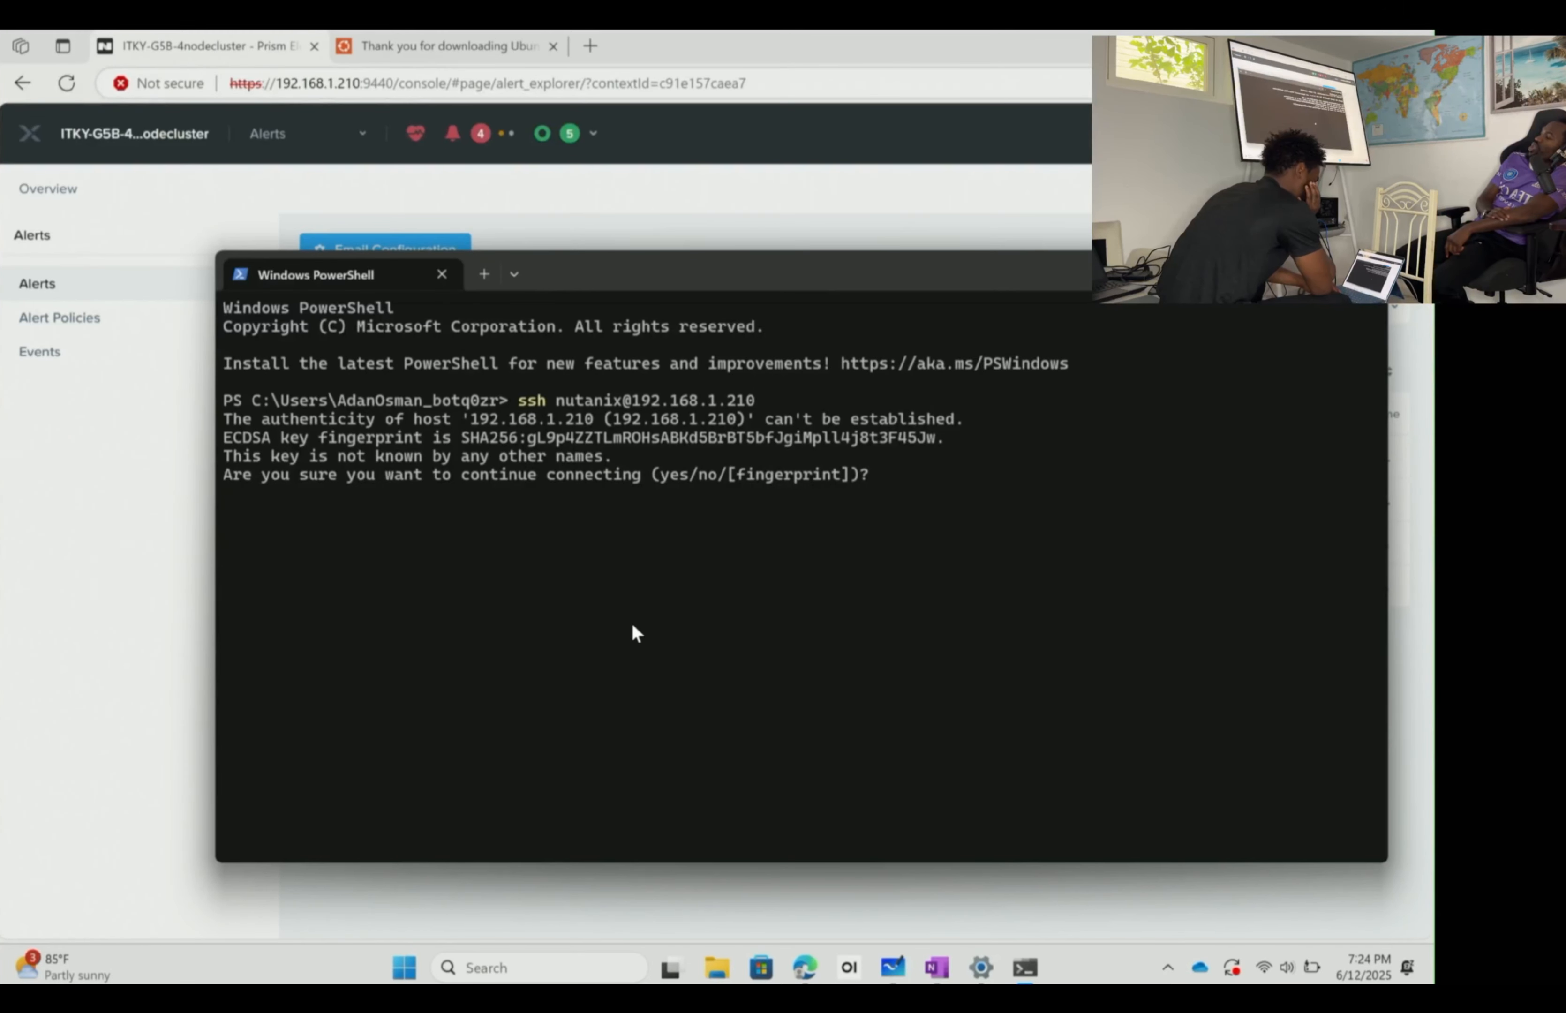
pyautogui.write('ye')
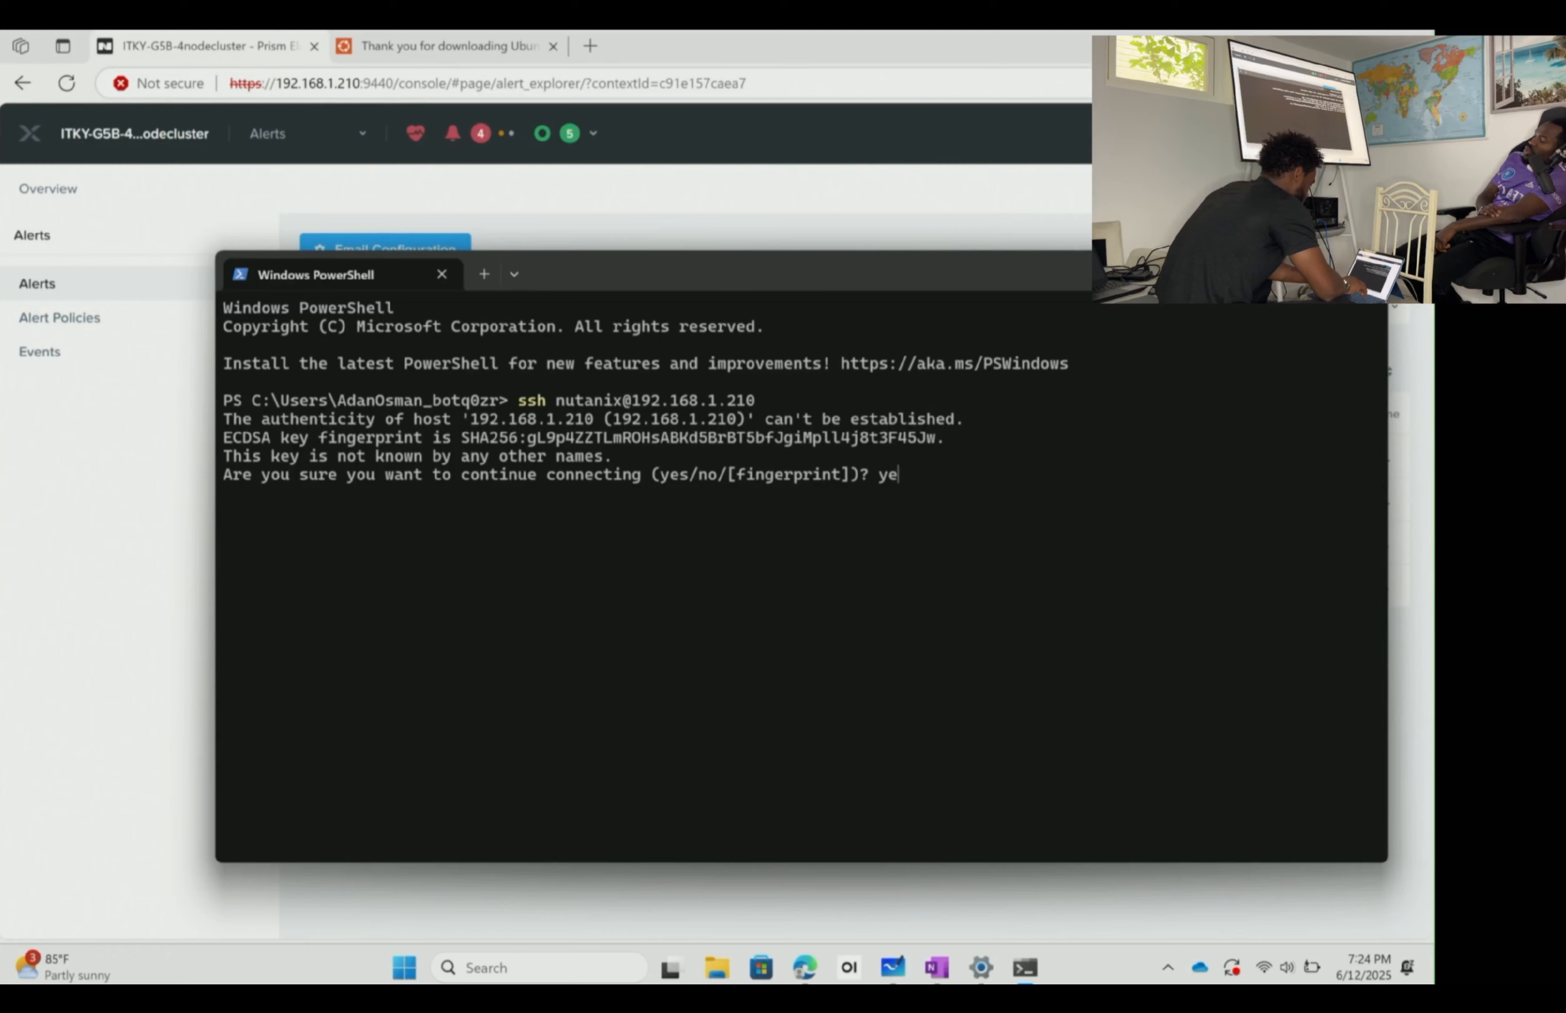
pyautogui.write('s')
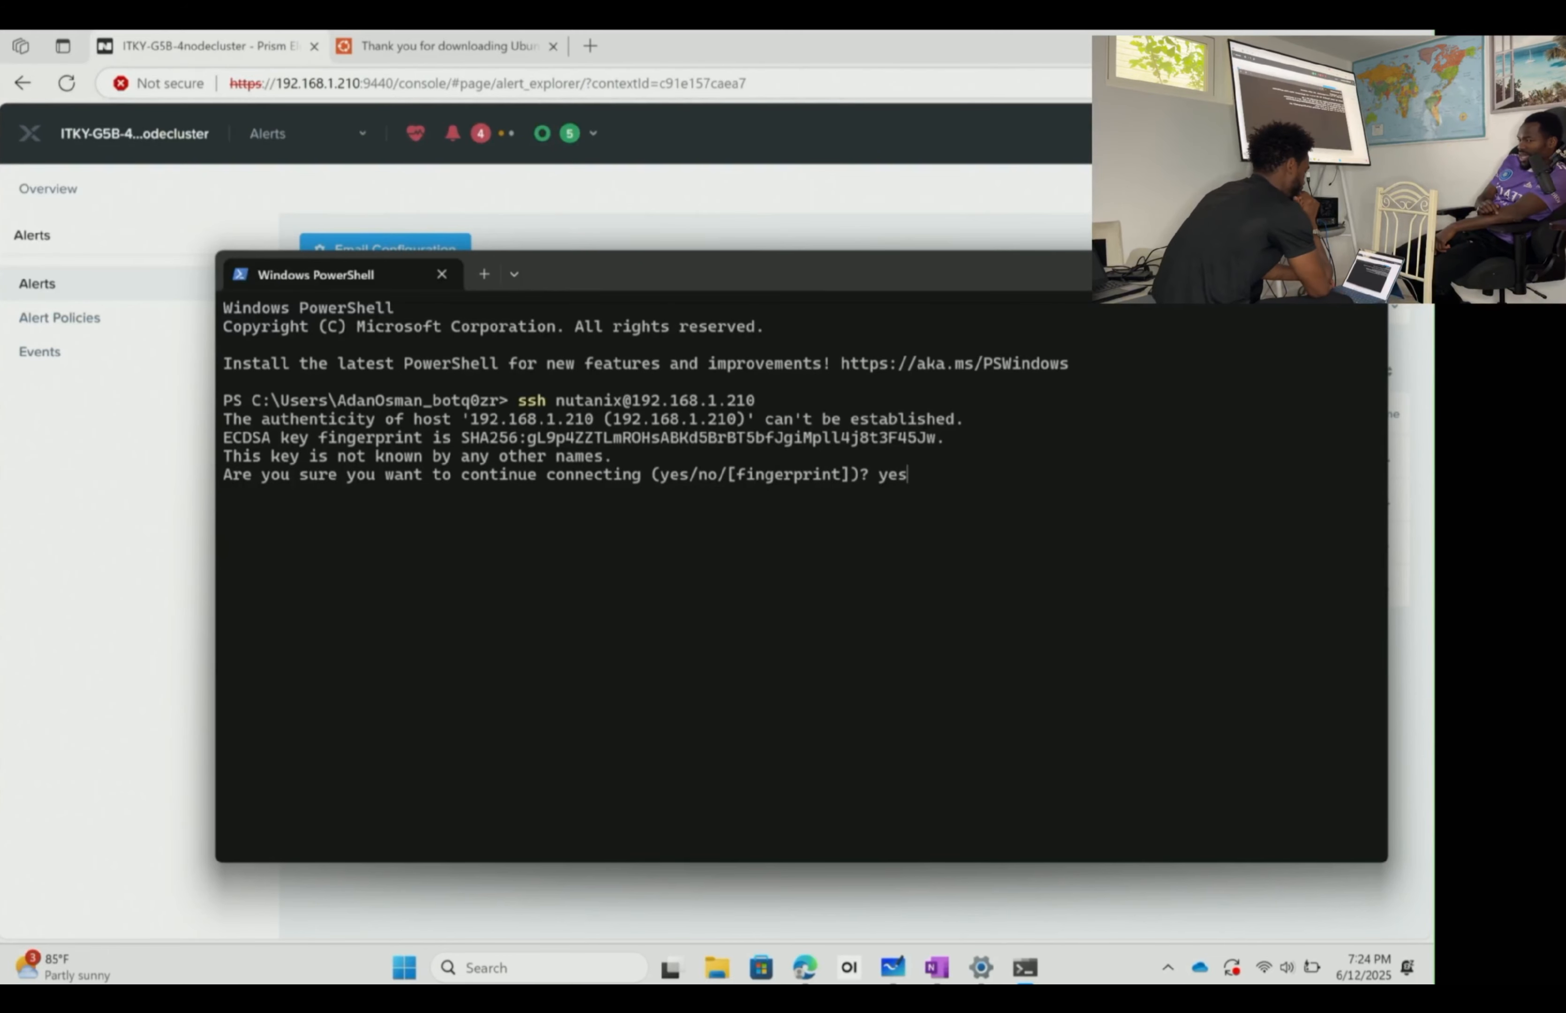
pyautogui.press('Return')
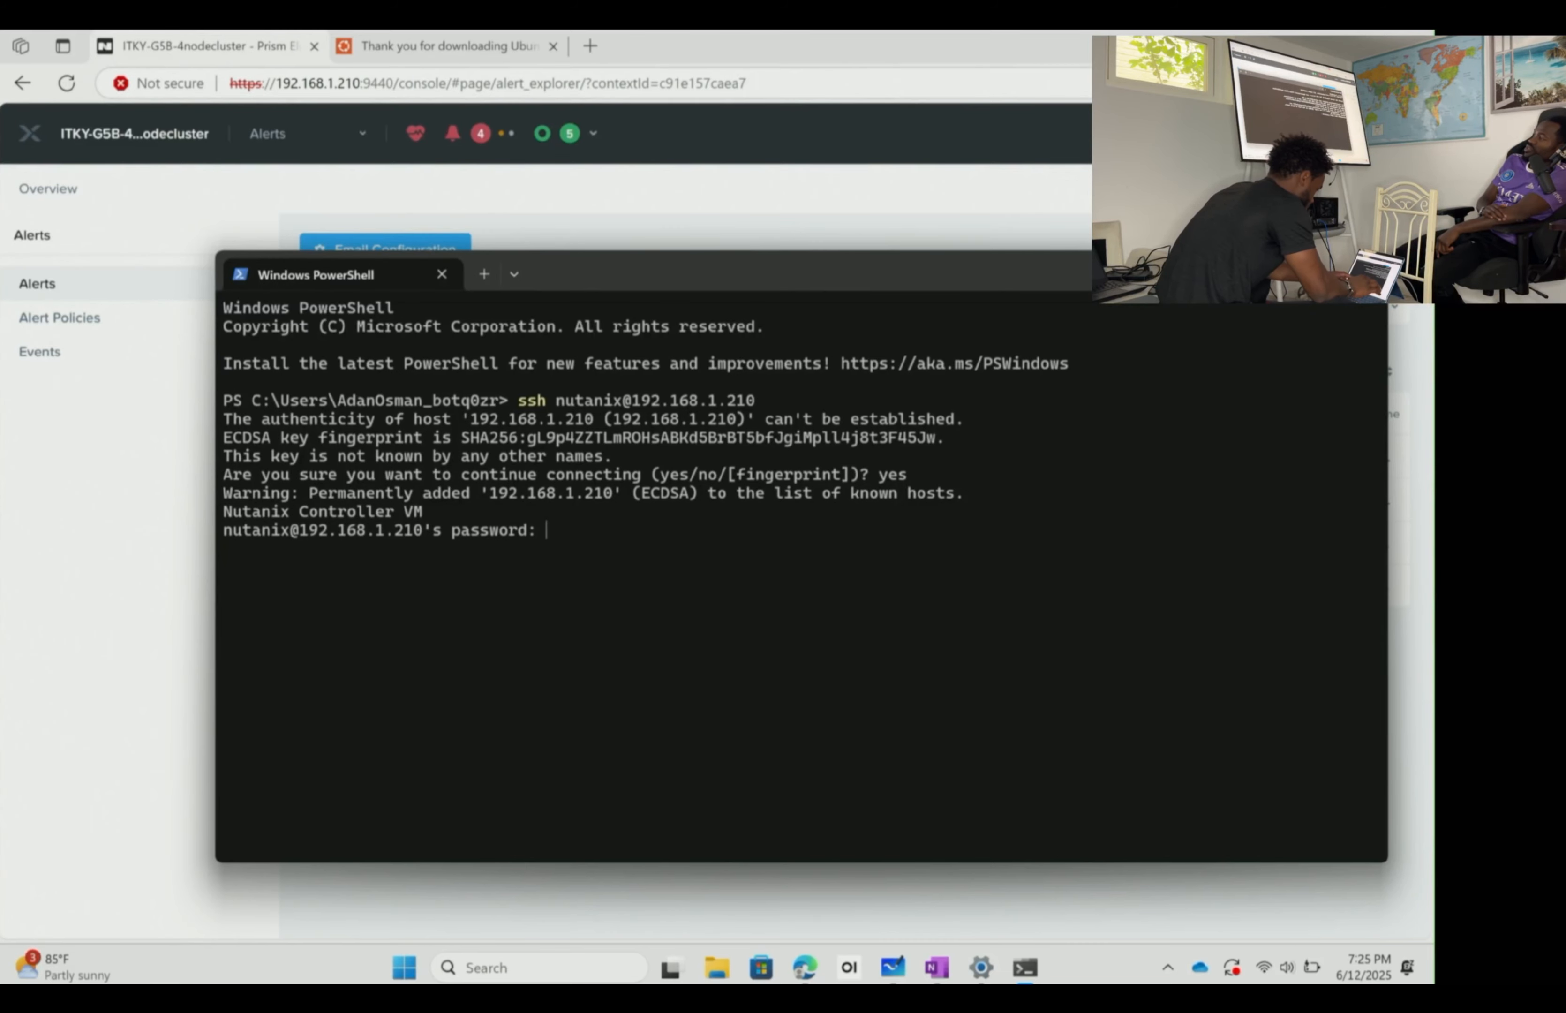
pyautogui.press('Return')
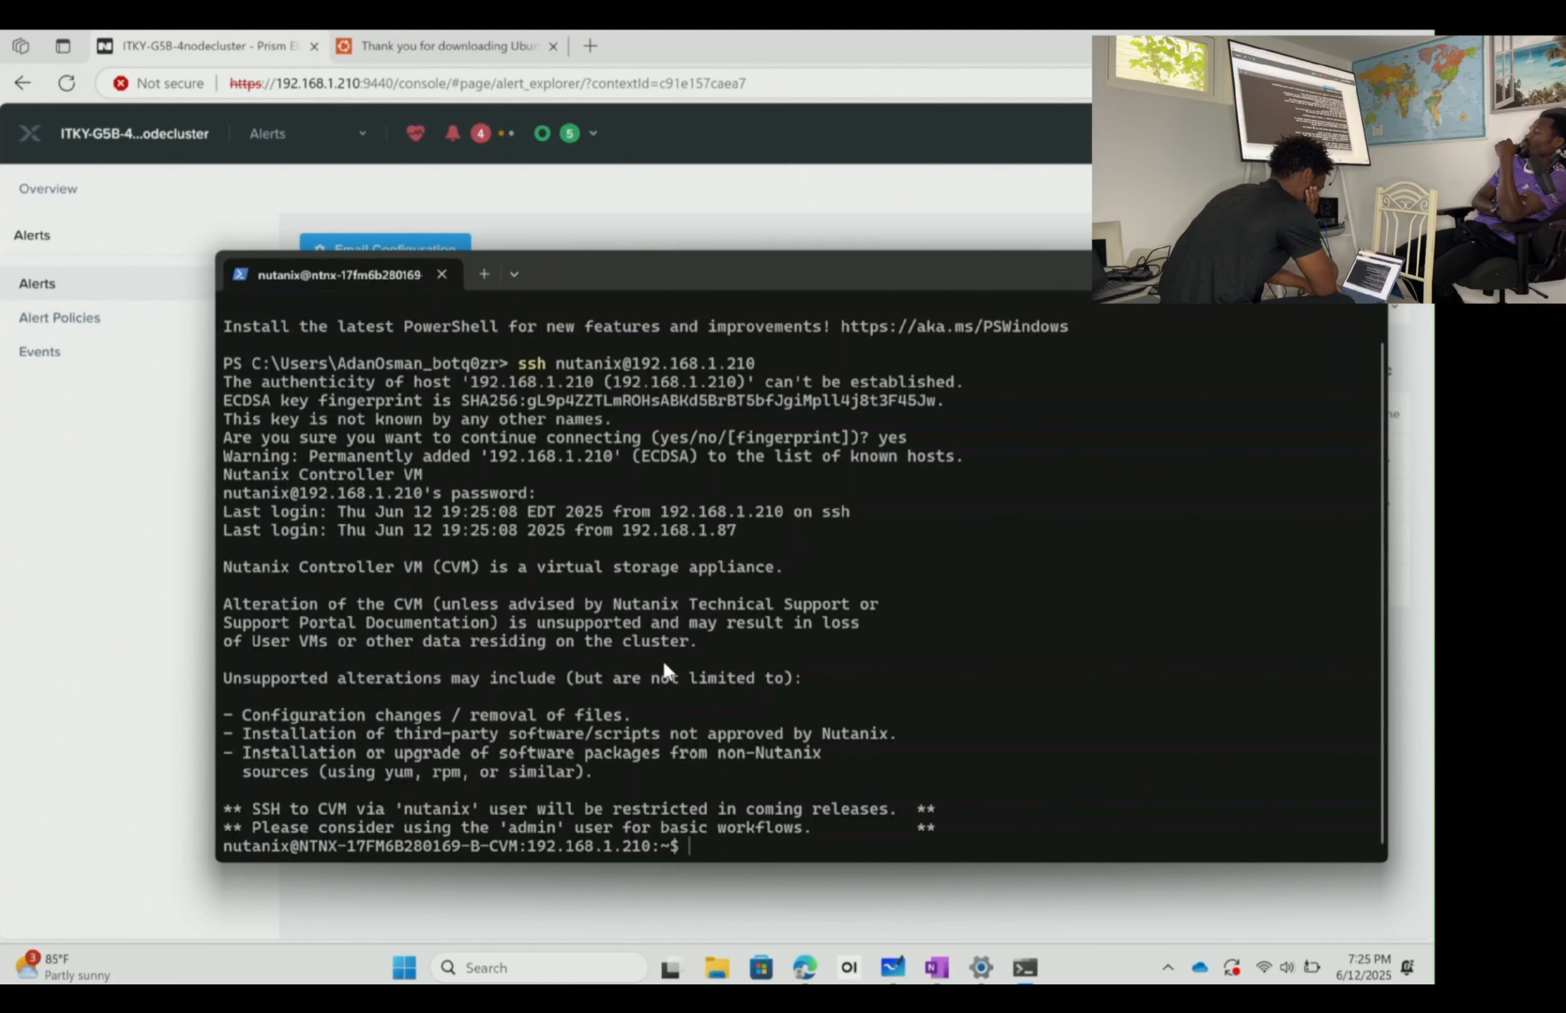
pyautogui.write('sudo')
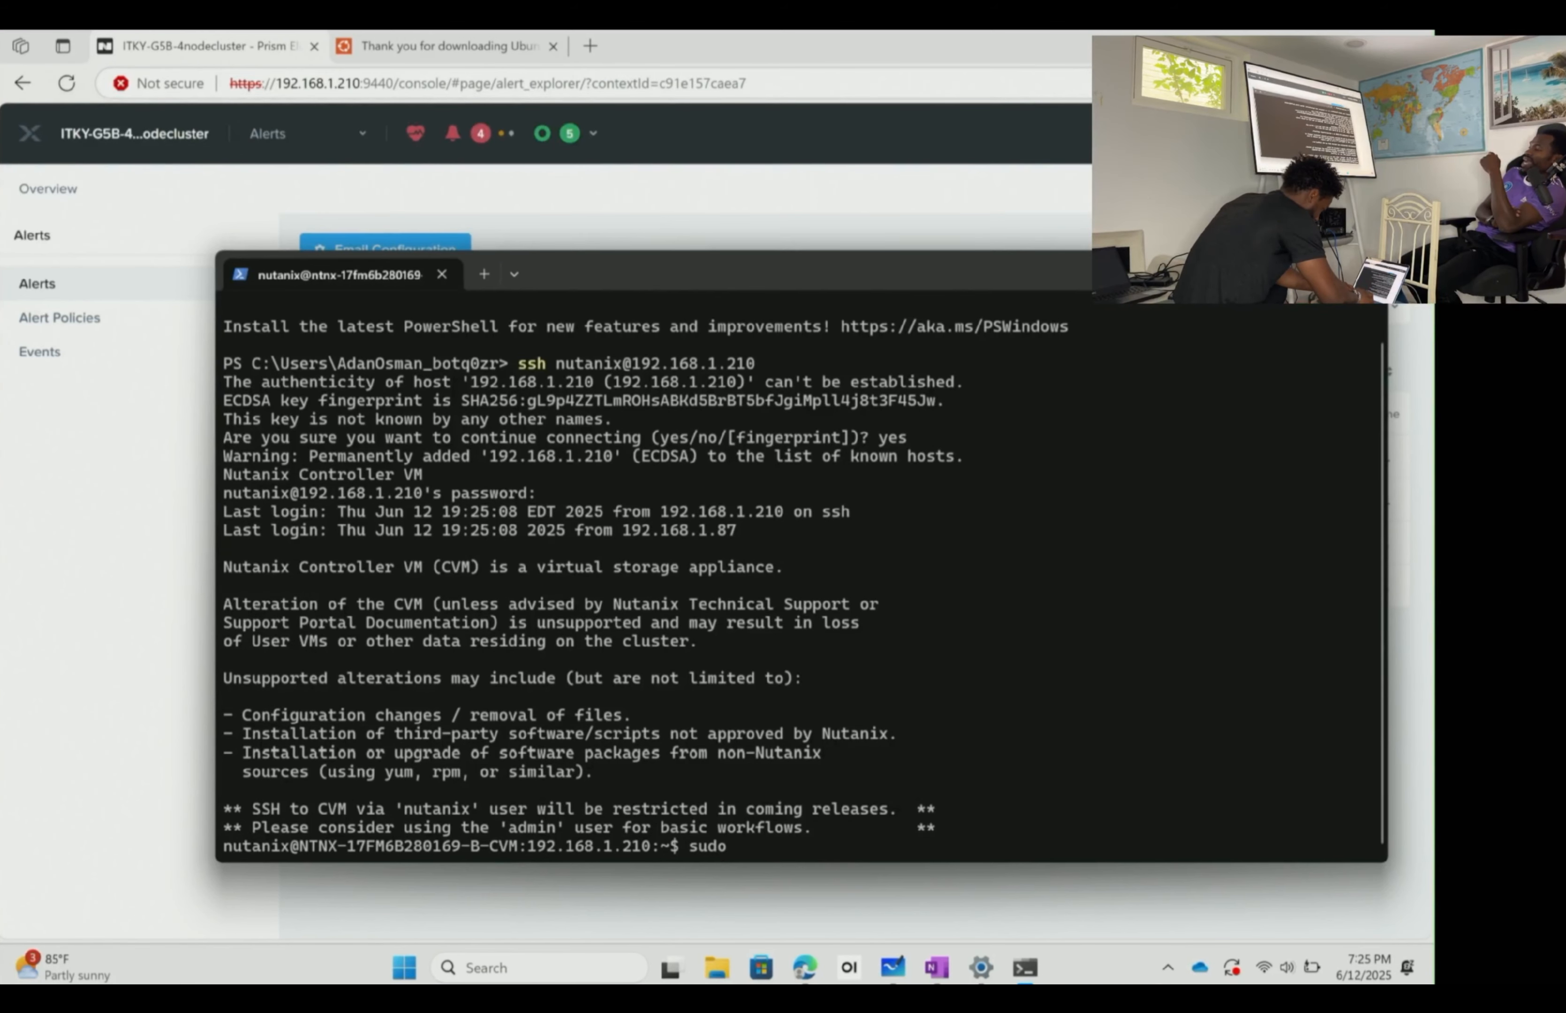
pyautogui.write(' passwd')
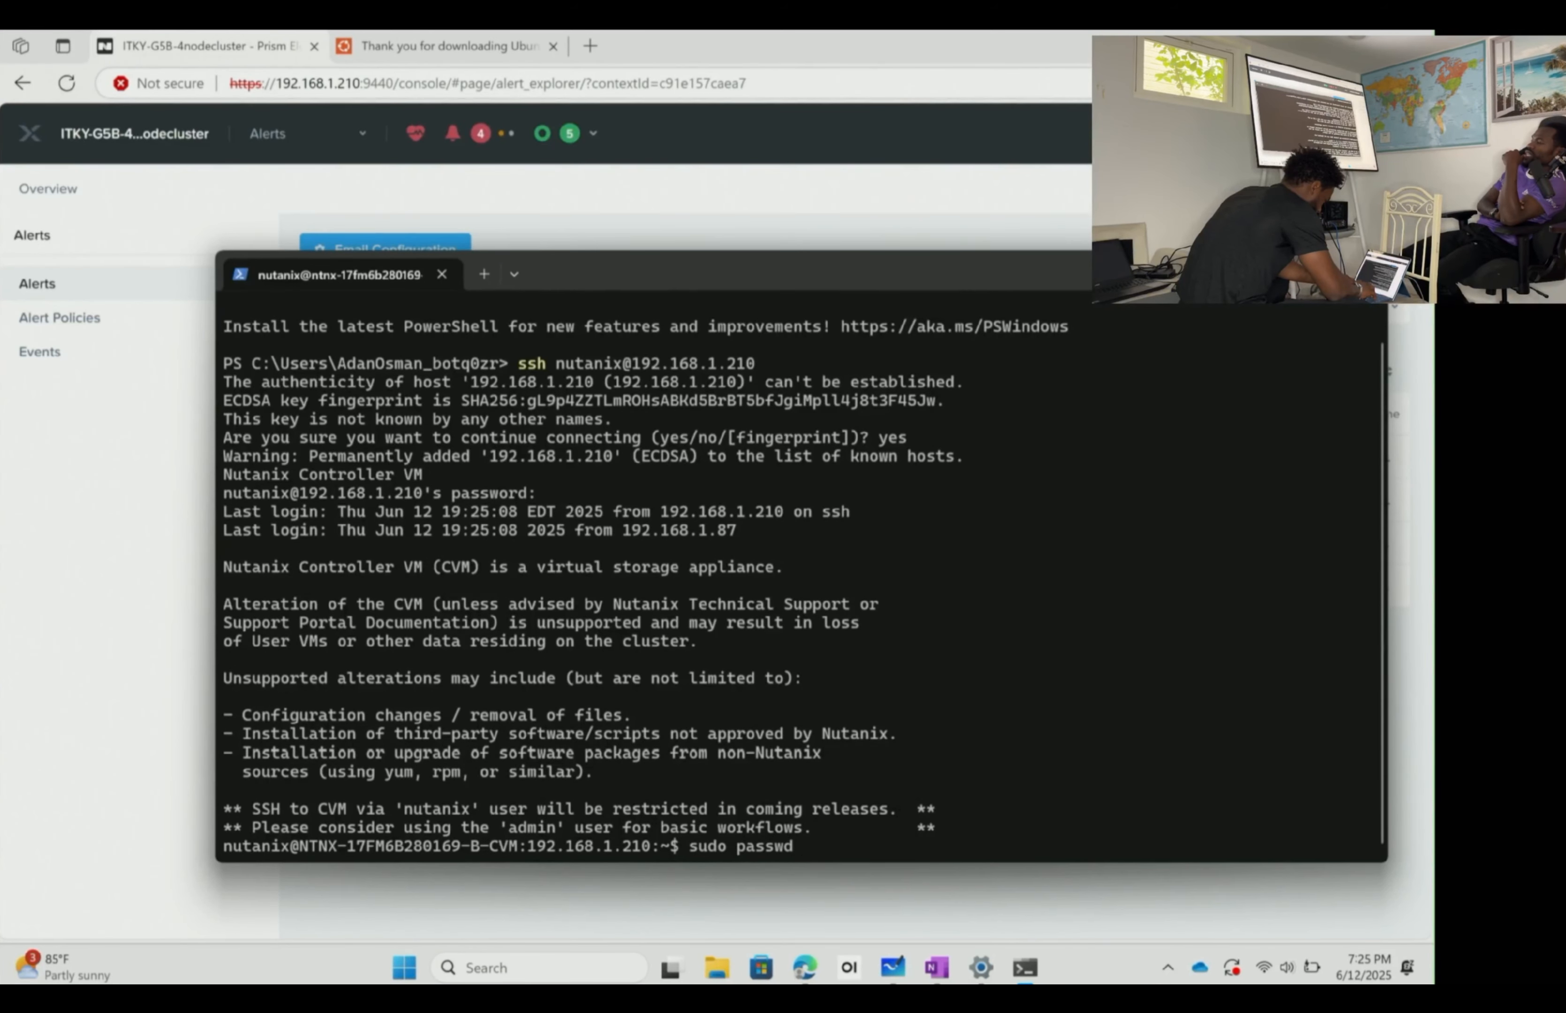
pyautogui.write(' nutanix')
# - Change the nutanix user's password on the Controller VM, then start typing another sudo passwd command
pyautogui.press('Return')
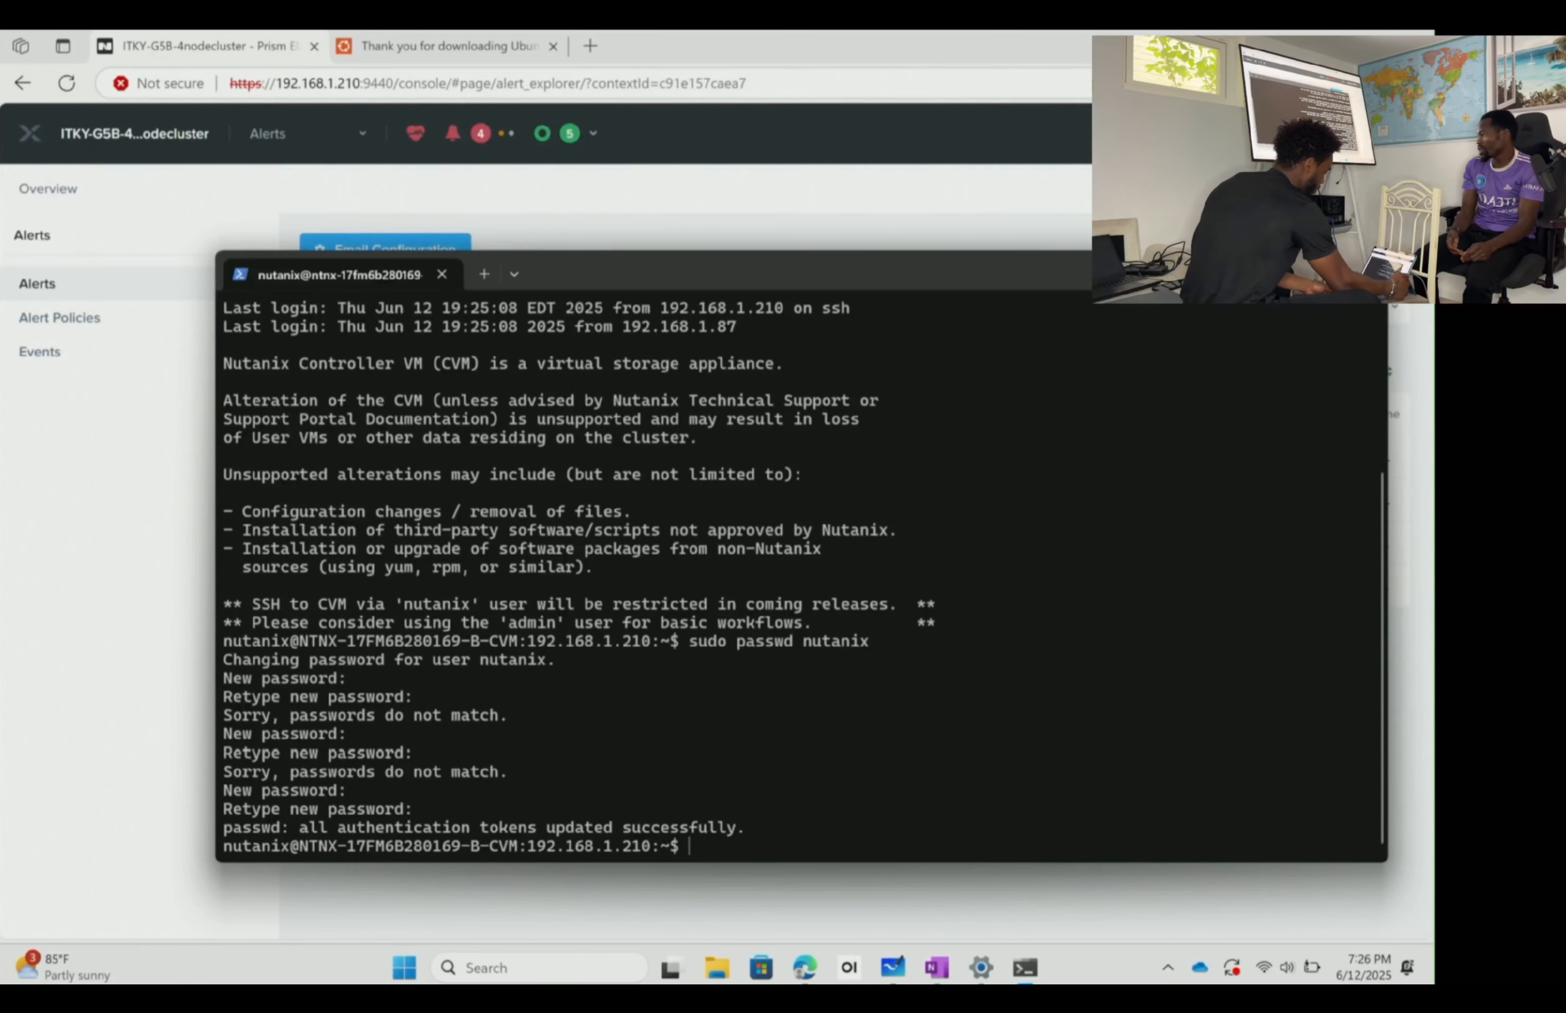
pyautogui.scroll(4, 744, 598)
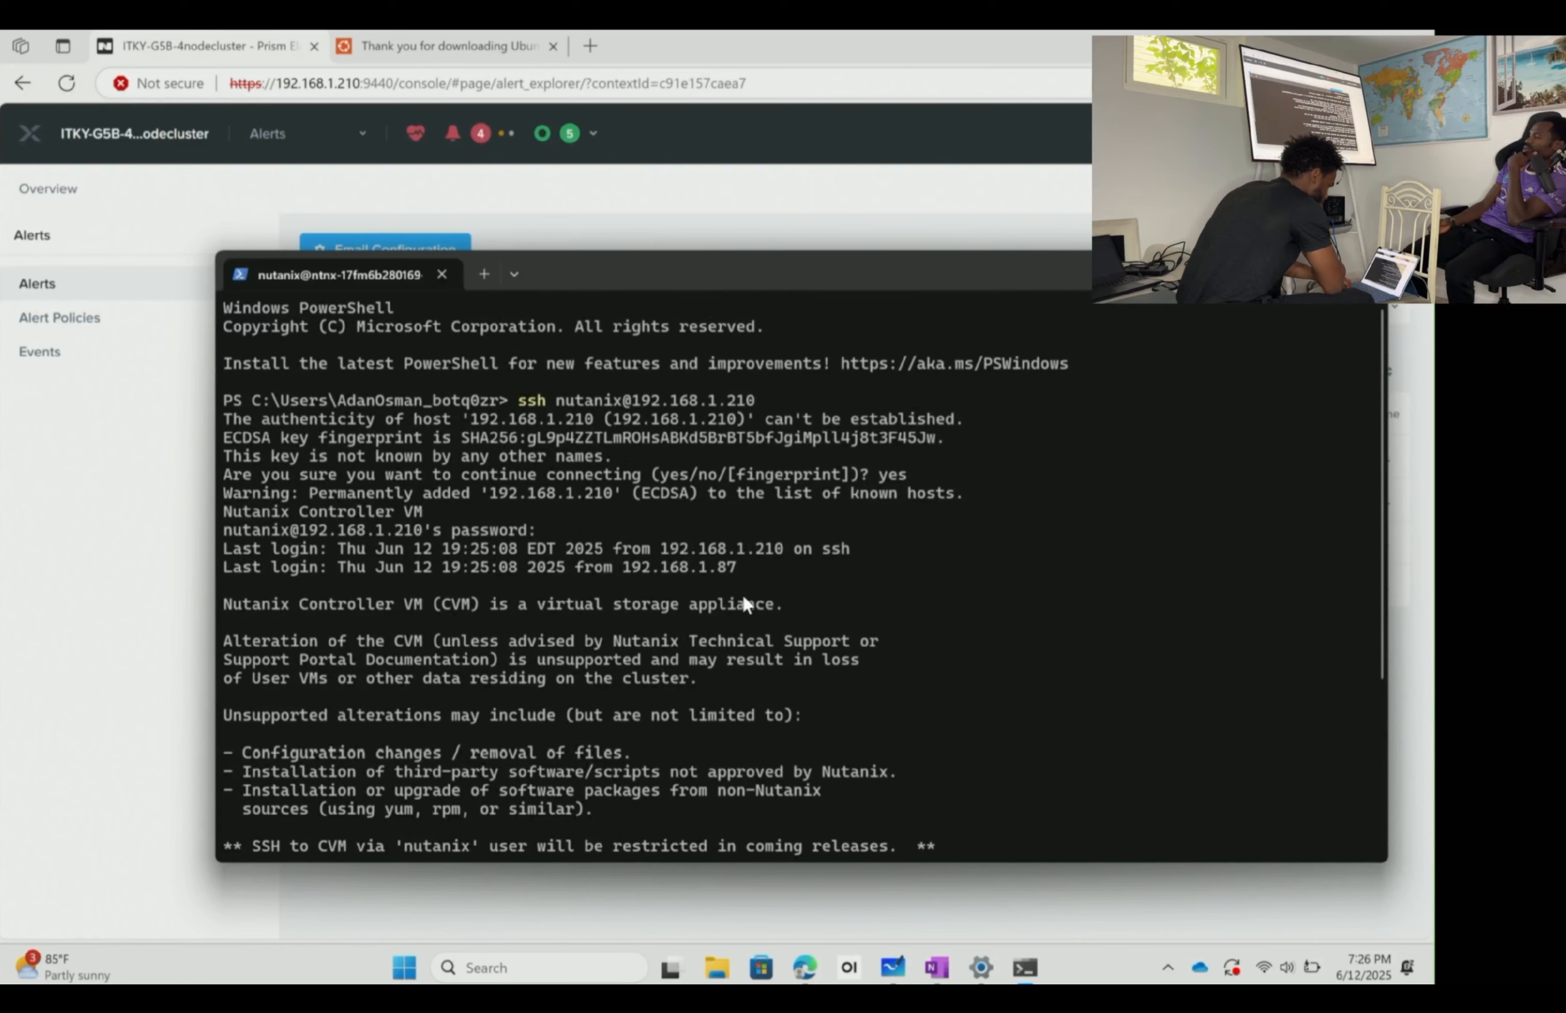
pyautogui.scroll(-4, 743, 658)
pyautogui.write('sudo pas')
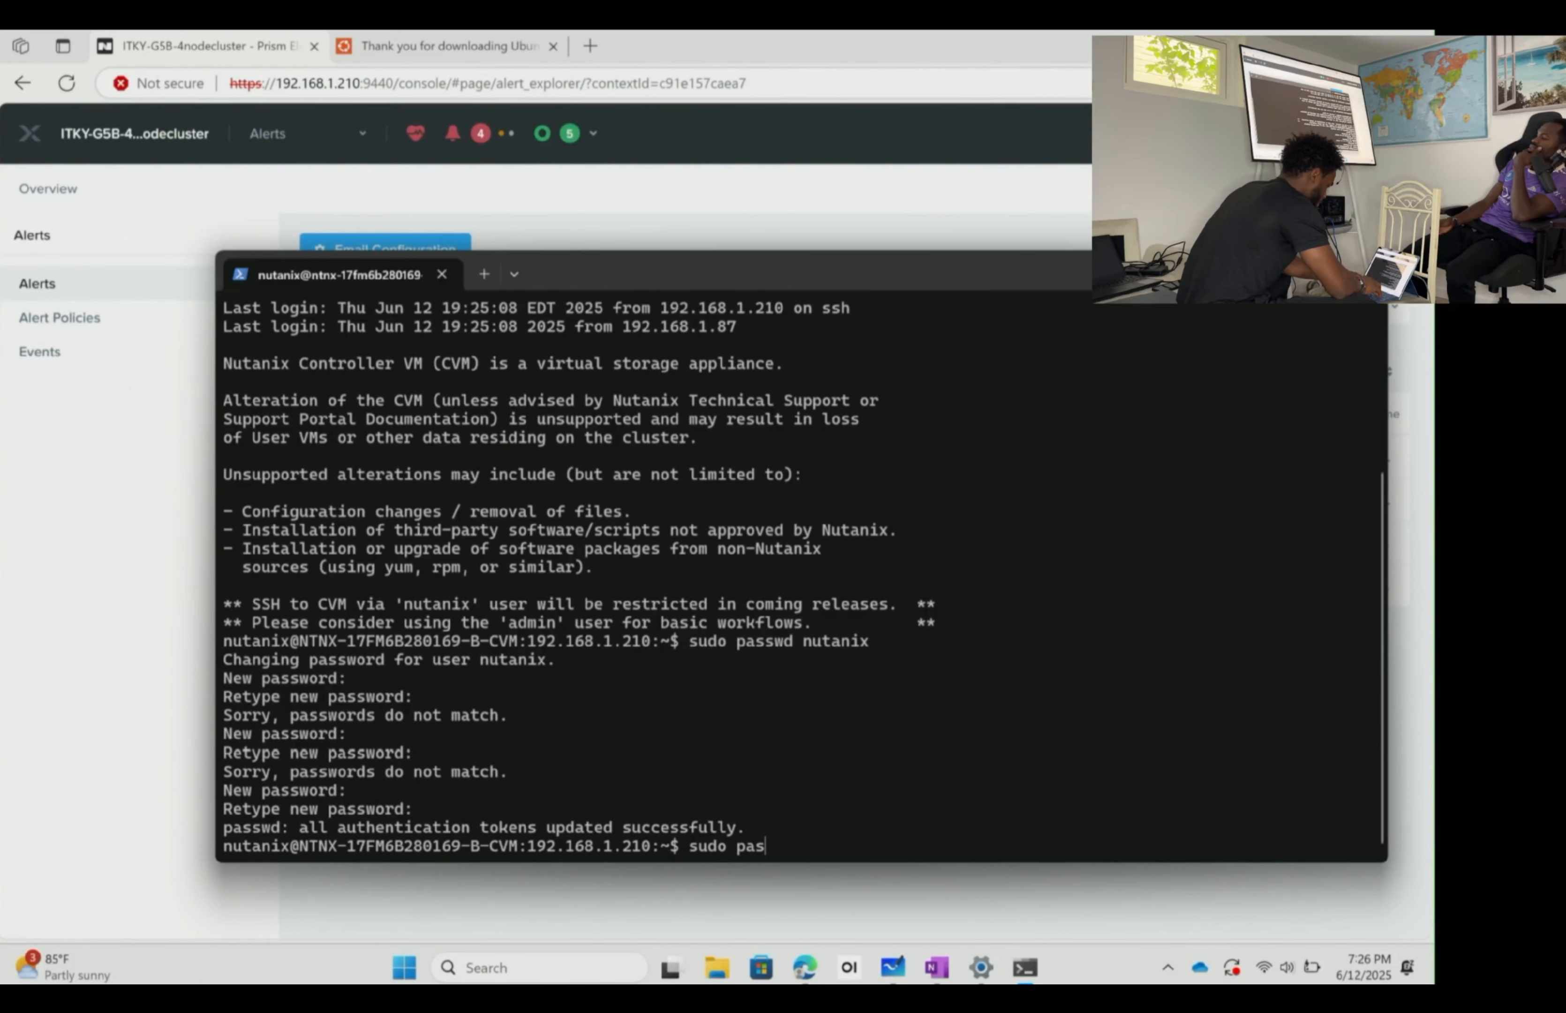
pyautogui.press('BackSpace')
pyautogui.press('BackSpace')
pyautogui.press('BackSpace')
pyautogui.write('passwd')
pyautogui.press('BackSpace')
# - Attempt to change the admin user's password with sudo passwd admin, then cancel it
pyautogui.write('d')
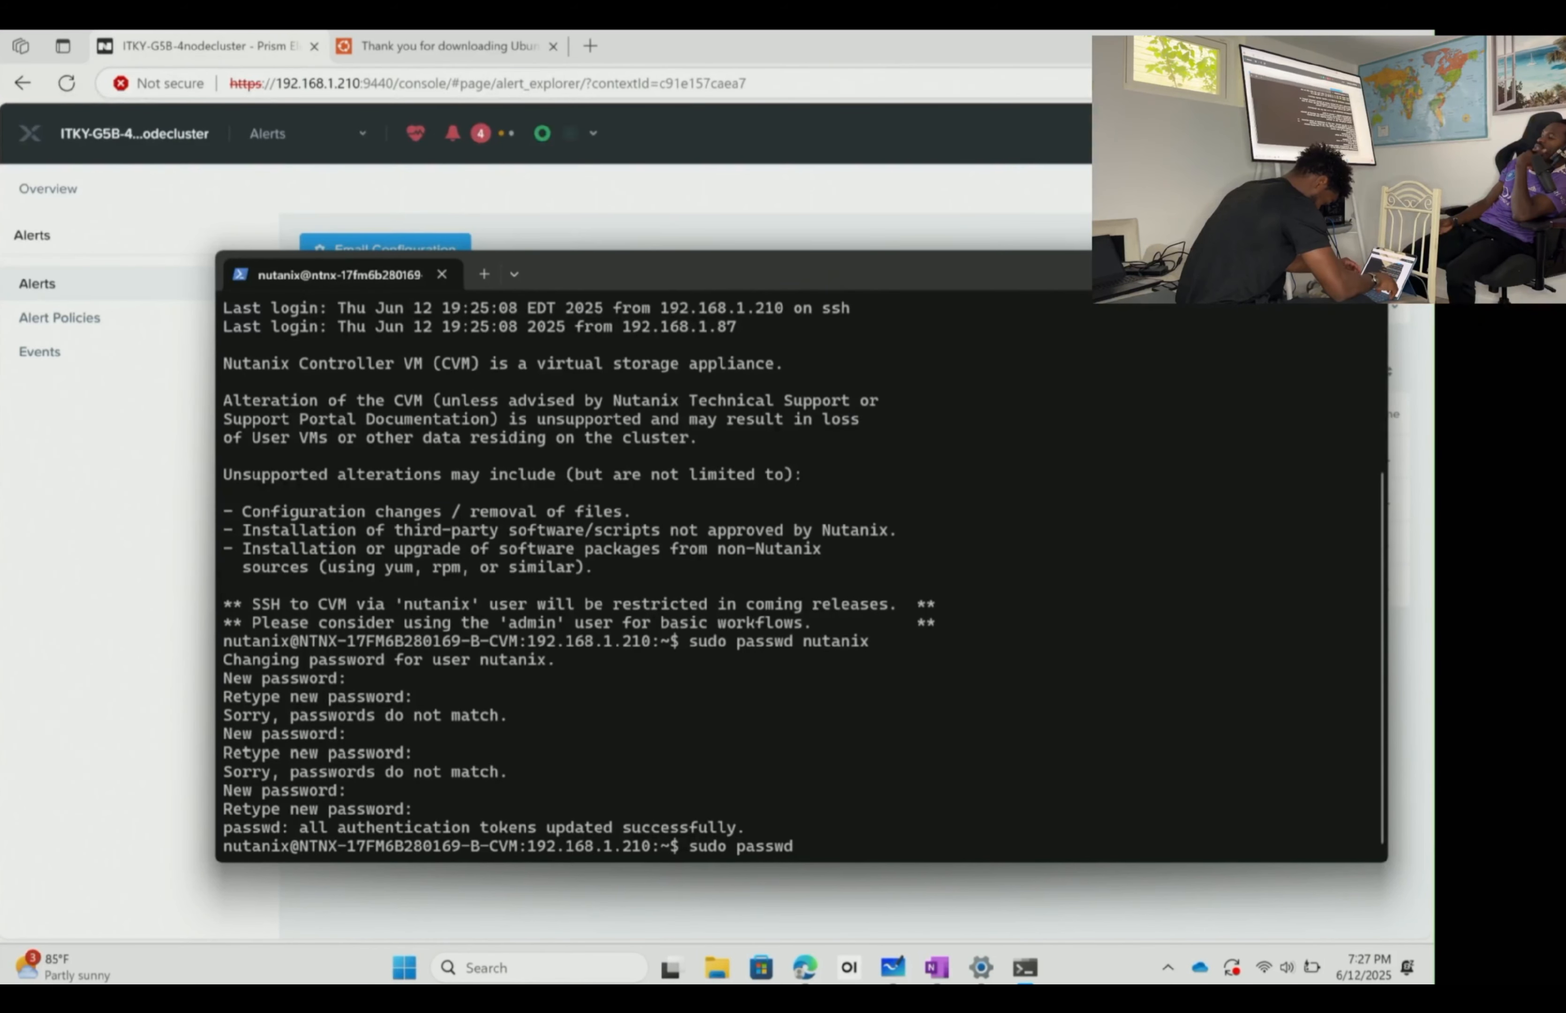
pyautogui.write(' admin')
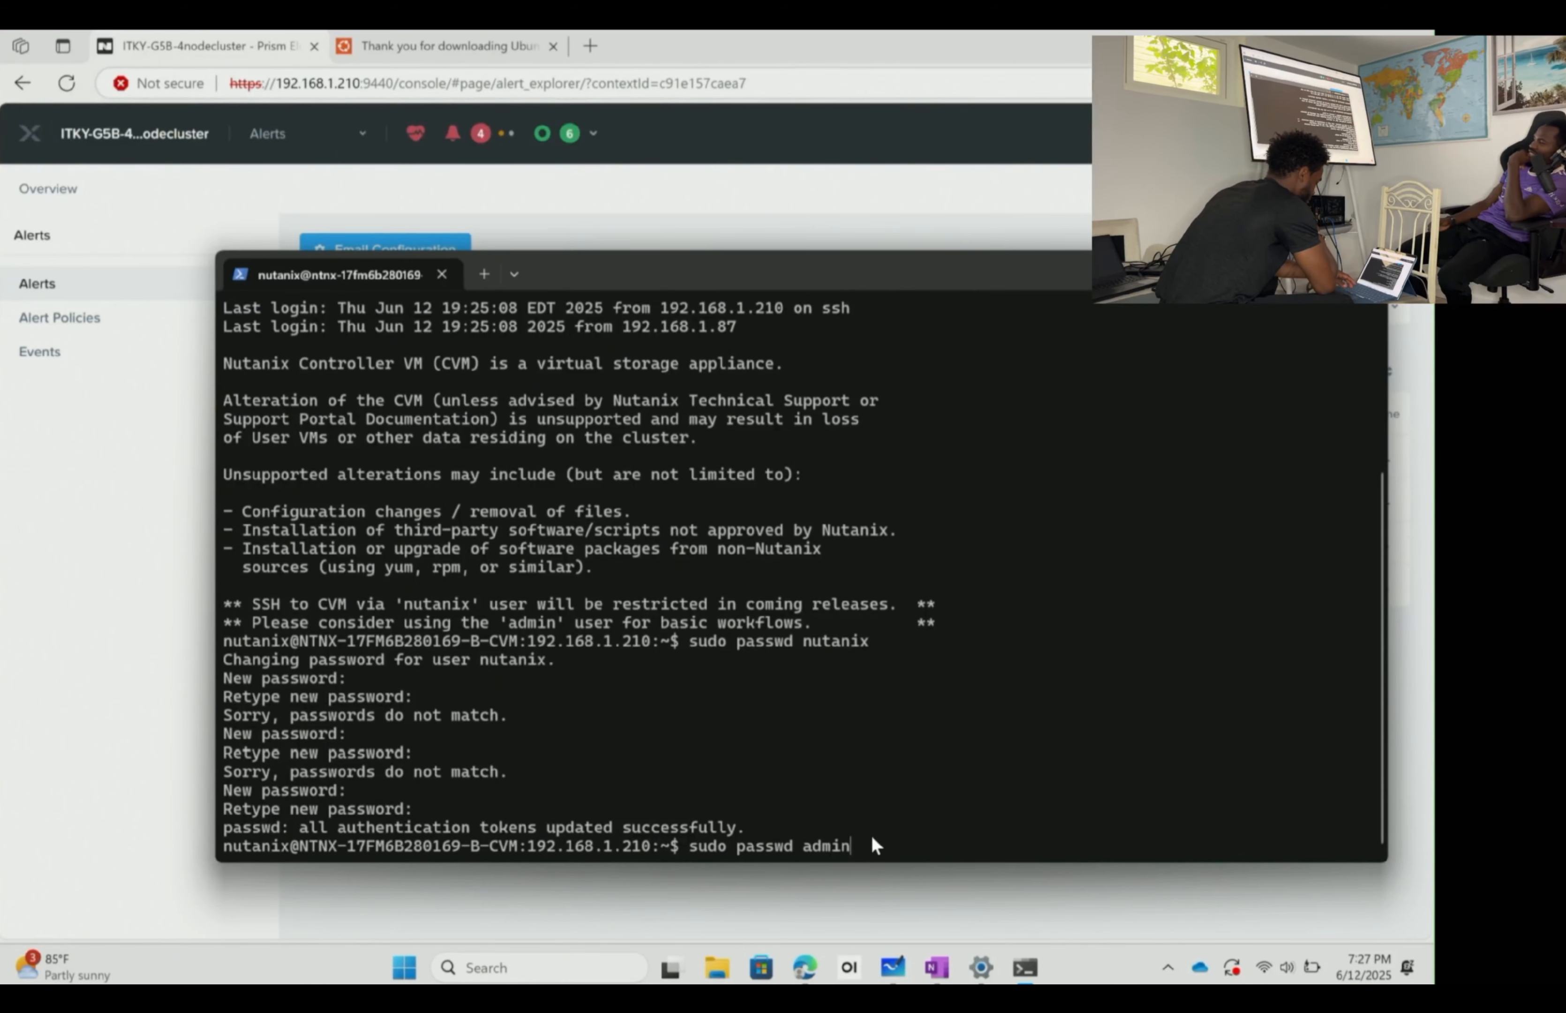
pyautogui.press('Return')
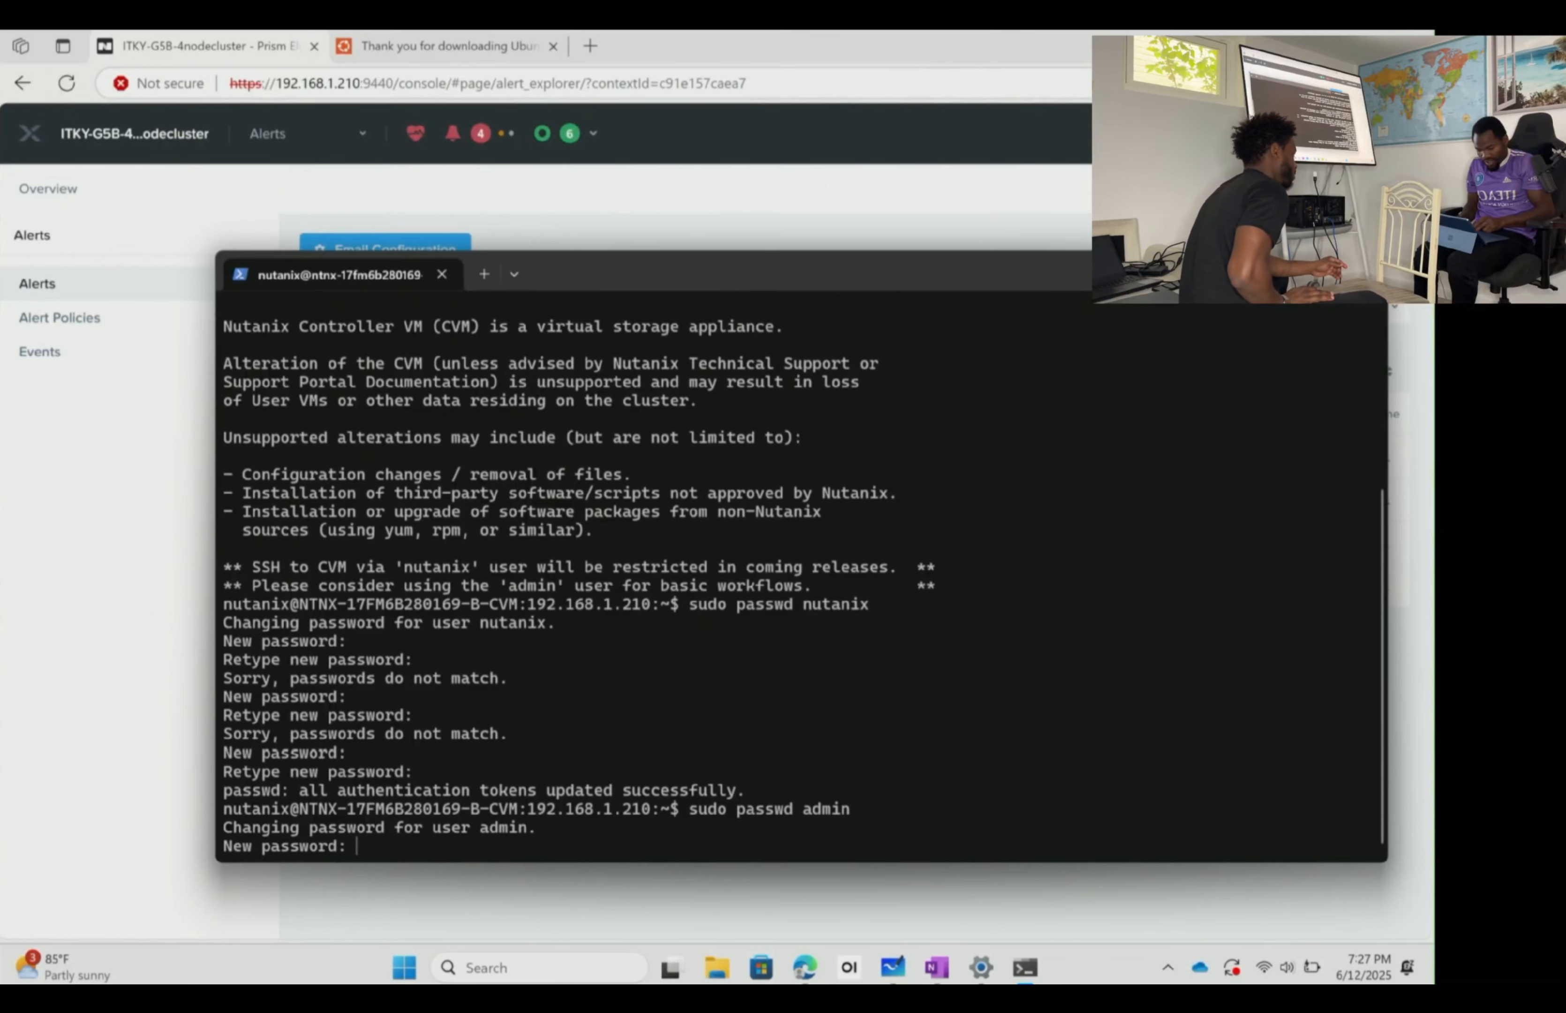
pyautogui.press('Return')
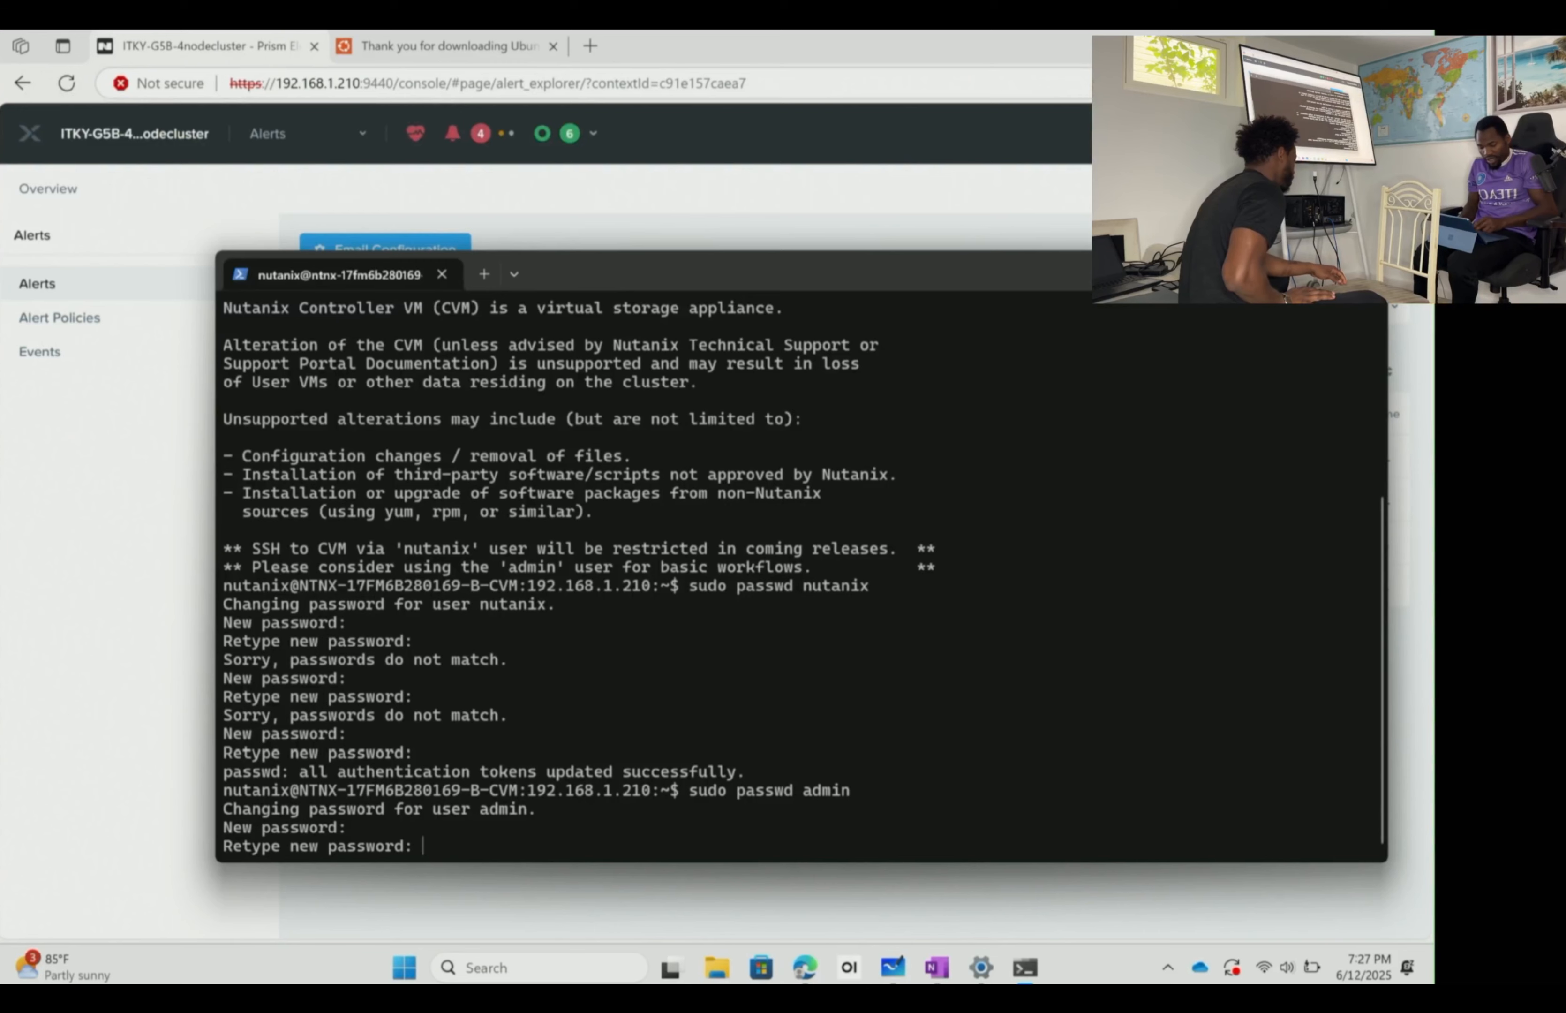
pyautogui.press('Return')
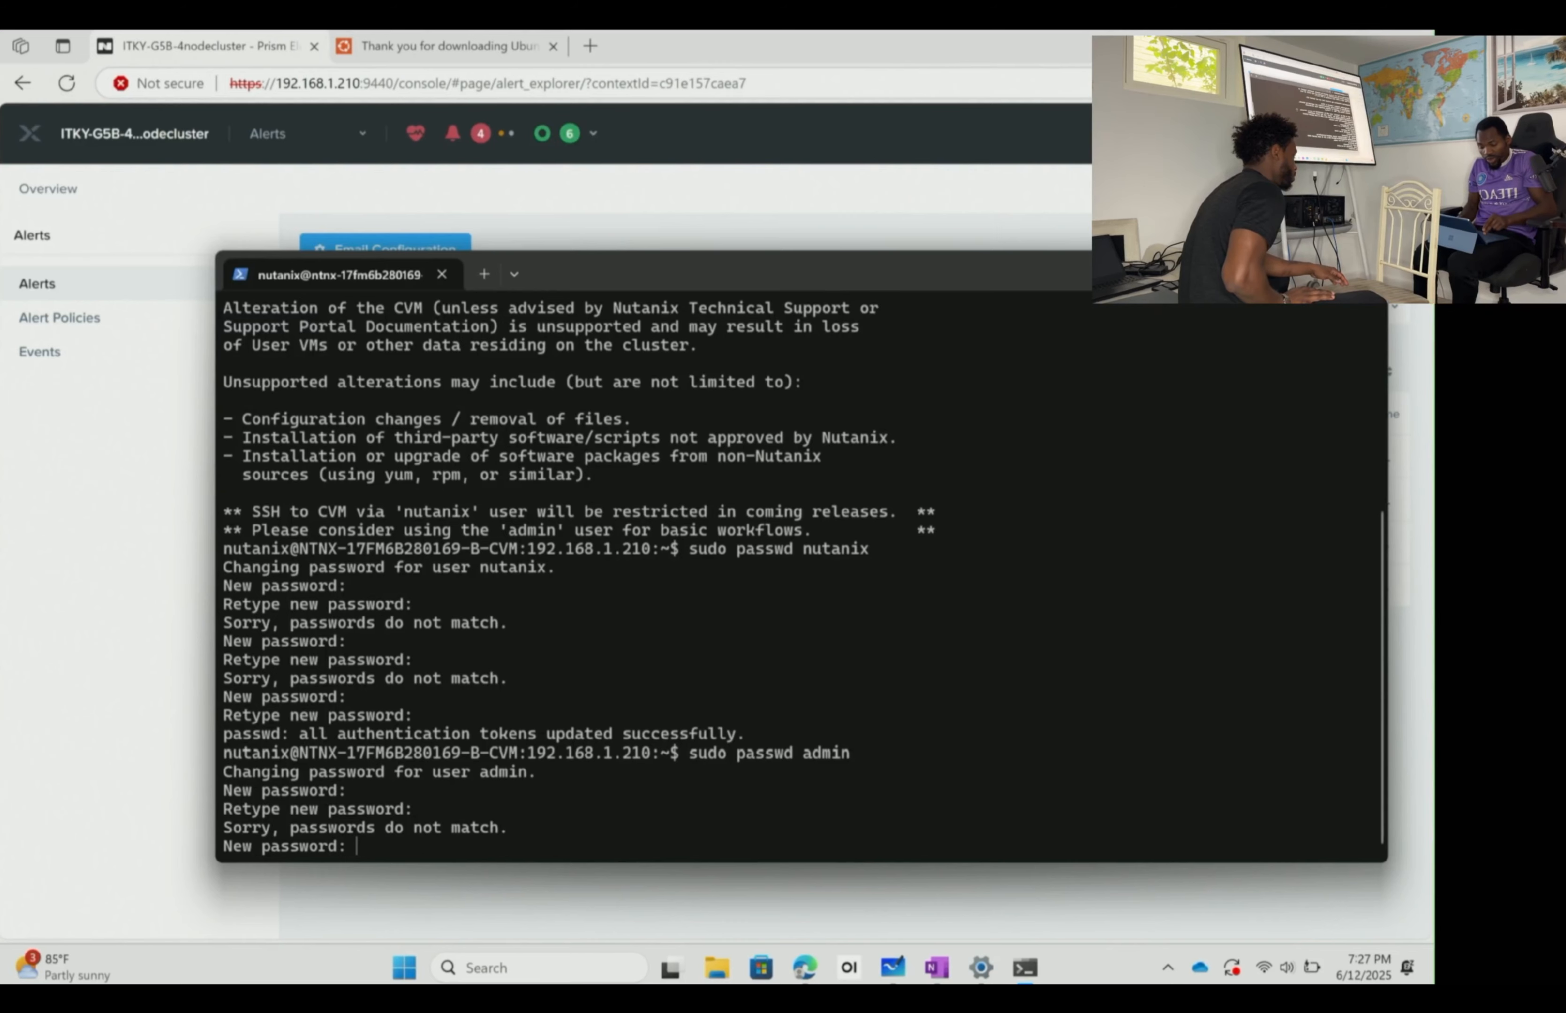
pyautogui.press('Return')
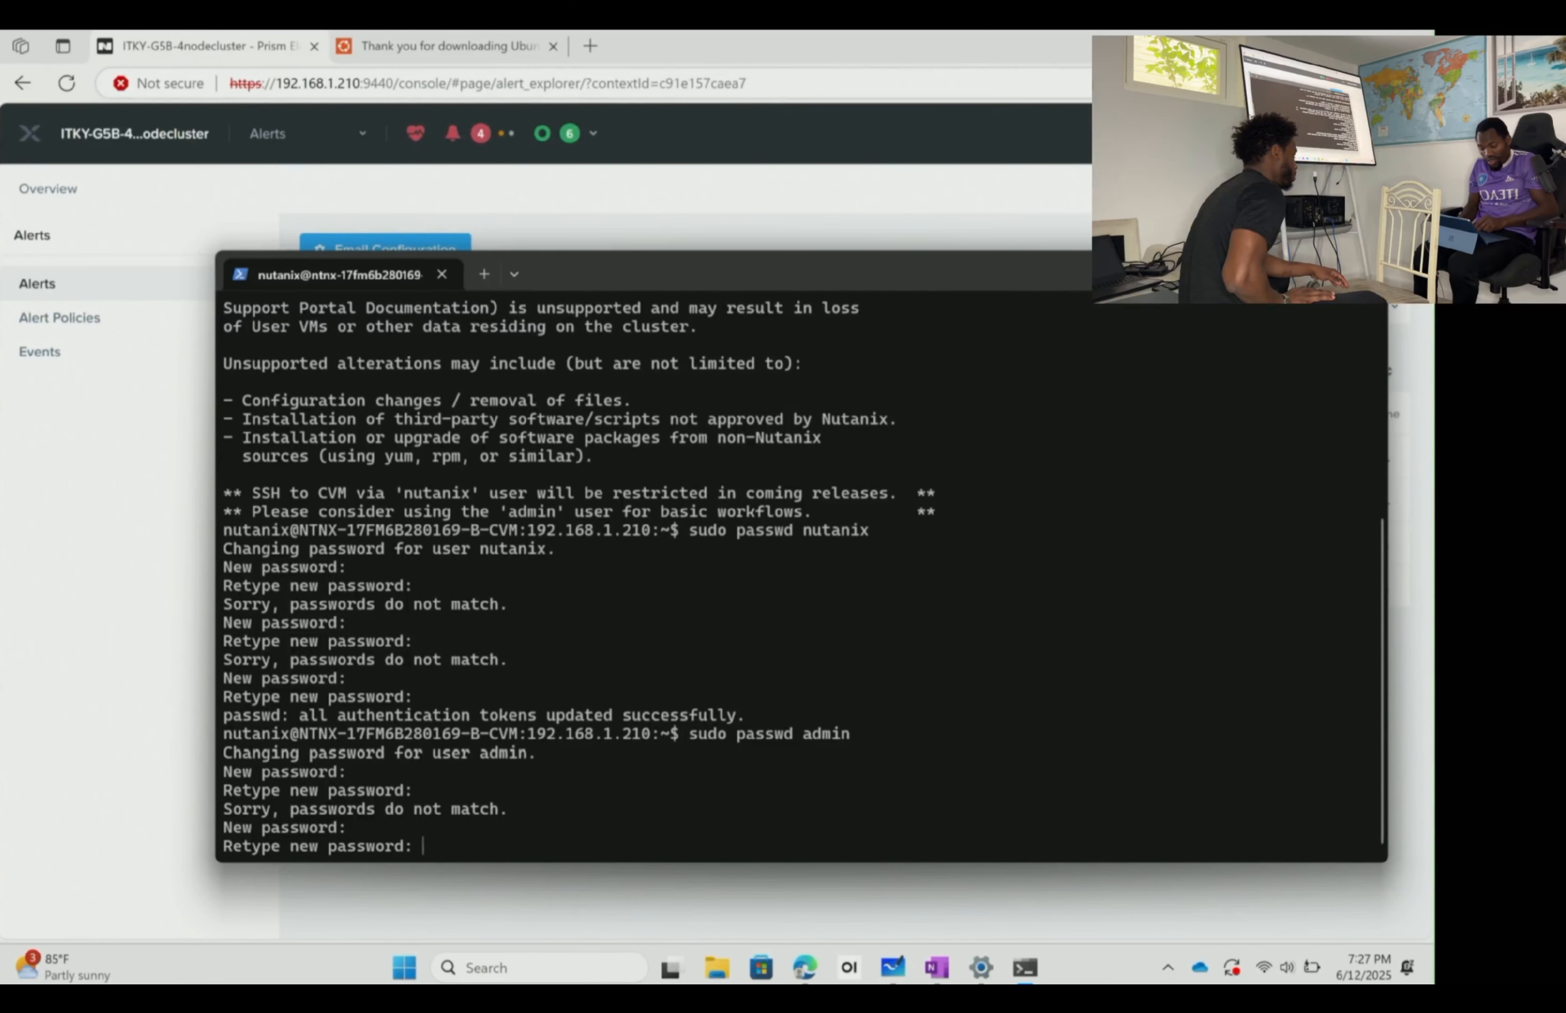
pyautogui.press('Return')
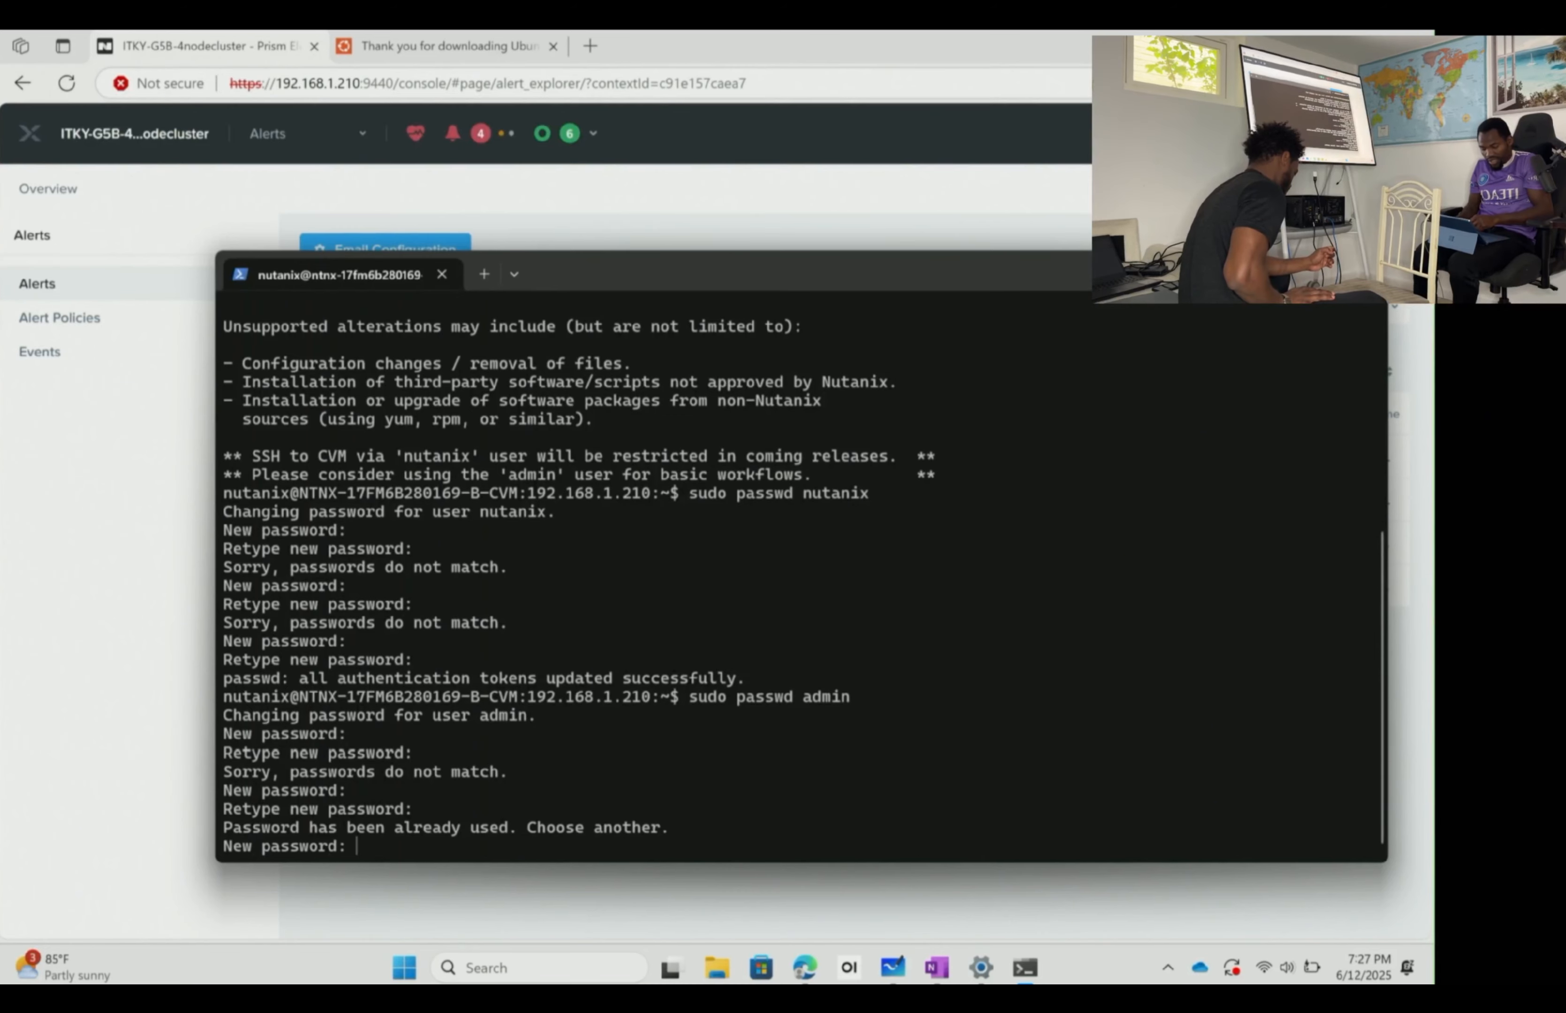
pyautogui.hotkey('ctrl', 'c')
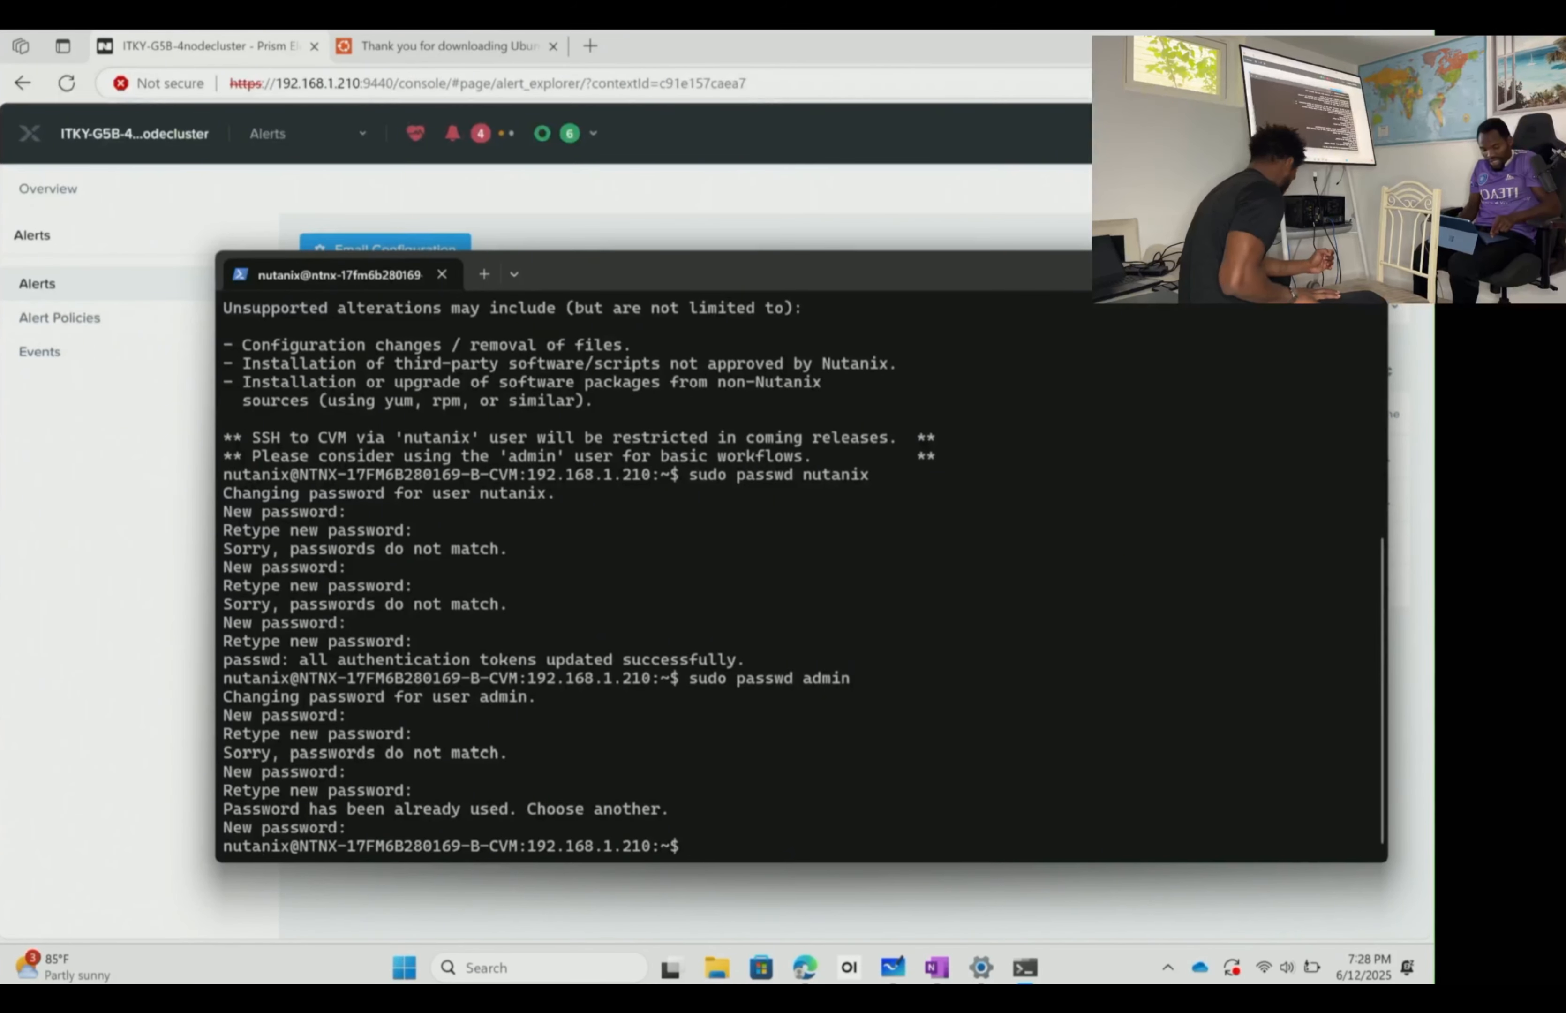
# - Set and confirm a new root password with sudo passwd root
pyautogui.press('Up')
pyautogui.press('BackSpace')
pyautogui.press('BackSpace')
pyautogui.press('BackSpace')
pyautogui.press('BackSpace')
pyautogui.press('BackSpace')
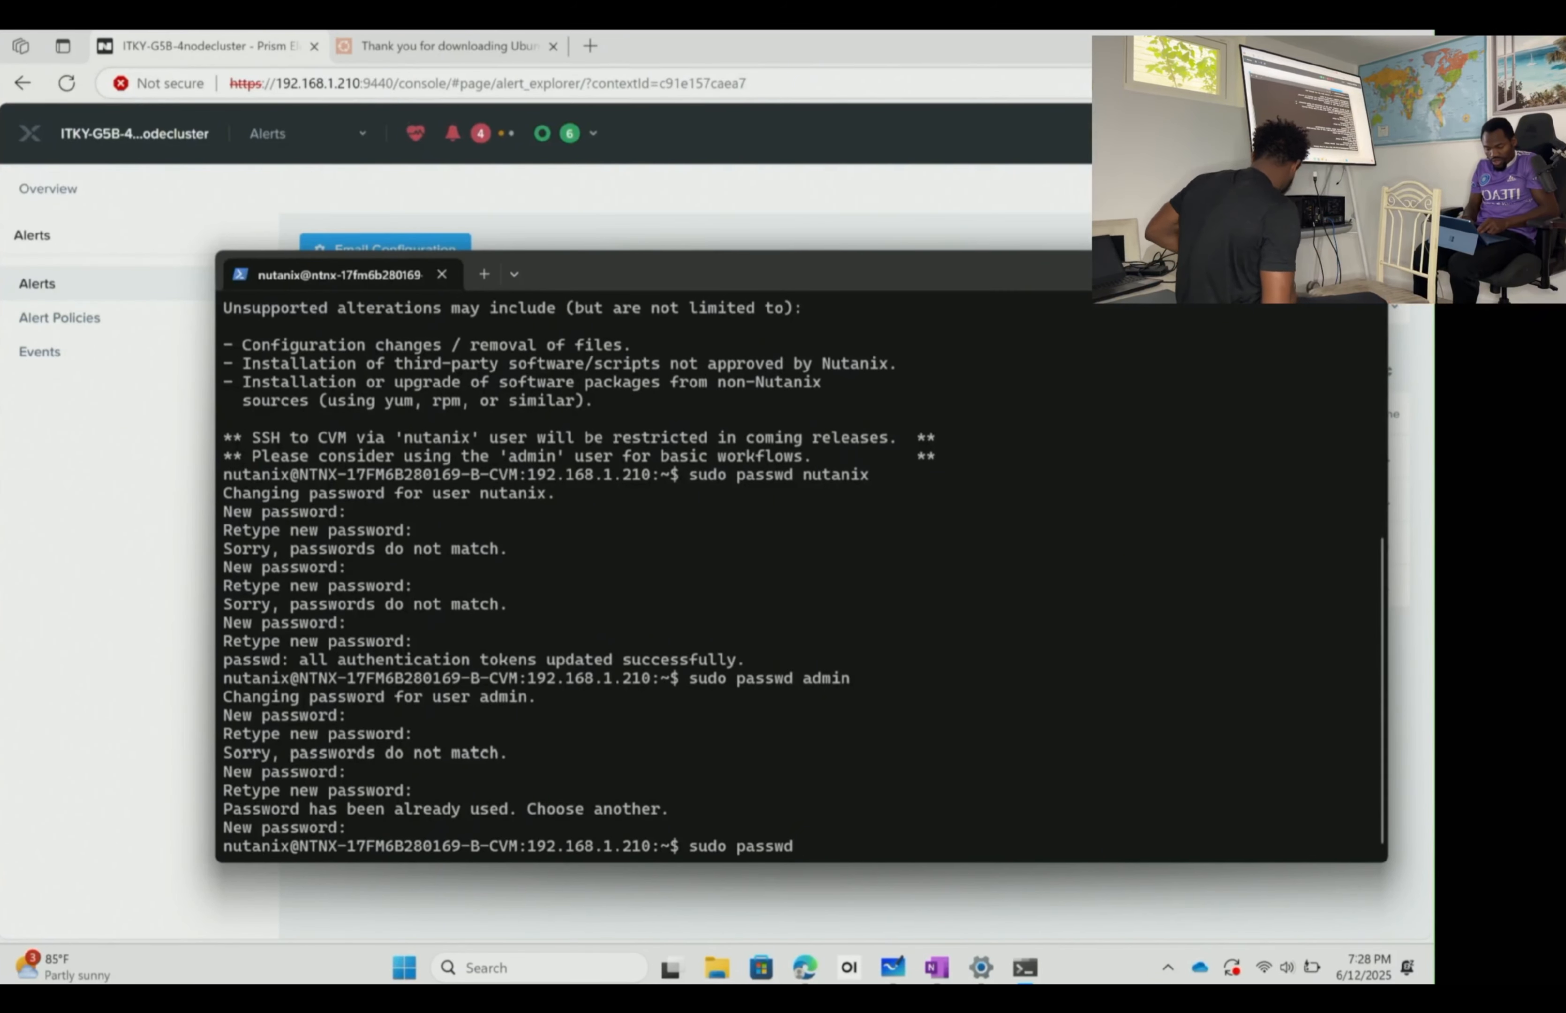
pyautogui.write('root')
pyautogui.press('Return')
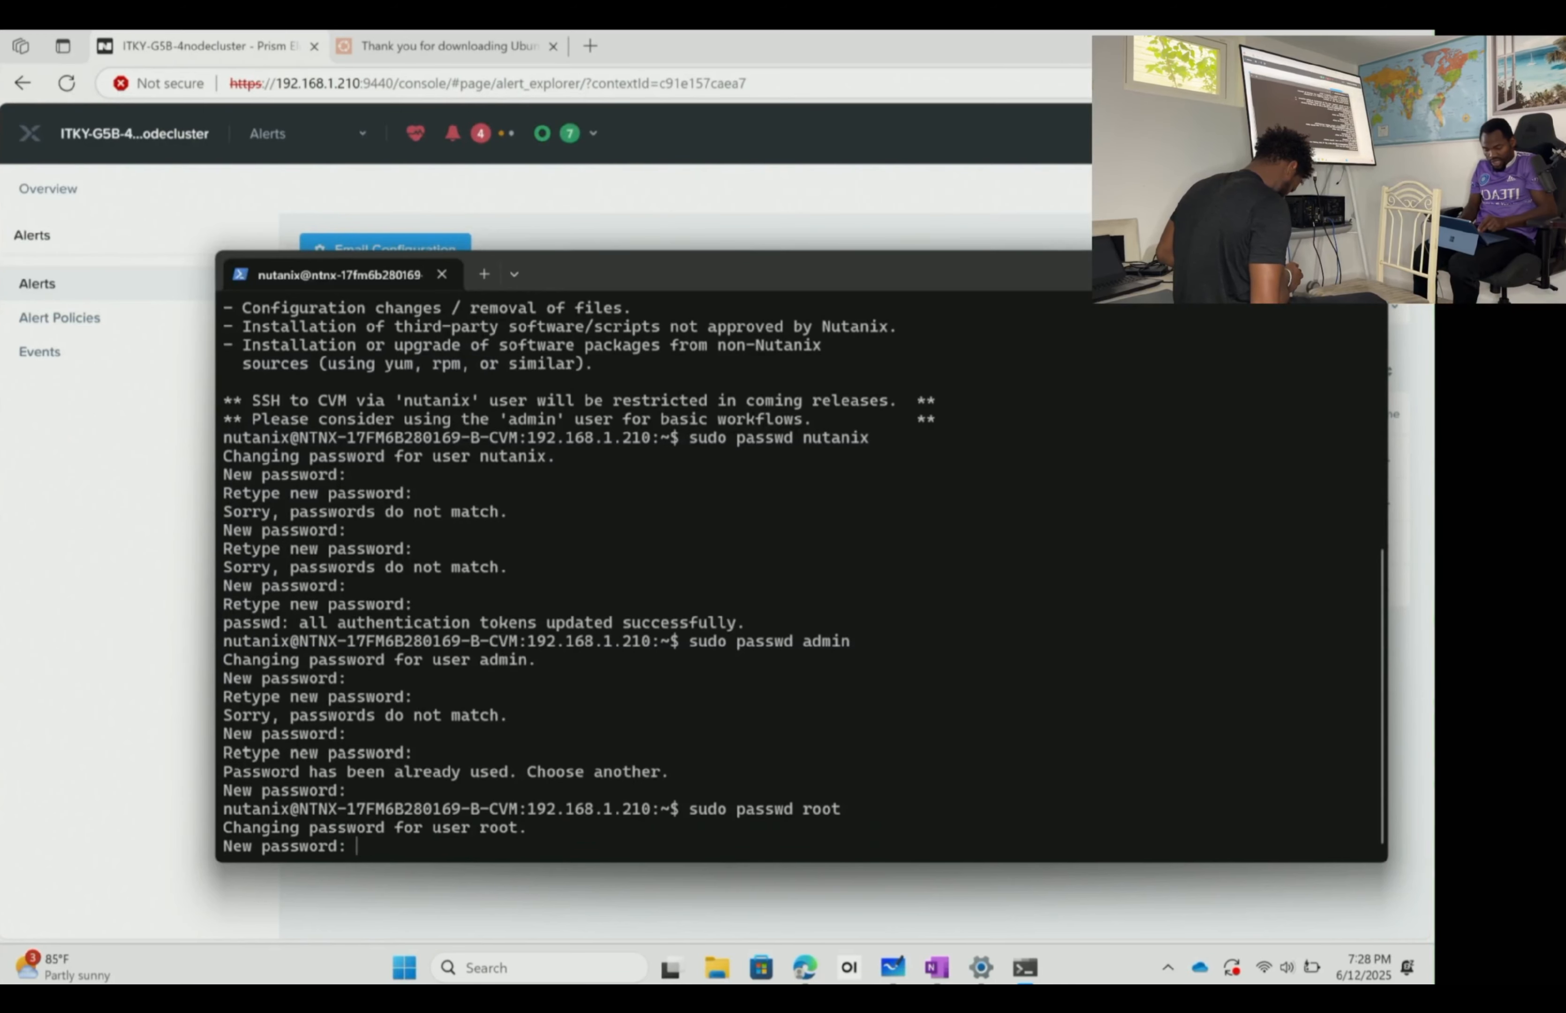
pyautogui.press('Return')
pyautogui.press('Return')
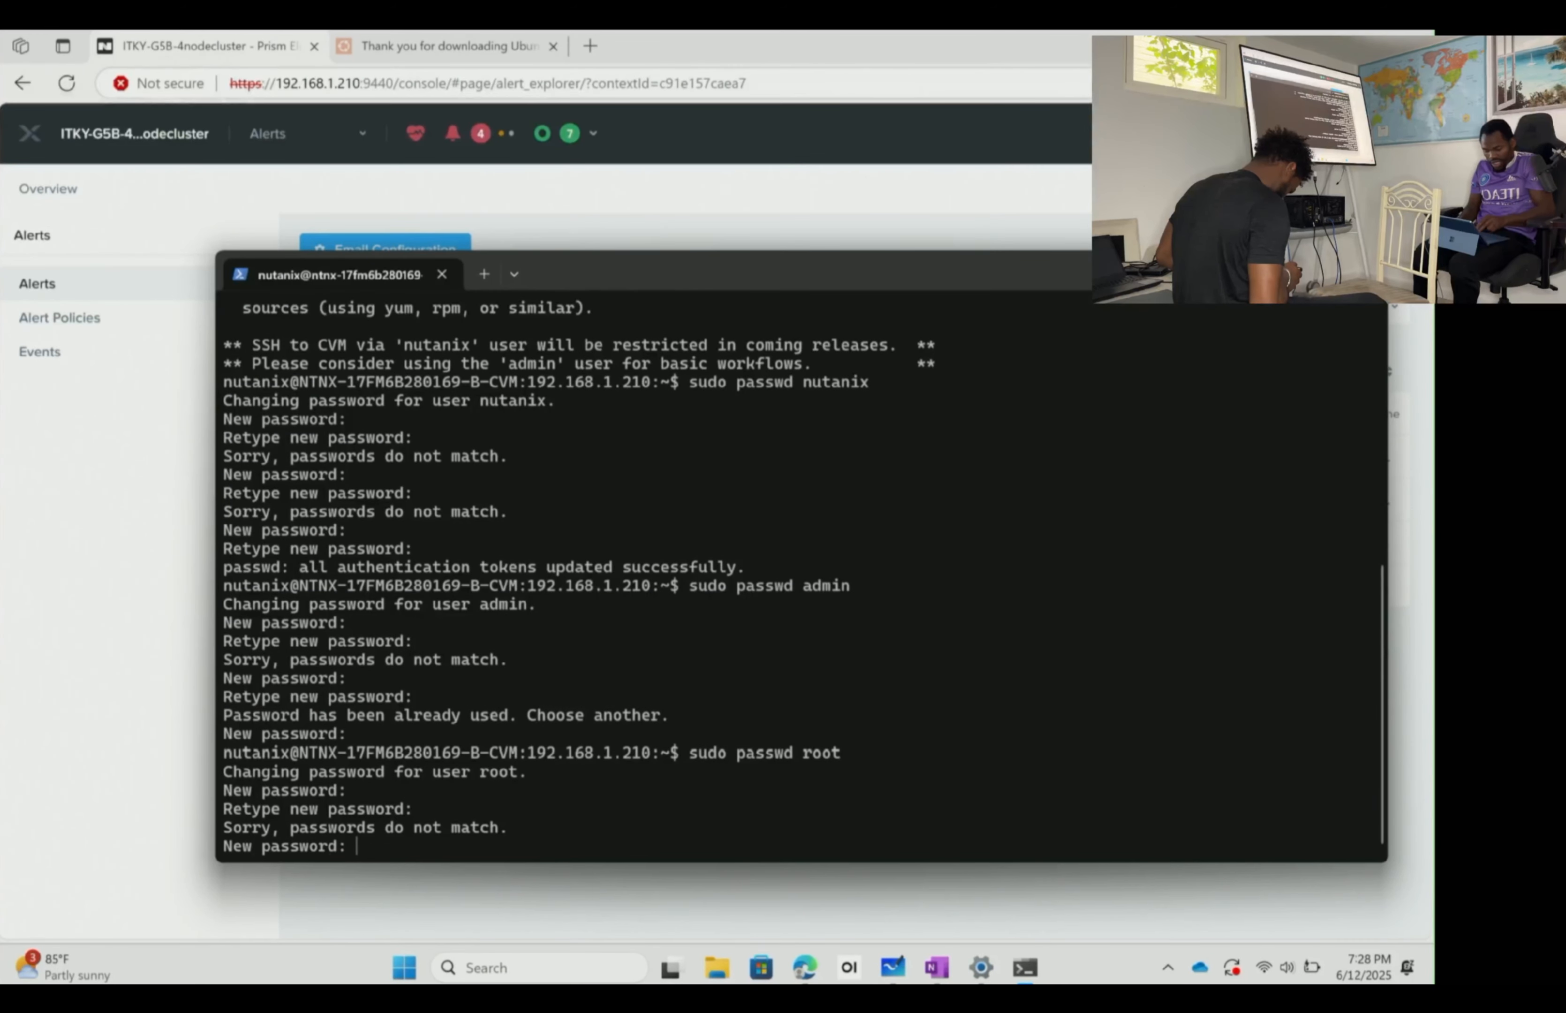
pyautogui.press('Return')
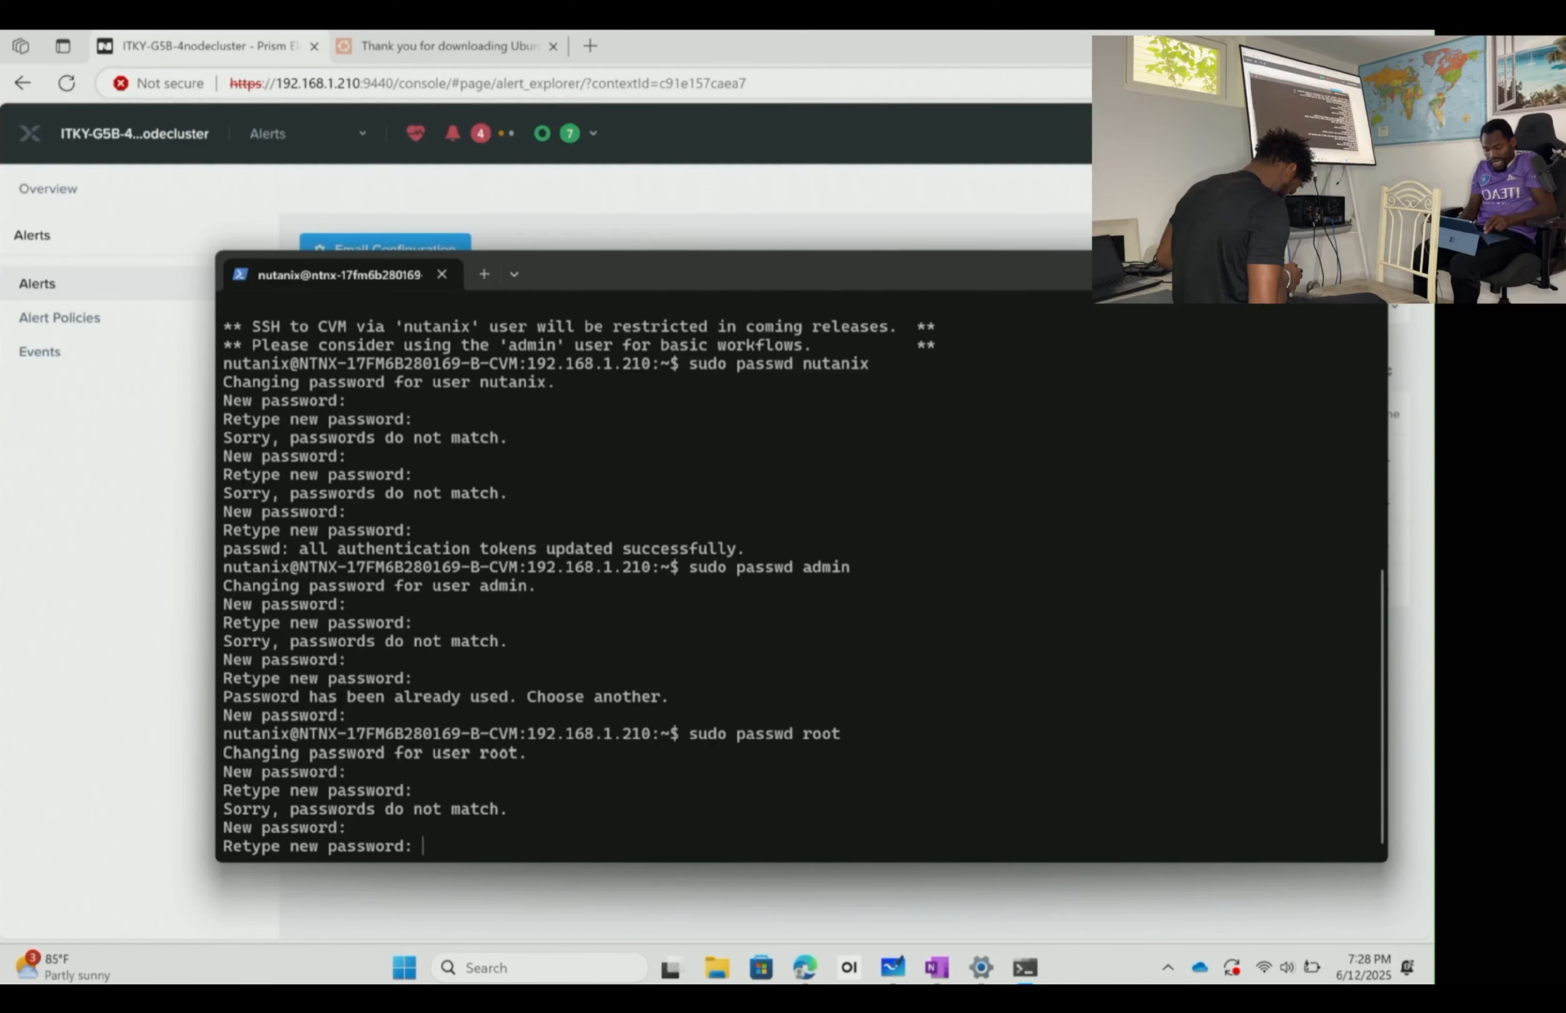
pyautogui.press('Return')
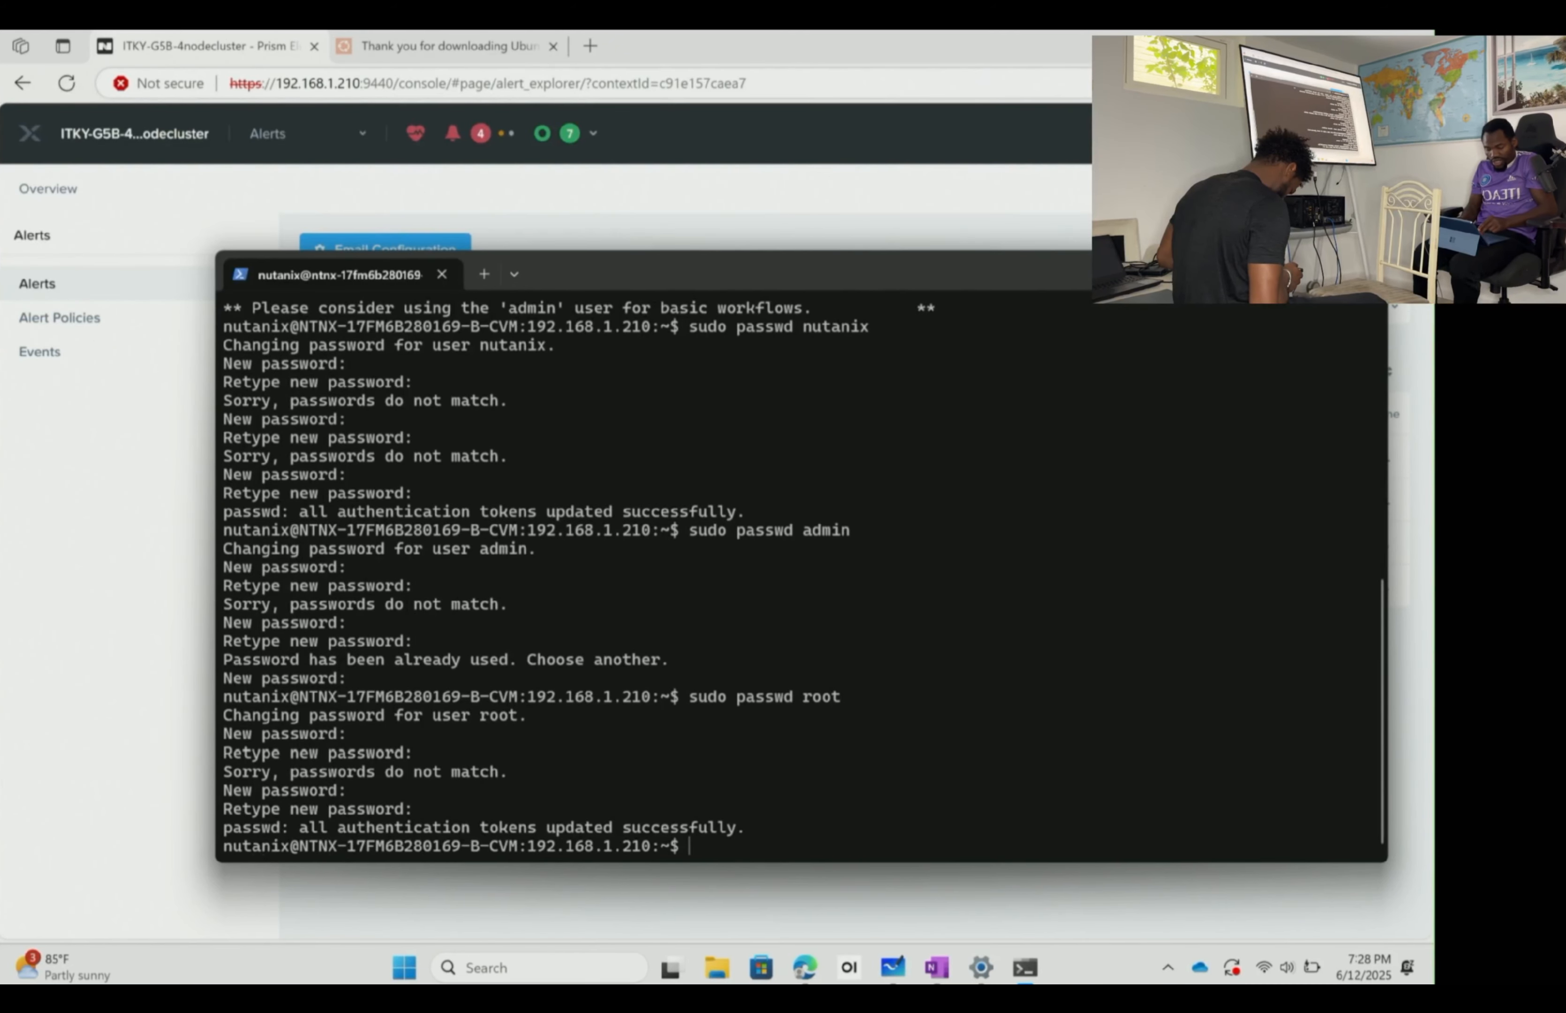
pyautogui.write('ssh root')
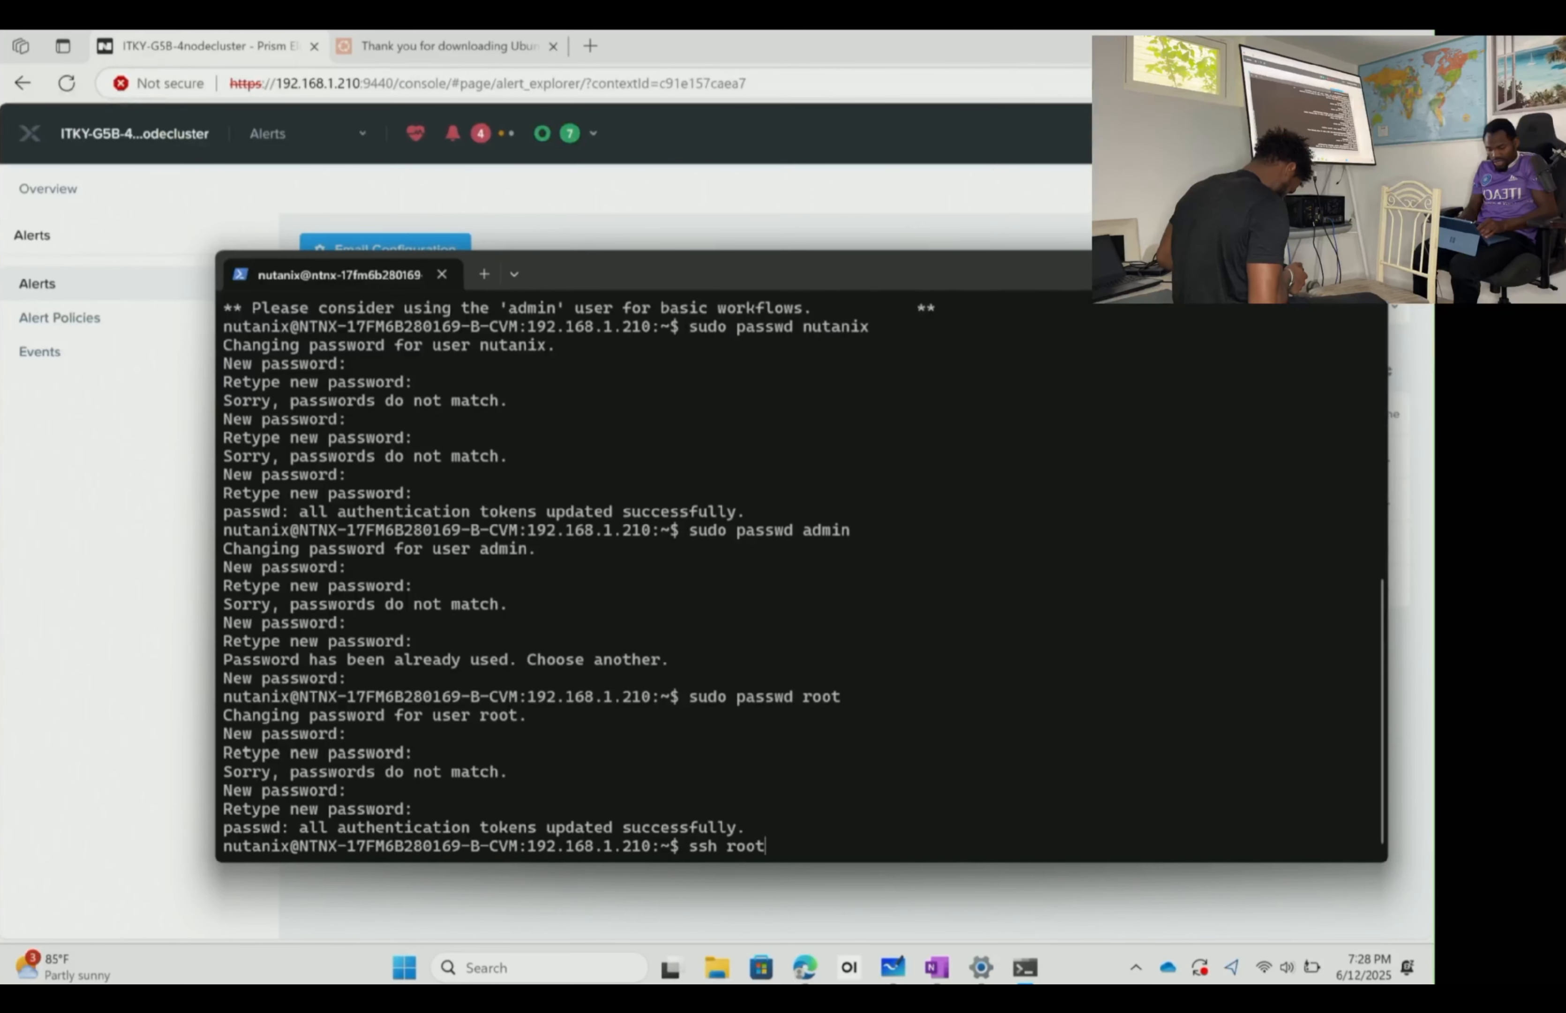
pyautogui.write('@192.168.1.2')
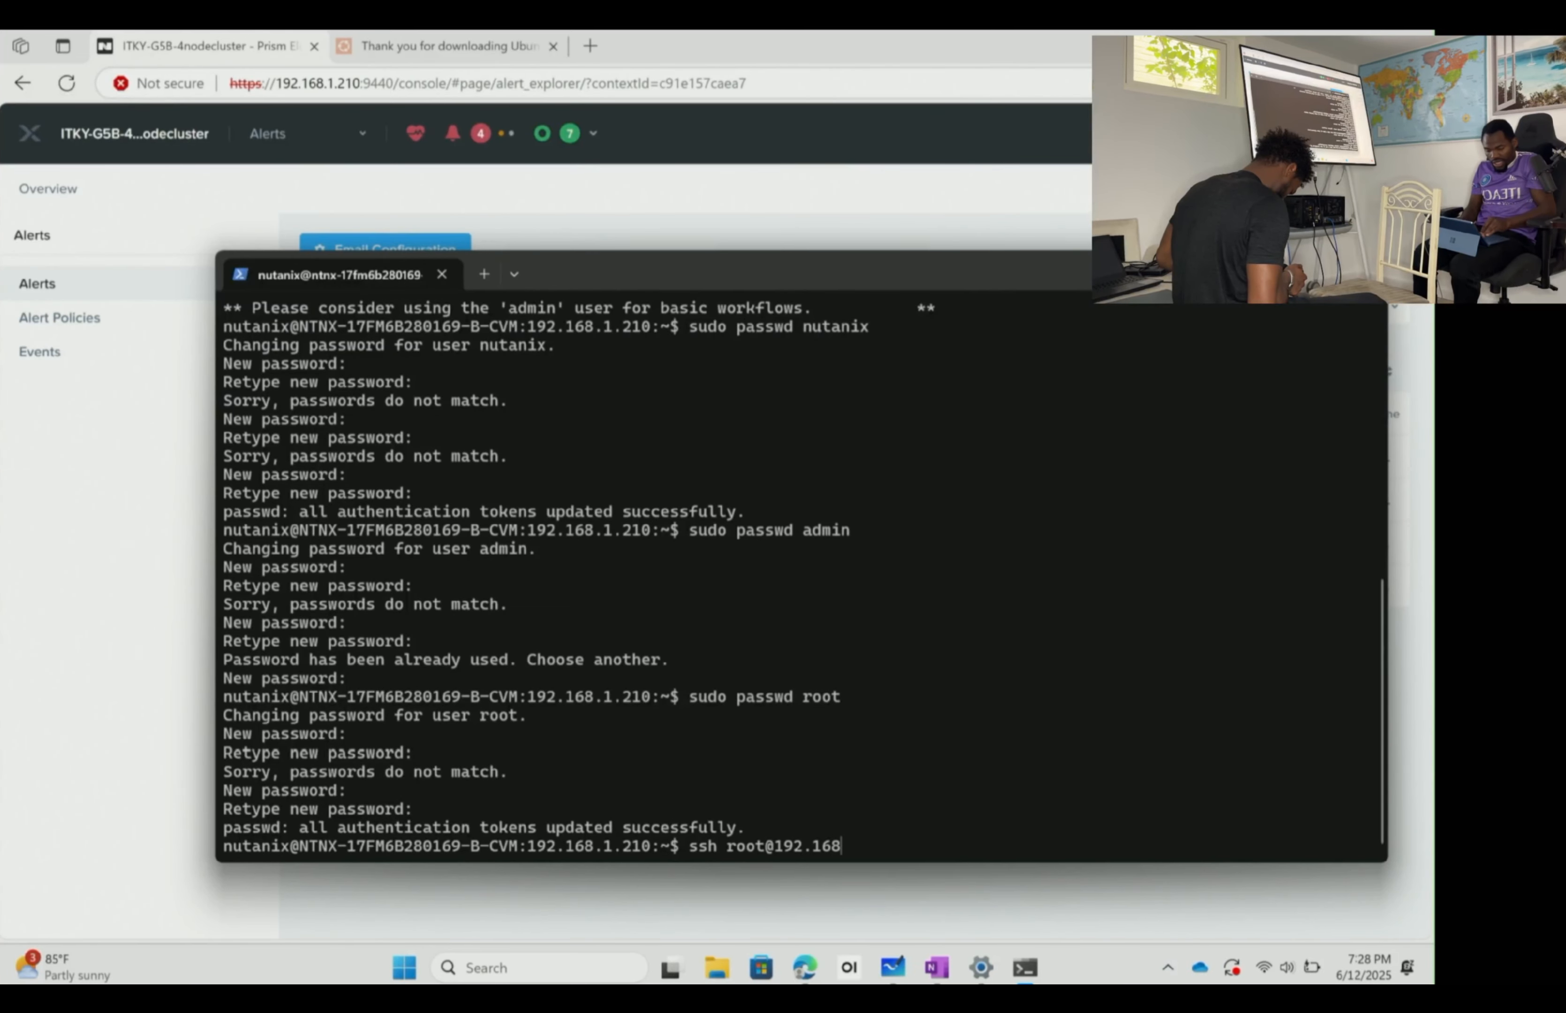
pyautogui.write('10')
pyautogui.press('Return')
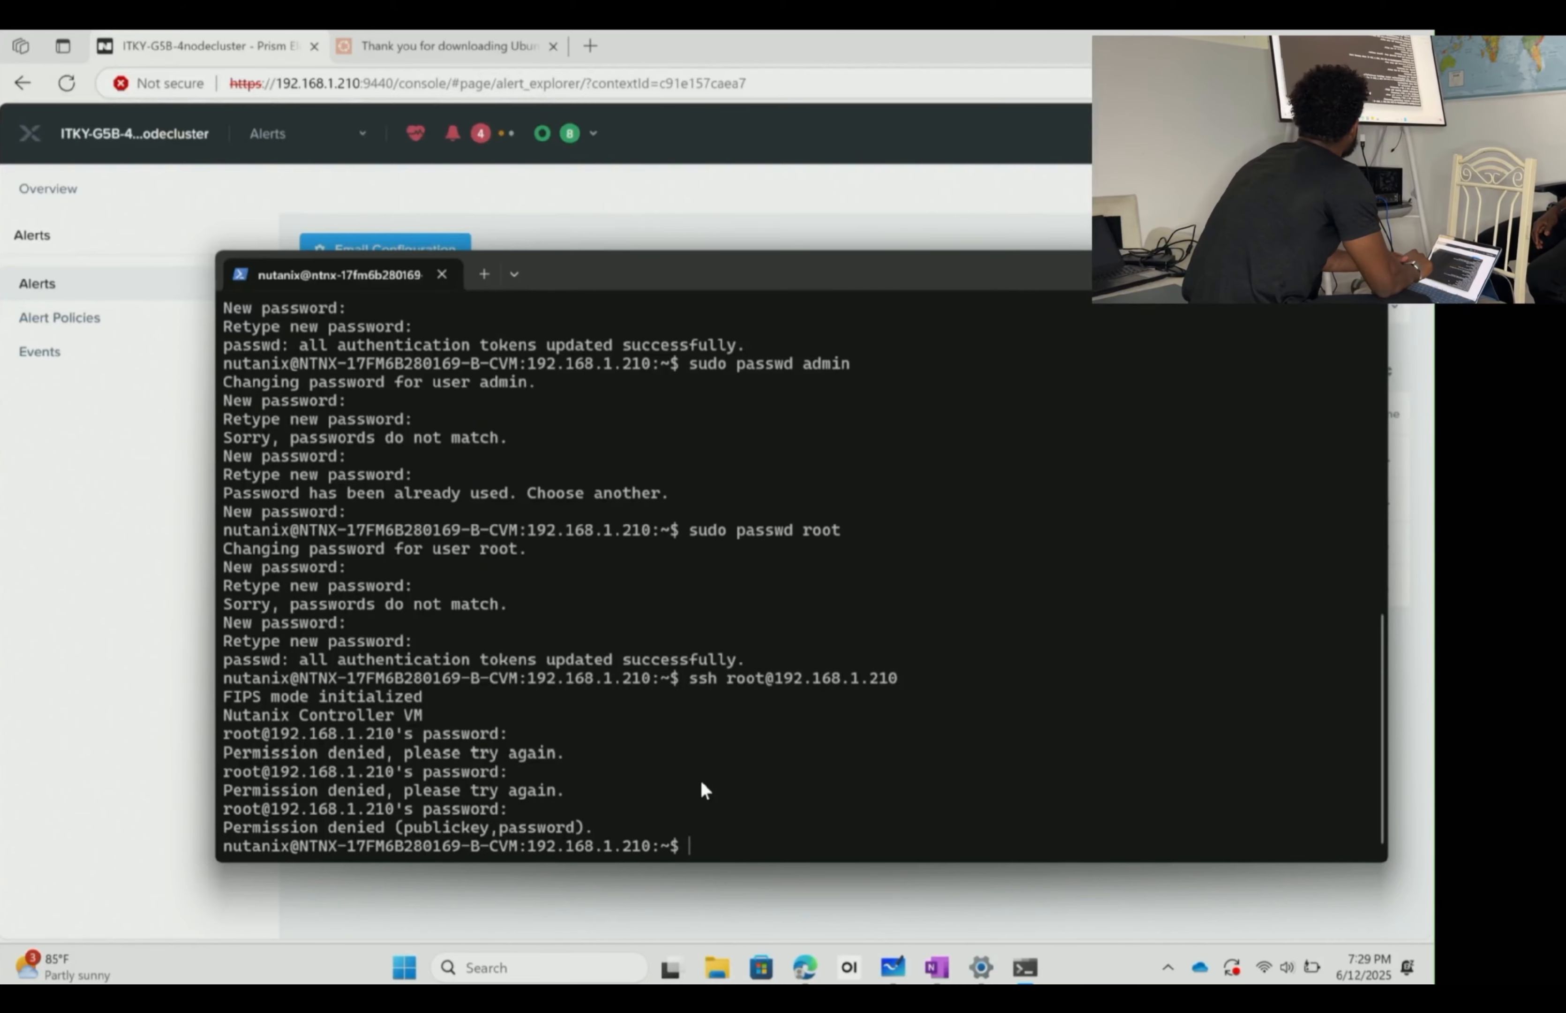
# - From the Health dashboard, run NCC checks limited to only failed and warning checks
pyautogui.click(893, 919)
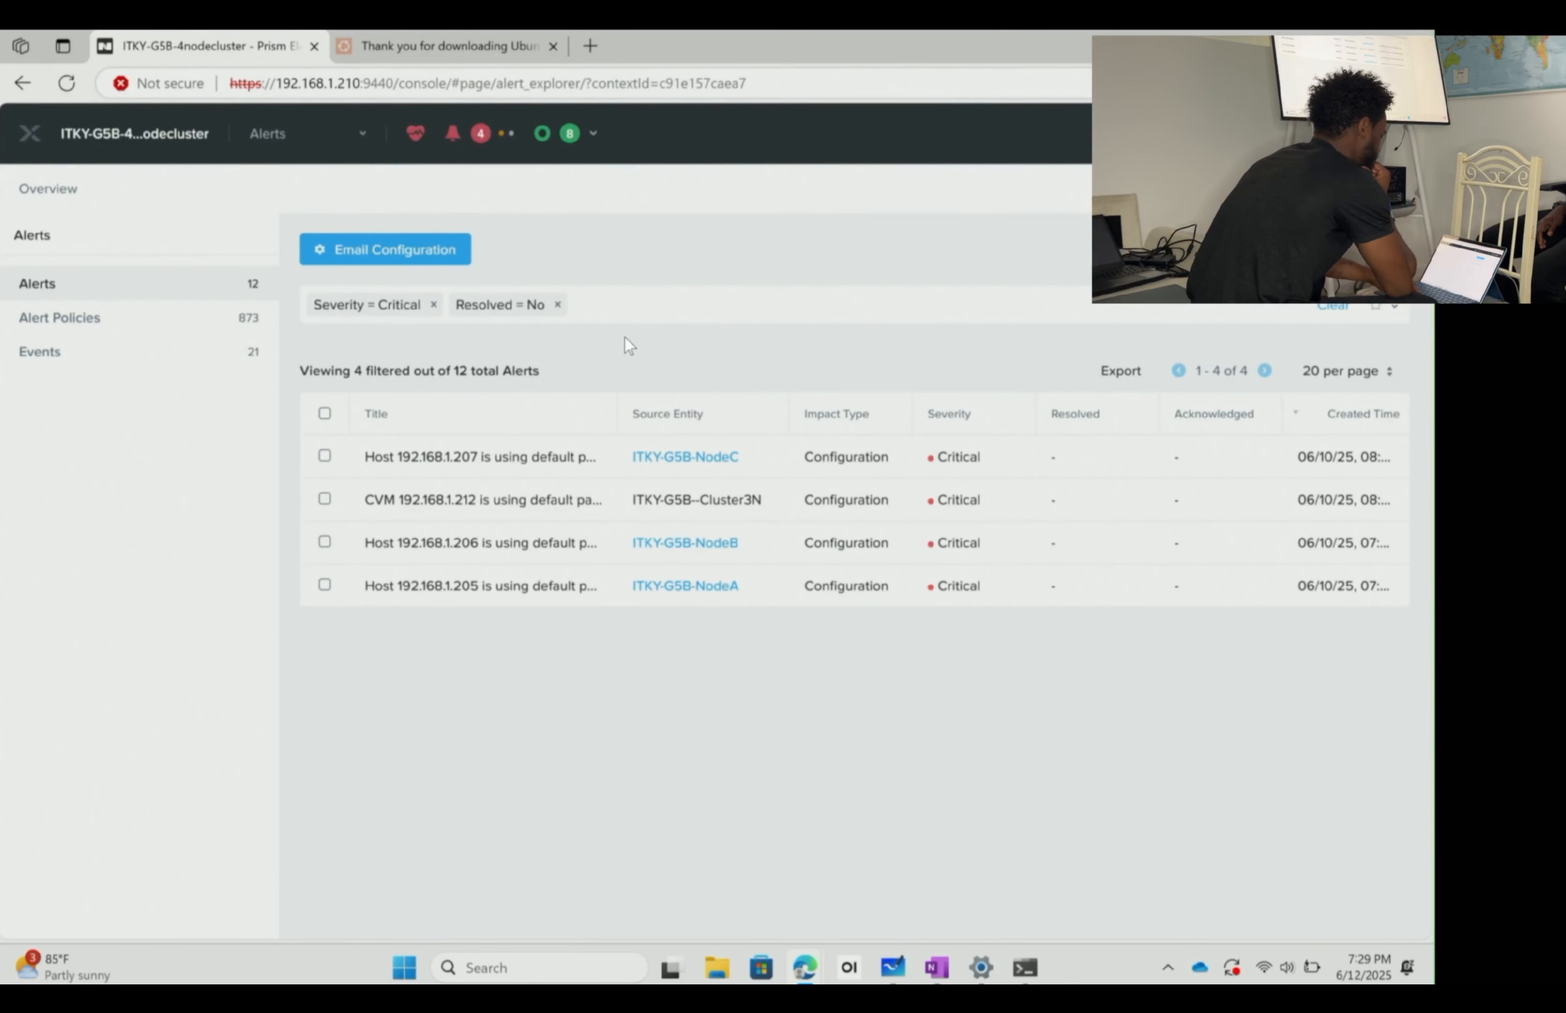
pyautogui.click(416, 134)
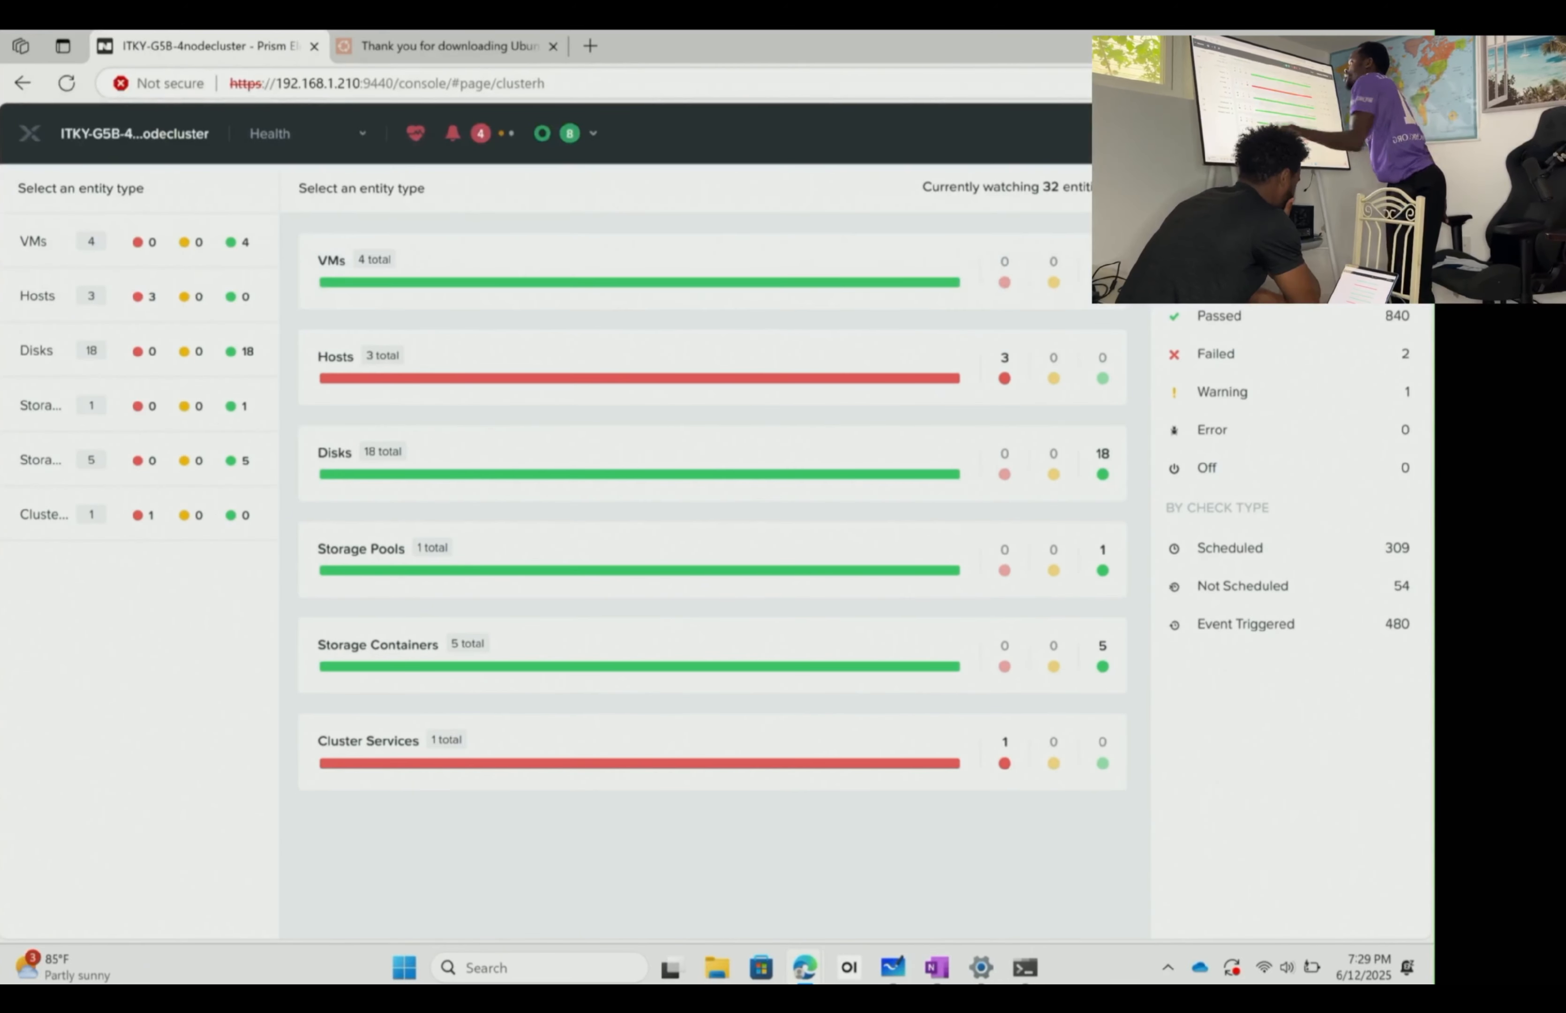
pyautogui.click(1389, 188)
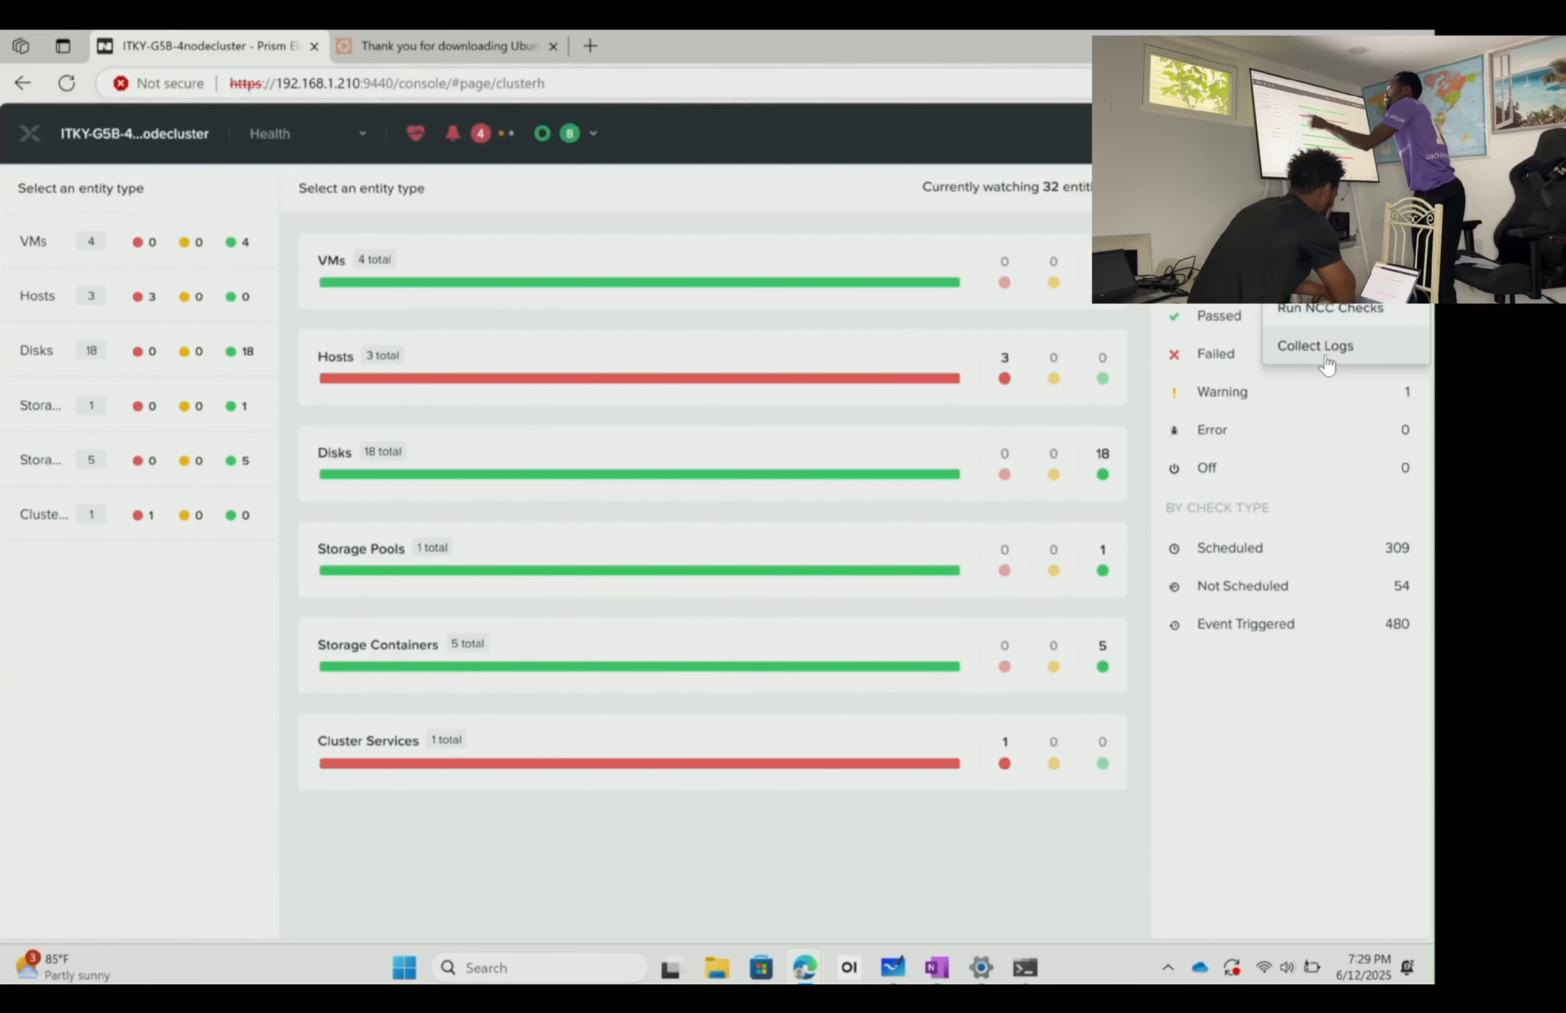
pyautogui.click(1344, 309)
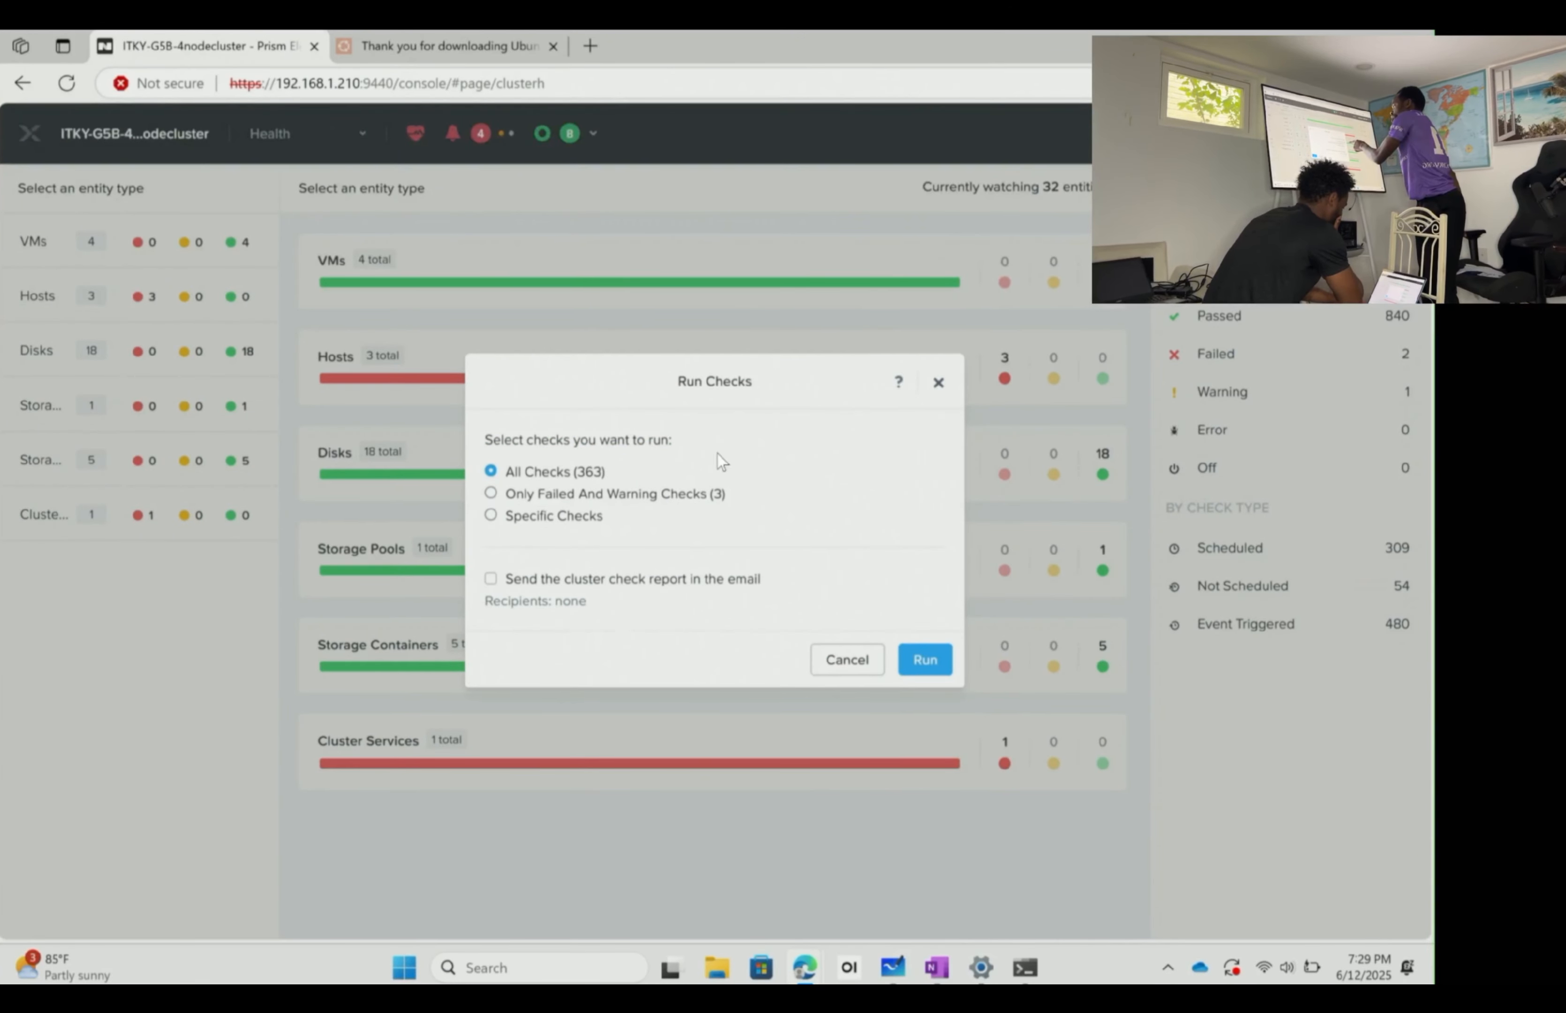
pyautogui.click(585, 493)
pyautogui.click(921, 659)
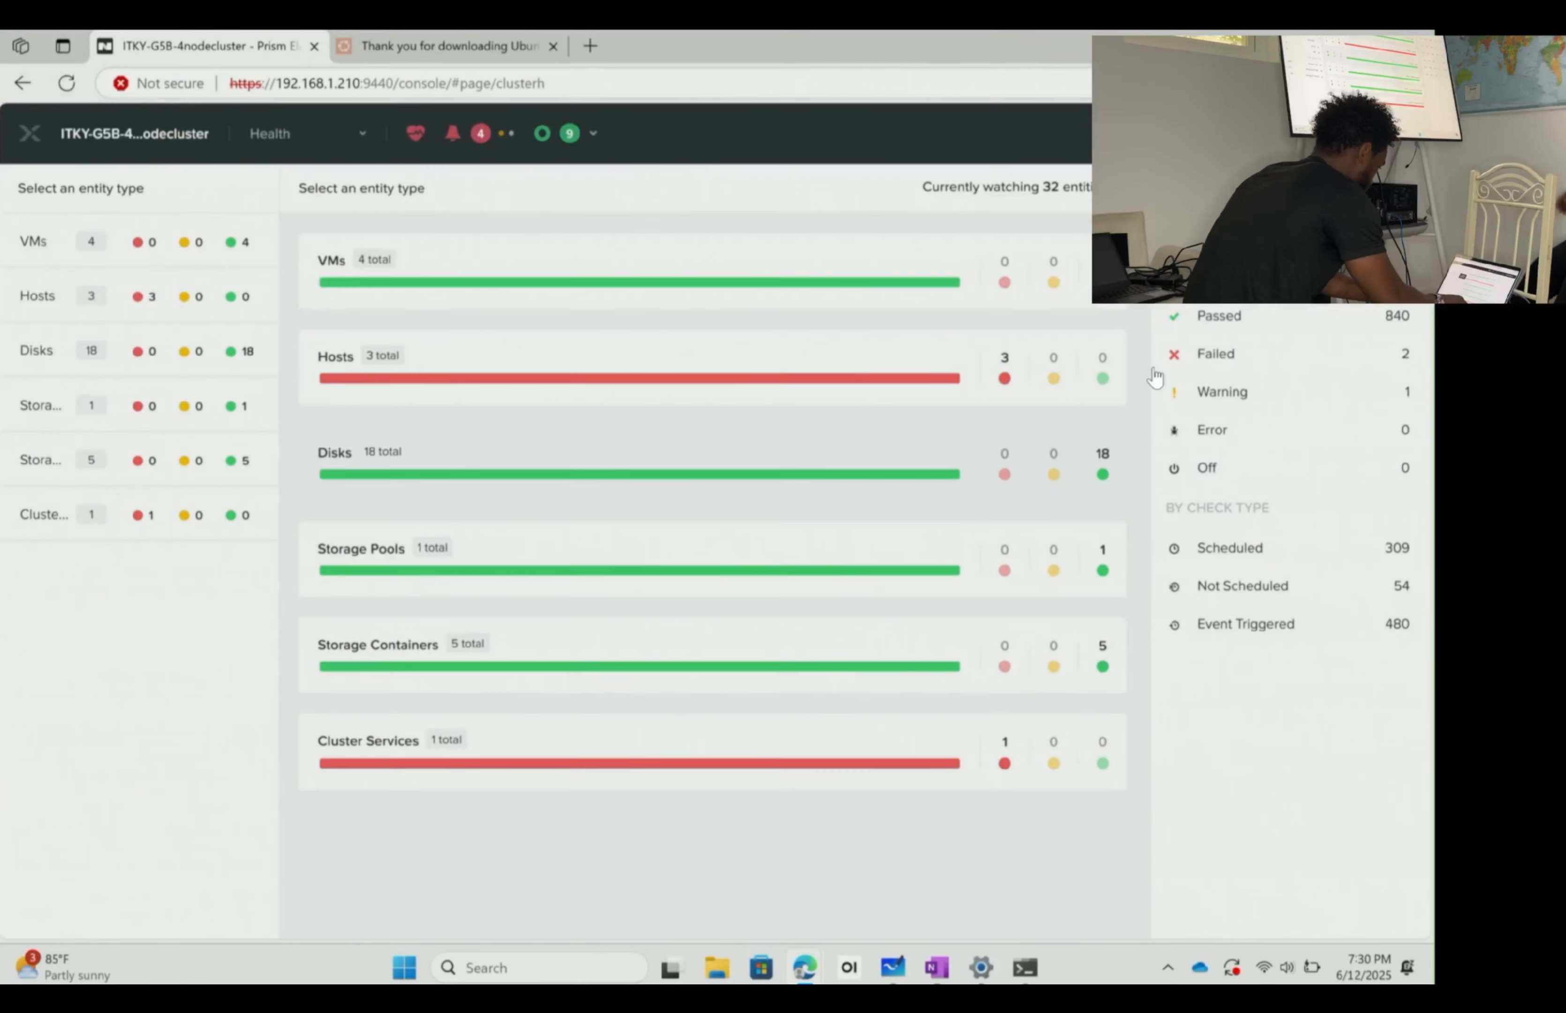
# - Reload the page and open the details of the failed Host using default password check
pyautogui.click(586, 142)
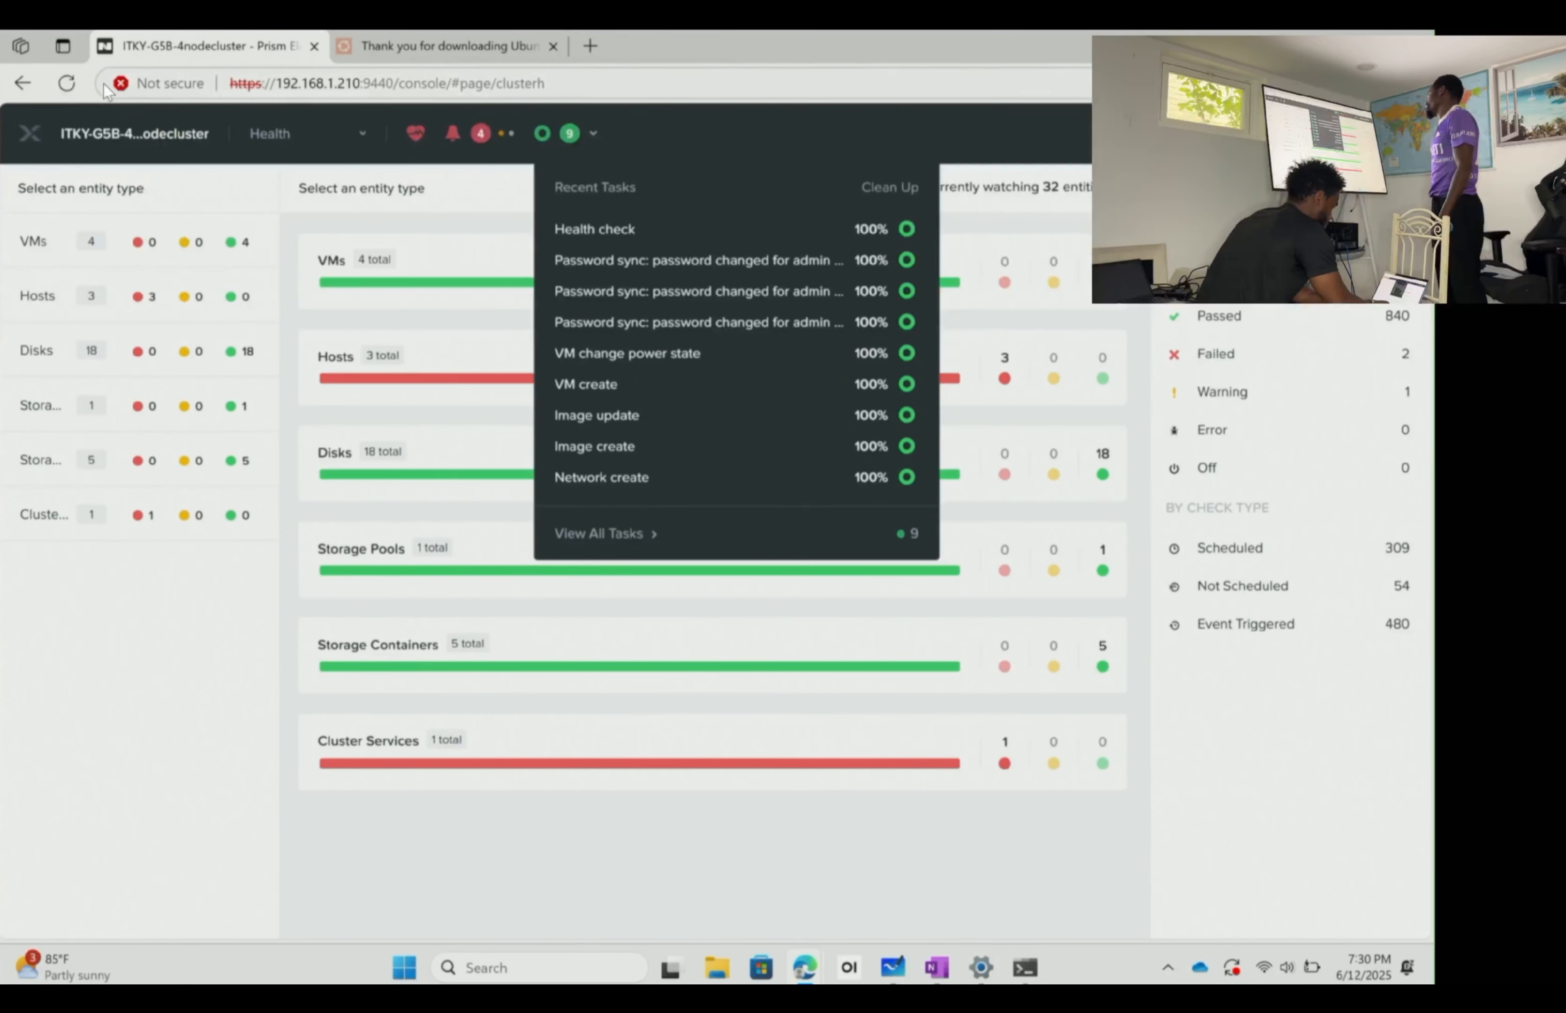
pyautogui.click(68, 84)
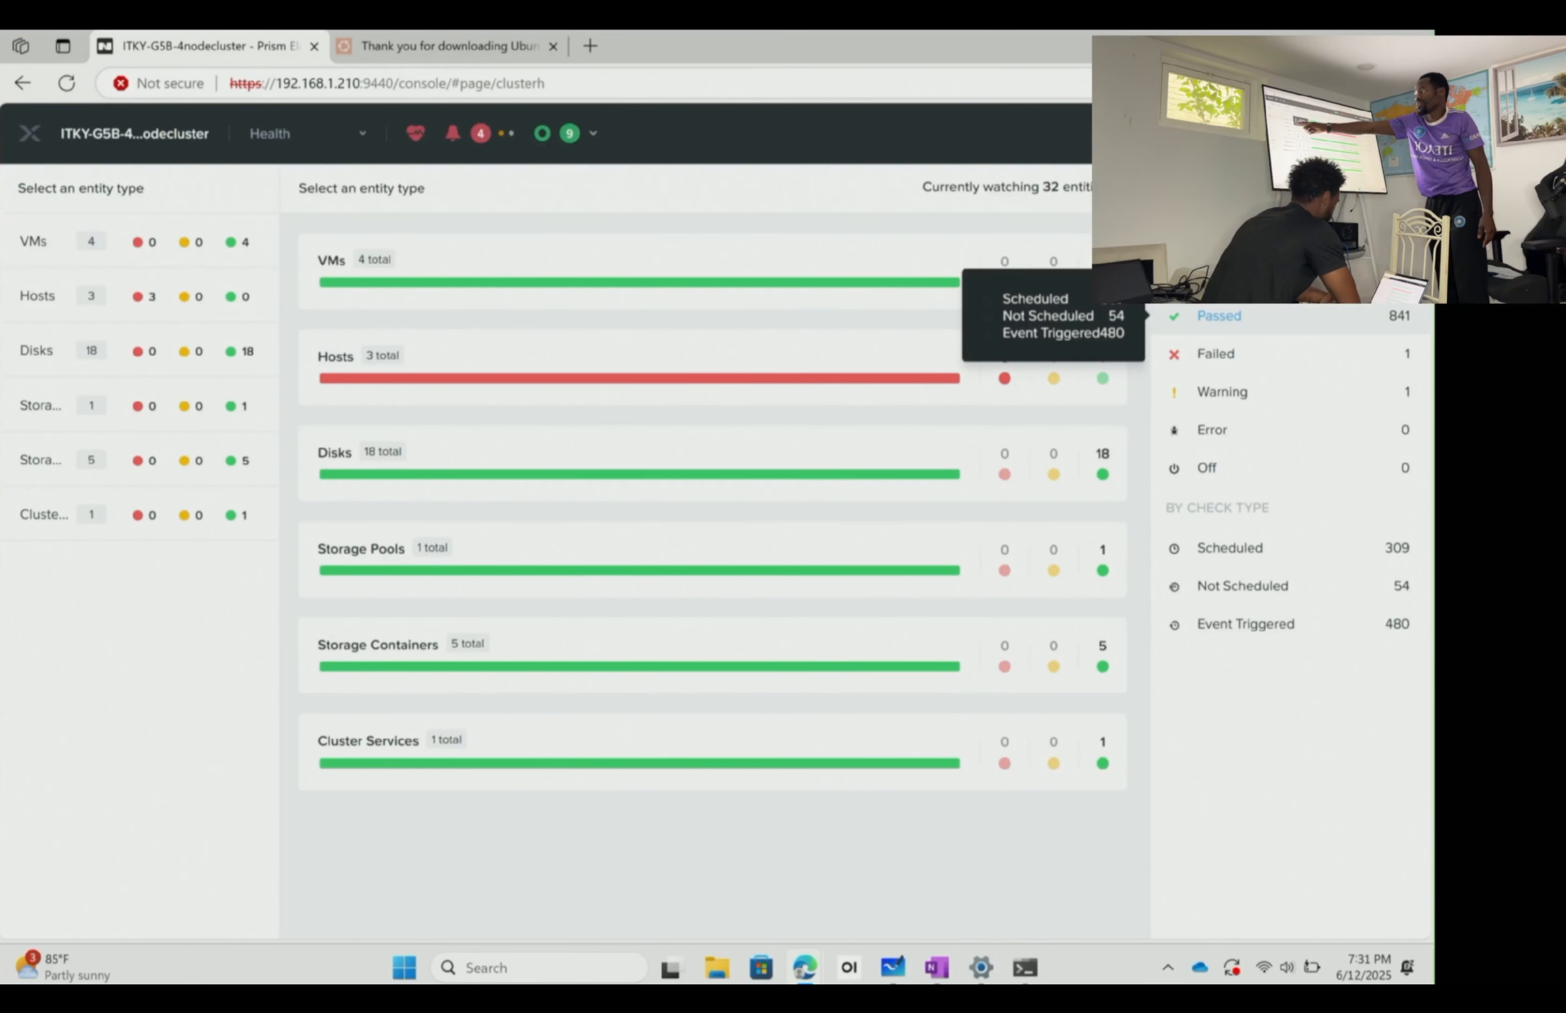
pyautogui.click(1275, 351)
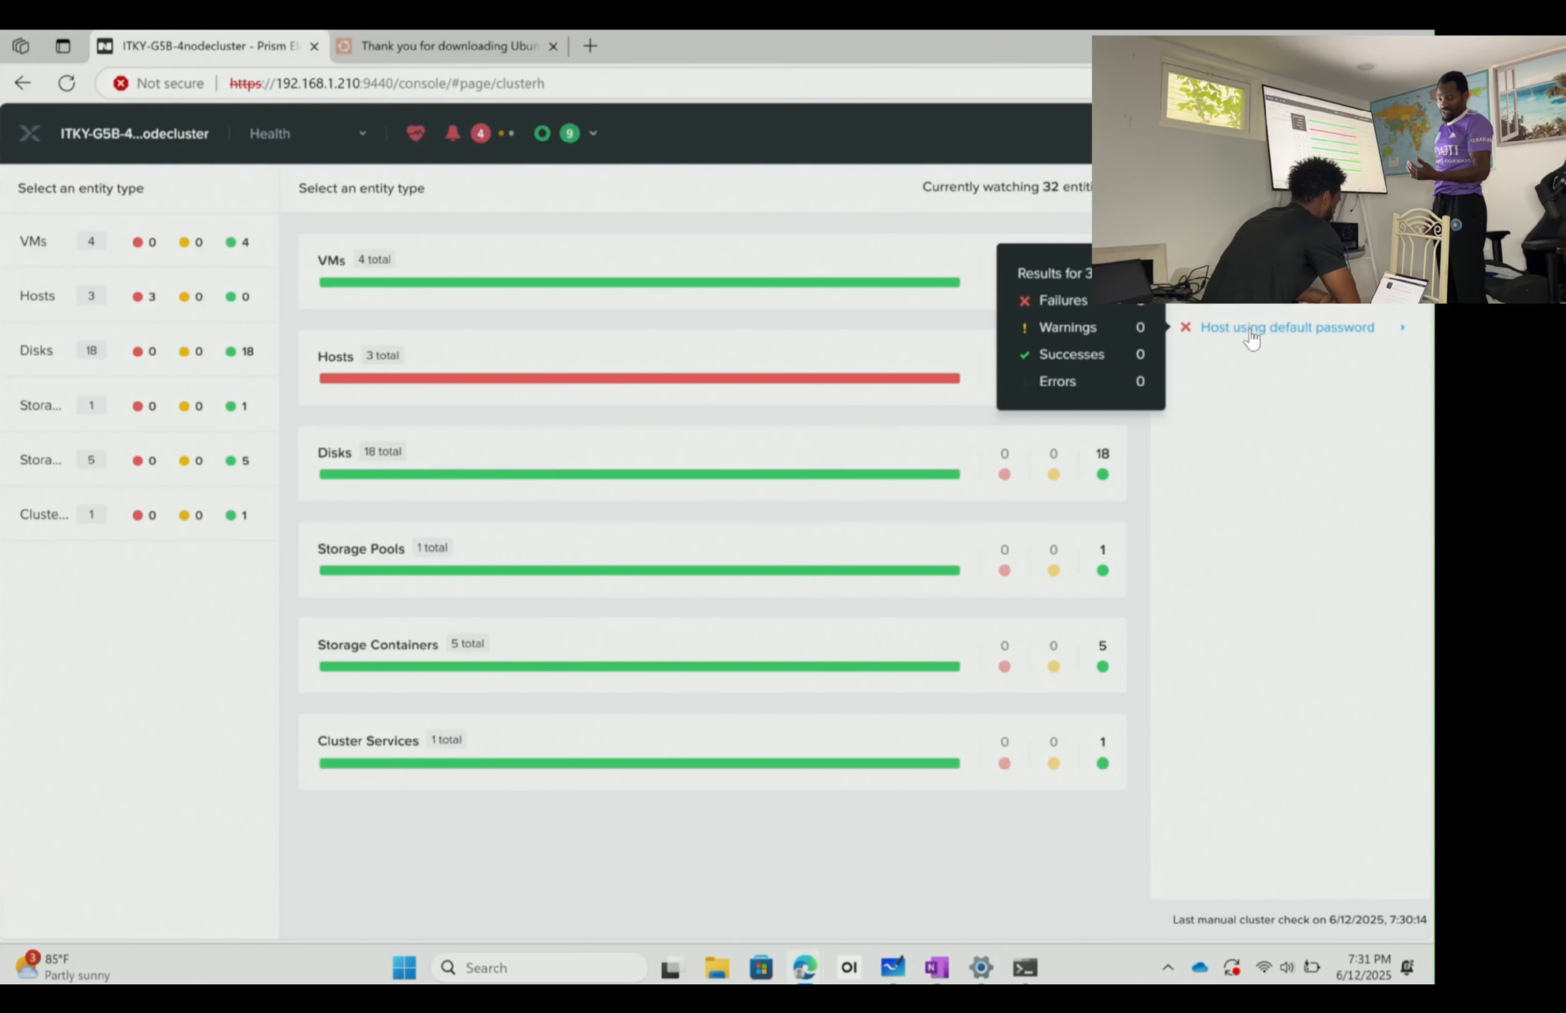
pyautogui.click(1249, 329)
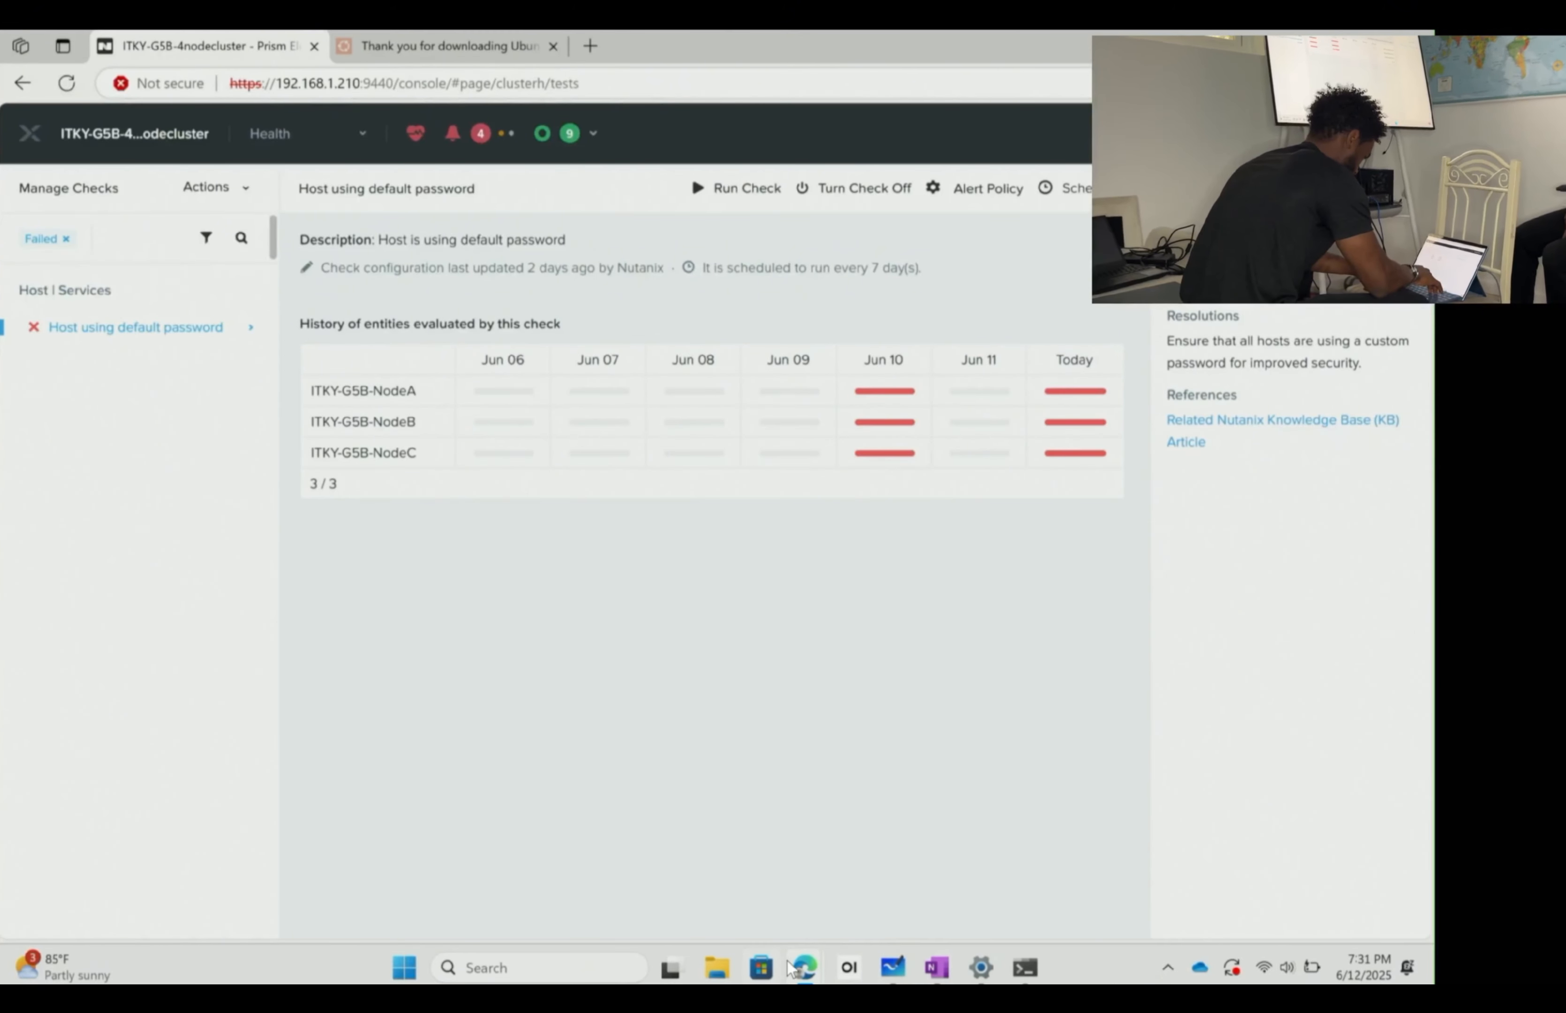
# - Restart the Ubuntu VM from its console now that installation has finished
pyautogui.moveTo(804, 967)
pyautogui.click(912, 848)
pyautogui.click(790, 756)
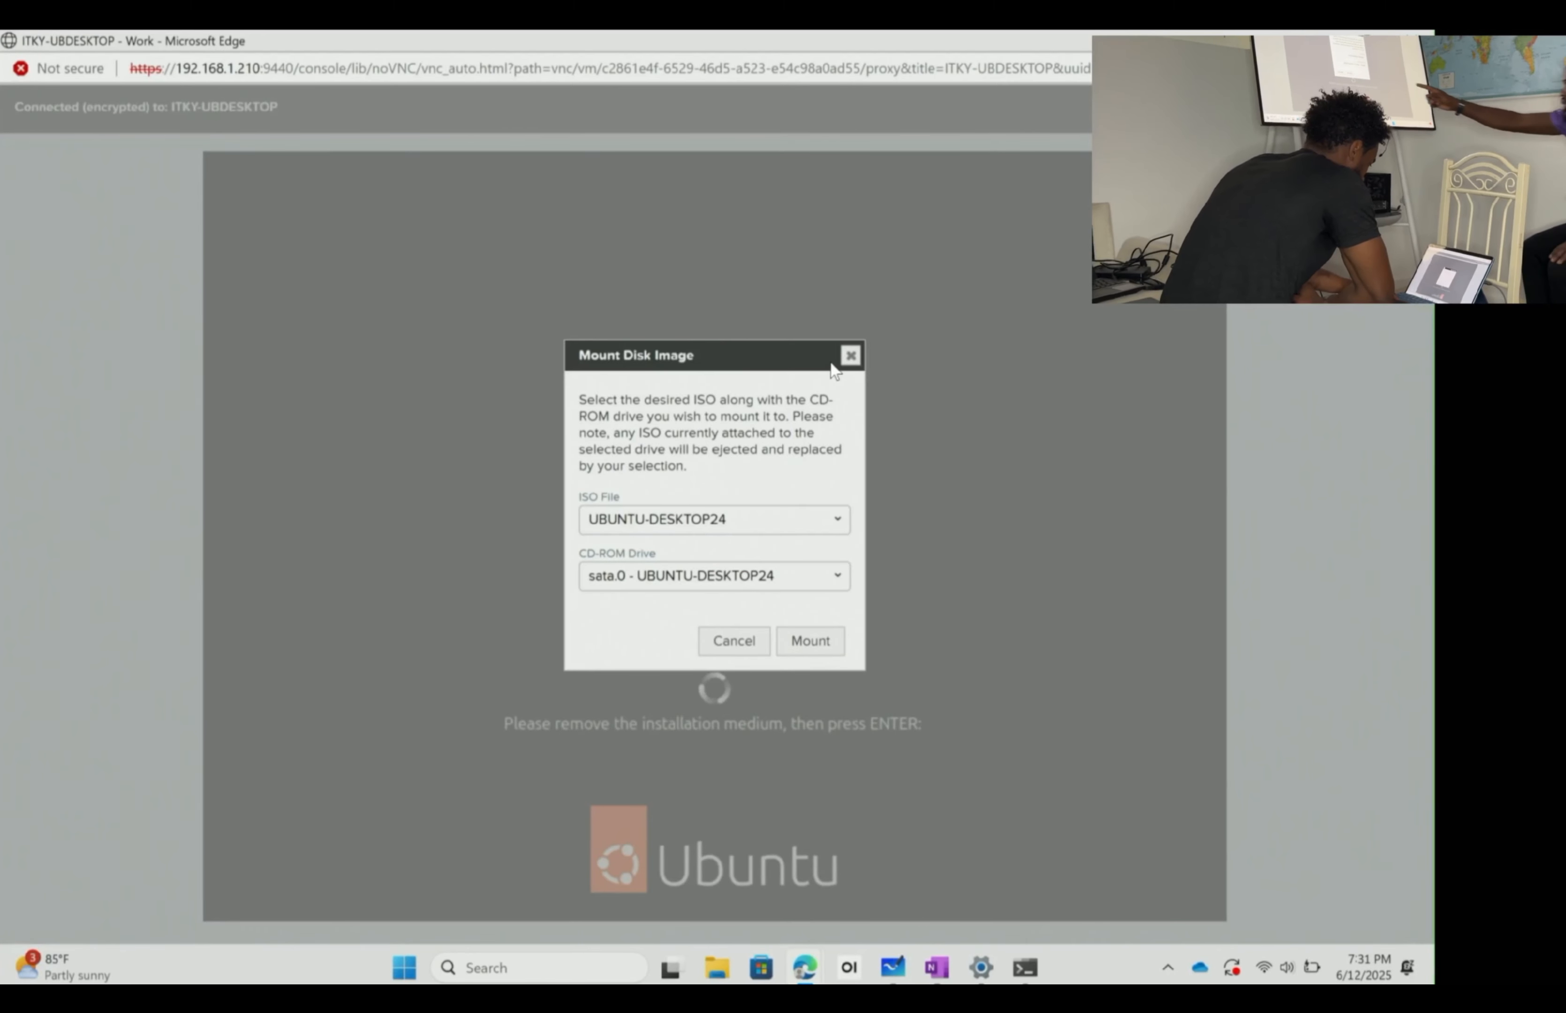
# - Close the Mount Disk Image dialog without mounting UBUNTU-DESKTOP24, then power off ITKY-UBDESKTOP
pyautogui.click(731, 519)
pyautogui.click(755, 549)
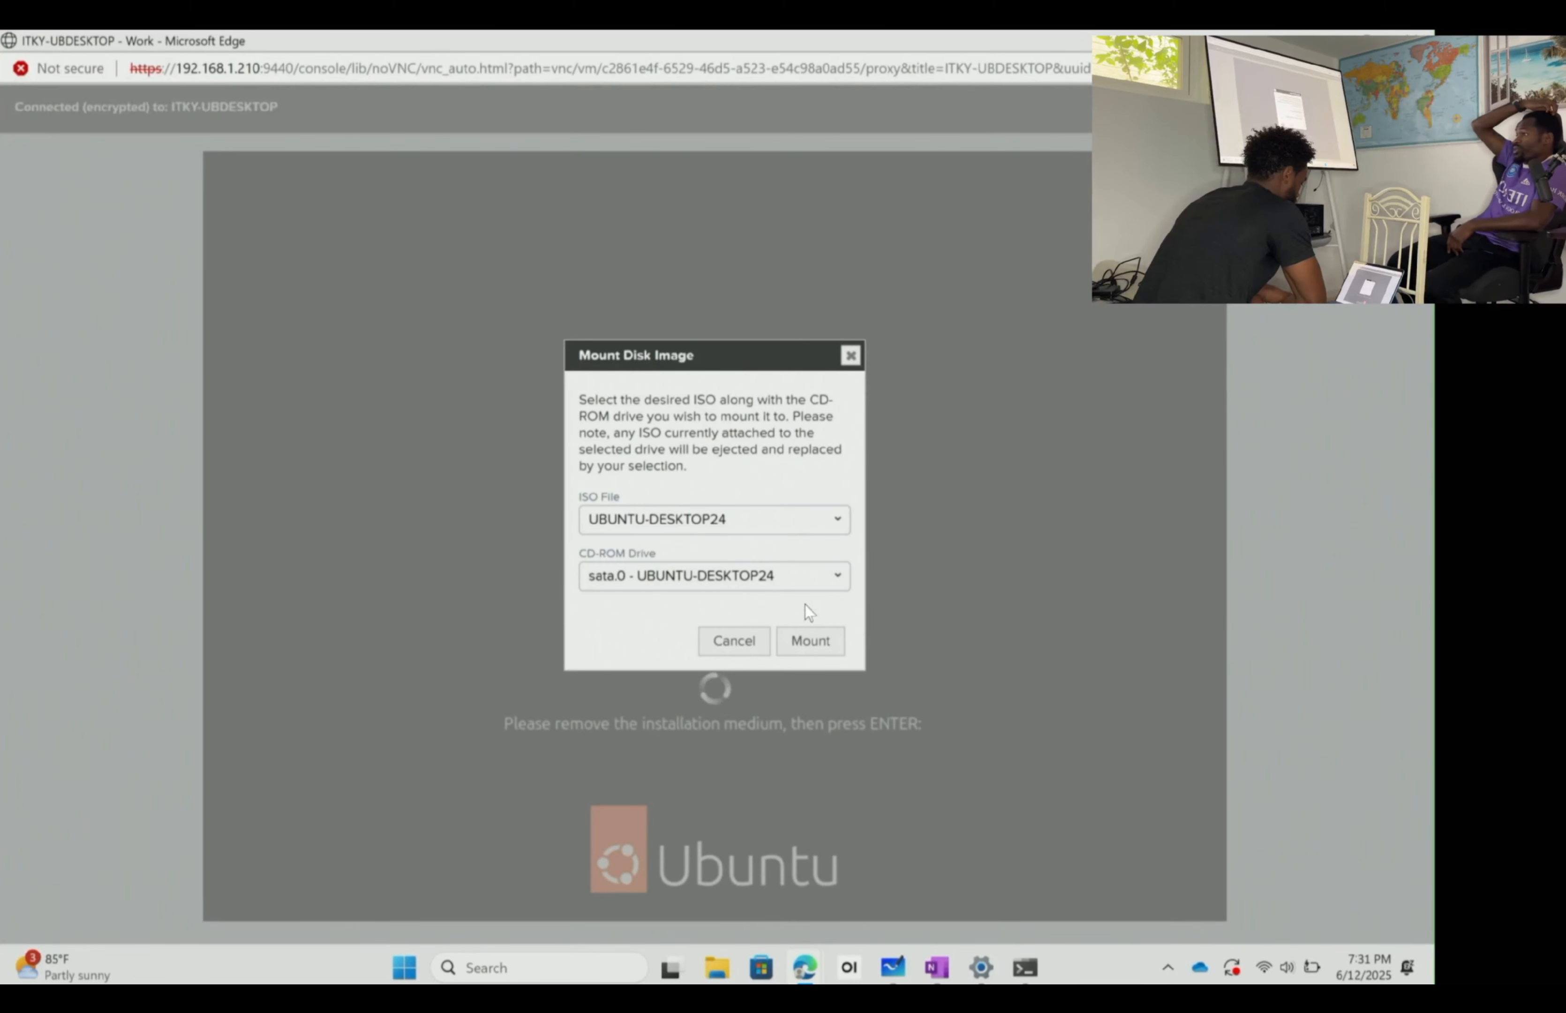
pyautogui.click(851, 356)
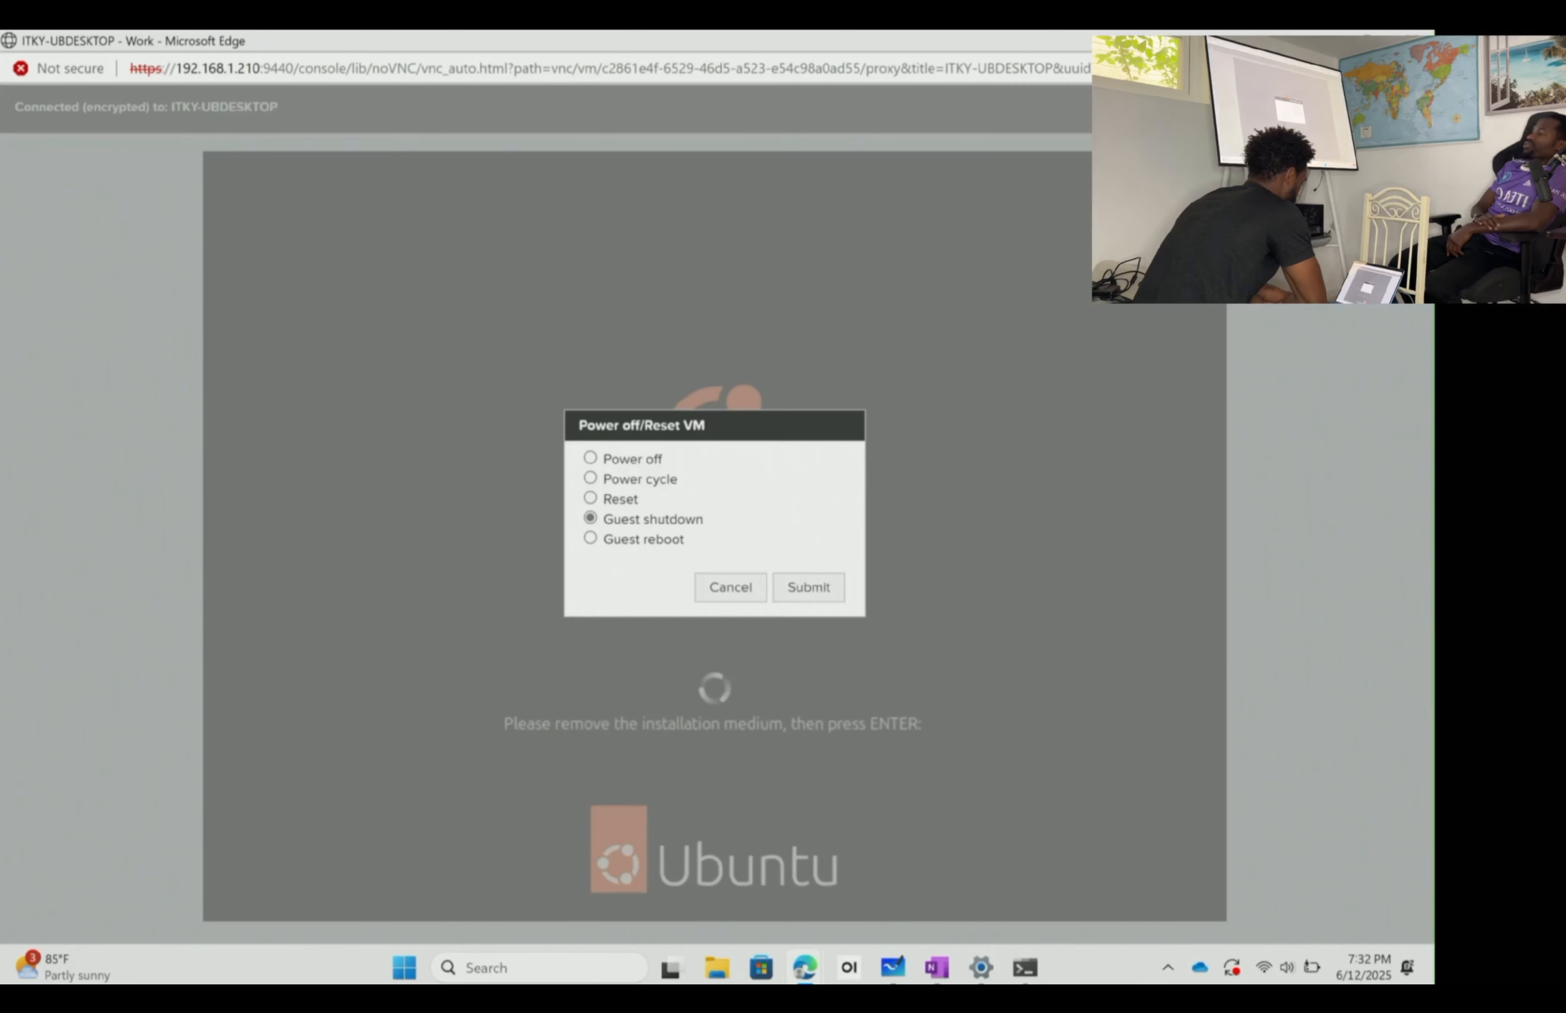
pyautogui.click(1411, 107)
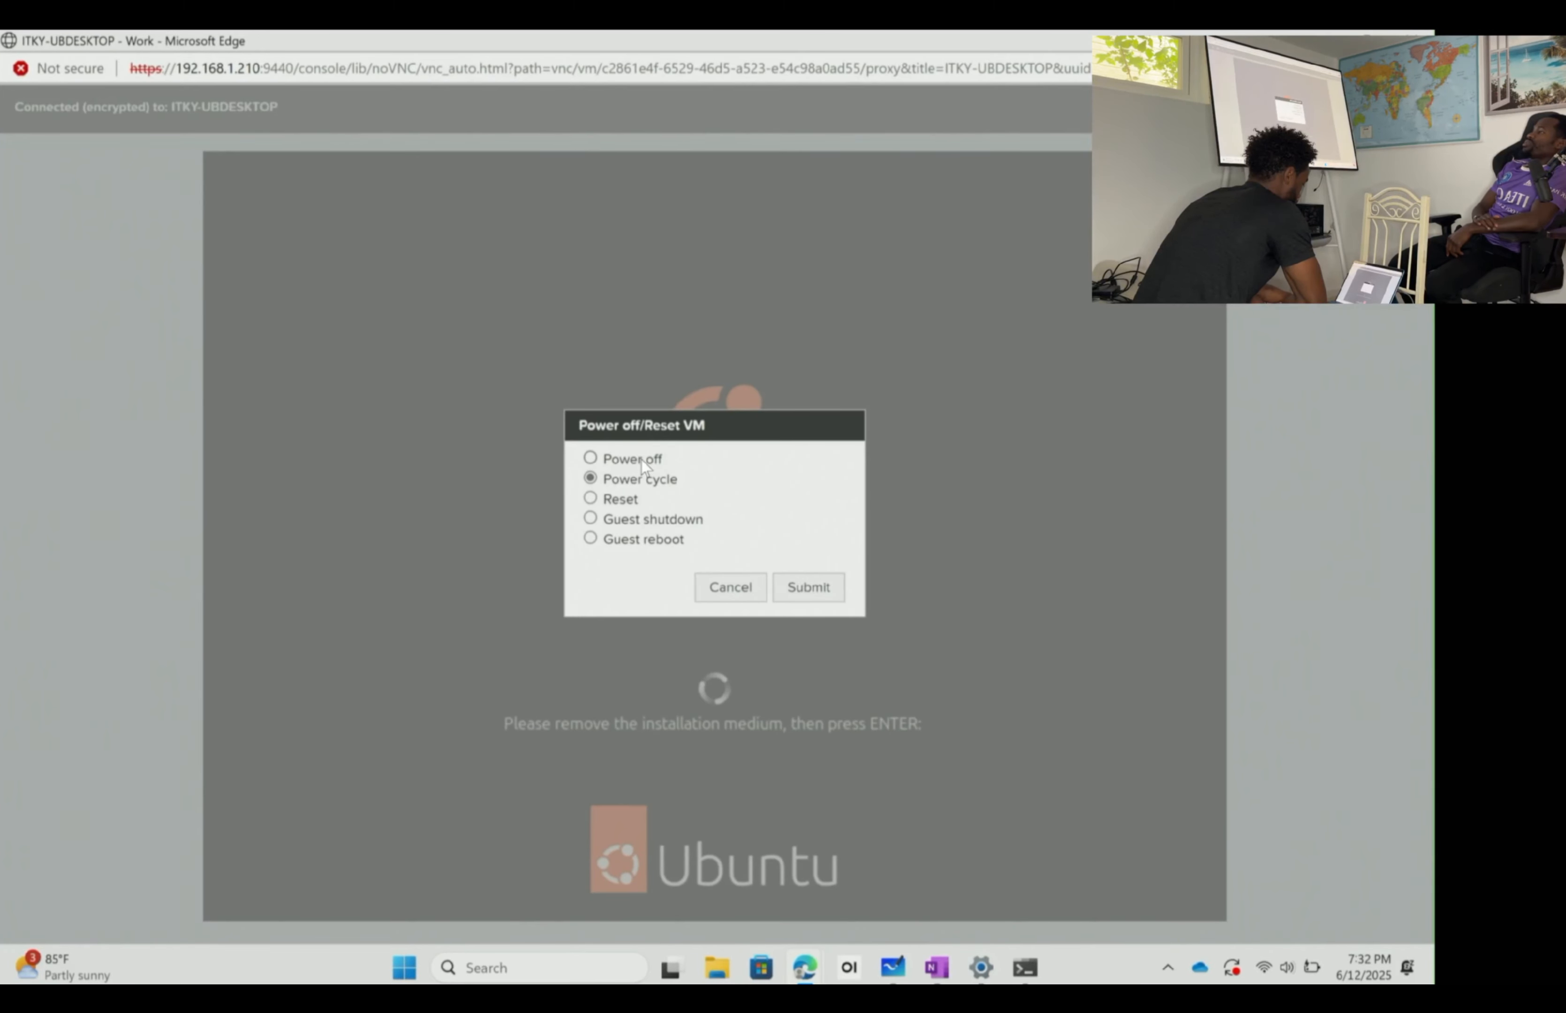
pyautogui.click(810, 587)
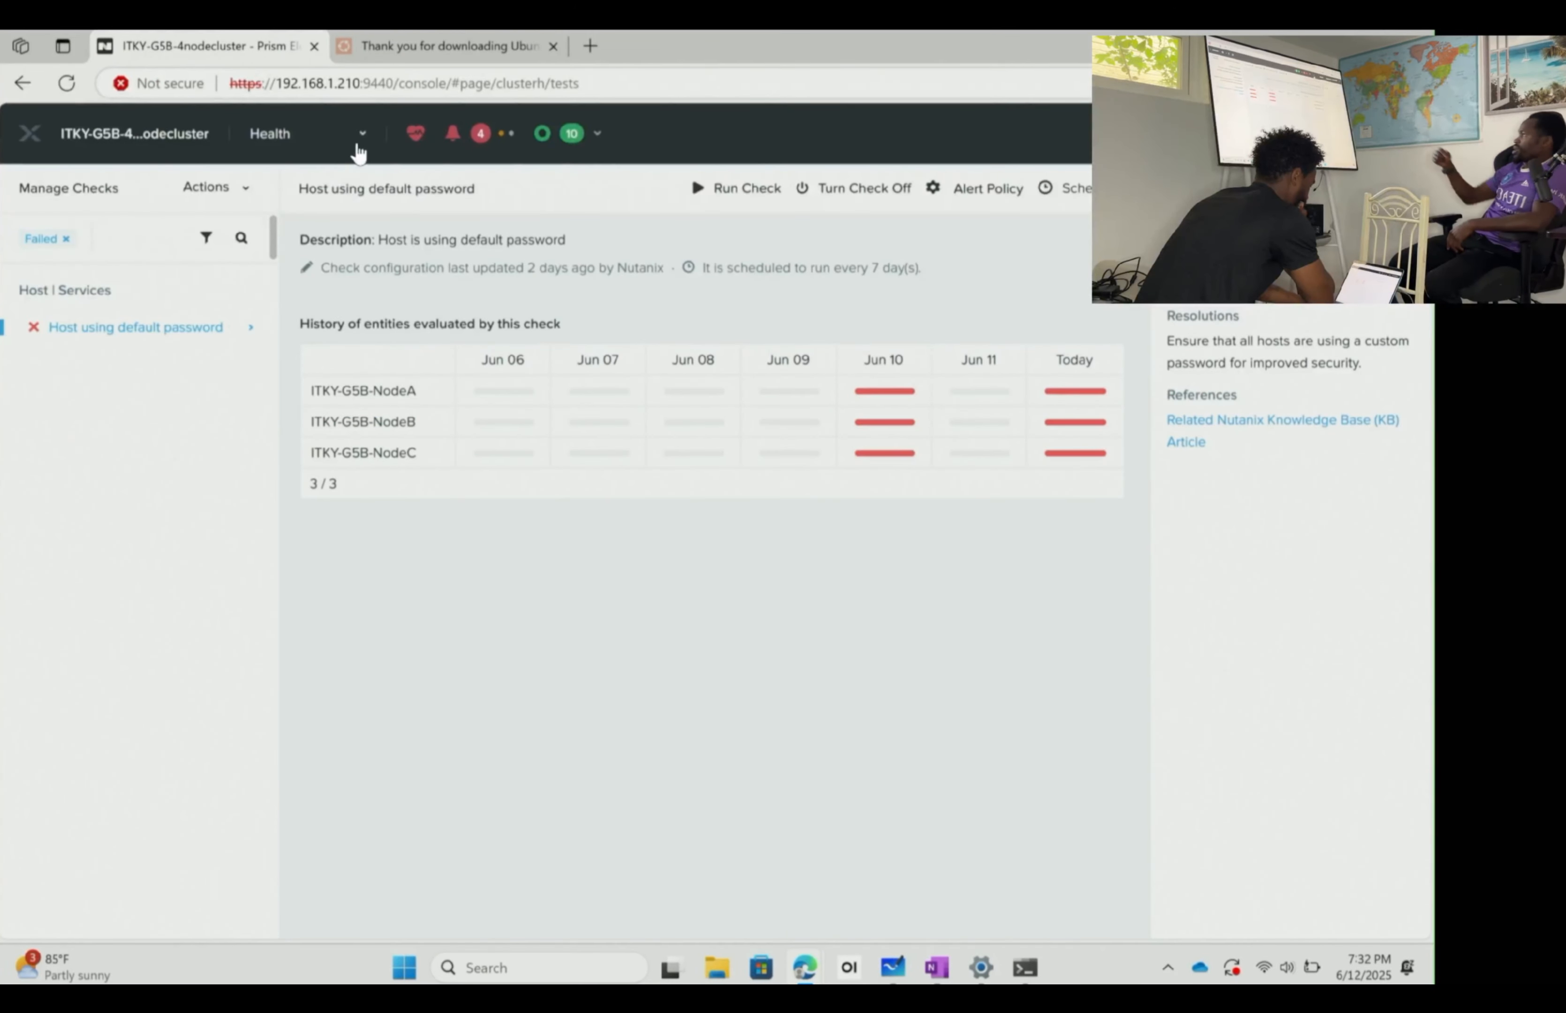
# - Switch Prism to the VM table view, toggling the controller VMs on and off
pyautogui.click(359, 152)
pyautogui.click(312, 245)
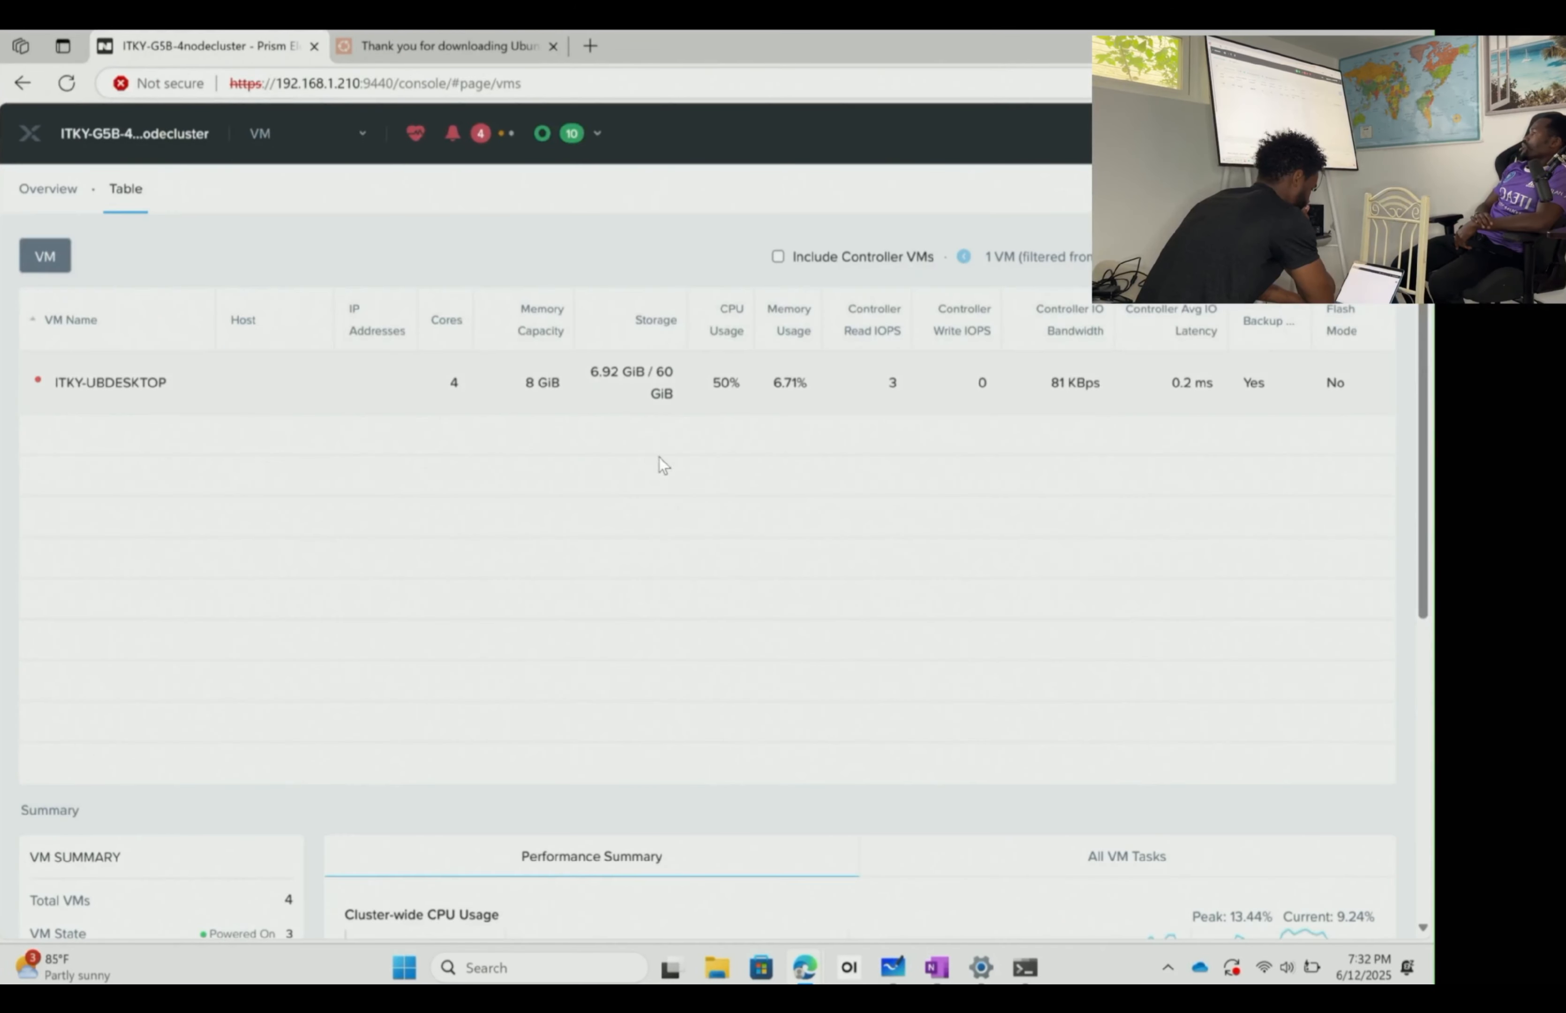
pyautogui.click(821, 262)
pyautogui.click(893, 261)
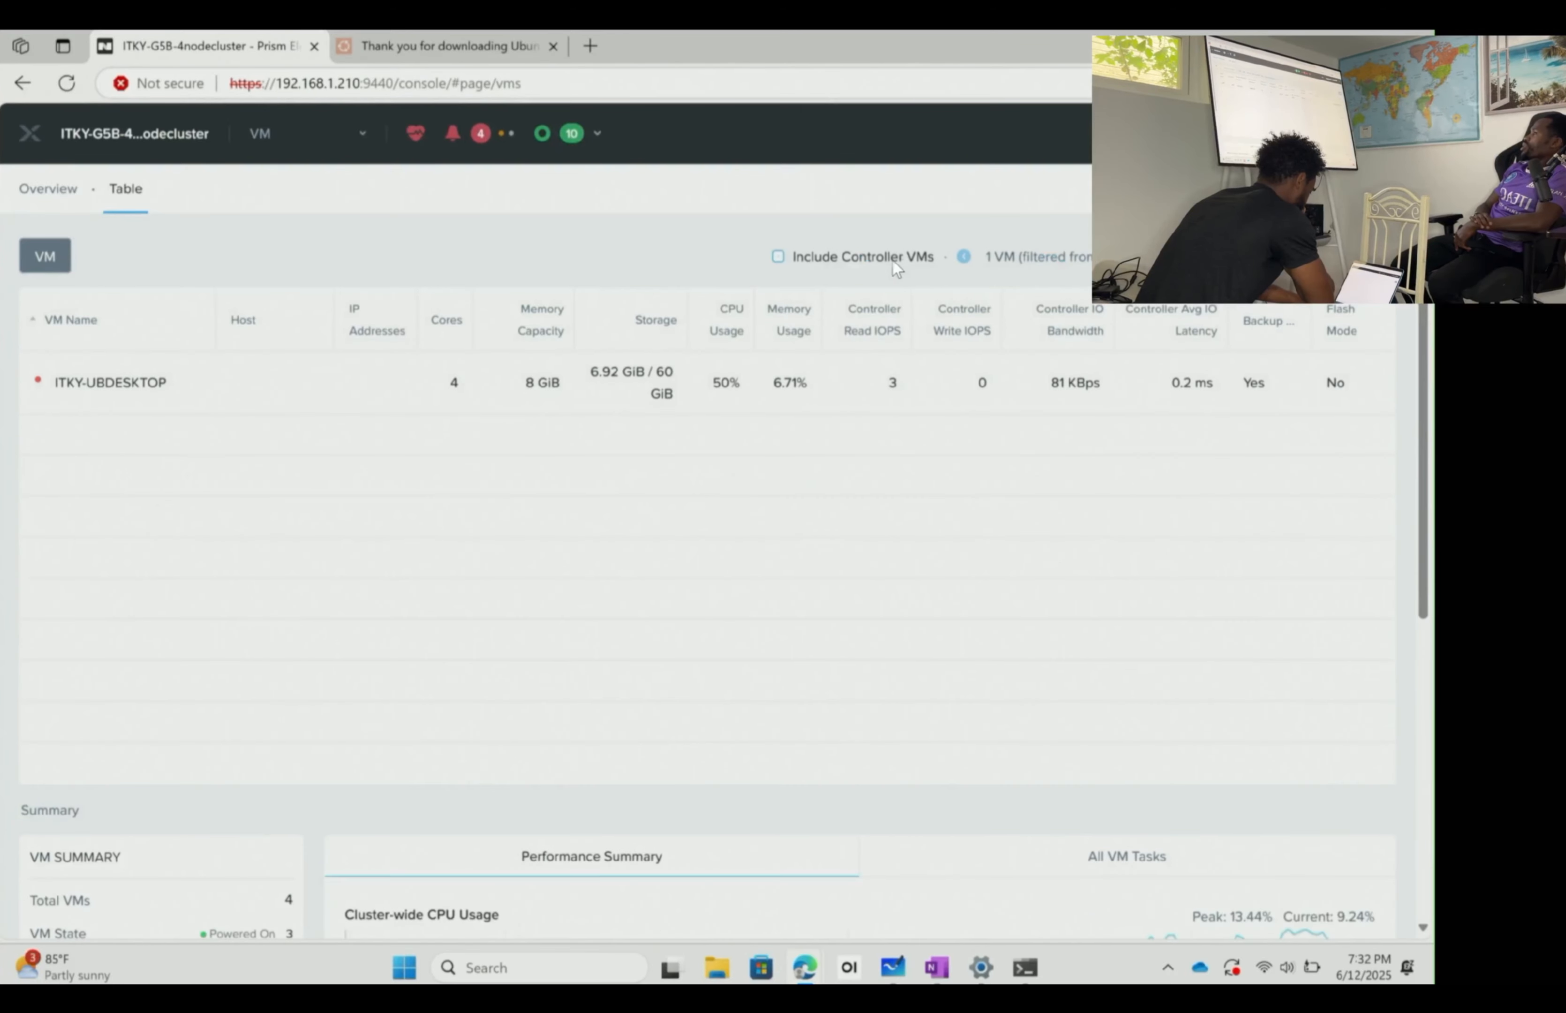
# - Delete a virtual disk from ITKY-UBDESKTOP's settings and save the VM update
pyautogui.rightClick(434, 389)
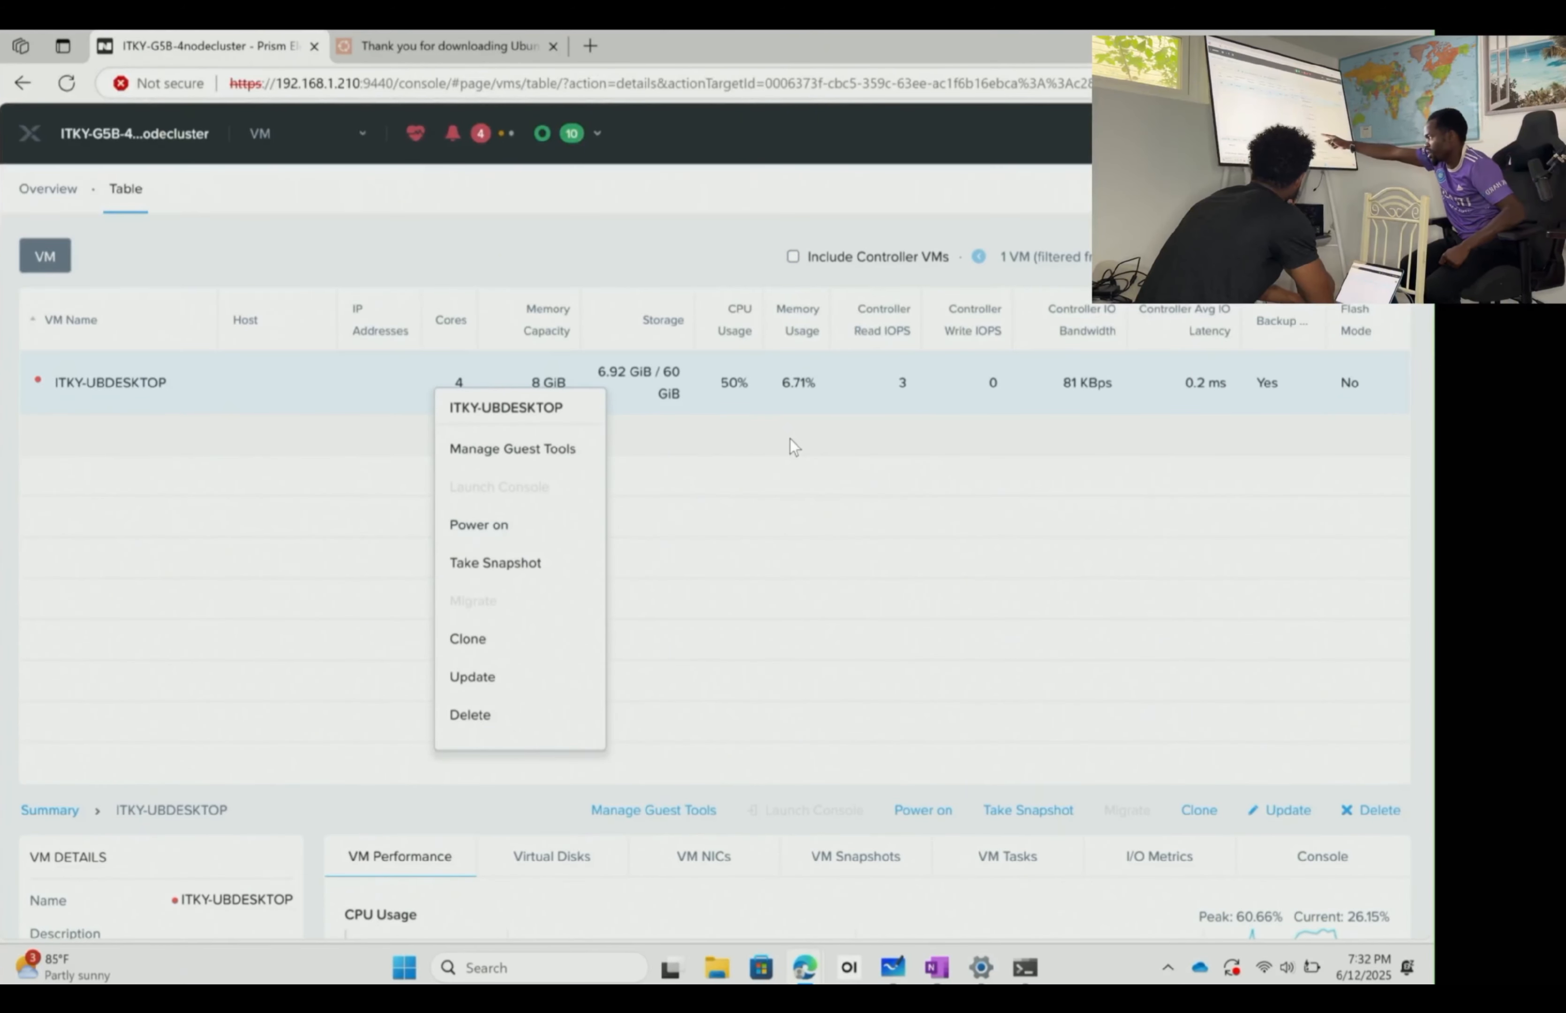
pyautogui.click(520, 678)
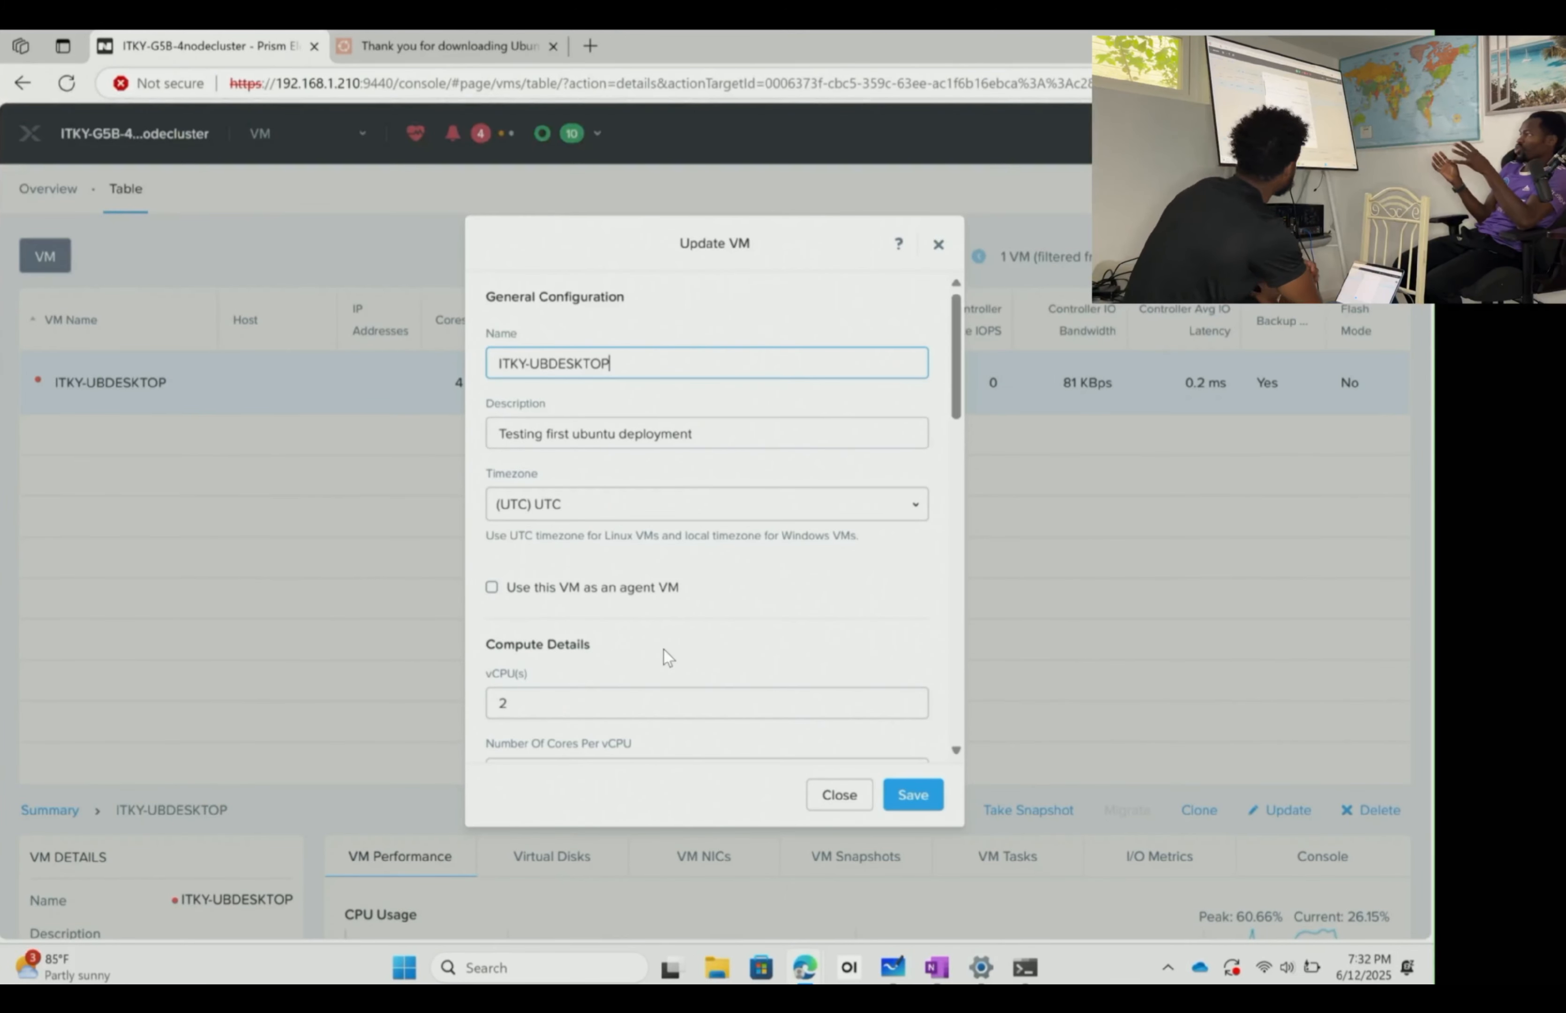
pyautogui.scroll(-10, 664, 655)
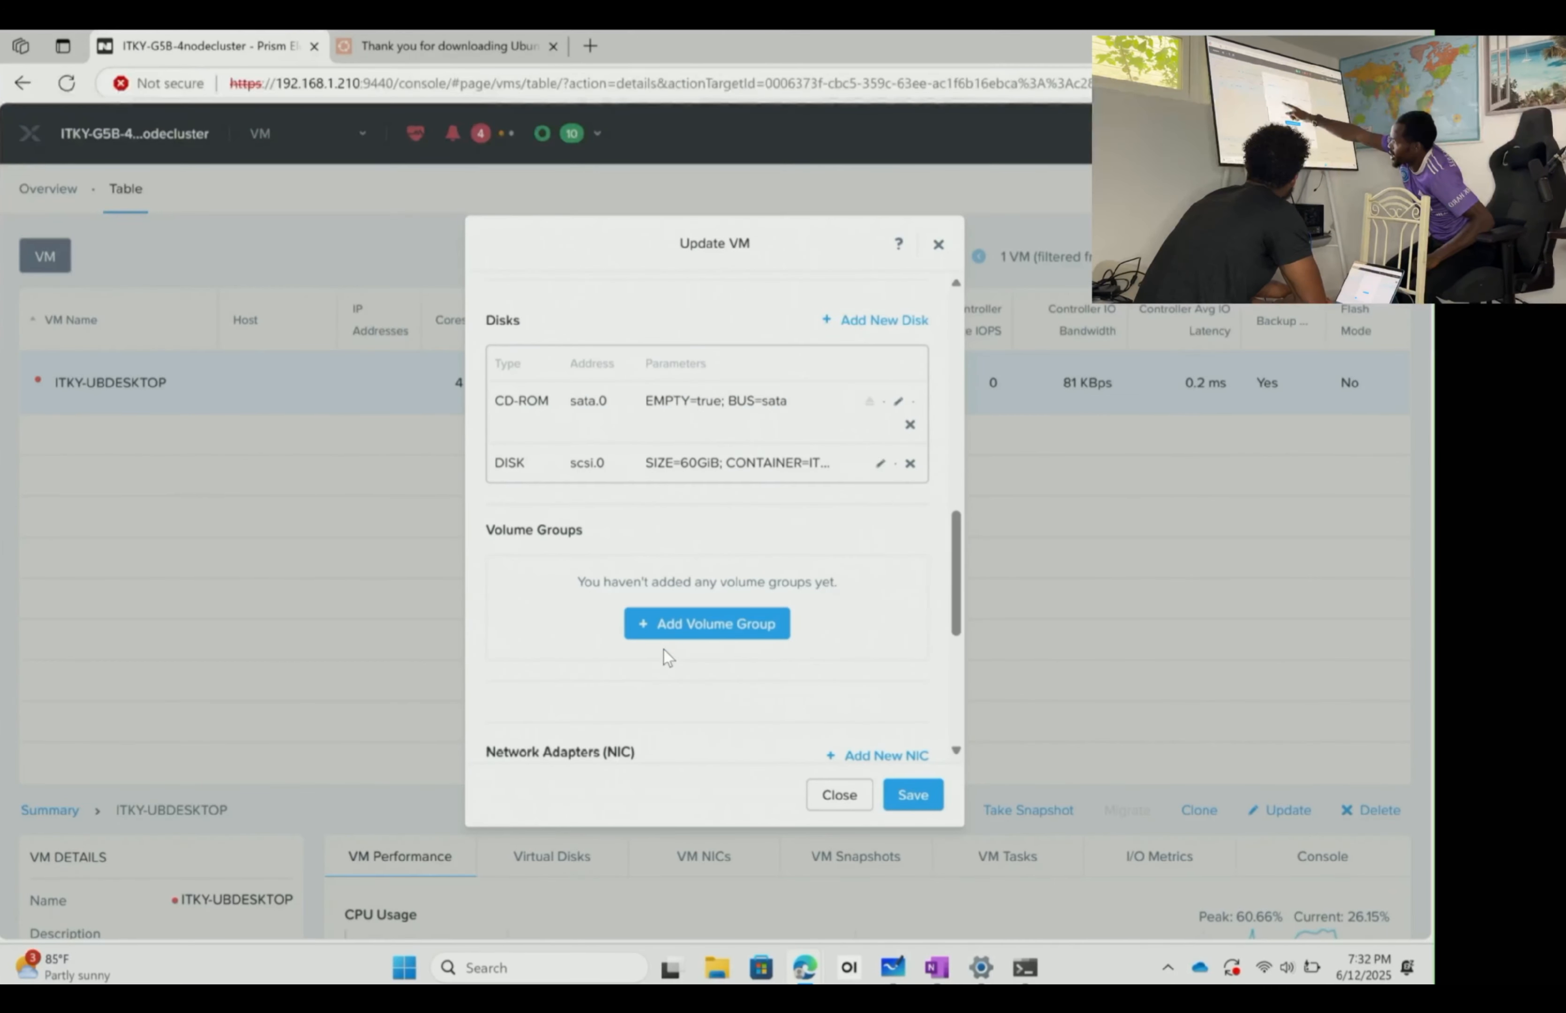
pyautogui.scroll(1, 663, 649)
pyautogui.click(910, 490)
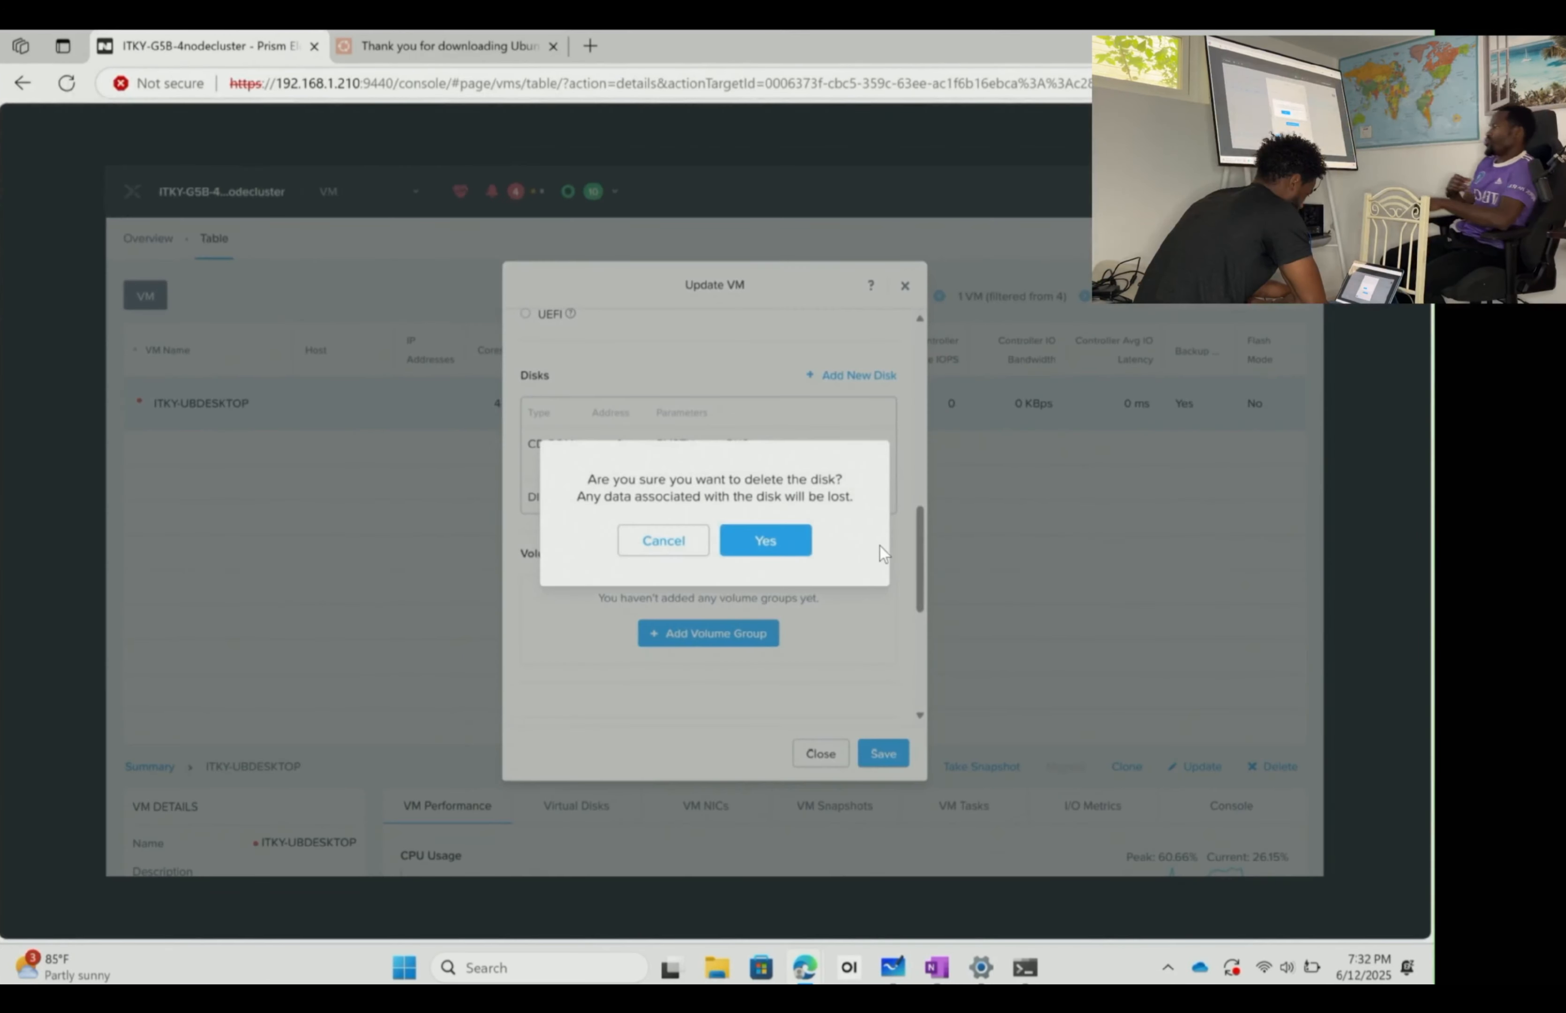
pyautogui.click(761, 542)
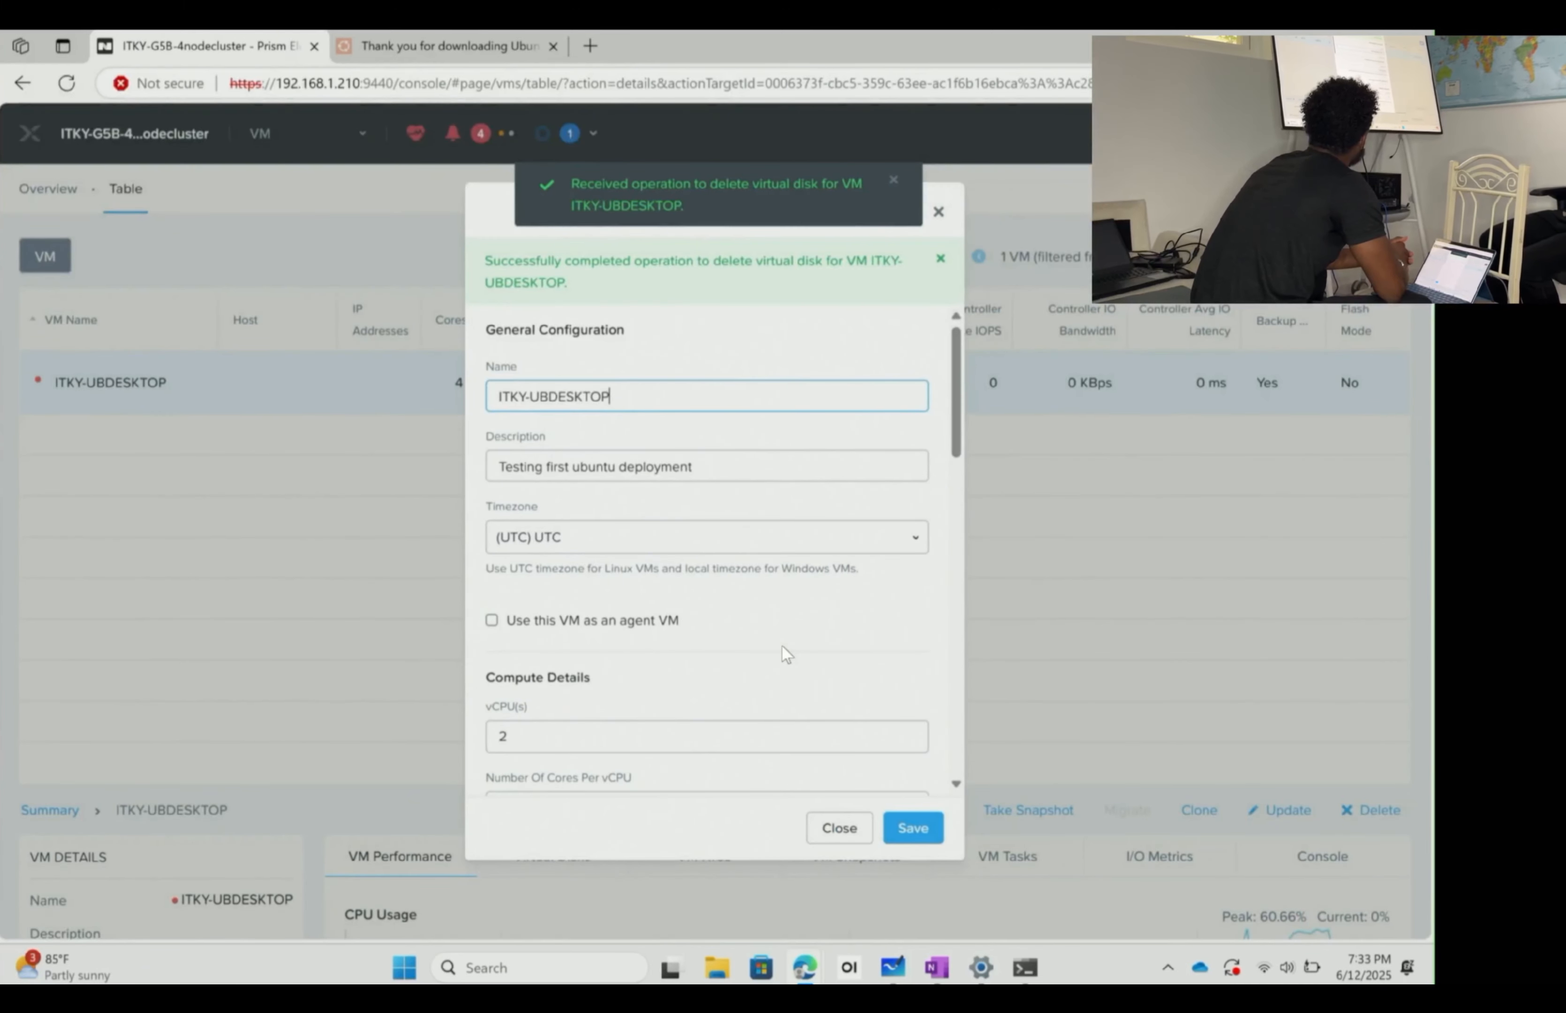
pyautogui.press('Return')
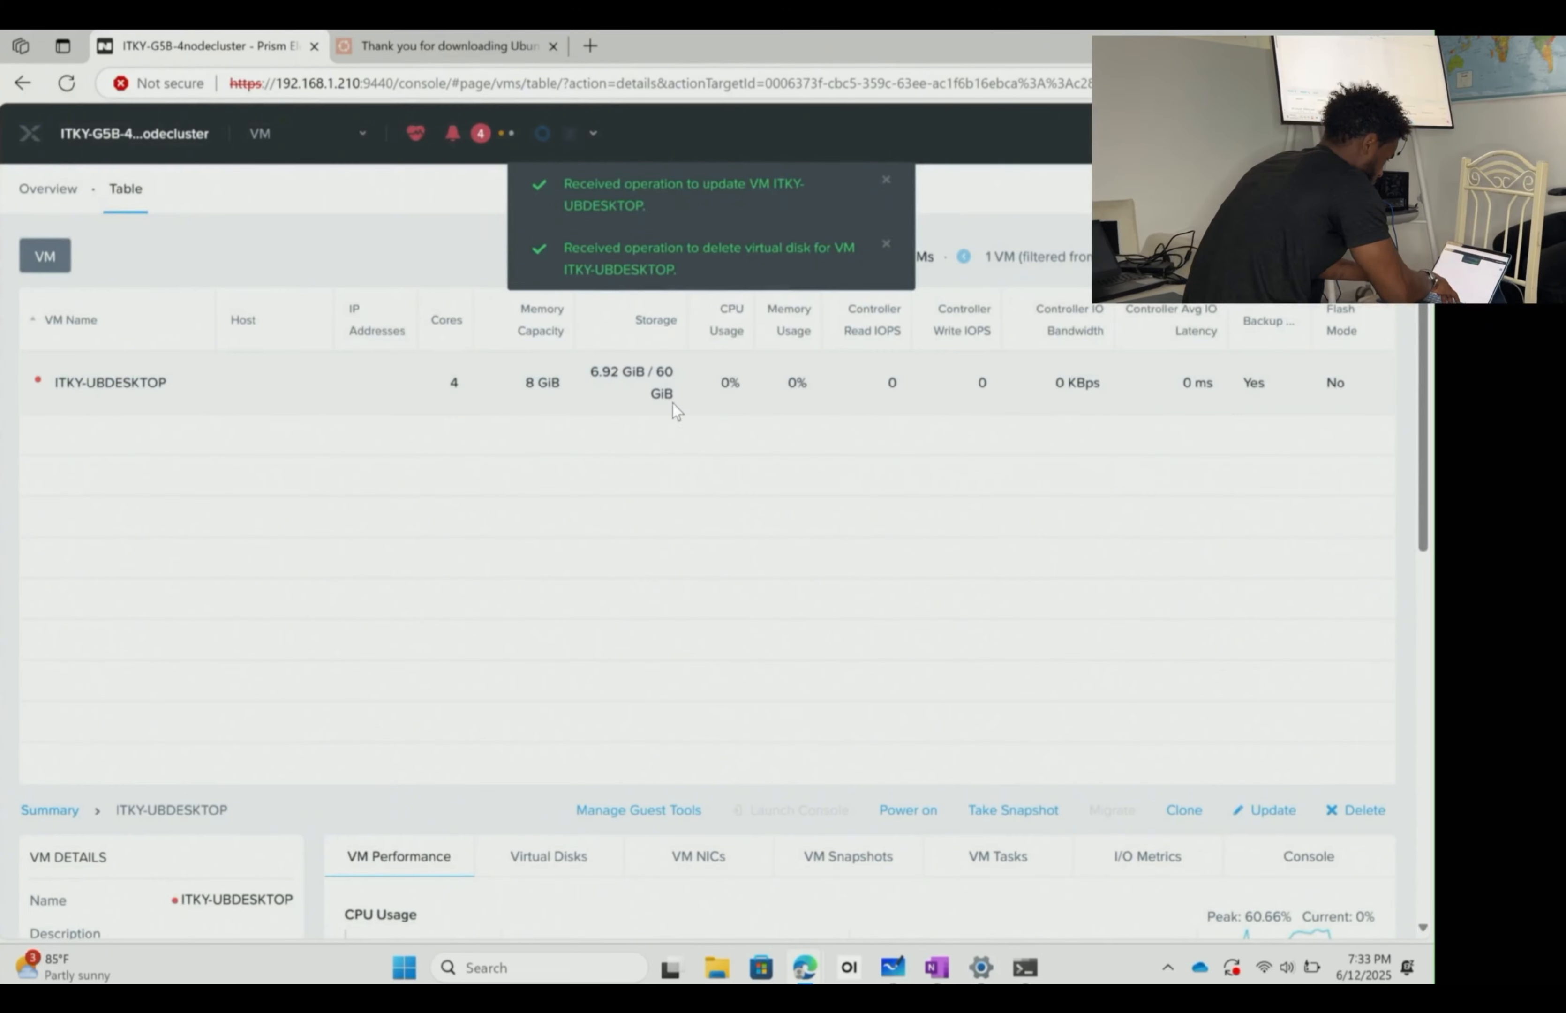
# - Power on ITKY-UBDESKTOP and reload the Prism Element web console
pyautogui.rightClick(361, 371)
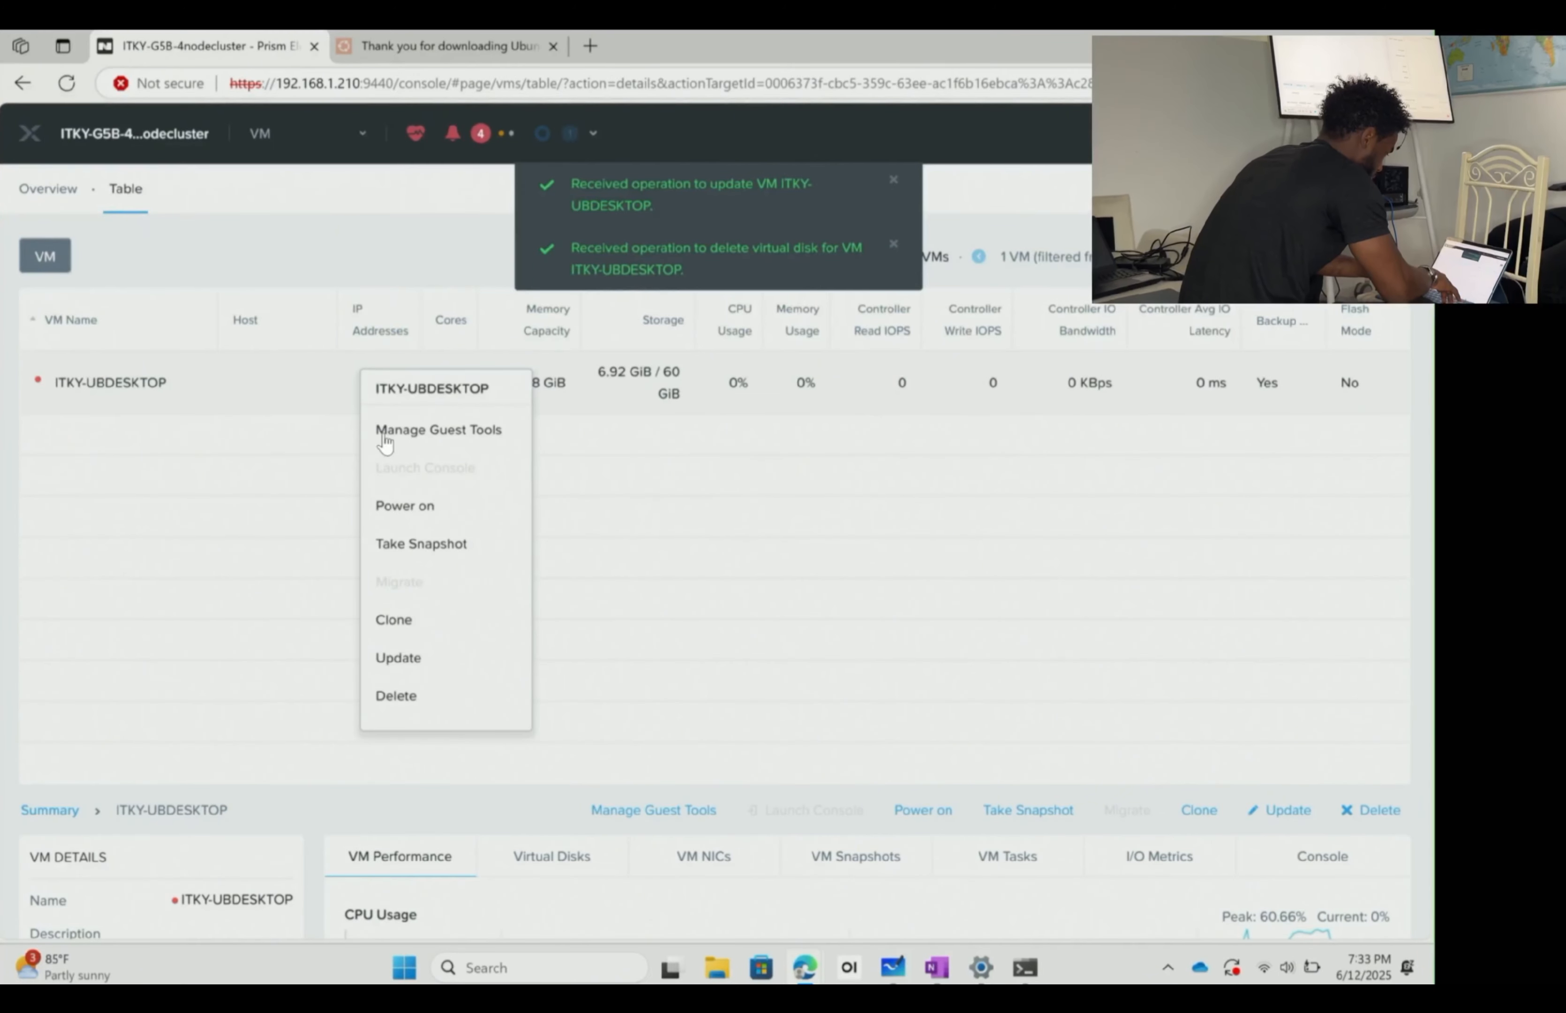
pyautogui.click(450, 517)
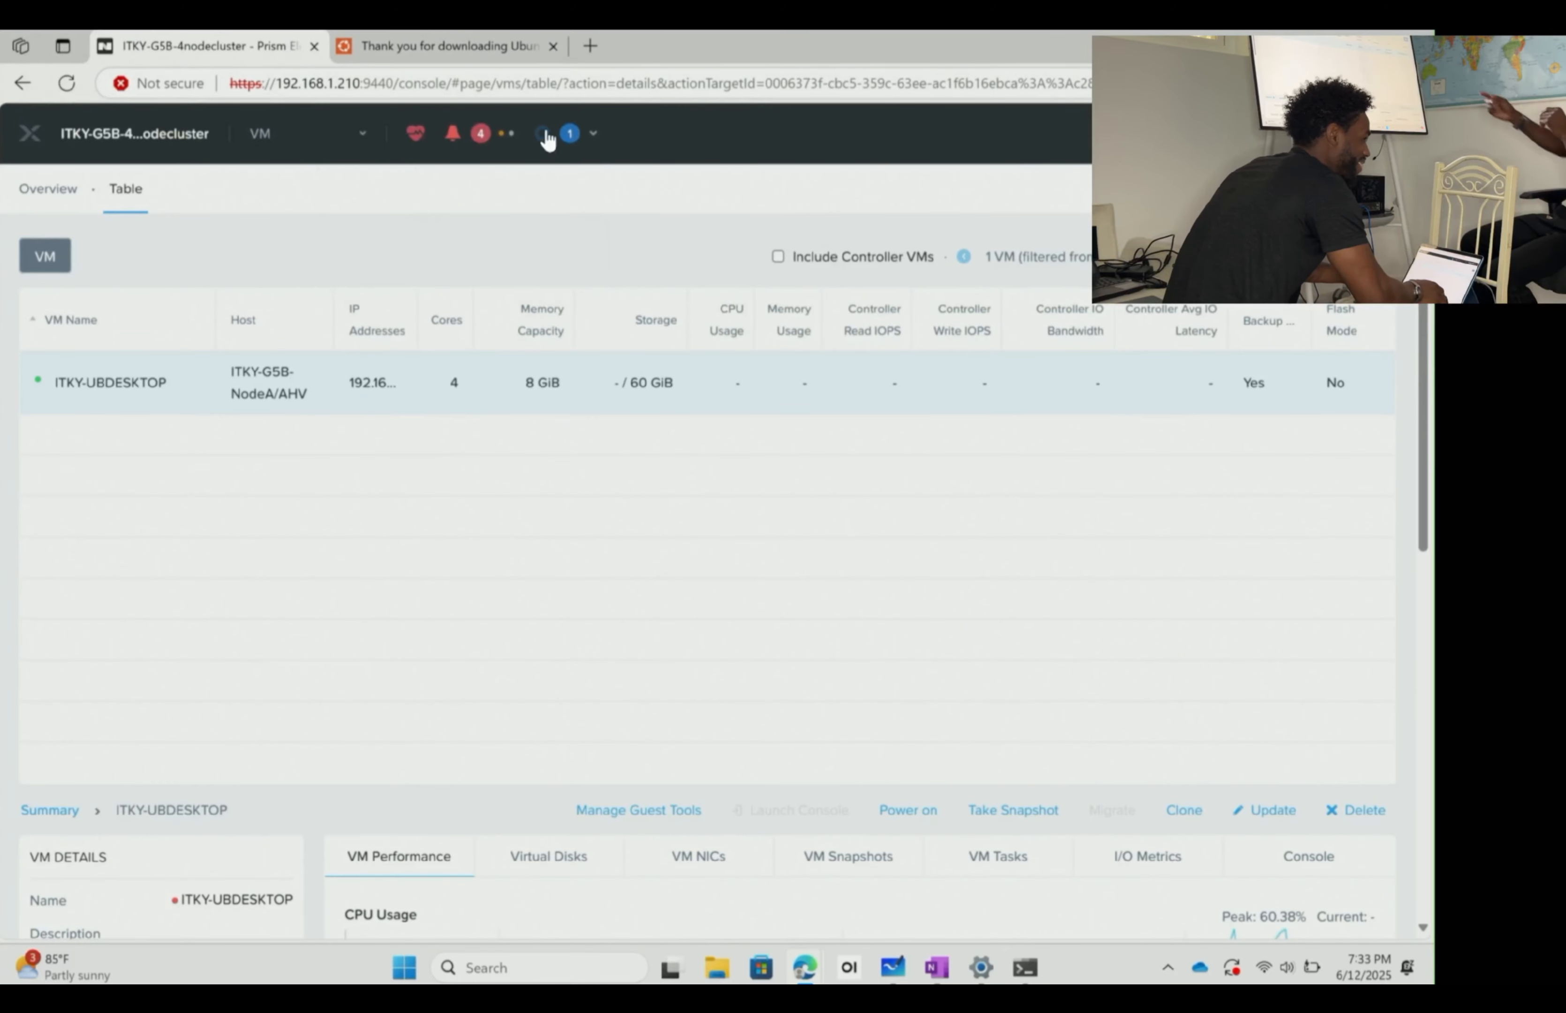
pyautogui.rightClick(497, 388)
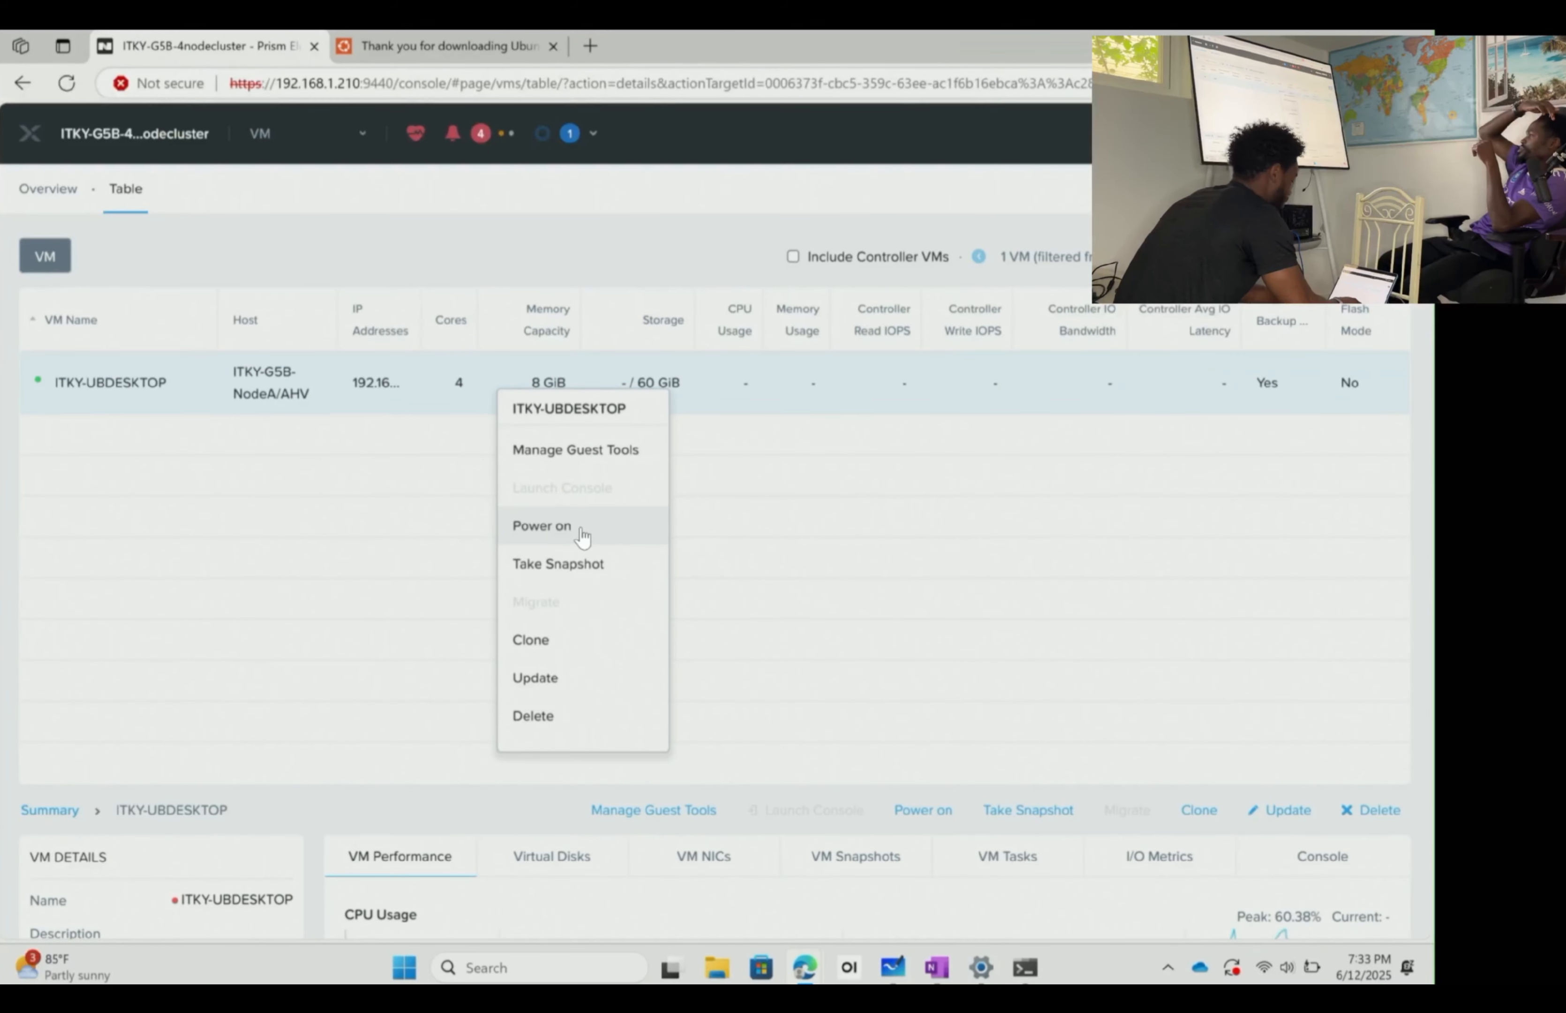
pyautogui.click(67, 82)
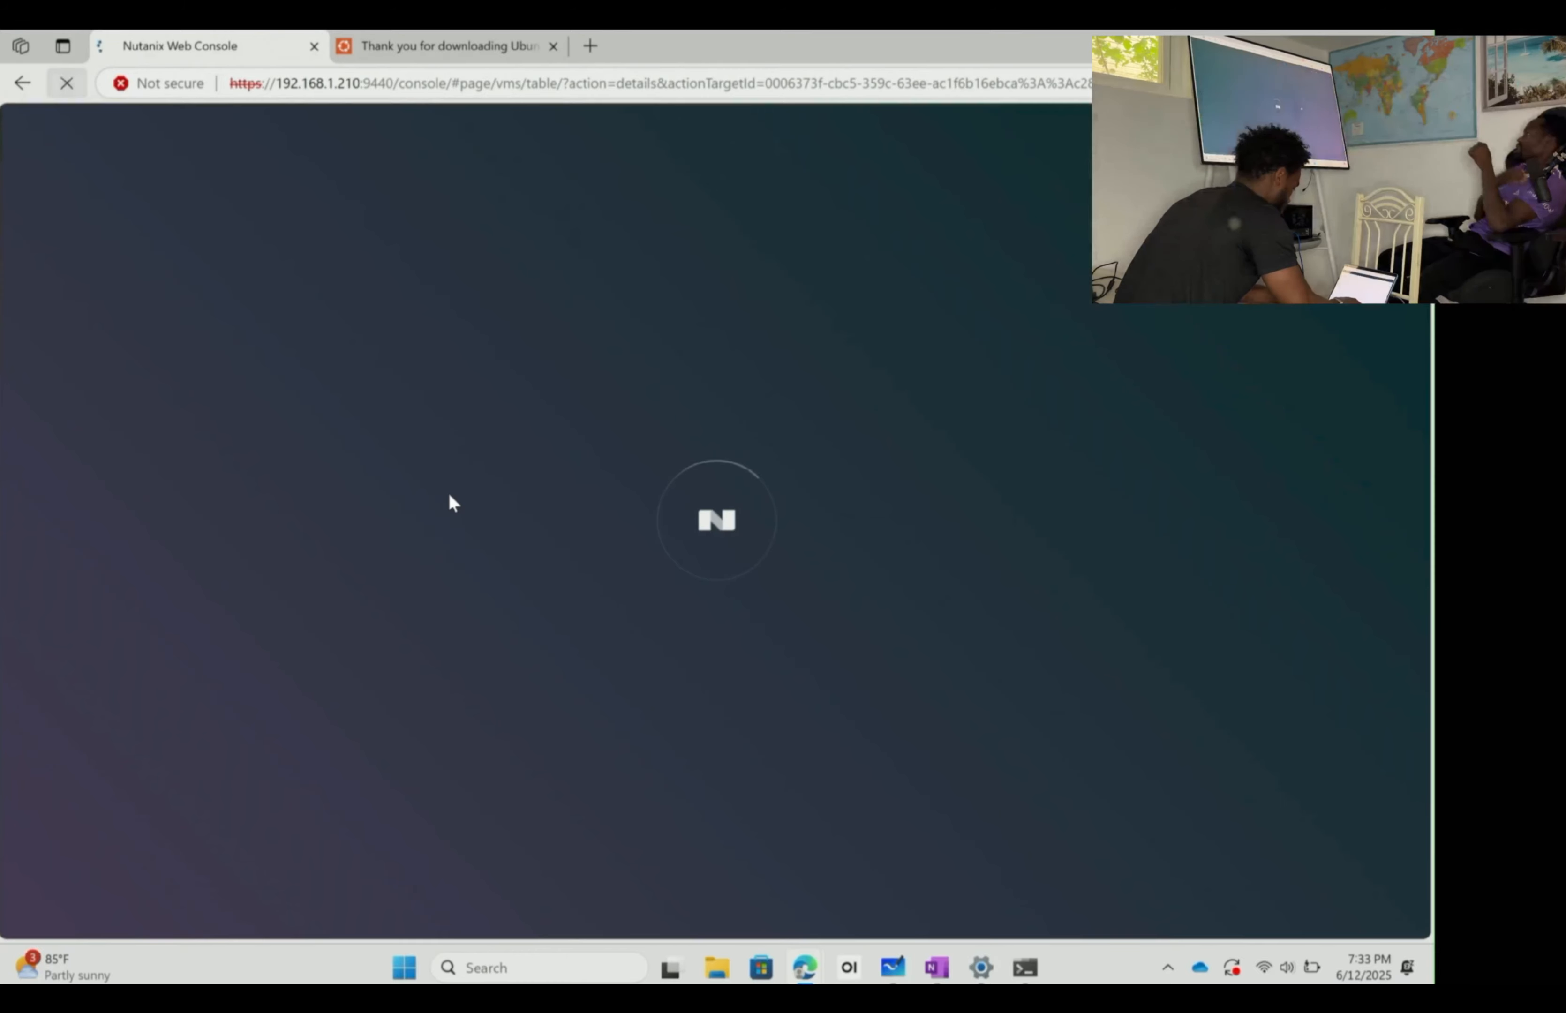
# - Log in to the ITKY-UBDESKTOP VM console with the user account's password
pyautogui.moveTo(813, 979)
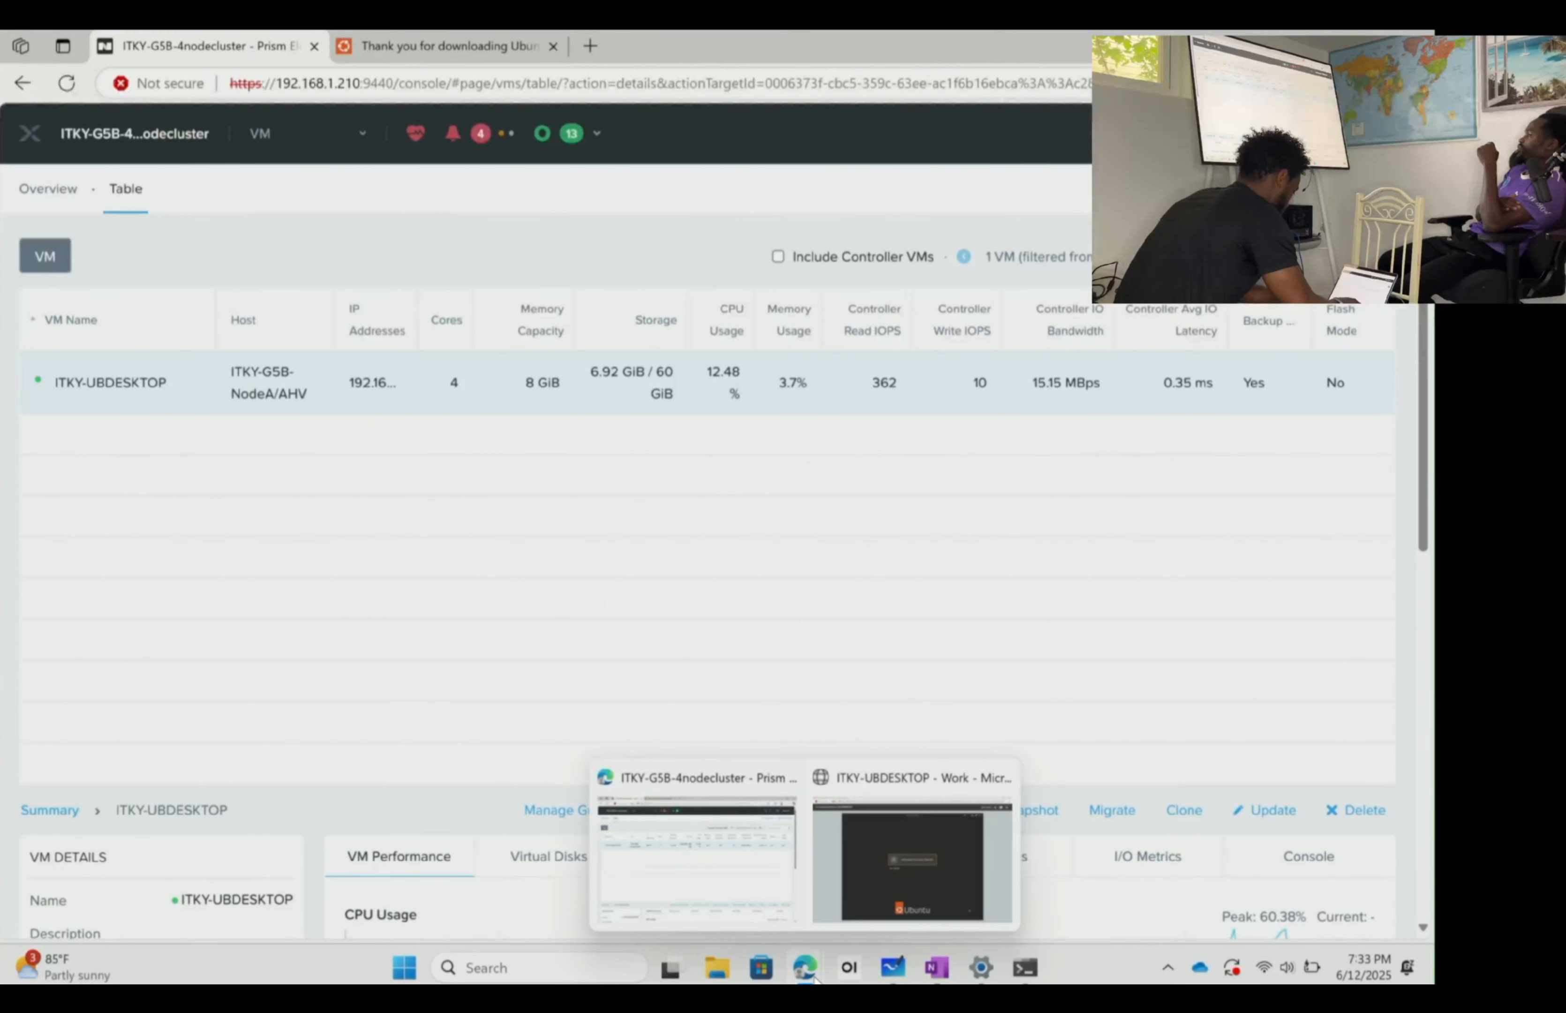
pyautogui.click(899, 885)
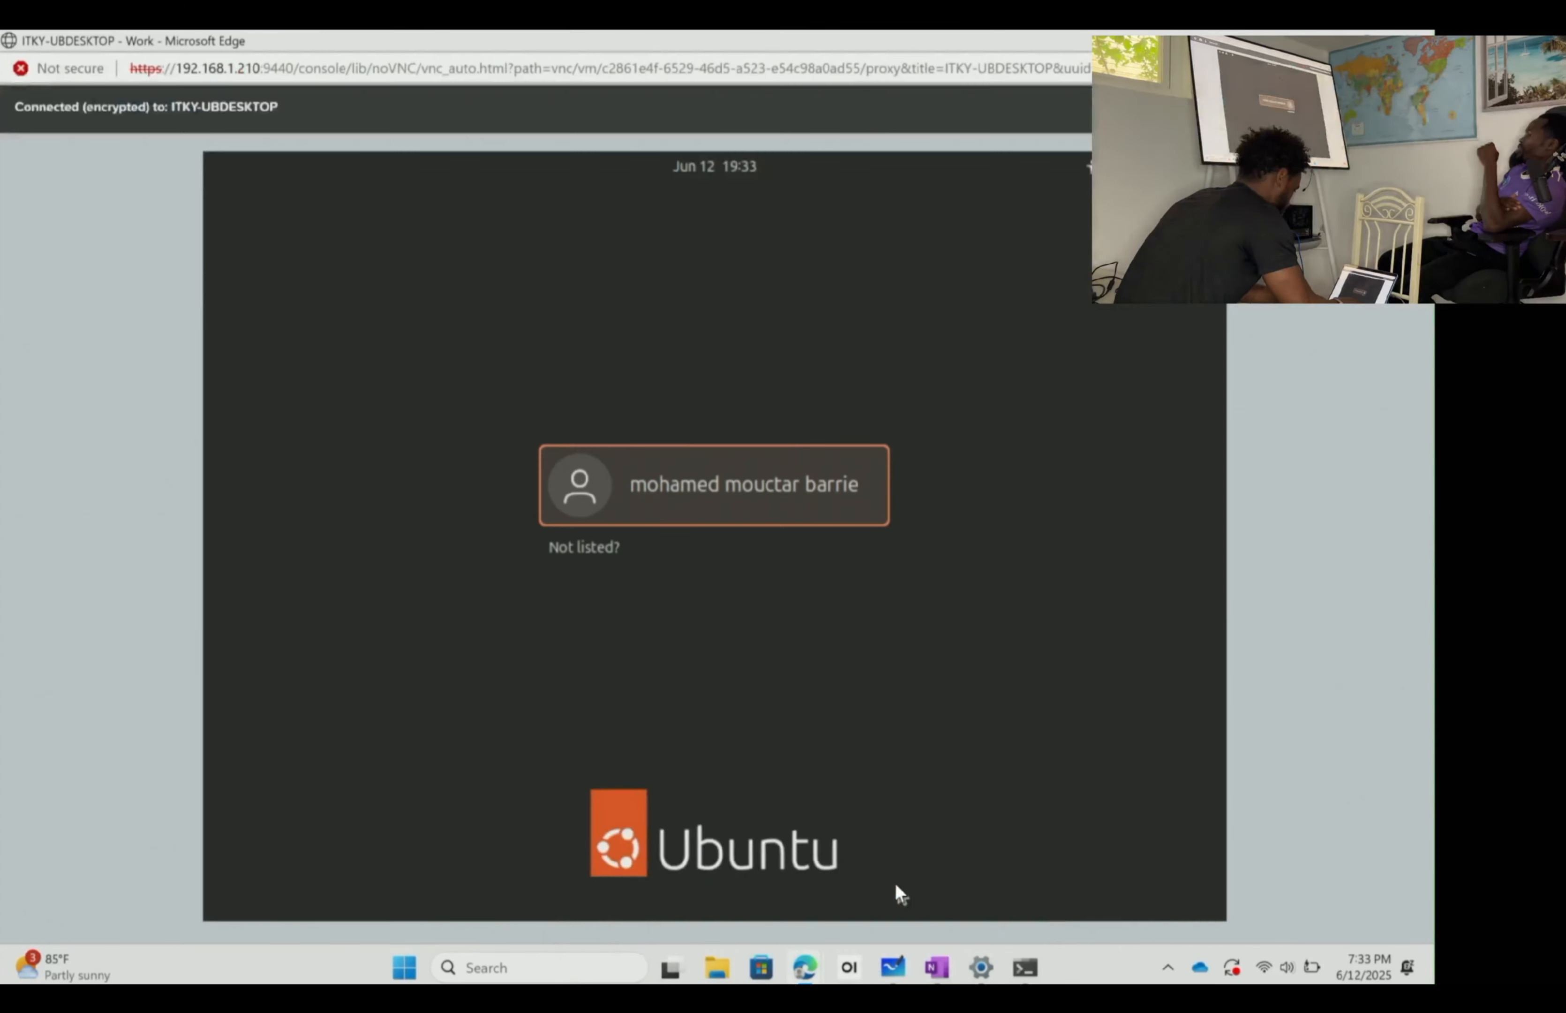
pyautogui.click(753, 486)
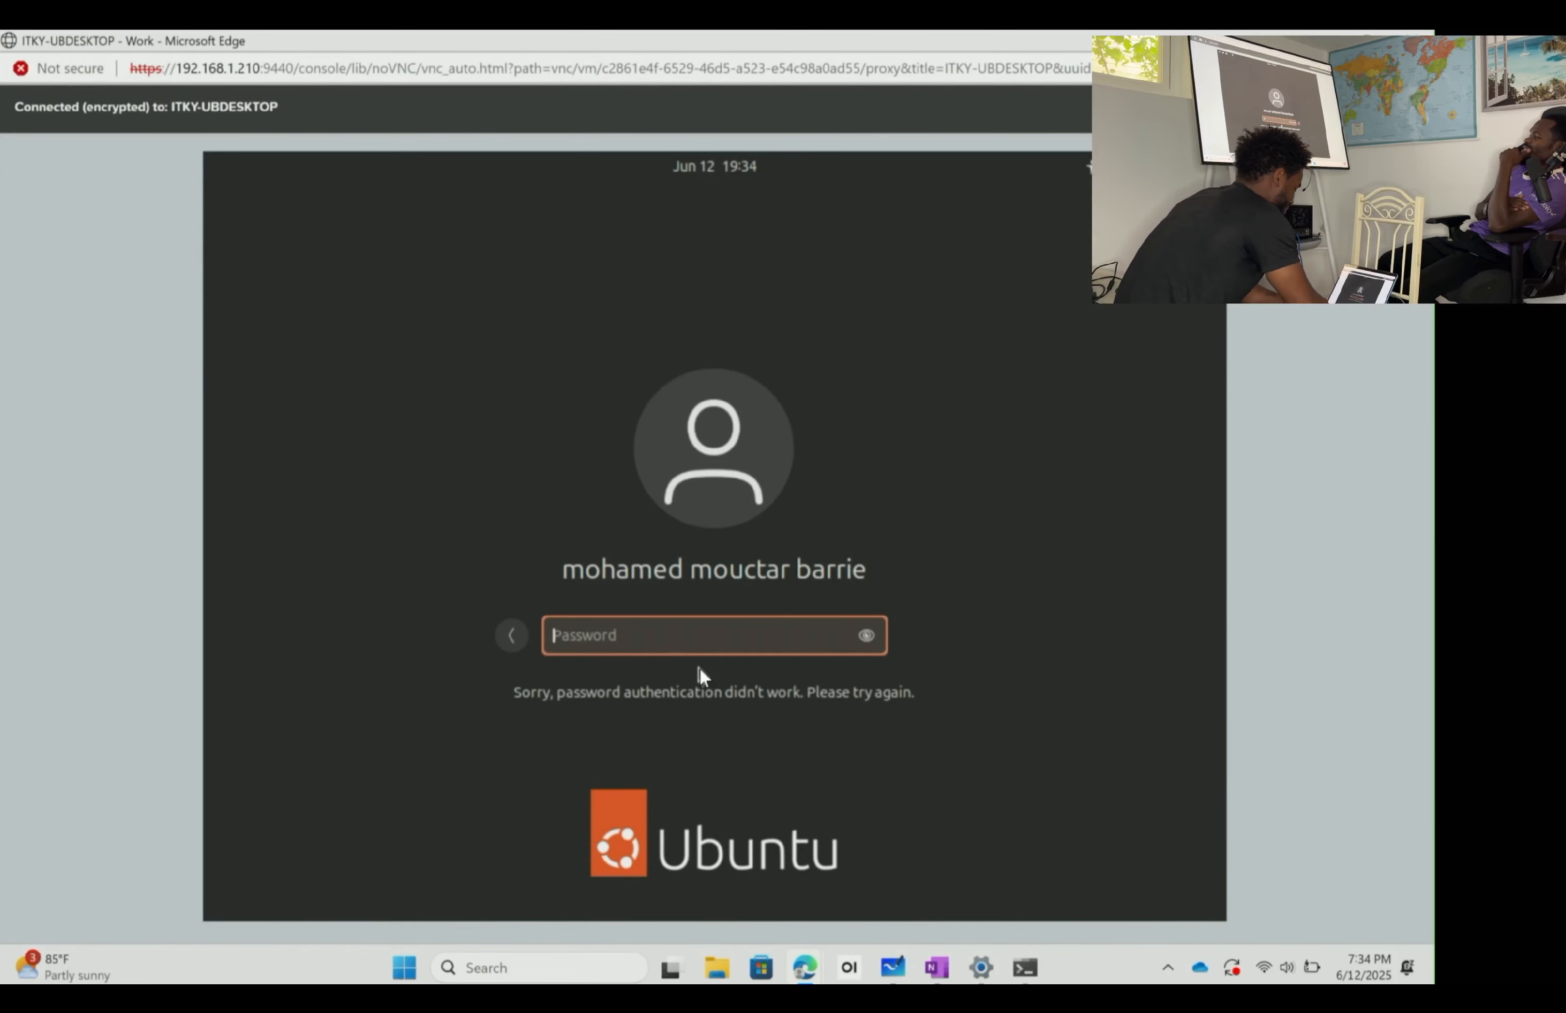
pyautogui.write('************')
pyautogui.press('Return')
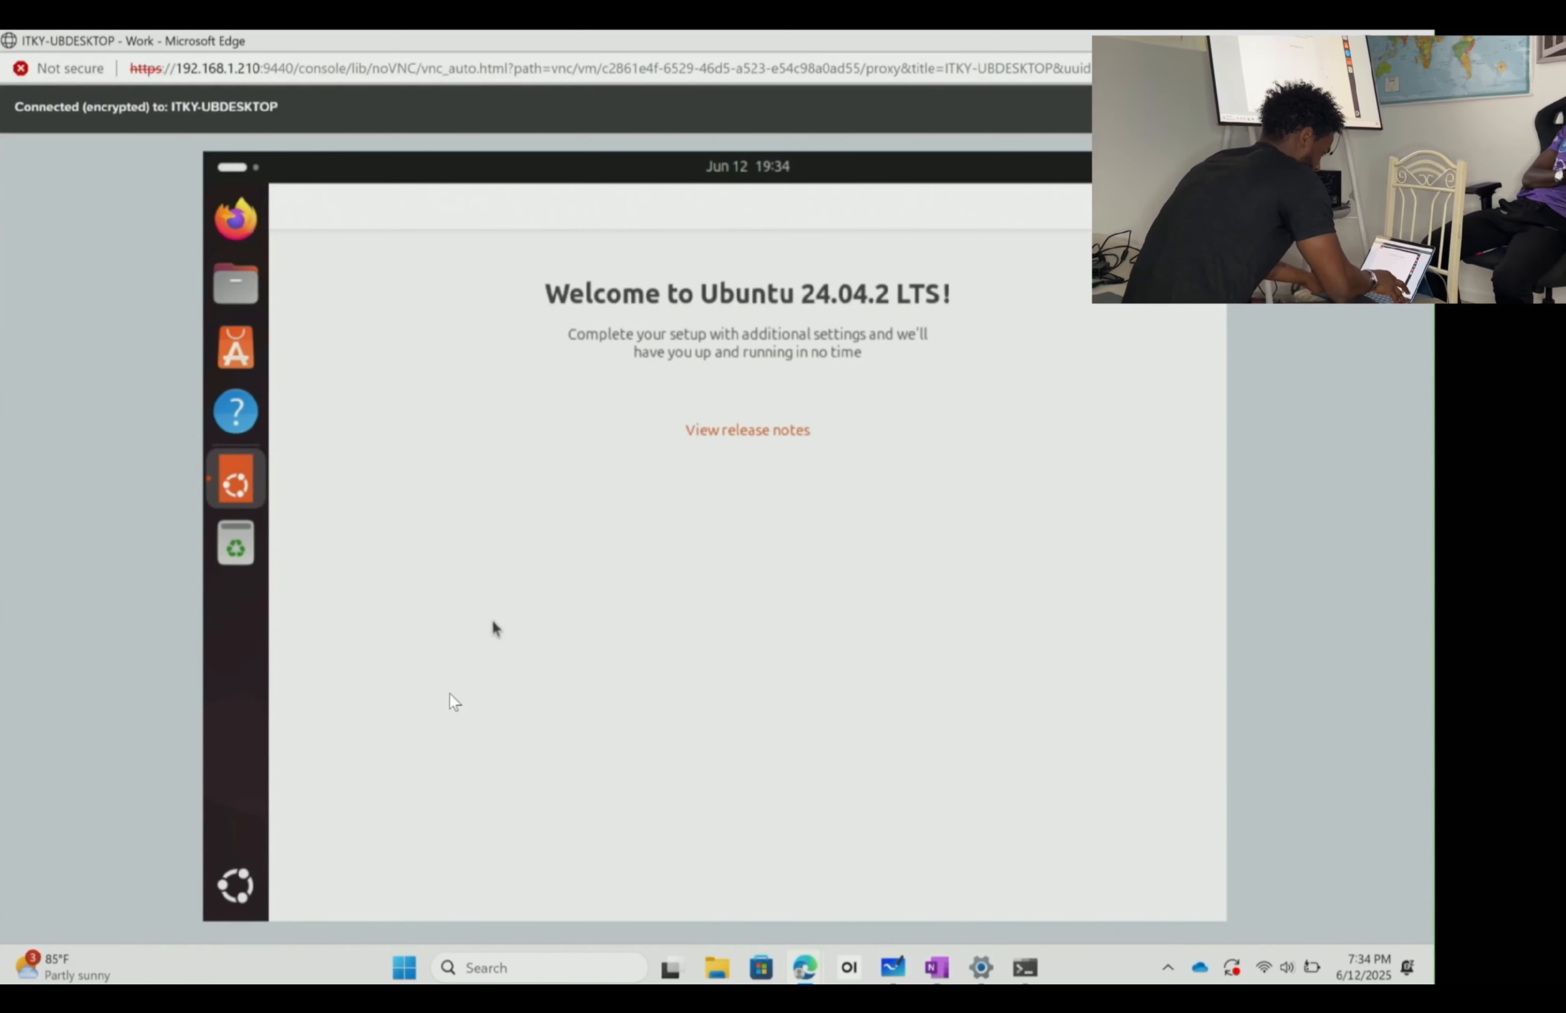
# - Launch Firefox in the Ubuntu VM, skip its welcome step, and go to youtube.com
pyautogui.click(244, 224)
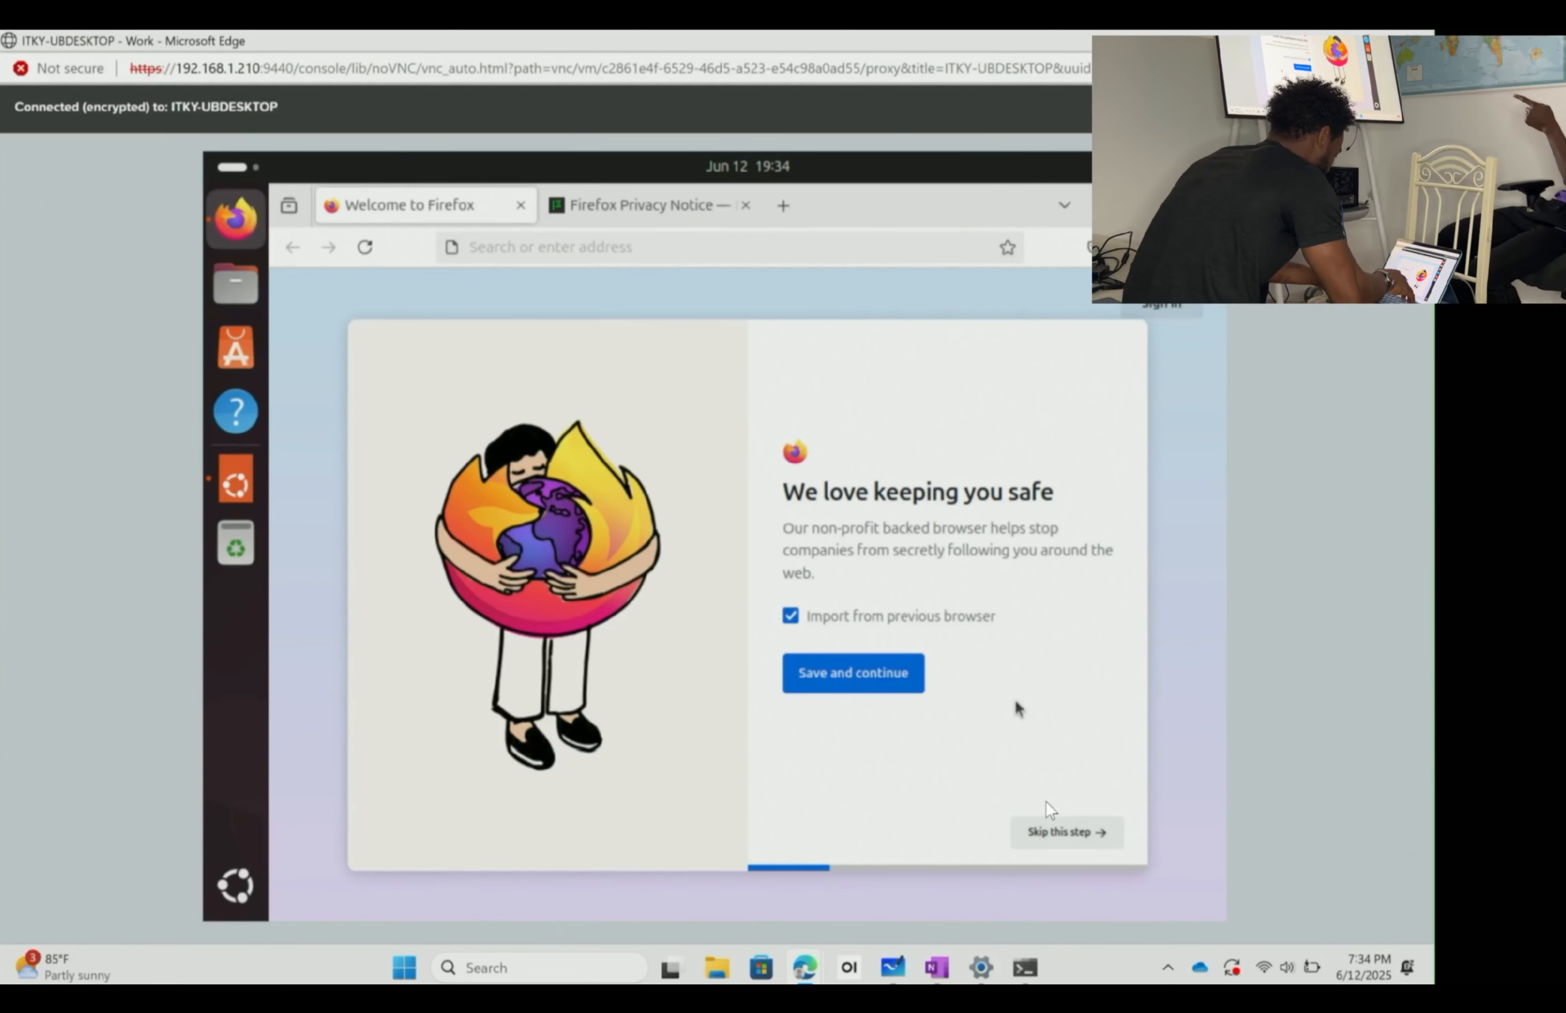
pyautogui.click(1073, 829)
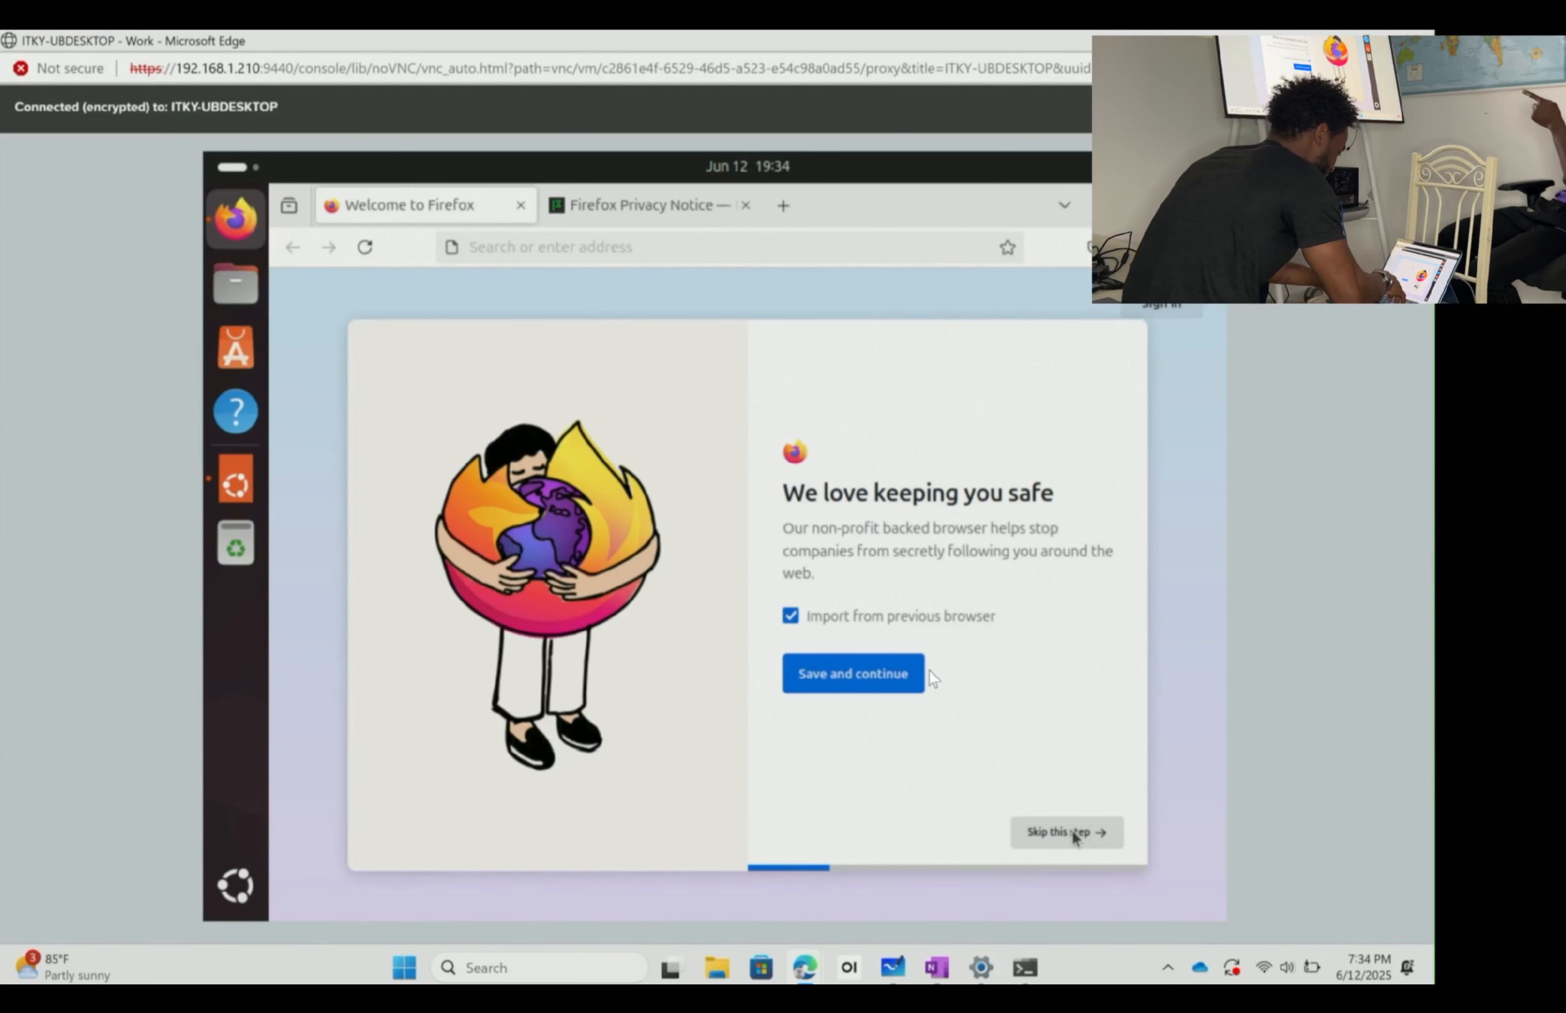
pyautogui.click(636, 256)
pyautogui.write('youtu')
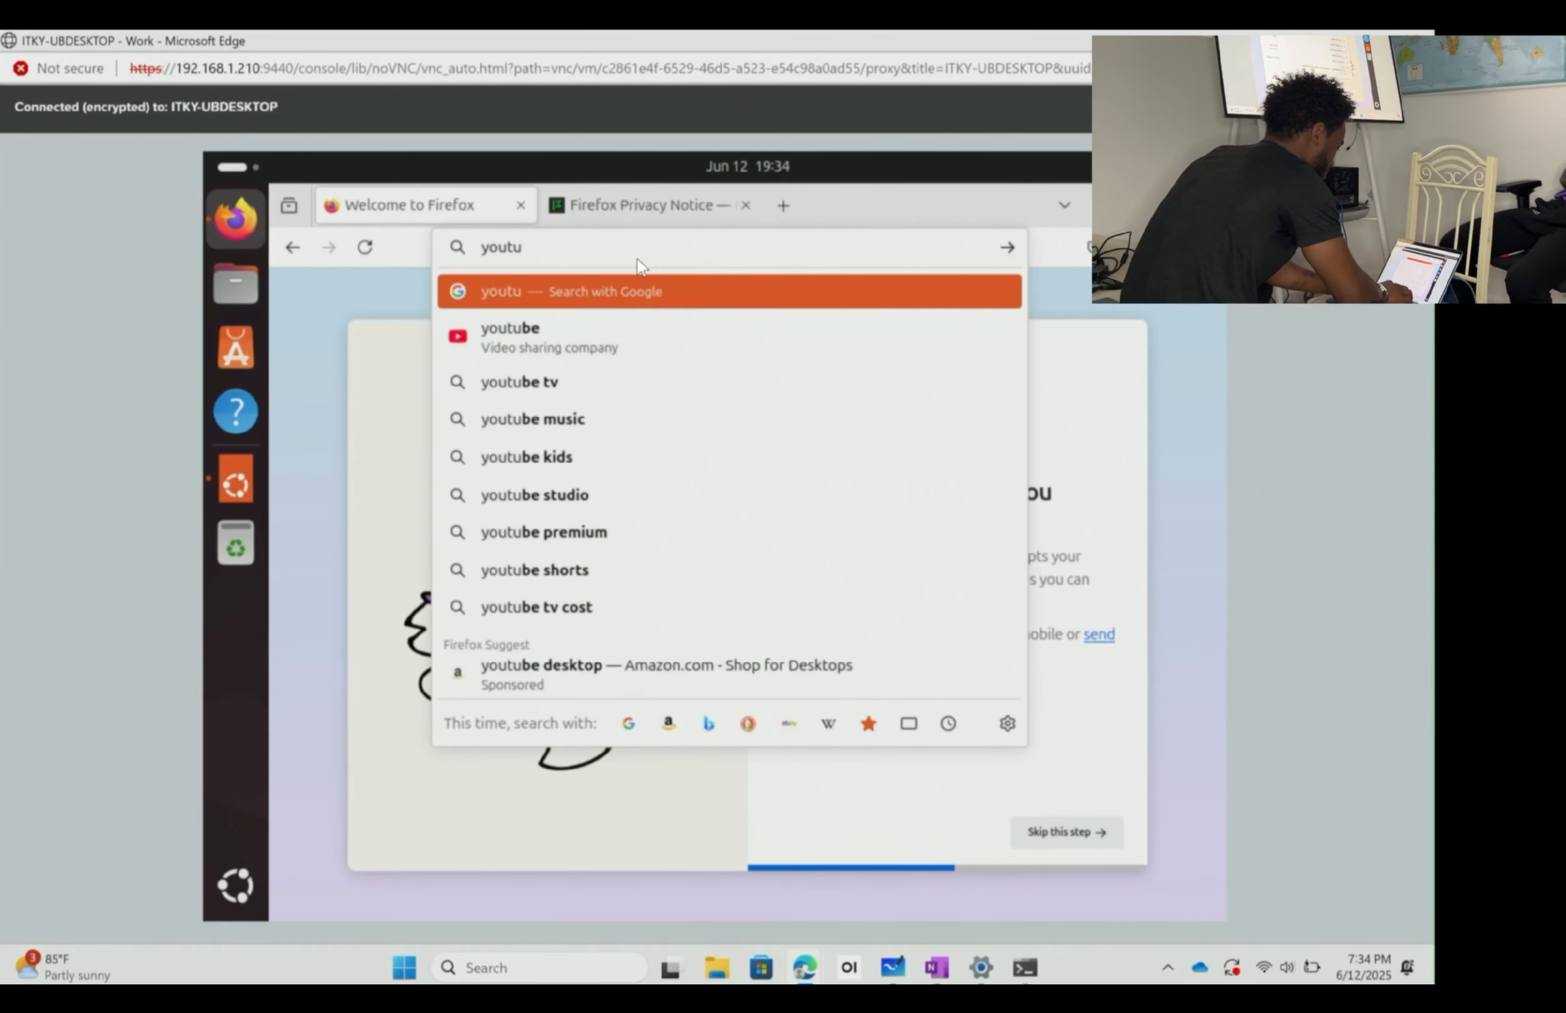
pyautogui.write('be.com')
pyautogui.press('Return')
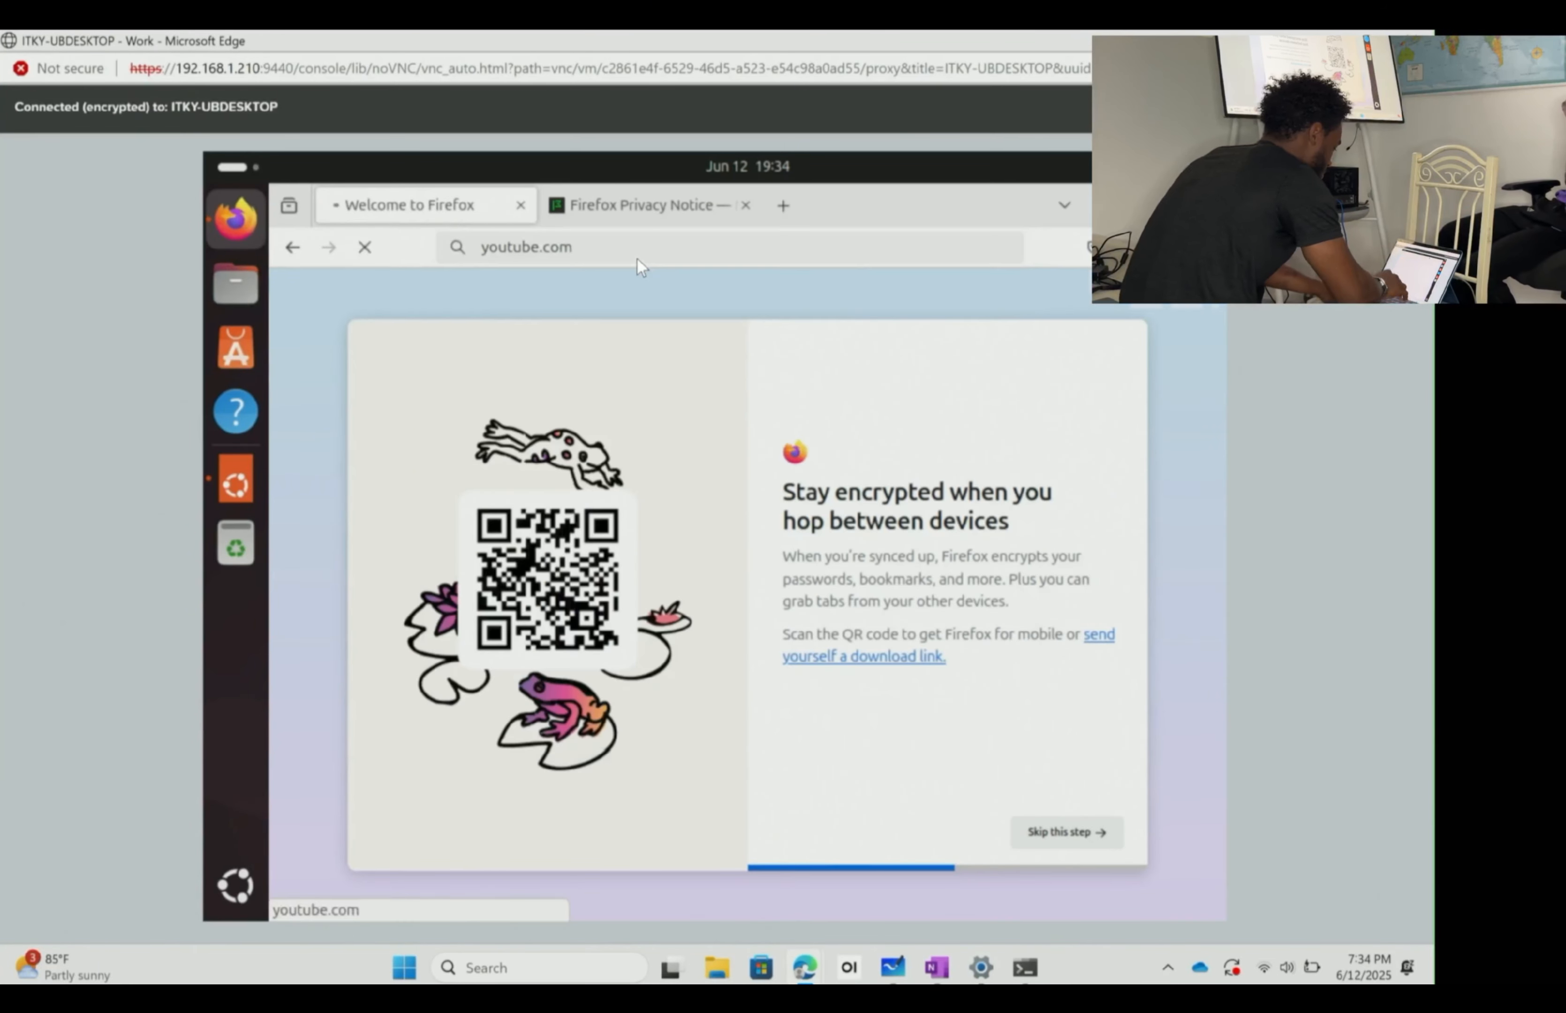
# - Search YouTube for 'iteachskillz'
pyautogui.click(680, 309)
pyautogui.write('iteaachskill')
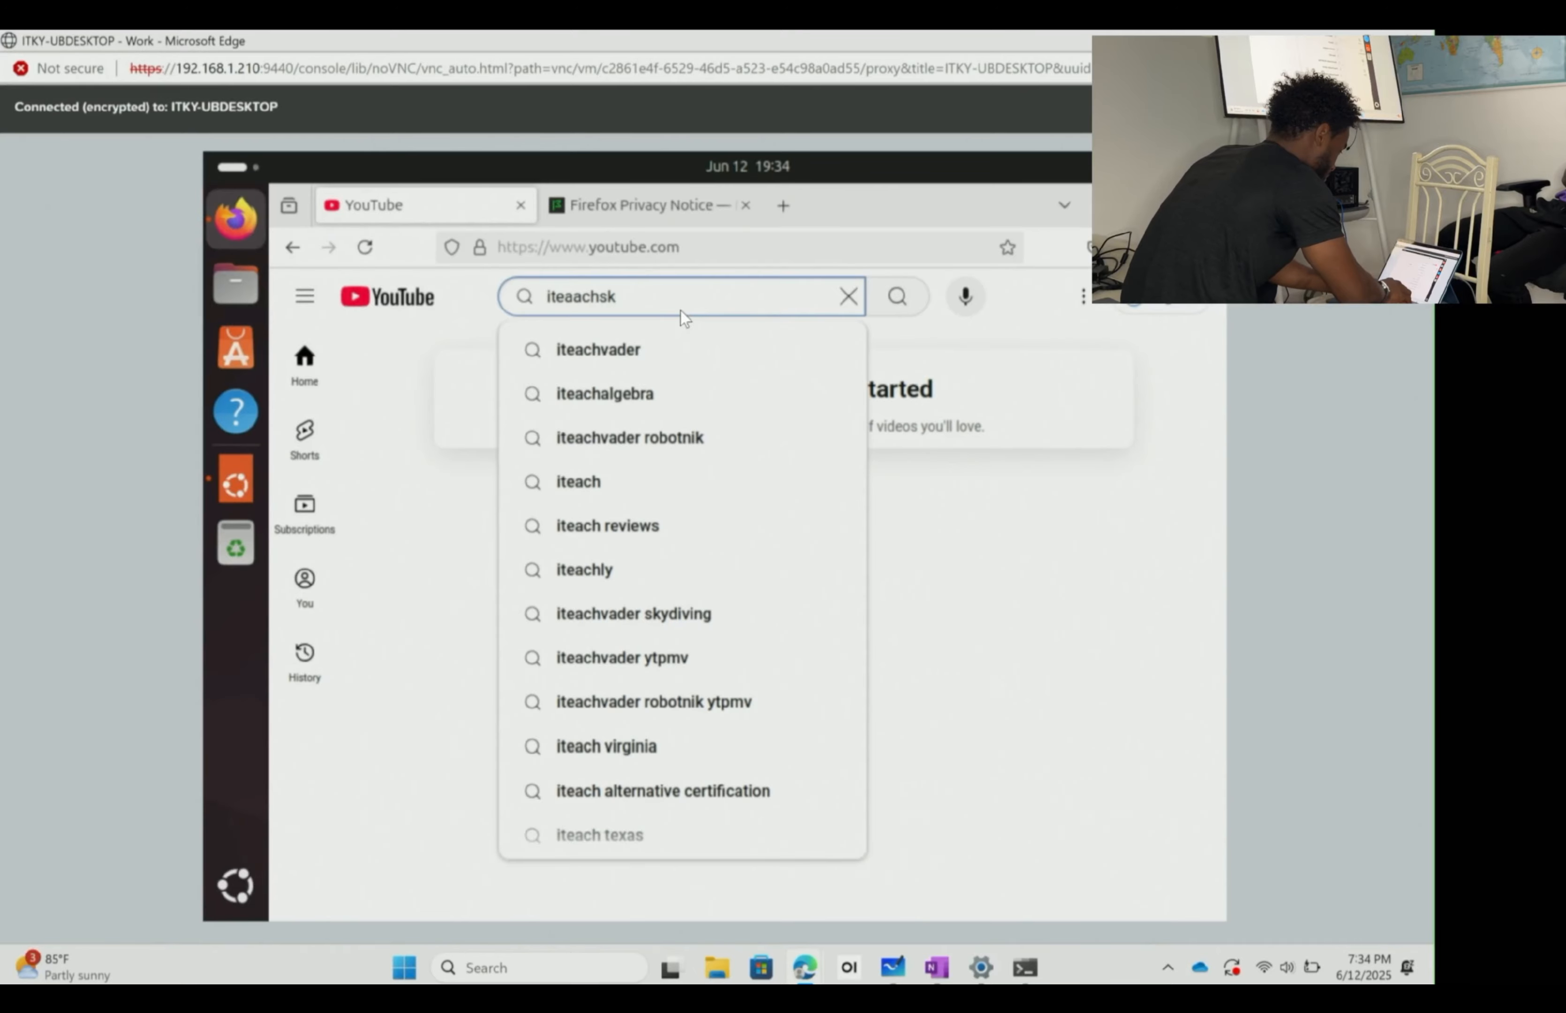
pyautogui.press('BackSpace')
pyautogui.press('BackSpace')
pyautogui.press('BackSpace')
pyautogui.press('BackSpace')
pyautogui.press('BackSpace')
pyautogui.press('BackSpace')
pyautogui.press('BackSpace')
pyautogui.press('BackSpace')
pyautogui.write('chskillz')
pyautogui.press('Return')
# - Open the AZ-104 Lab 01 Manage Azure Active Directory Identities video from the results
pyautogui.scroll(-15, 757, 544)
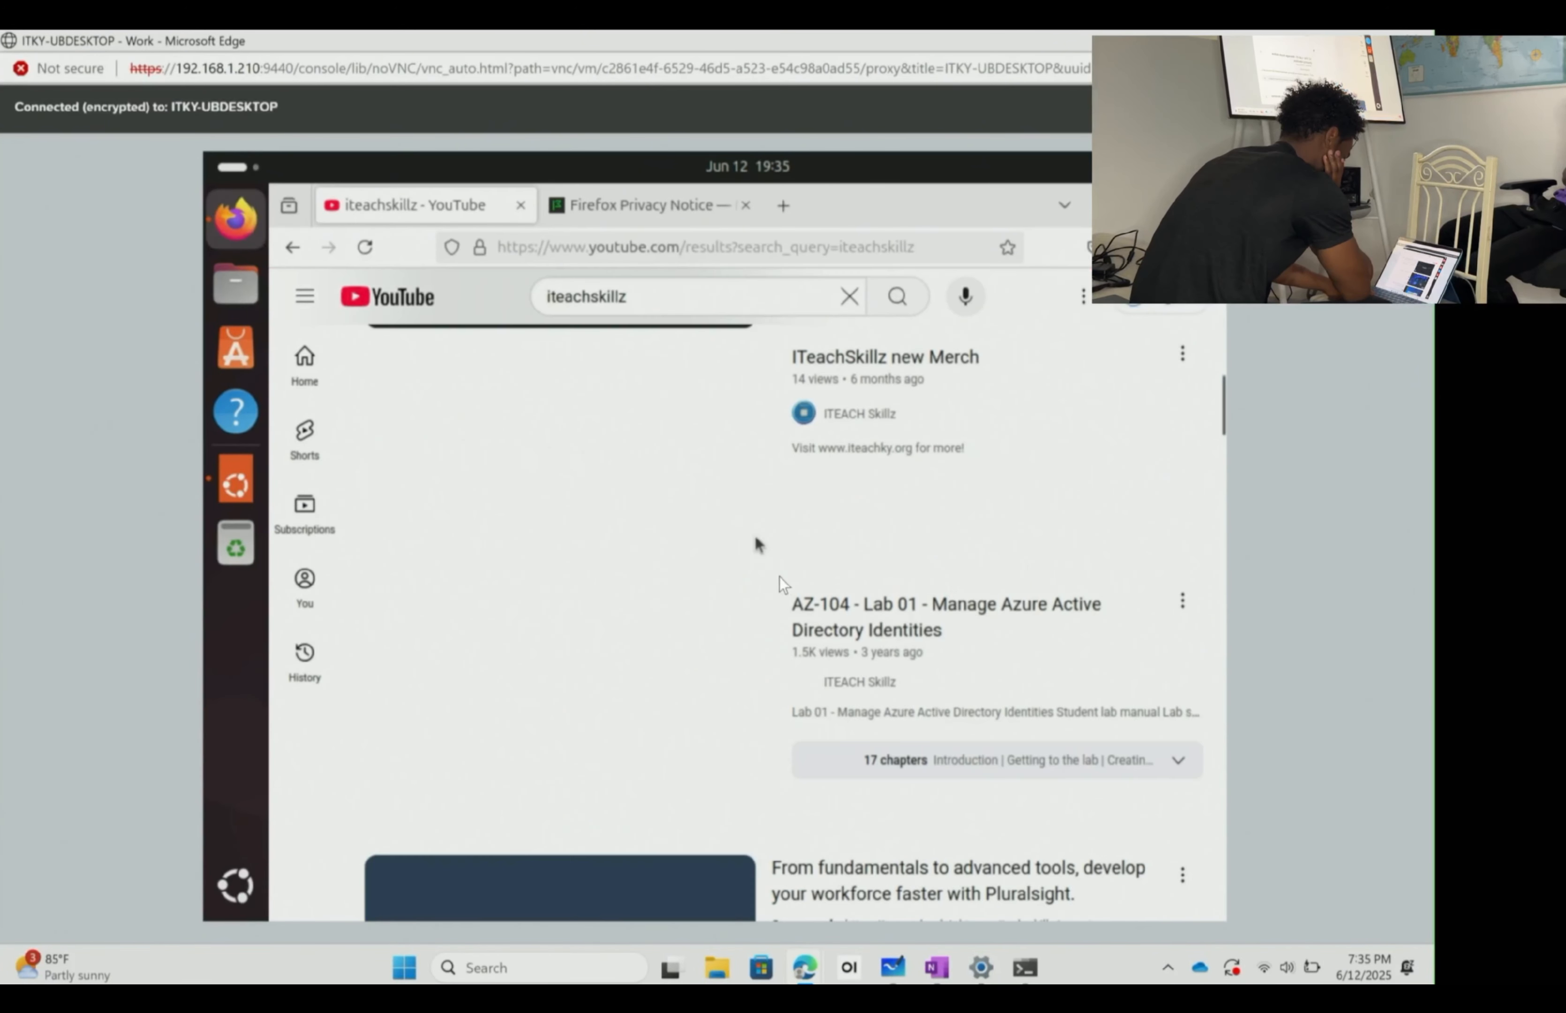
pyautogui.scroll(3, 762, 591)
pyautogui.scroll(-20, 776, 635)
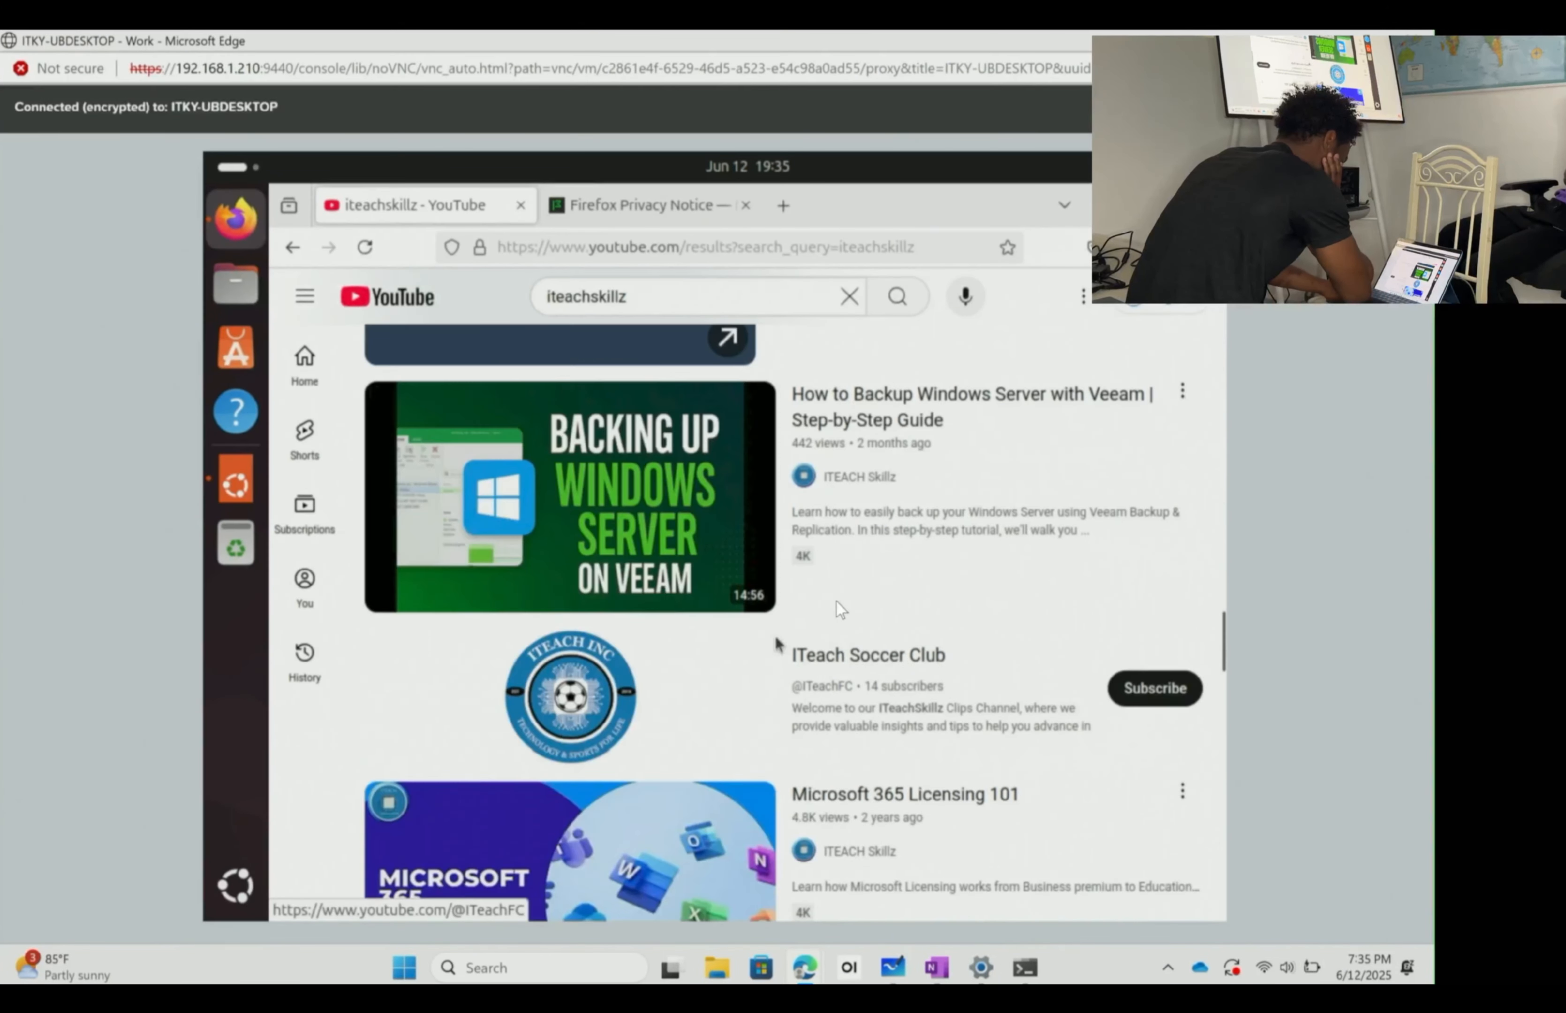
pyautogui.scroll(5, 837, 601)
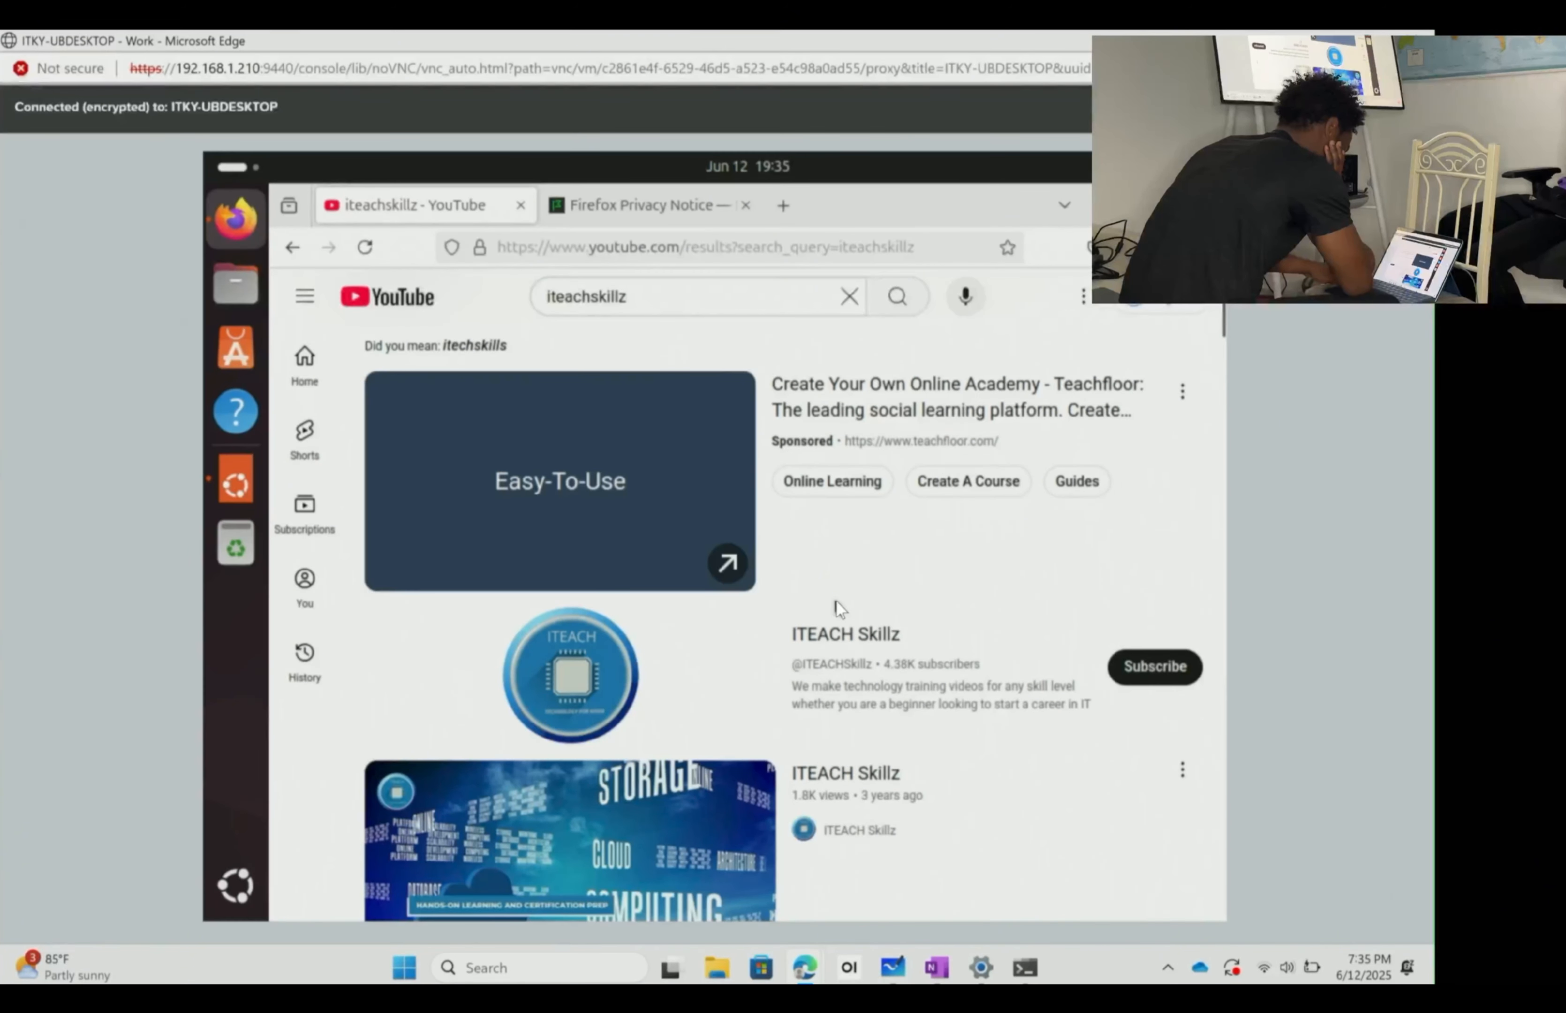
pyautogui.scroll(-8, 837, 600)
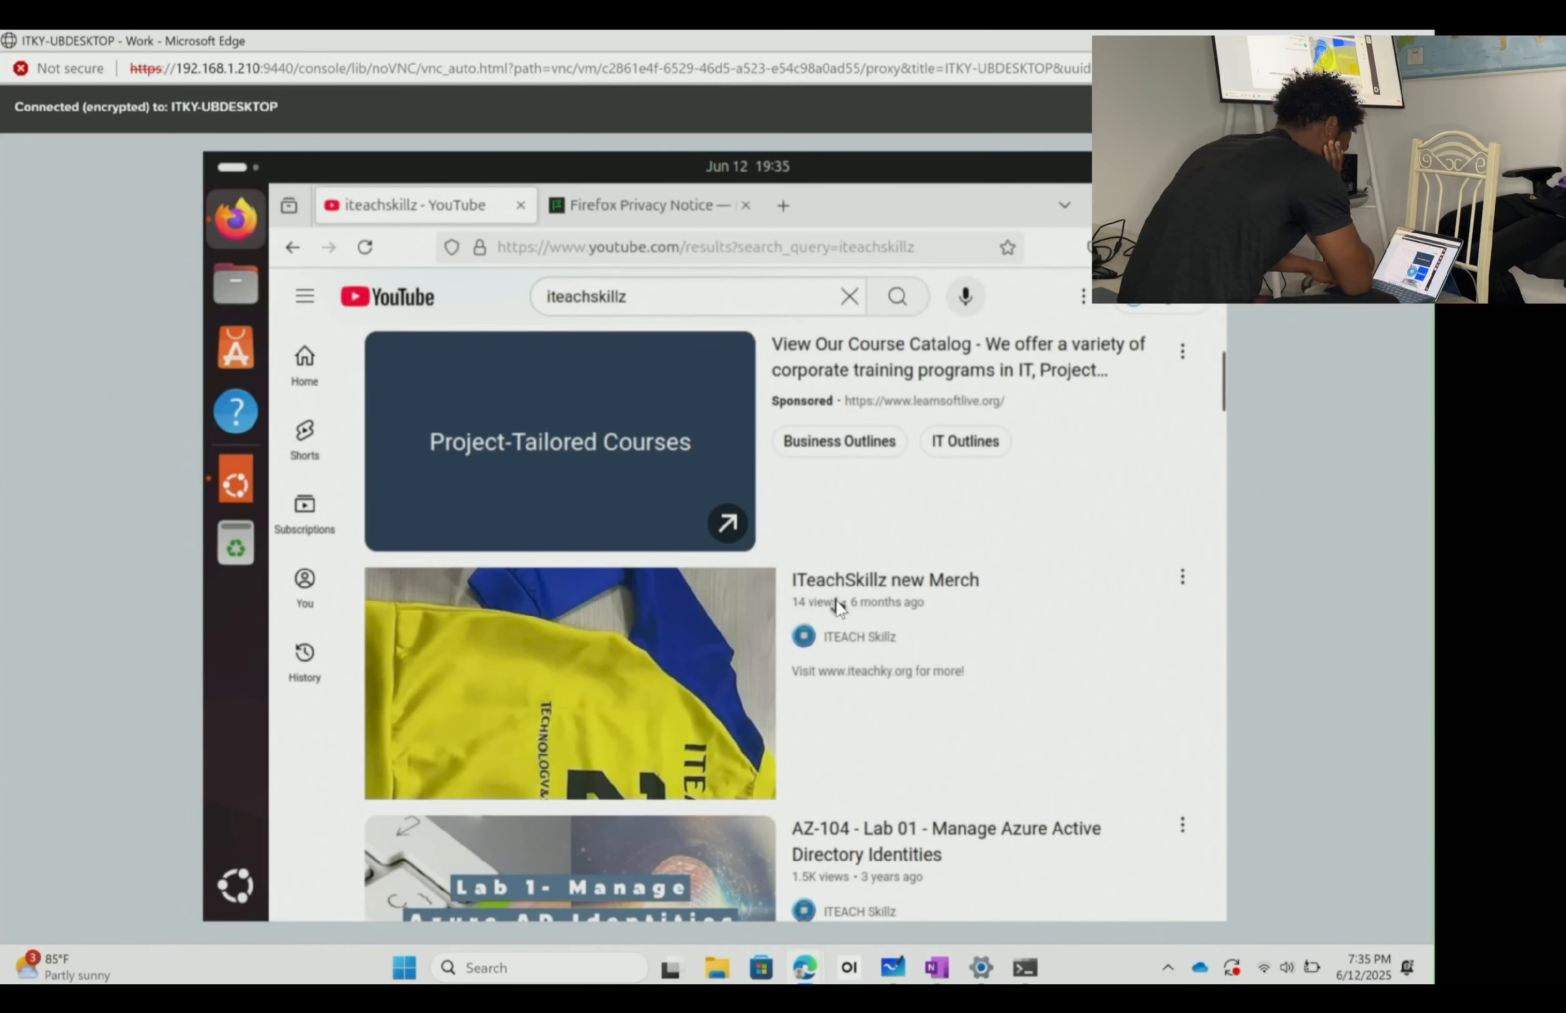
pyautogui.scroll(-3, 837, 605)
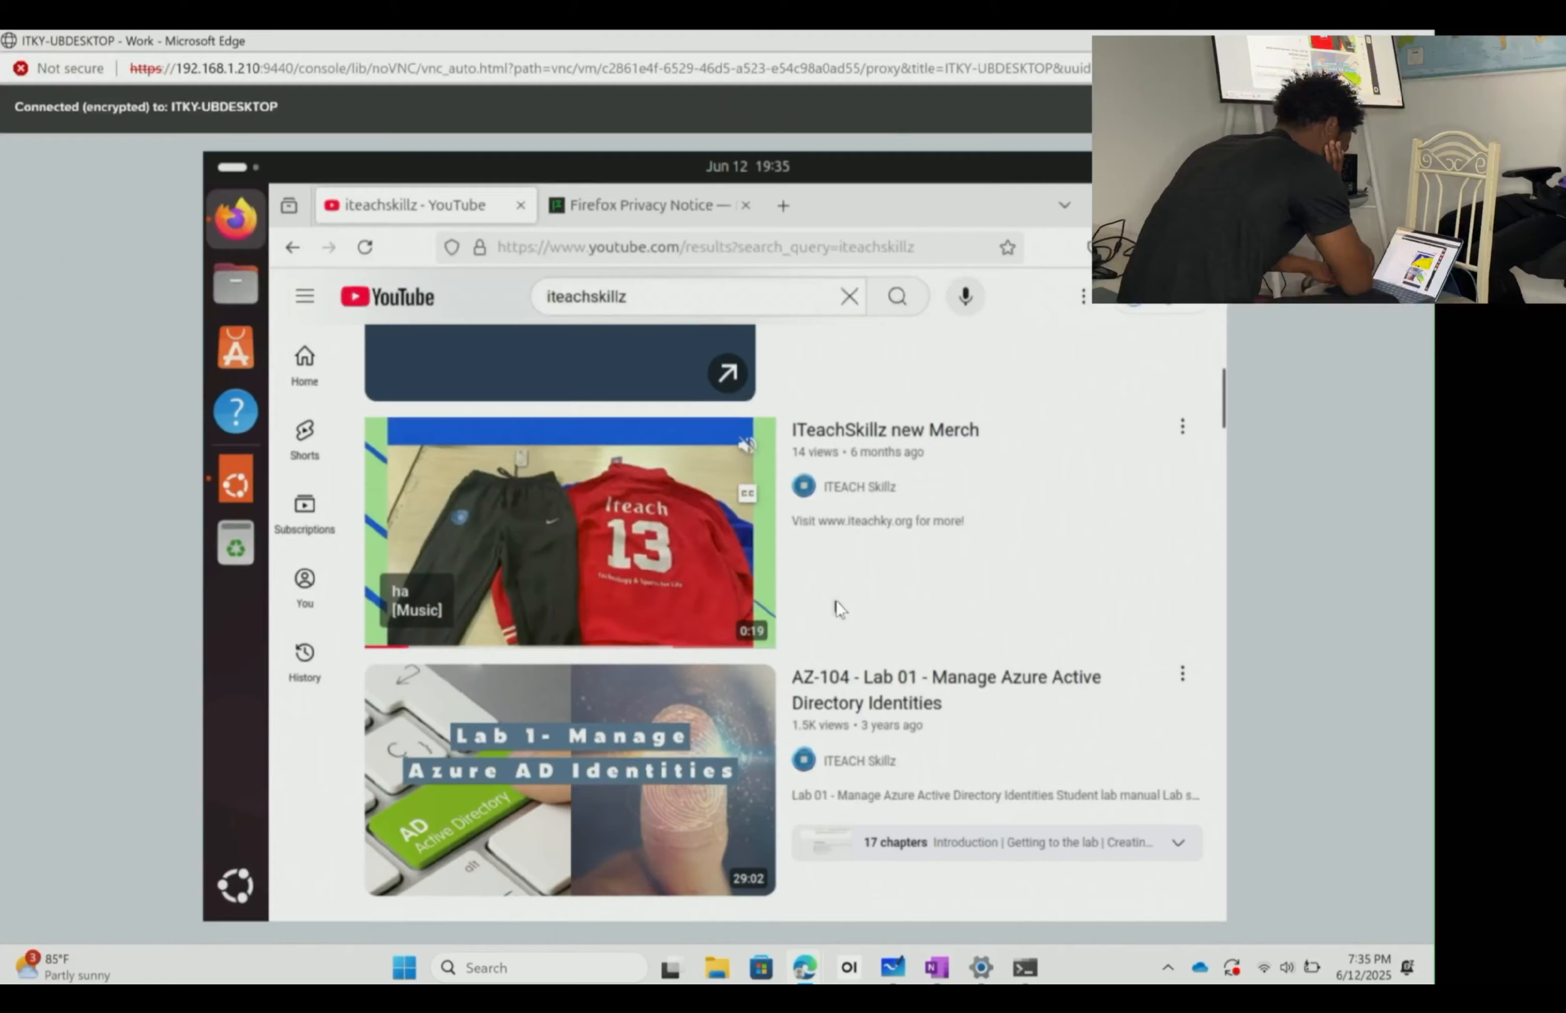
pyautogui.scroll(-3, 837, 605)
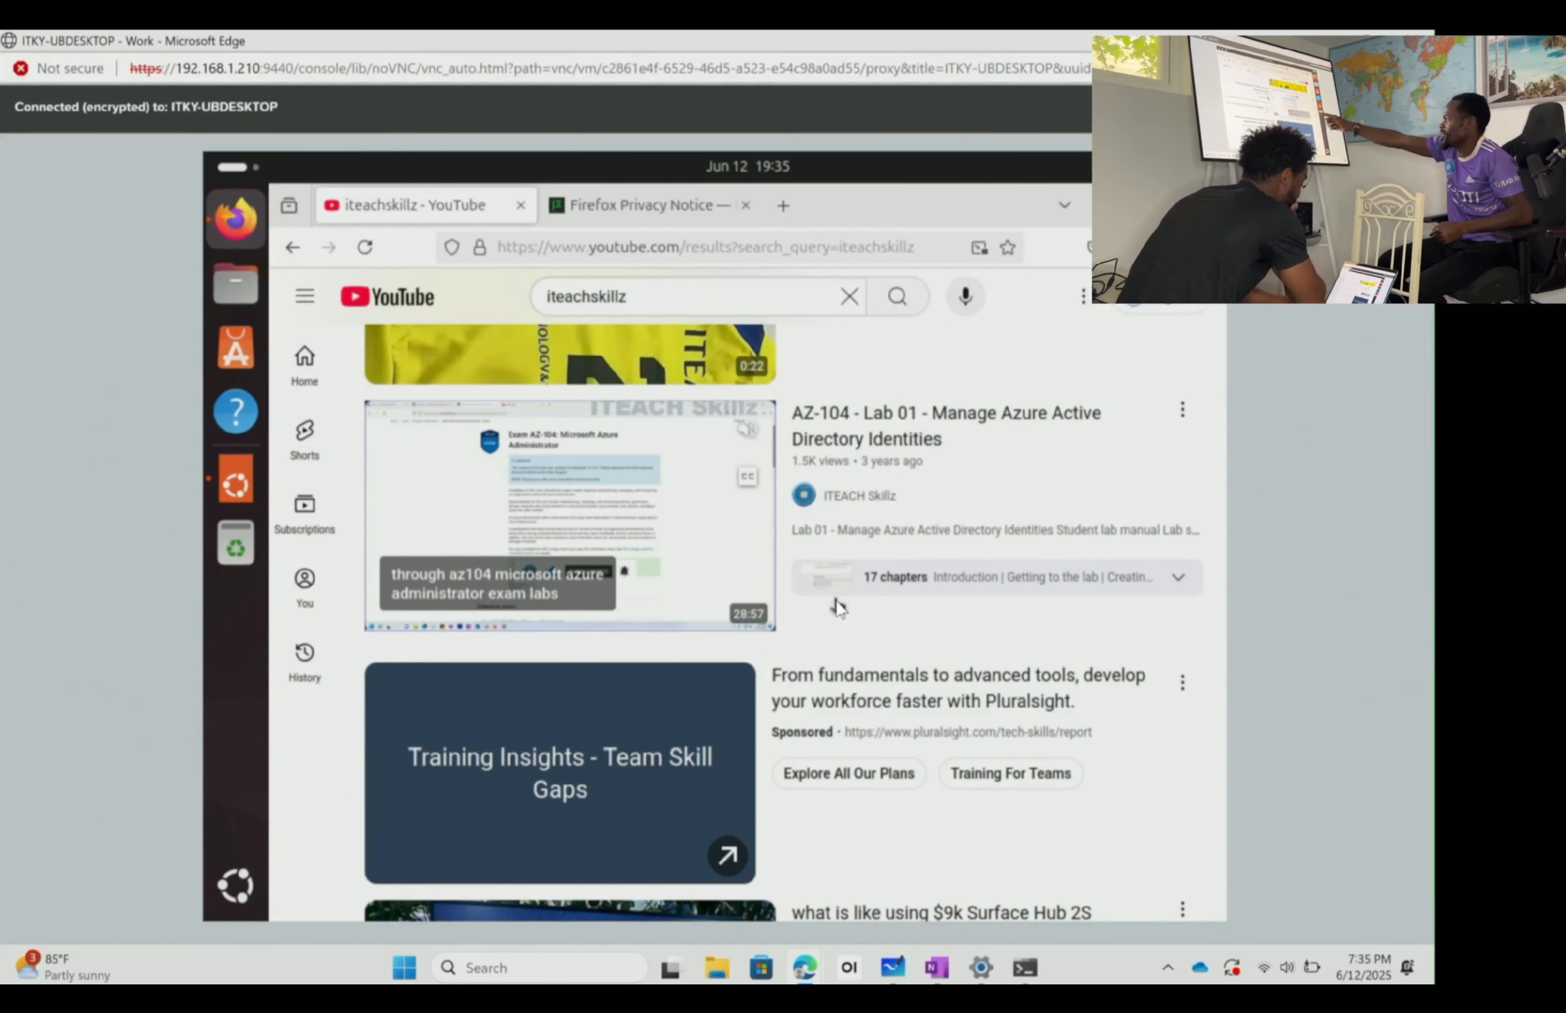
pyautogui.click(609, 537)
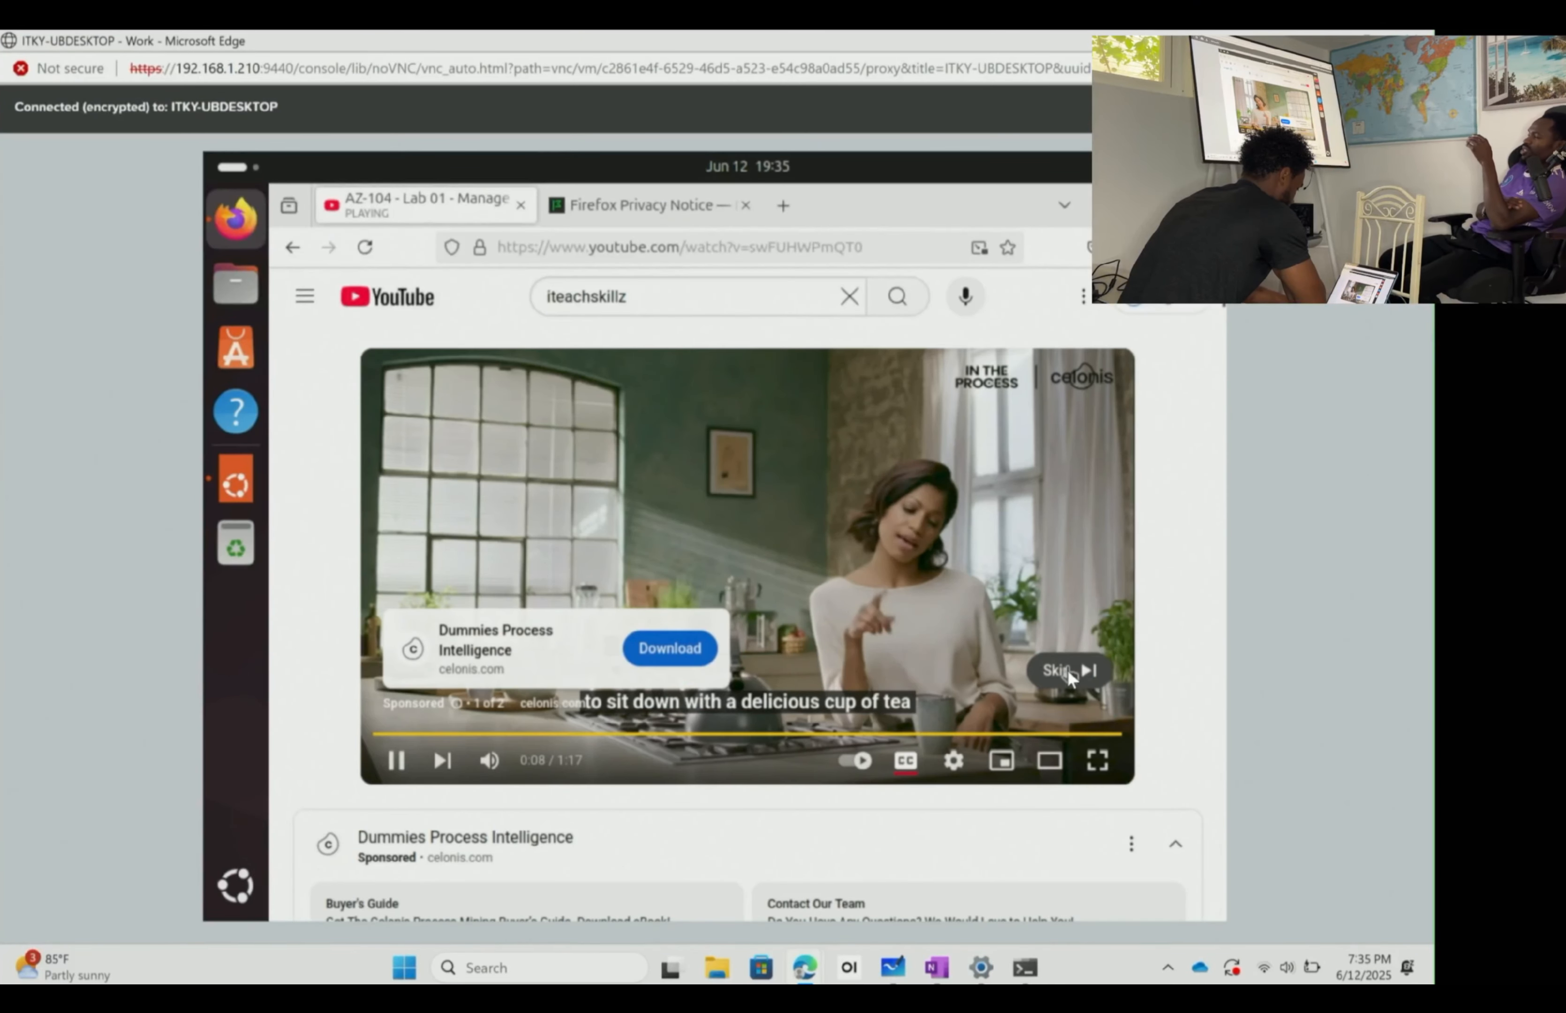
# - Skip the ad, dismiss the Premium offer, and seek the lesson to 7:00, then 14:39
pyautogui.click(1067, 668)
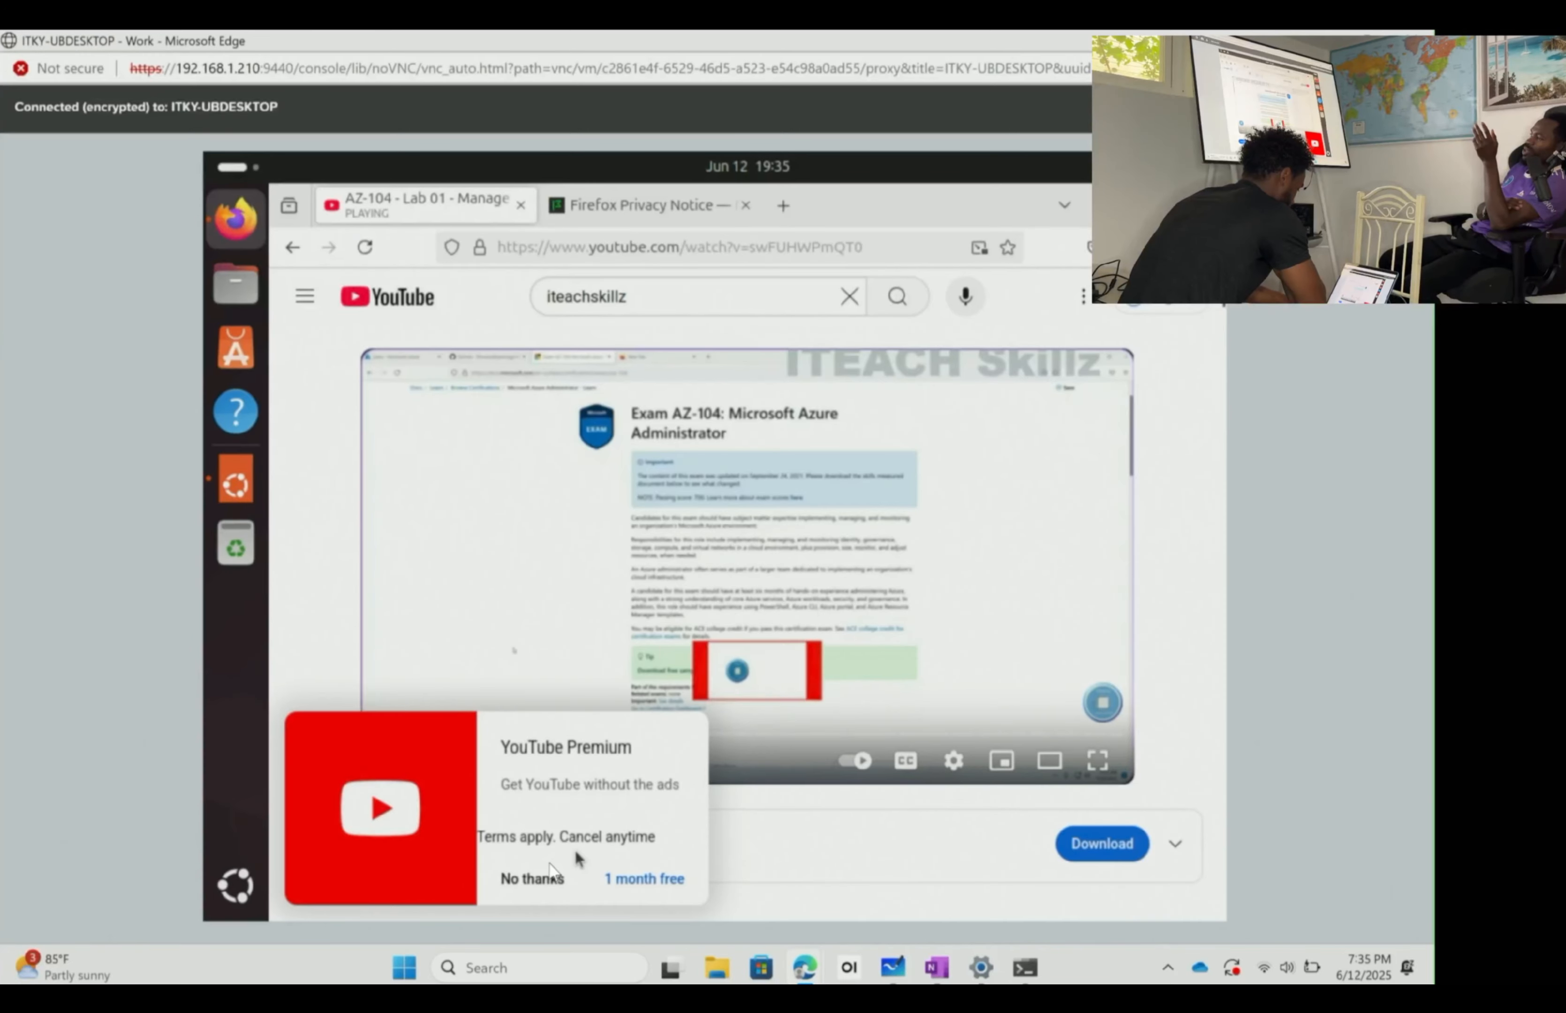
pyautogui.click(539, 877)
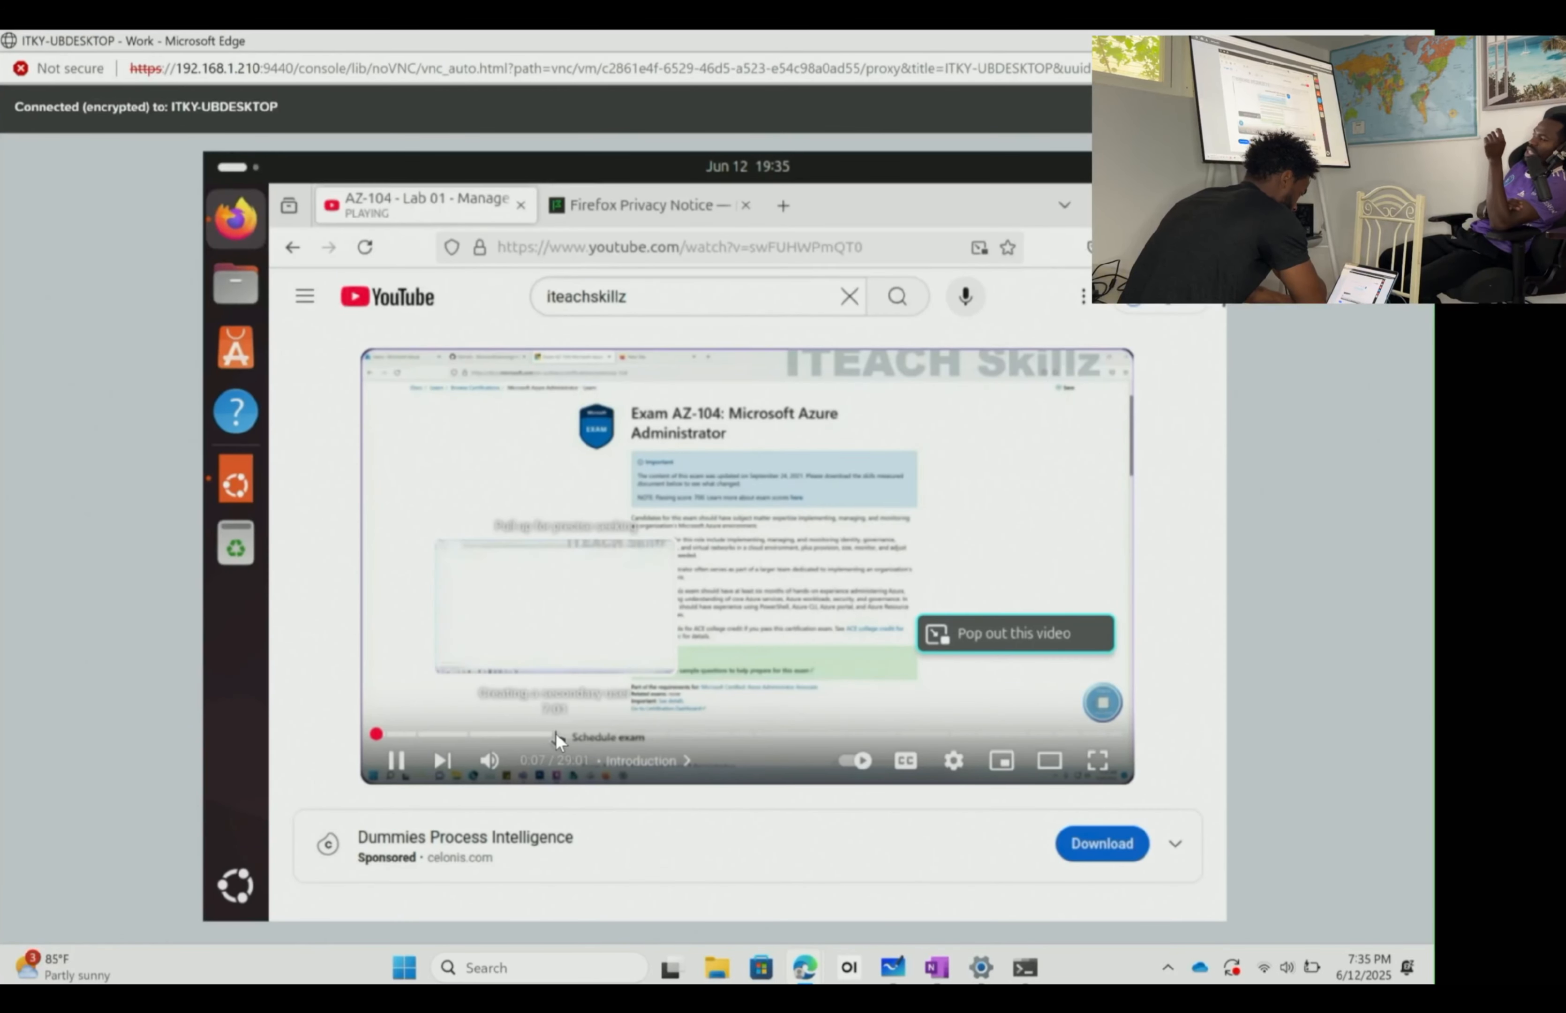
pyautogui.click(555, 732)
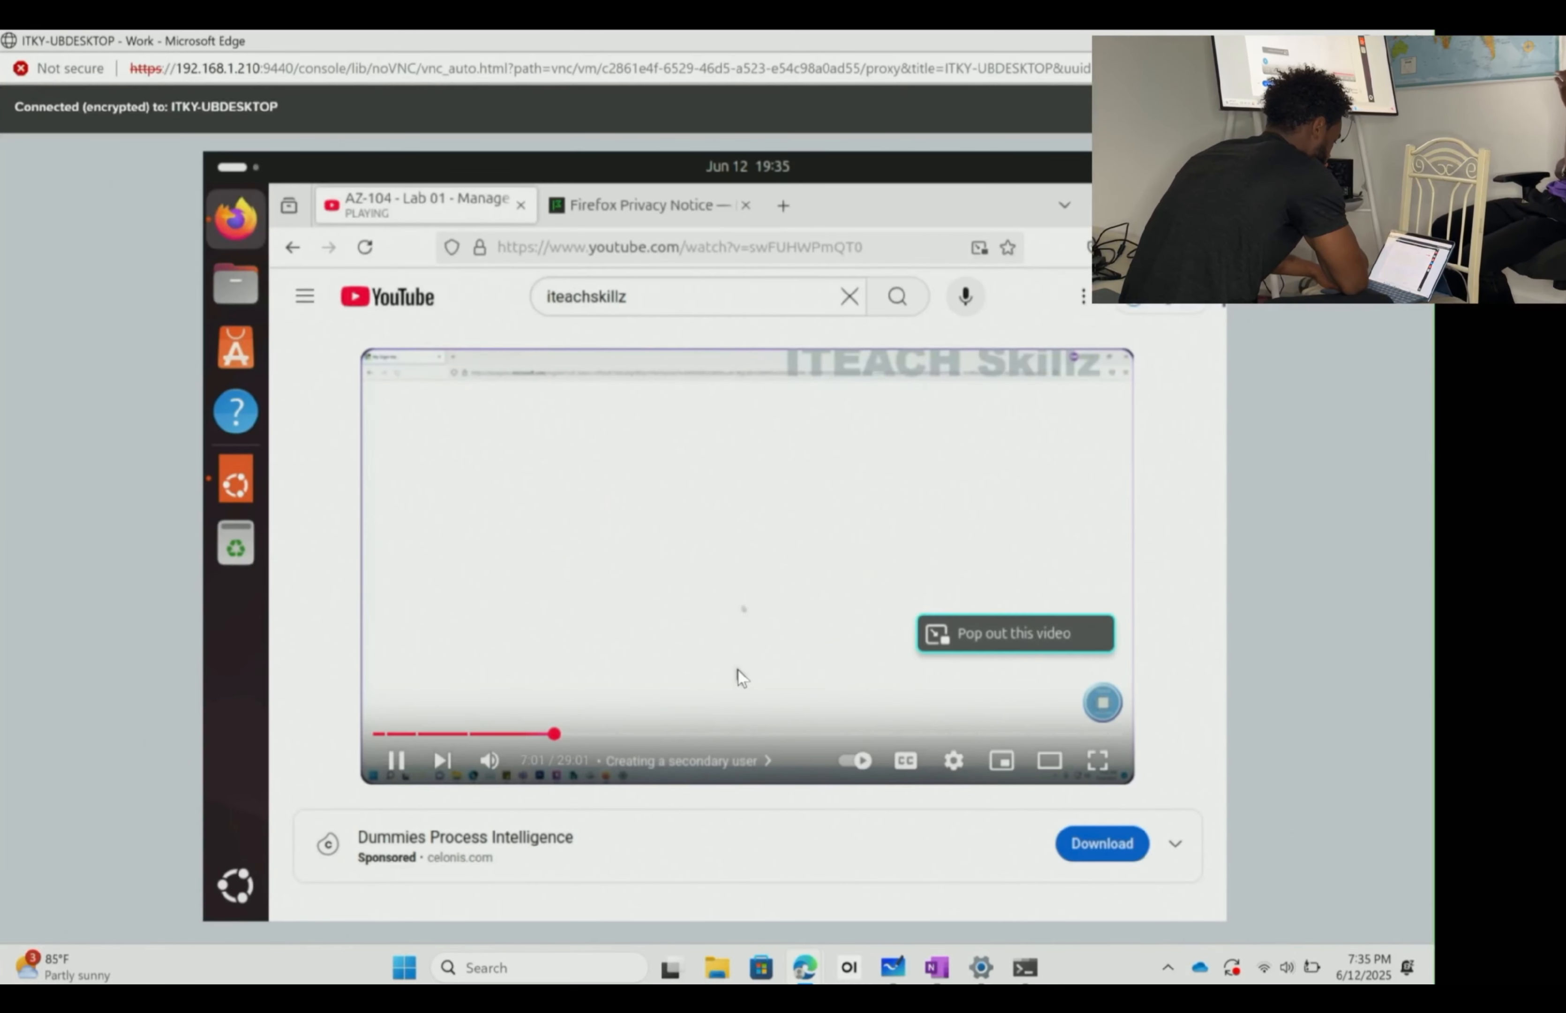
pyautogui.scroll(-5, 737, 668)
pyautogui.scroll(5, 738, 668)
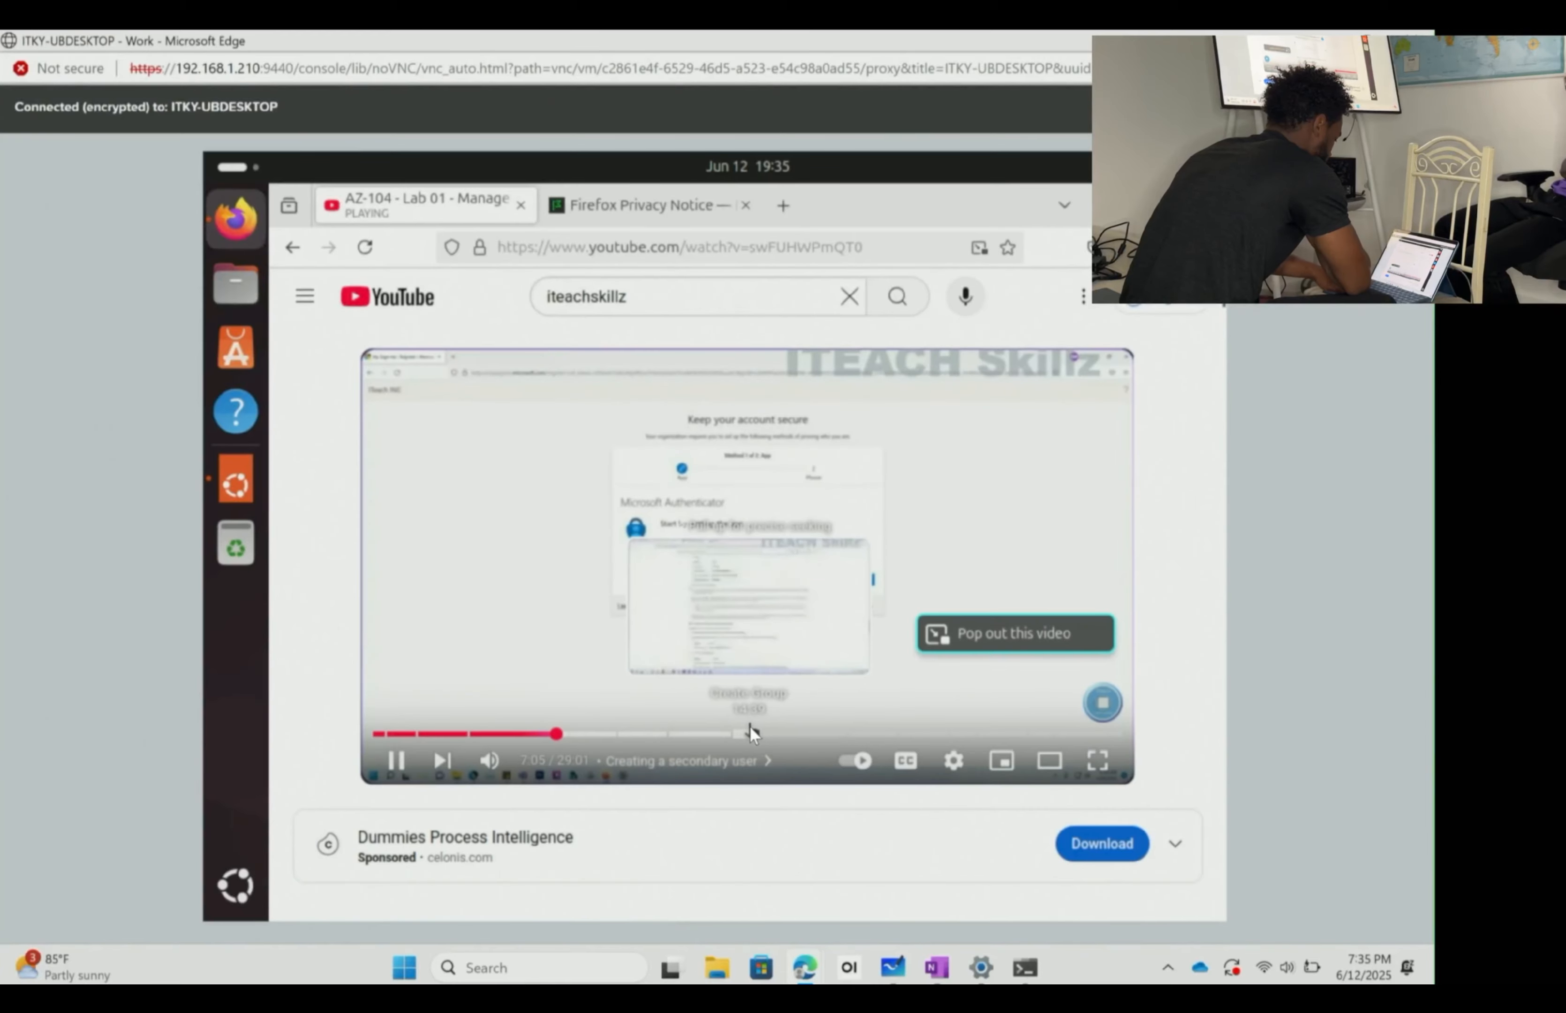
pyautogui.click(748, 733)
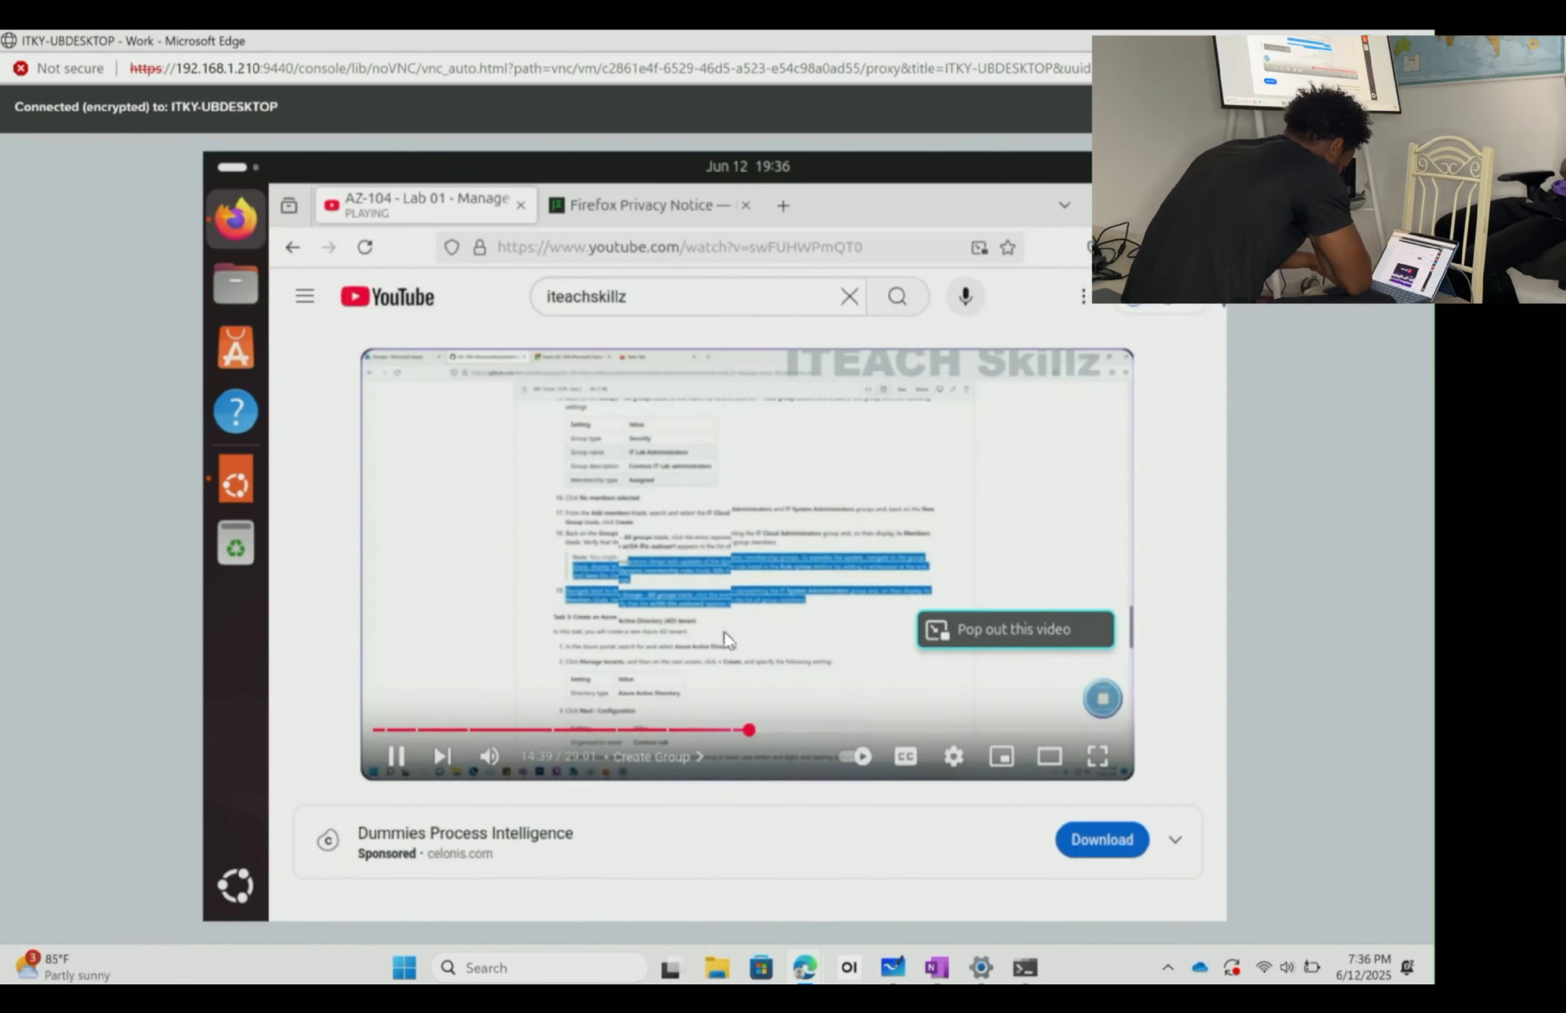
pyautogui.scroll(-5, 724, 633)
pyautogui.scroll(-15, 724, 630)
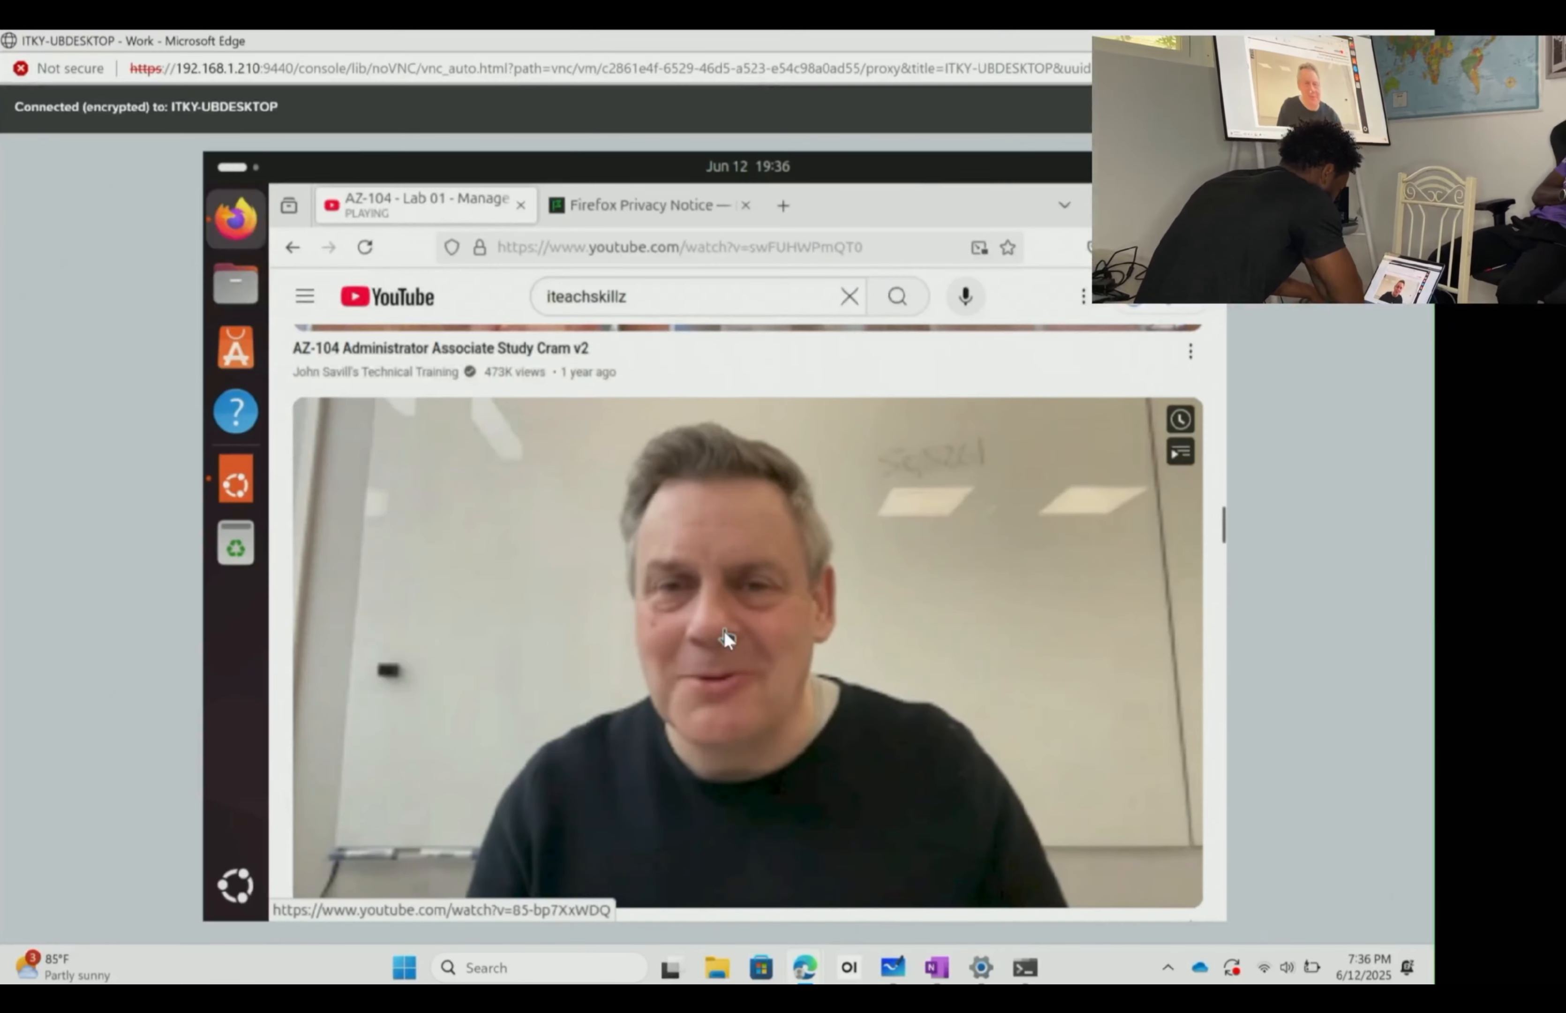
pyautogui.scroll(-15, 723, 630)
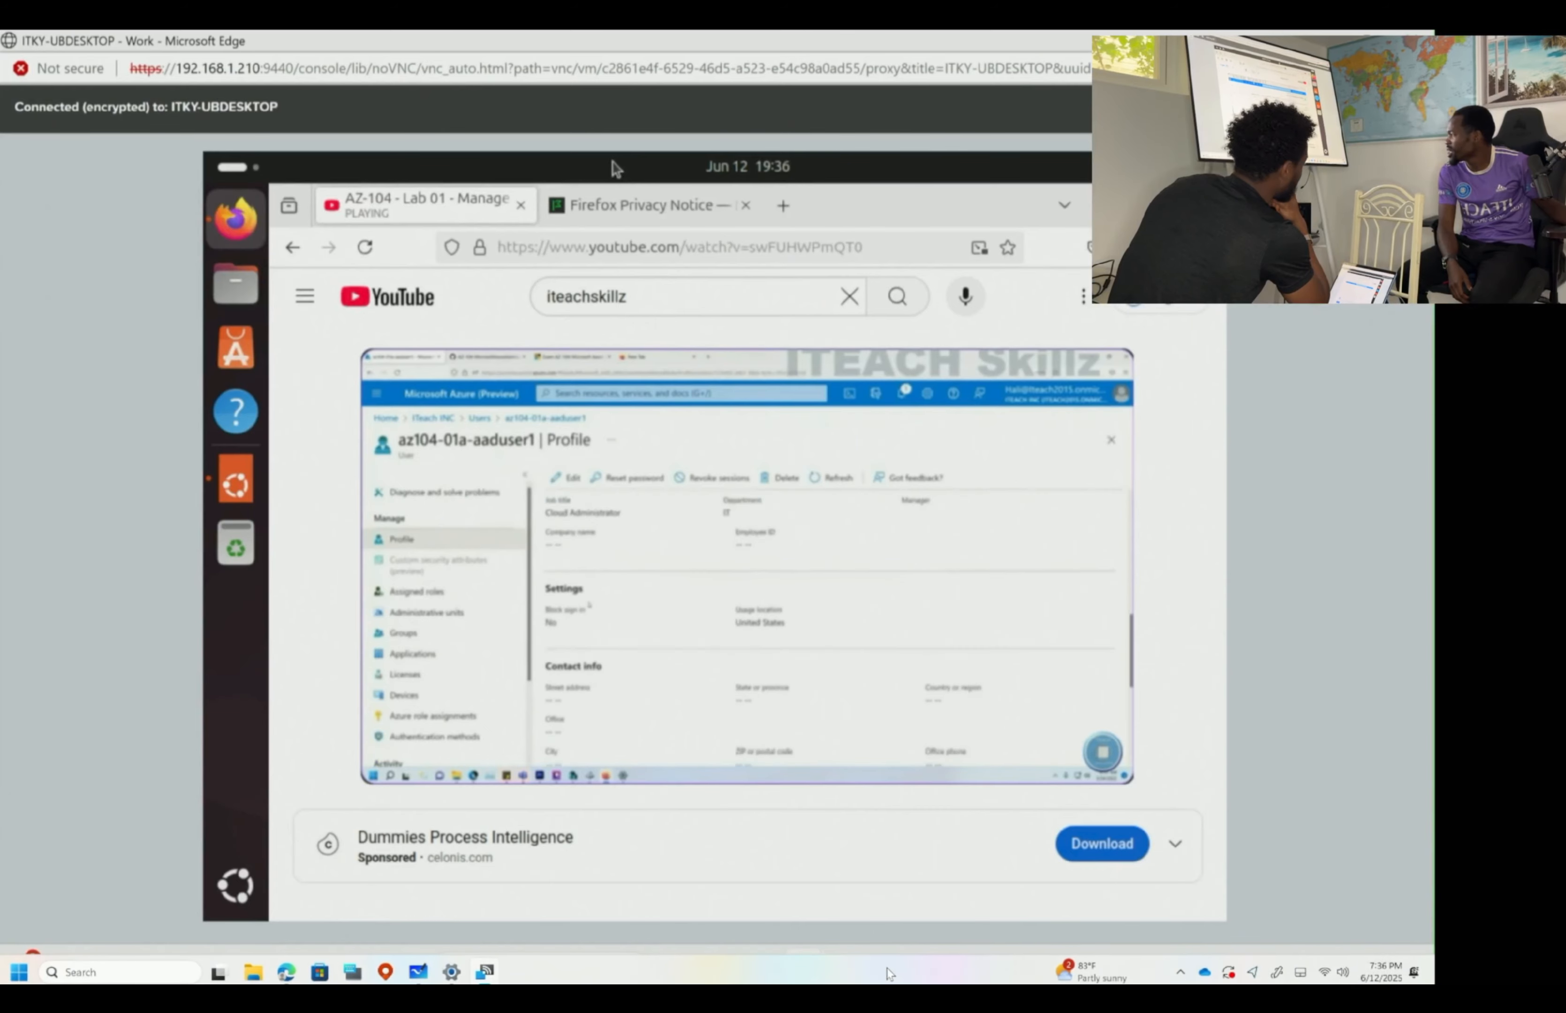
# - Switch to the Nutanix IP info whiteboard and start inking on the Objective checklist
pyautogui.click(418, 974)
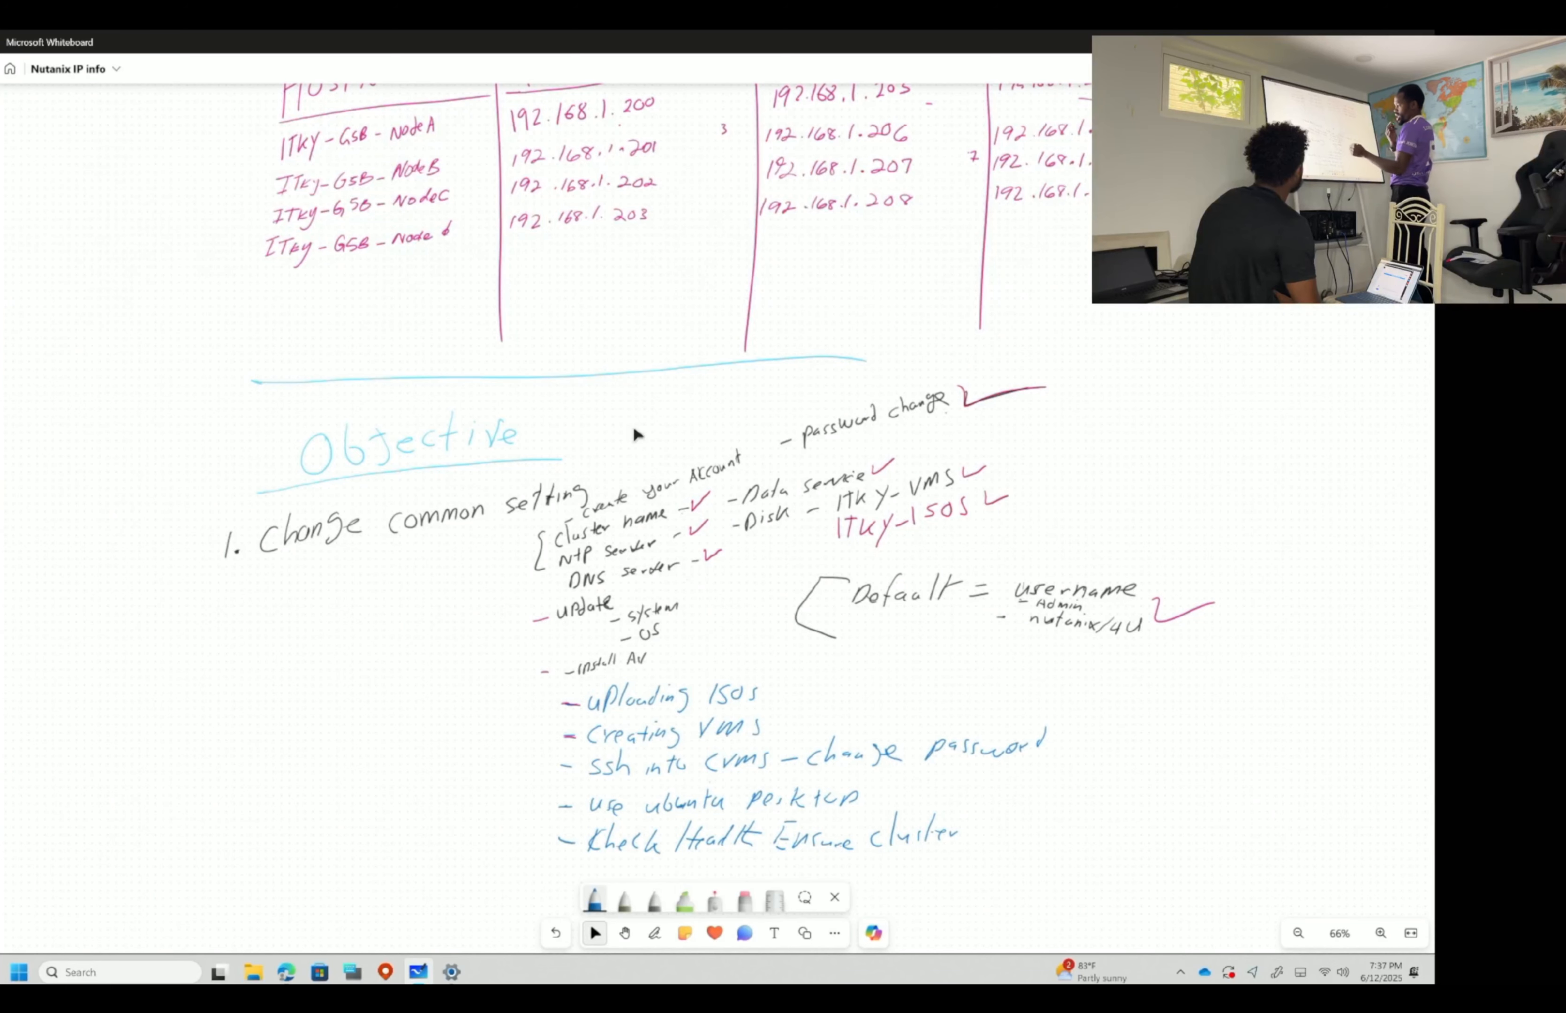
pyautogui.moveTo(936, 412); pyautogui.dragTo(942, 414)
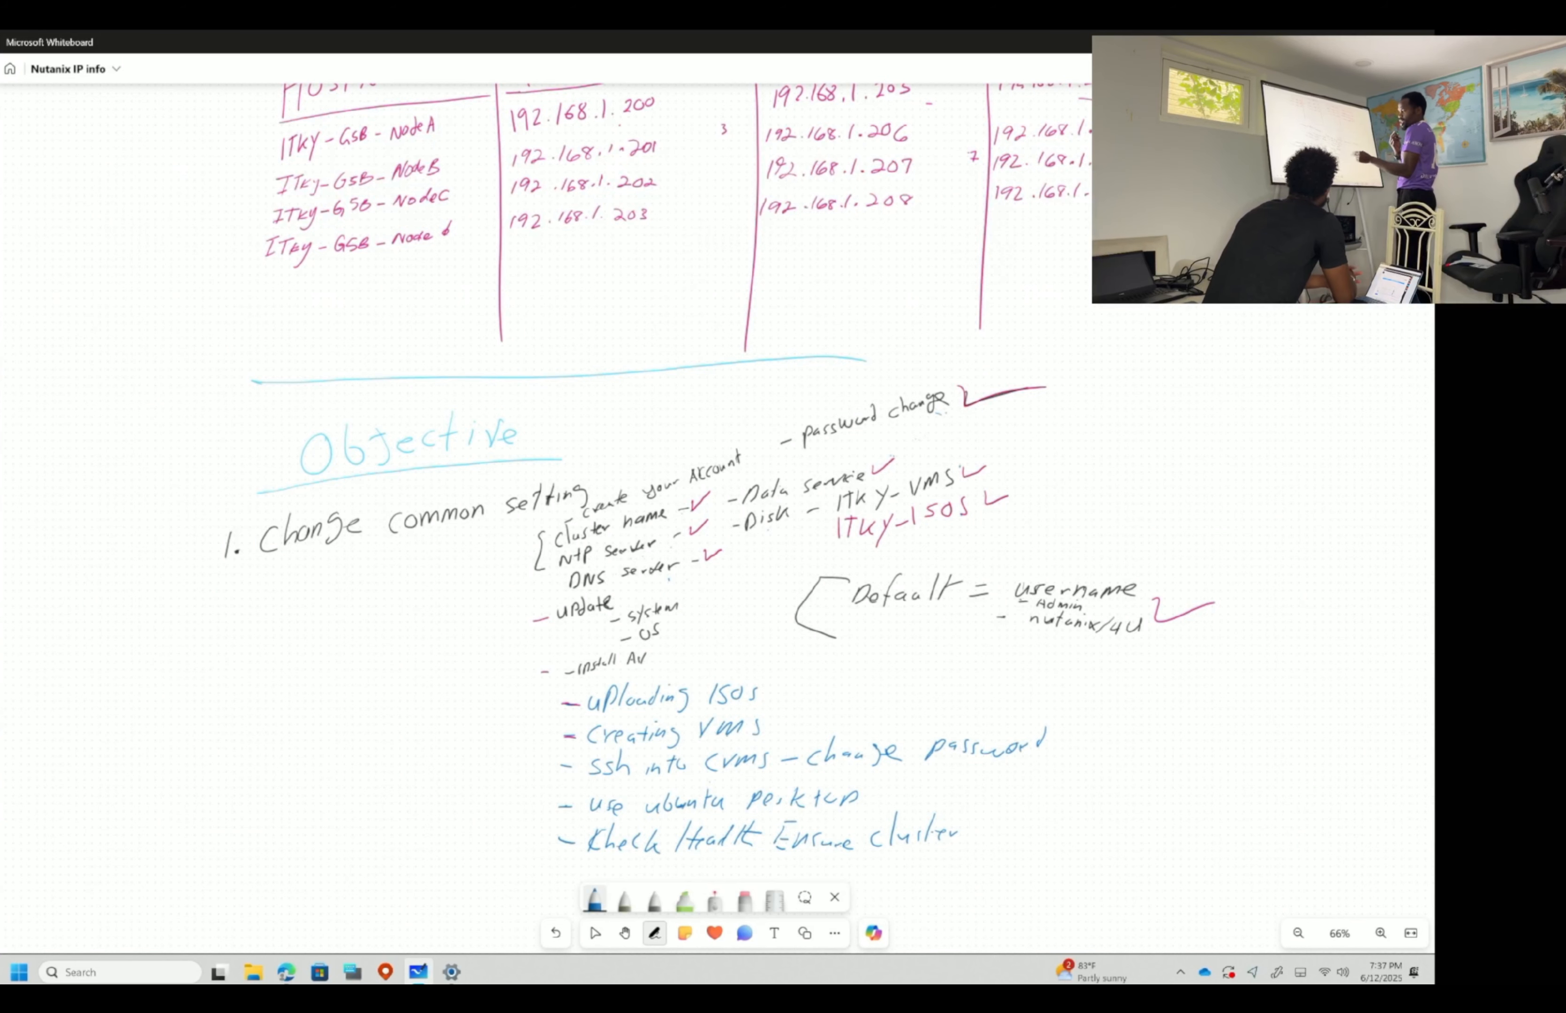
# - Circle the update items, tick ISOs, SSH password and Ubuntu desktop in magenta, and question-mark cluster health
pyautogui.moveTo(533, 599)
pyautogui.mouseDown()
pyautogui.moveTo(552, 622)
pyautogui.moveTo(532, 619)
pyautogui.moveTo(574, 589)
pyautogui.moveTo(701, 597)
pyautogui.moveTo(684, 661)
pyautogui.moveTo(566, 588)
pyautogui.mouseUp()
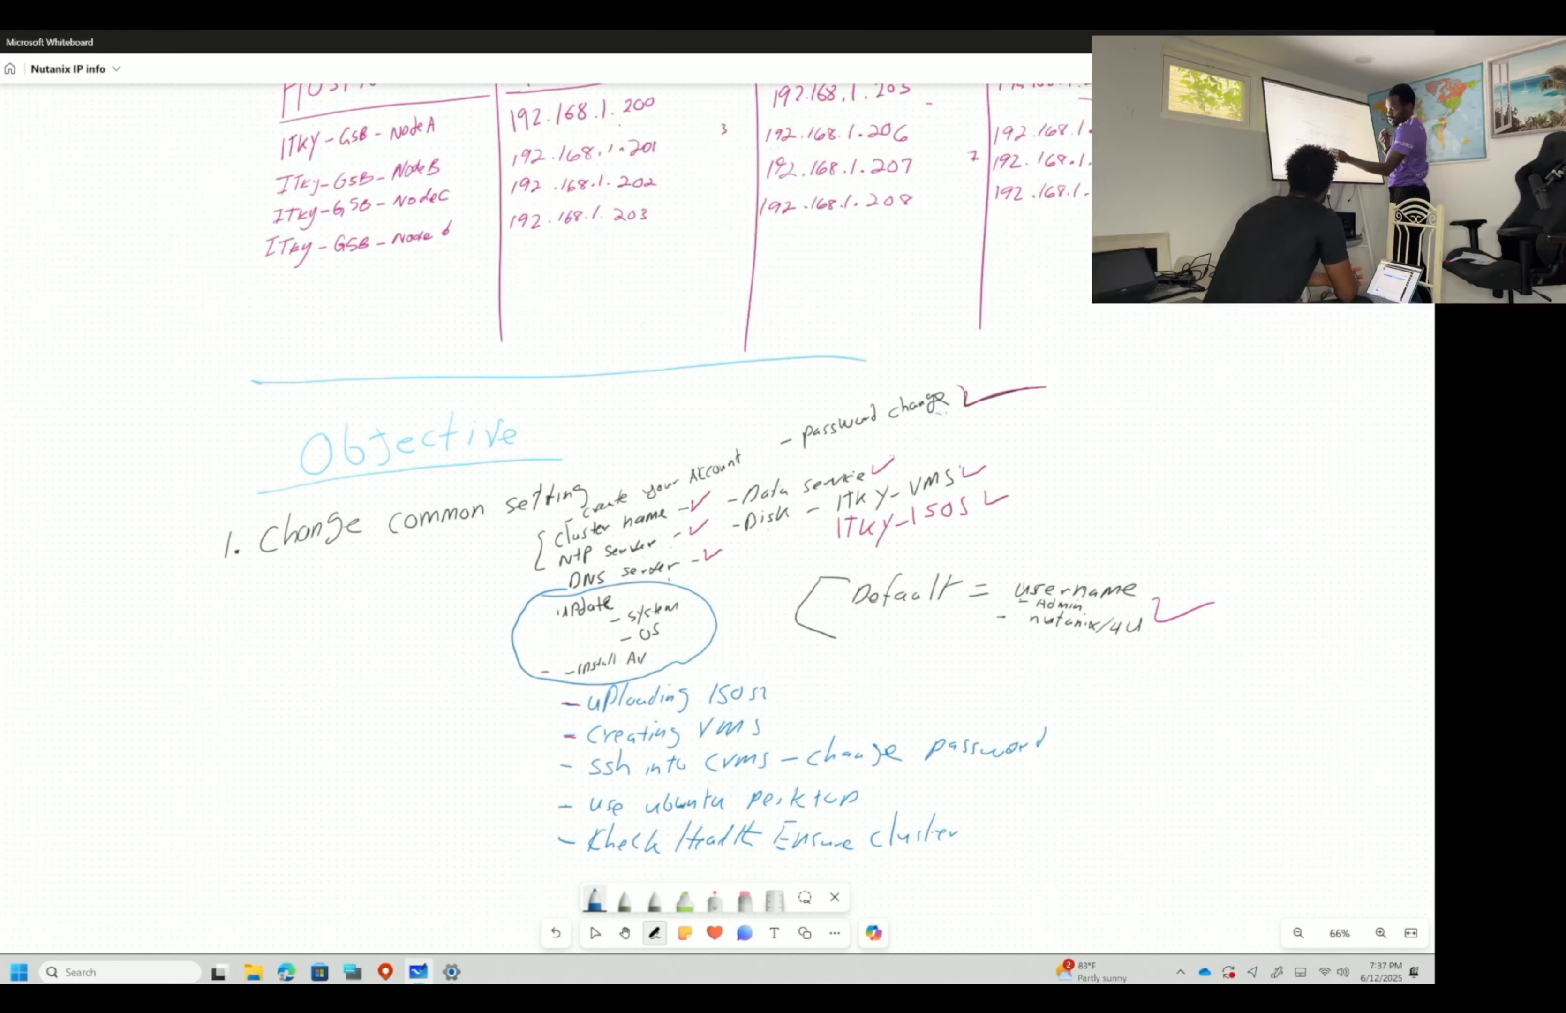
pyautogui.moveTo(765, 696); pyautogui.dragTo(801, 673)
pyautogui.click(595, 899)
pyautogui.click(615, 756)
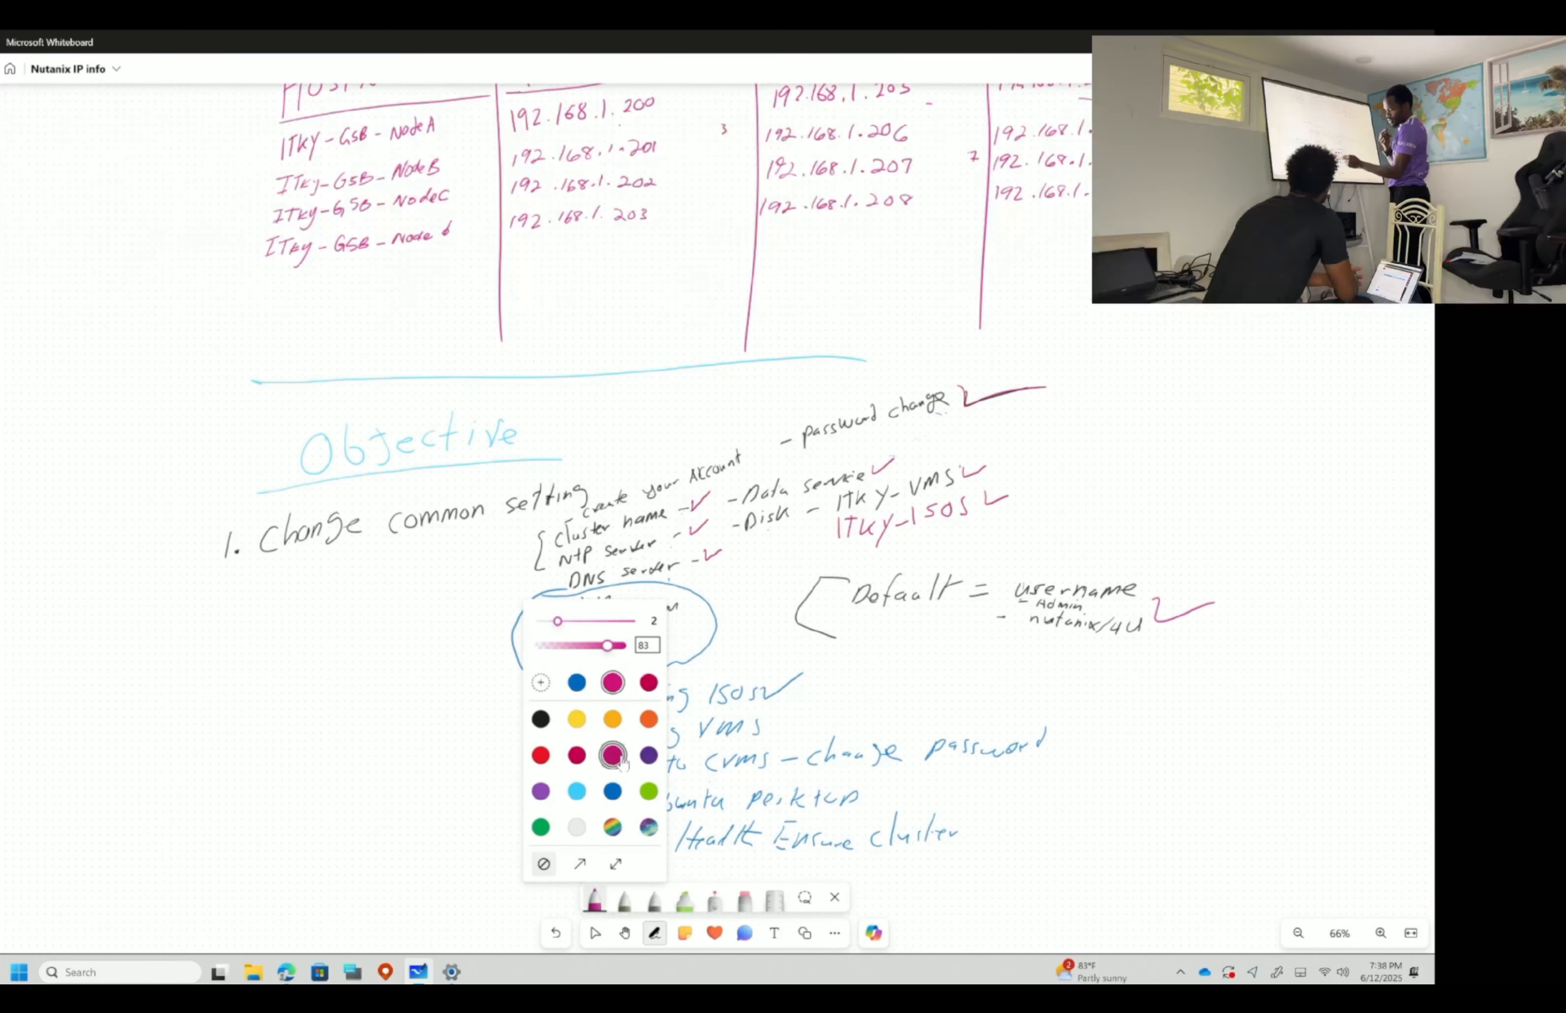
pyautogui.moveTo(765, 690)
pyautogui.mouseDown()
pyautogui.moveTo(816, 672)
pyautogui.moveTo(779, 728)
pyautogui.moveTo(816, 706)
pyautogui.mouseUp()
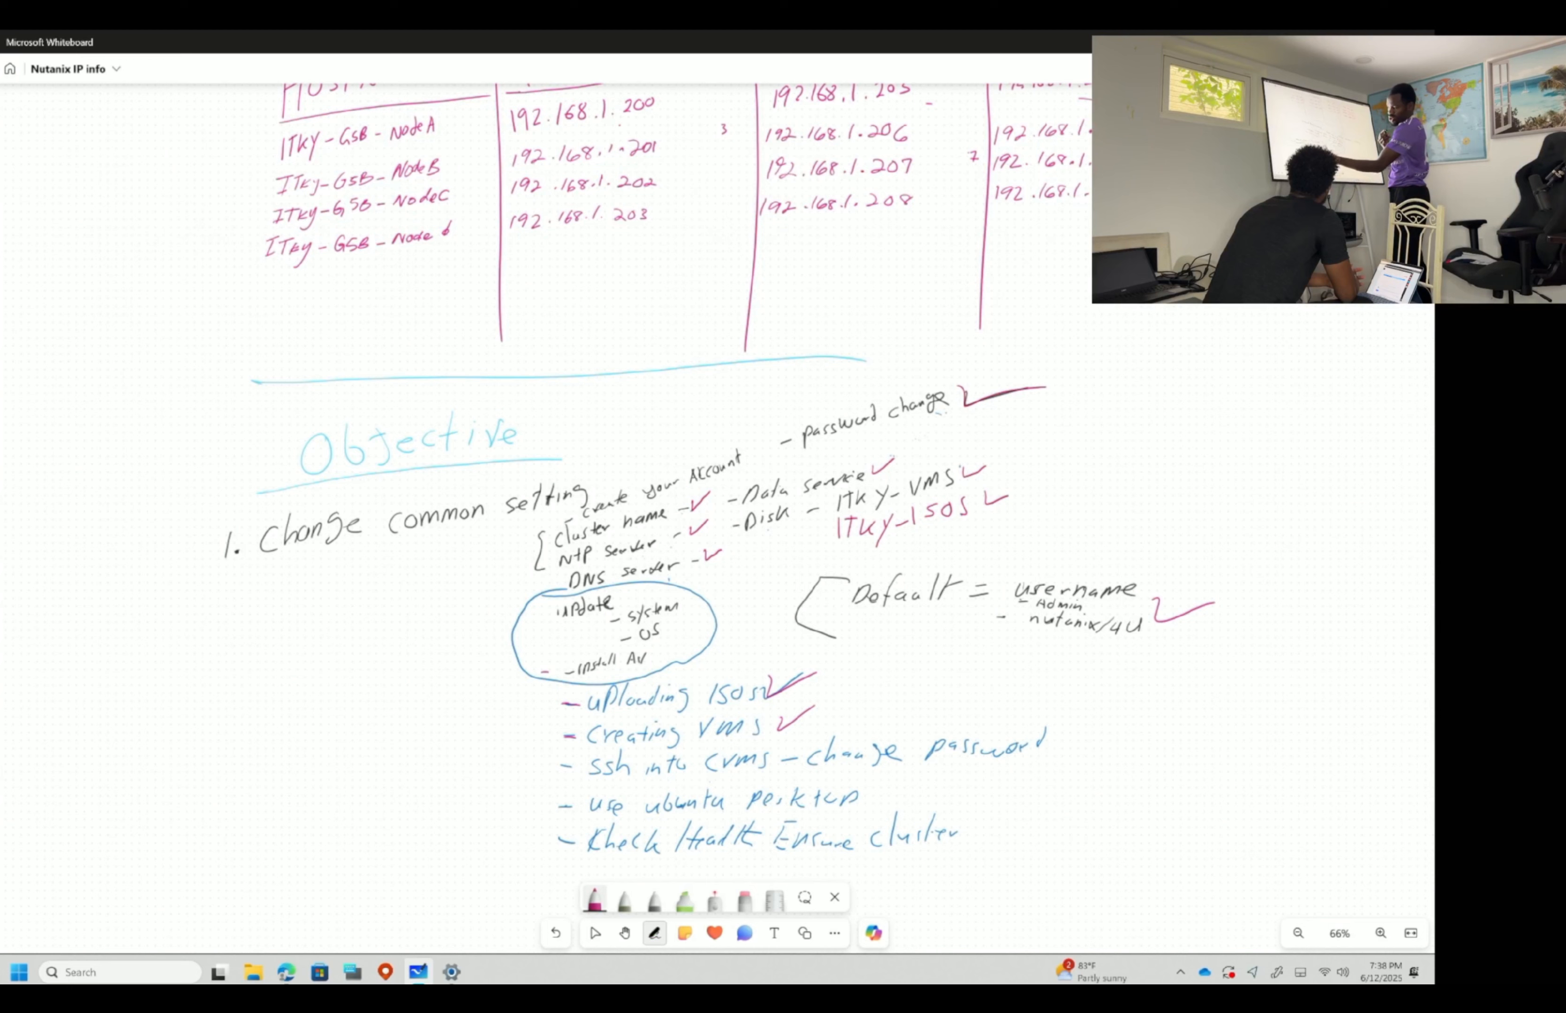
pyautogui.moveTo(1069, 731); pyautogui.dragTo(1112, 730)
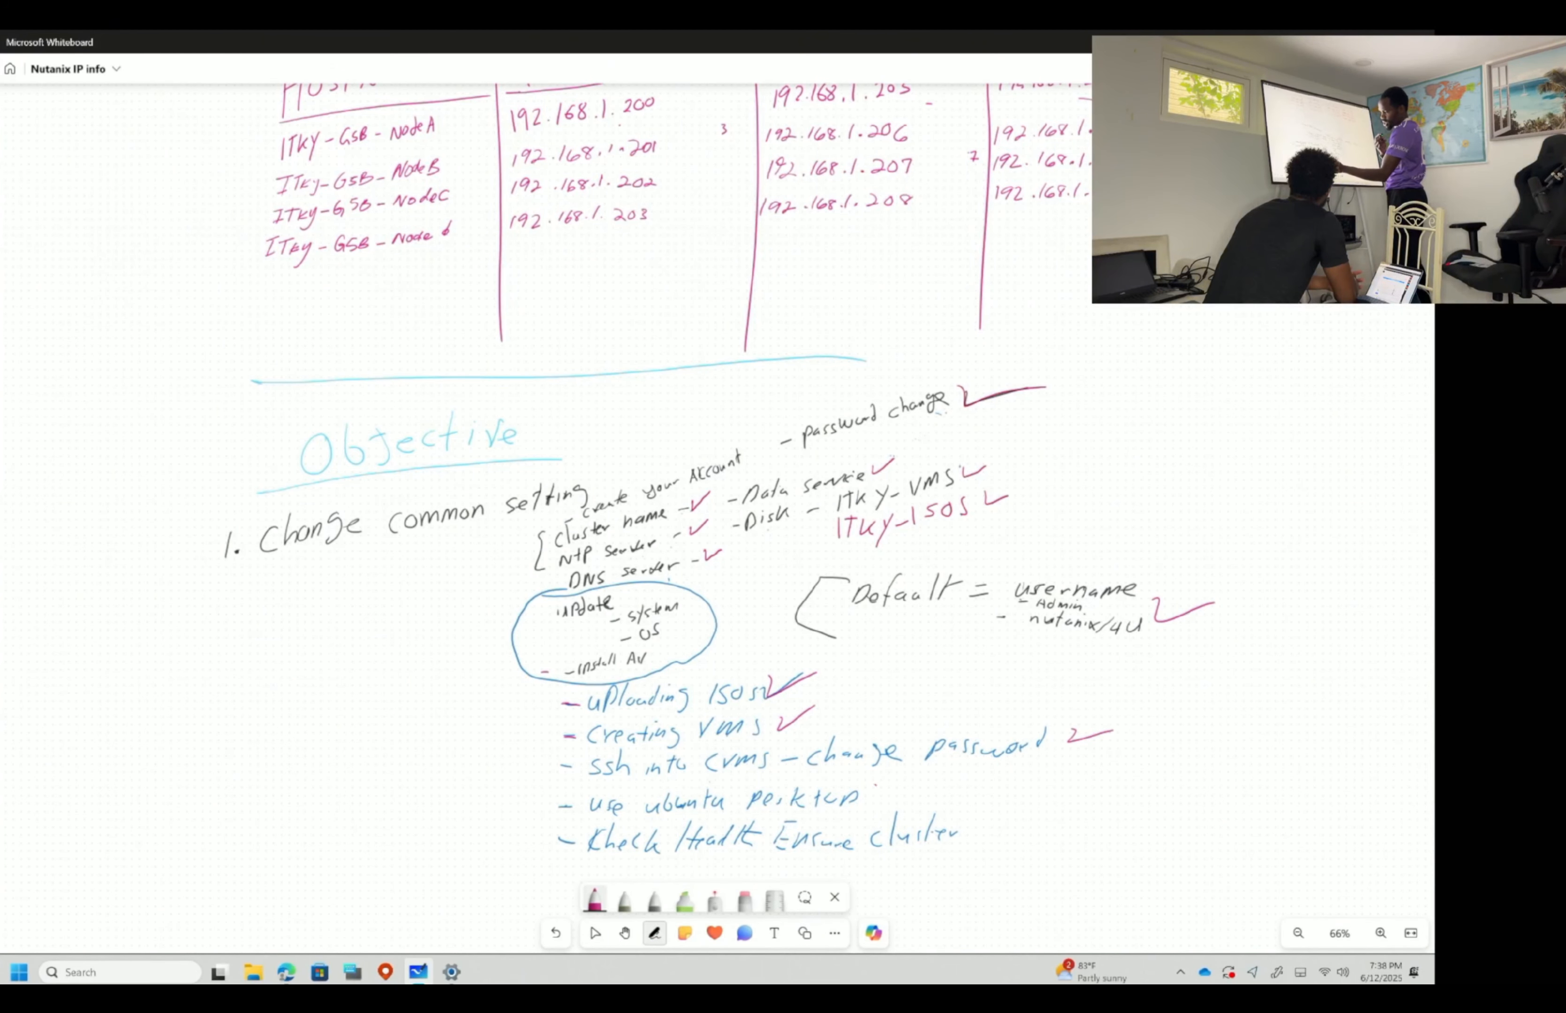
pyautogui.moveTo(871, 792); pyautogui.dragTo(915, 785)
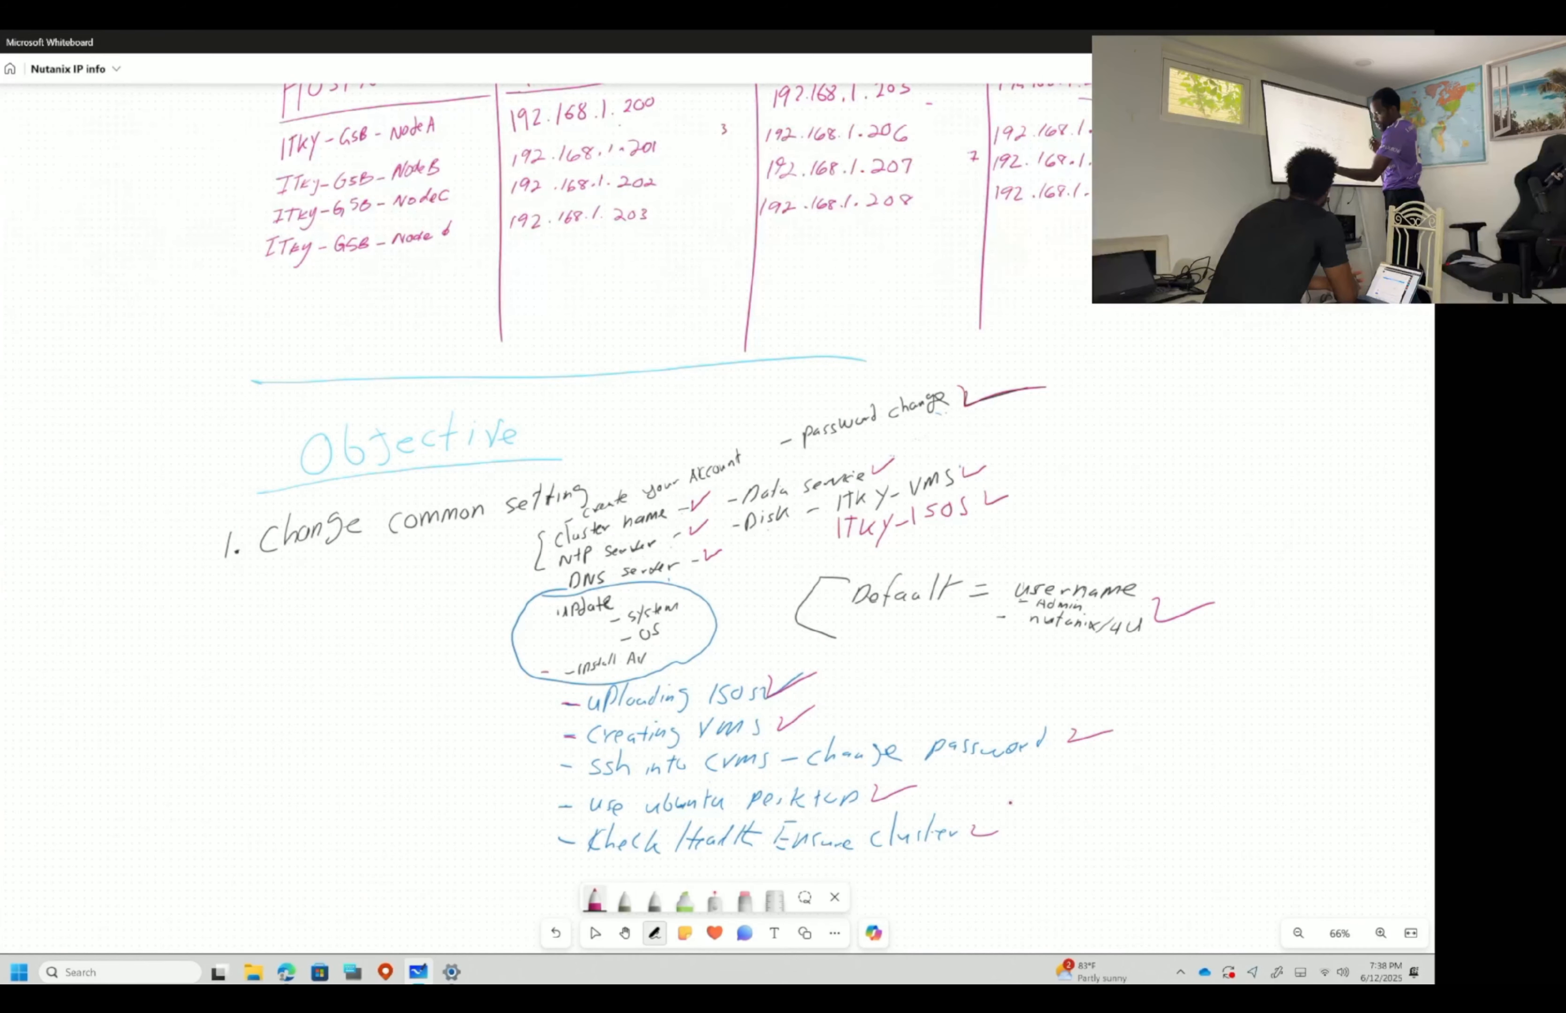
pyautogui.moveTo(1009, 820); pyautogui.dragTo(1015, 831)
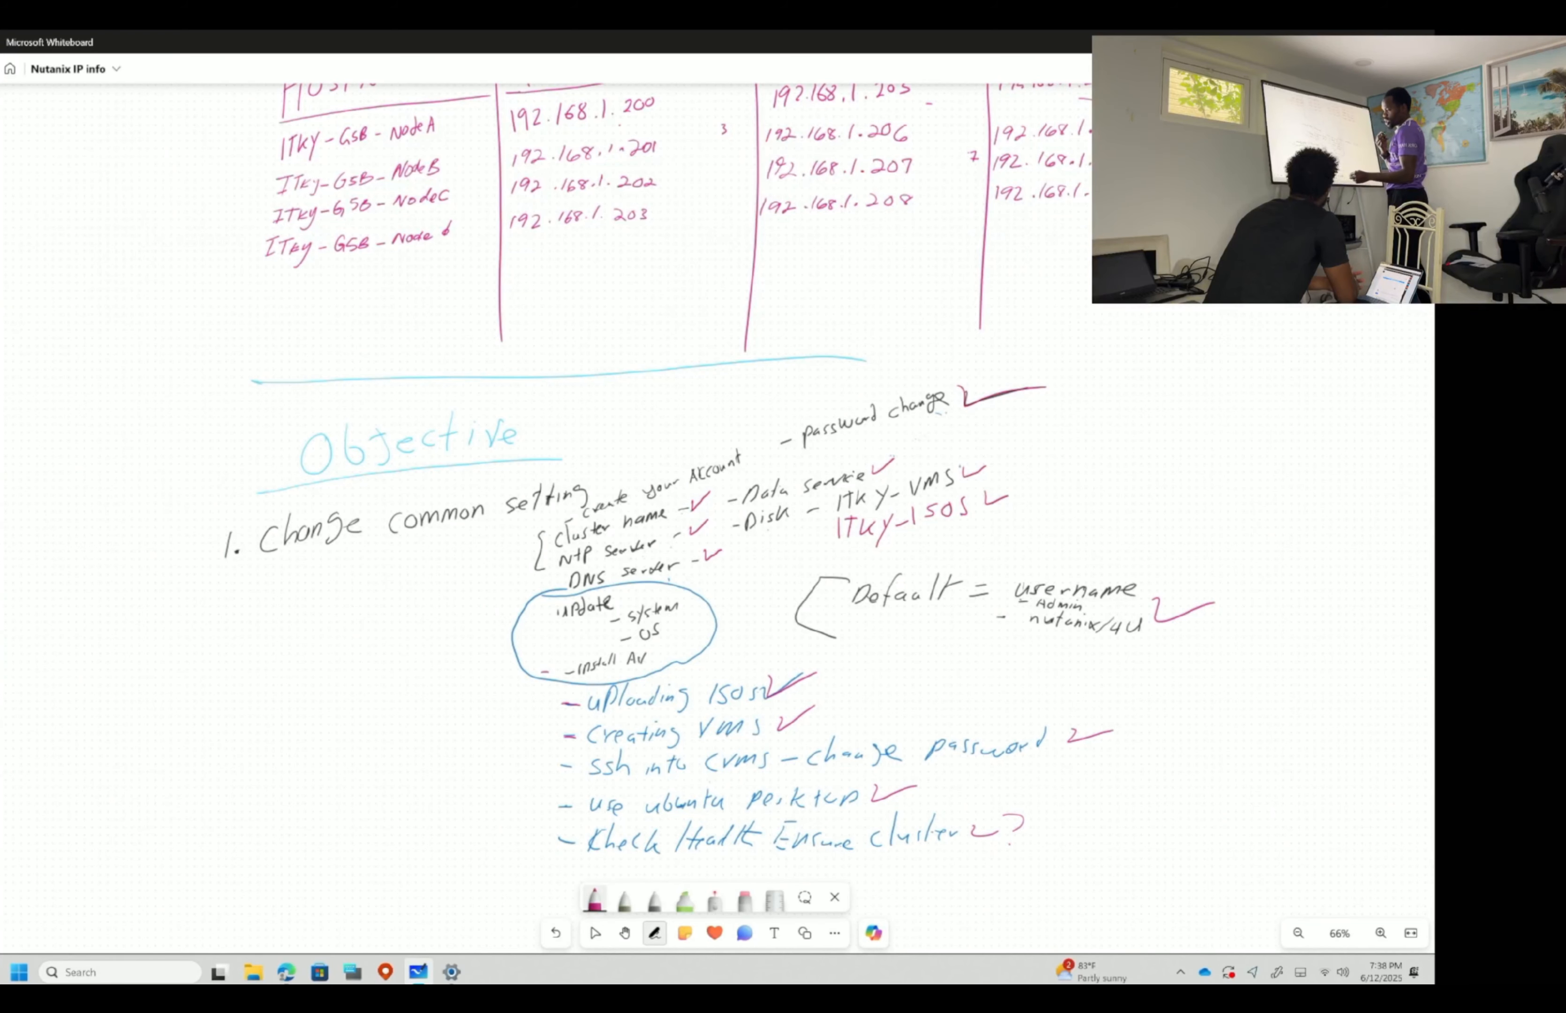